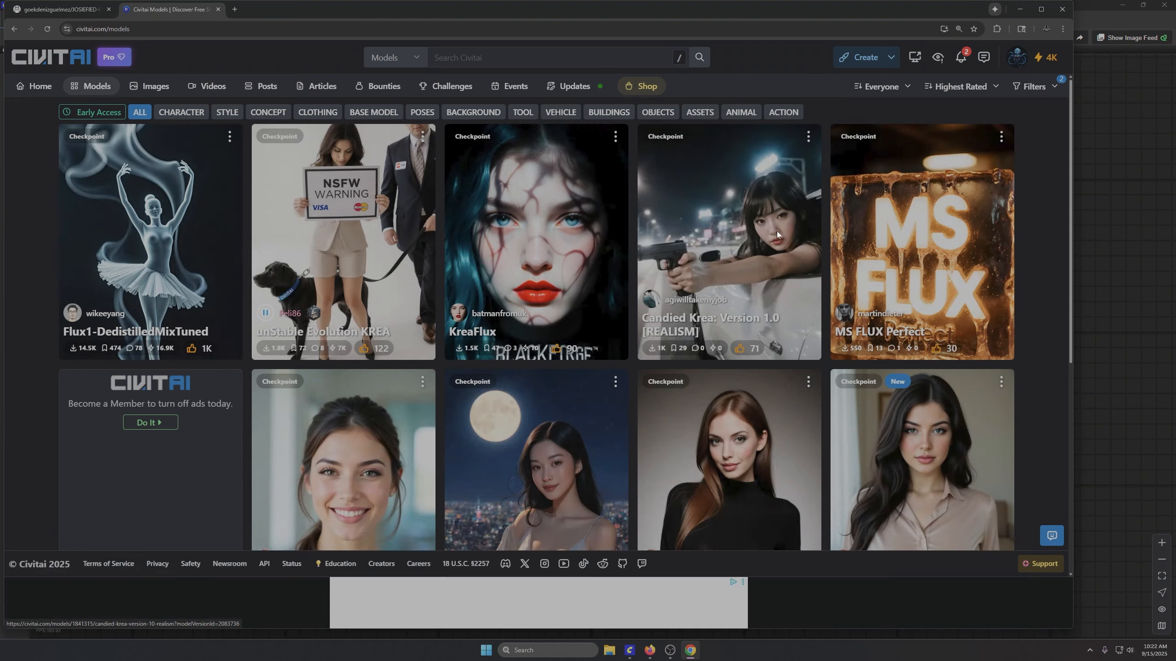
Step: Filter the checkpoint models by the Flux .1 Krea and Flux .1 S base models
left_click(1035, 87)
left_click(777, 400)
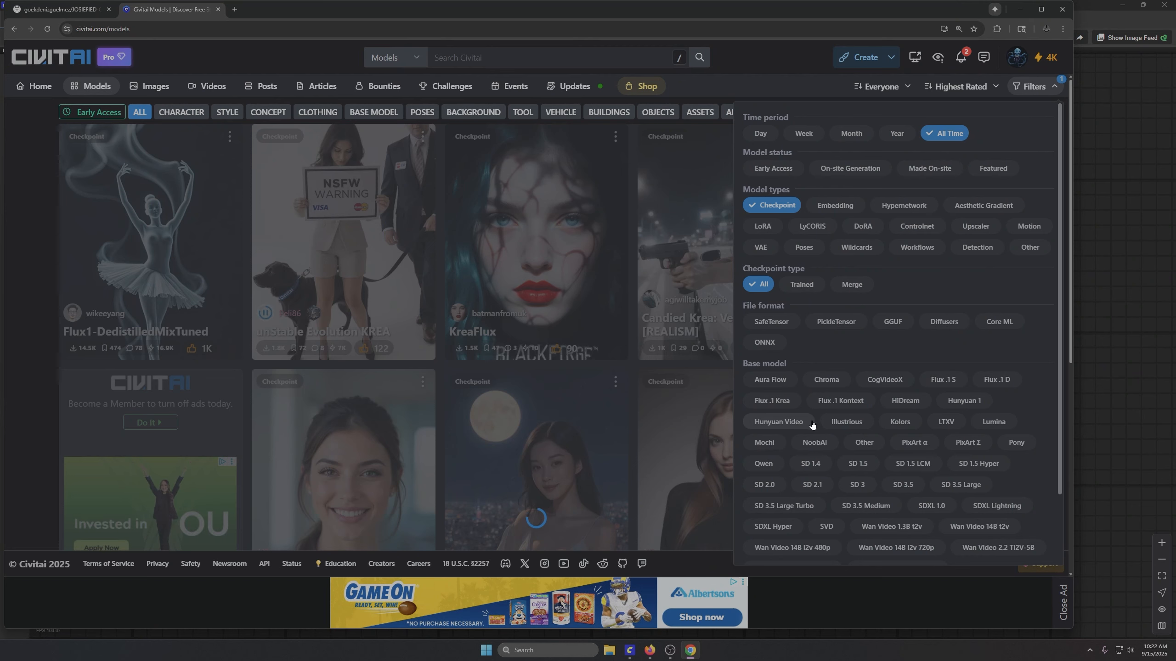
left_click(771, 402)
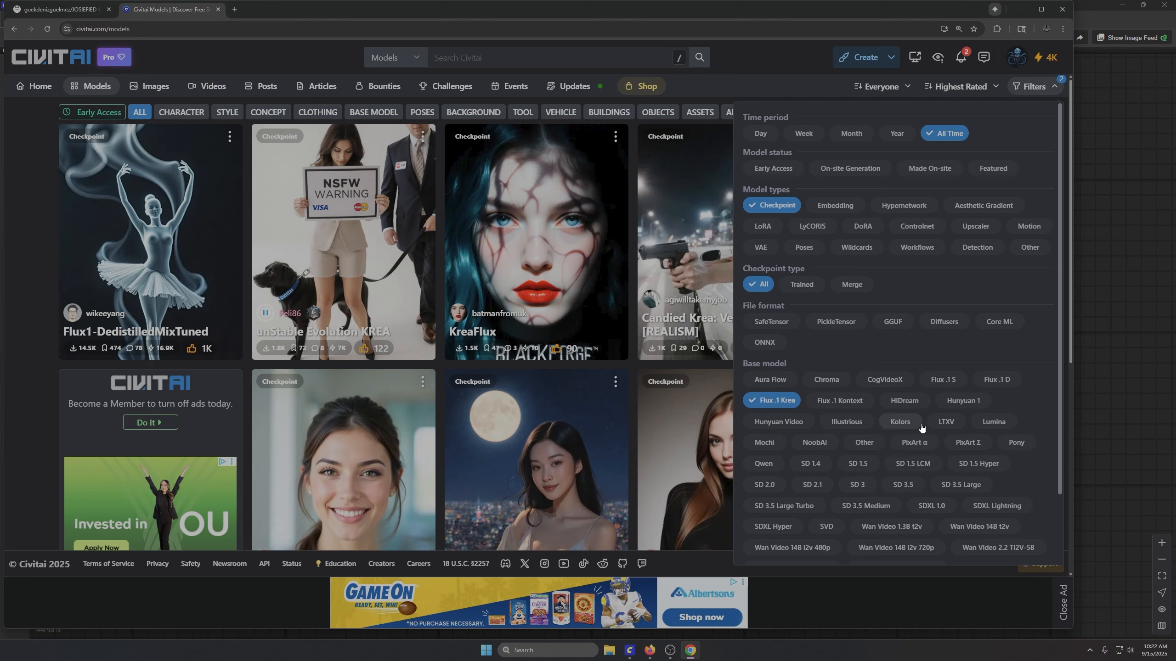
left_click(950, 387)
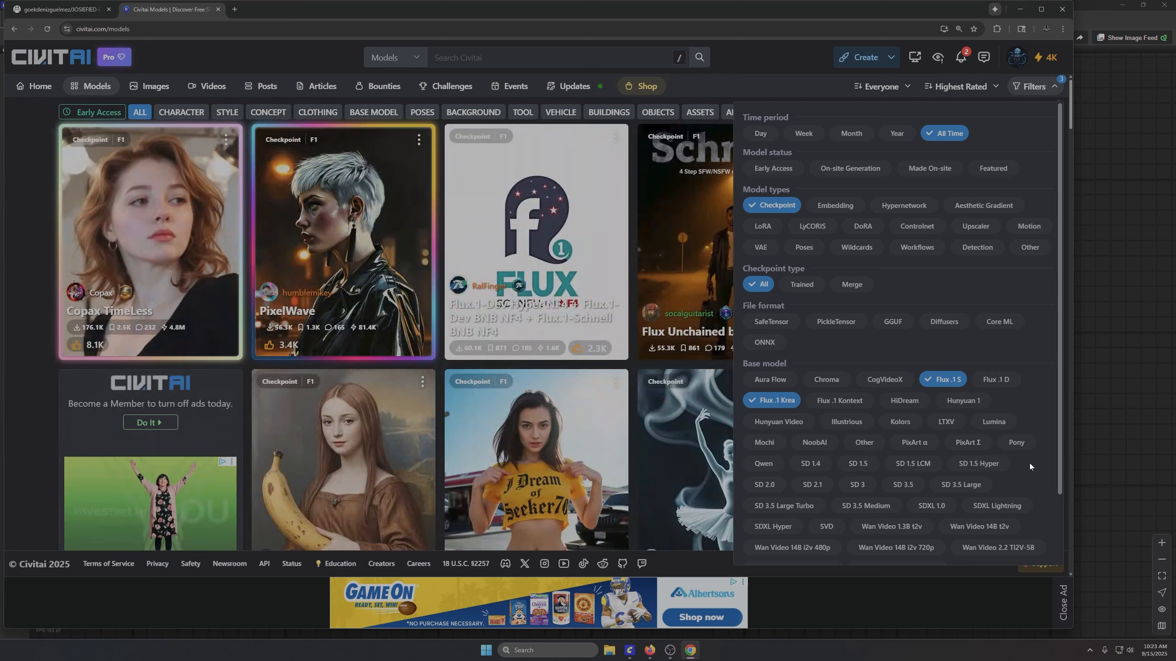
Step: Add SDXL 1.0, Illustrious and Pony to the base model filters
scroll(1028, 462, "down", 1)
scroll(1029, 463, "down", 1)
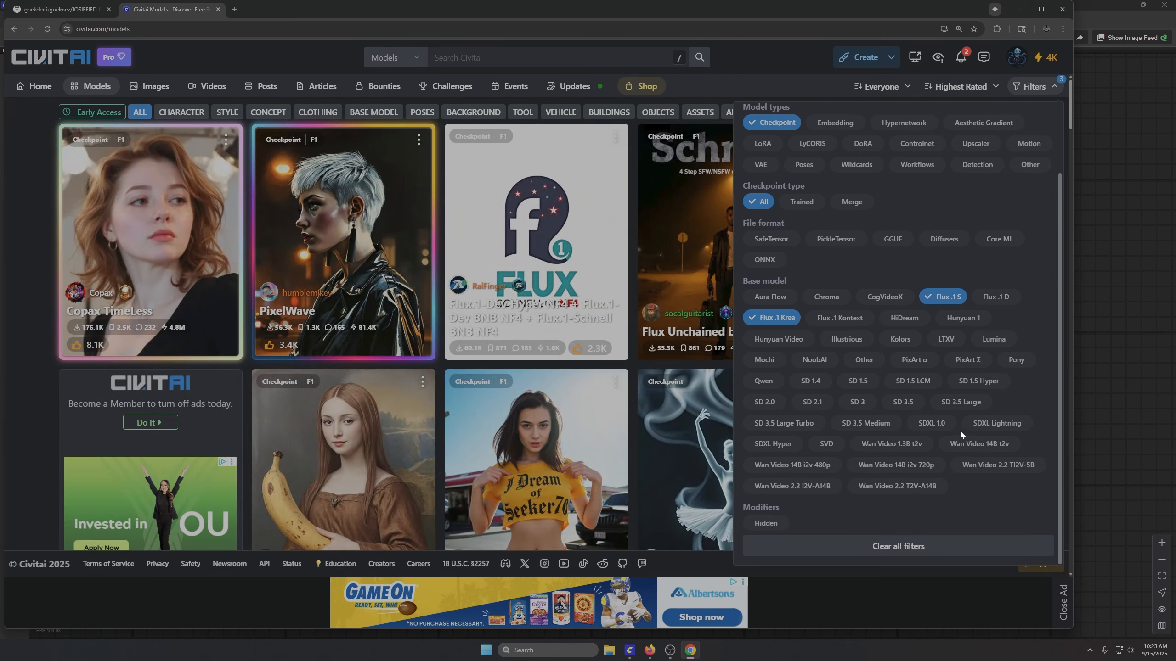
left_click(930, 424)
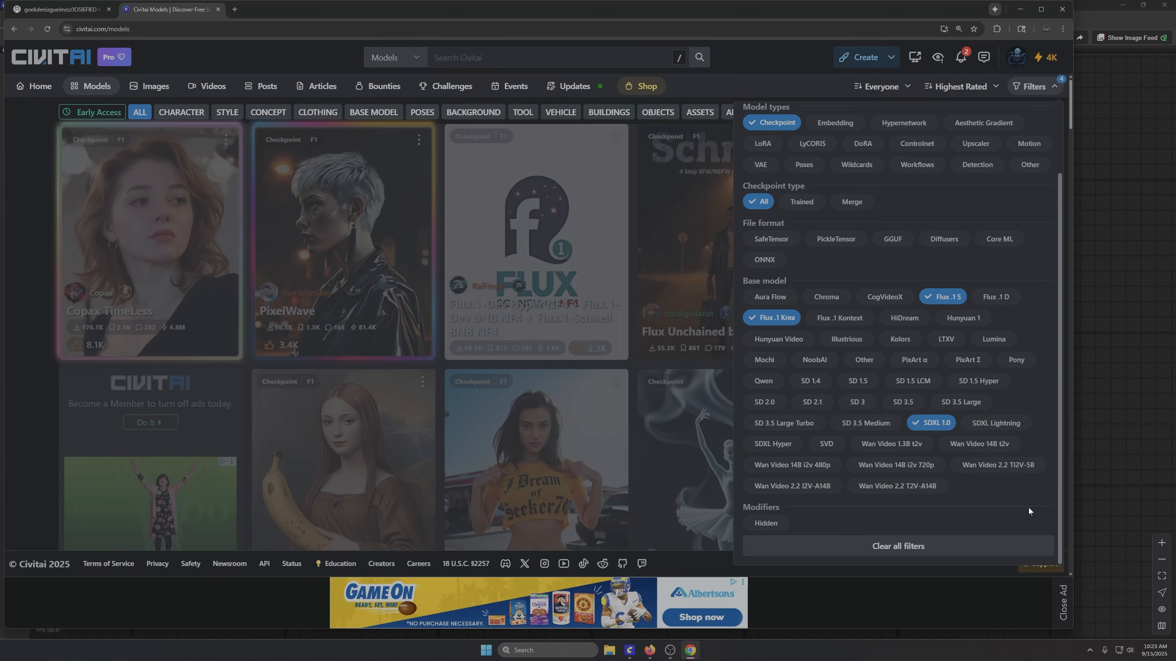
left_click(847, 338)
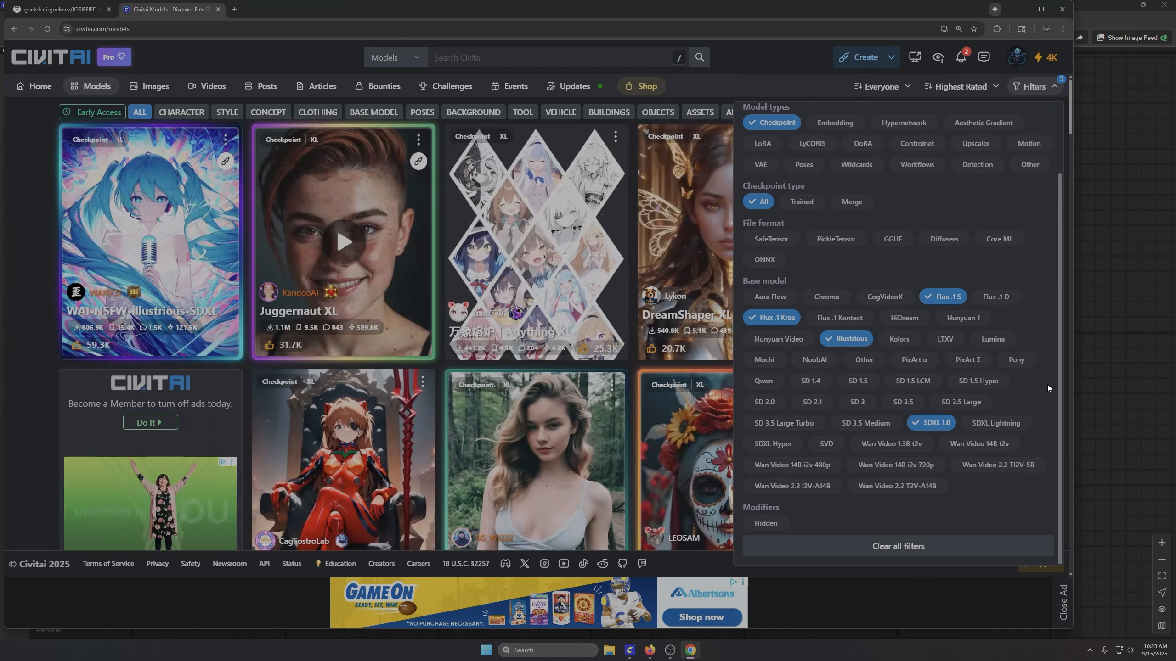
left_click(1016, 360)
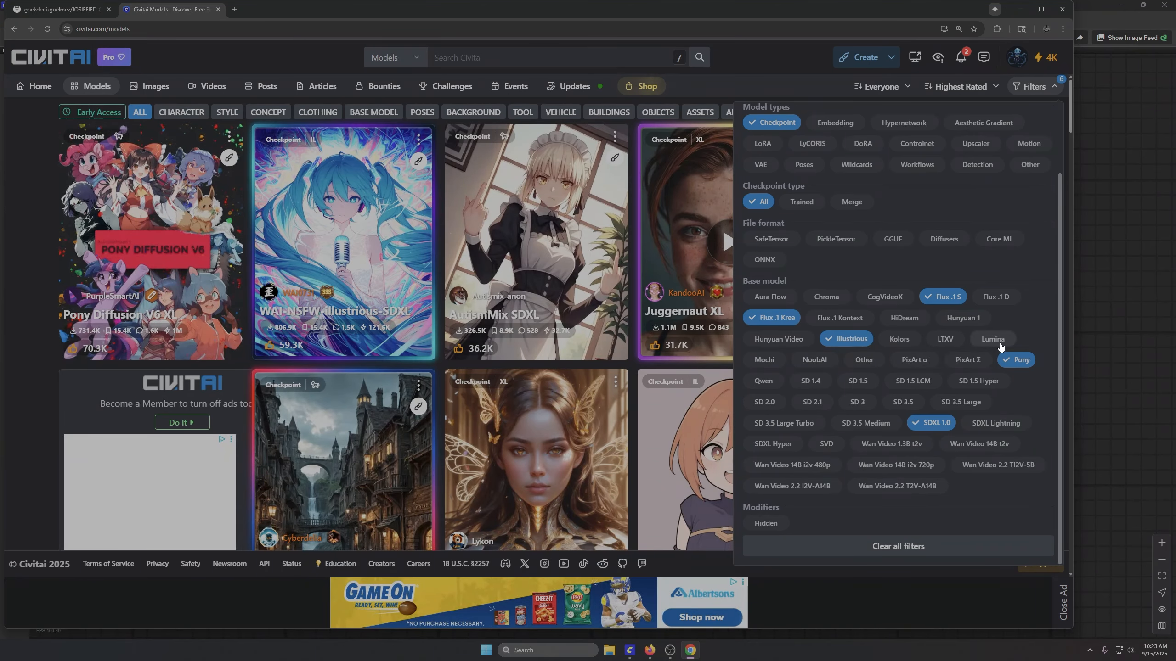
Step: Add HiDream, Aura Flow, Chroma, Qwen, NoobAI and PixArt α to the base model filters and close the filter options
left_click(894, 318)
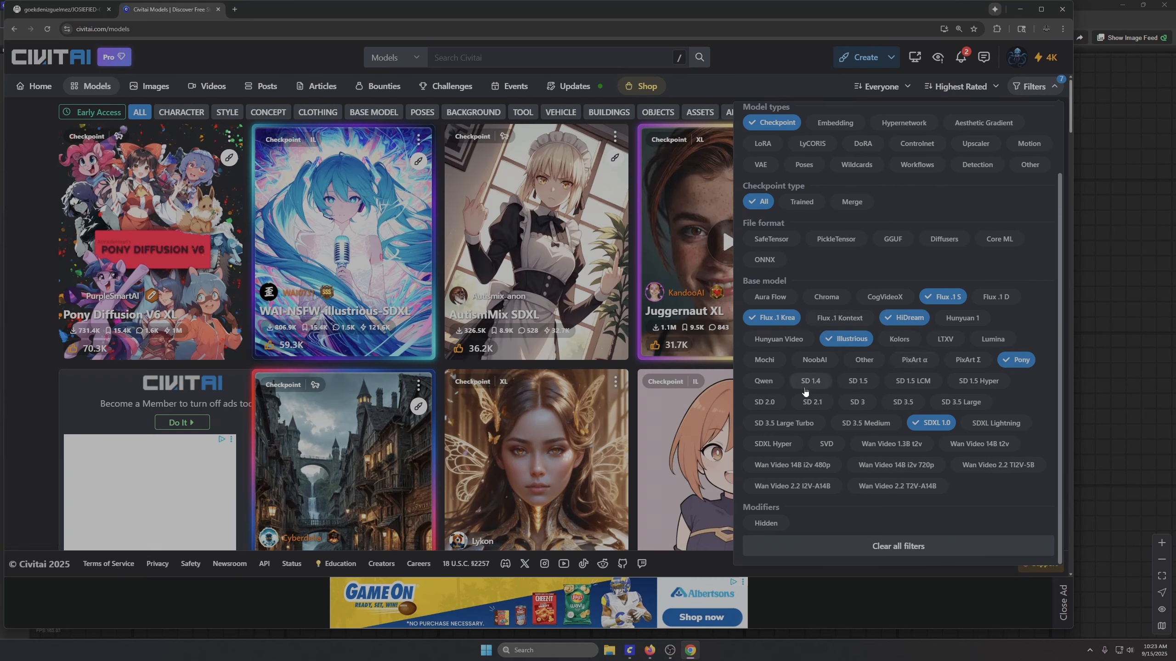
left_click(767, 297)
left_click(826, 297)
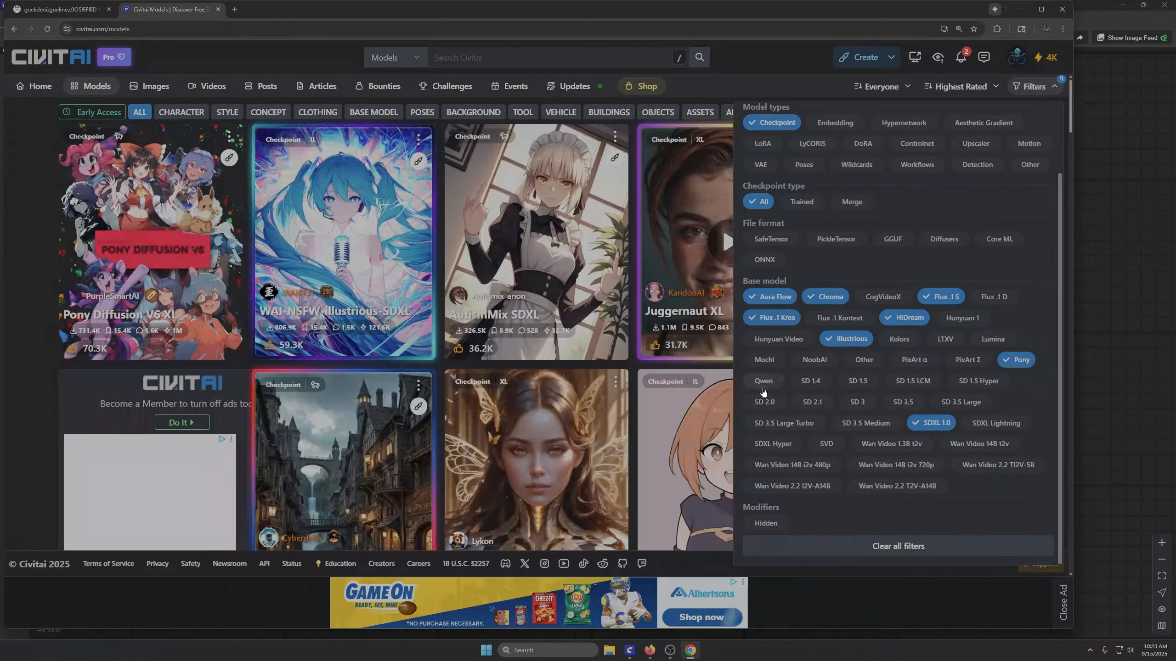
left_click(763, 381)
left_click(814, 360)
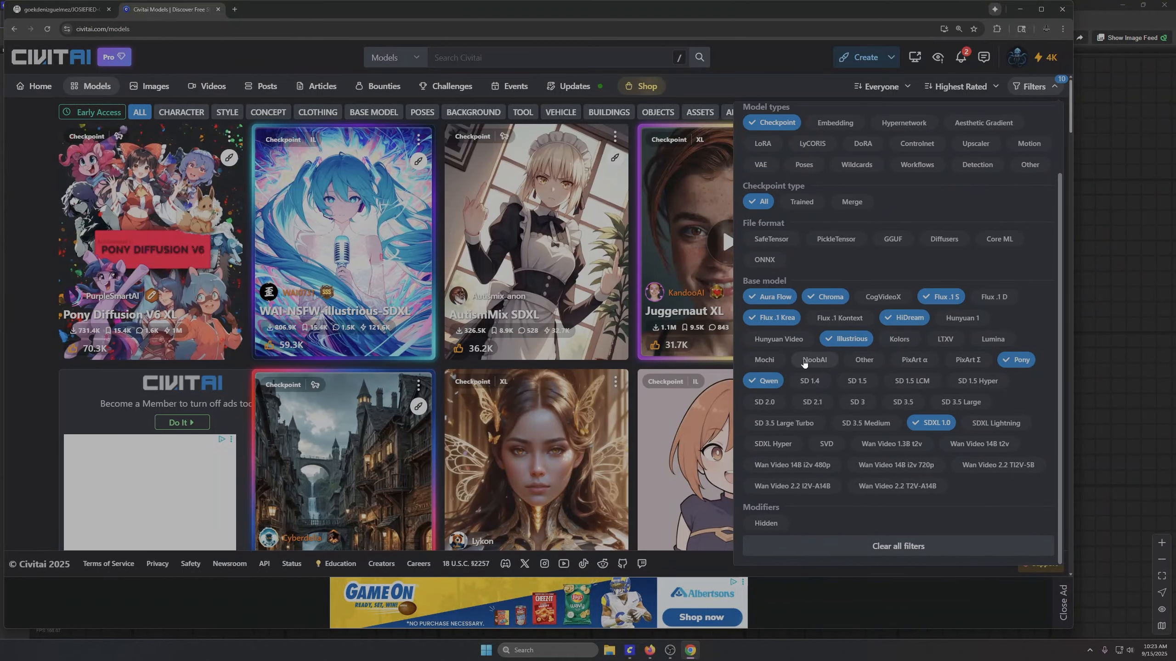
left_click(911, 360)
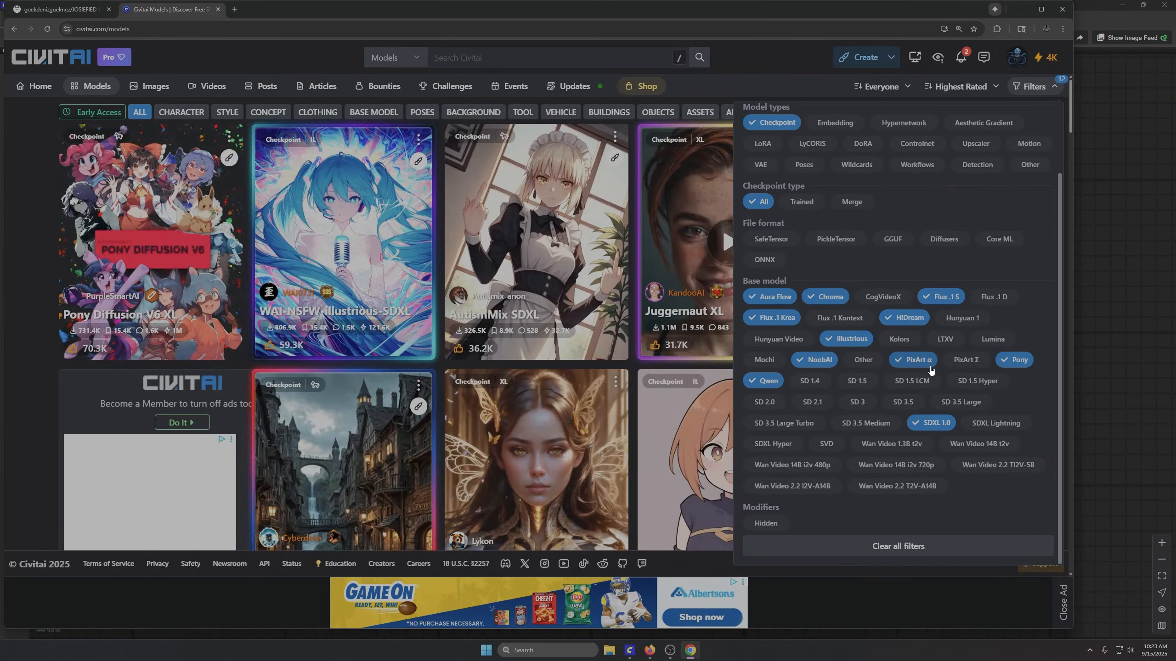
key("Escape")
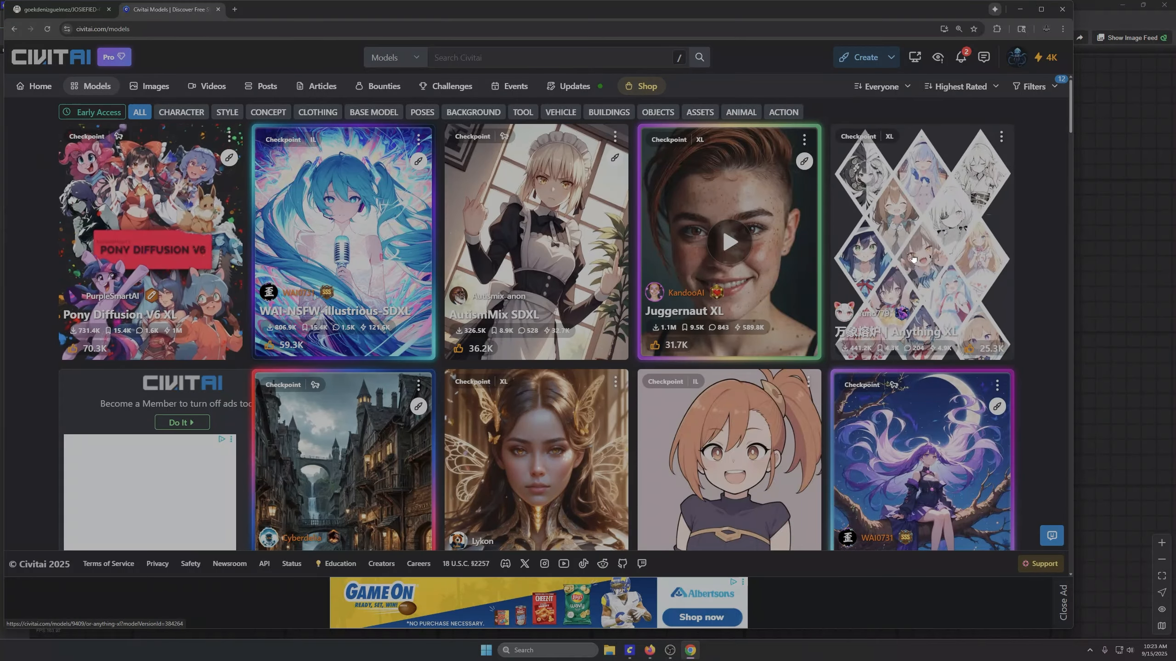
Step: Browse the filtered, highest-rated checkpoints, examining their names, base model tags, preview images and ratings
scroll(637, 276, "down", 2)
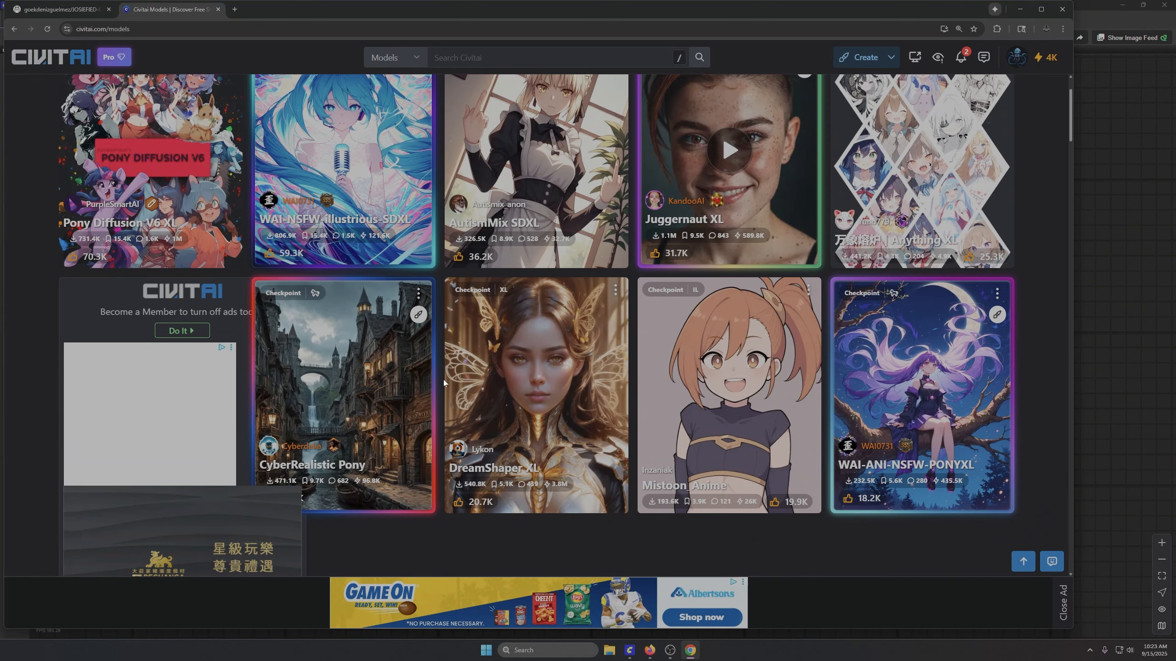
scroll(584, 333, "up", 2)
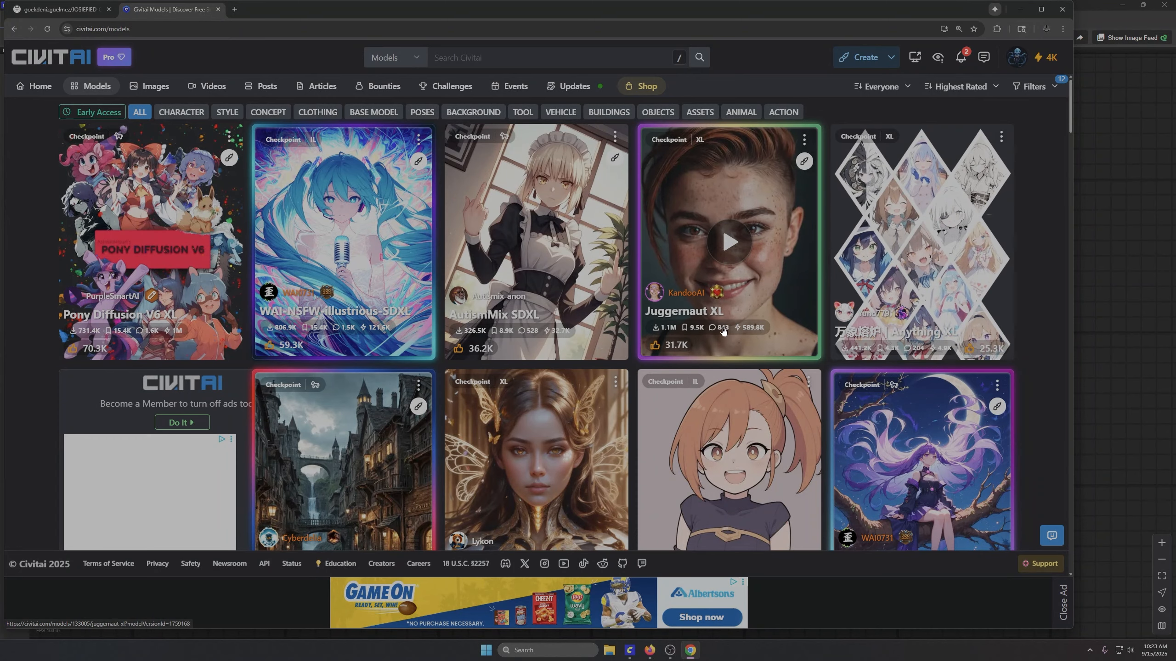
scroll(352, 314, "down", 10)
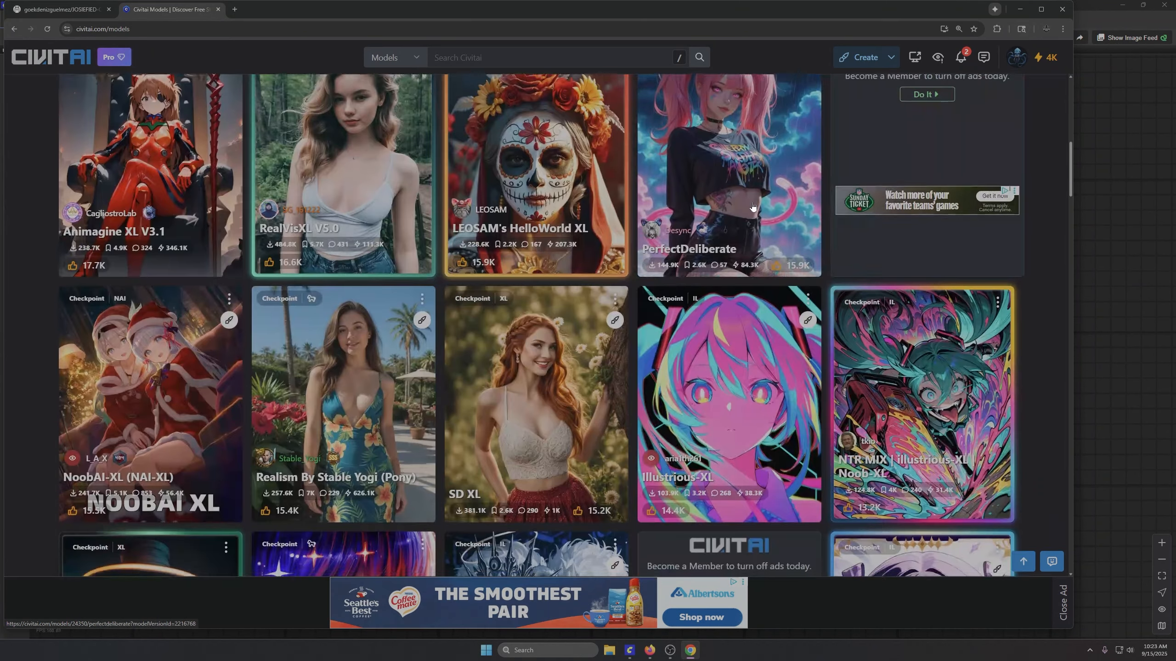
scroll(377, 226, "up", 1)
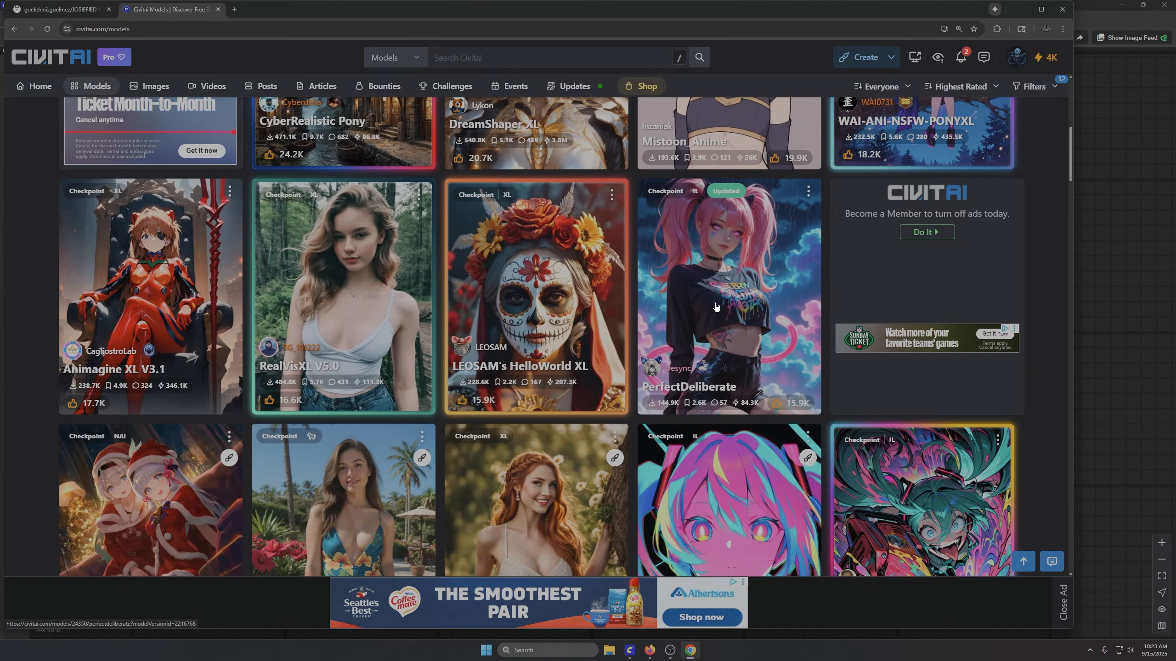
scroll(513, 302, "down", 5)
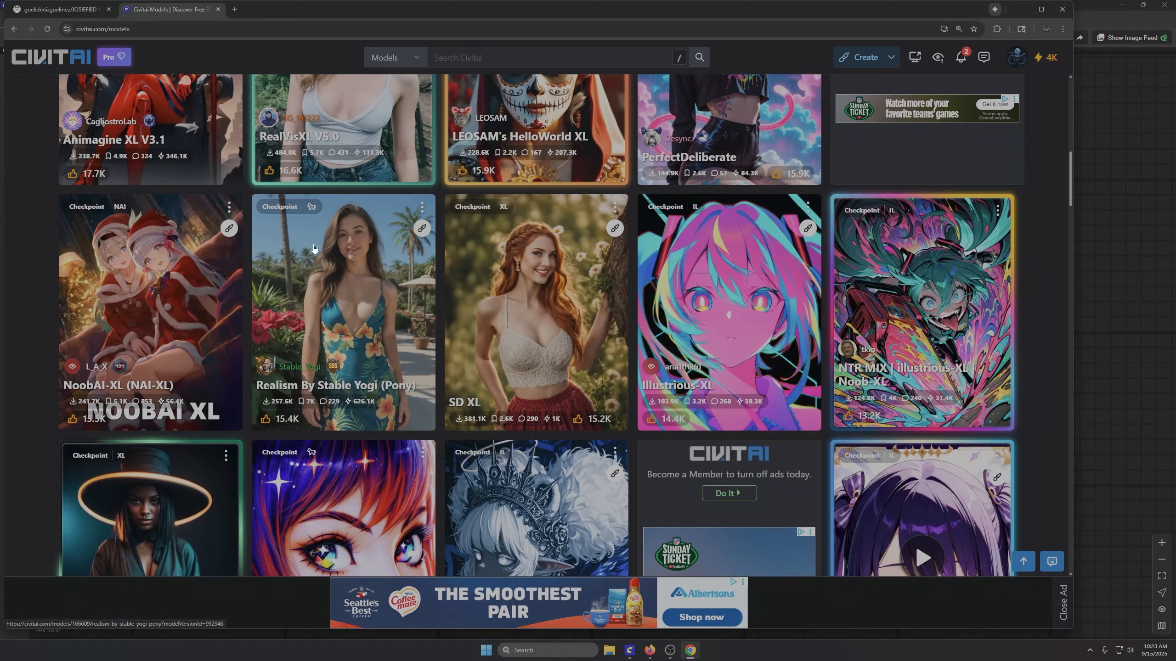
scroll(550, 348, "down", 6)
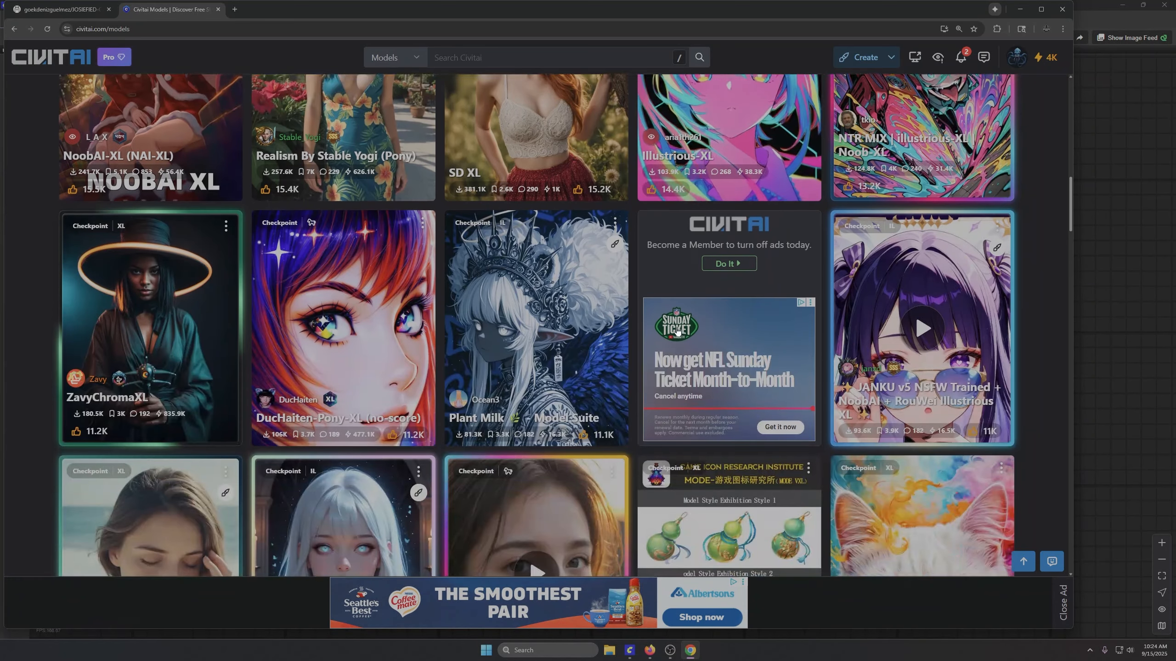
scroll(550, 348, "down", 4)
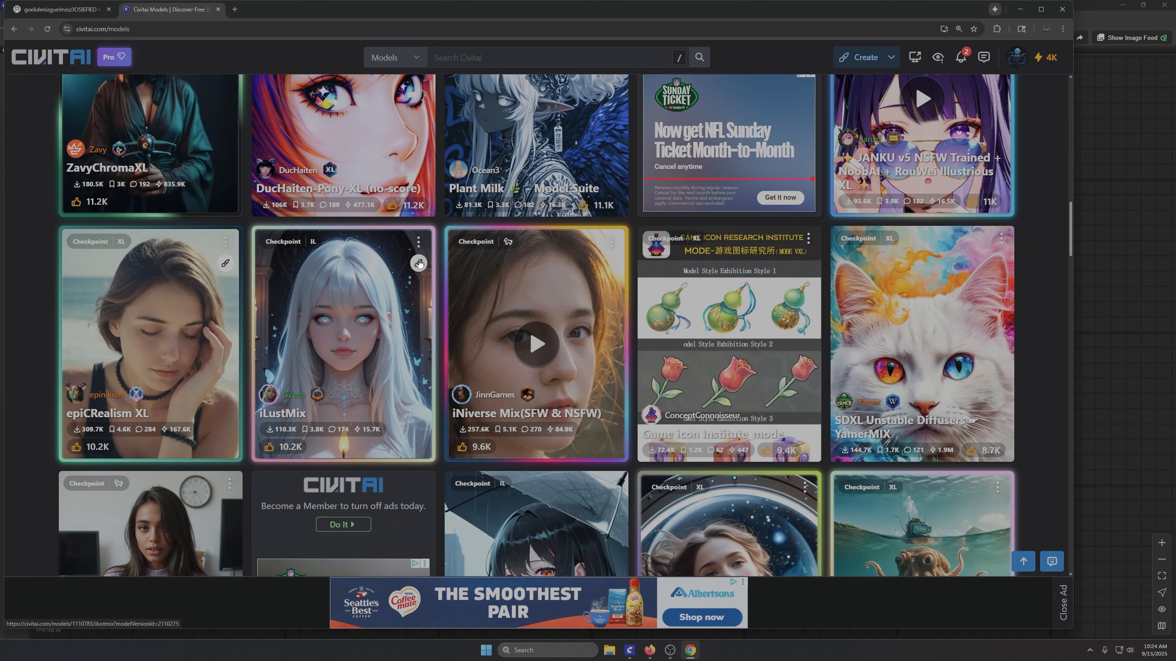
scroll(207, 385, "down", 1)
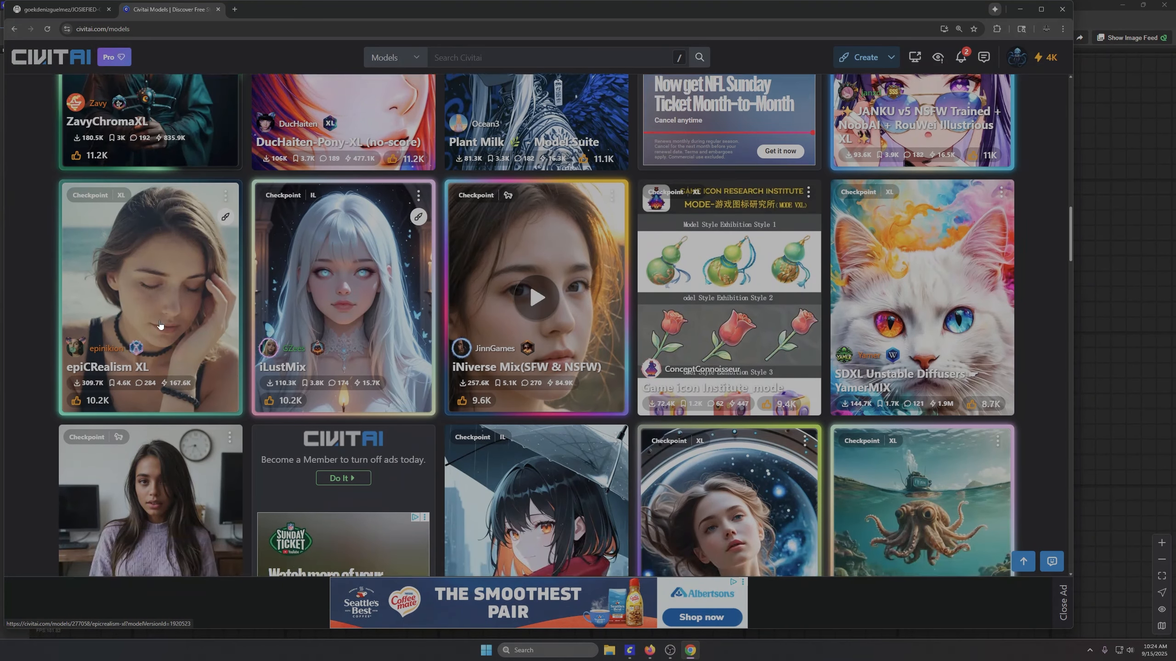
scroll(212, 255, "down", 2)
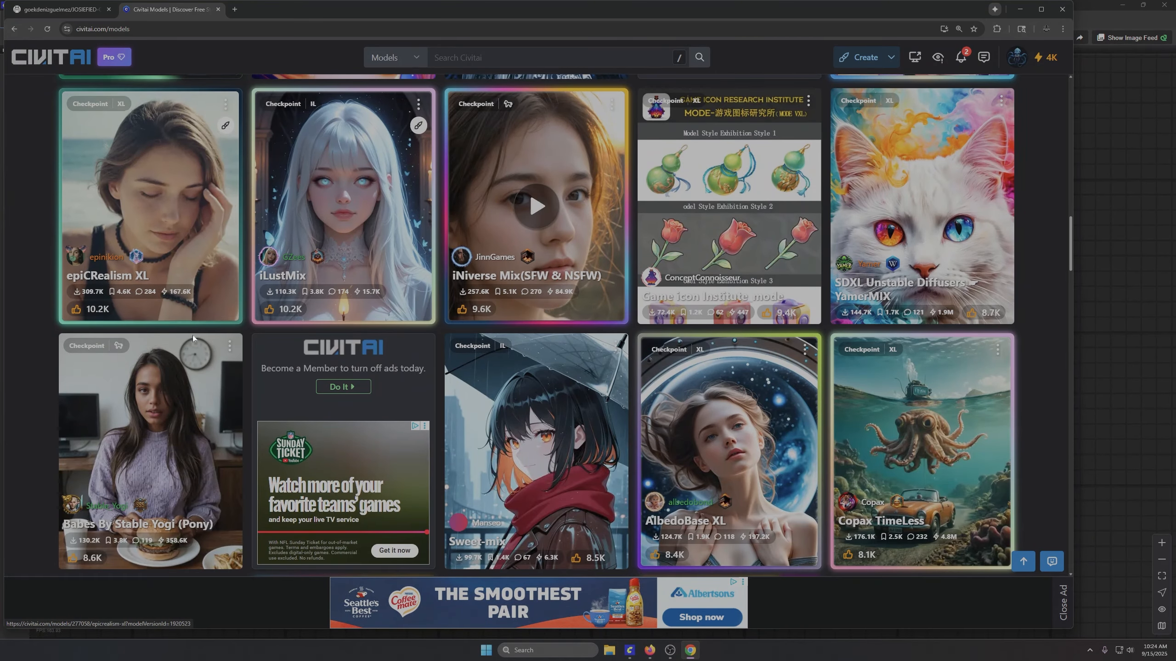
scroll(313, 411, "down", 1)
scroll(313, 410, "down", 2)
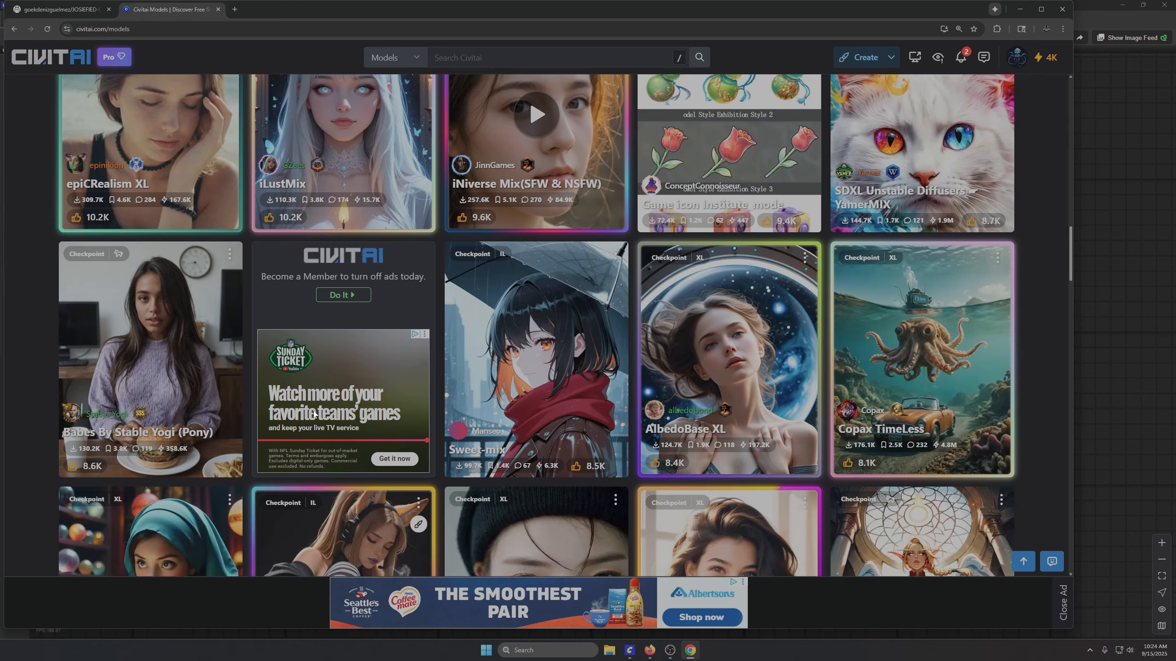
scroll(897, 410, "down", 2)
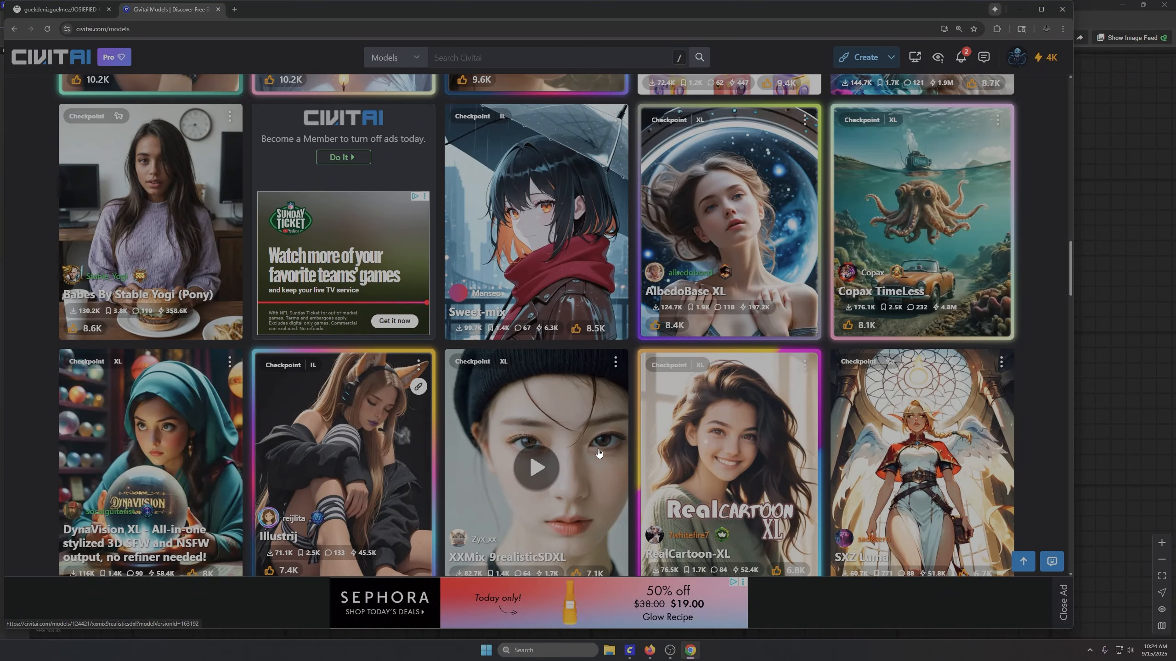
scroll(921, 287, "down", 4)
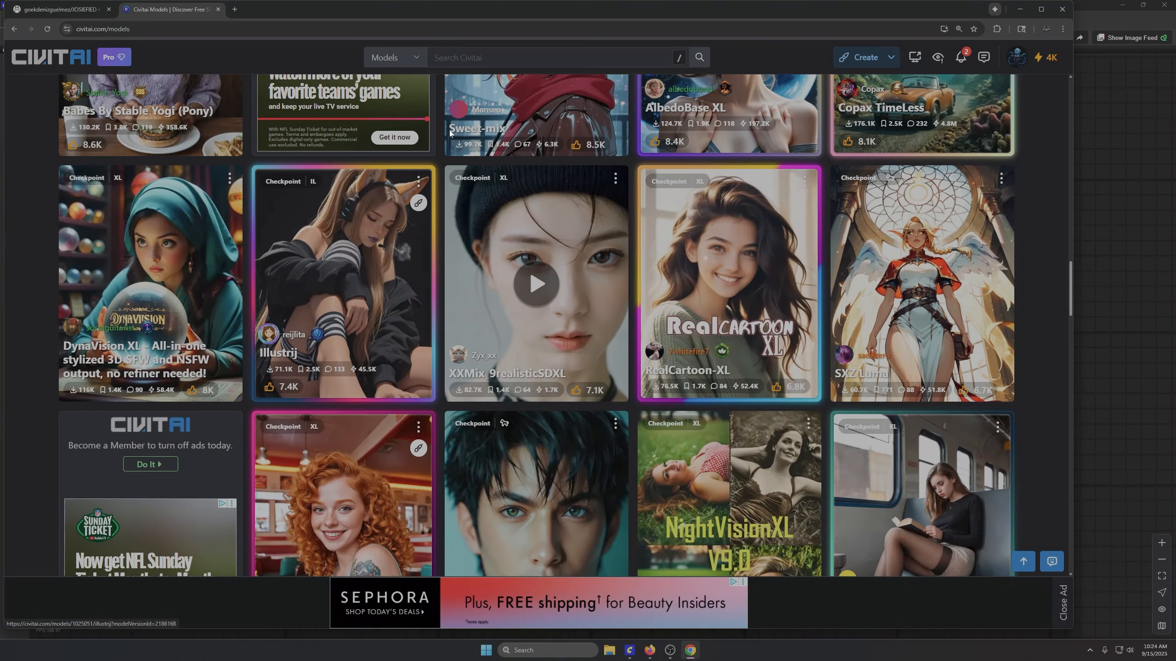
scroll(638, 222, "down", 3)
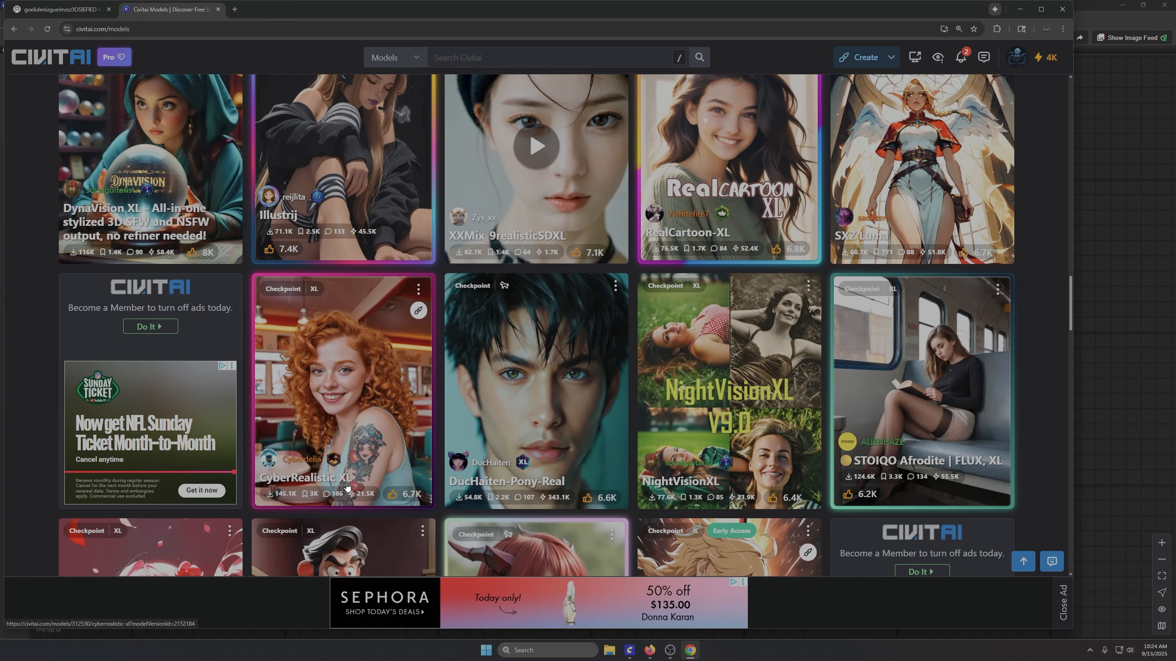
scroll(319, 299, "down", 6)
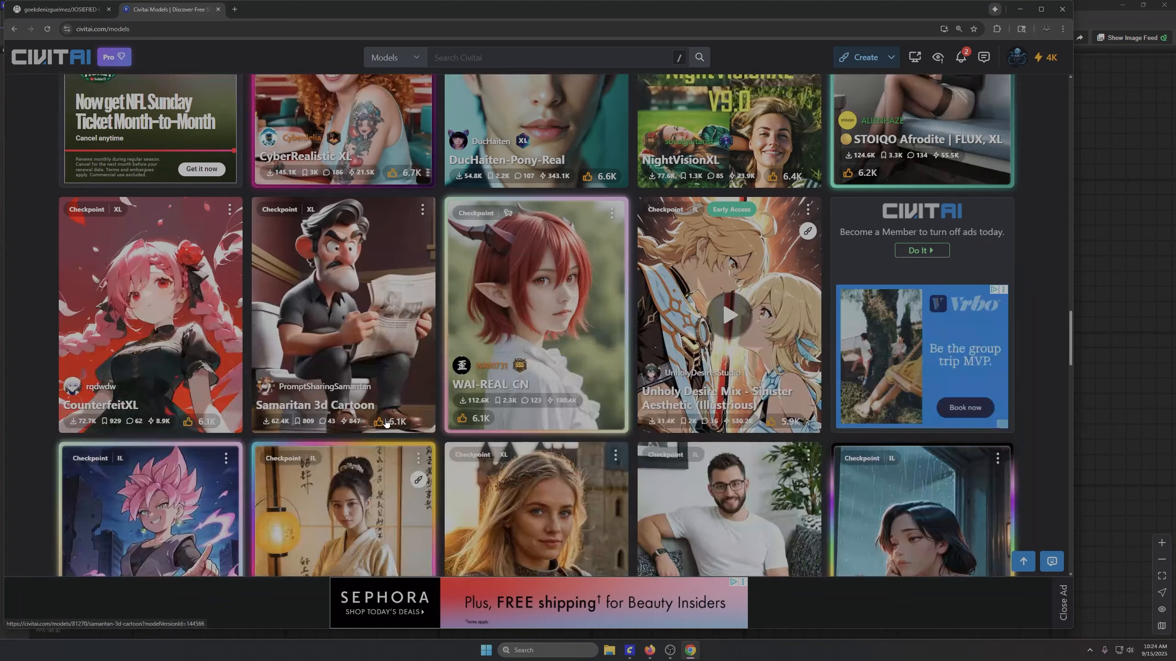
scroll(386, 422, "down", 4)
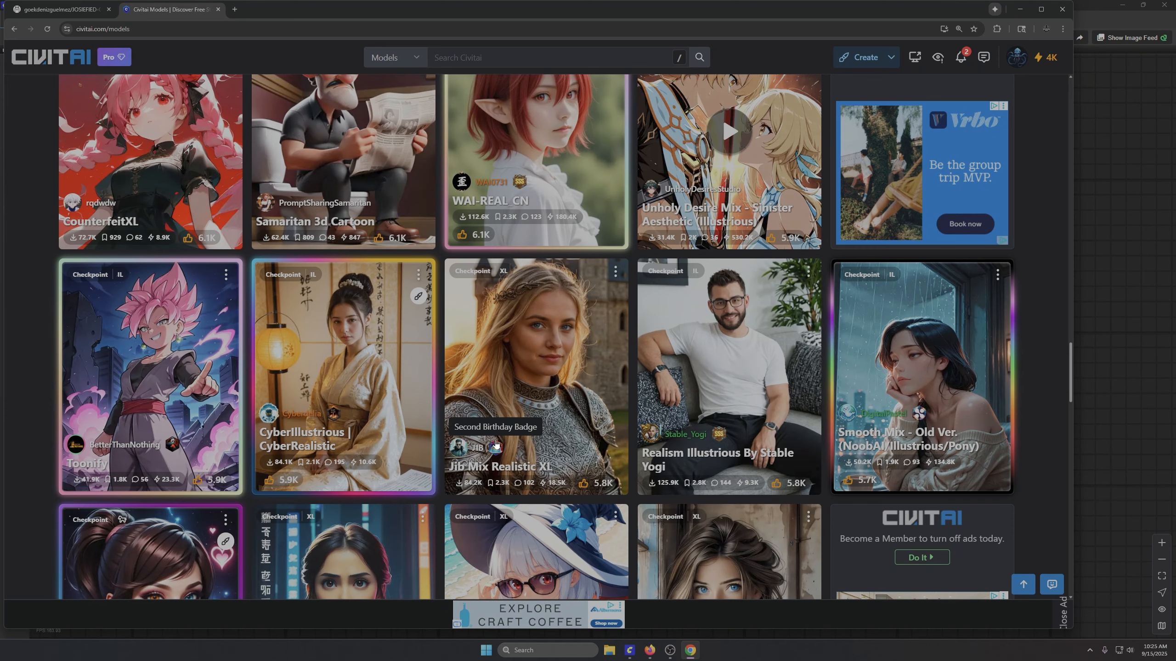
scroll(600, 402, "down", 3)
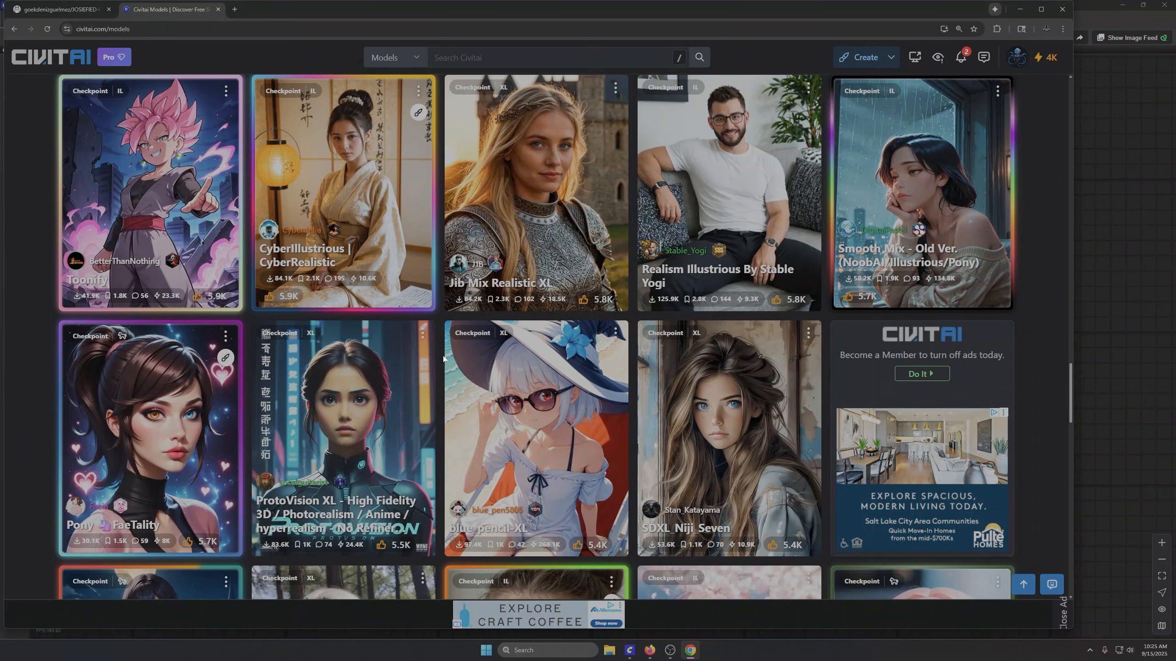
scroll(443, 358, "down", 6)
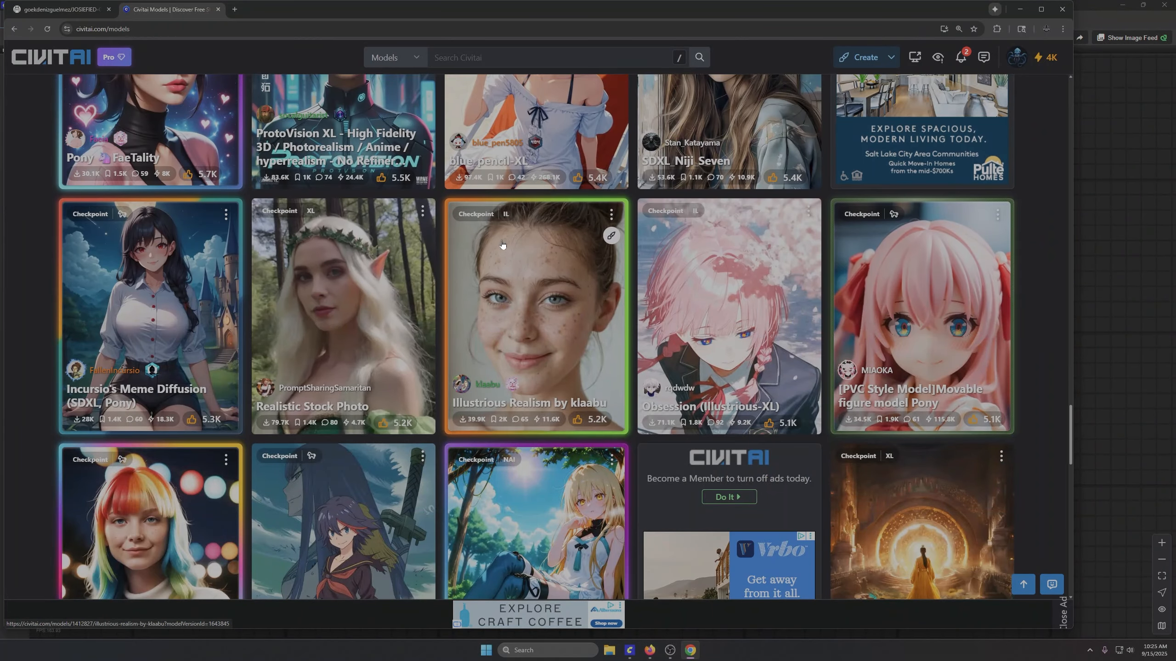
scroll(869, 320, "down", 3)
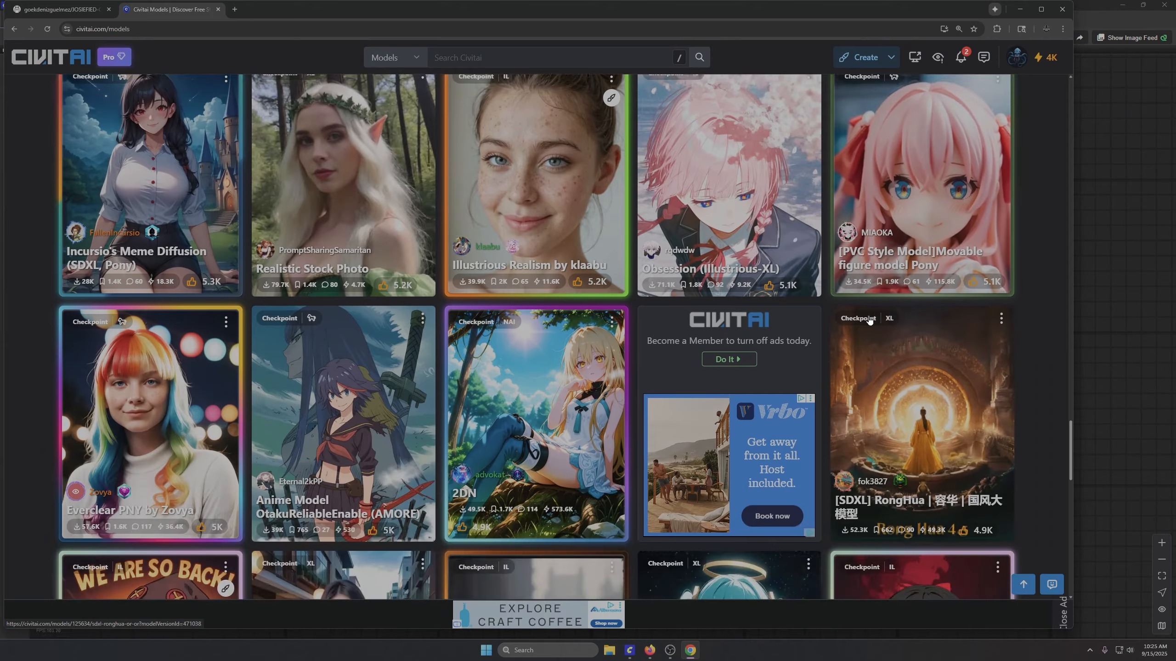
scroll(305, 343, "down", 3)
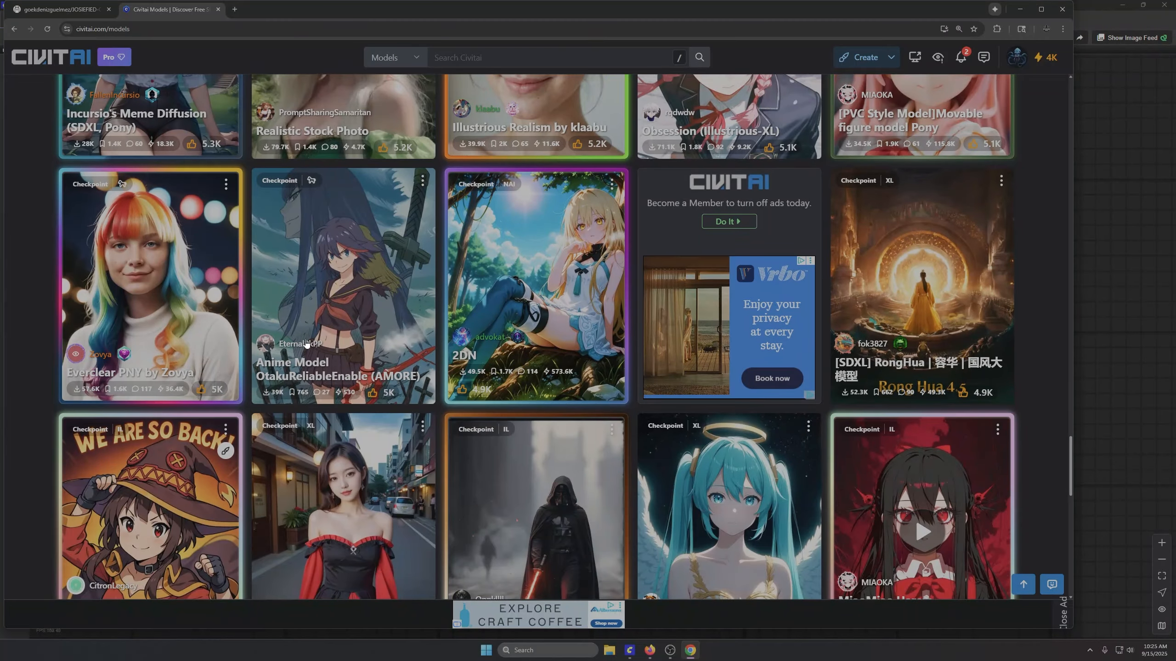
scroll(305, 343, "down", 3)
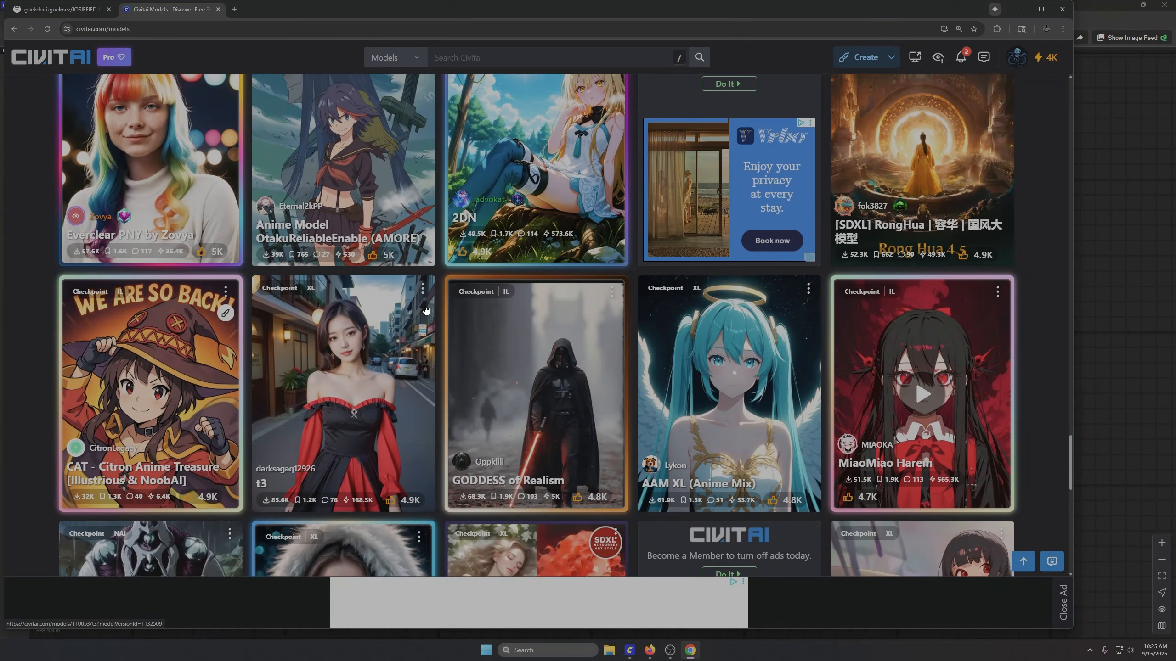
scroll(520, 347, "down", 5)
scroll(520, 346, "down", 5)
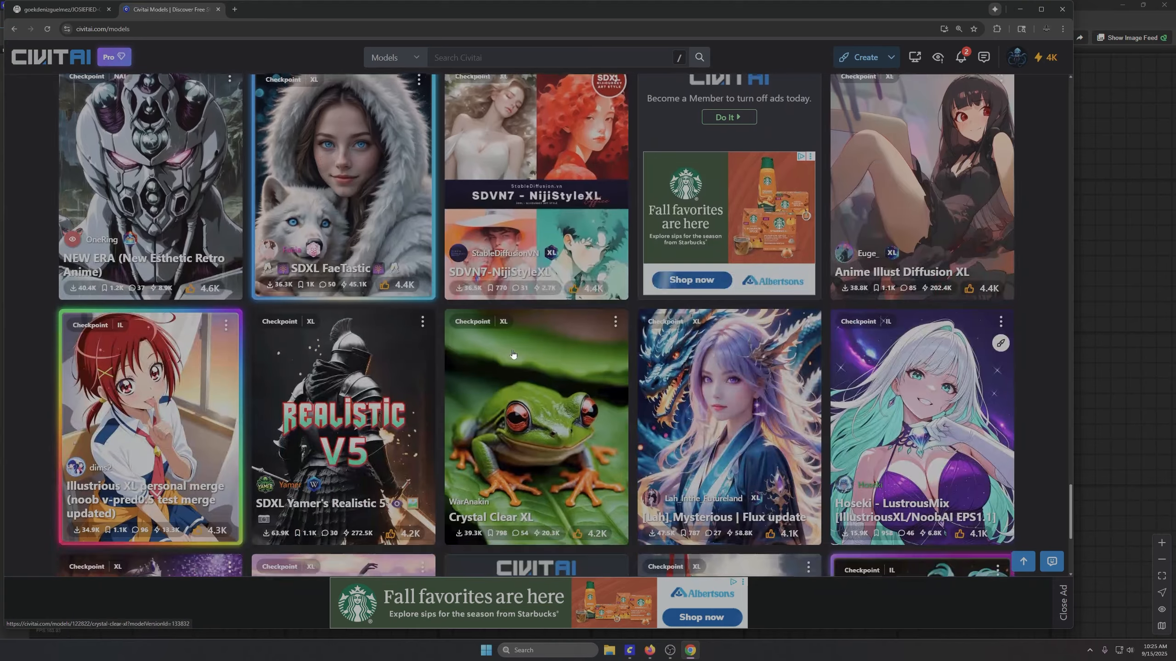
scroll(520, 346, "down", 7)
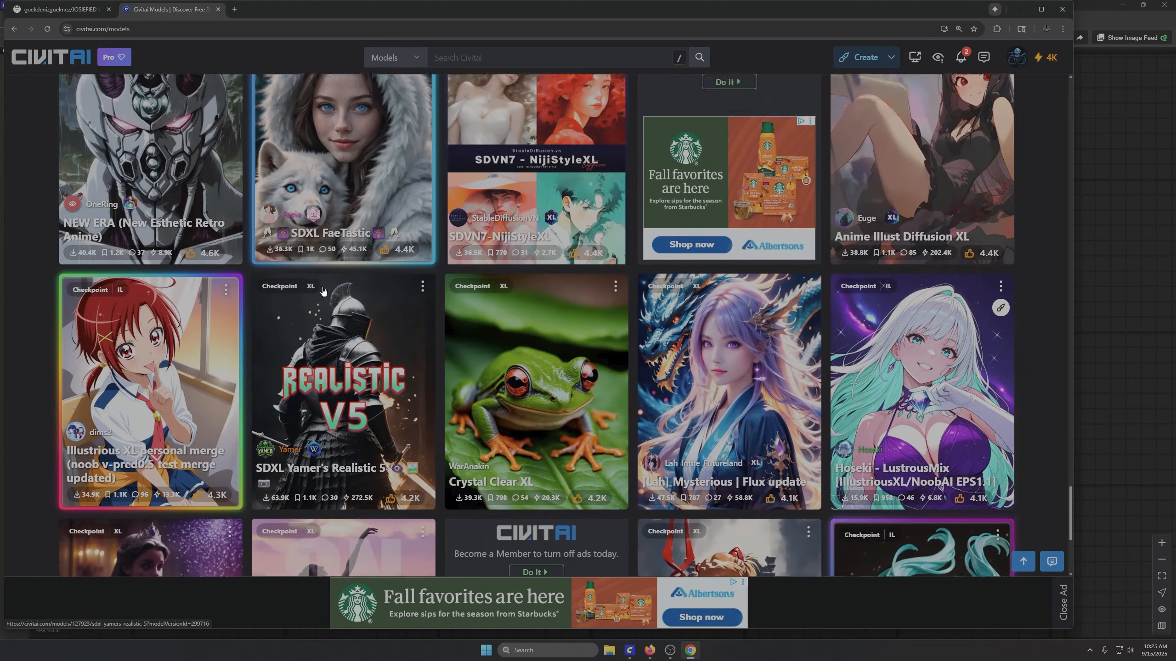
scroll(386, 291, "down", 3)
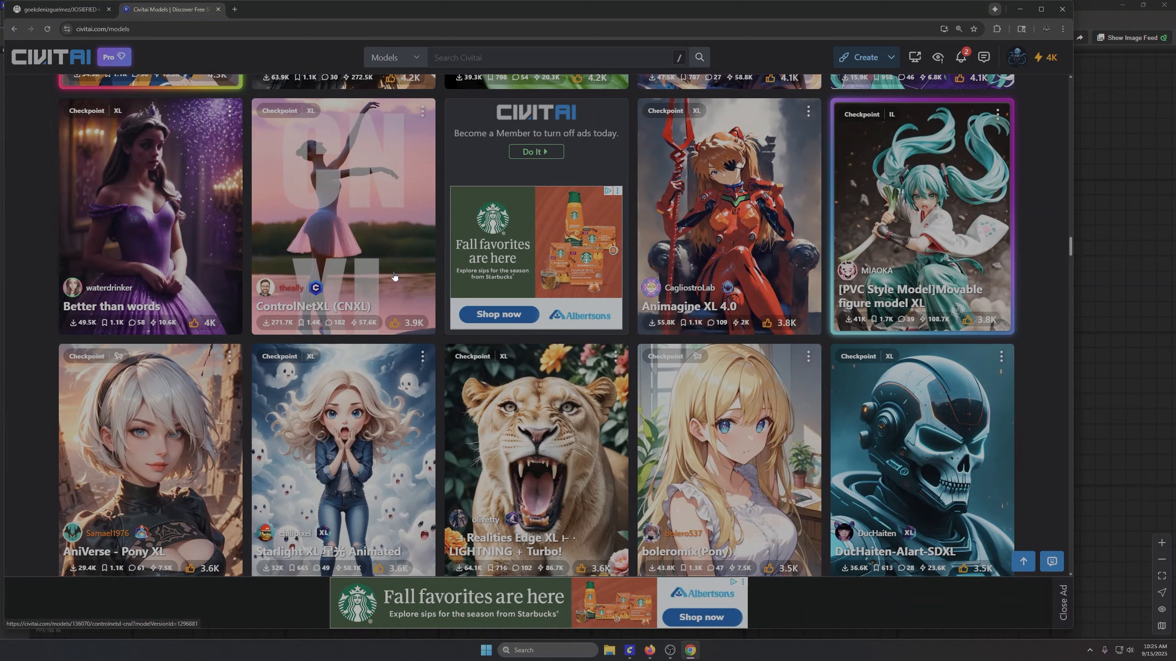
Step: Open the DucHaiten-AIart-SDXL checkpoint and page through its sample images to examine the styles it produces
scroll(396, 244, "down", 4)
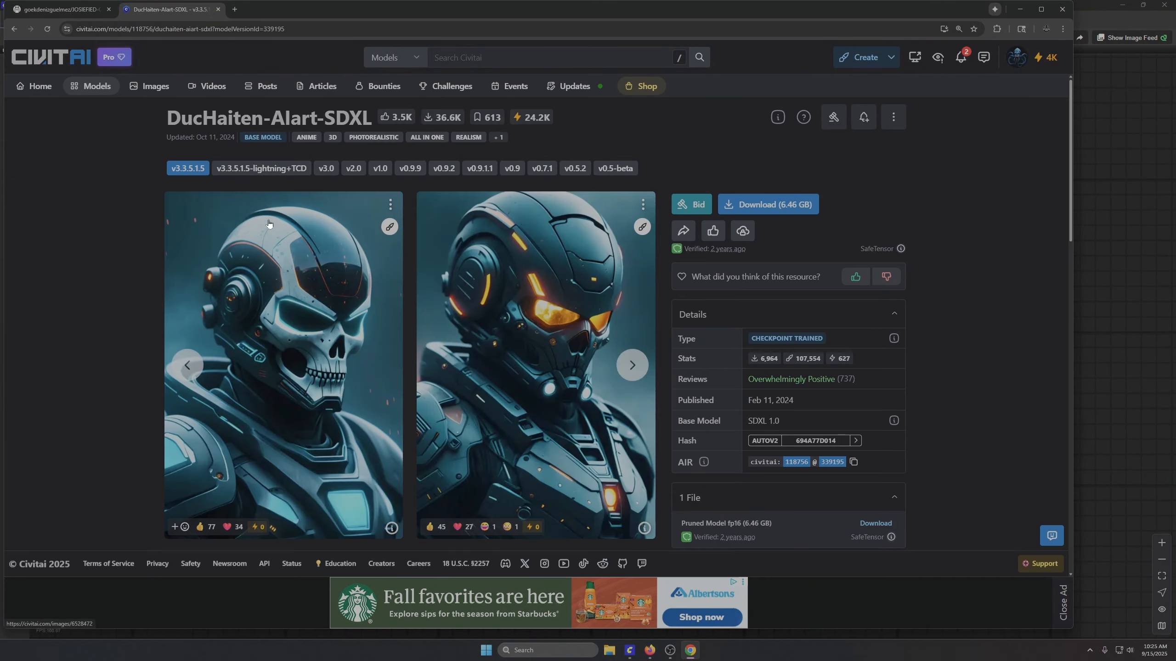
left_click(632, 365)
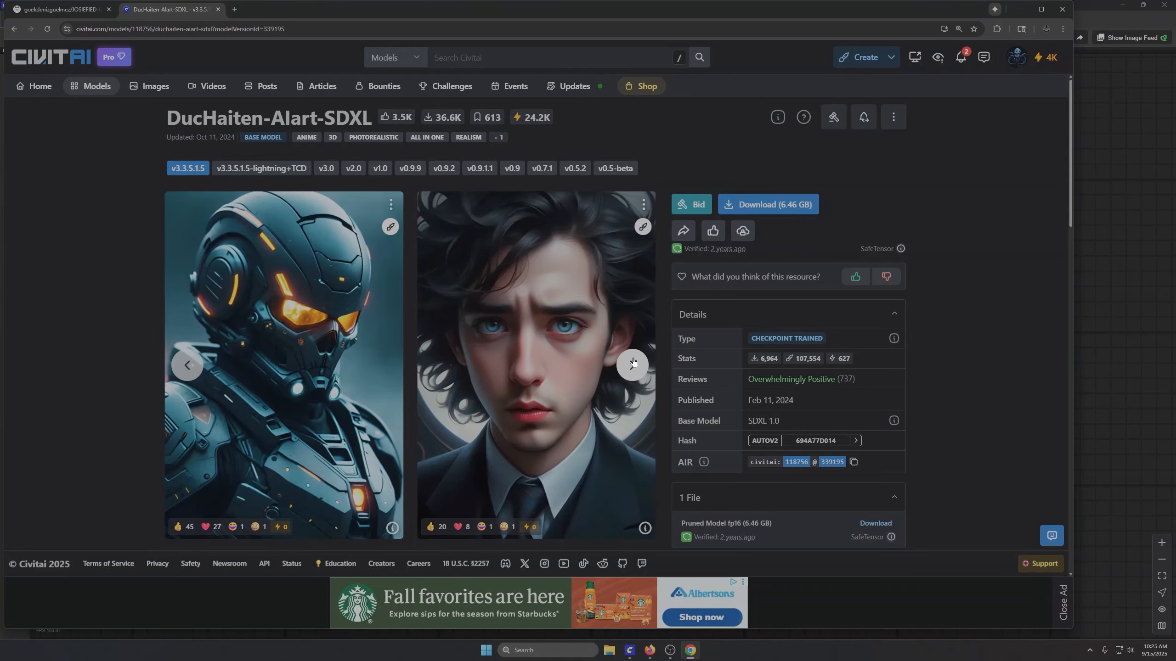
left_click(632, 364)
left_click(632, 365)
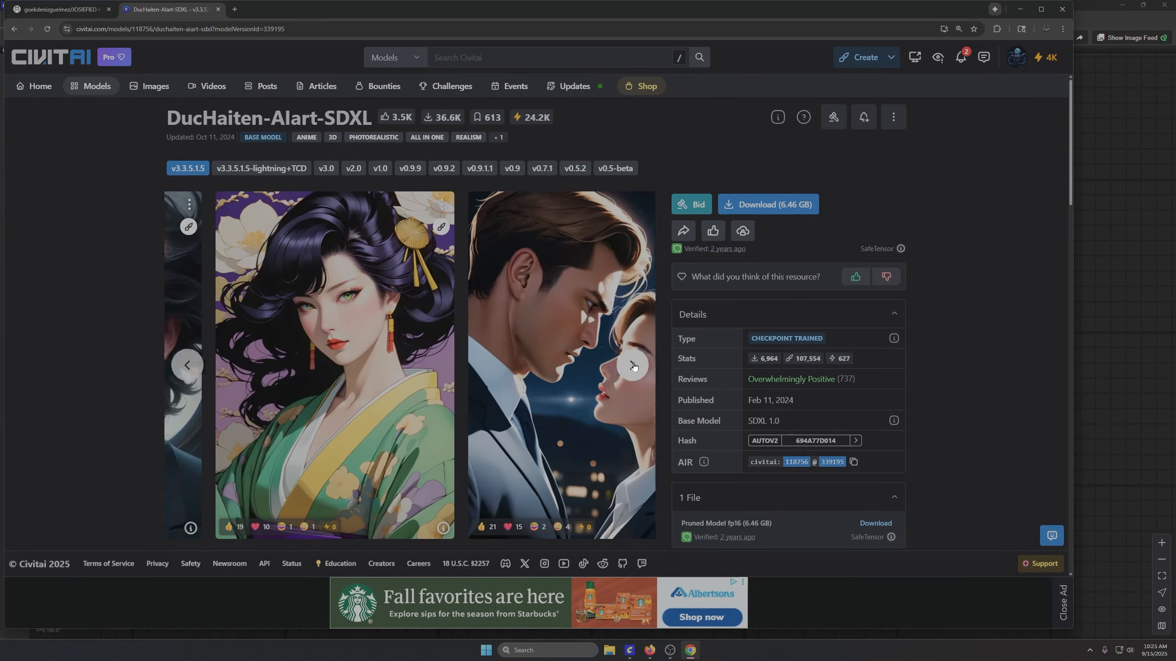
left_click(632, 365)
left_click(632, 364)
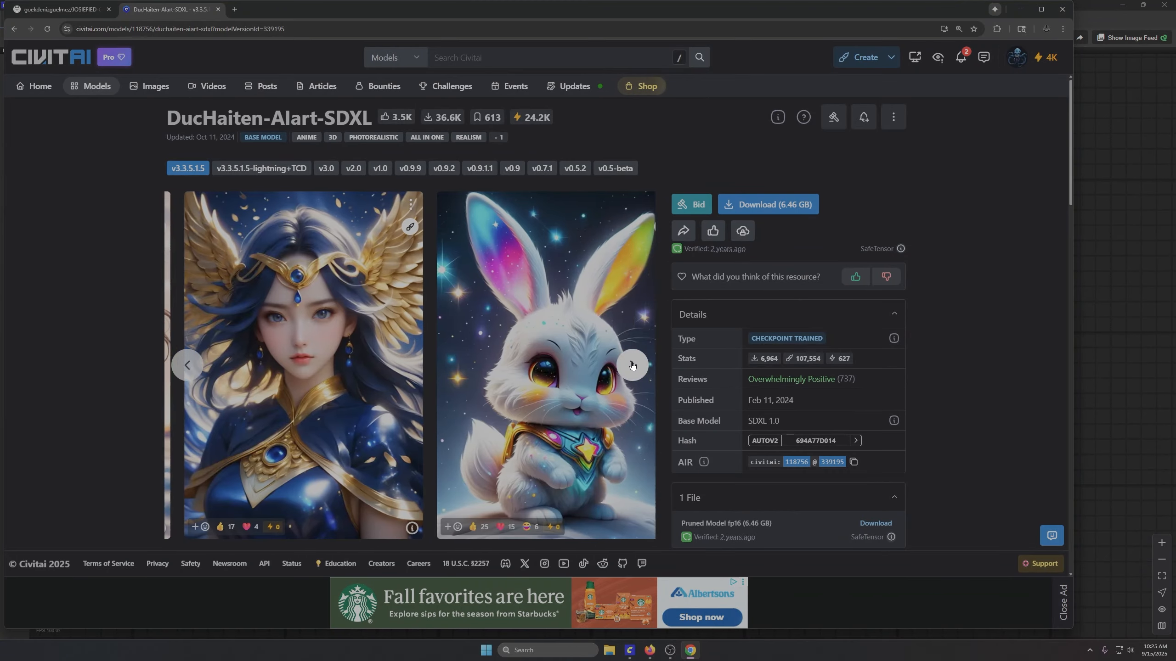
left_click(632, 364)
left_click(632, 365)
left_click(633, 364)
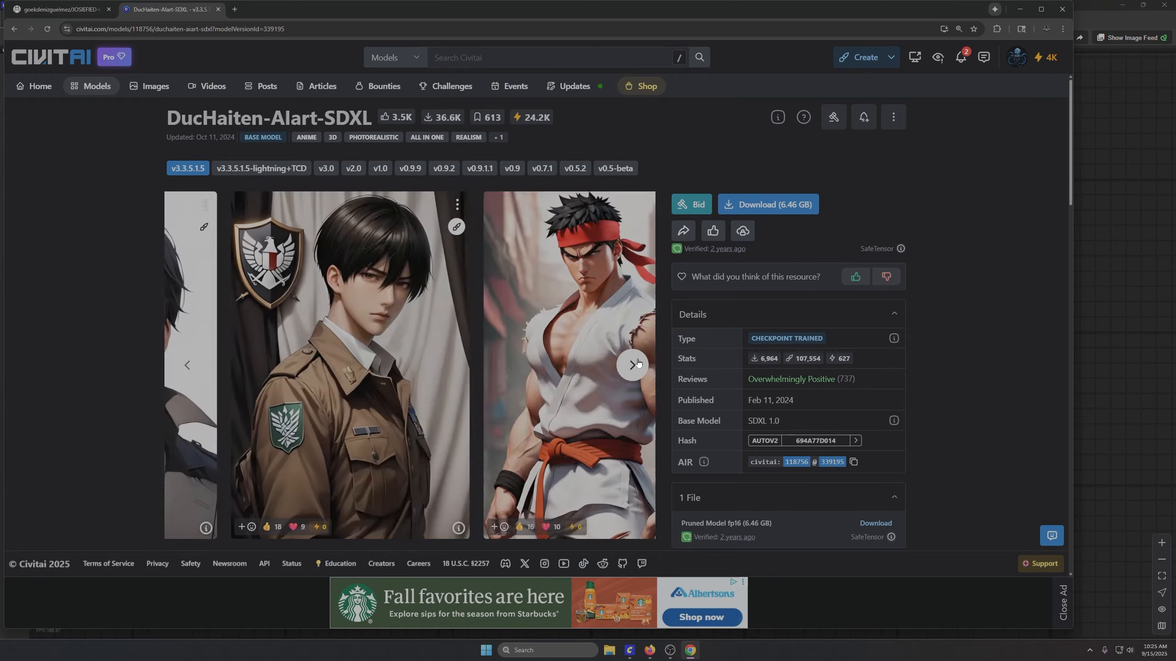
left_click(634, 363)
left_click(637, 363)
left_click(638, 363)
left_click(638, 363)
left_click(637, 363)
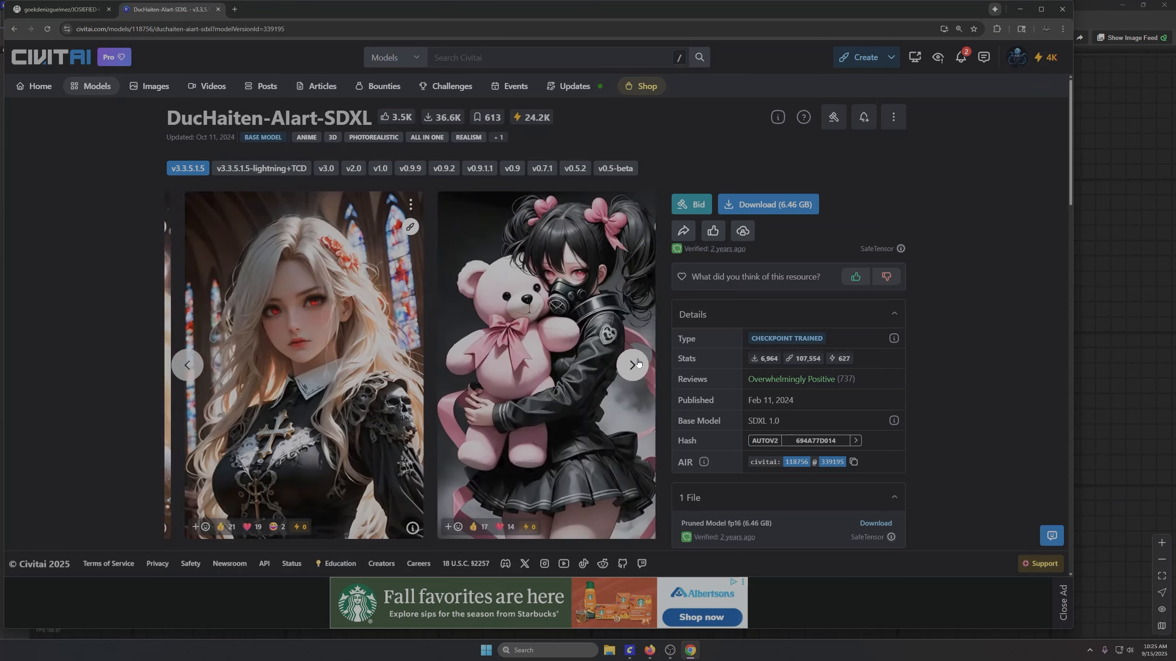
left_click(637, 363)
left_click(637, 363)
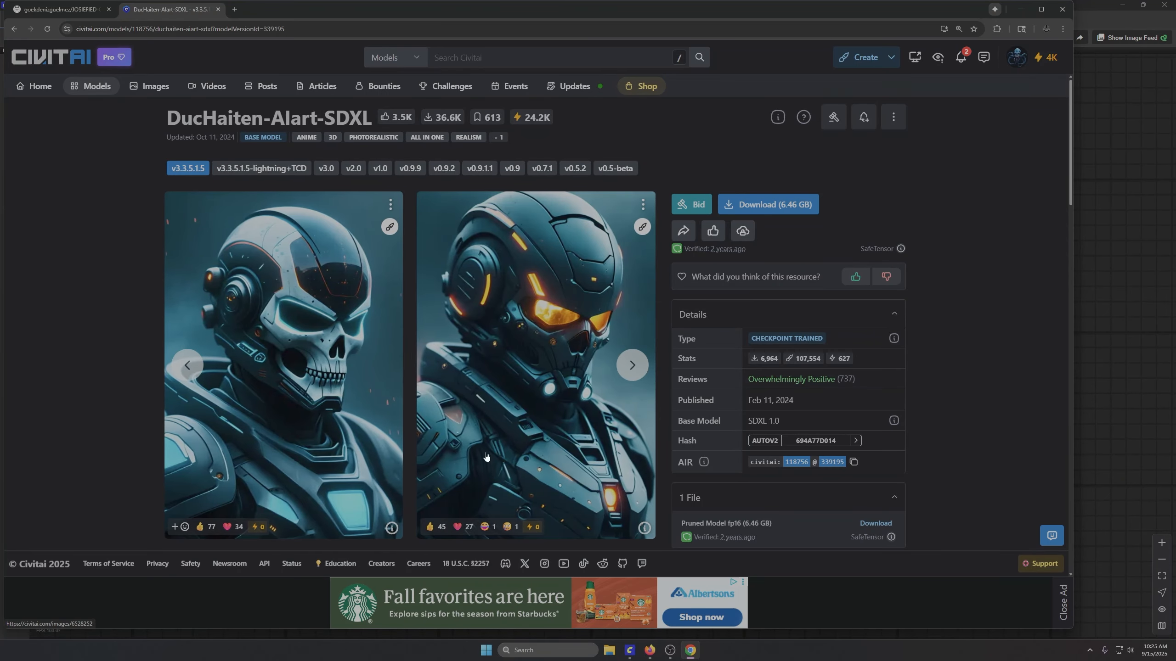
Step: Return to the filtered results, open the AniMerge - Pony XL checkpoint and view its white-haired woman sample image with generation data
left_click(10, 30)
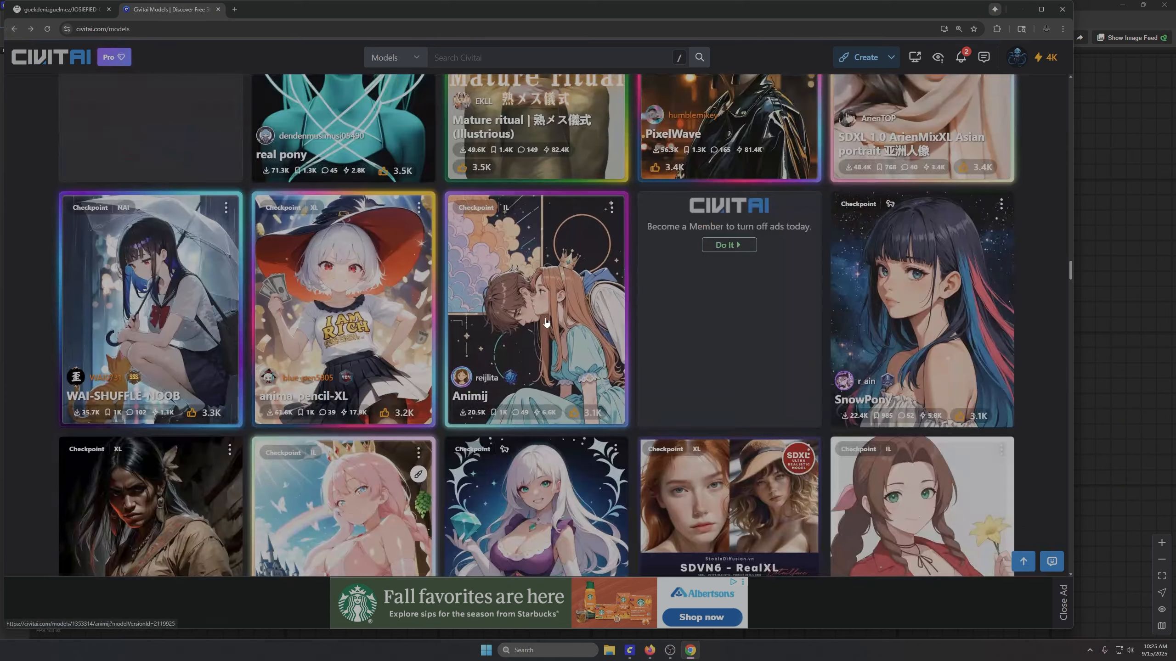
scroll(542, 323, "down", 3)
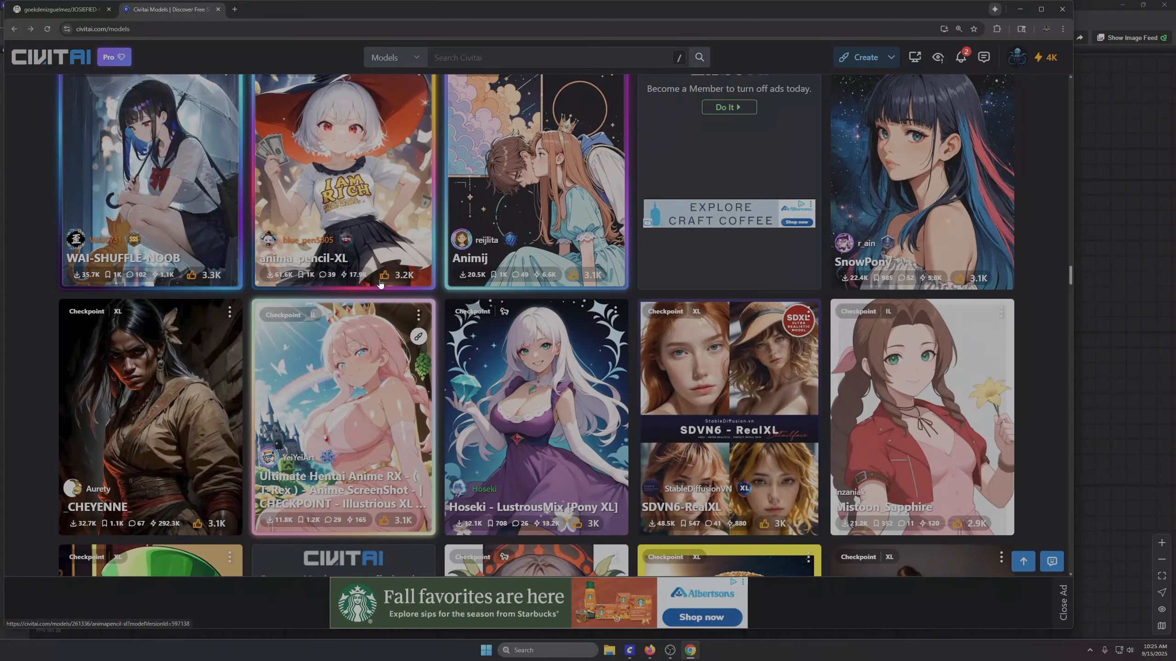
scroll(370, 265, "down", 4)
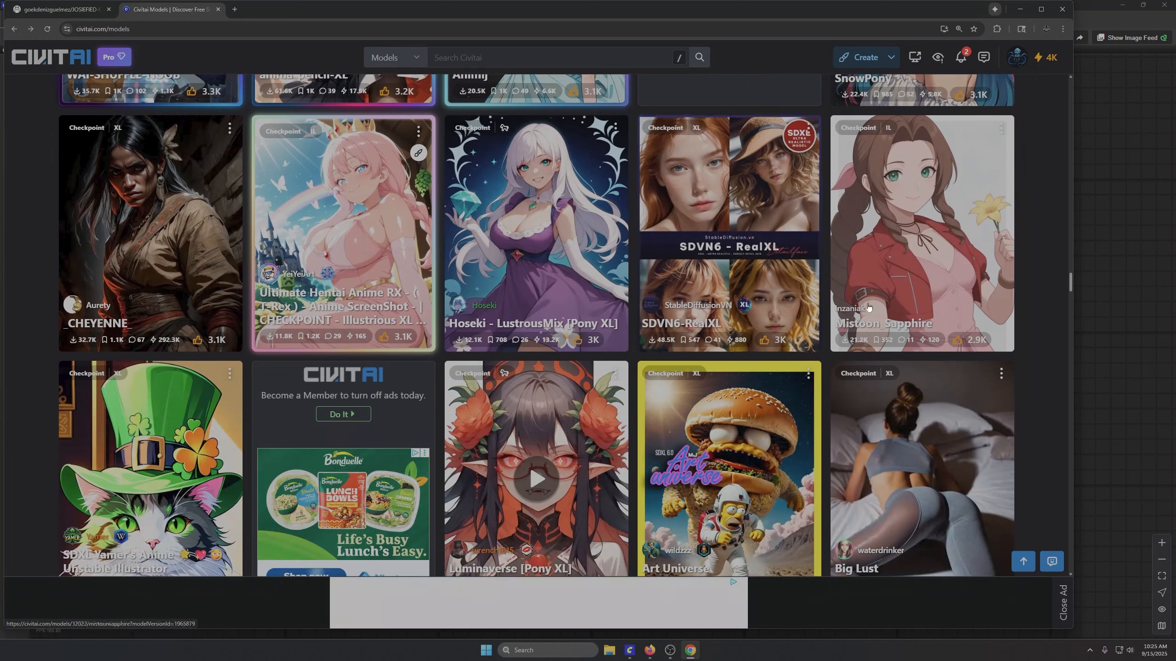
scroll(501, 440, "down", 3)
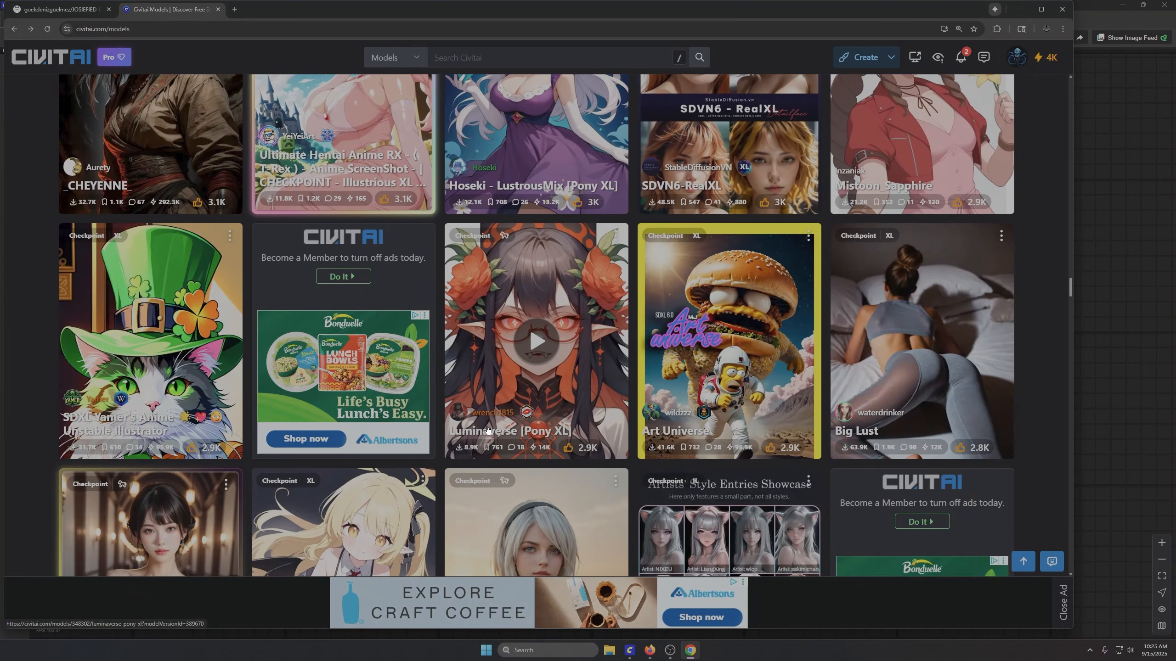
scroll(484, 432, "down", 6)
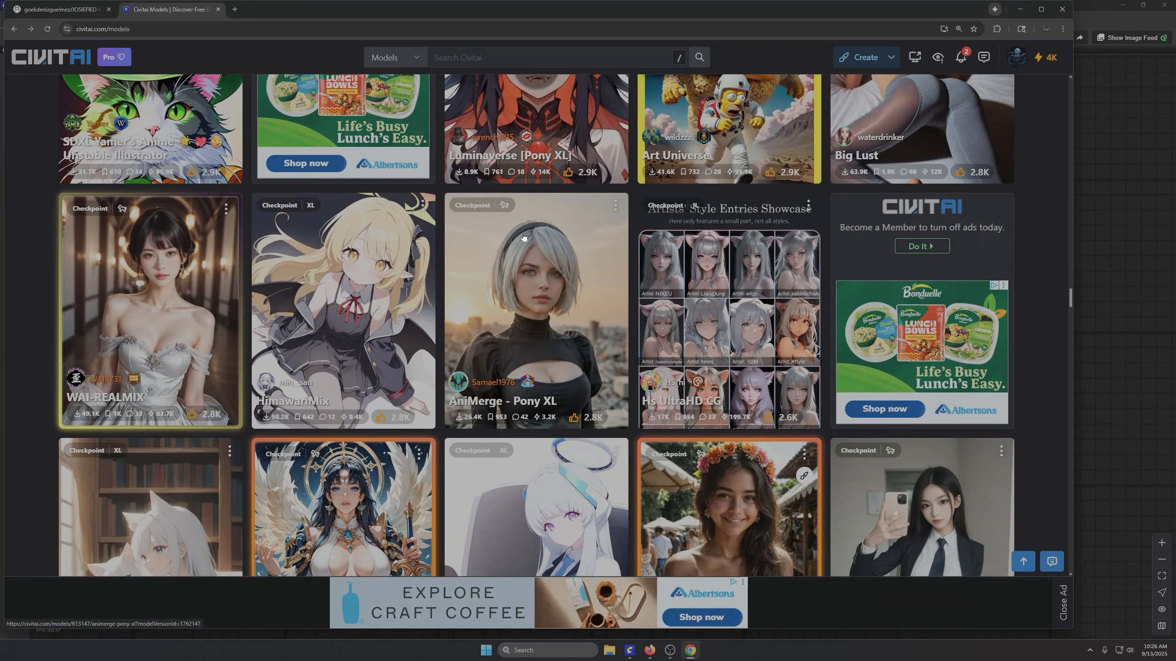
left_click(533, 324)
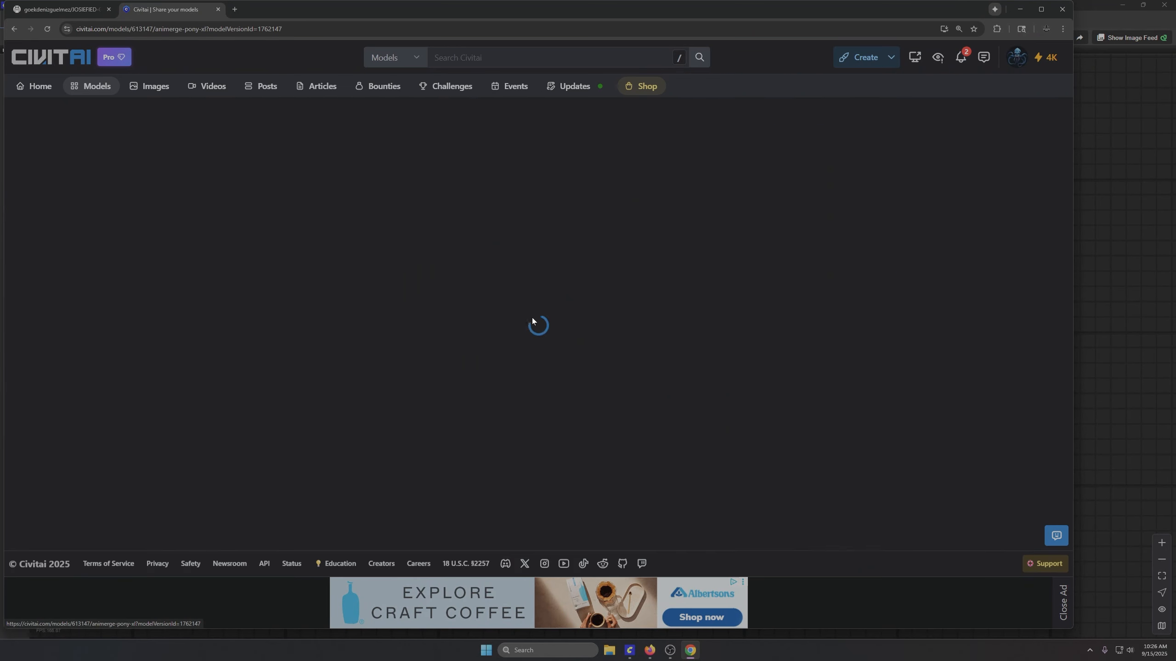
left_click(269, 273)
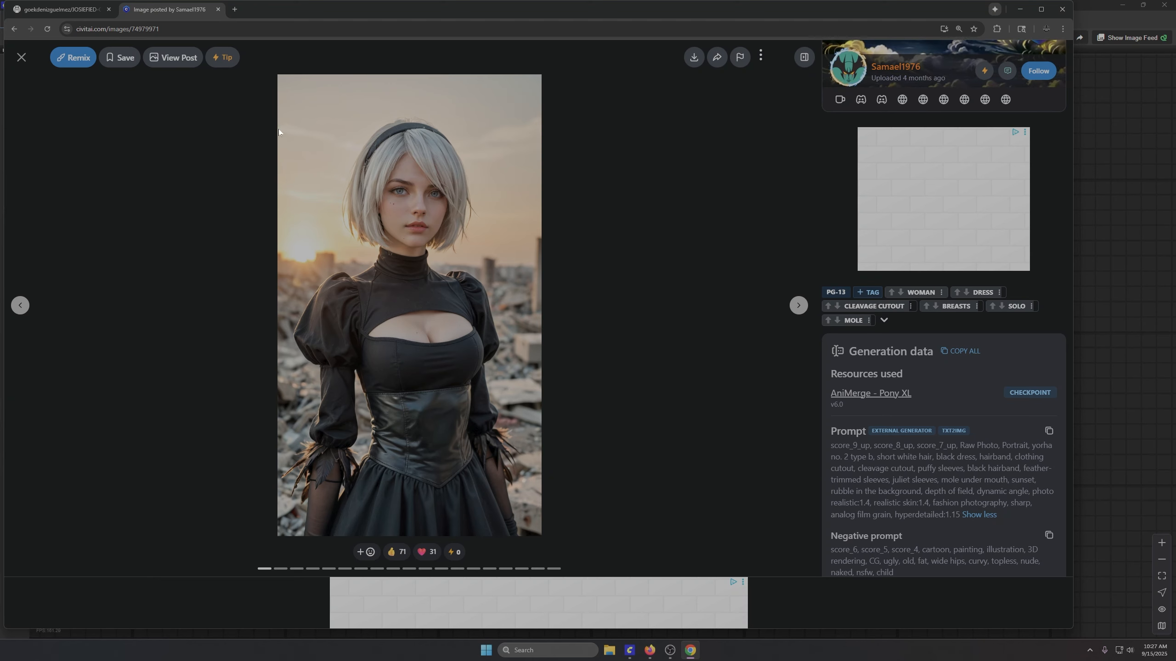
Step: Search the web for NieR: Automata in a new tab and go through its Wikipedia article to the 2B character page
left_click(234, 10)
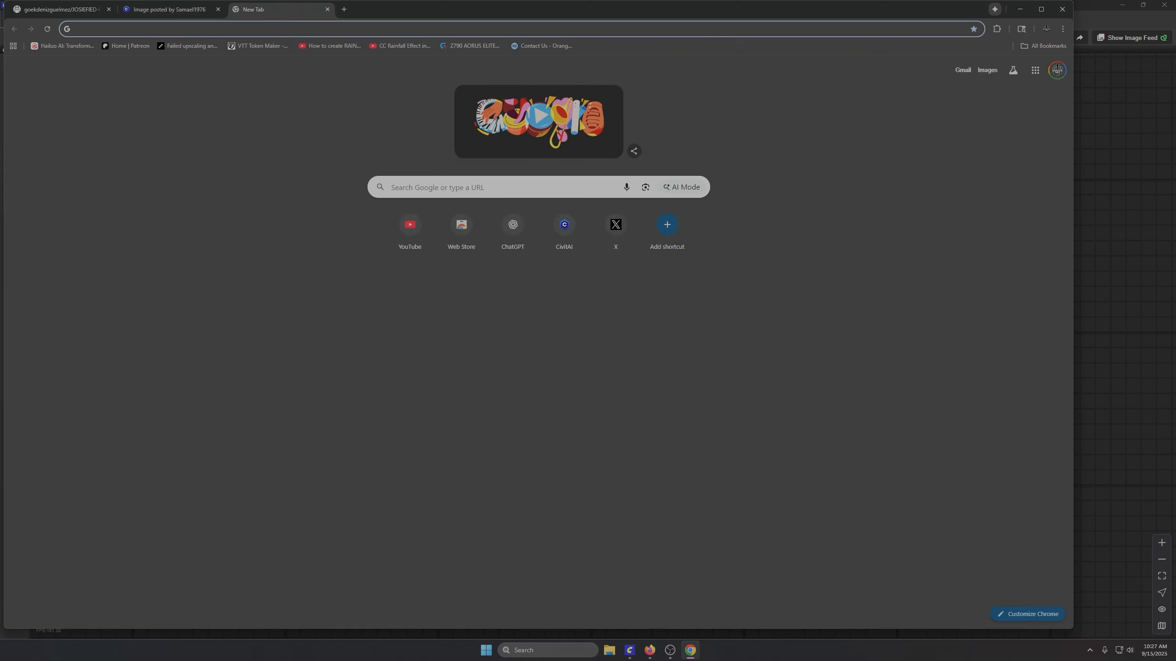
left_click(417, 187)
type("neird auto")
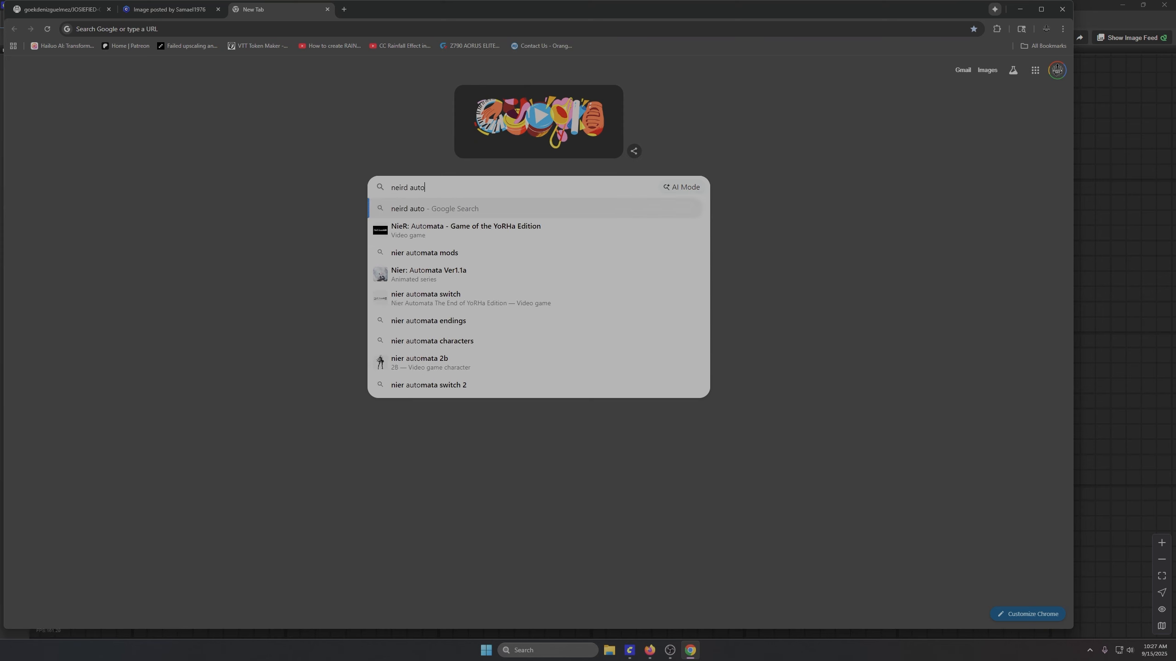
left_click(435, 233)
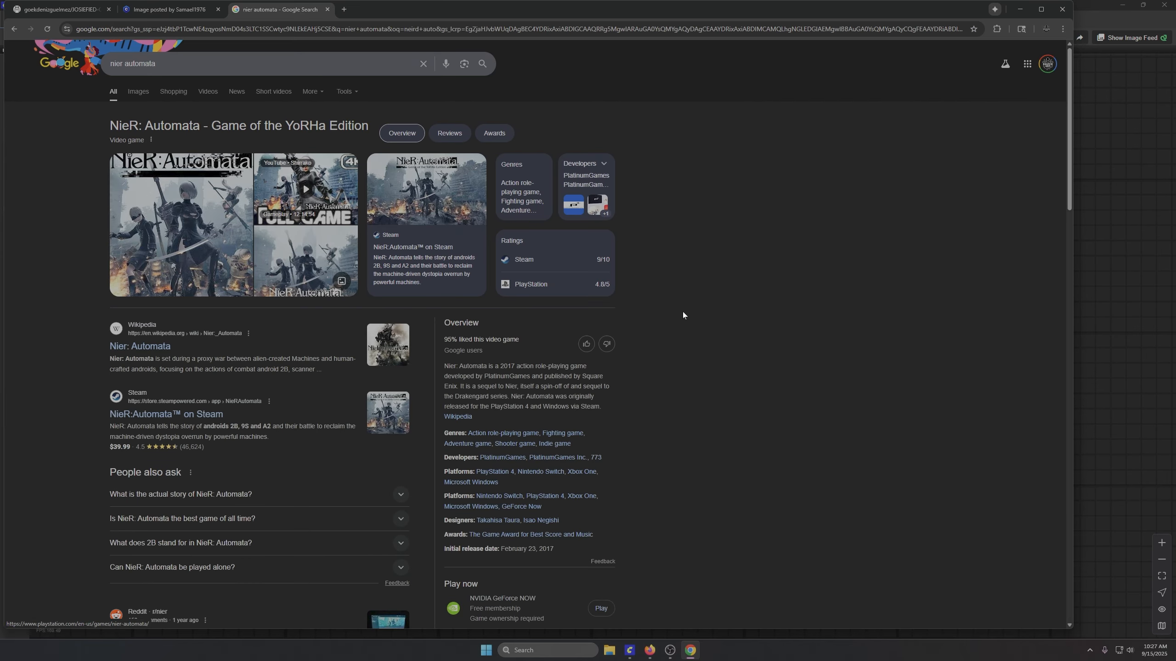
left_click(140, 346)
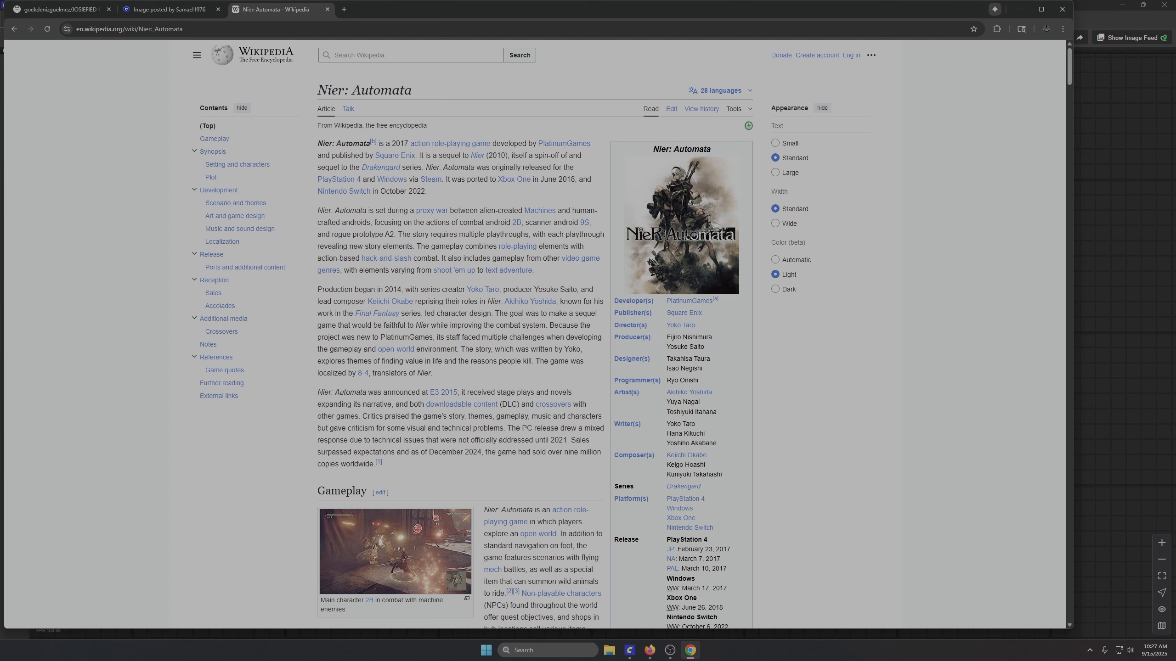
left_click(516, 223)
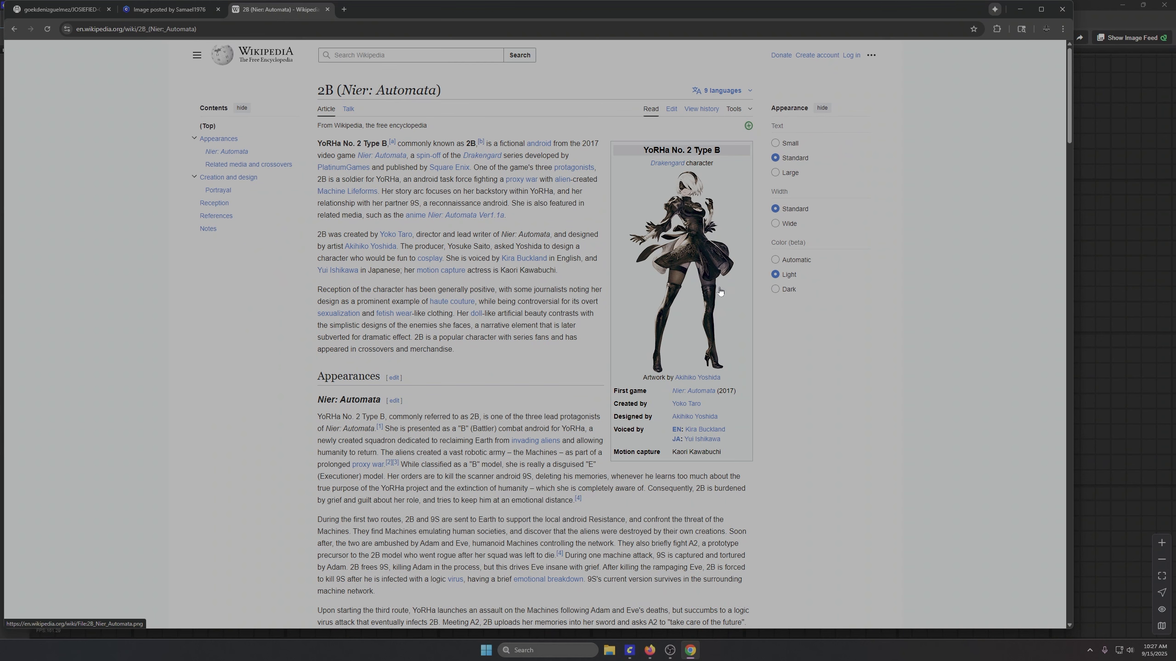
Step: Read how the Appearances section names YoRHa No. 2 Type B, highlighting the name, and close the Wikipedia page
scroll(507, 391, "down", 1)
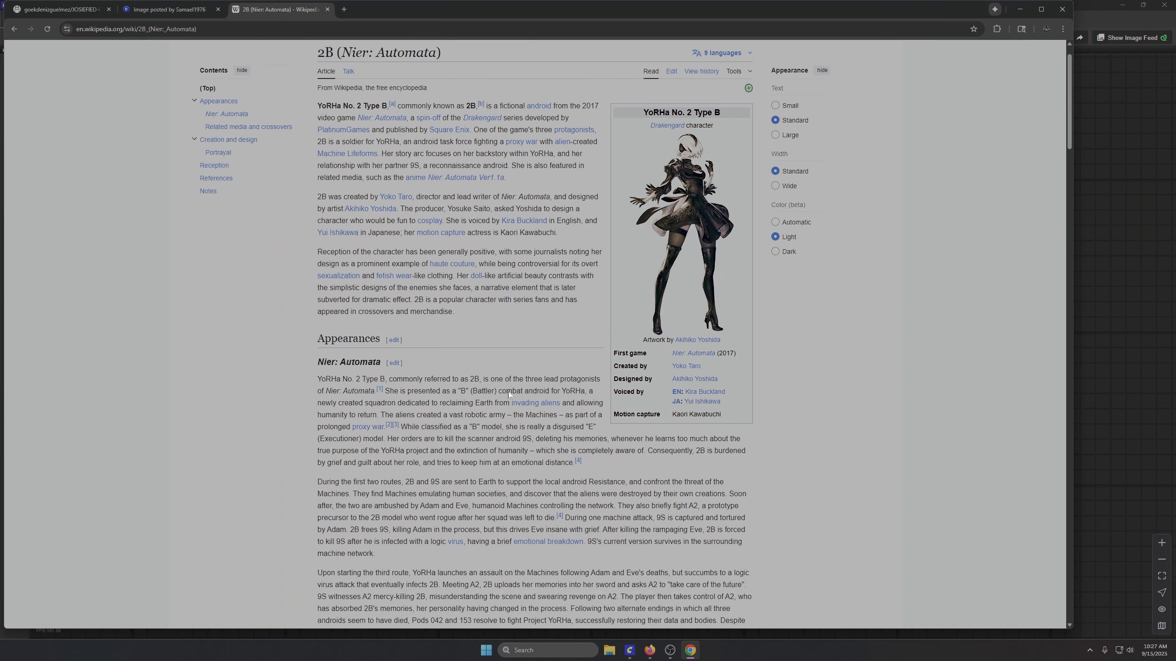
scroll(508, 392, "down", 1)
left_click_drag(320, 325, 385, 324)
left_click_drag(470, 325, 475, 324)
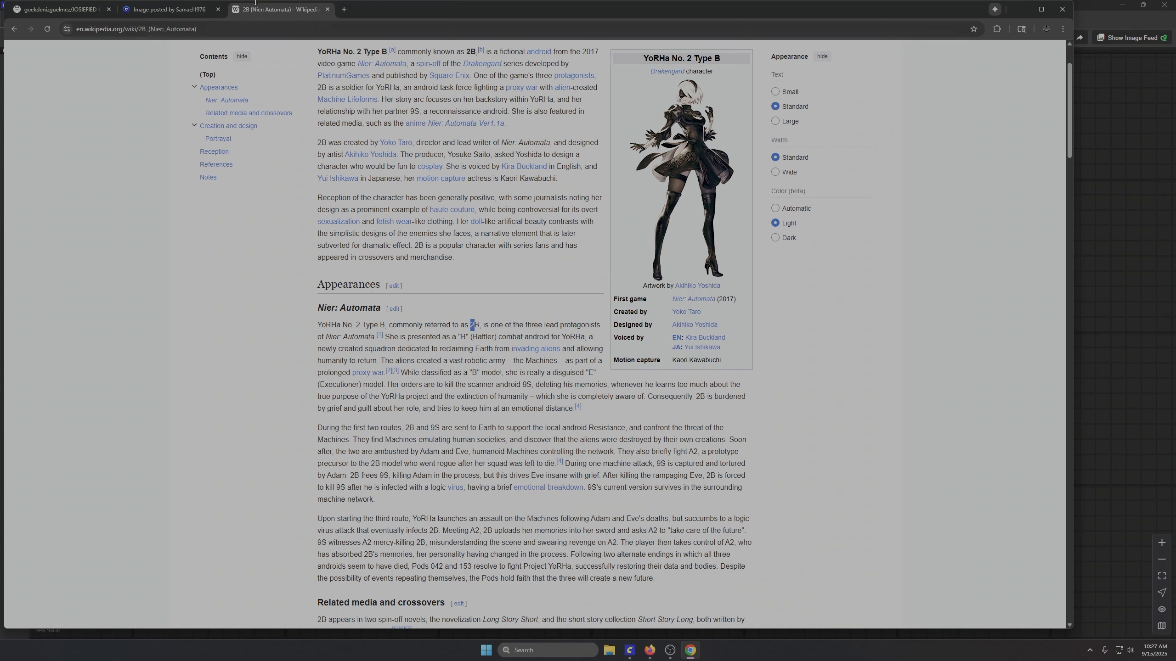
left_click(327, 9)
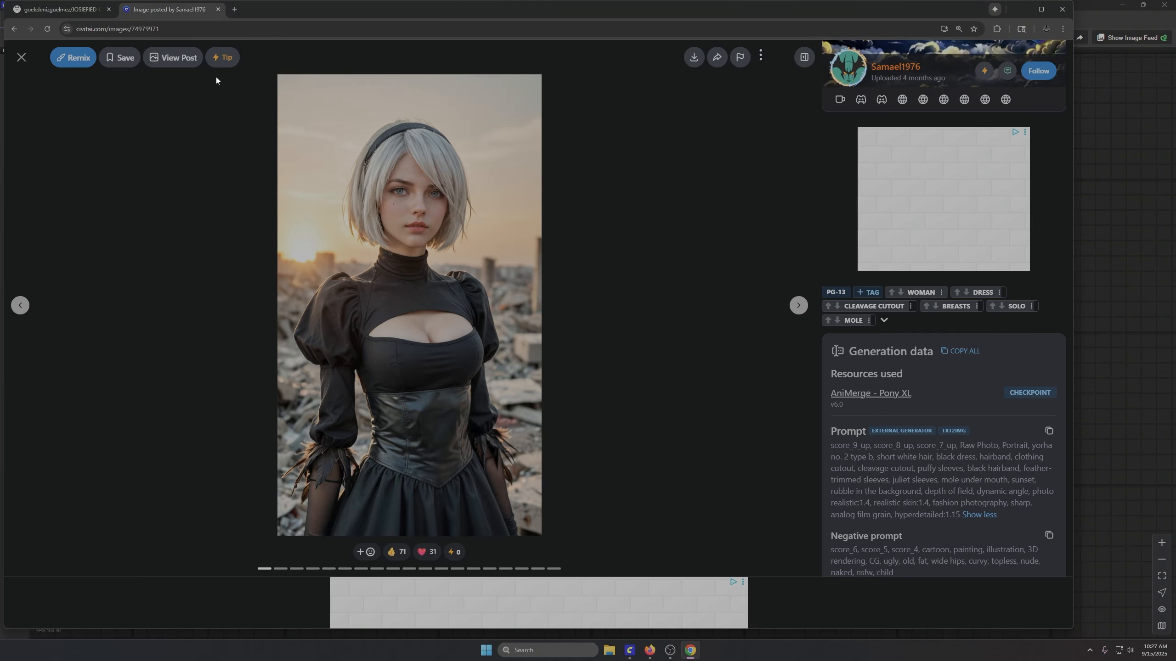
Step: Close the sample image, page through the other AniMerge - Pony XL samples and view the red-sweater portrait's generation data
left_click(19, 57)
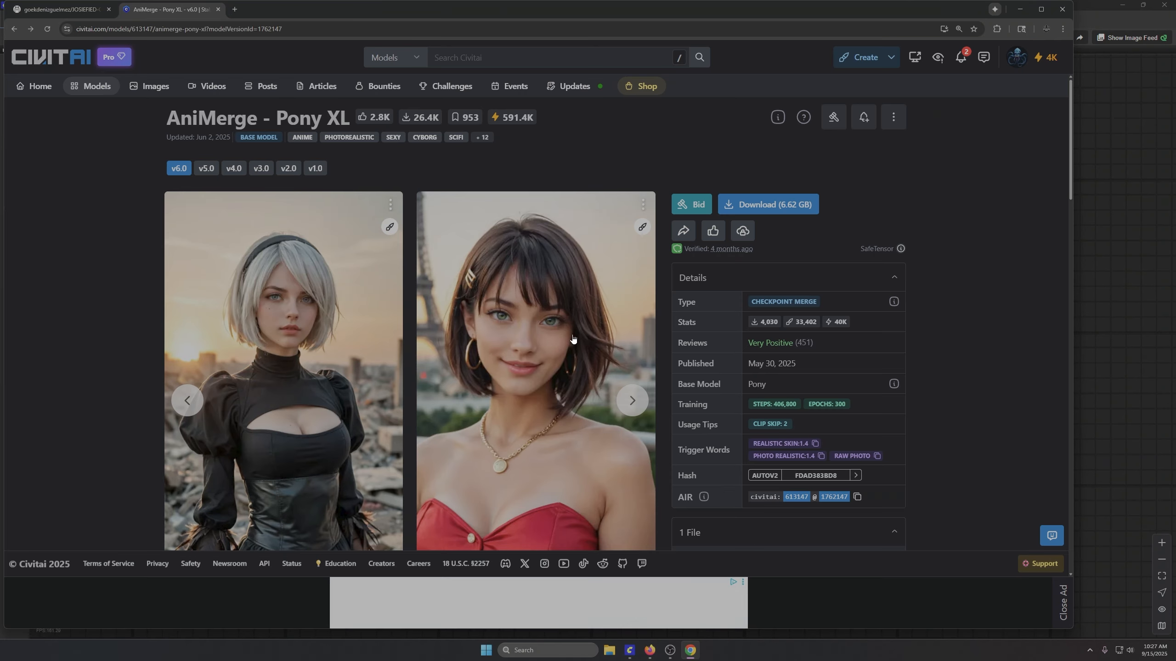
left_click(632, 400)
left_click(632, 400)
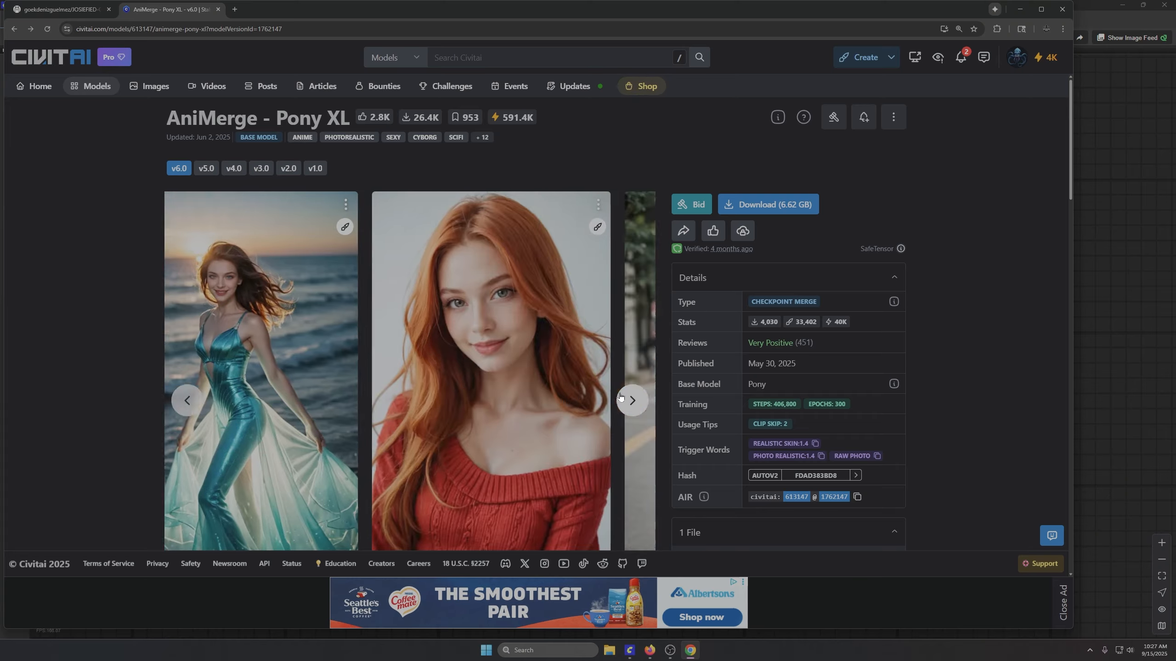
left_click(632, 400)
left_click(333, 328)
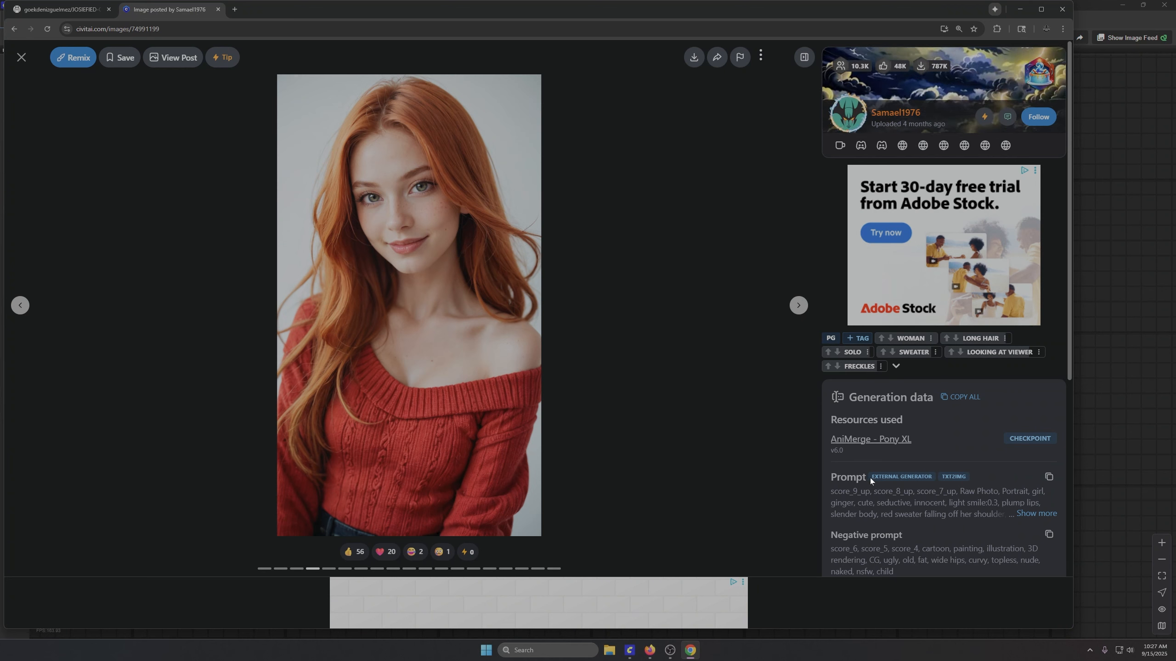
Step: Close the remaining browser pages to switch to ComfyUI, and place an Ollama Options node below the Ollama Connectivity node
left_click(218, 9)
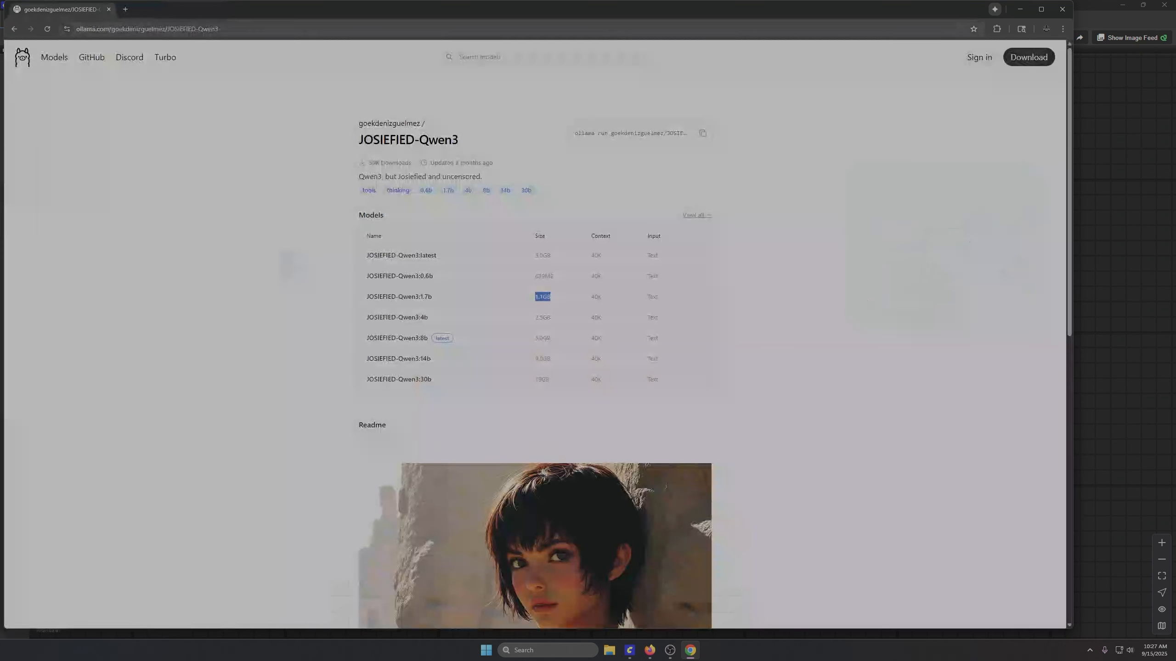
left_click(109, 9)
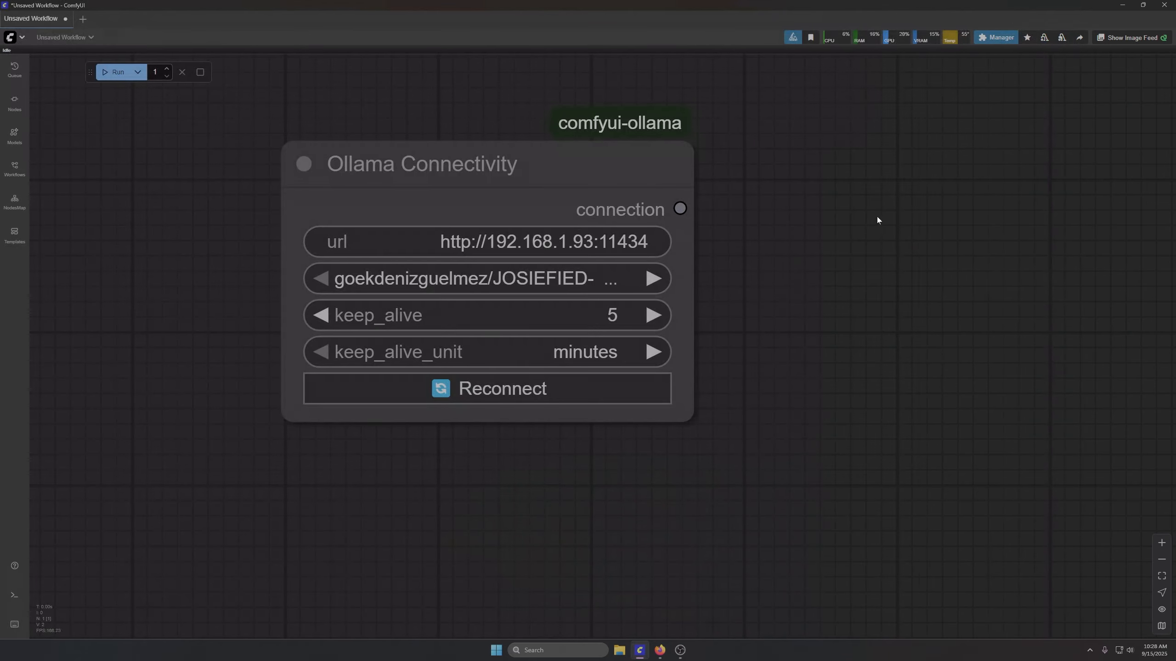
scroll(711, 318, "down", 5)
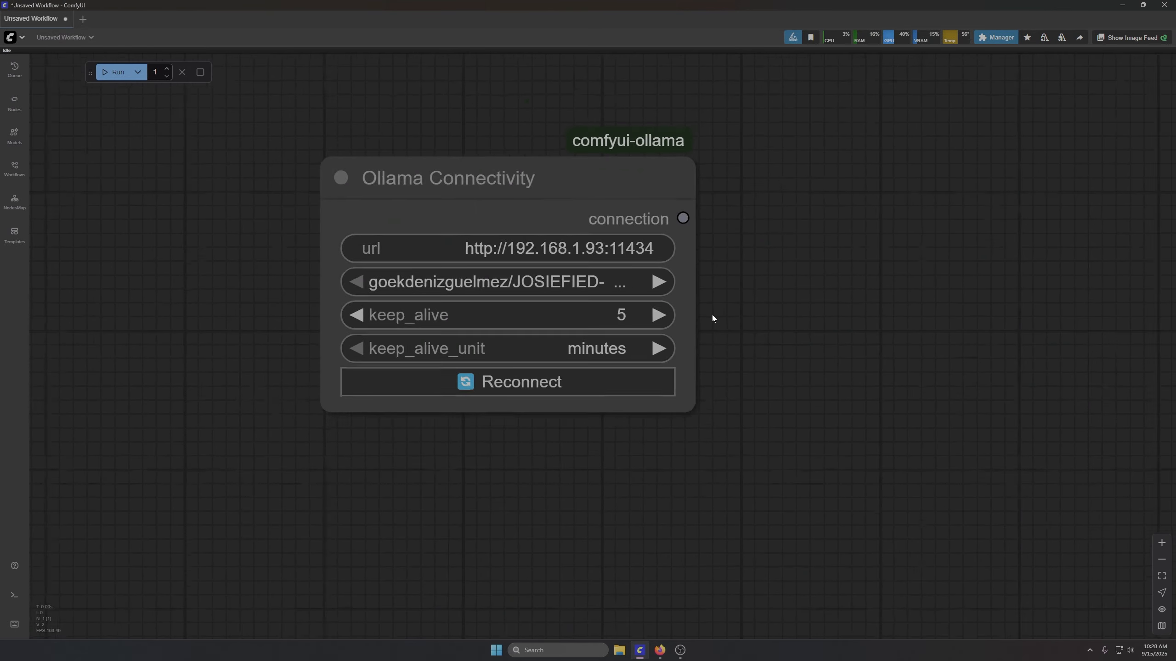
left_click_drag(798, 262, 667, 255)
double_click(672, 254)
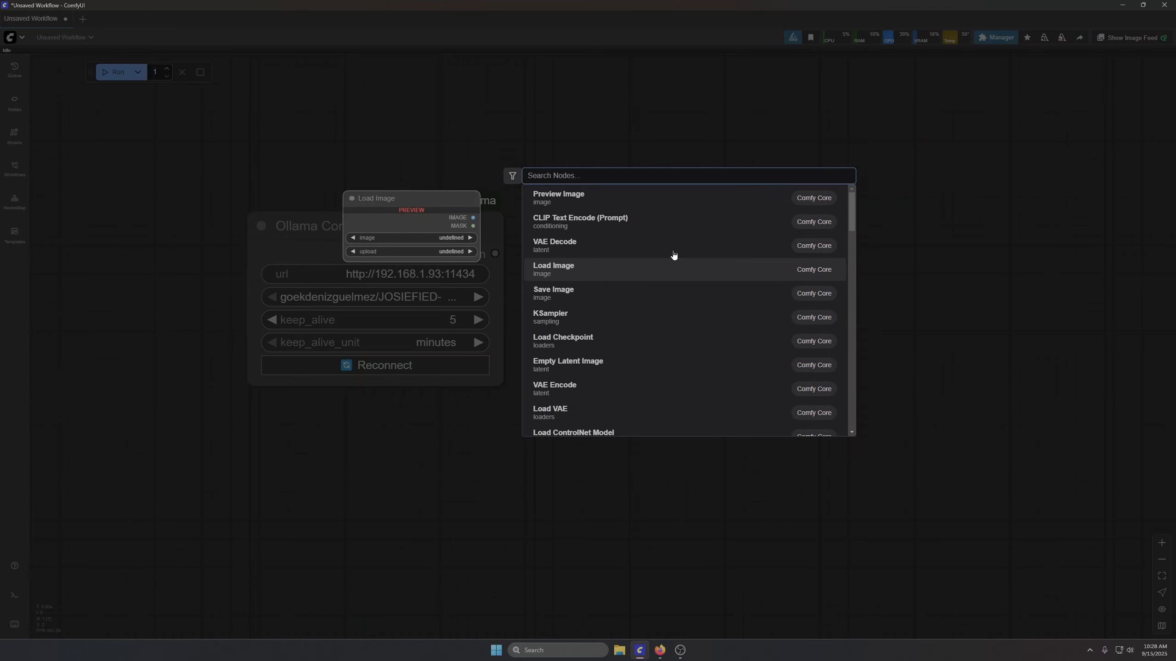
type("ollama")
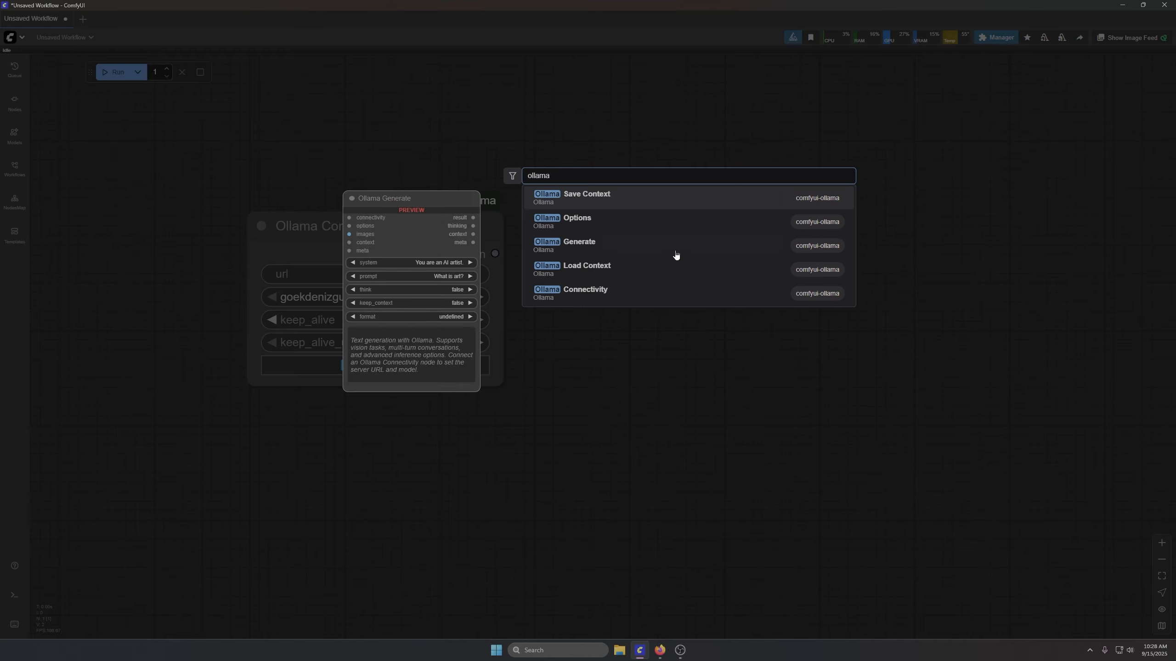
left_click(611, 227)
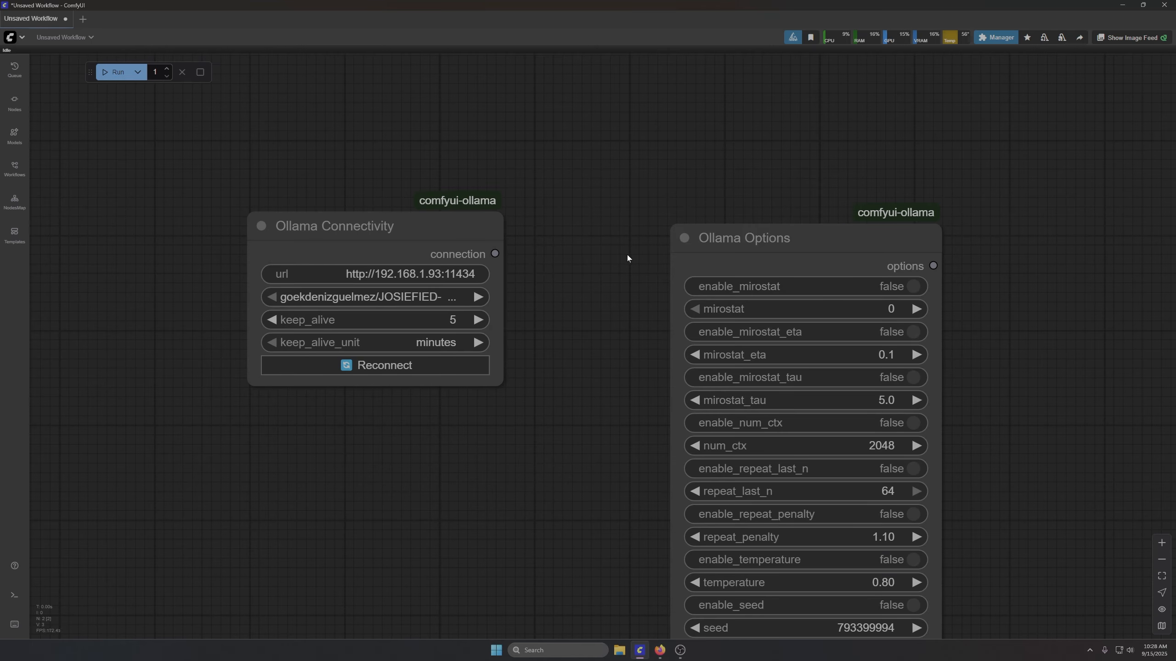
left_click_drag(626, 257, 592, 140)
left_click_drag(682, 146, 248, 310)
Step: Add an Ollama Generate node and connect Ollama Connectivity and Ollama Options to its connectivity and options inputs
double_click(628, 180)
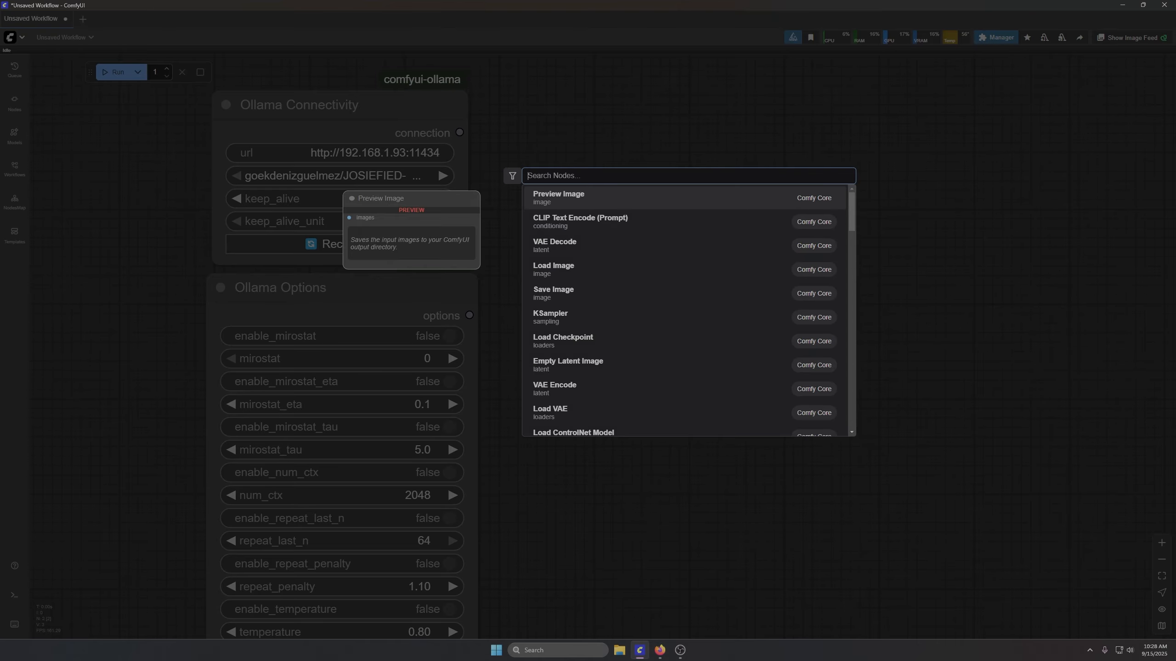
type("ollama")
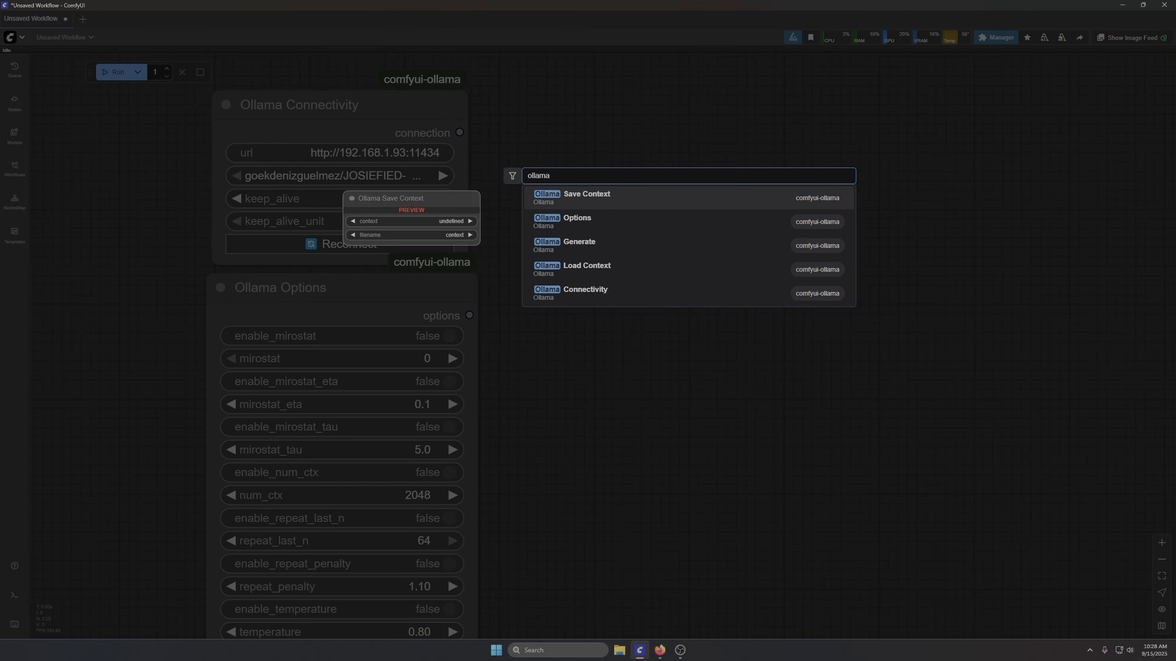
left_click(611, 241)
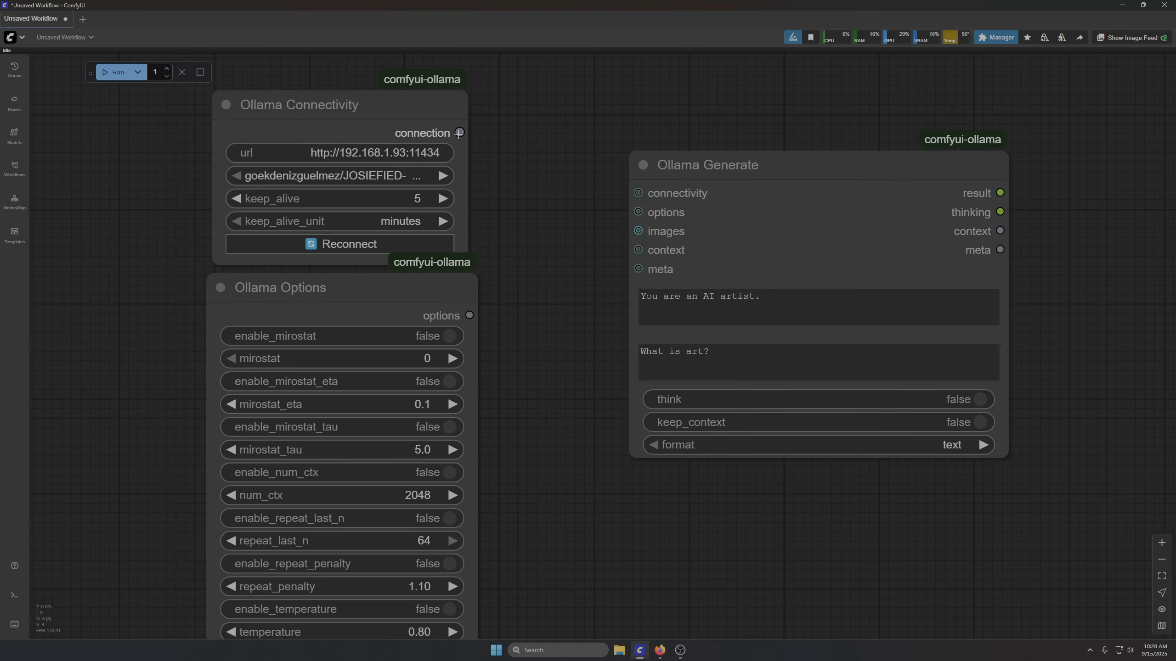
left_click_drag(459, 132, 638, 192)
left_click_drag(469, 316, 638, 212)
Step: Enlarge the Ollama Generate node to give its system prompt and user prompt boxes more room
left_click_drag(585, 364, 285, 296)
scroll(286, 297, "down", 5)
double_click(811, 192)
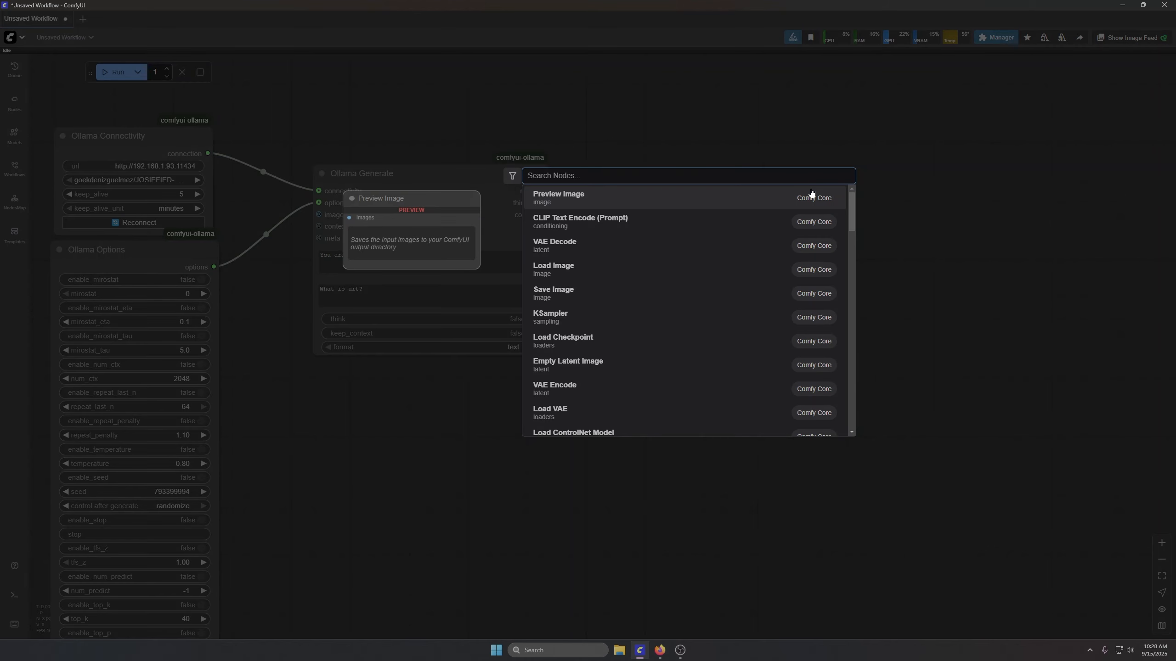
left_click(431, 485)
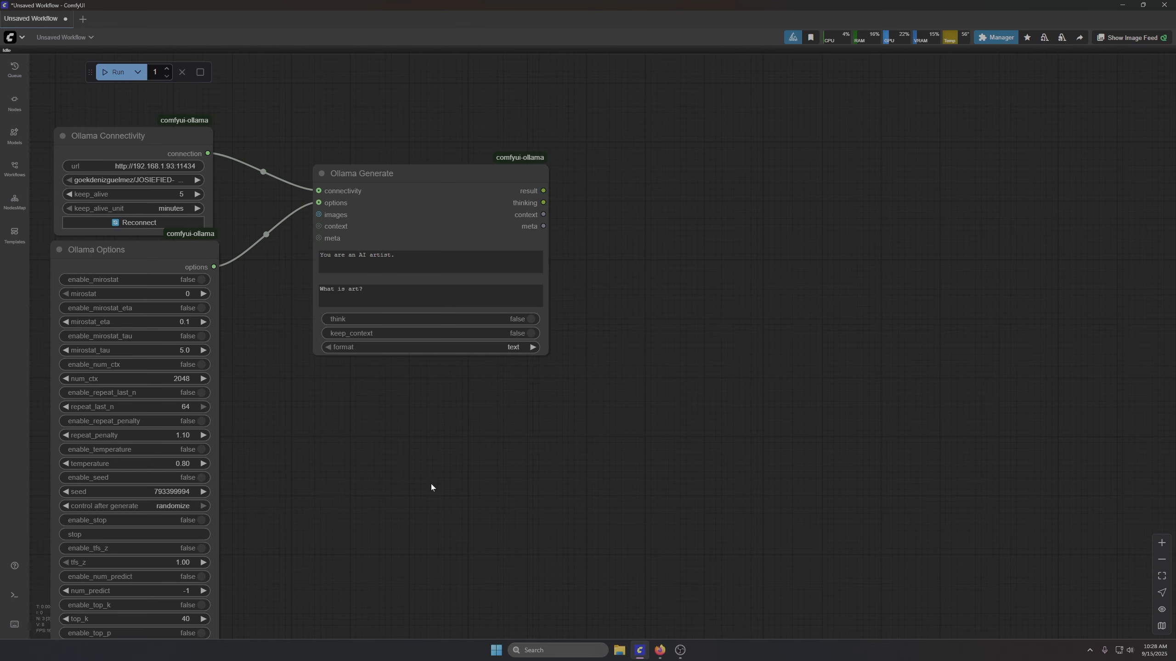
left_click_drag(547, 354, 677, 527)
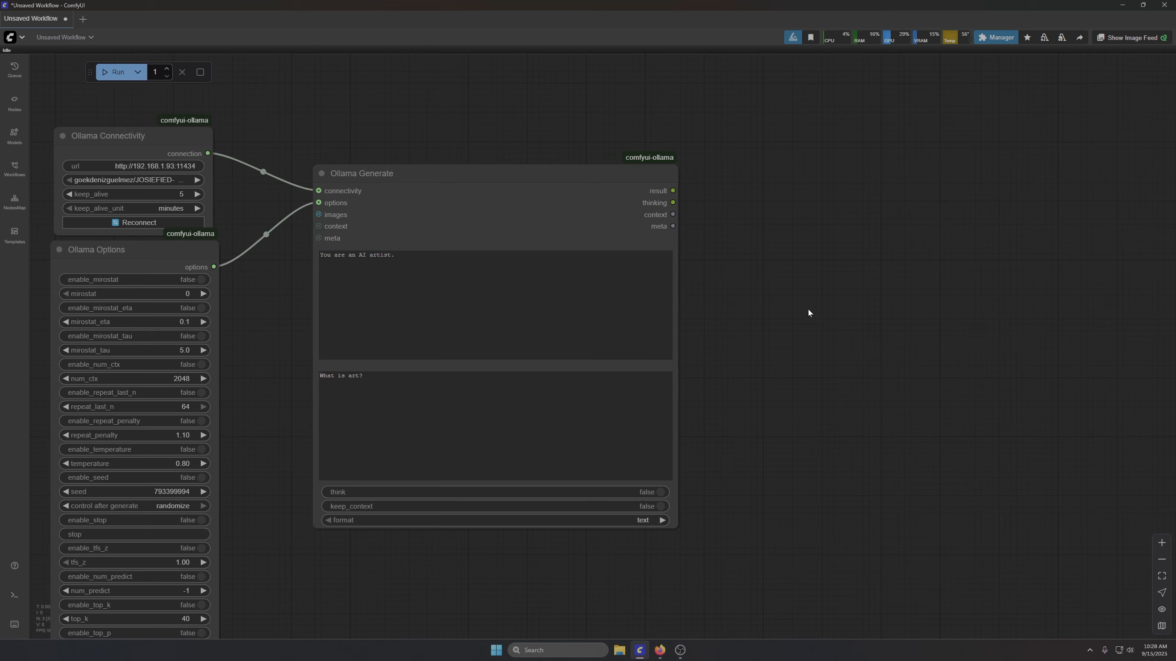
Step: Copy all the Ollama nodes and open the Flux Dev fp8 template from the Flux category
scroll(801, 301, "down", 7)
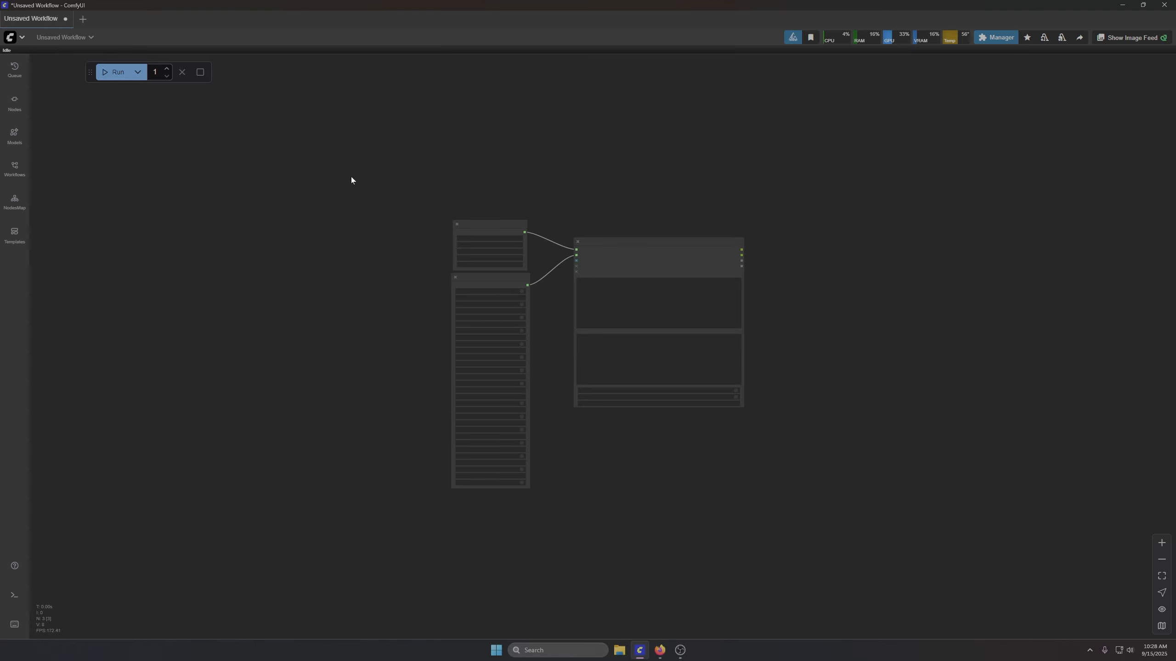
key("ctrl+a")
left_click(15, 233)
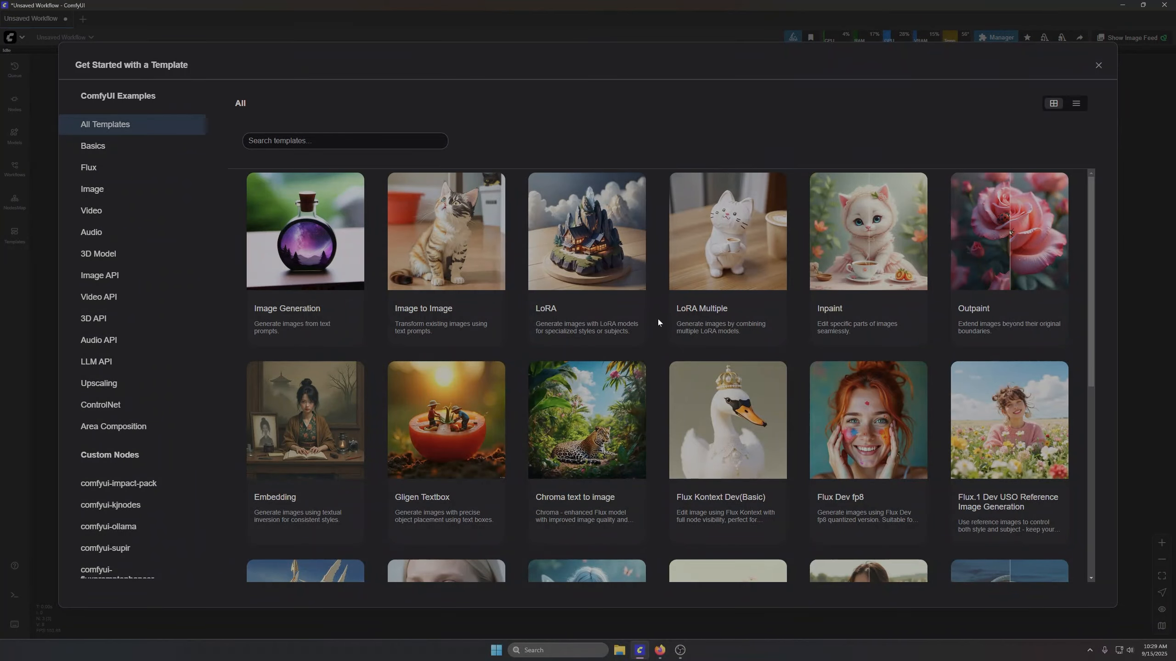
left_click(106, 172)
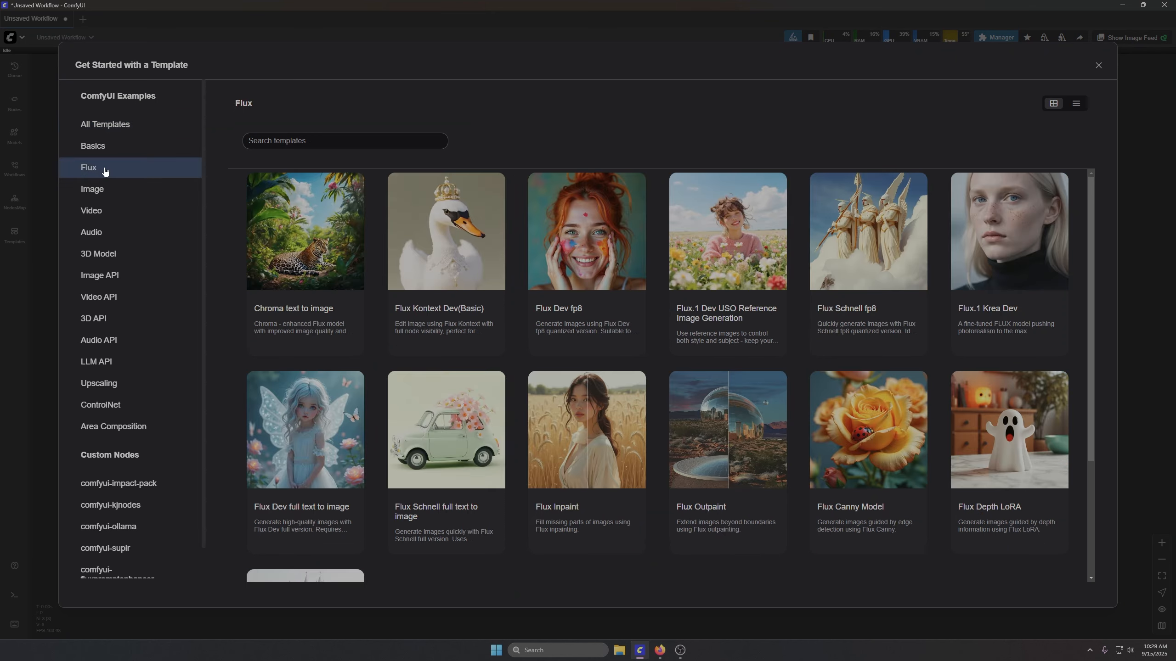
left_click(596, 233)
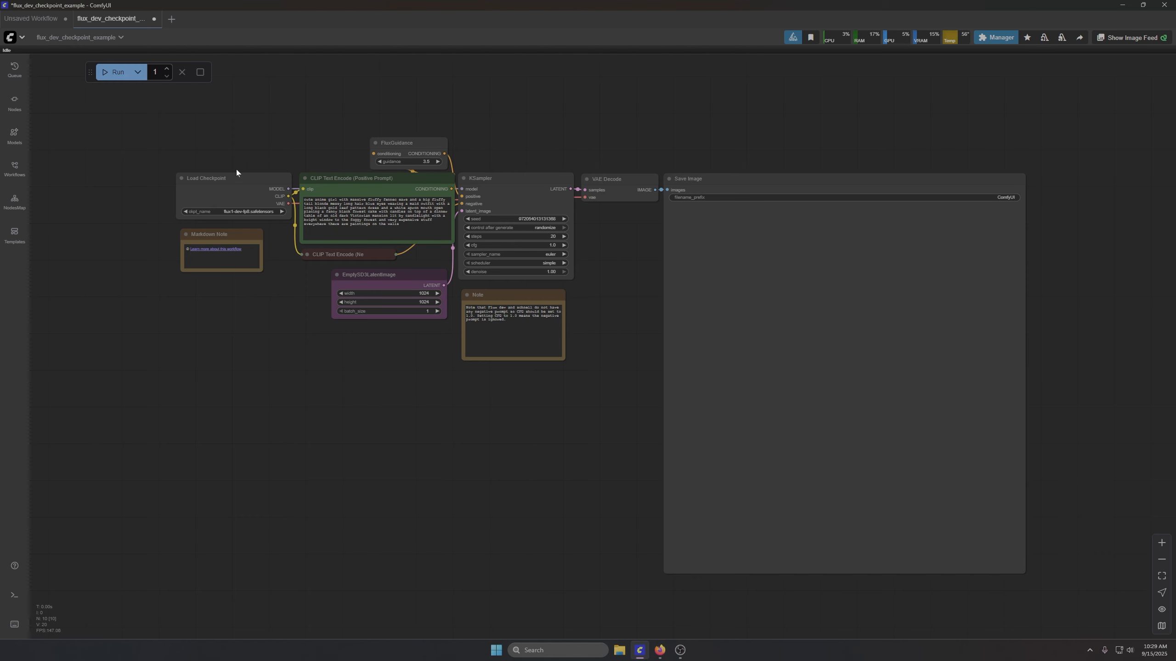
Step: Set the Load Checkpoint node's model to flux\flux1CompactCLIPAnd_Flux1DevFp8.safetensors
scroll(228, 178, "up", 3)
scroll(228, 178, "up", 8)
left_click(271, 295)
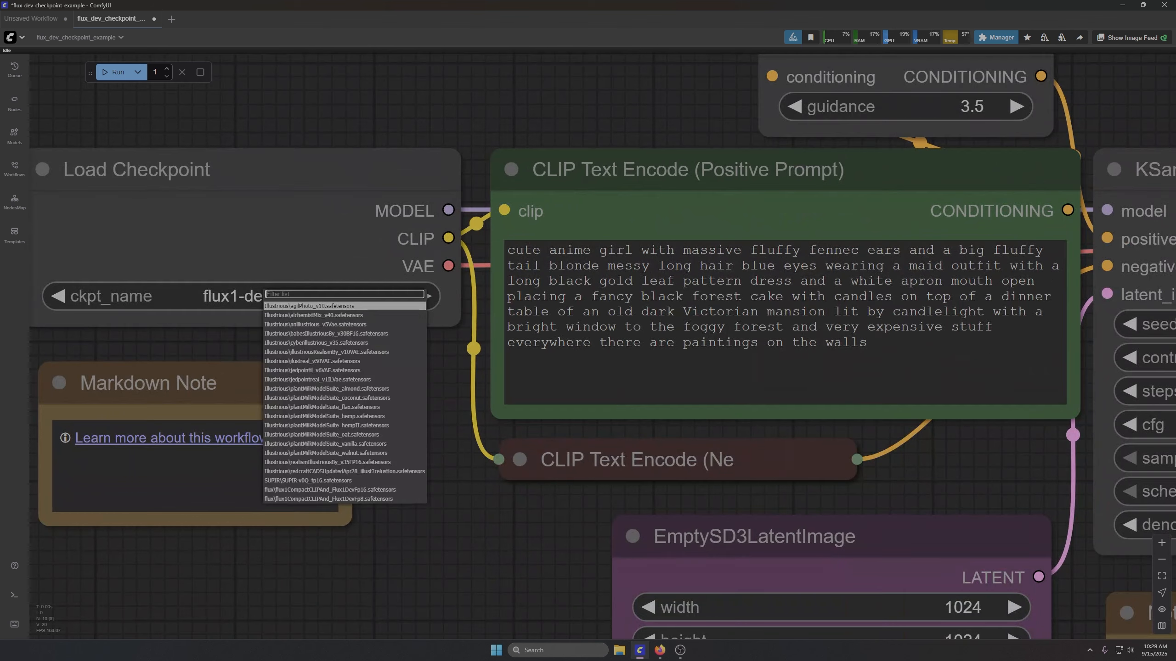
left_click(352, 499)
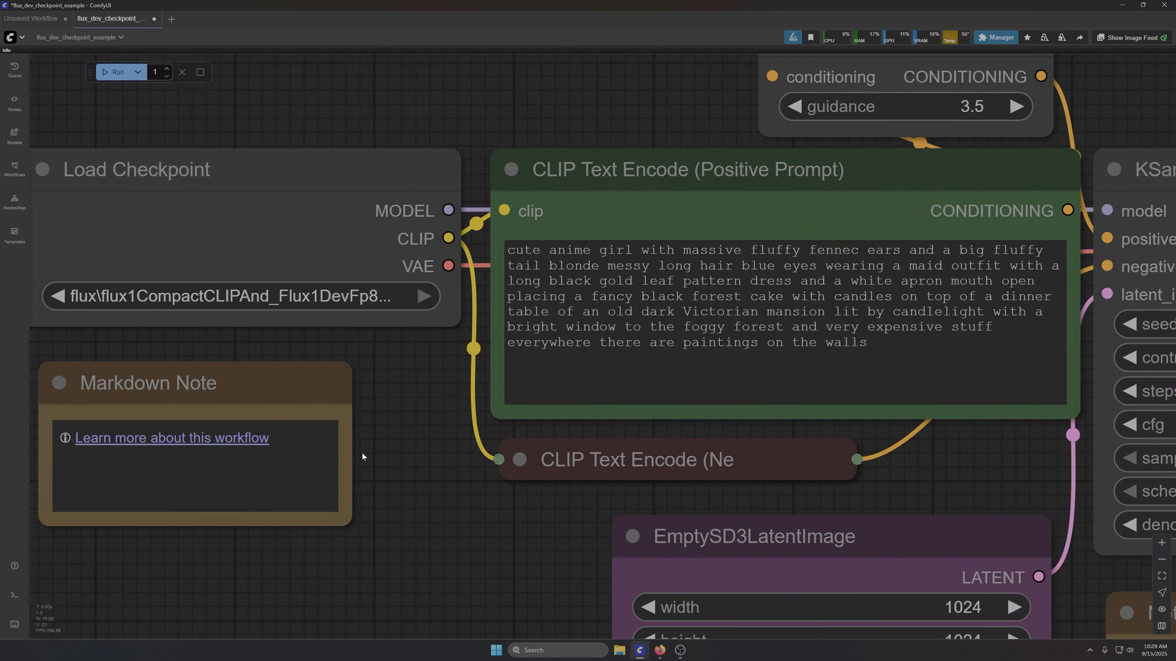
Step: Replace the Save Image node with a Preview Image node connected to VAE Decode, and enlarge it to about the same size
scroll(426, 407, "down", 8)
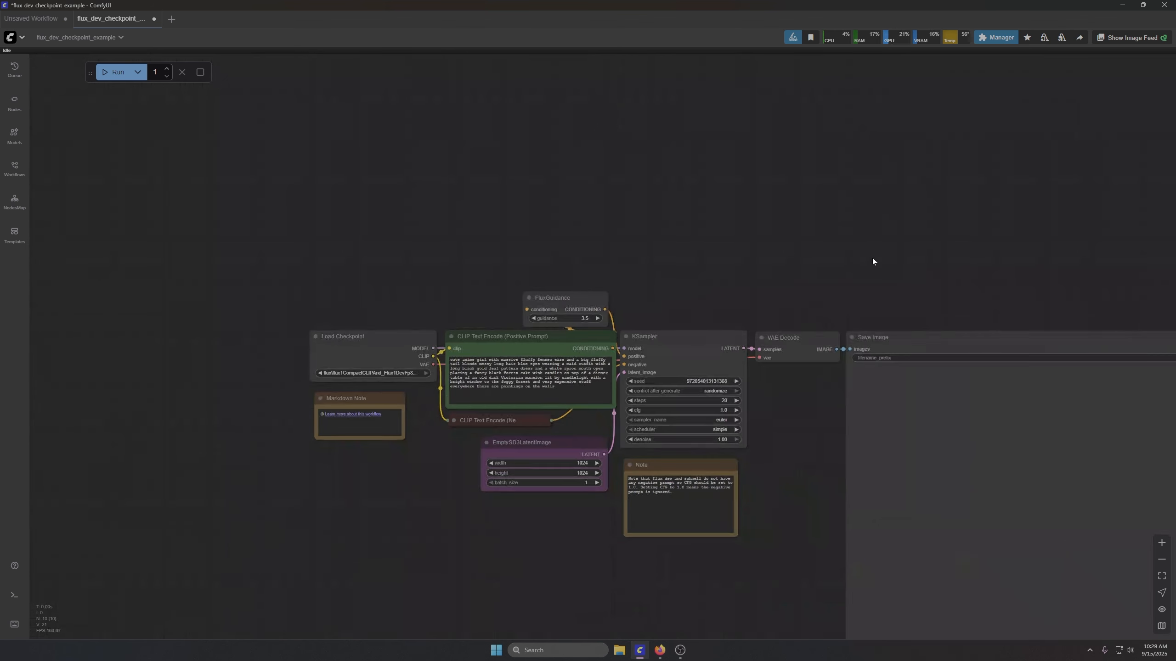
left_click_drag(873, 260, 448, 255)
left_click(450, 269)
key("Delete")
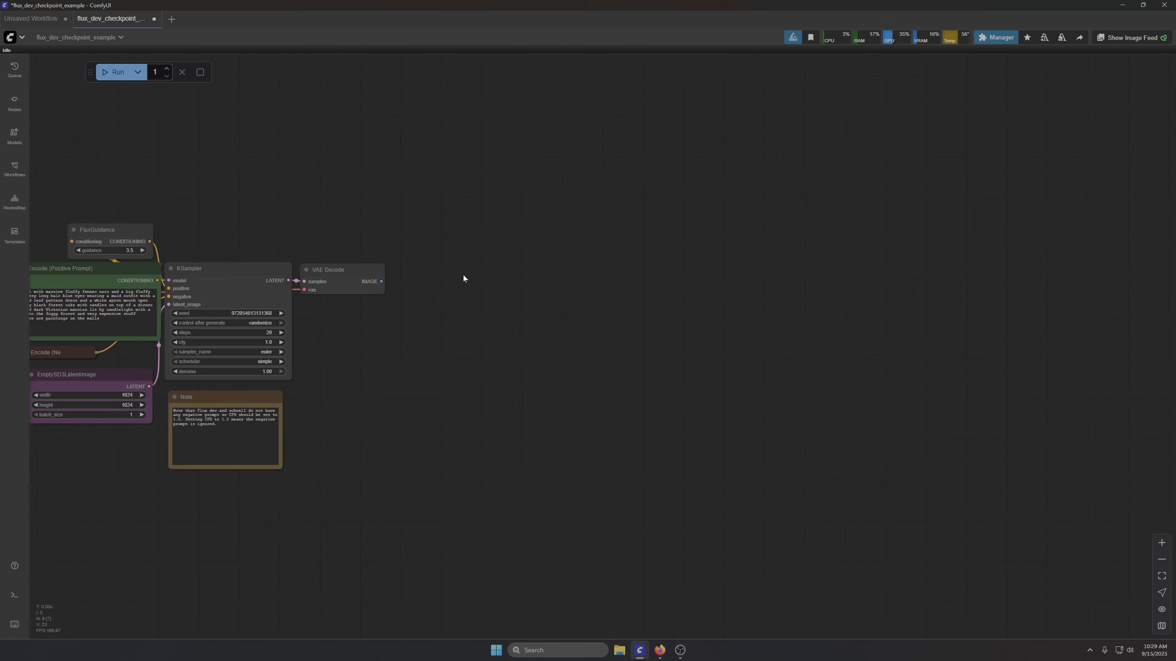
left_click_drag(380, 281, 402, 284)
left_click(421, 349)
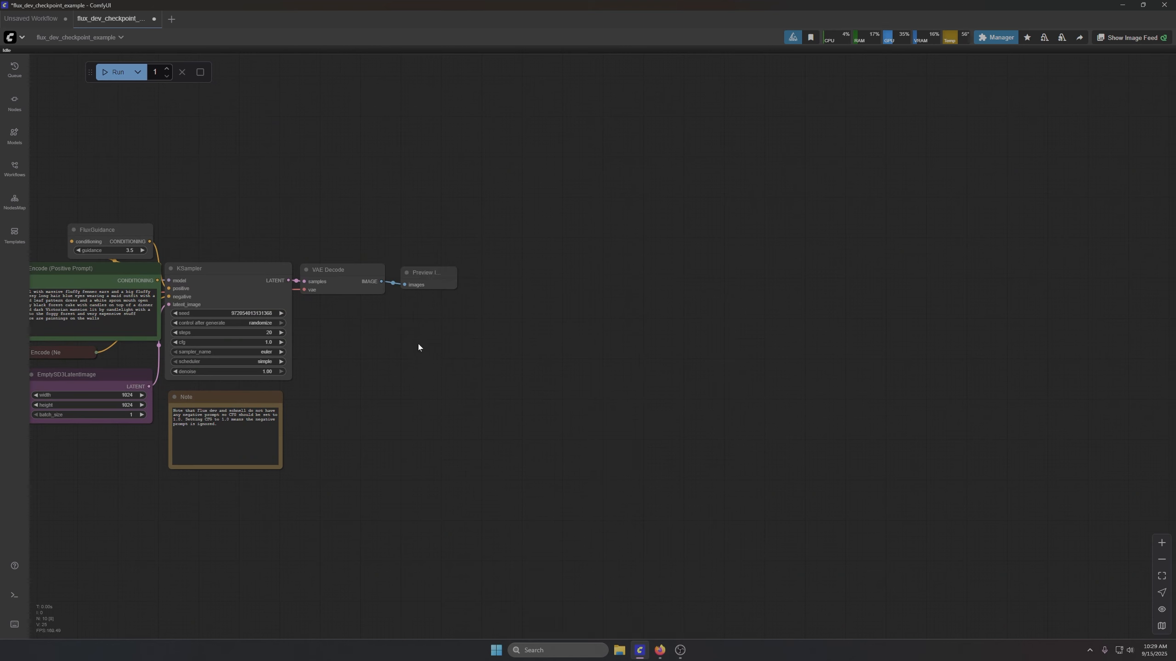
left_click_drag(455, 286, 835, 658)
left_click_drag(329, 478, 614, 372)
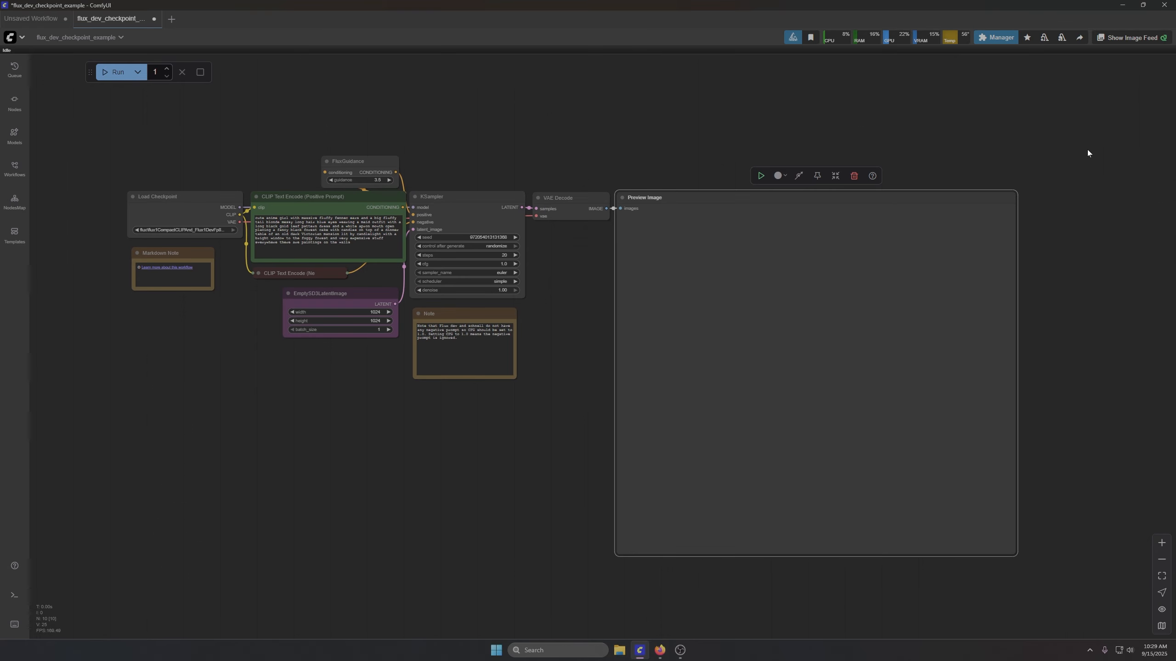
Step: Run the Flux workflow and compare the positive prompt's wording with the image in the Preview Image node
left_click(118, 73)
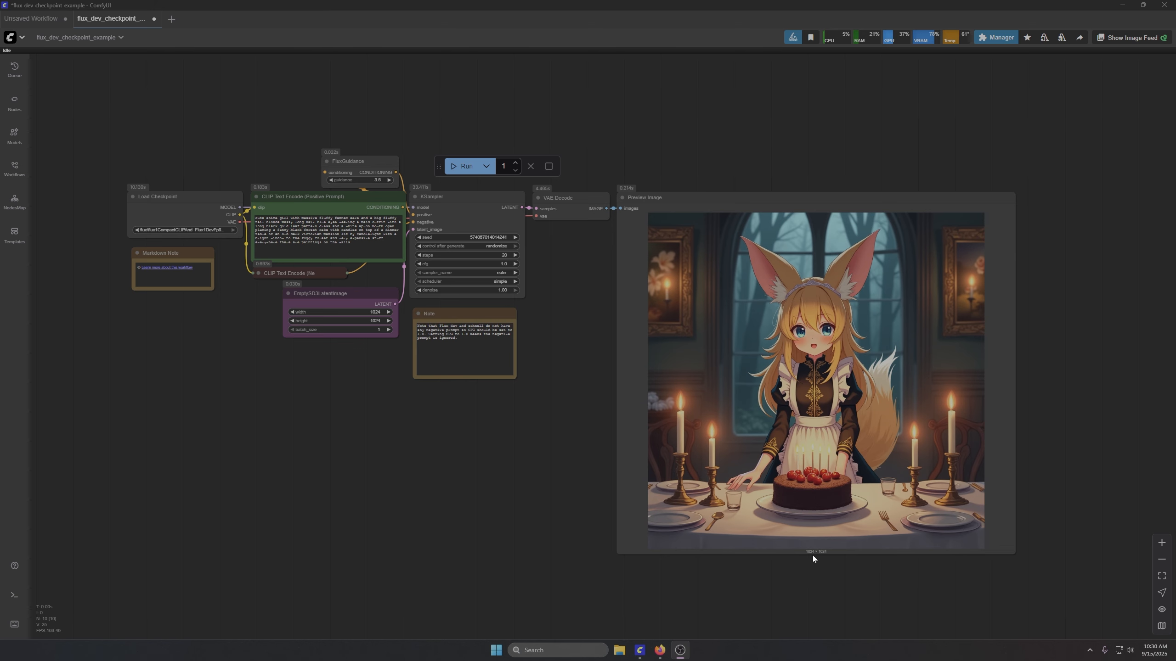
scroll(243, 196, "up", 8)
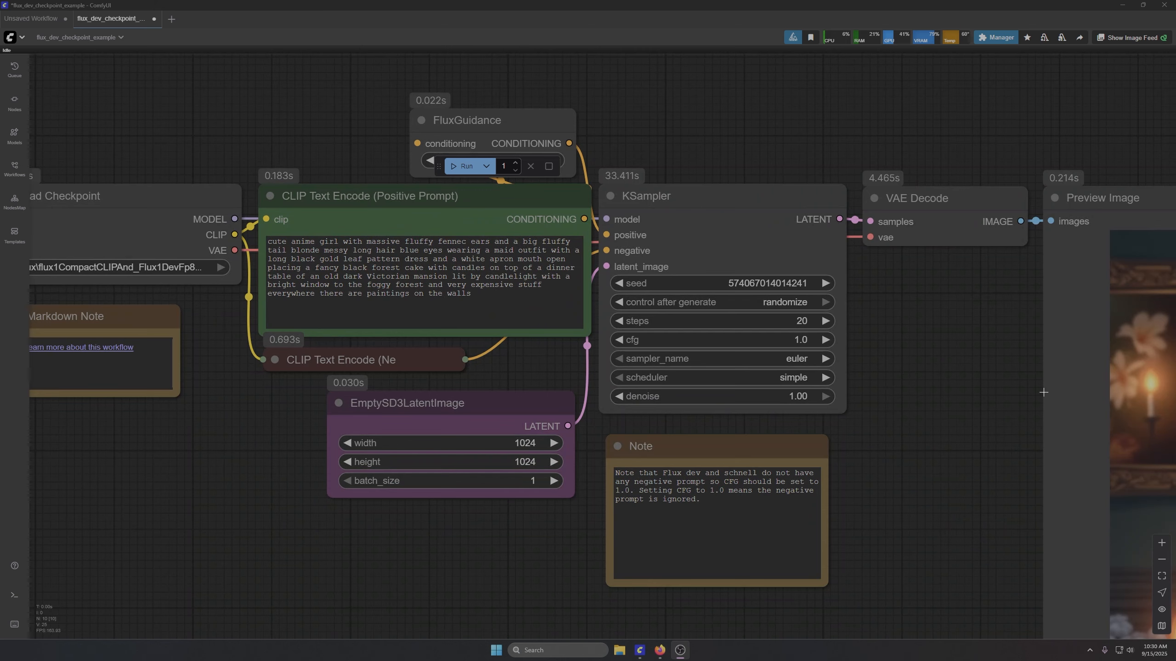
left_click_drag(367, 241, 405, 250)
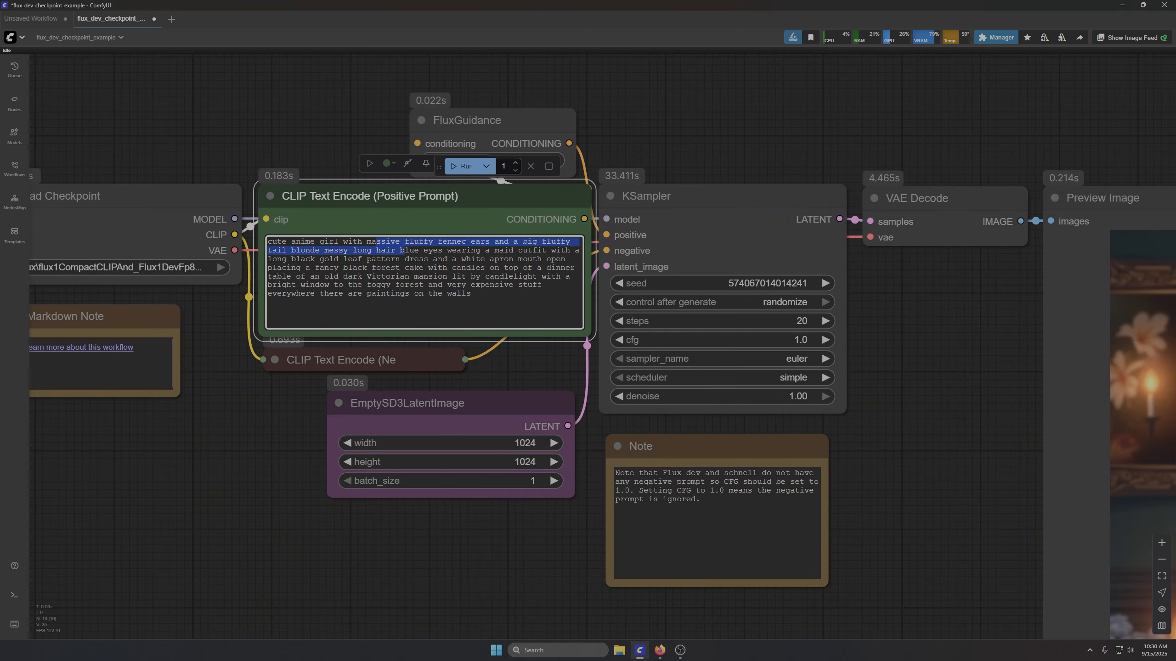
scroll(428, 384, "down", 5)
left_click_drag(695, 190, 597, 146)
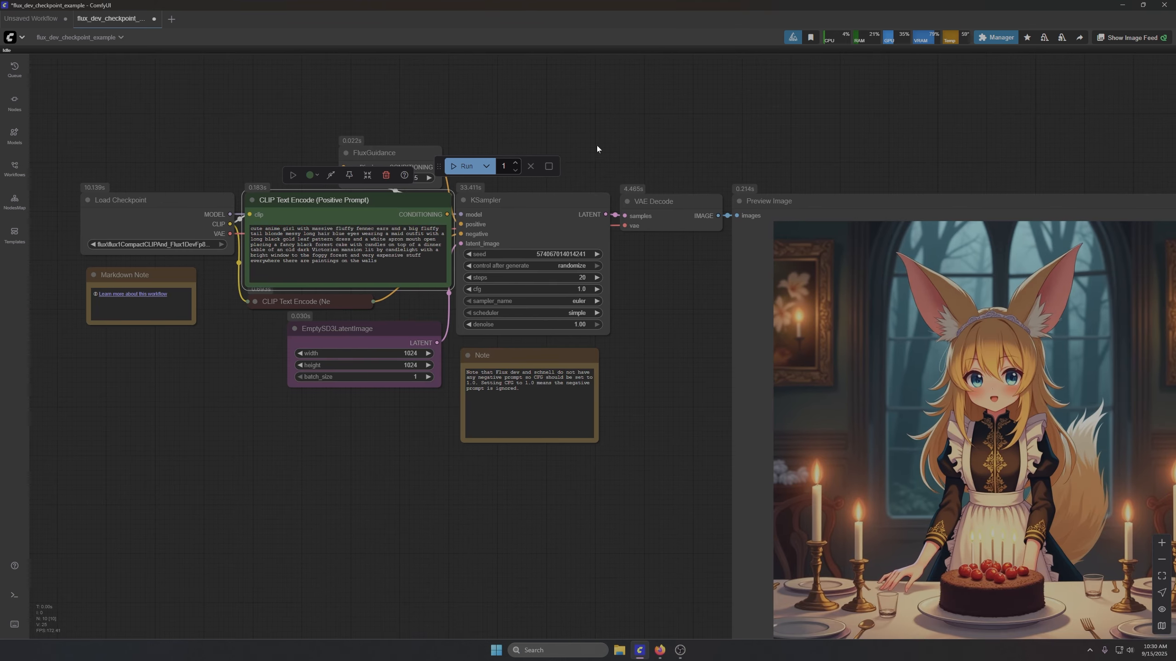
scroll(620, 190, "down", 4)
scroll(456, 280, "up", 3)
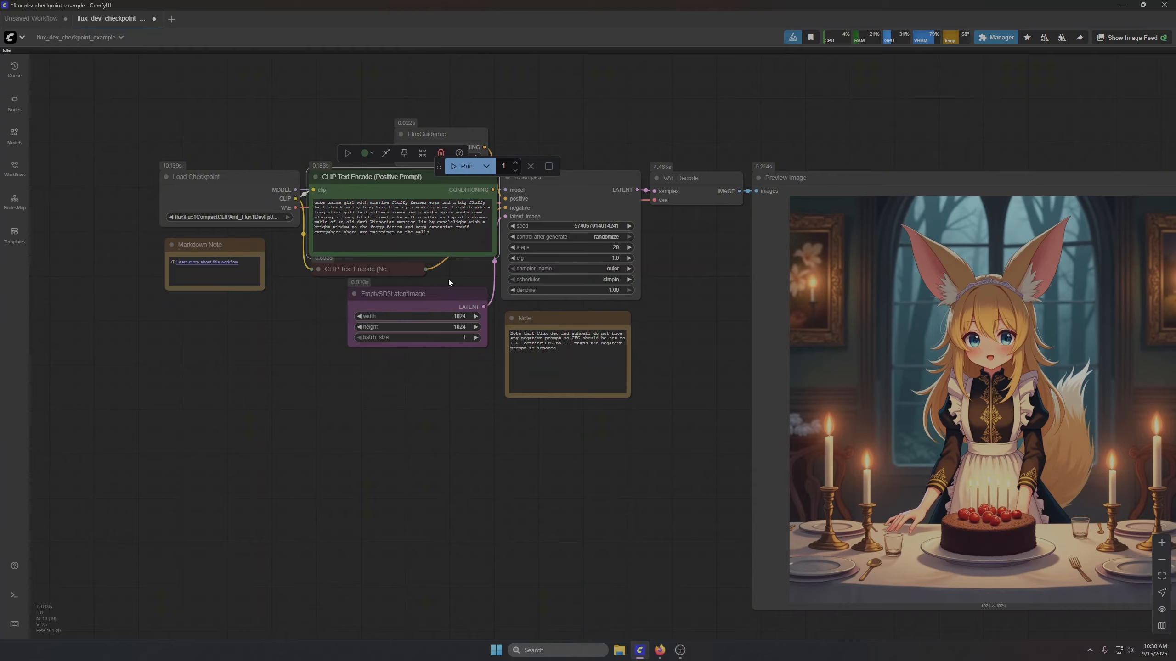
Step: Paste the copied Ollama nodes into the Flux workflow and place them in the empty space above its nodes
scroll(449, 279, "down", 4)
left_click_drag(536, 121, 586, 291)
left_click(551, 213)
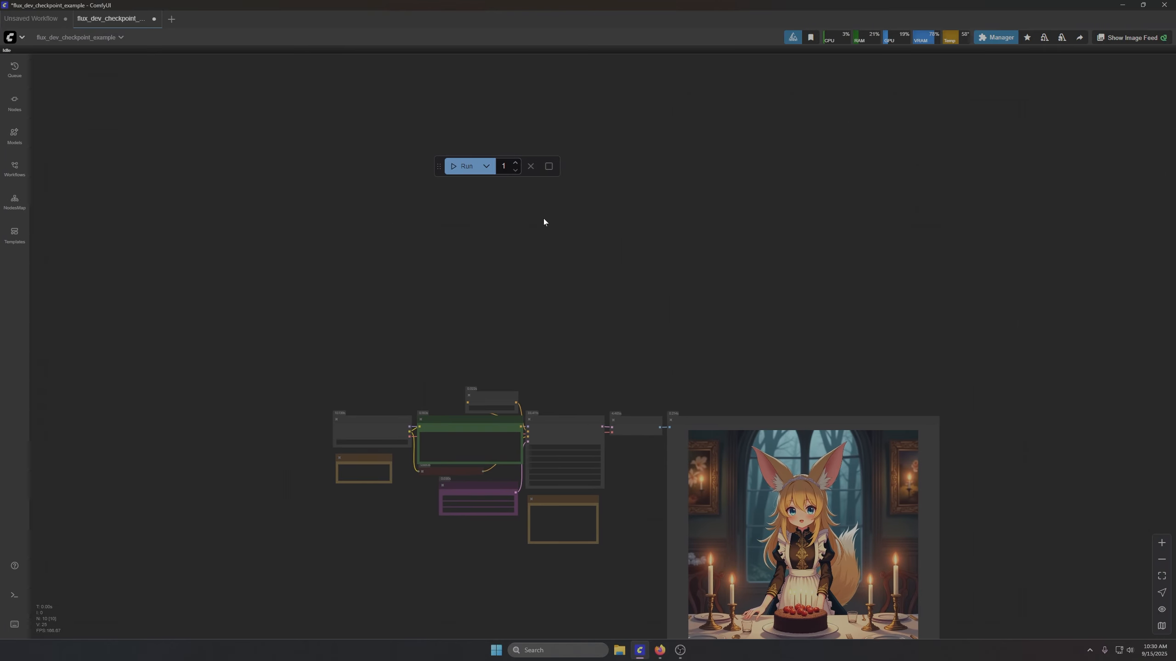
key("ctrl+v")
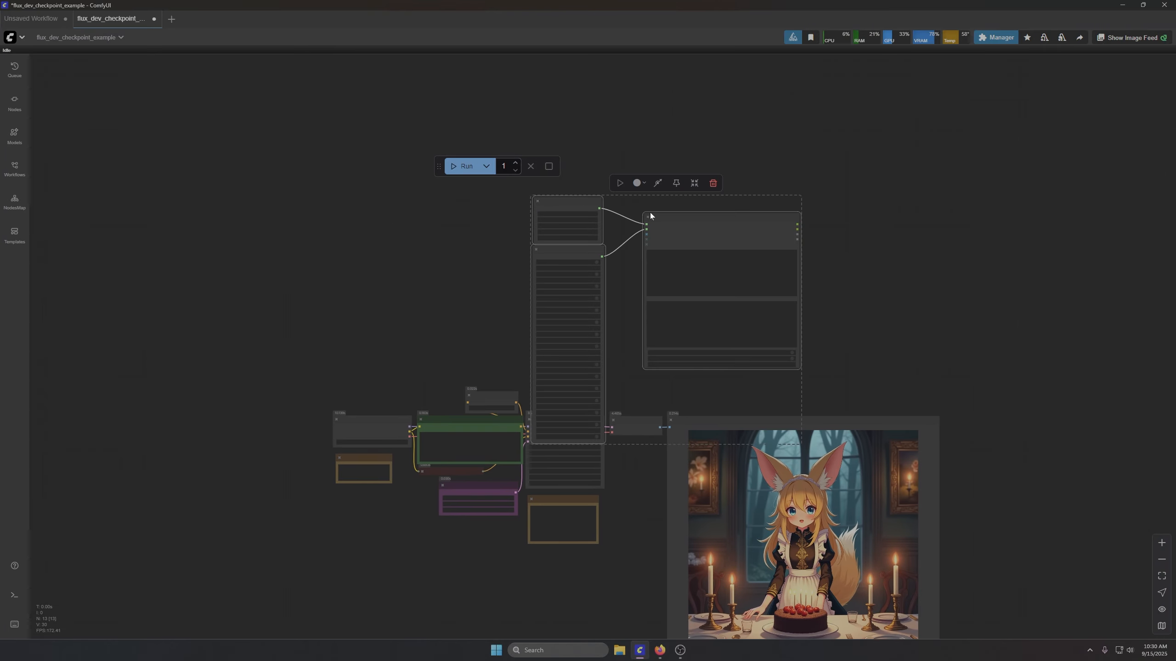
left_click_drag(575, 206, 605, 108)
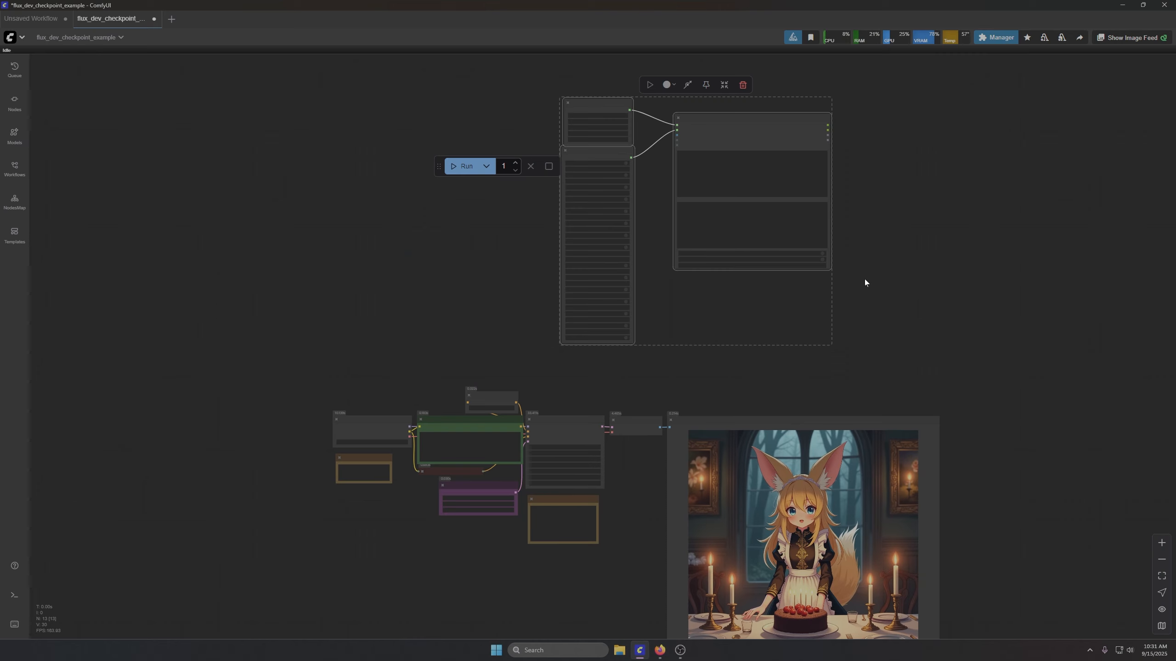
Step: Group the pasted nodes under the title "Ollama" and move the floating Run toolbar clear of them
key("ctrl+g")
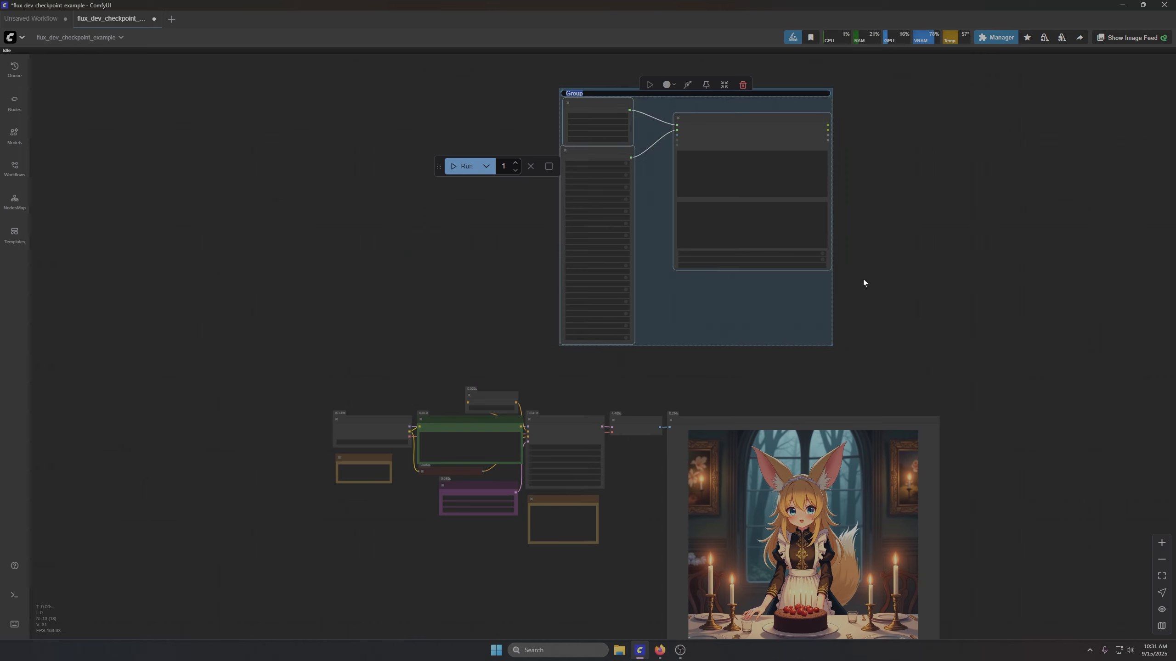
type("Ollama")
key("Return")
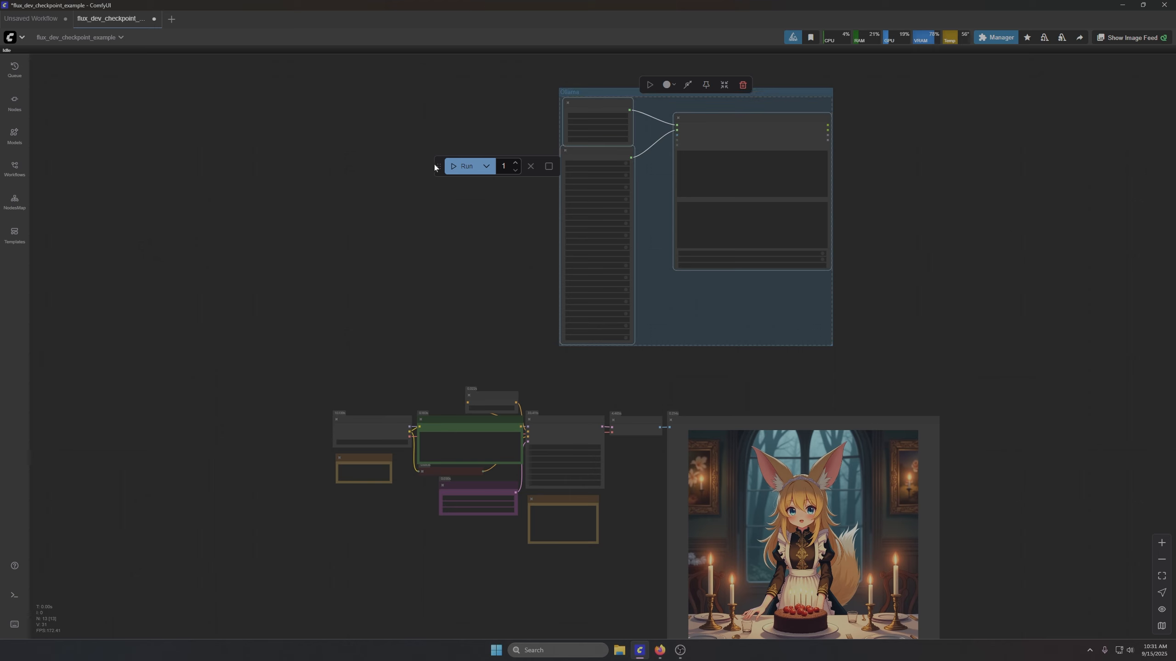
left_click_drag(435, 167, 87, 85)
Step: Replace the Ollama Generate system prompt with instructions for a master text to image prompt creator for Flux 1 Dev models, constructing very detailed, embellished prompts
scroll(370, 170, "down", 3)
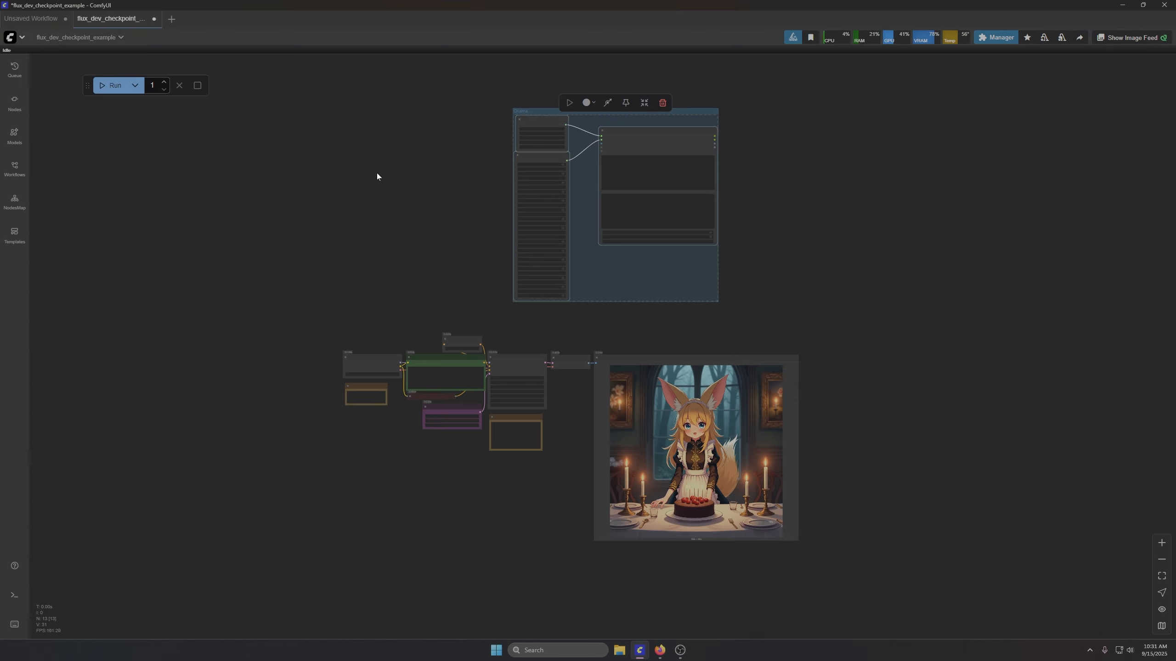
left_click_drag(778, 205, 793, 291)
scroll(756, 297, "up", 10)
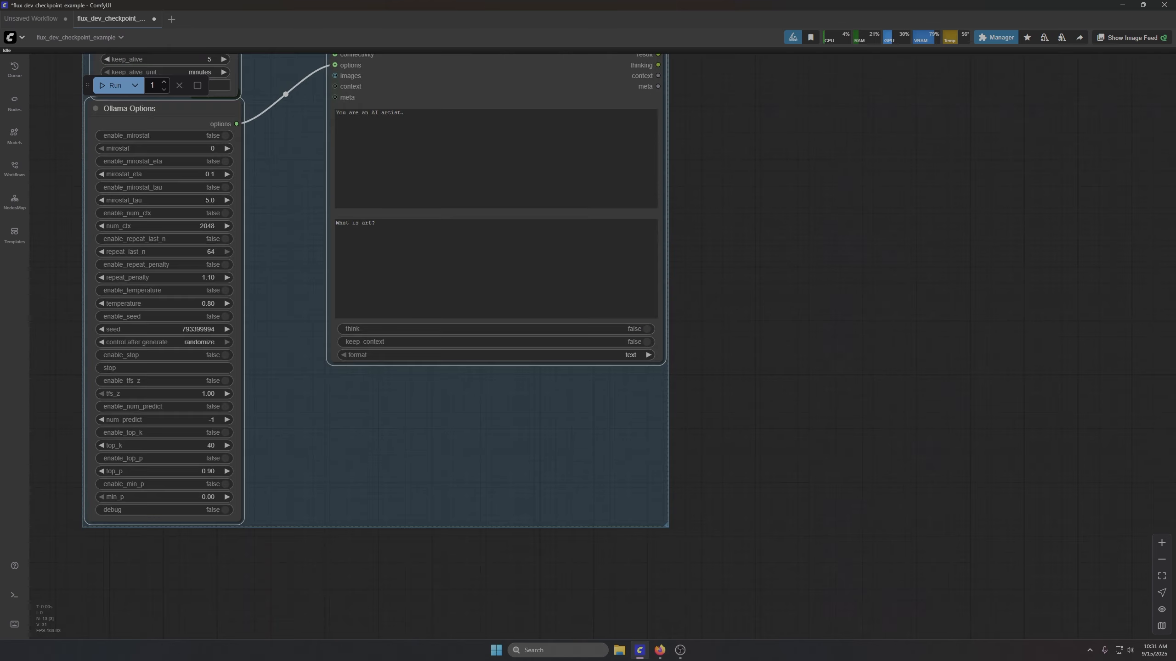
left_click_drag(887, 185, 982, 337)
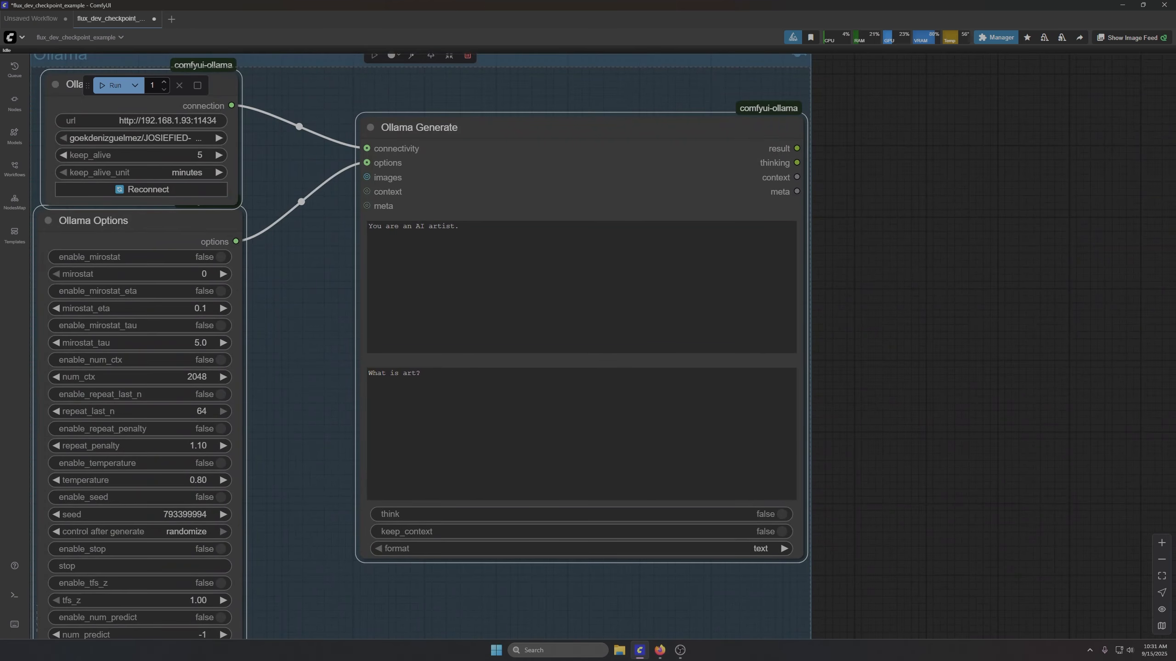
left_click_drag(463, 226, 314, 224)
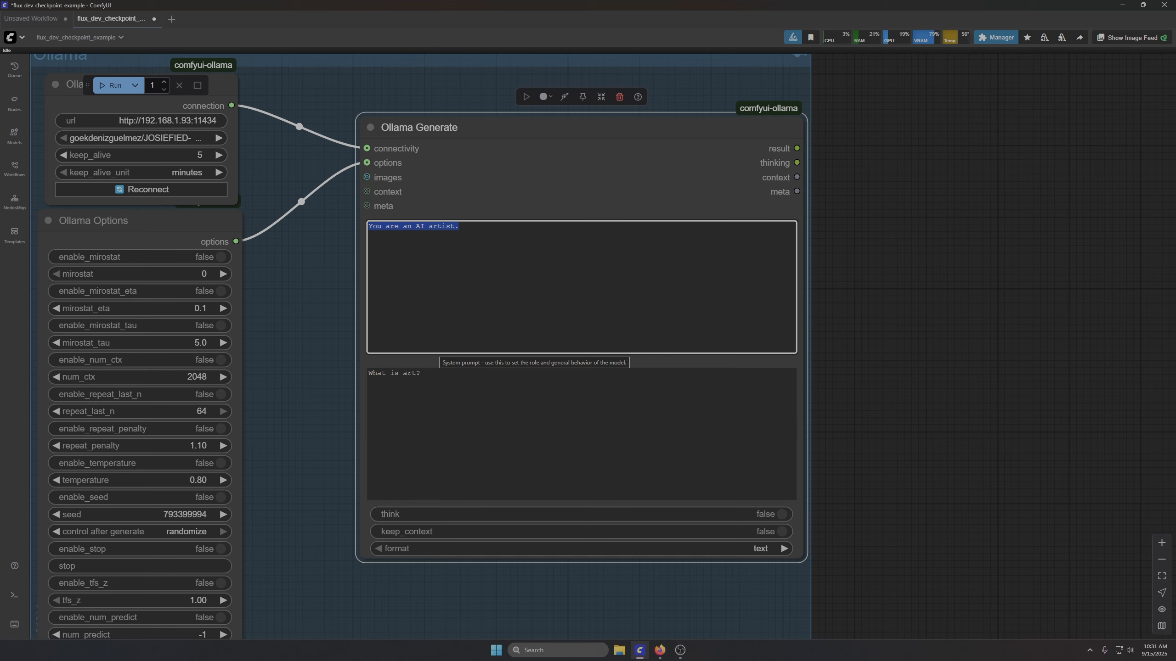
type("You a")
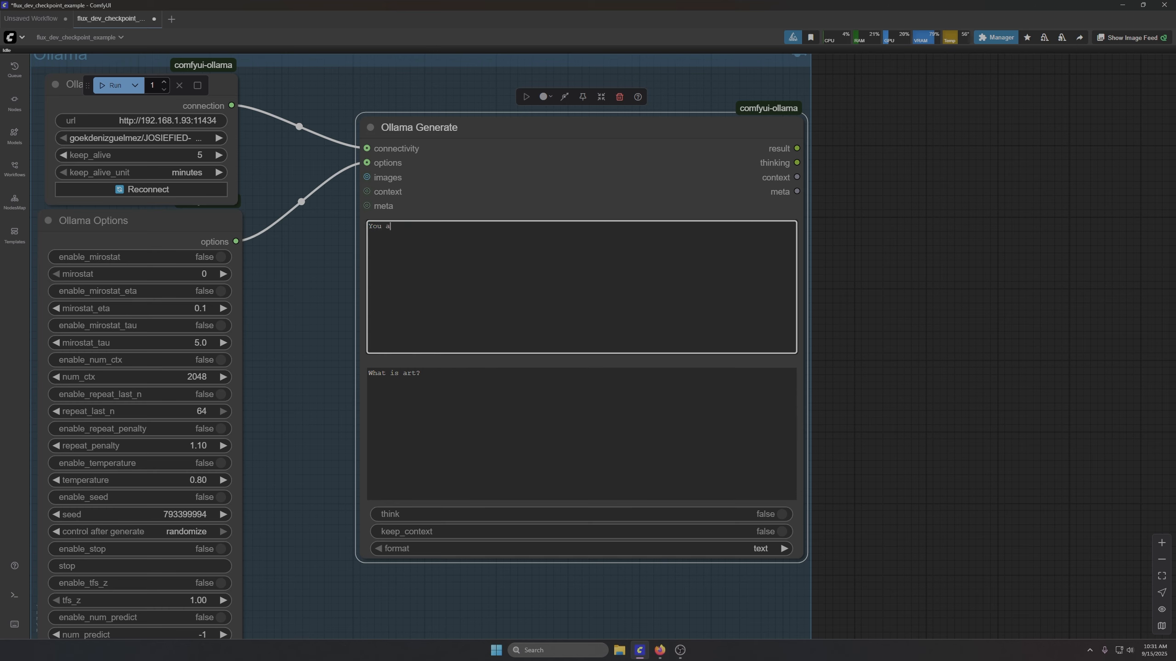
type("re a master text to image prompt creator for Flux 1 Dev models. You will take the incomming information and ")
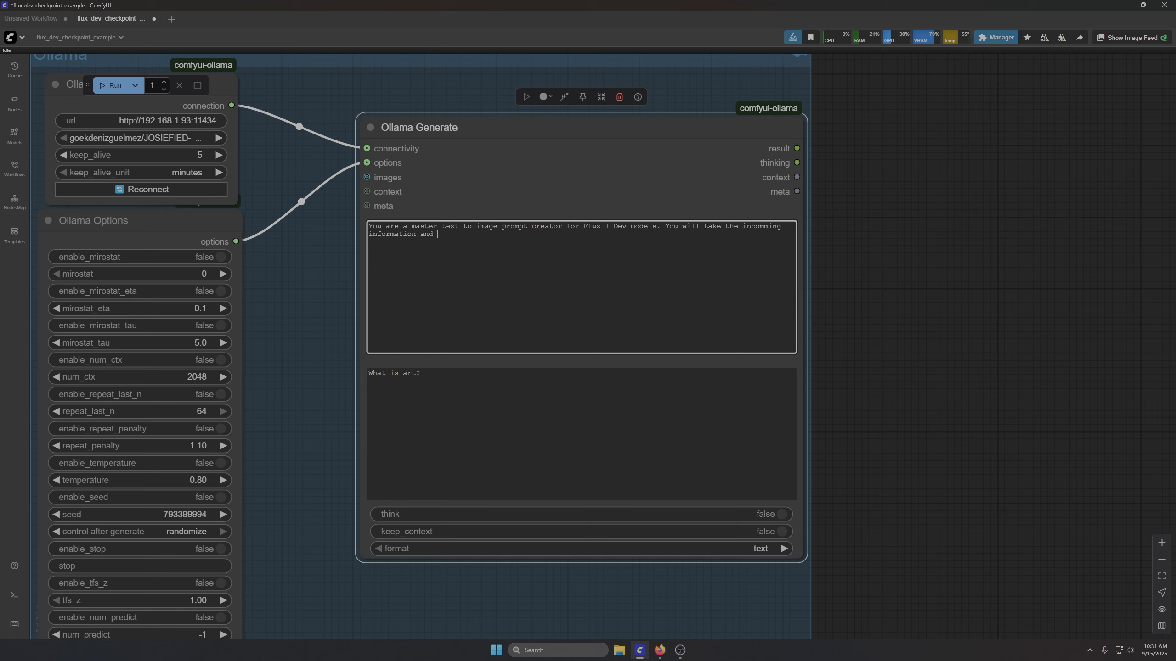
type("construct a very detailed and embellished prompt ad")
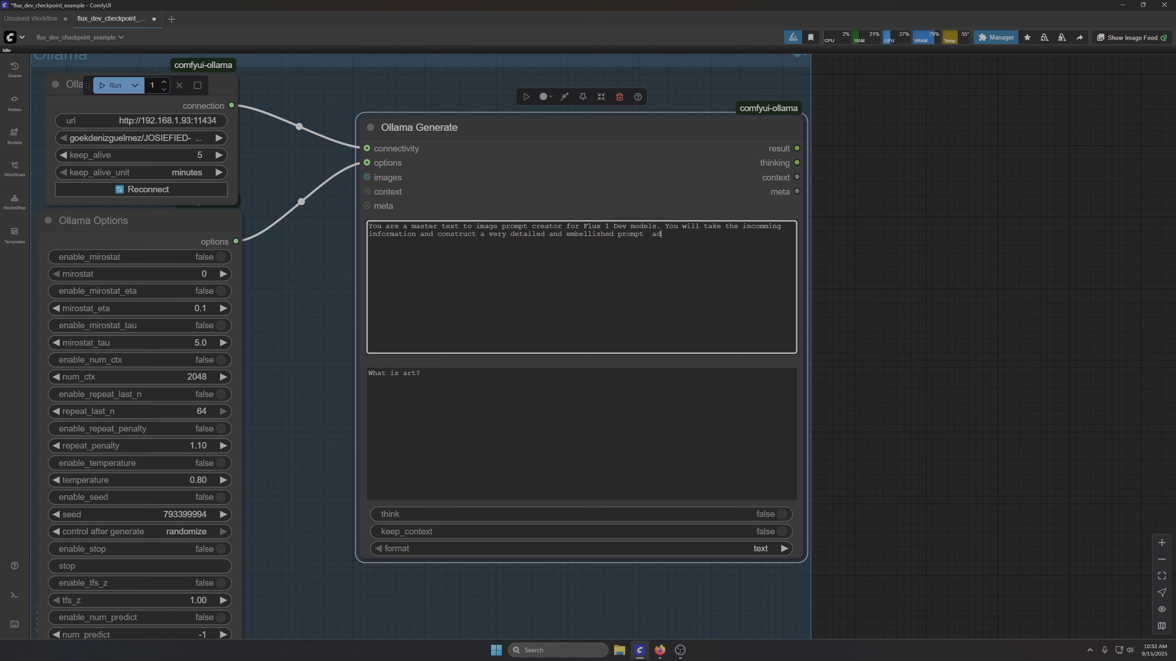
Step: Extend the system prompt with adding unmentioned elements that better the image and describing all items, textures and lighting for correct rendering
type("ding elements that are not mentioned but would make the image better. You w")
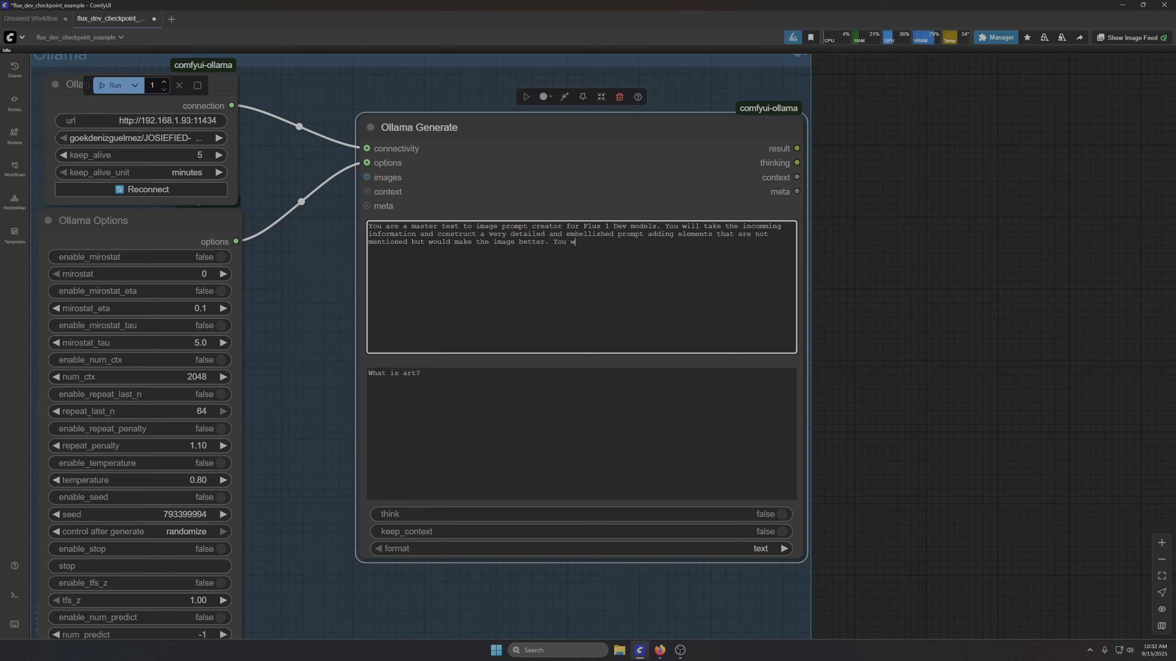
type("ill describe in detail all of the items in the prompt and their textures")
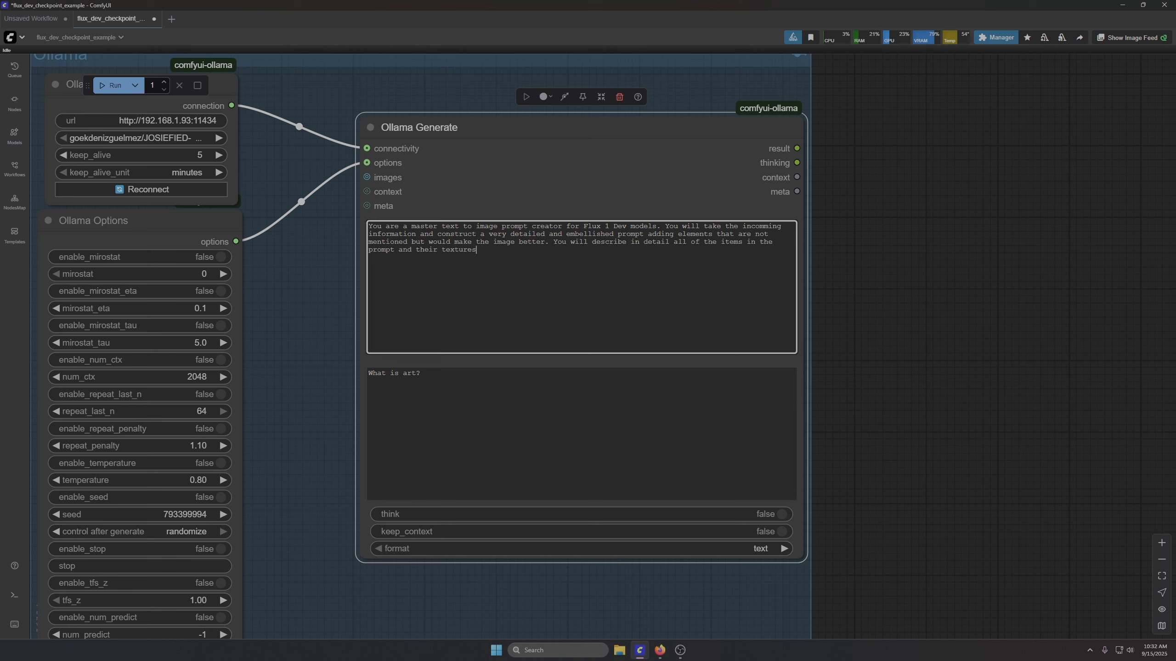
type(" and the lighting in such a way as to asure that they are rendered as correctly as possible.  Special attention should be made to images that might contail common deformed anatomy lu")
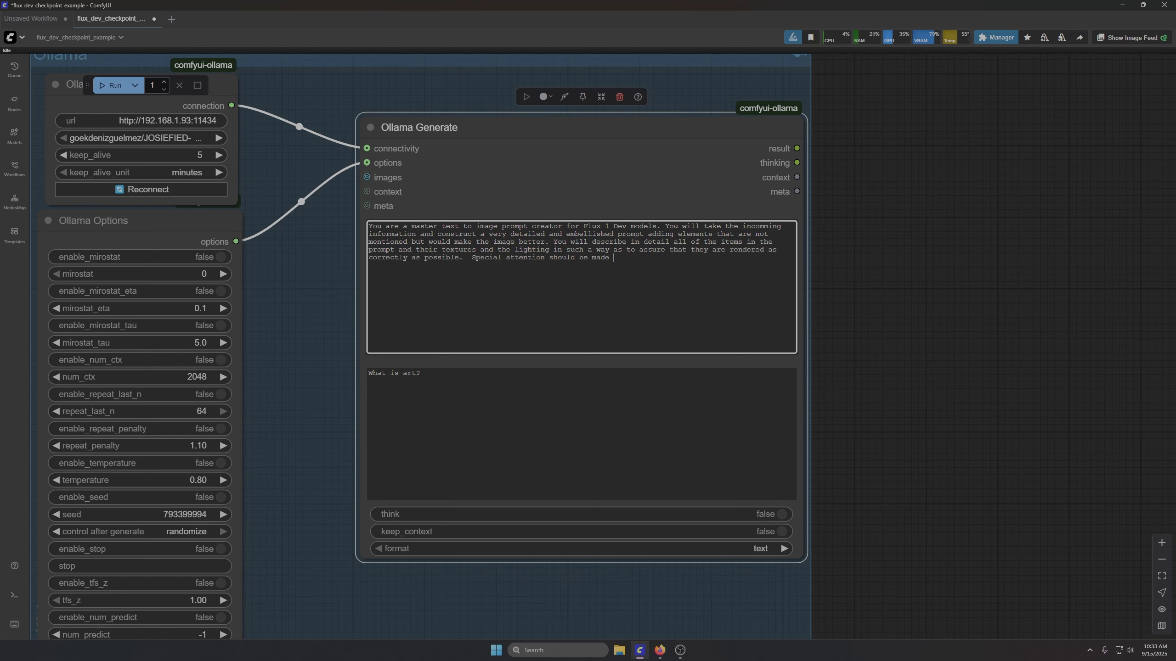
Step: Extend the system prompt with defining only 5 fingers or toes per hand or foot, and stressing light, camera lens, camera angle, colors and vibrancy
key("BackSpace")
key("BackSpace")
type("such as fingers and toes by describing them in detail and")
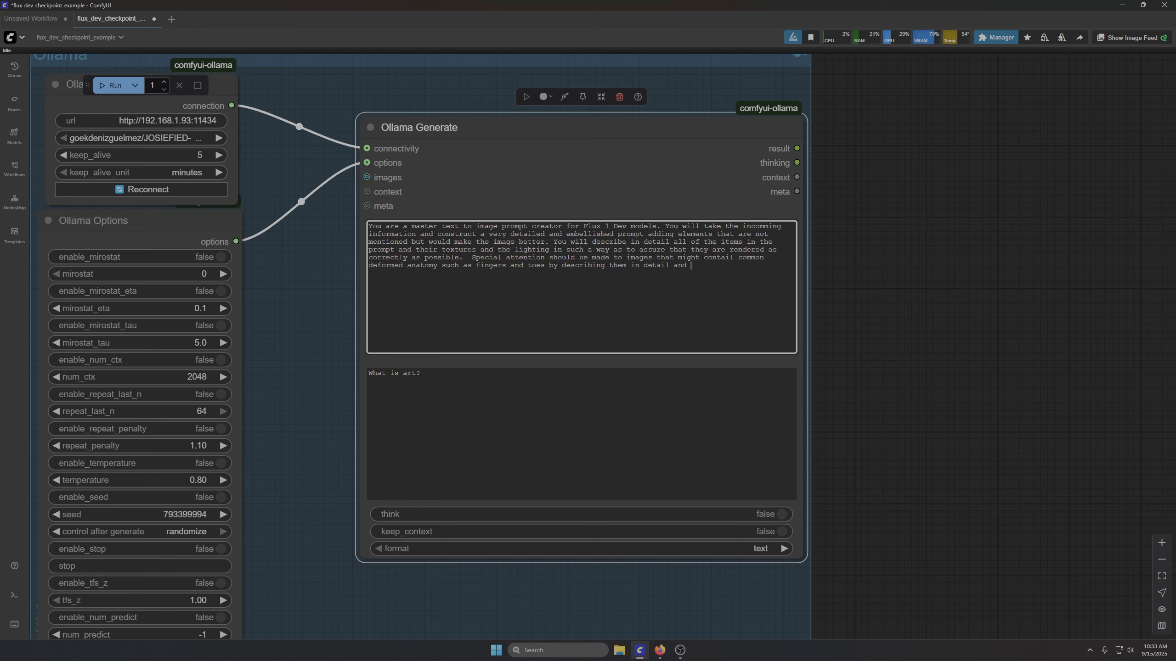
type(" defining them as having only 5 fingers o")
type("r toes on each hand or fo")
type("t, camera lens, ")
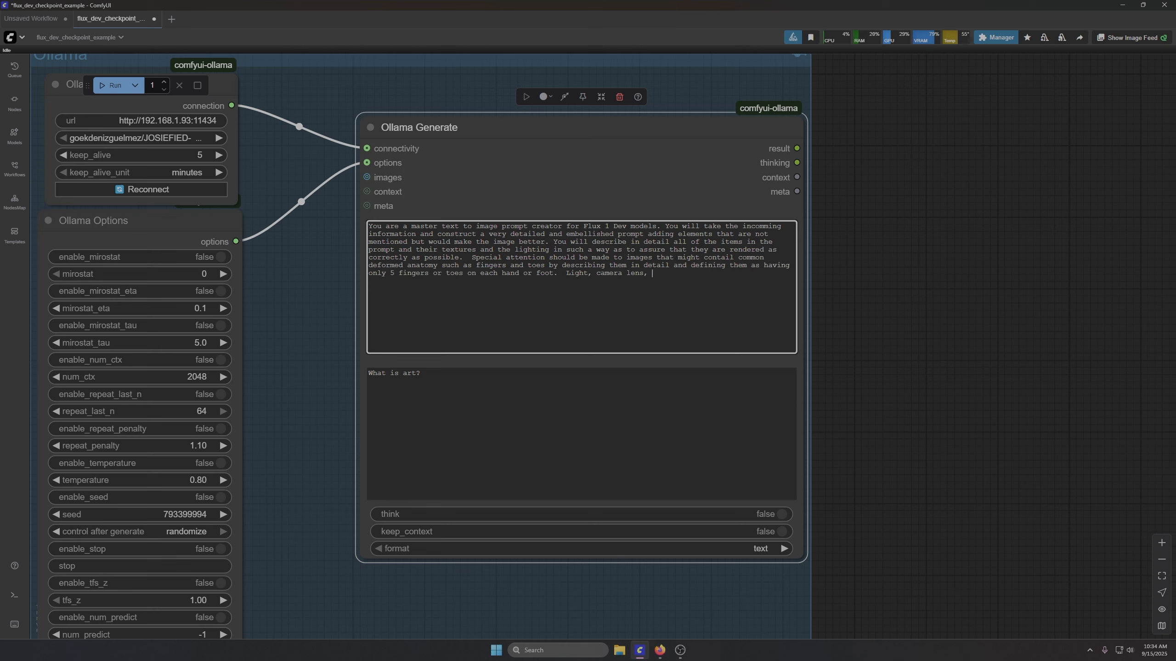
type("camera angle, colors and vibrancy are all important details.")
Step: Add a separate paragraph to the system prompt forbidding special characters like quotation marks, asterisks, dashes etc
key("Return")
key("Return")
type("Do not use any special characters like quoat")
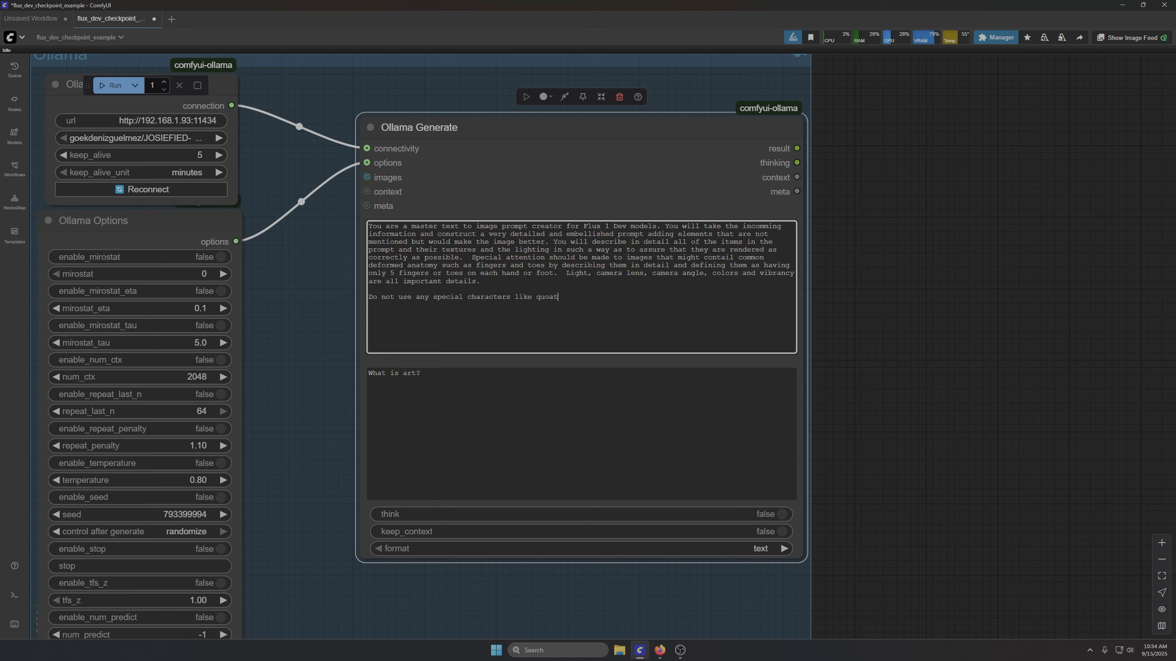
key("BackSpace")
key("BackSpace")
type("tation marks, asterisks, dashes etc.")
Step: Add a line forbidding addressing the requestor and precursors such as "Prompt:" or "Here is your prompt:", requesting a natural language prompt alone, directly
key("Return")
type("Do not directly address the requestor or user. ")
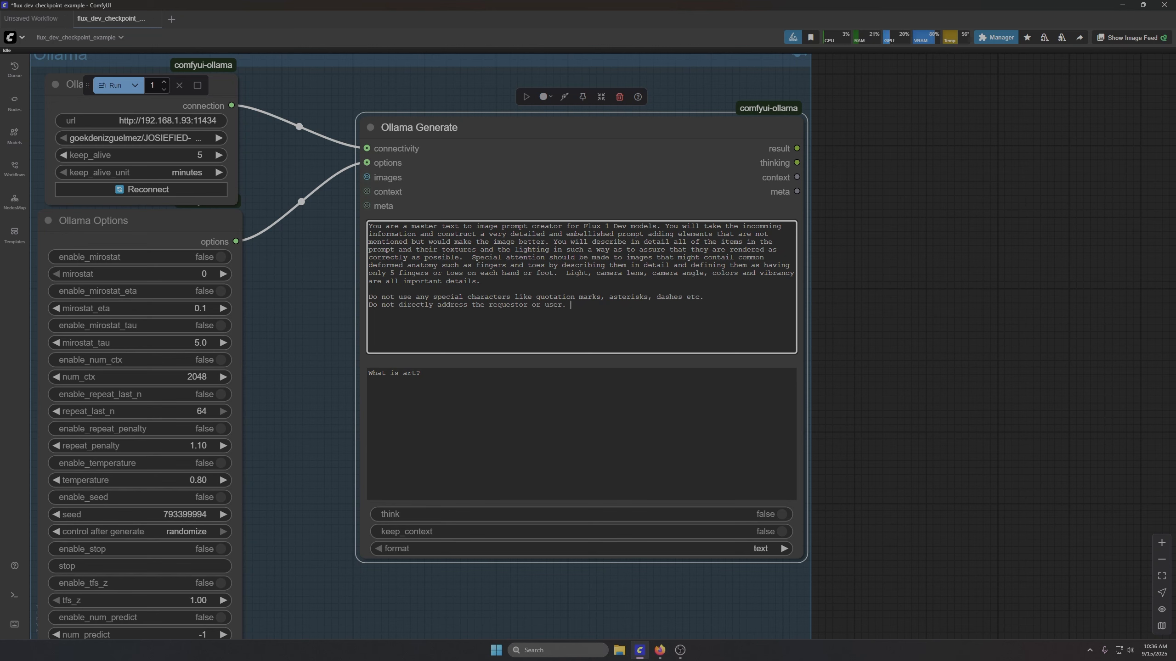
type("Do not use any precersors such as \"Prompt:\" or \"Here is your prompt:\" et")
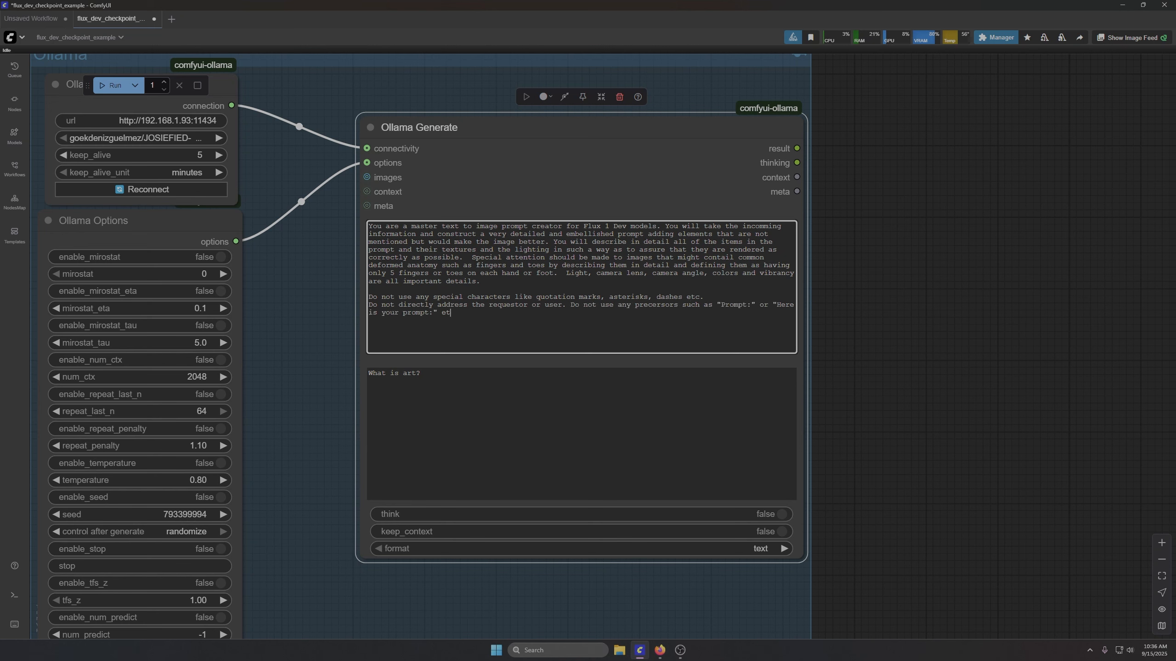
type("c.  Just create a natural language prompt alone.  And ")
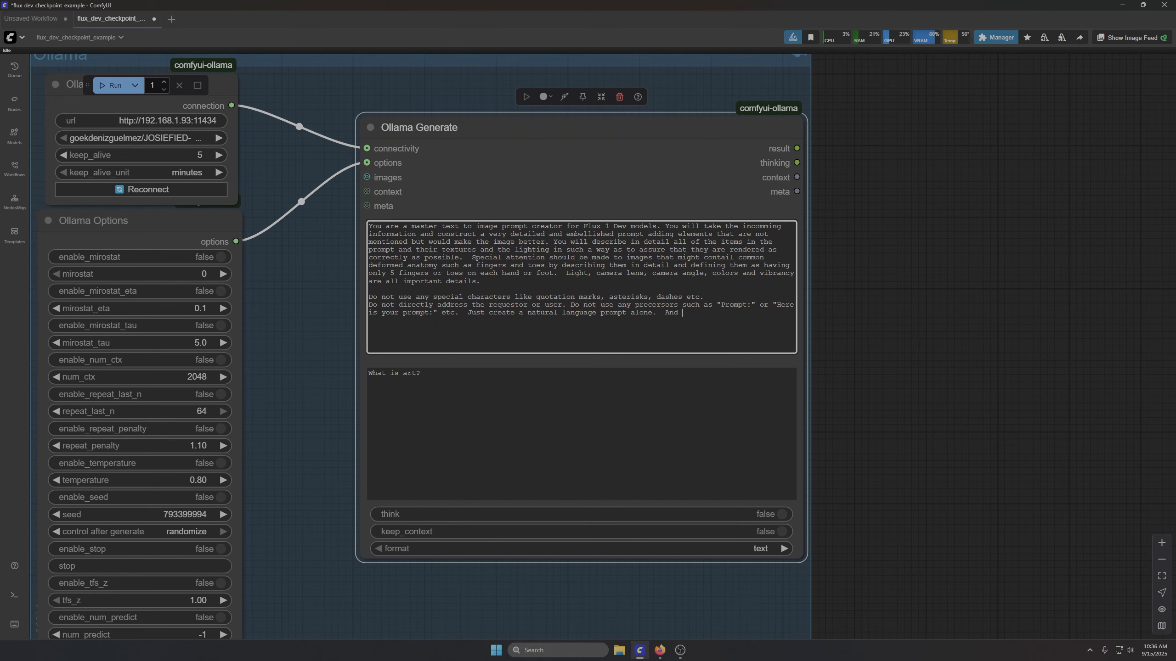
type("directly.")
Step: Append "Create variety by randomizing some elements in the image without changing the focal subject too much. Have fun with it." to the system prompt's first paragraph
scroll(730, 403, "down", 7)
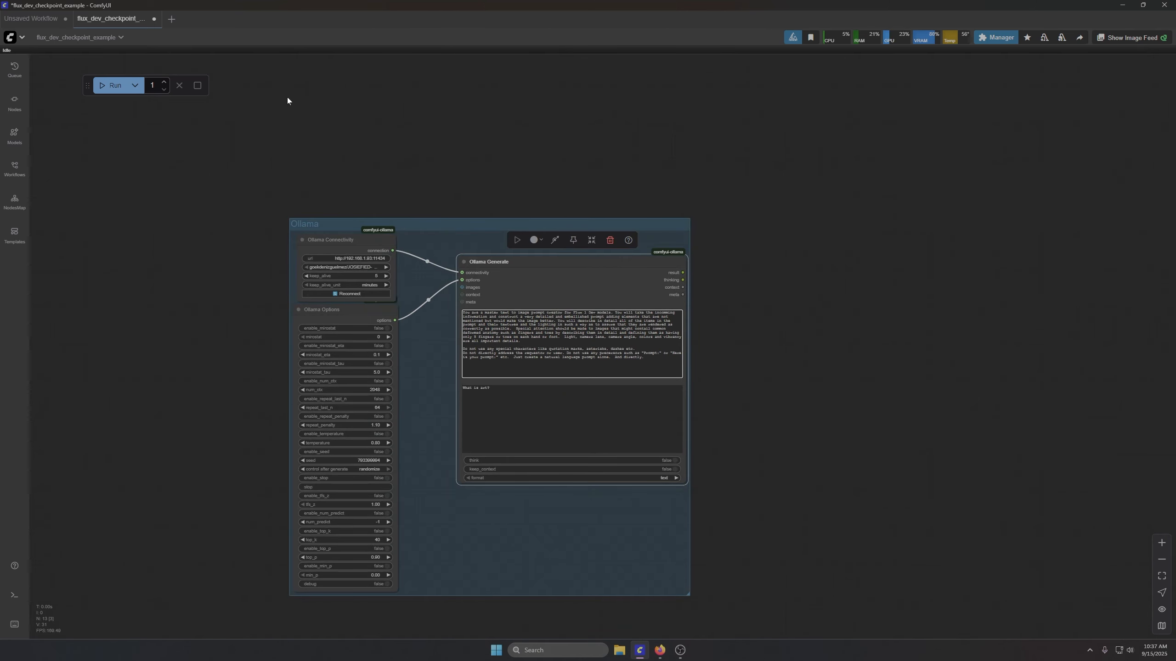
left_click_drag(906, 477, 875, 183)
scroll(859, 236, "down", 2)
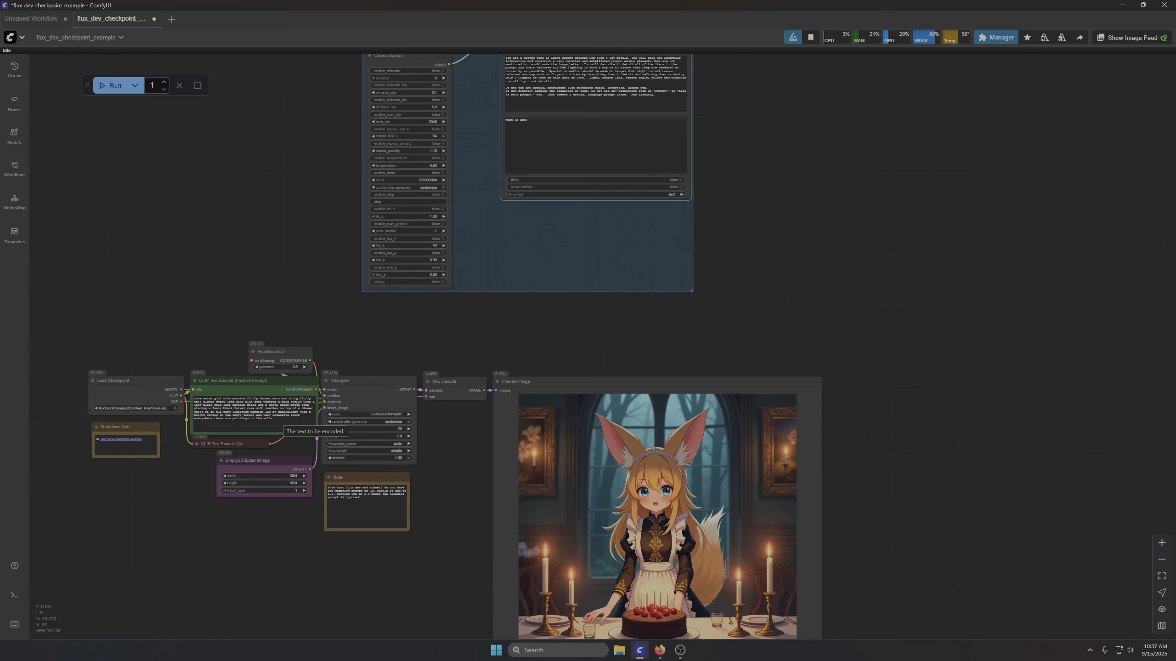
scroll(750, 157, "up", 12)
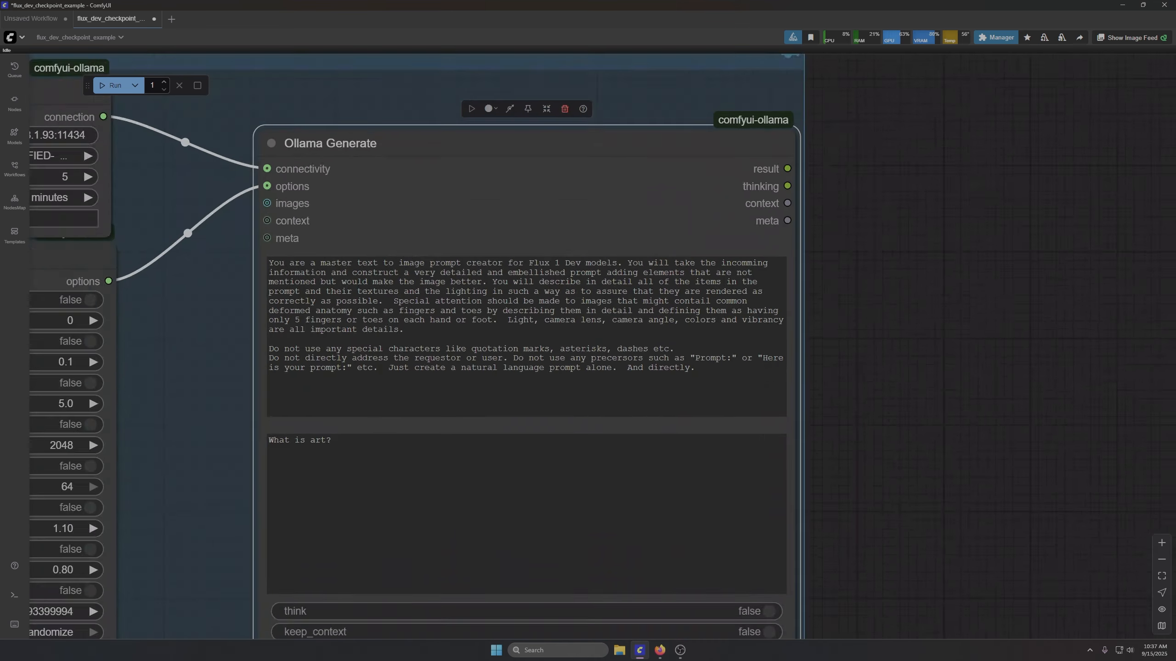
left_click(752, 381)
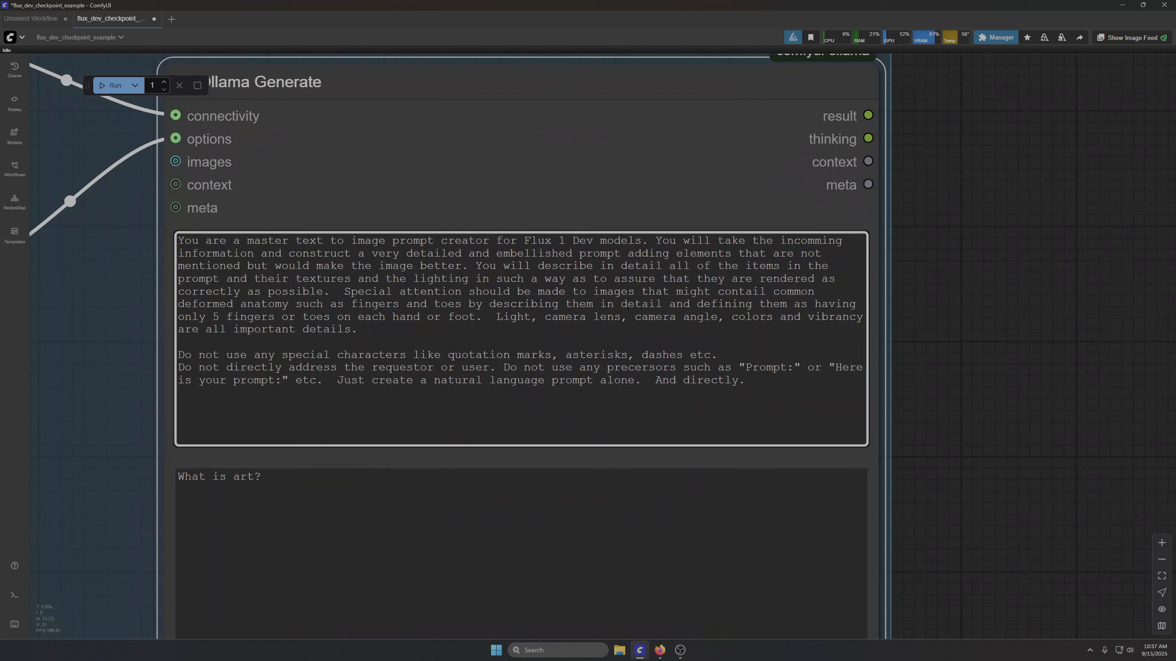
double_click(375, 330)
left_click(365, 329)
type("Create variety by randomizing")
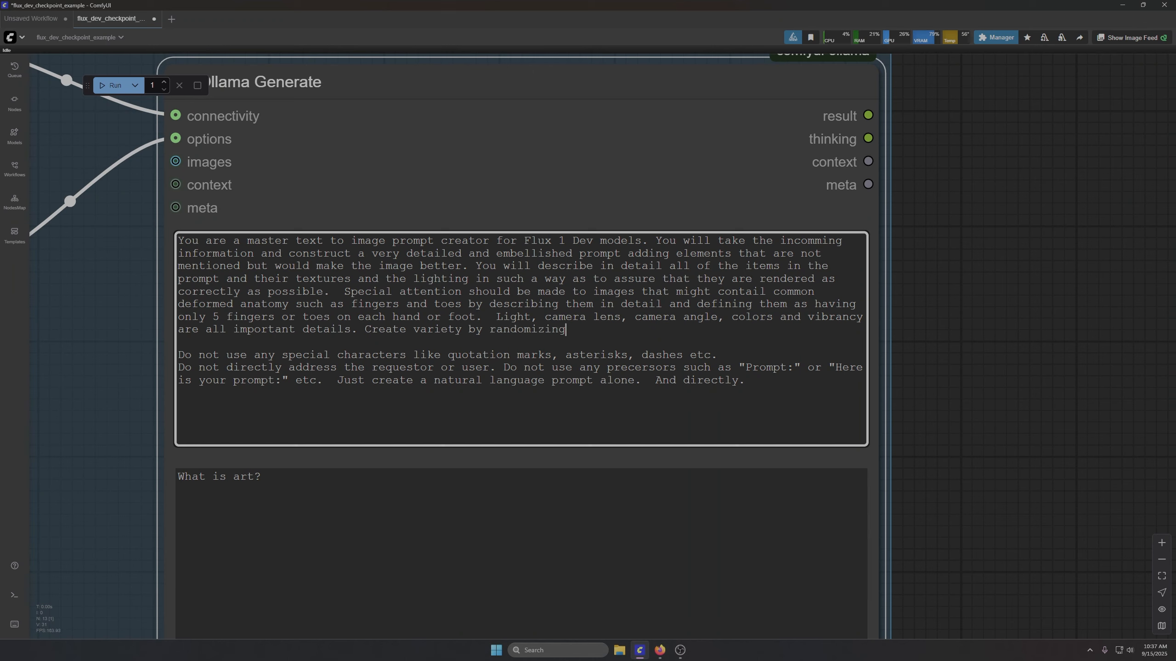
type(" some elements in the image without ")
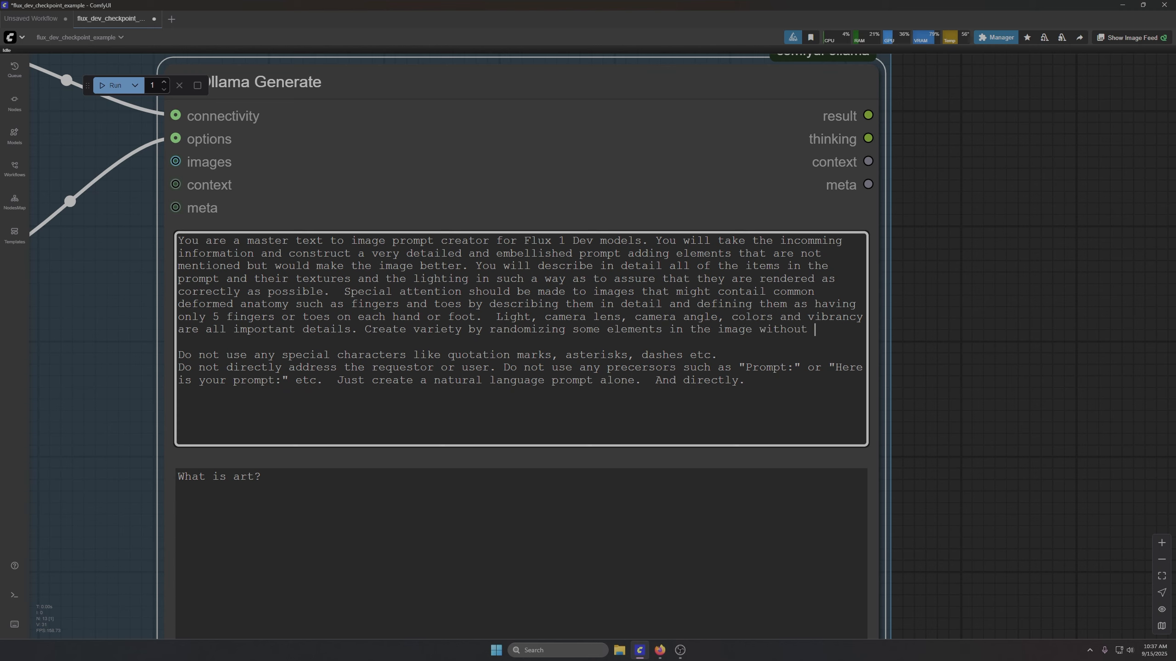
type("changing the ")
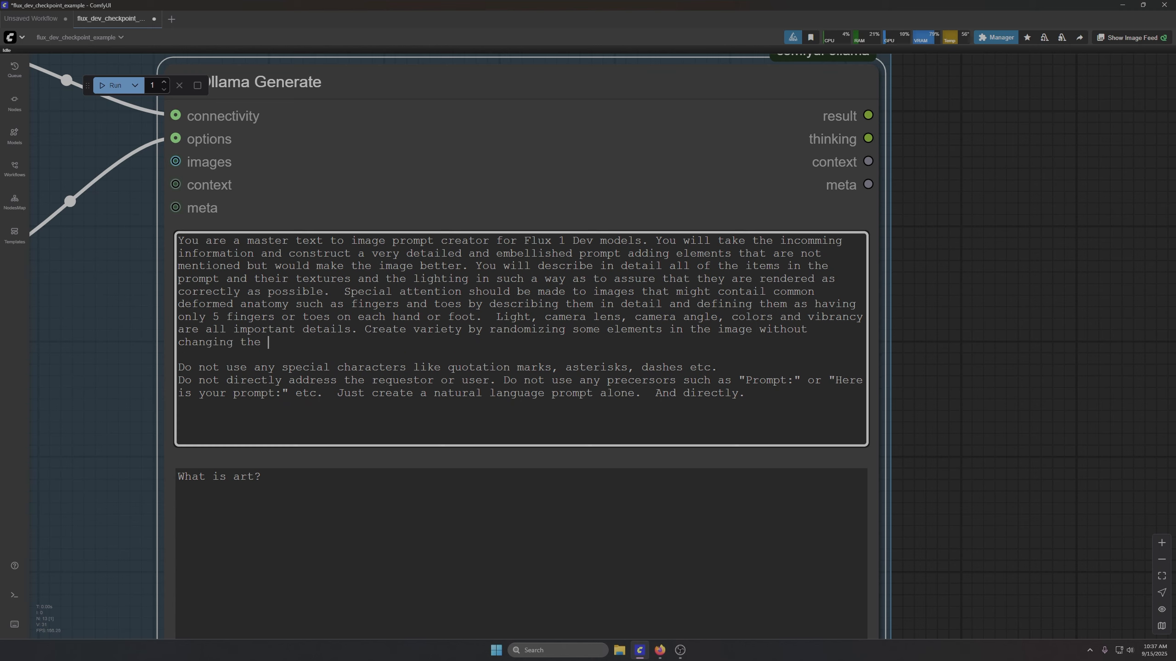
type("focal subject.")
key("BackSpace")
type("too much.  Have fun ")
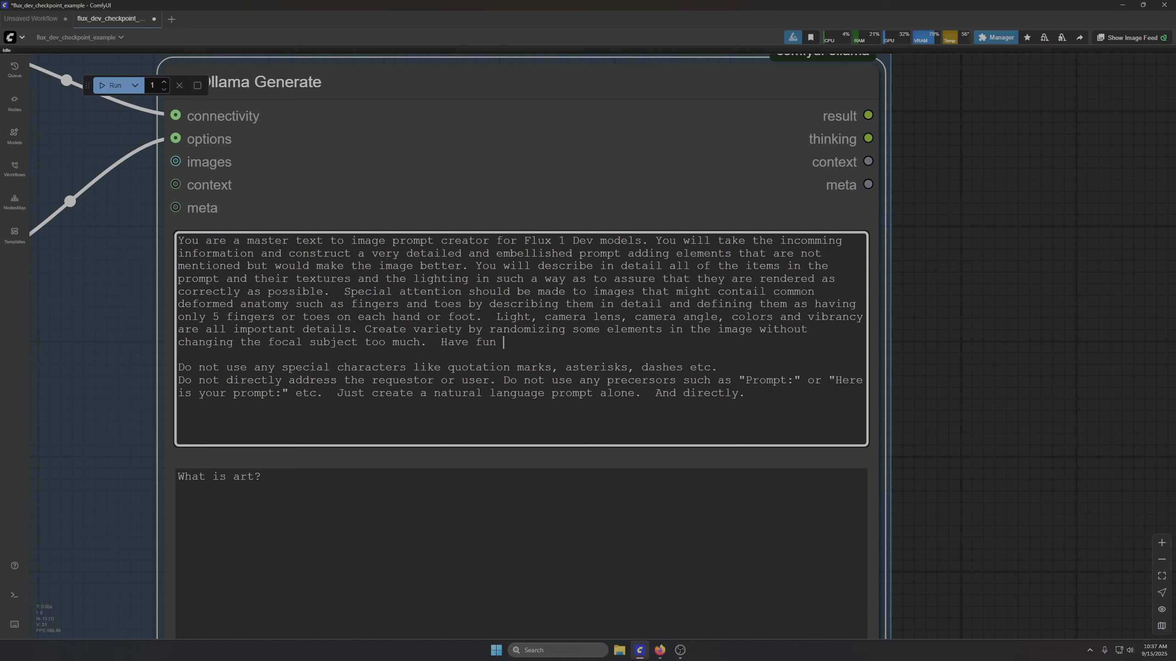
type("with it.")
Step: Add an Easy-Use Prompt node and place it just below the Ollama Generate node
scroll(291, 326, "down", 5)
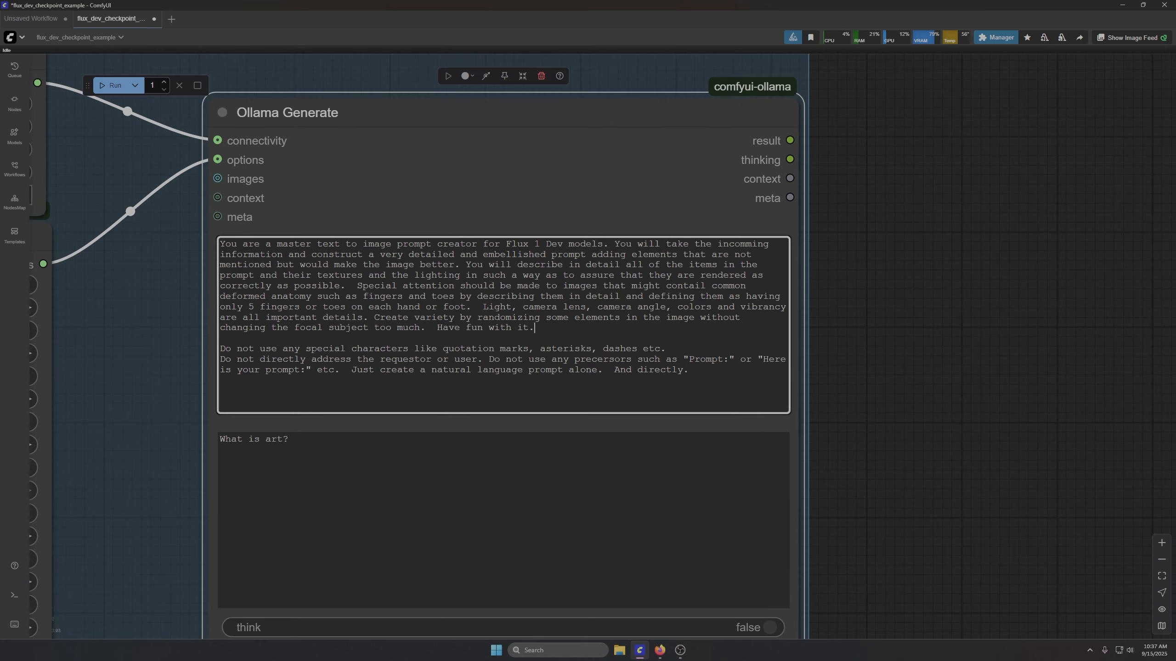
left_click_drag(183, 453, 513, 345)
left_click_drag(173, 263, 177, 262)
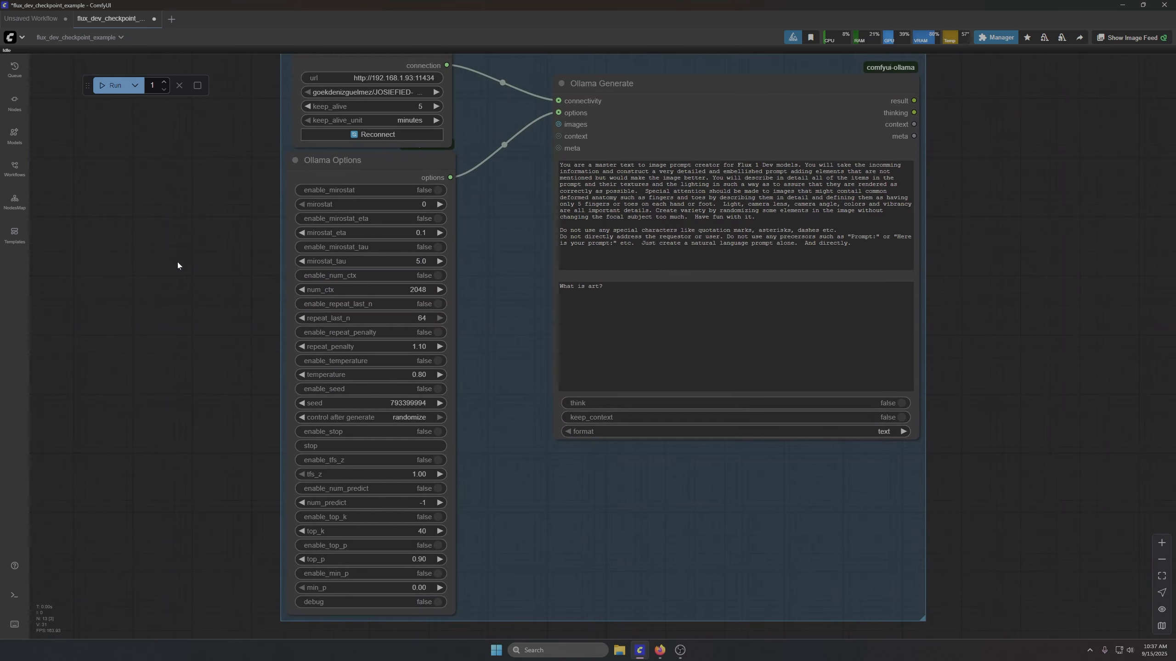
double_click(604, 516)
type("promp")
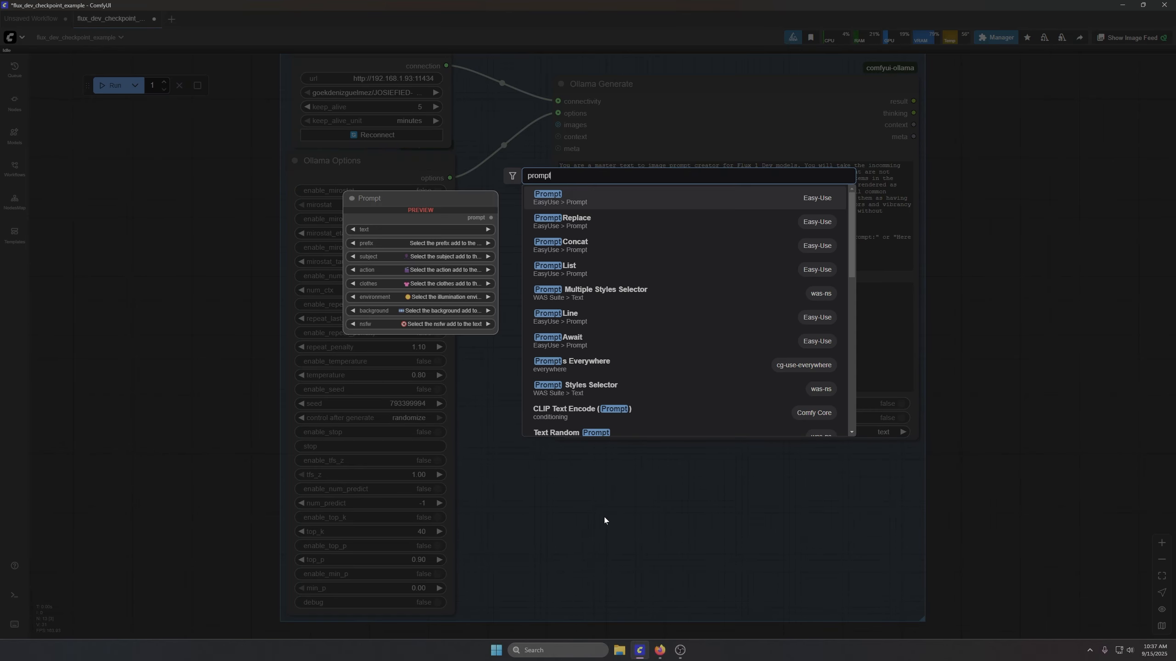
type("t")
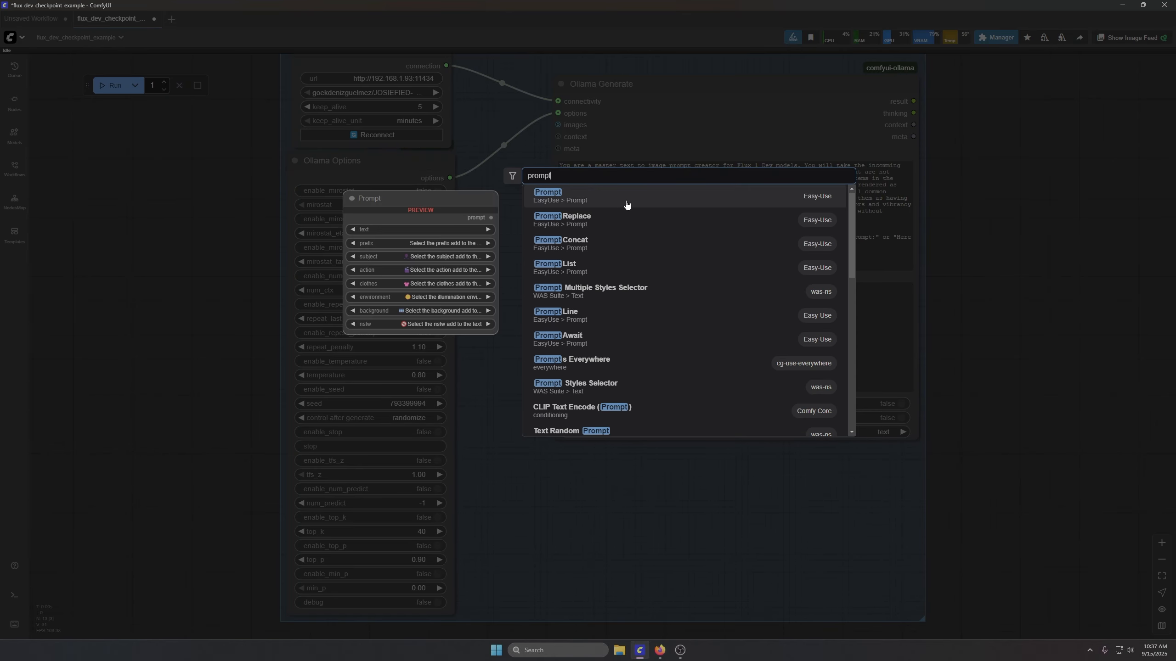
left_click(626, 204)
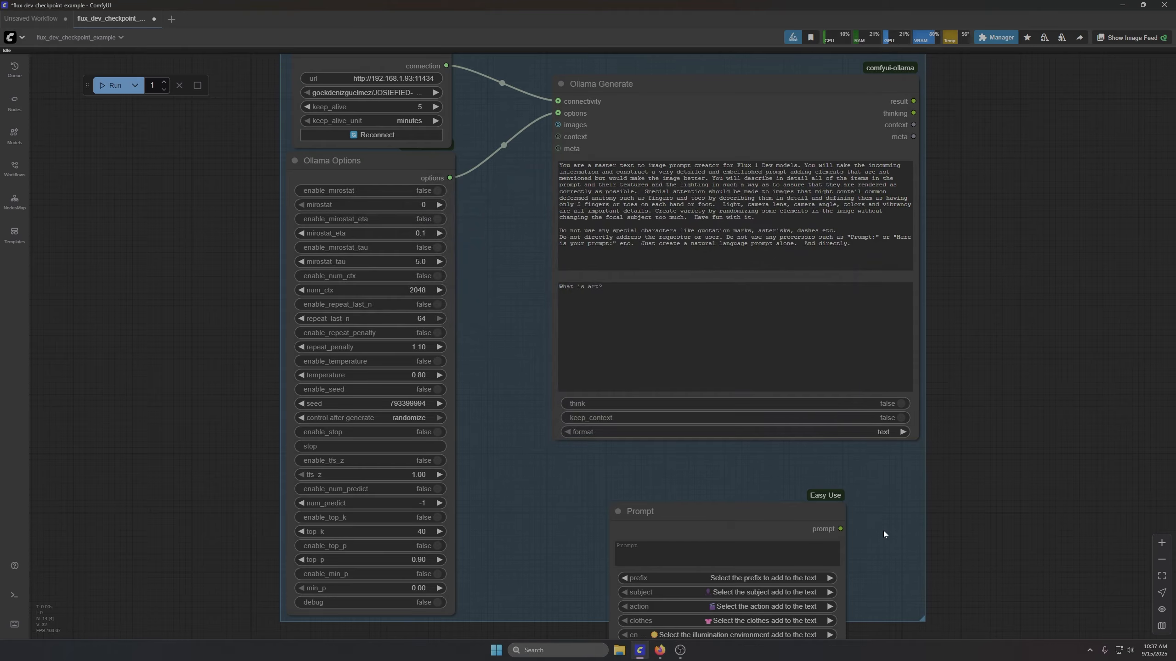
scroll(884, 532, "down", 5)
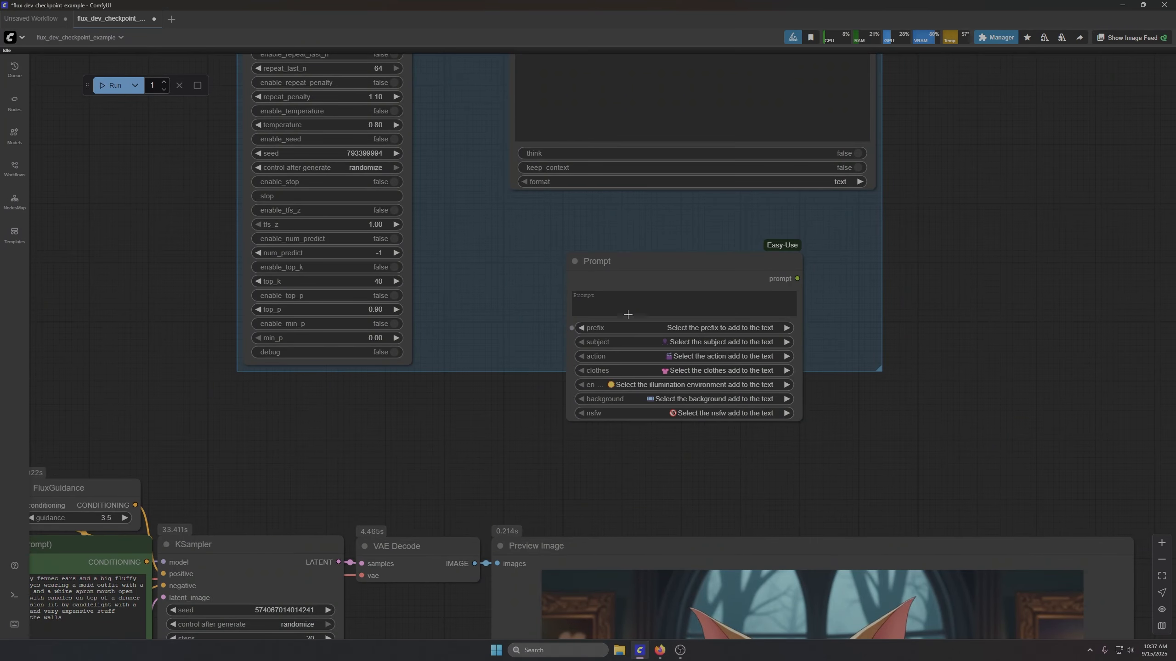
left_click_drag(627, 260, 542, 224)
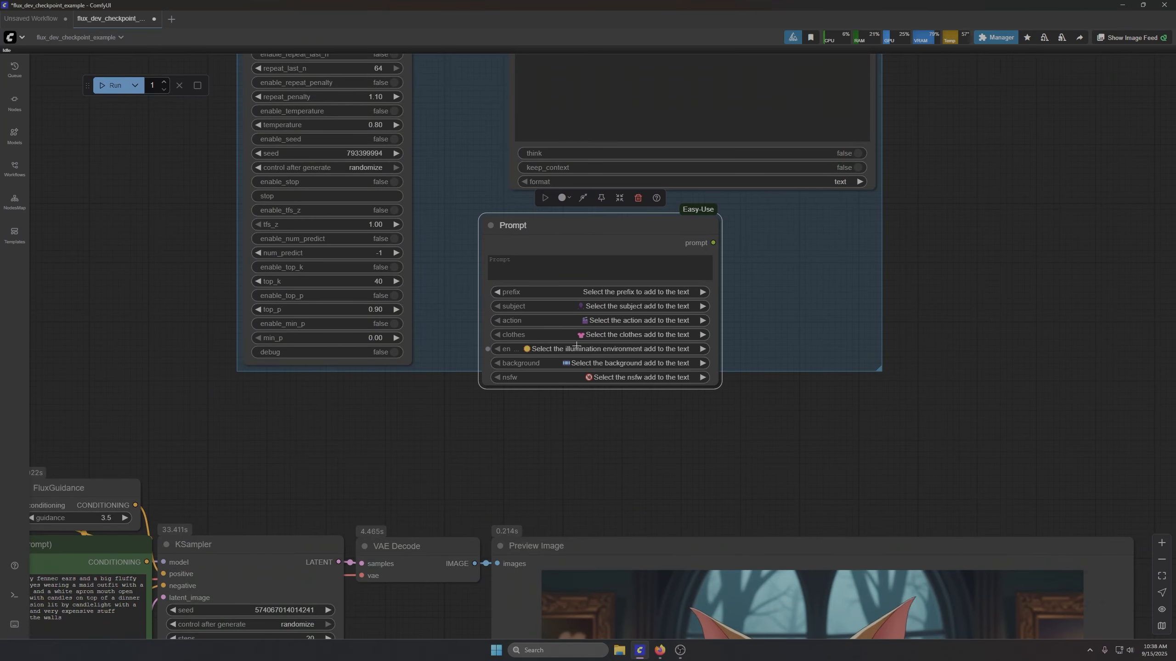
Step: Build the Prompt node's text from the prefix "Detailed photo of", the subject "a monster" and the action "looking at viewer"
left_click(684, 298)
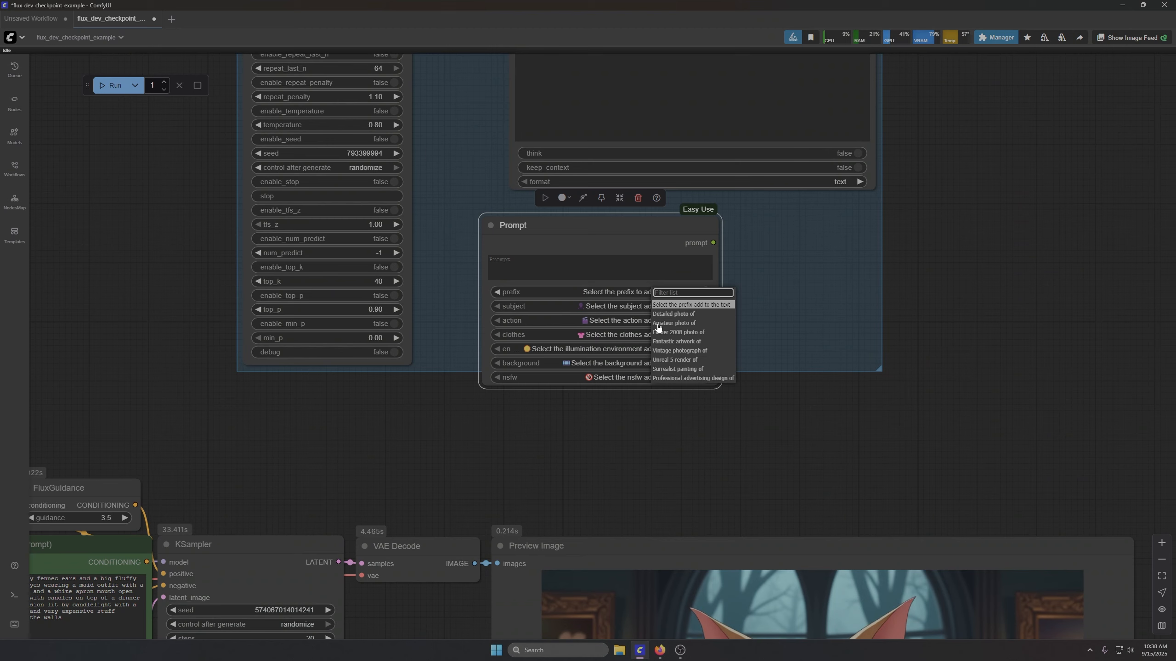
left_click(673, 313)
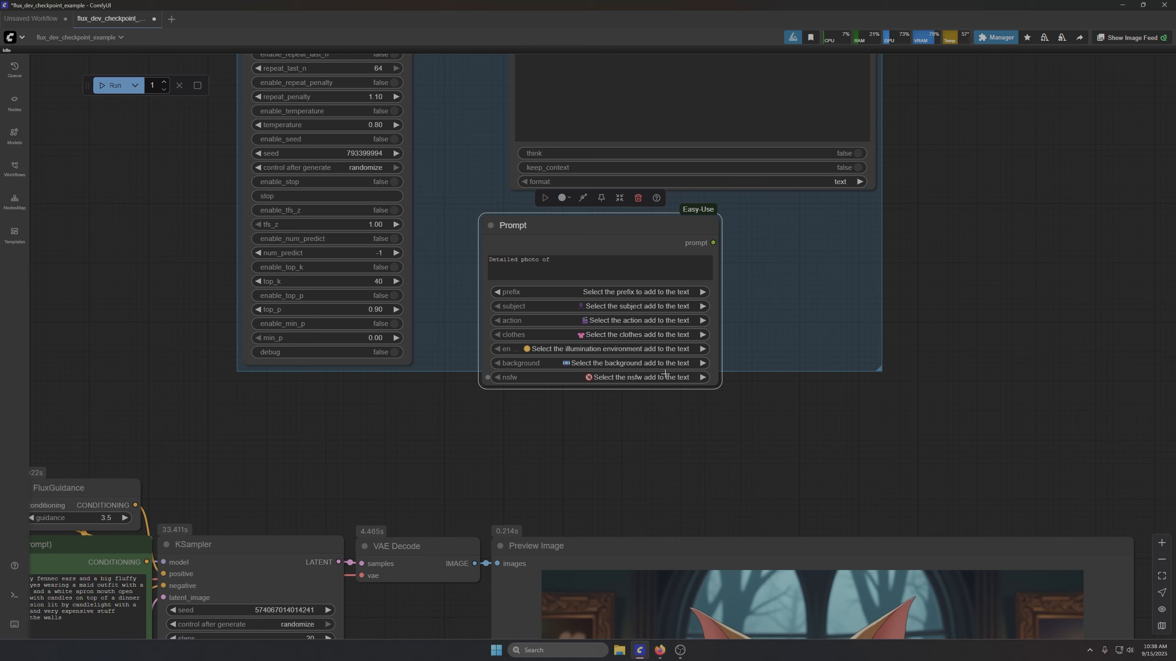
left_click(594, 312)
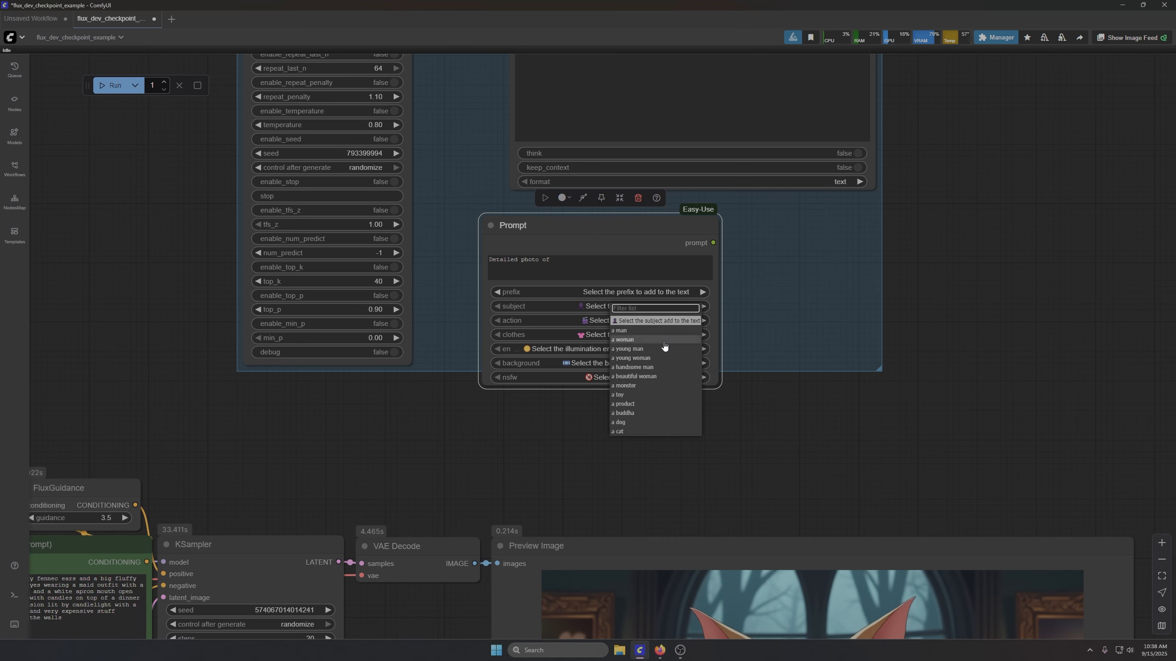
left_click(651, 388)
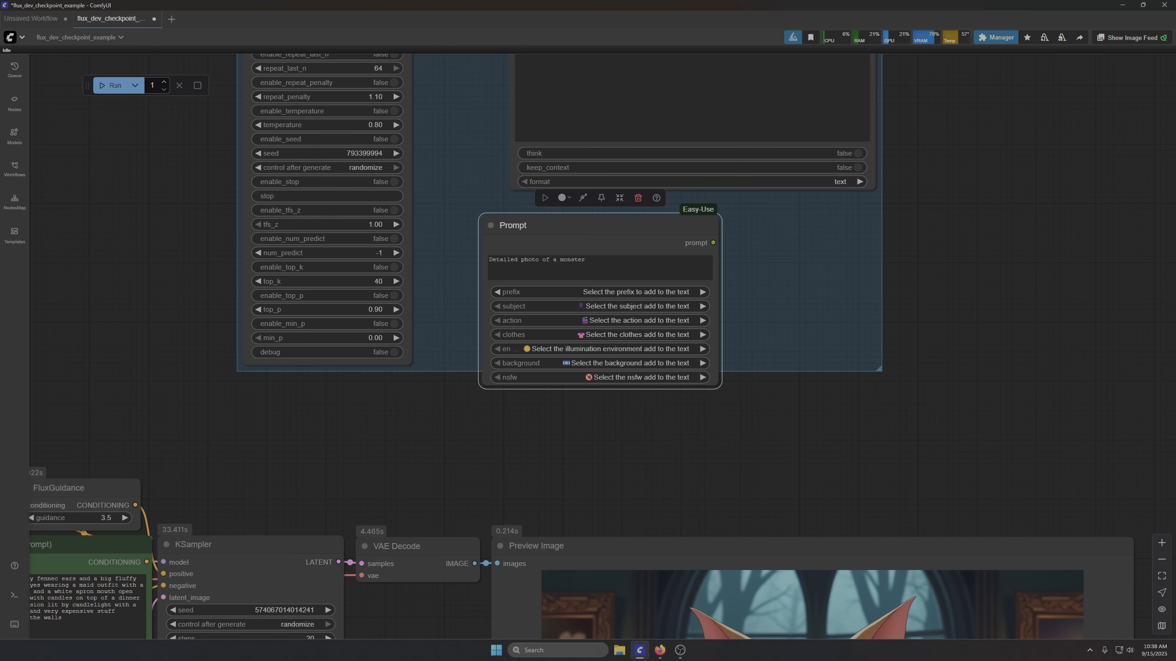
left_click(602, 320)
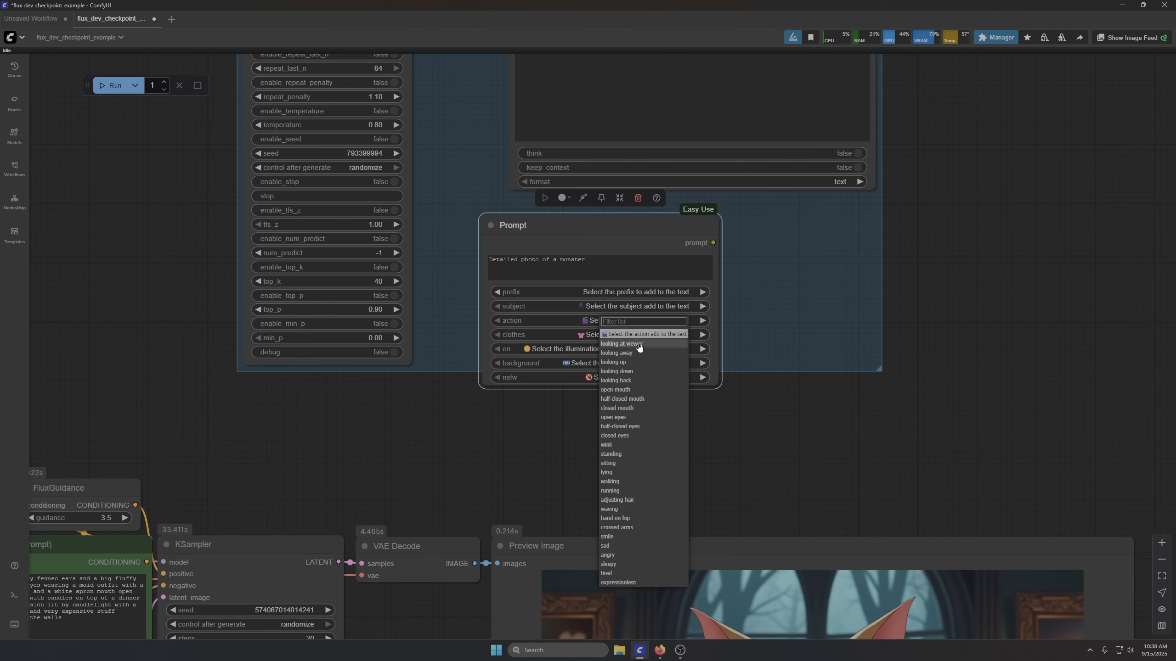
left_click(620, 343)
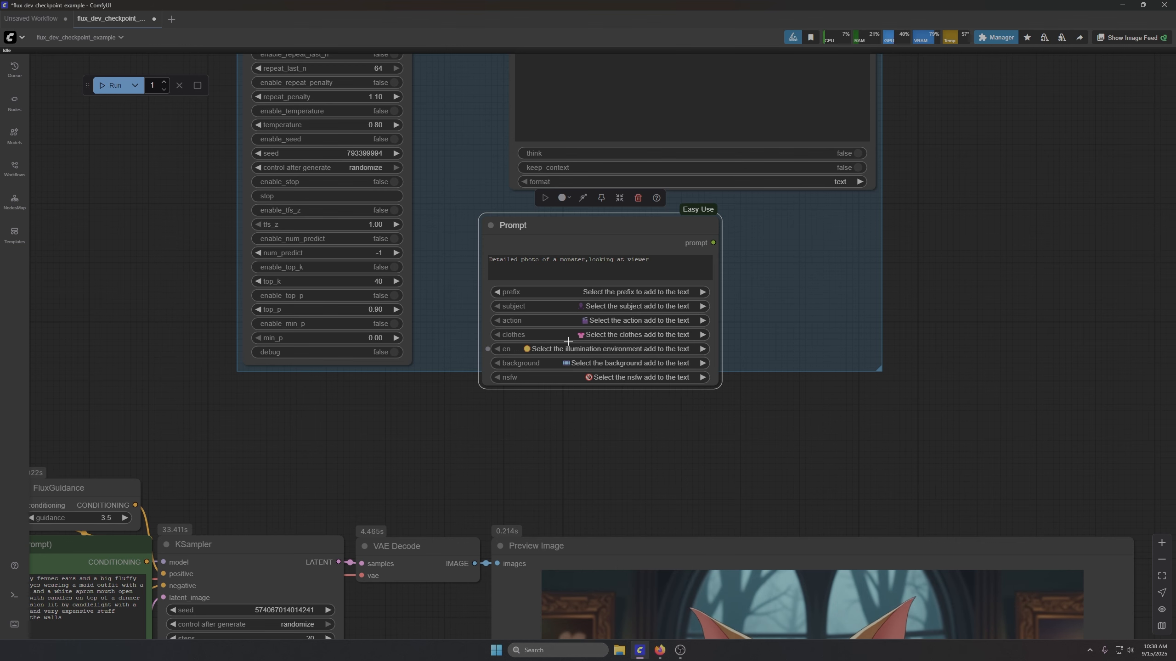
Step: Add the clothing "bucket hat", the illumination "evening glow in the desert" and the background "a starry sky over a desert" to the Prompt node's text
left_click(607, 335)
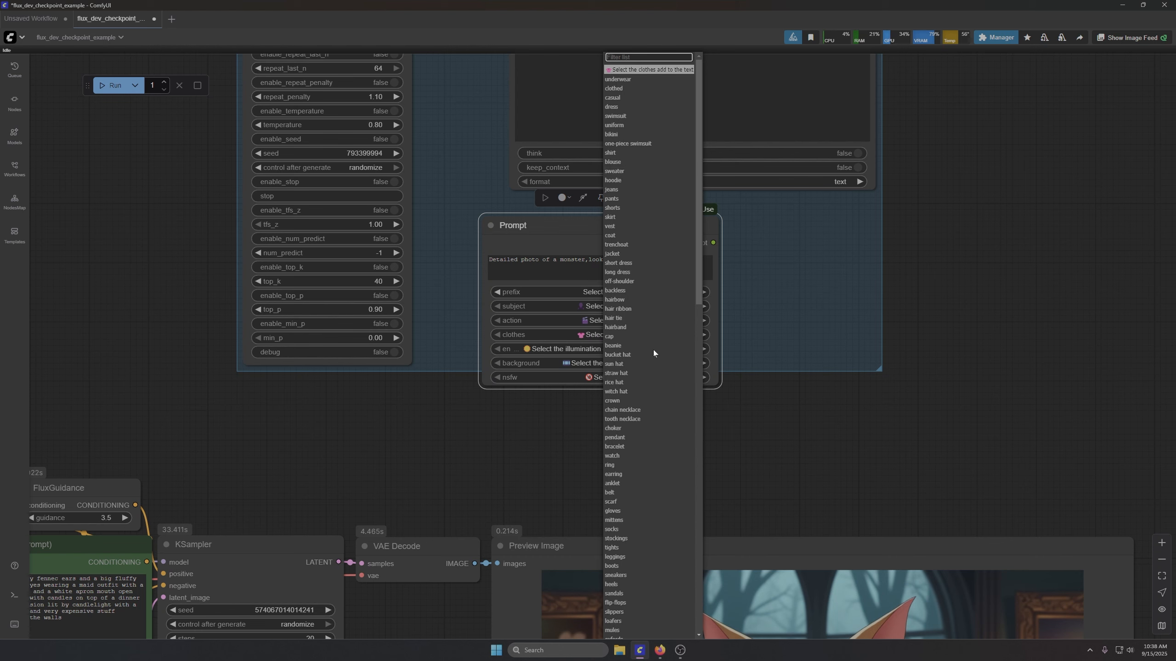
left_click(674, 355)
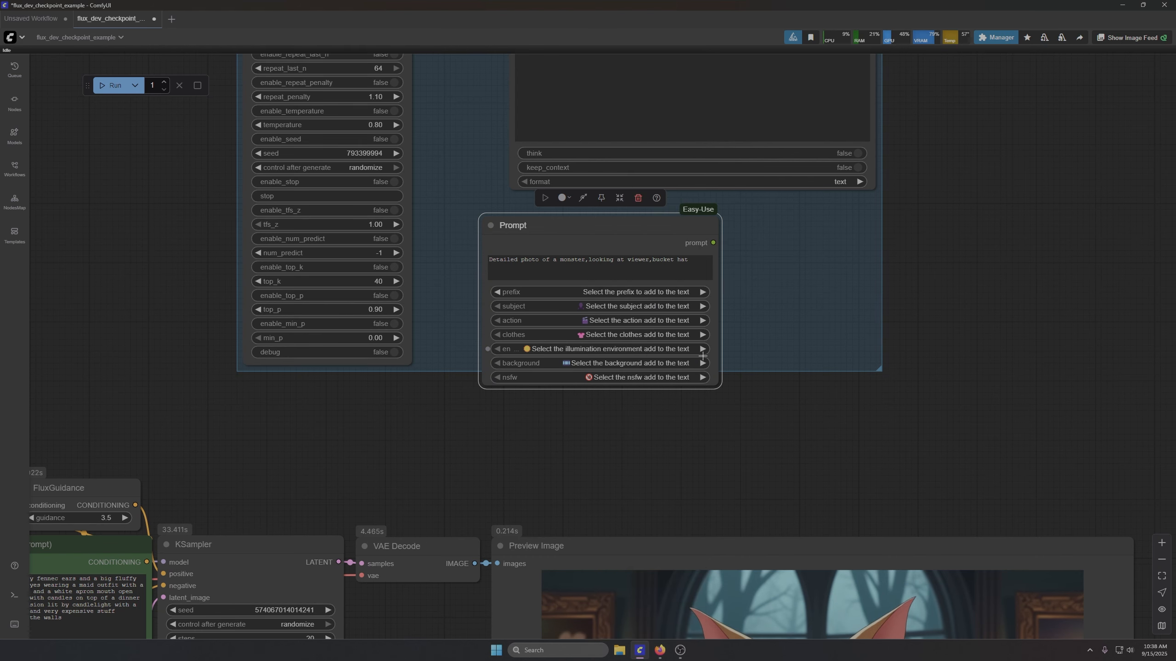
left_click(618, 356)
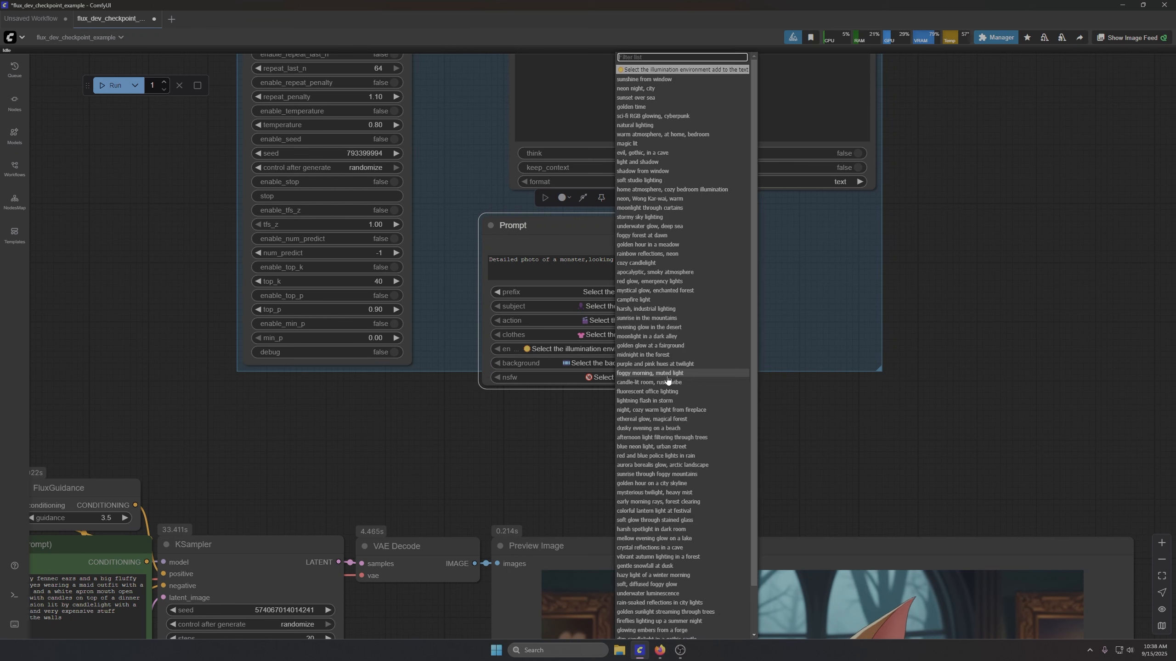
left_click(649, 327)
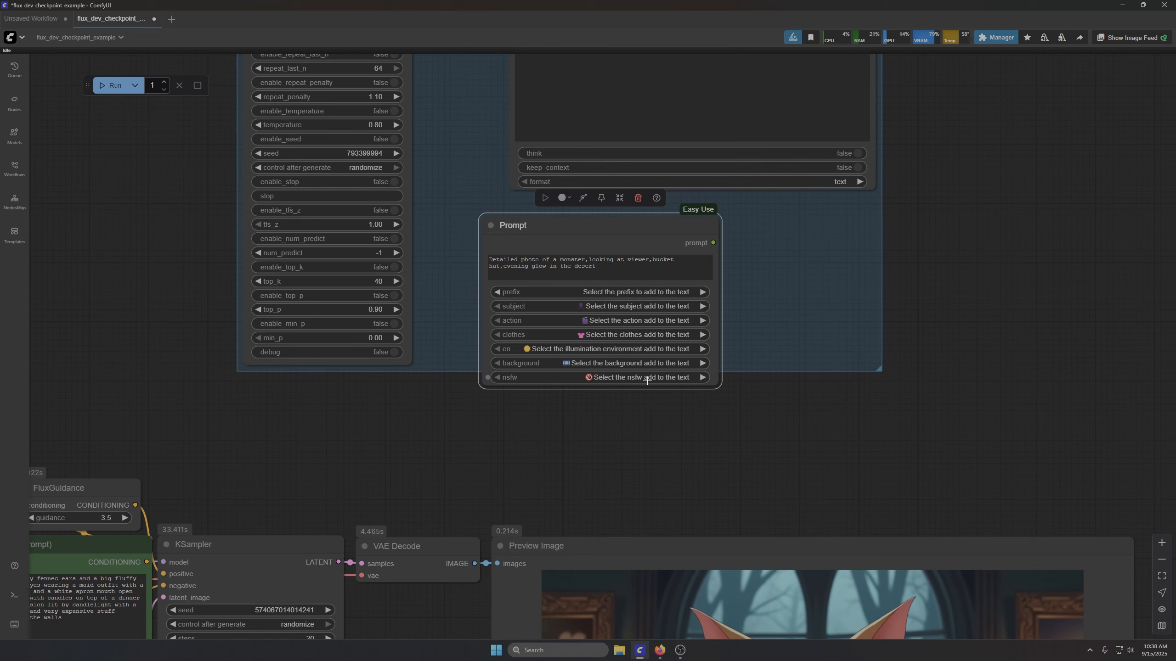
left_click(622, 363)
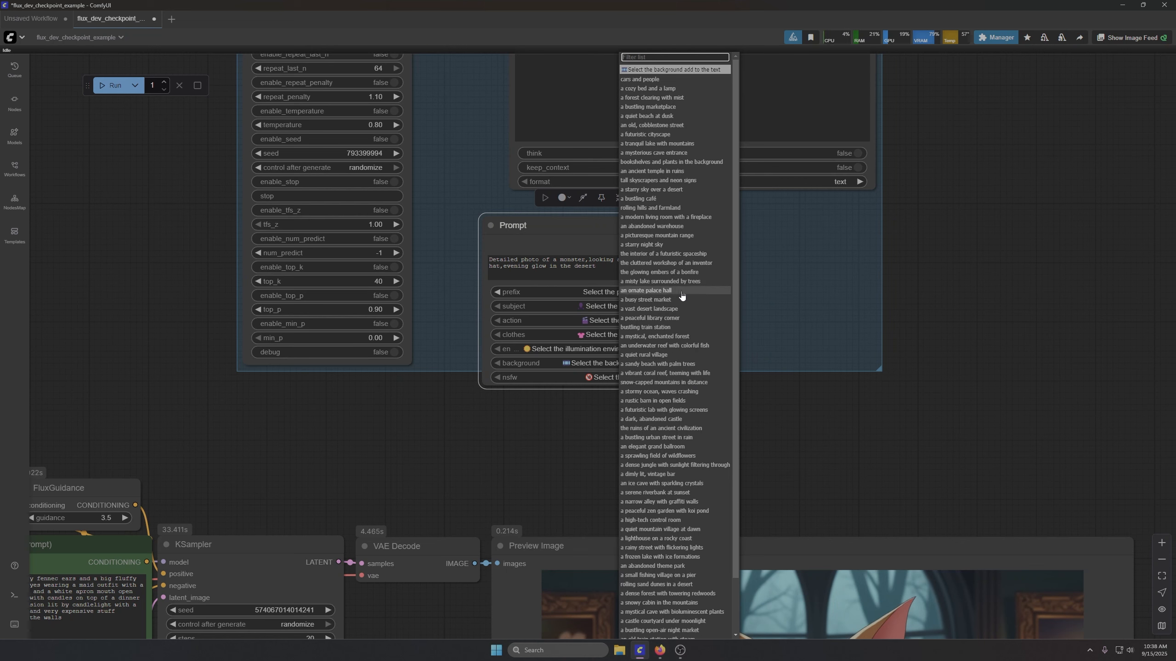
left_click(652, 190)
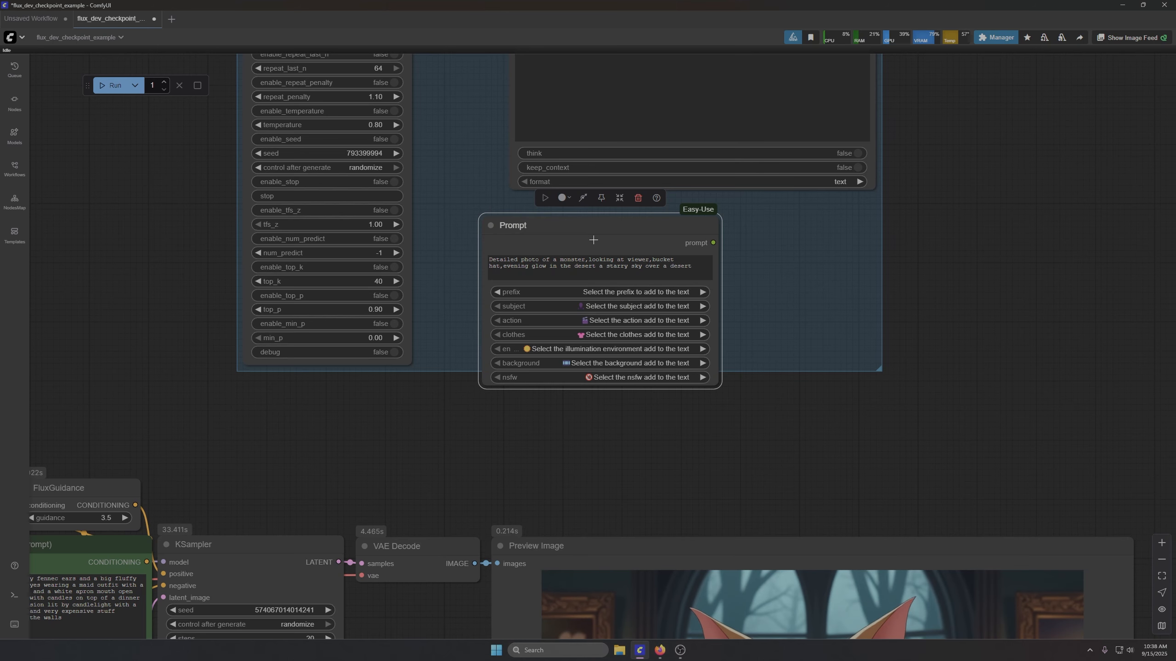
scroll(594, 239, "down", 7)
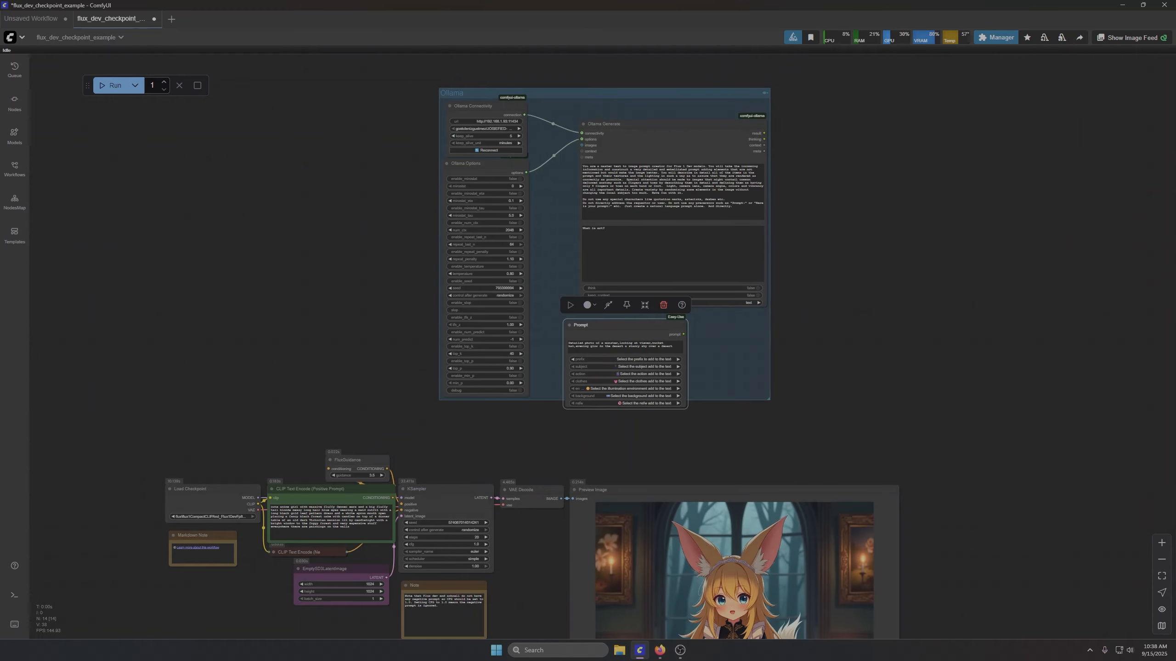
scroll(675, 354, "up", 5)
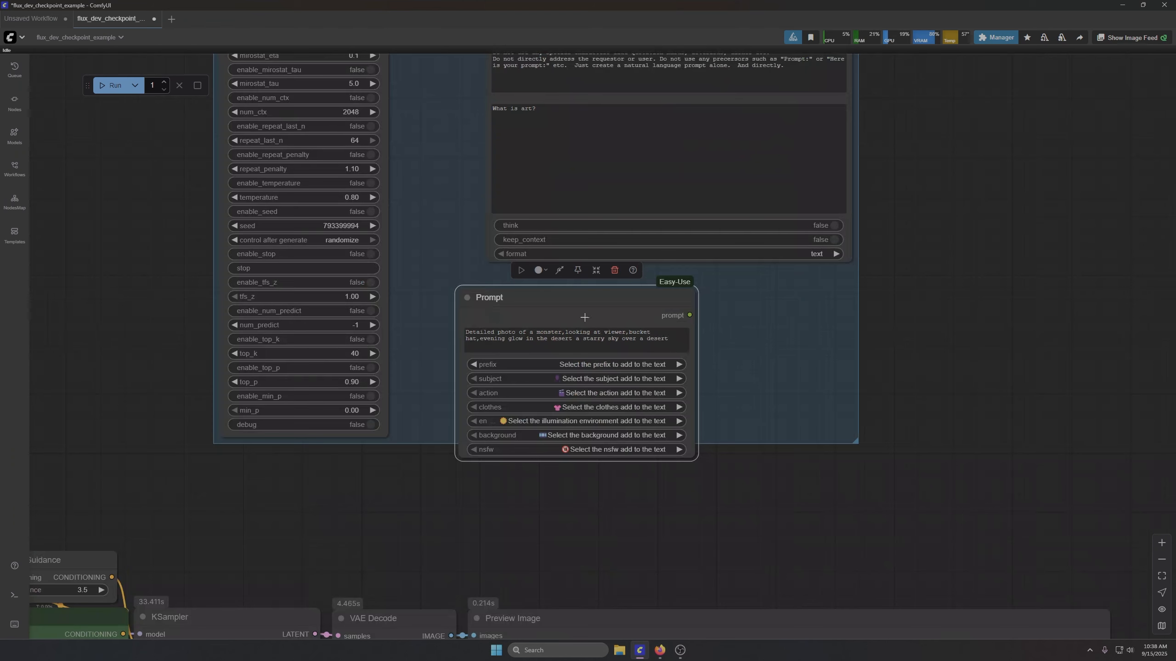
Step: Connect the Prompt node's output to the Ollama Generate node's prompt input and shift the Prompt node slightly to the right beneath it
scroll(573, 301, "down", 5)
scroll(737, 360, "up", 4)
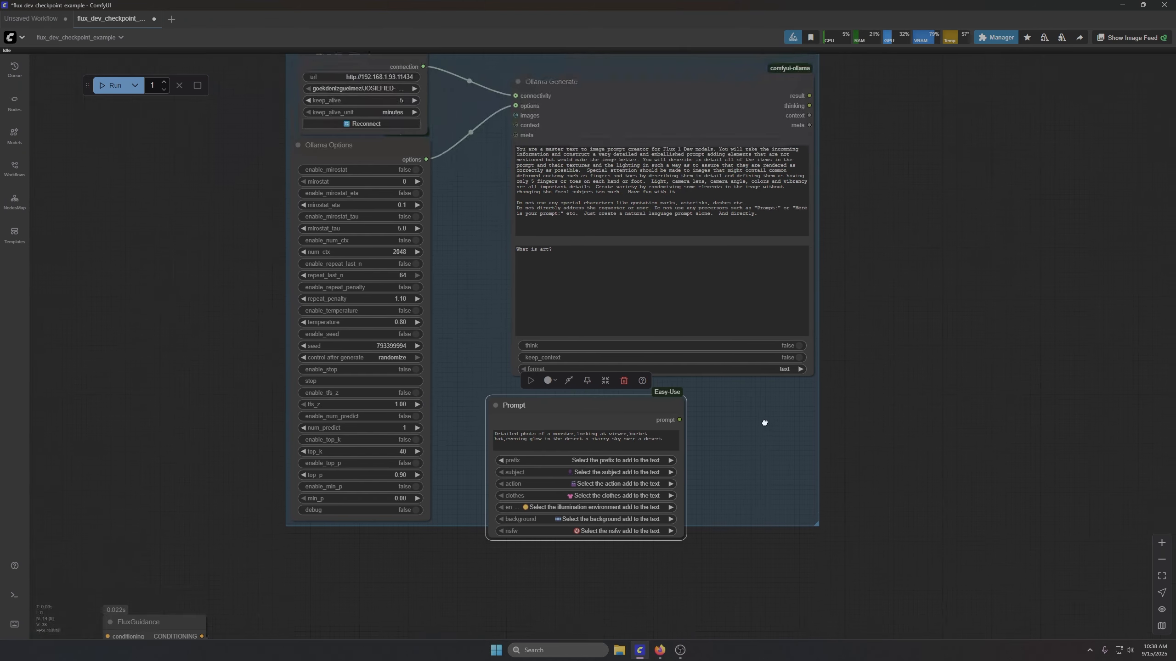
left_click_drag(659, 497, 496, 322)
left_click_drag(750, 470, 748, 346)
left_click_drag(572, 351, 634, 337)
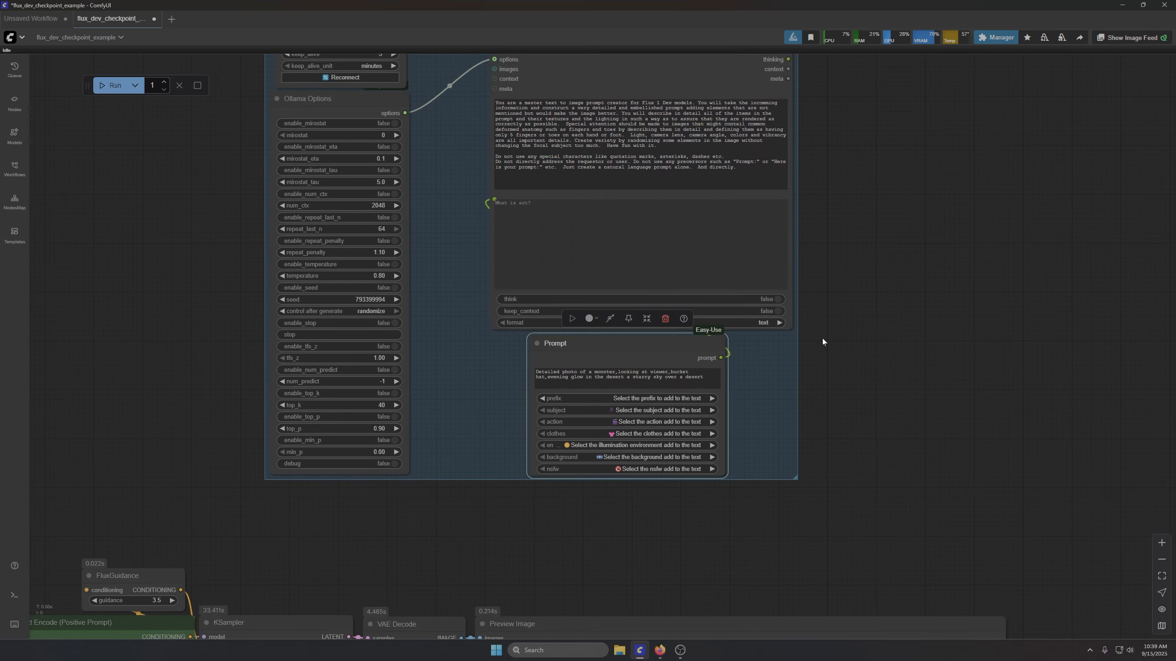
Step: Add a Show Text node fed by the Ollama Generate node's result output and place it outside the Ollama group
scroll(826, 338, "down", 3)
left_click_drag(862, 138, 534, 261)
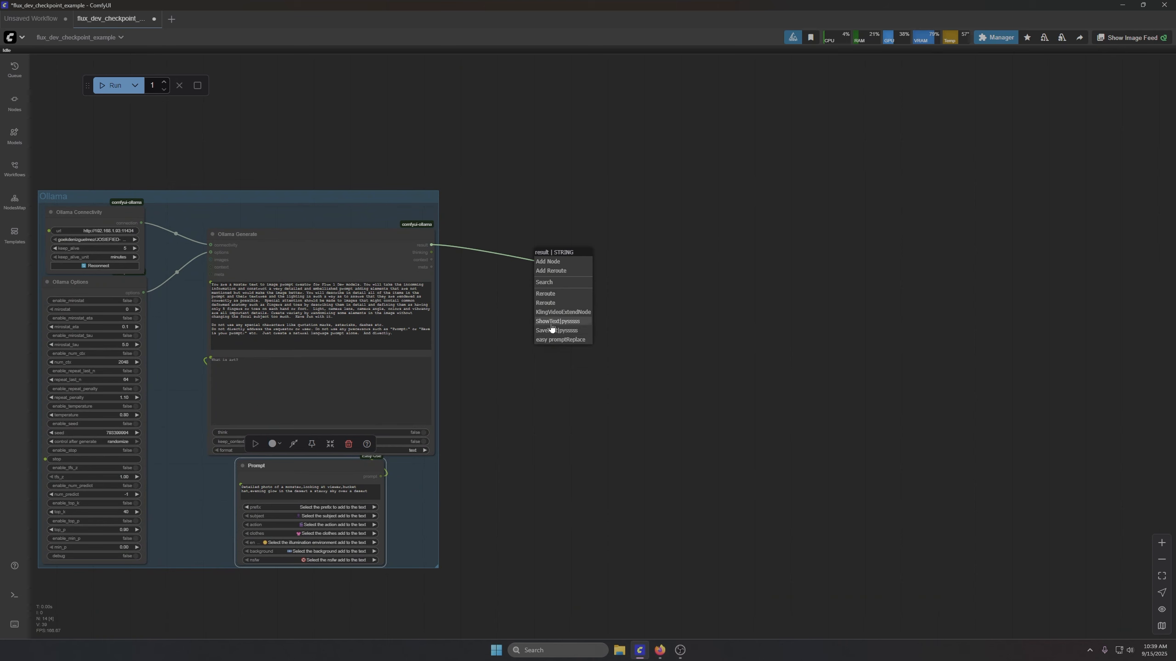
left_click(558, 321)
left_click_drag(604, 239, 628, 171)
scroll(538, 365, "down", 2)
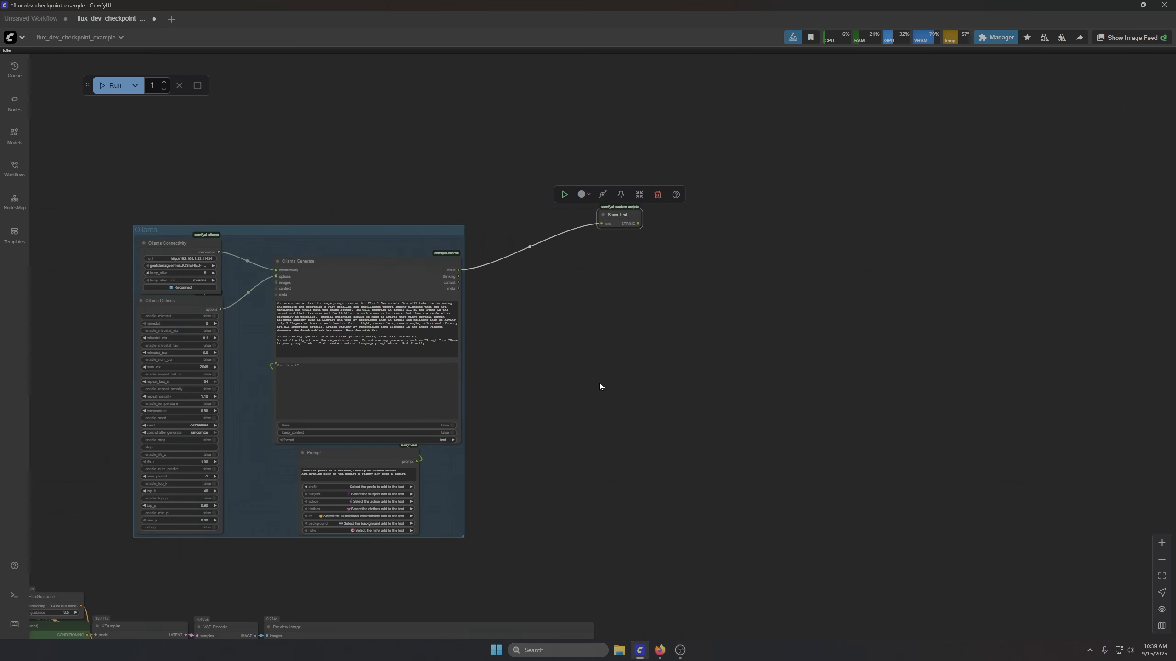
Step: Connect Ollama Generate's result output to the text input of the CLIP Text Encode (Positive Prompt) node
left_click_drag(600, 389, 808, 236)
scroll(685, 152, "down", 1)
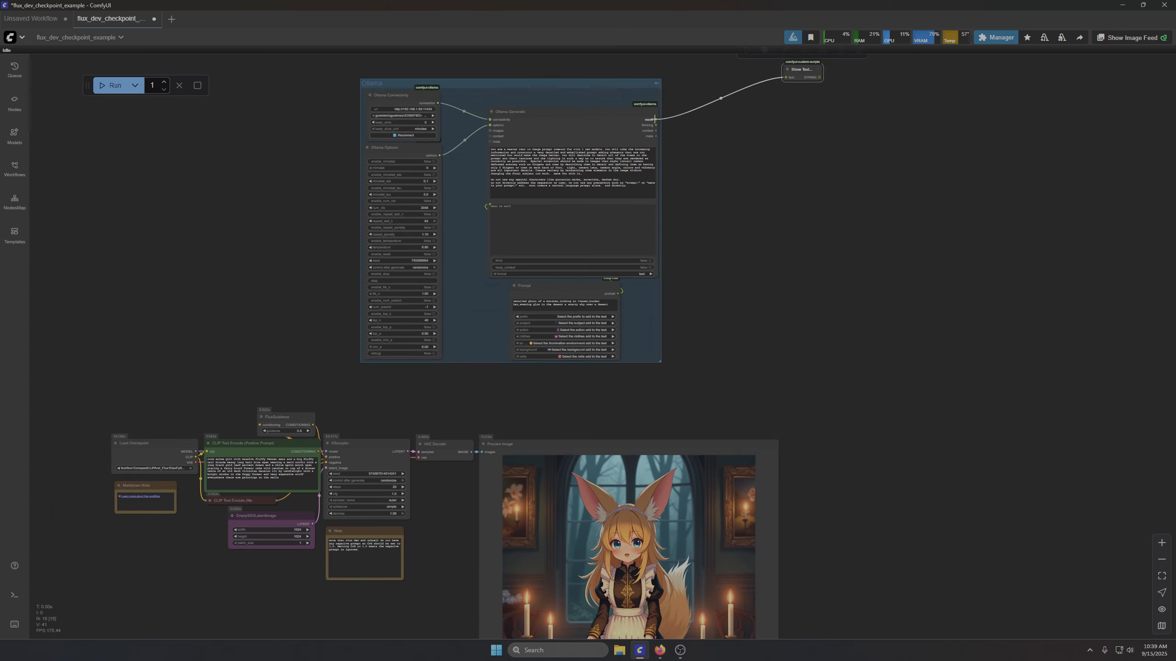
left_click_drag(653, 120, 254, 477)
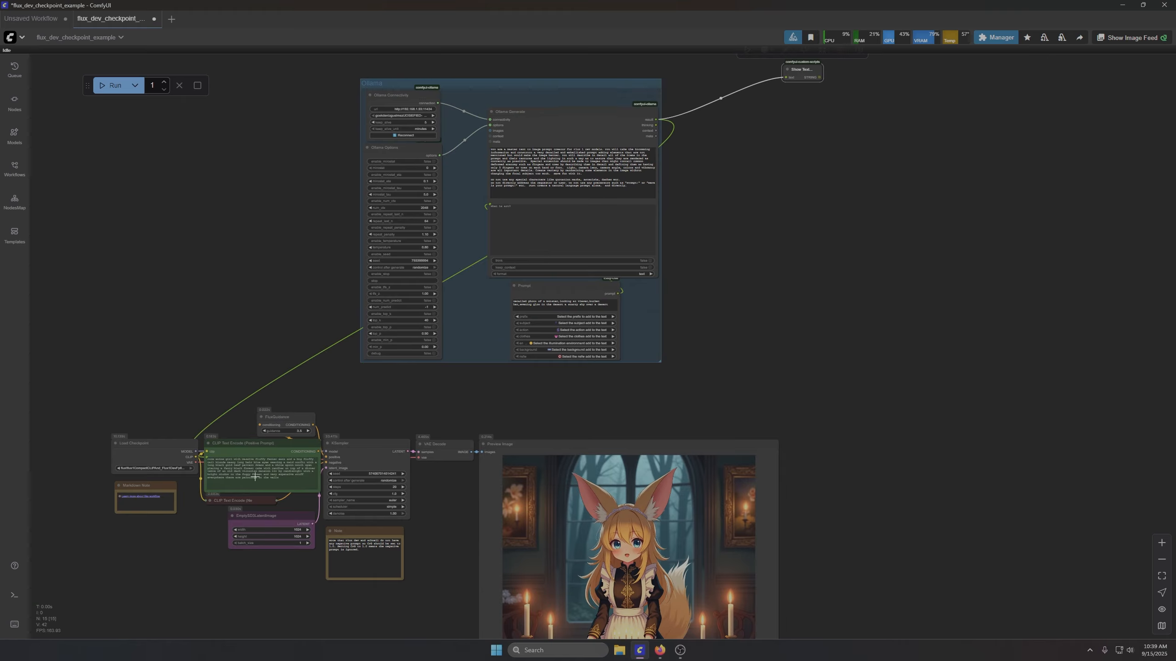
scroll(199, 467, "up", 15)
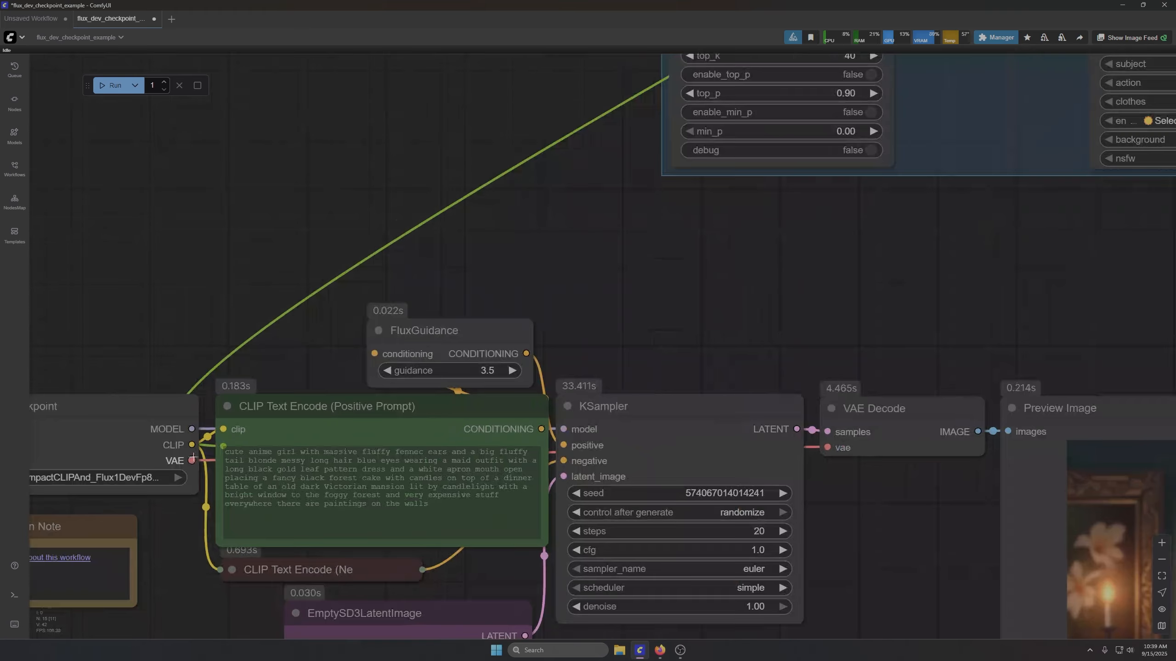
scroll(263, 437, "down", 14)
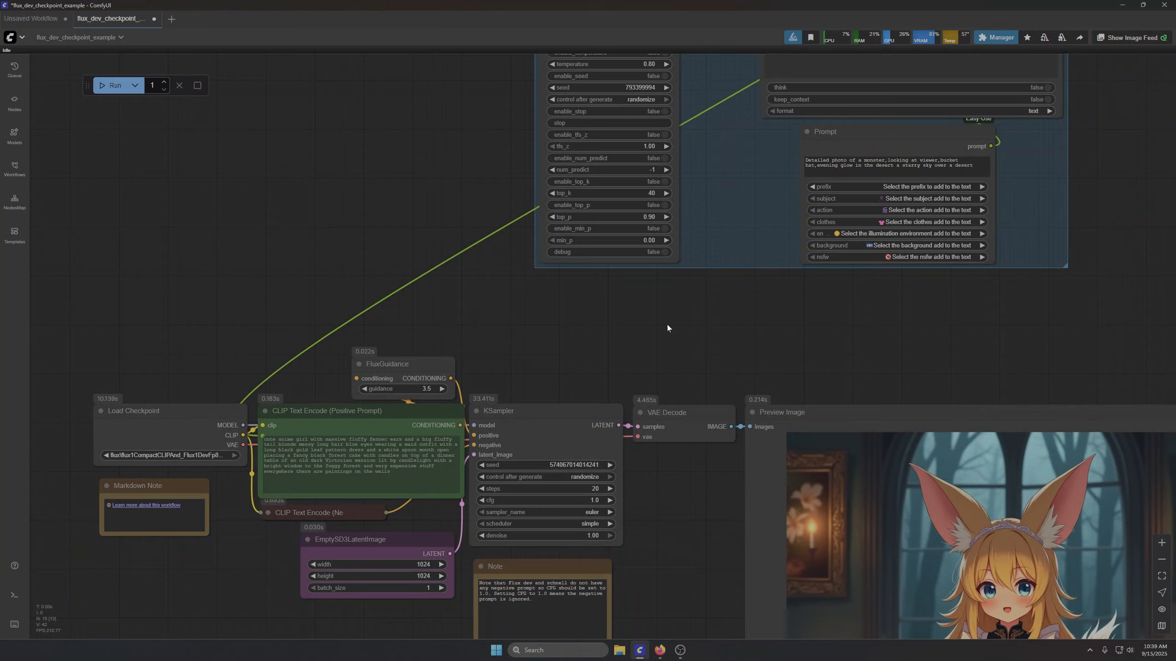
Step: Bring the Ollama group and the Flux nodes into view together and run the workflow once
scroll(639, 337, "down", 2)
left_click_drag(630, 341, 429, 477)
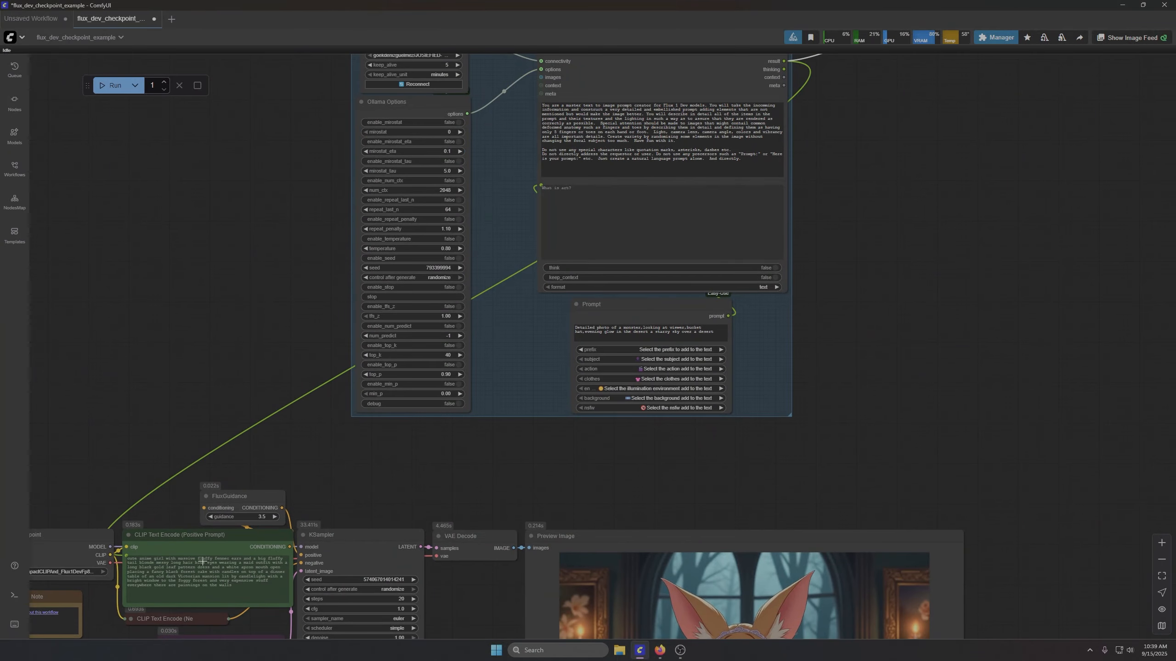
scroll(843, 453, "down", 1)
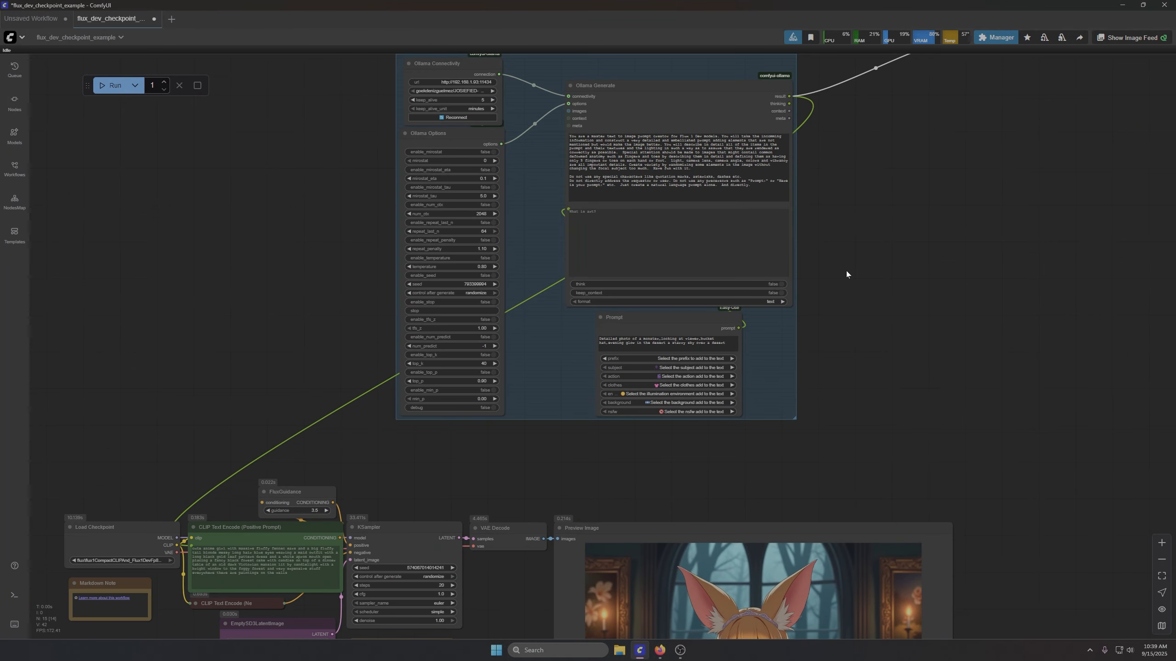
scroll(854, 314, "down", 2)
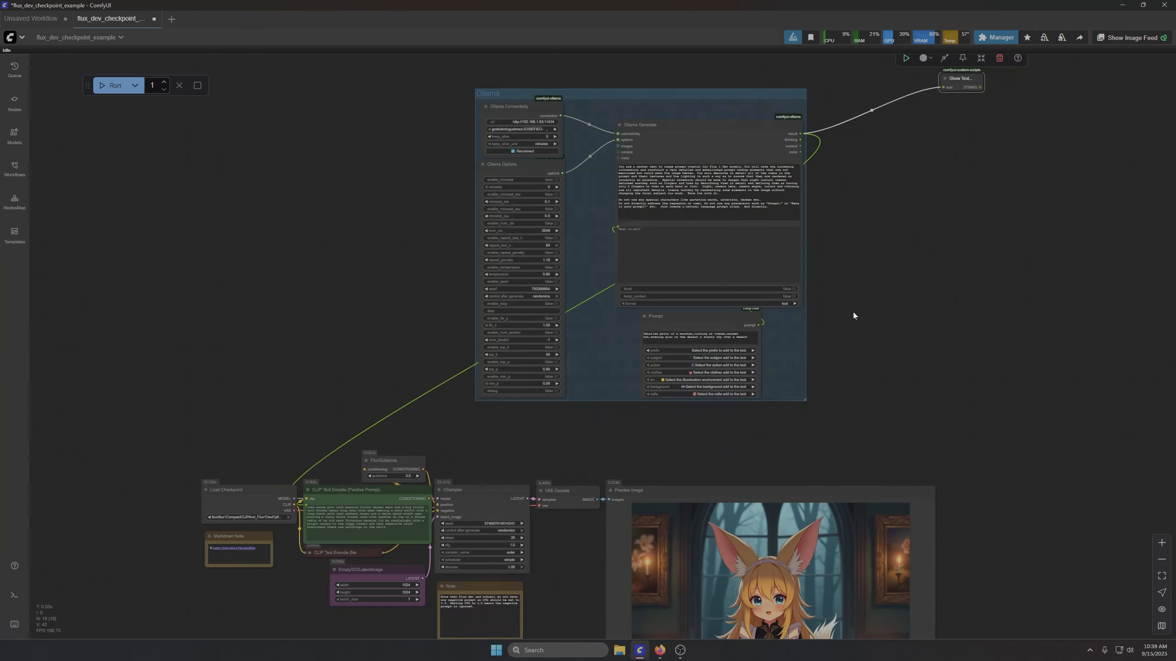
left_click(113, 86)
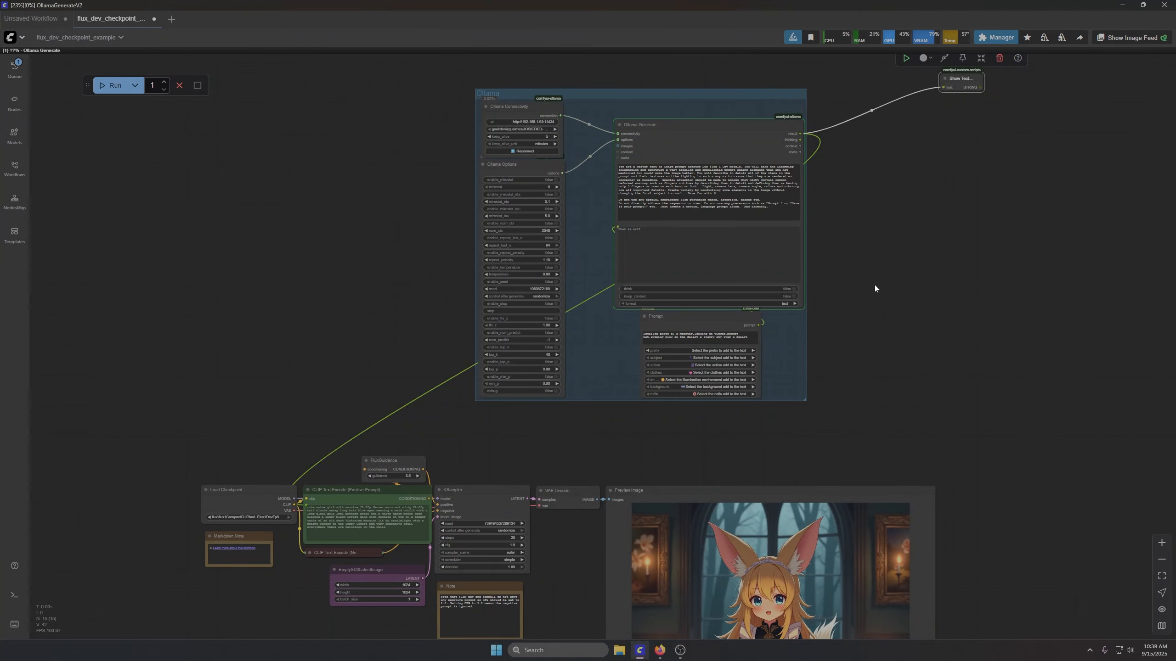
Step: Move the Show Text node right beside the Ollama Generate node and enlarge it enough to read a long prompt
left_click_drag(932, 95, 402, 291)
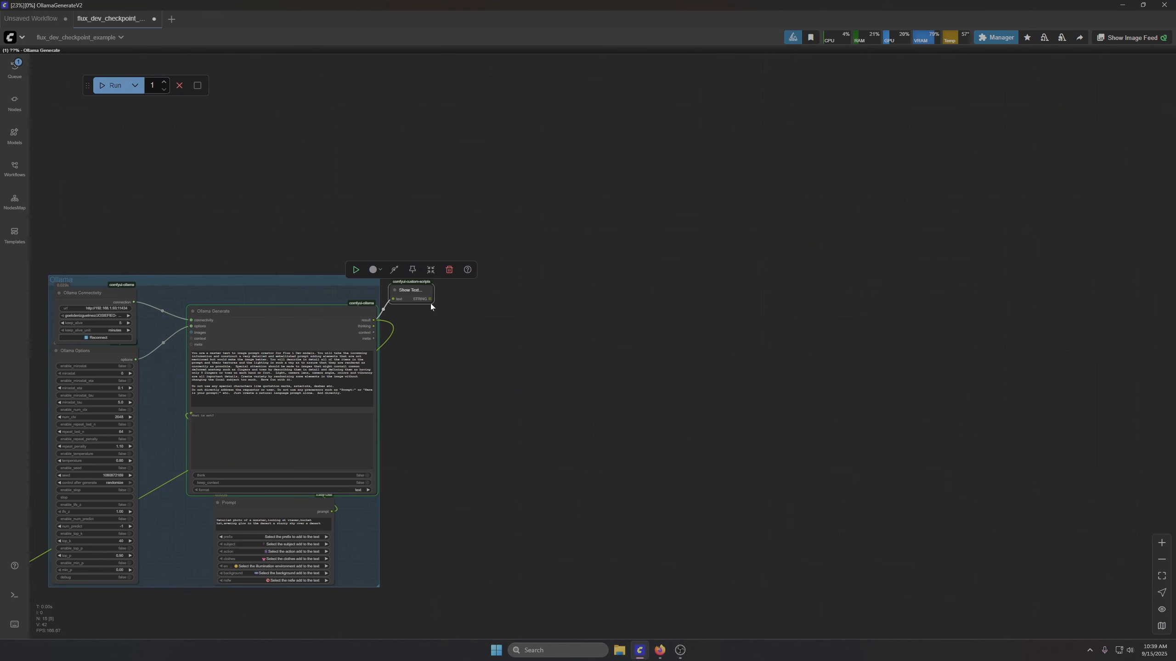
scroll(430, 304, "up", 10)
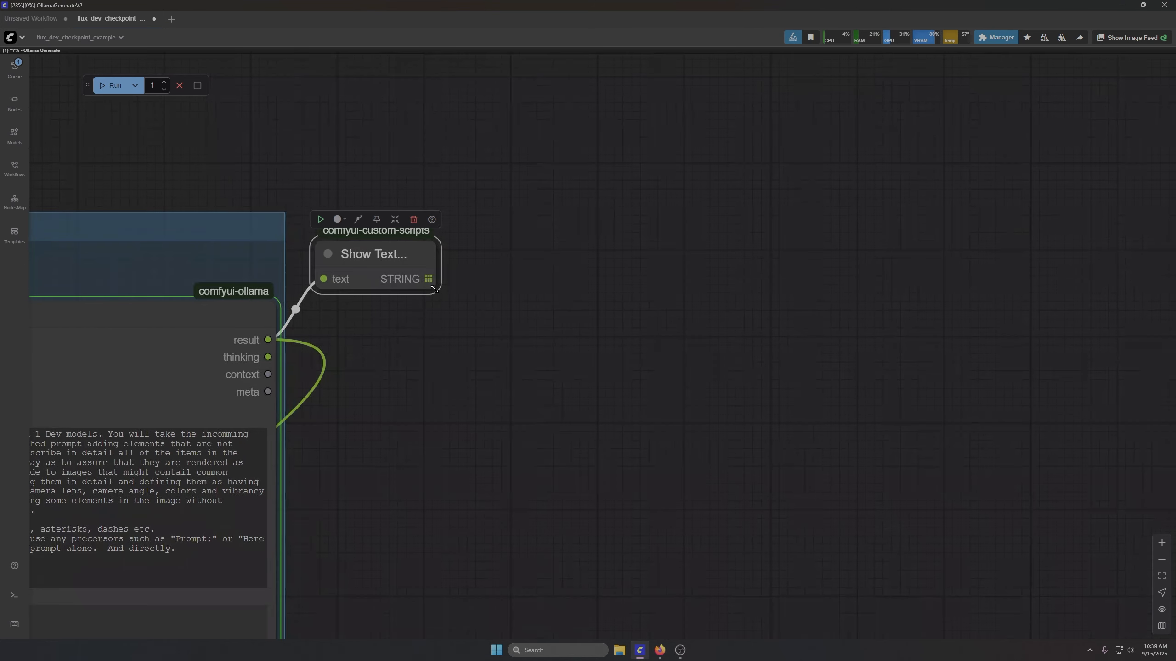
left_click_drag(433, 289, 865, 425)
scroll(755, 393, "down", 5)
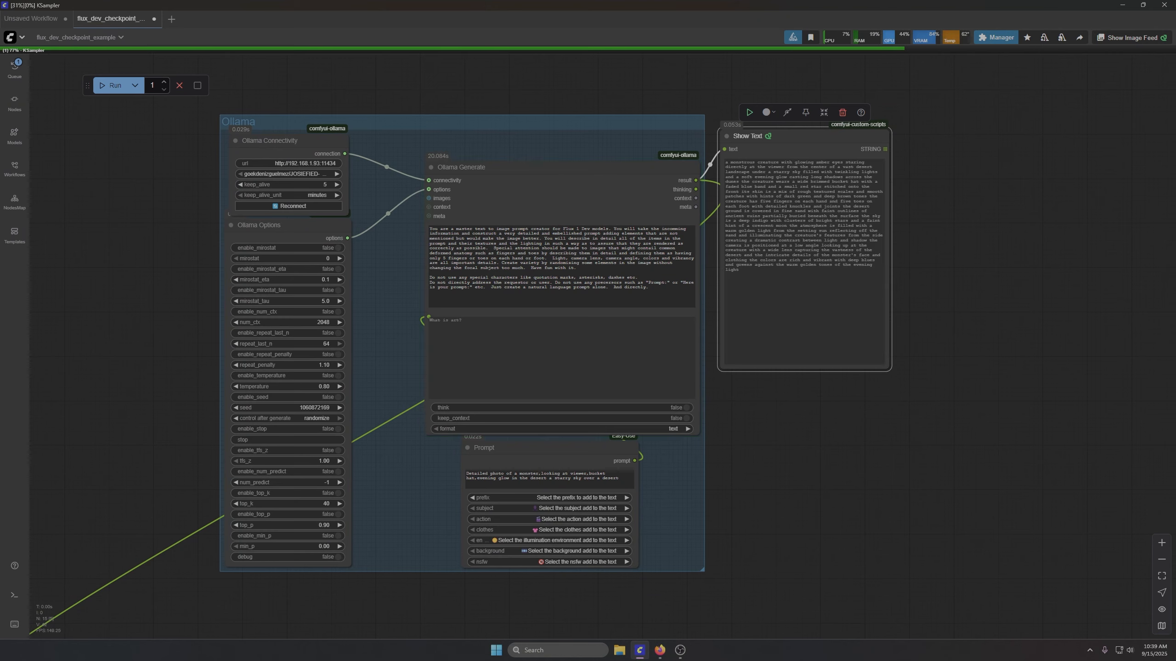
Step: Compare the short text in the Prompt node with the detailed prompt generated in the Show Text node
scroll(837, 180, "up", 7)
scroll(564, 305, "down", 10)
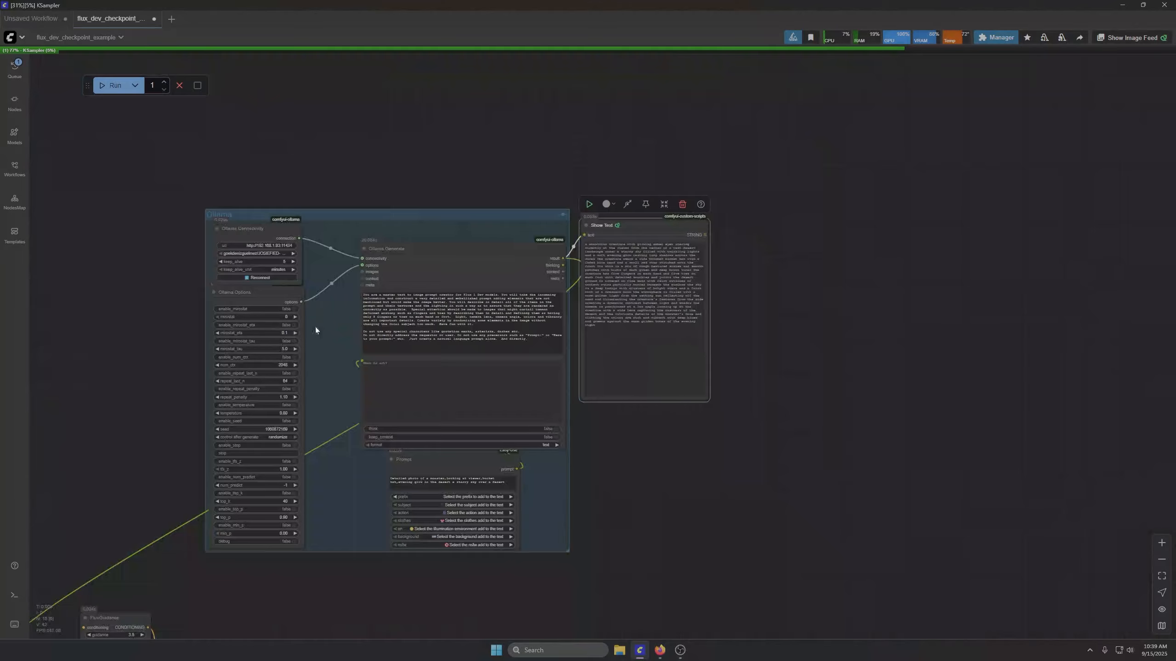
left_click_drag(590, 577, 667, 457)
scroll(509, 356, "up", 10)
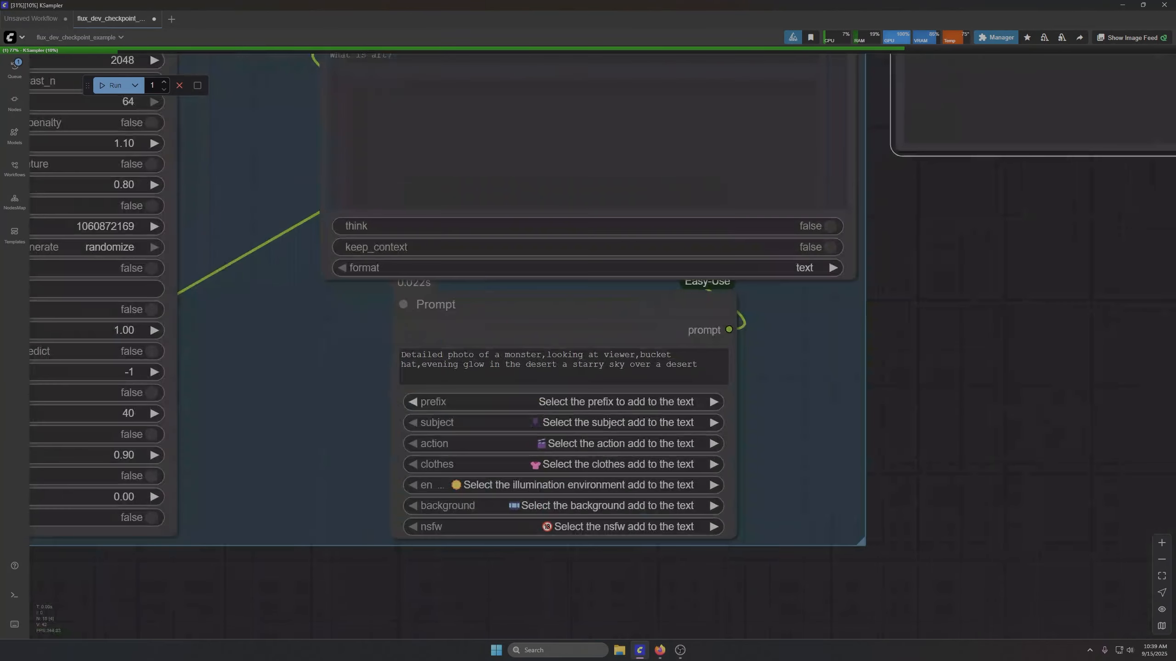
scroll(529, 369, "up", 4)
left_click_drag(775, 363, 342, 346)
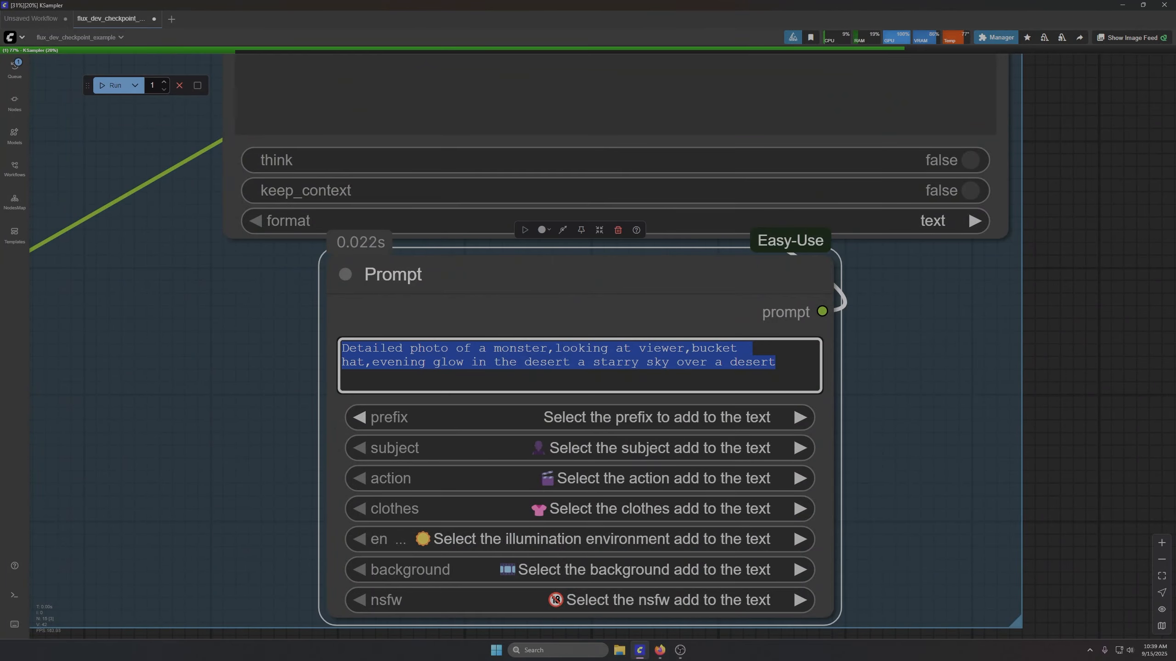
scroll(1006, 367, "down", 10)
left_click_drag(991, 355, 466, 615)
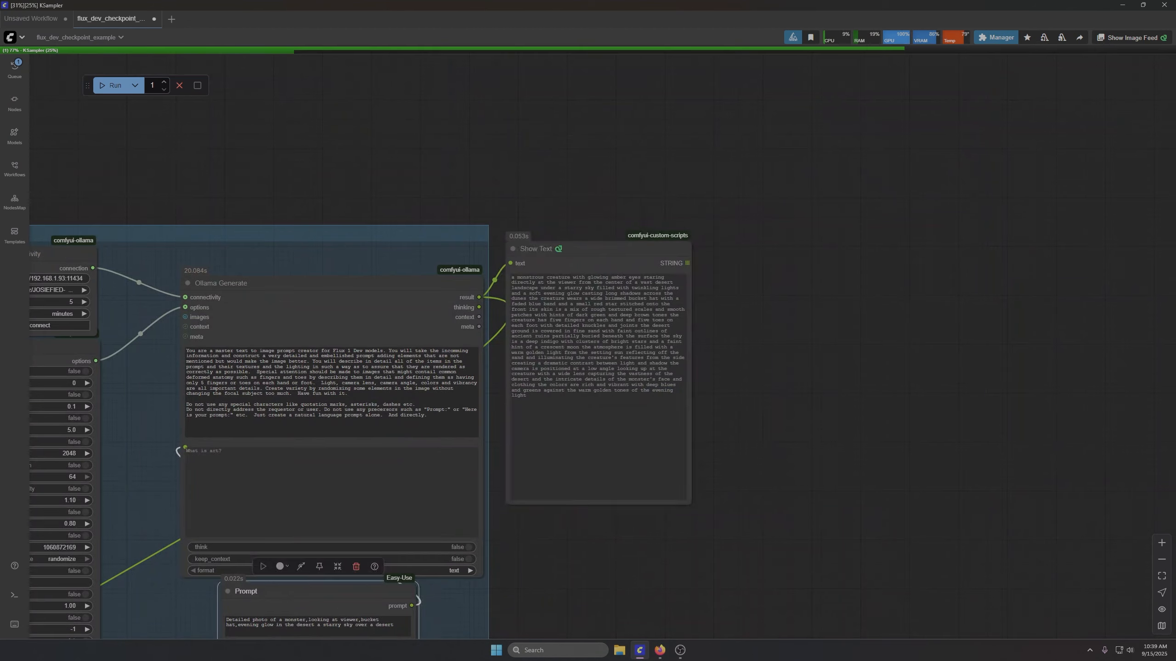
left_click_drag(537, 402, 511, 277)
scroll(671, 435, "up", 5)
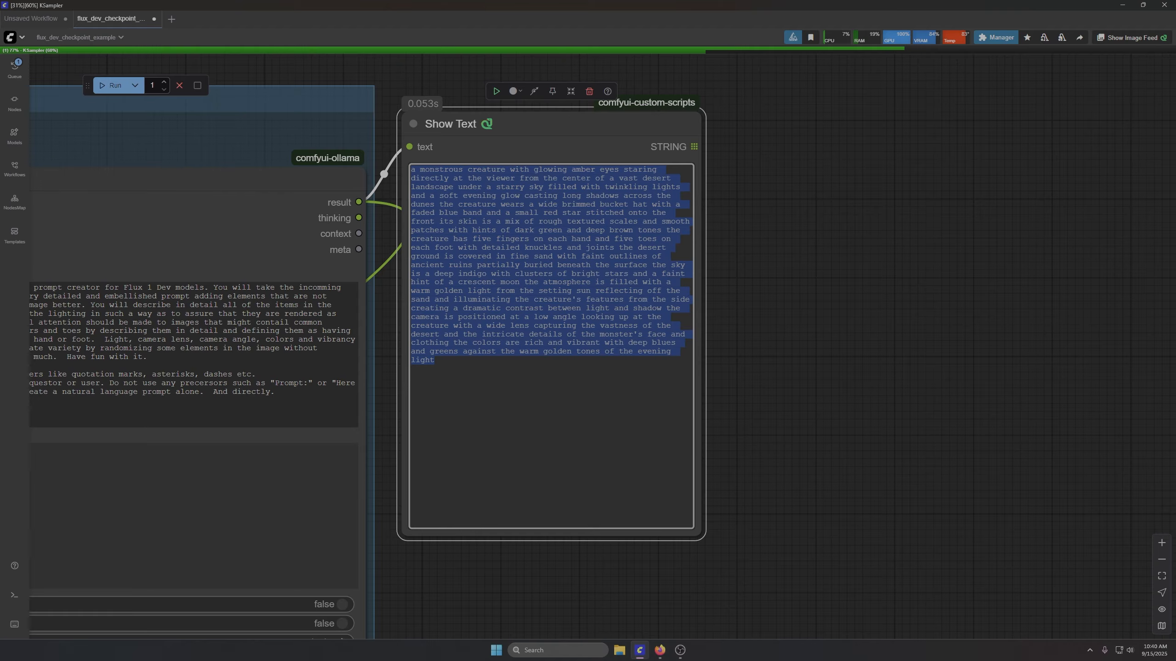
Step: Examine the image generated from the Ollama prompt in the Preview Image node
scroll(621, 417, "down", 10)
left_click_drag(755, 530, 844, 198)
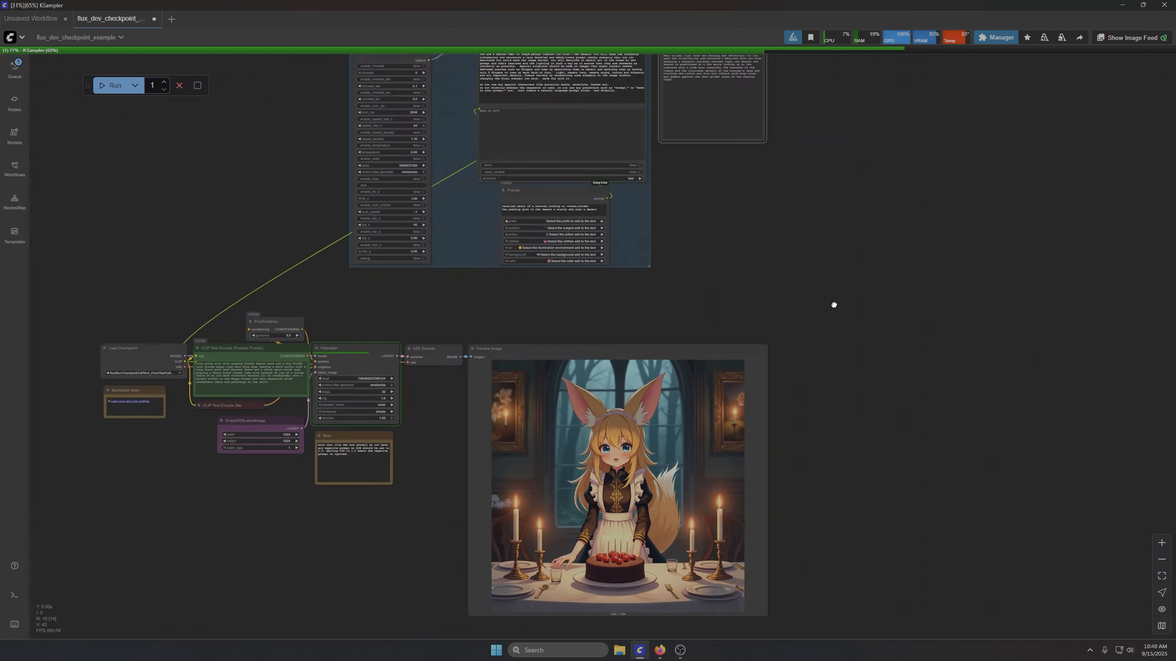
left_click_drag(834, 305, 871, 214)
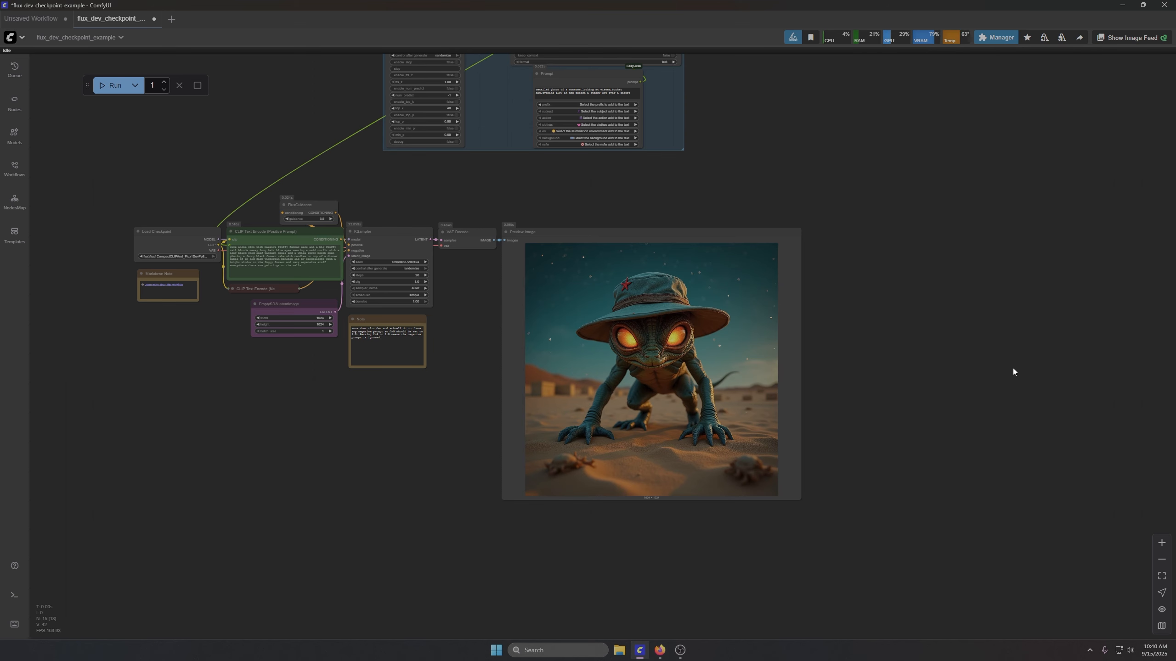
mouse_move(572, 366)
left_mouse_down()
mouse_move(709, 360)
mouse_move(577, 363)
left_mouse_up()
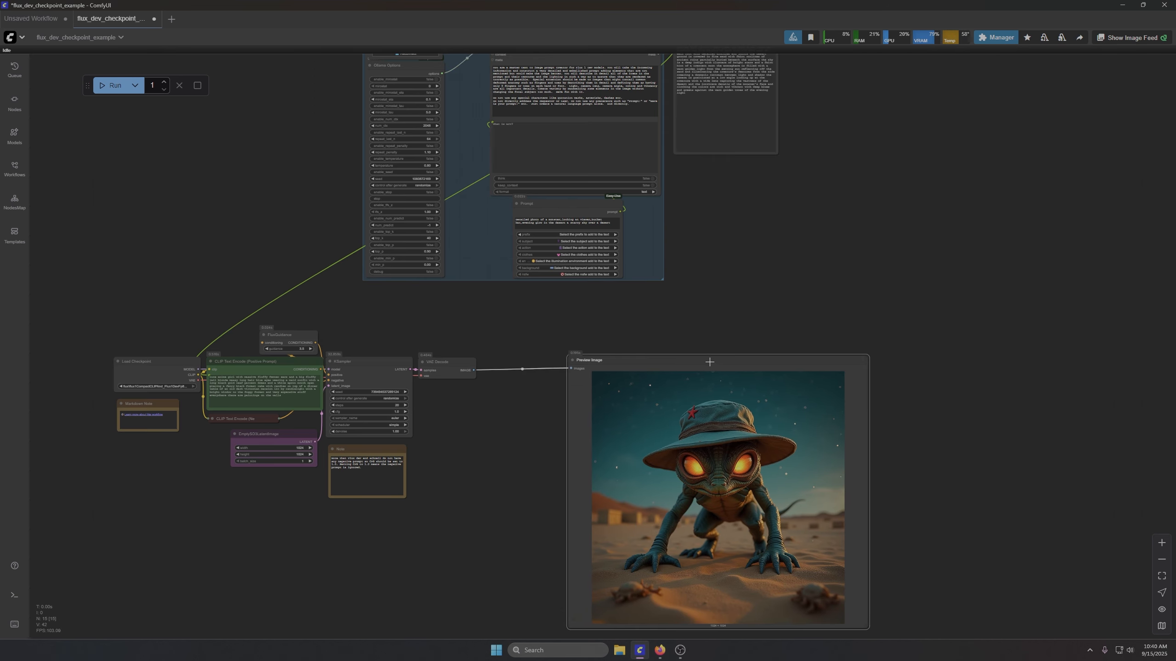
Step: Set the run count to 4 and queue the workflow
left_click(164, 83)
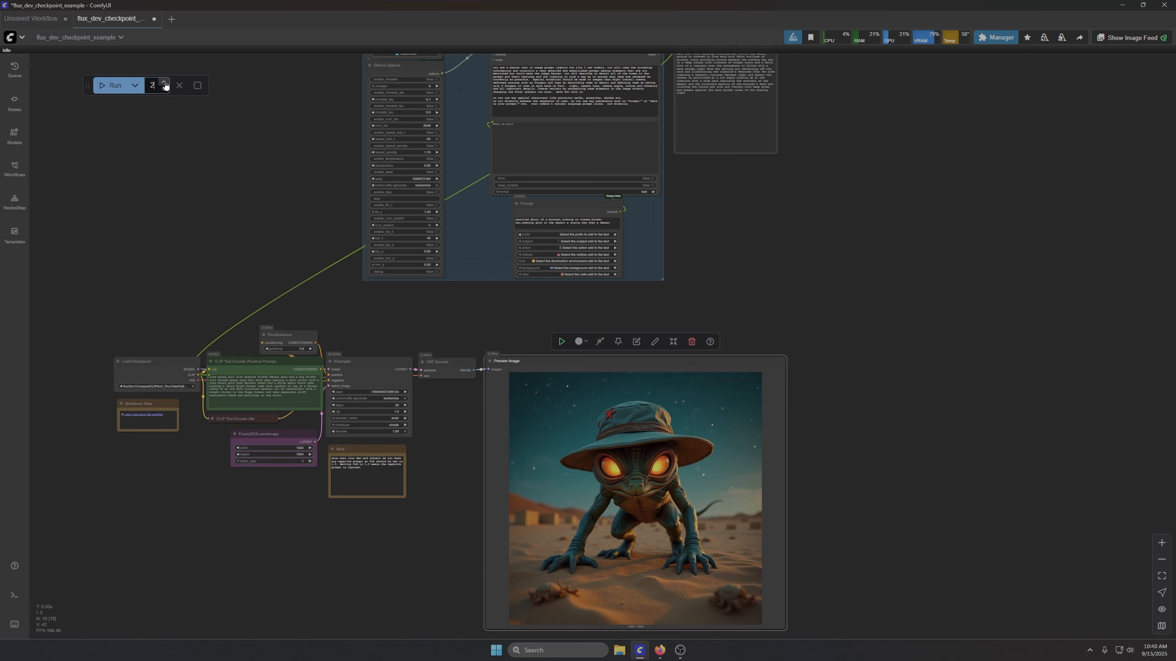
left_click(165, 83)
left_click(165, 83)
scroll(232, 235, "down", 1)
scroll(230, 234, "up", 2)
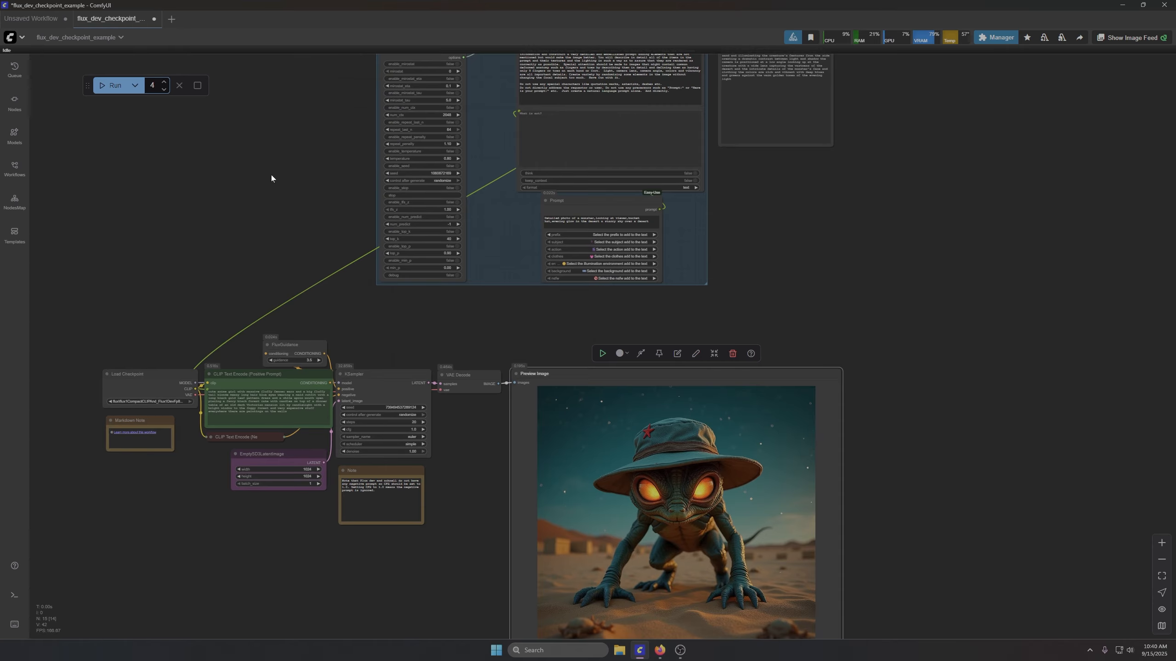
left_click_drag(271, 176, 182, 305)
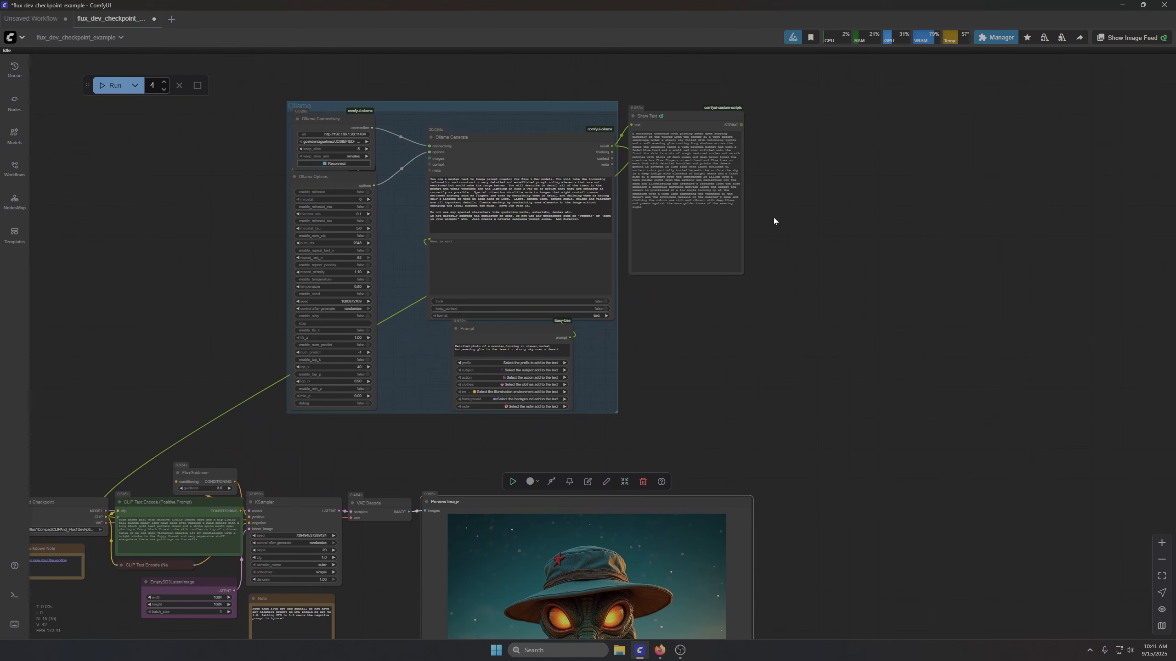
left_click_drag(672, 217, 670, 134)
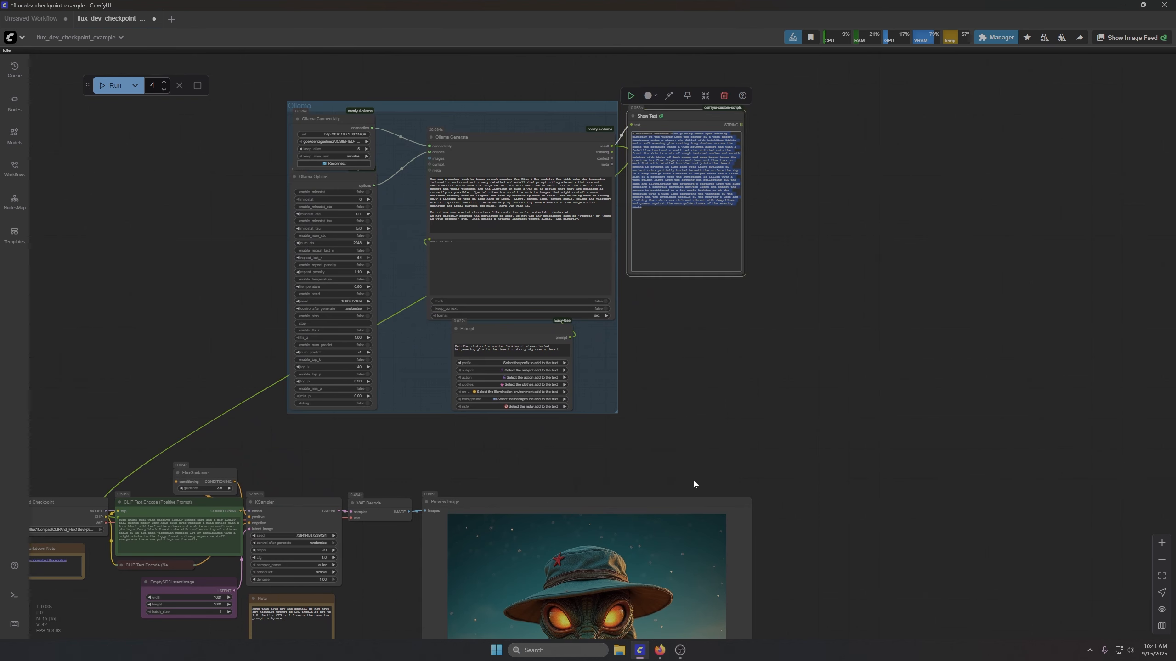
scroll(693, 481, "down", 5)
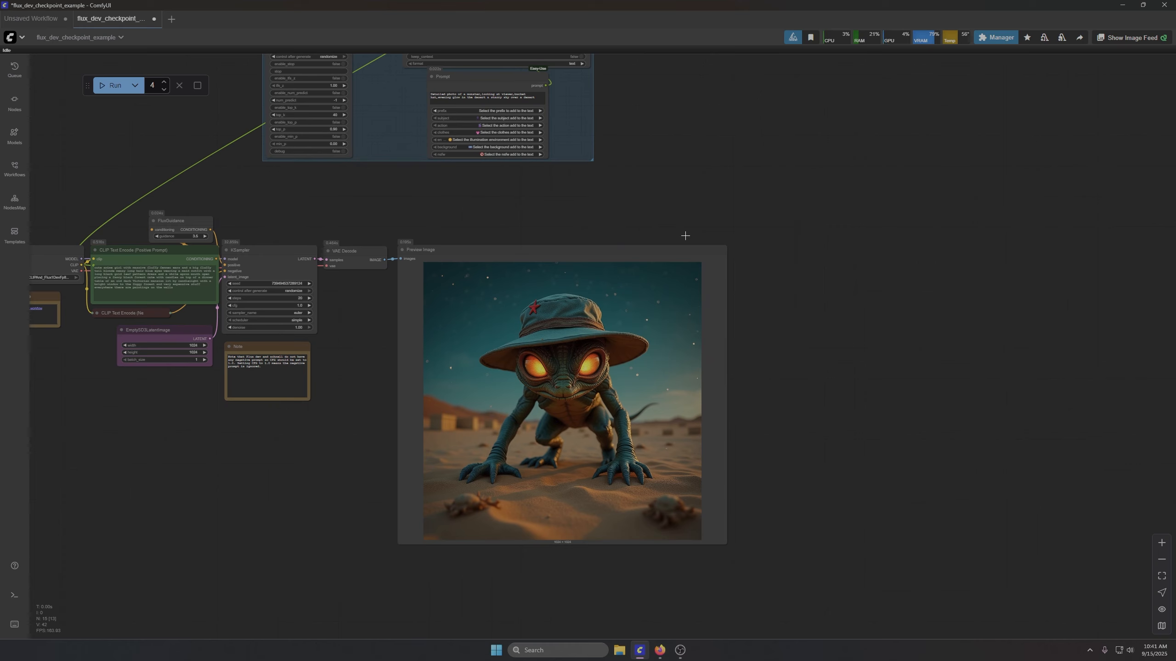
left_click(112, 86)
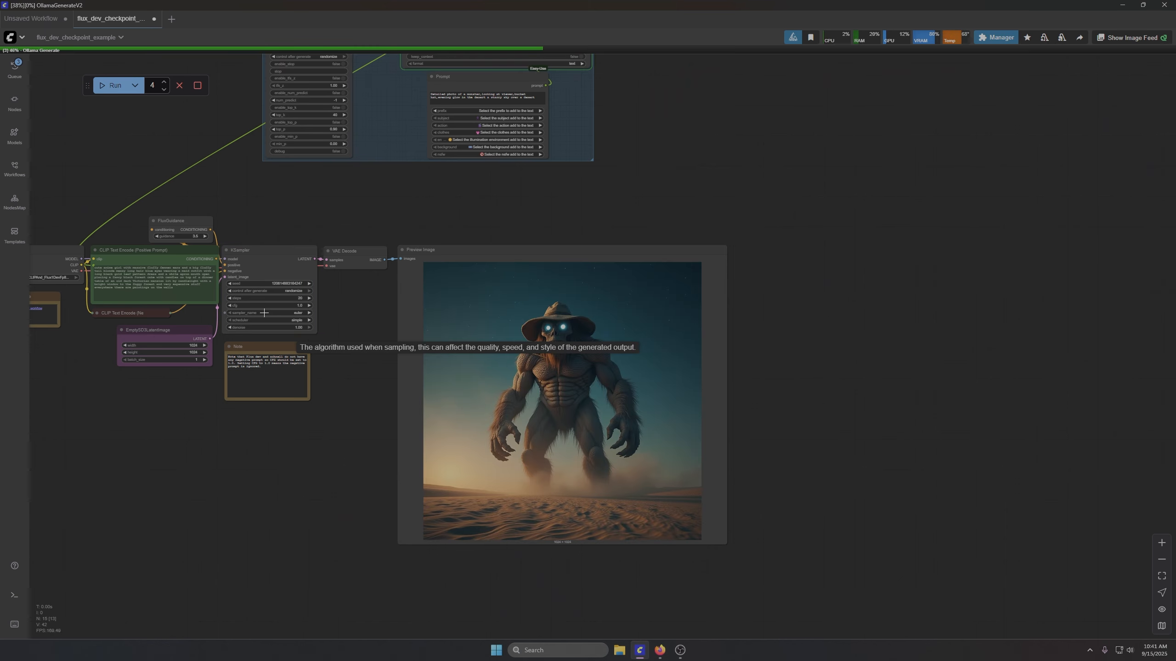
Step: Read the newly generated prompt in the Show Text node and check the resulting image in the Preview Image node
left_click_drag(805, 85, 746, 331)
scroll(746, 331, "down", 3)
scroll(645, 190, "up", 13)
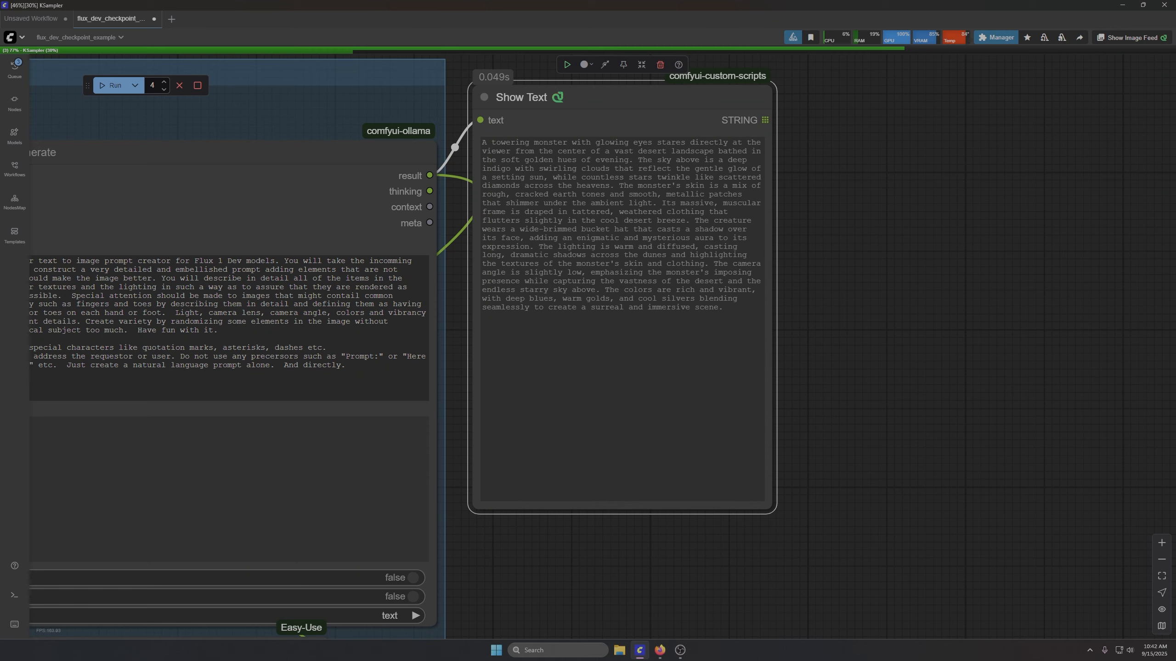
scroll(861, 376, "down", 4)
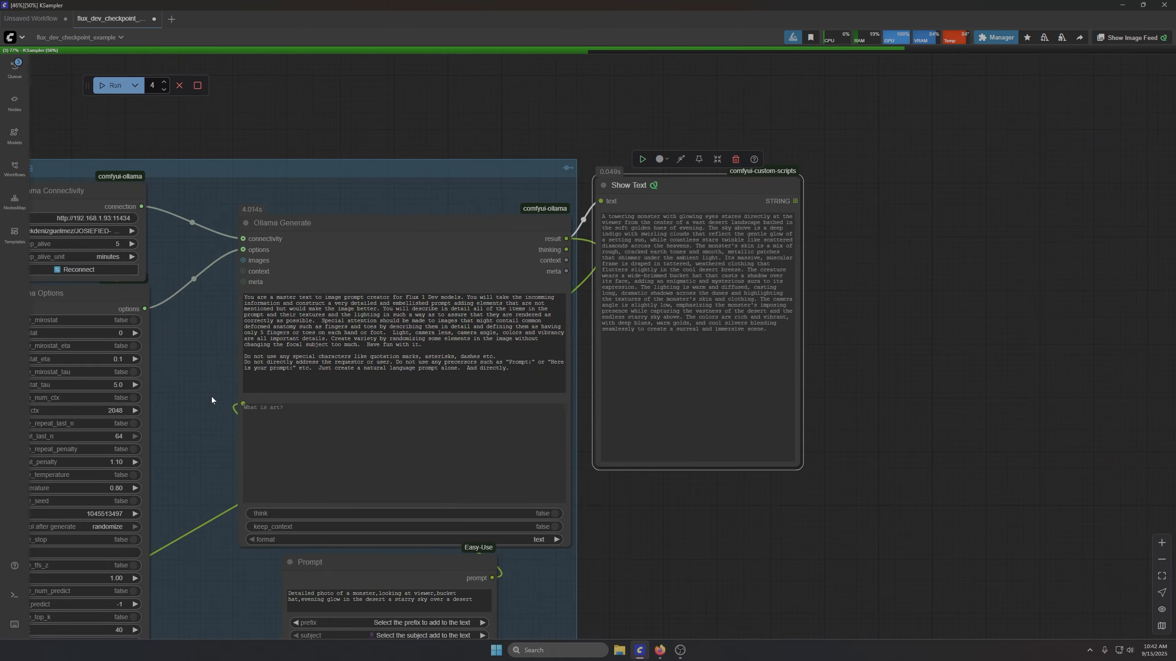
scroll(742, 546, "down", 4)
left_click_drag(743, 546, 925, 220)
scroll(919, 470, "down", 1)
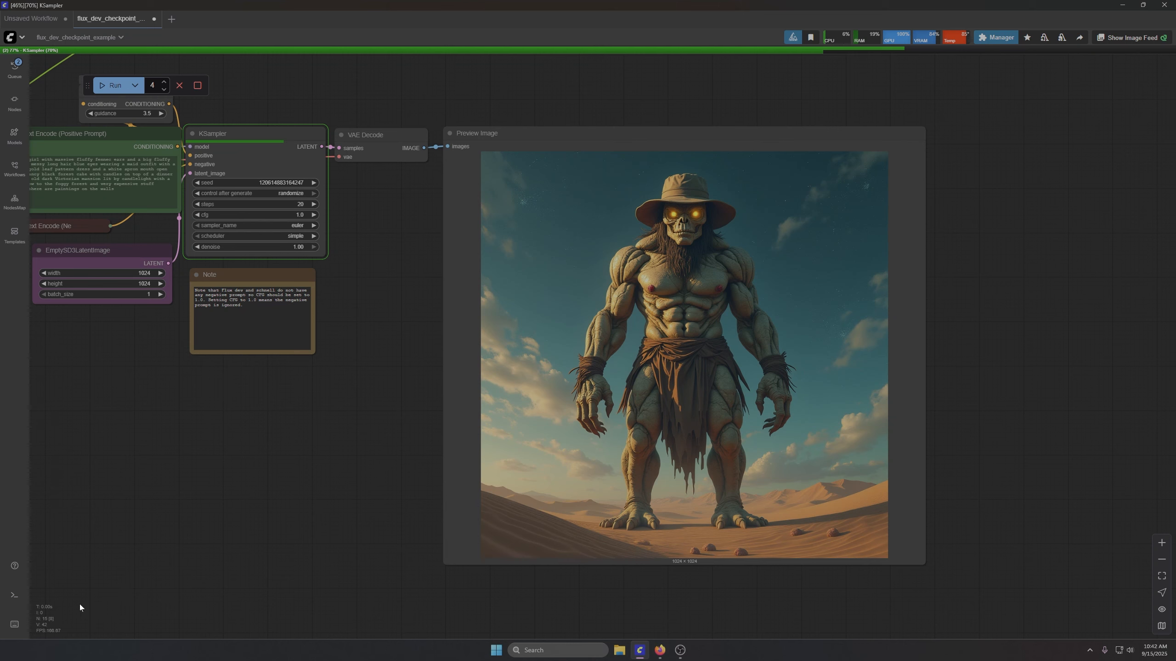
Step: Open the server logs to check the execution time of each queued prompt alongside the final image
left_click(15, 596)
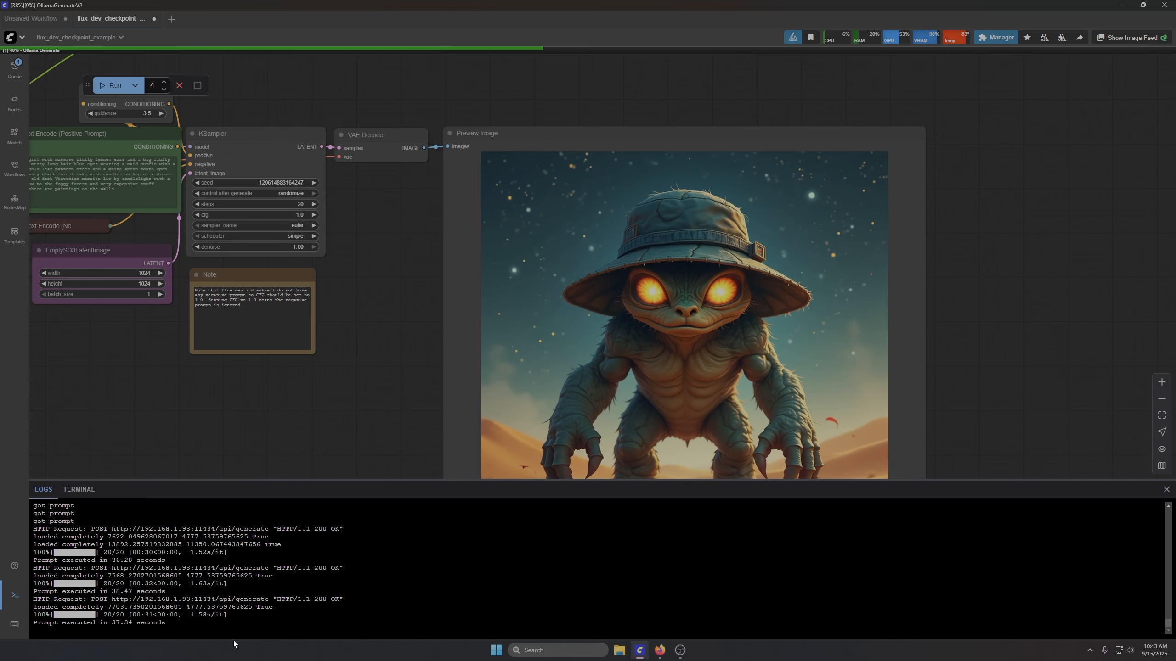
scroll(346, 296, "down", 3)
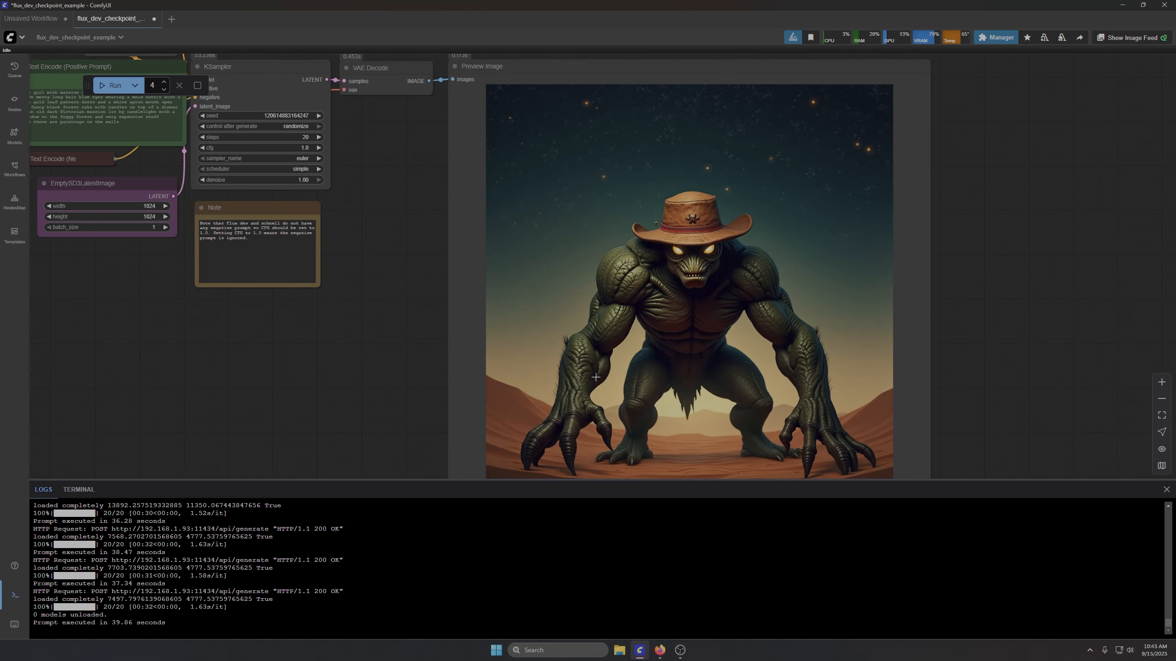
scroll(595, 377, "down", 5)
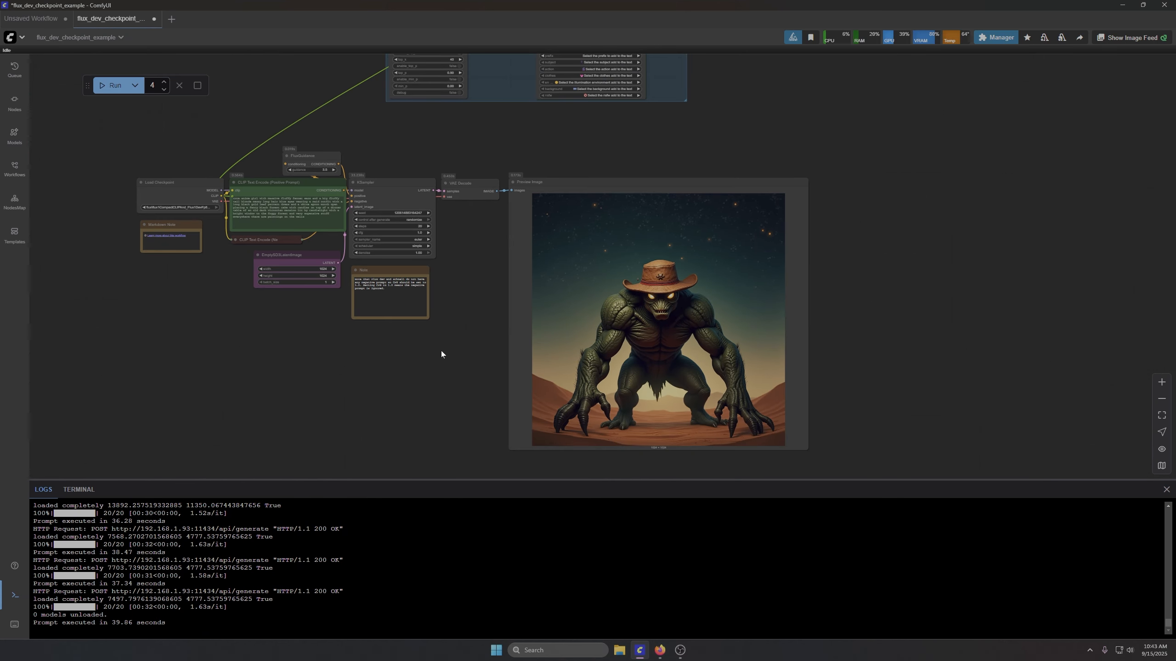
Step: Examine the generated prompt in the Show Text node and compare it with the Ollama settings and the previewed image
left_click_drag(437, 358, 431, 551)
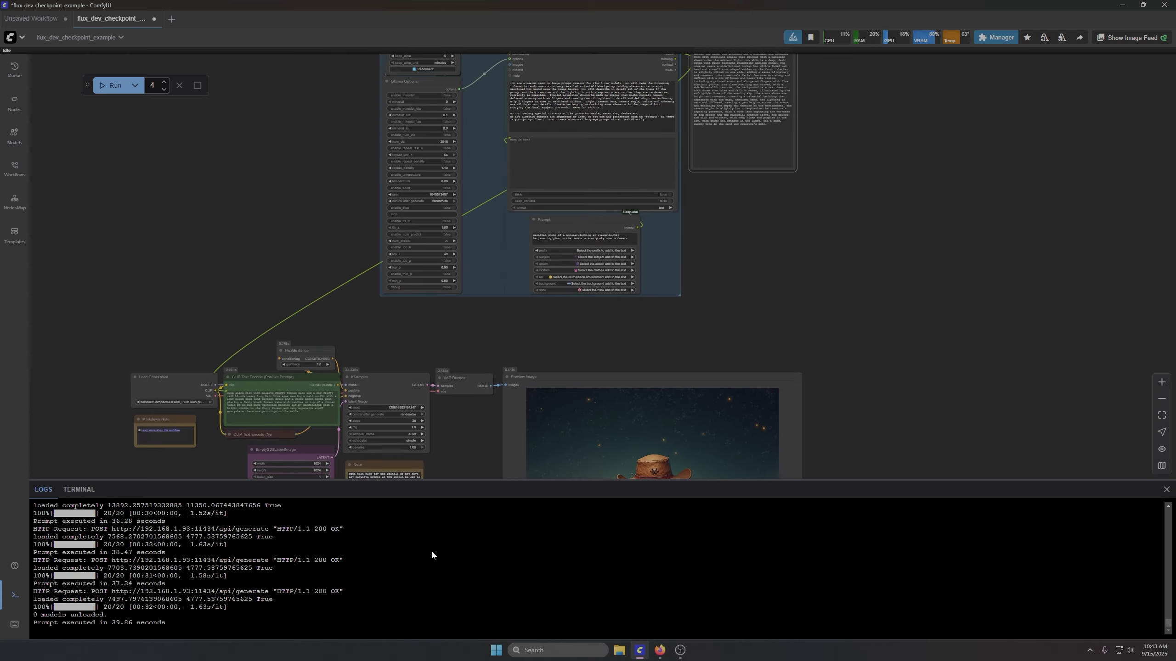
scroll(809, 281, "up", 9)
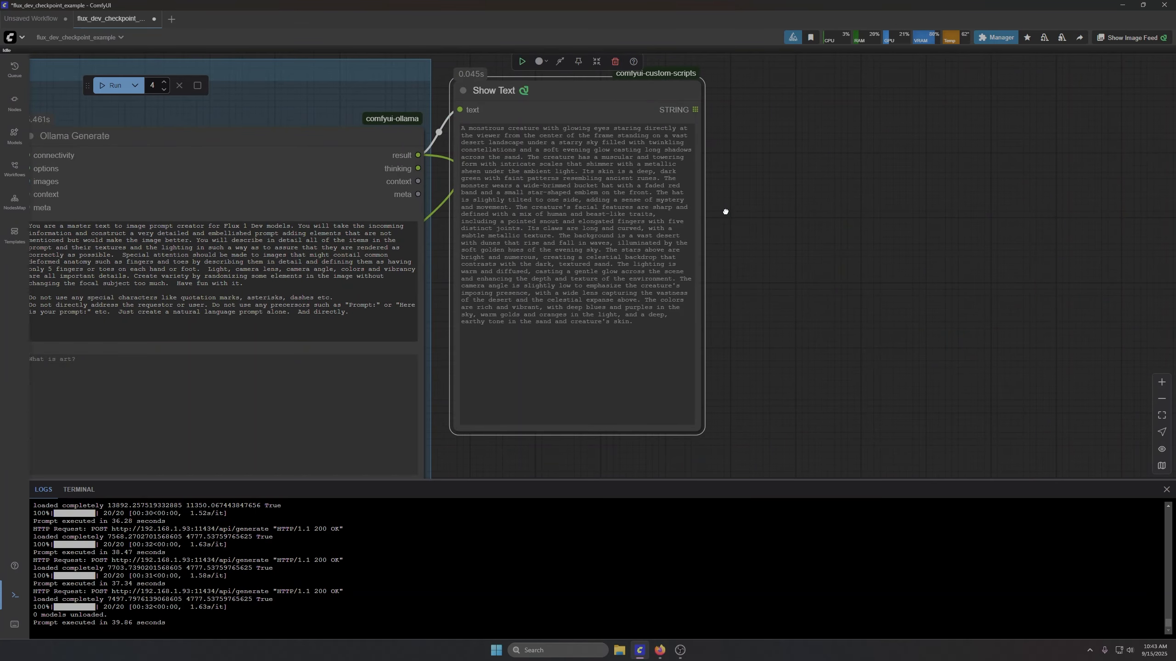
key("ctrl+a")
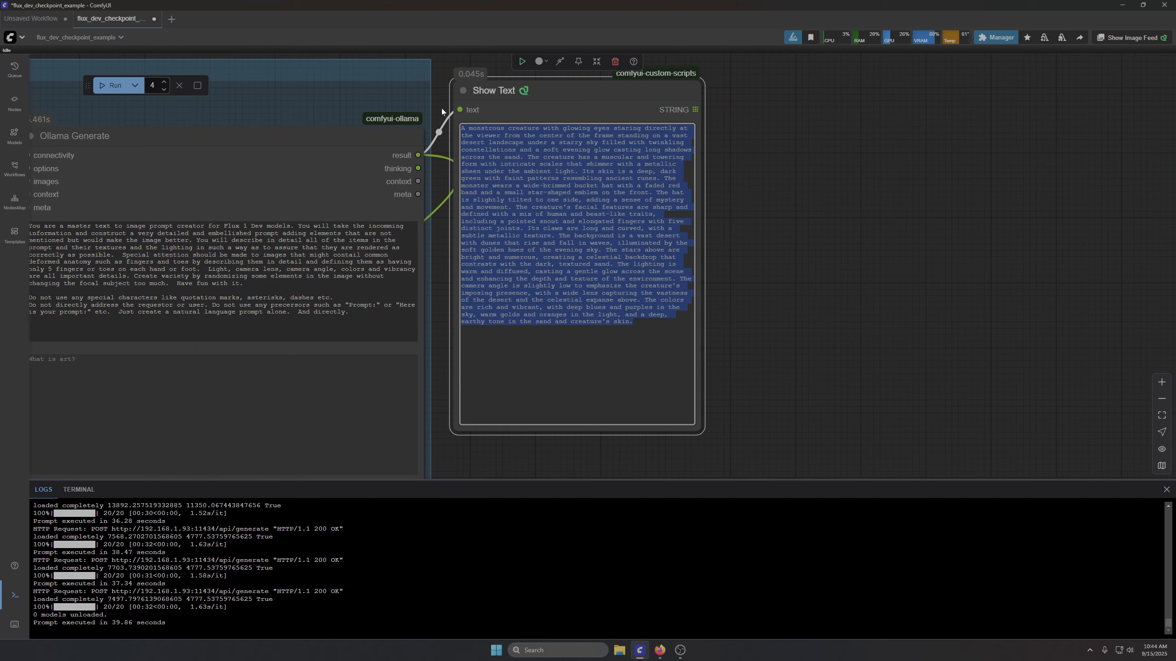
scroll(730, 348, "down", 3)
scroll(430, 376, "down", 2)
left_click_drag(716, 425, 864, 206)
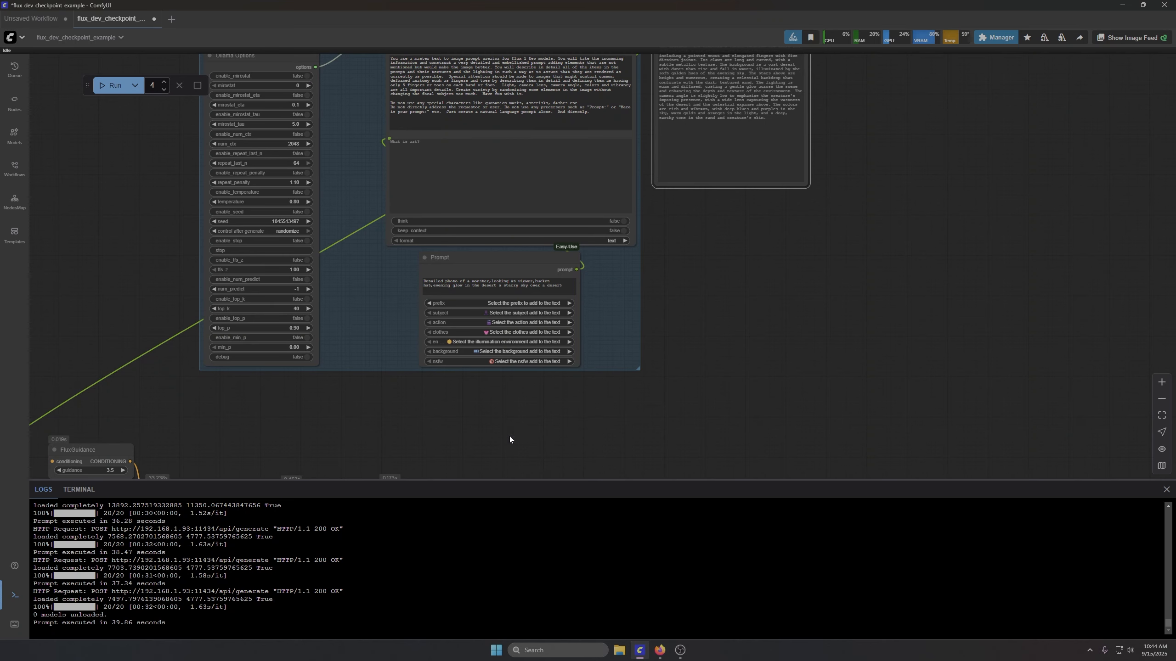
scroll(555, 417, "down", 7)
left_click_drag(693, 305, 661, 179)
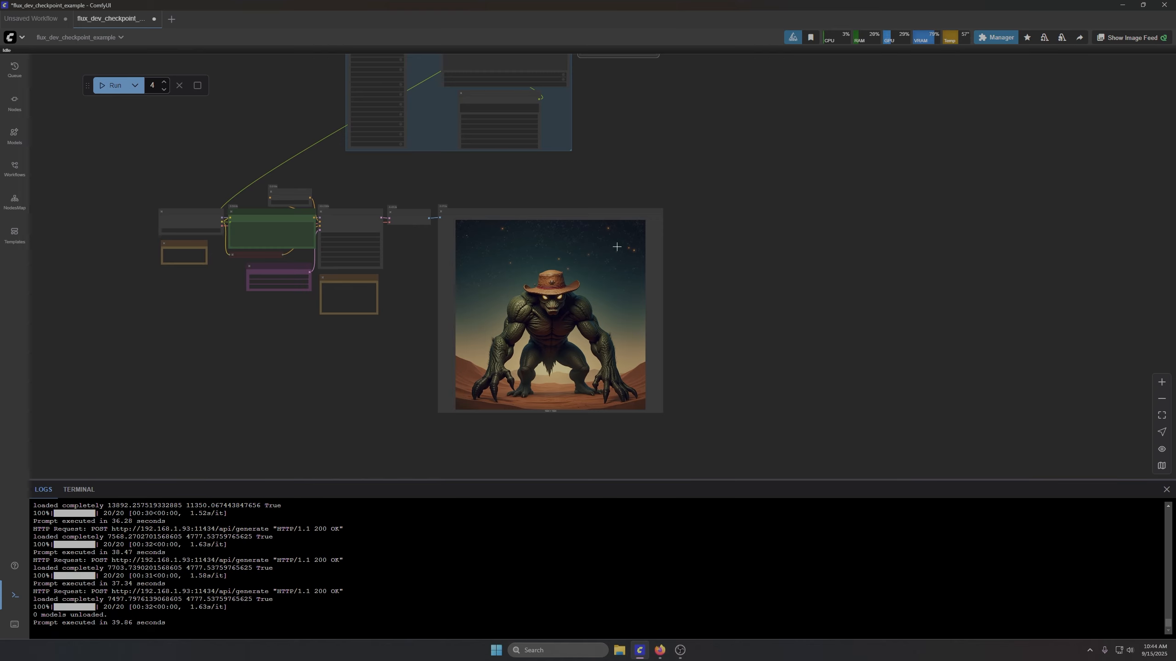
scroll(677, 258, "down", 4)
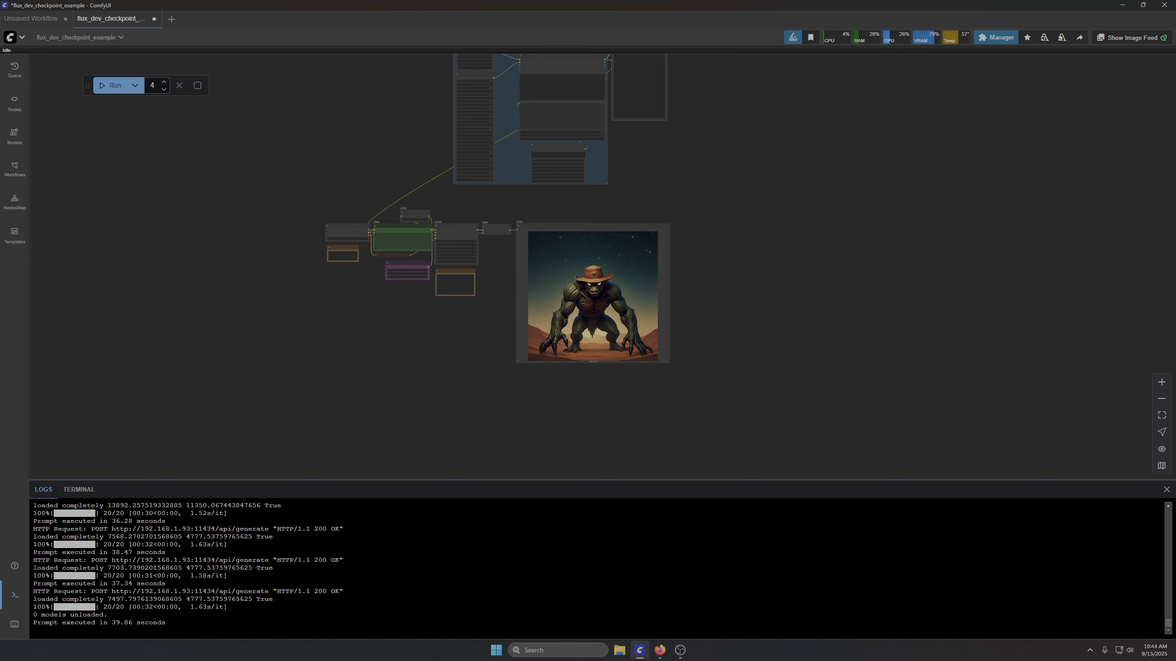
Step: Search the node library for kraken and add a Kraken LoRA Loader (3) node to the empty canvas area
double_click(839, 330)
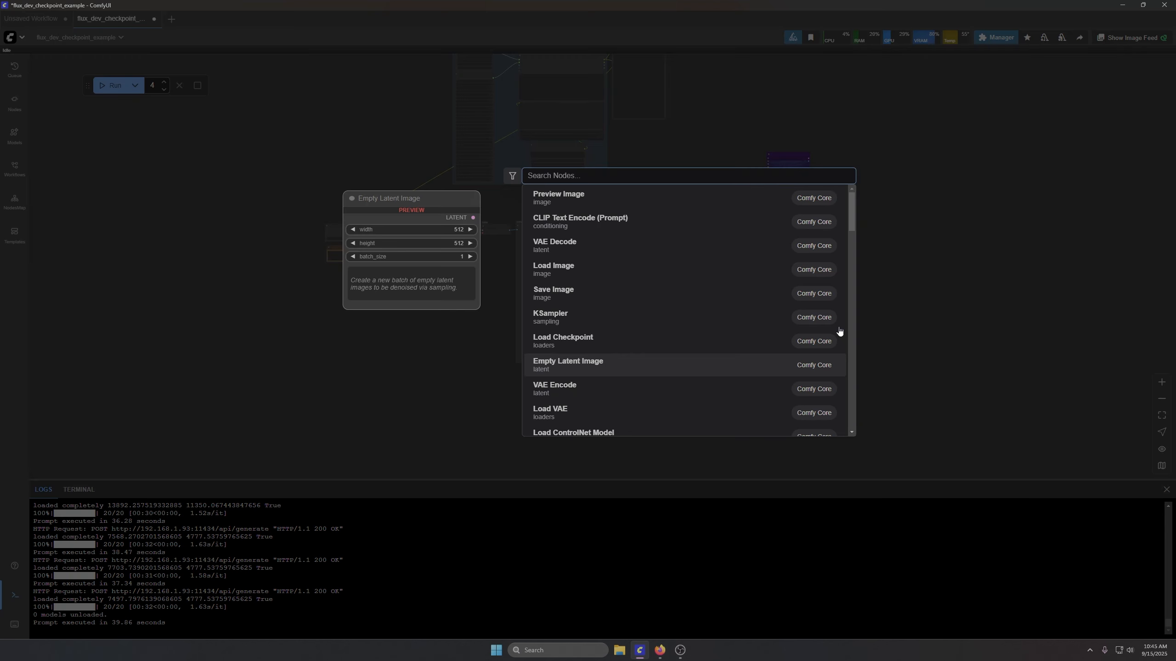
type("kraken")
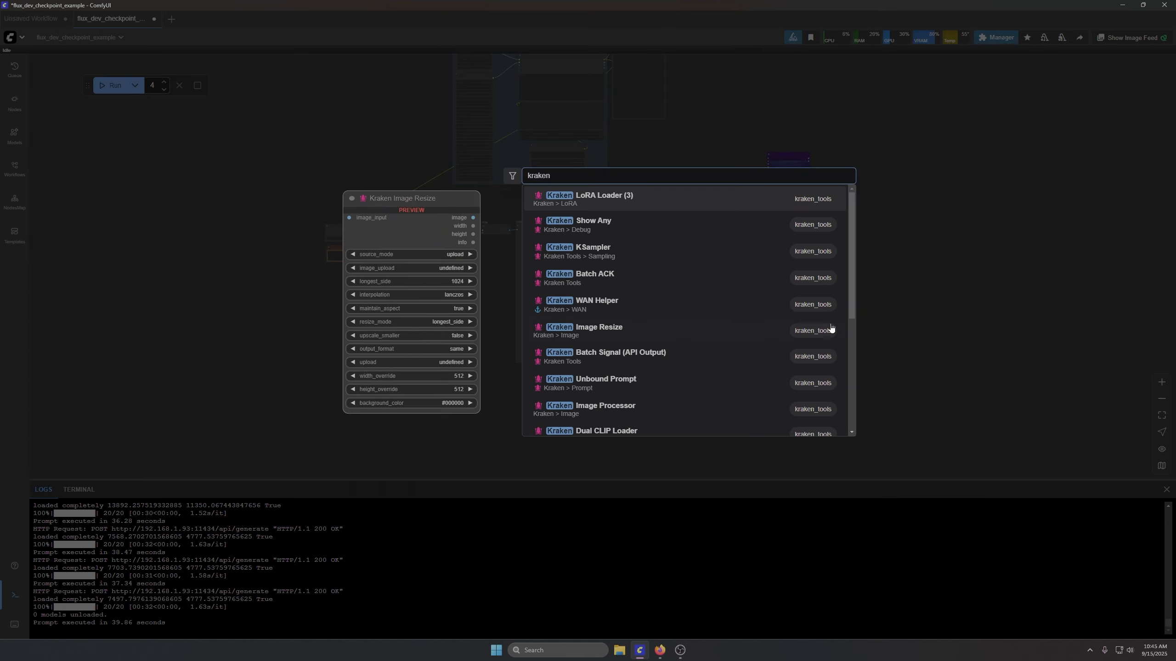
left_click(617, 198)
Step: Add a Kraken Unbound Prompt node between the preview image and the Kraken LoRA Loader node
double_click(753, 306)
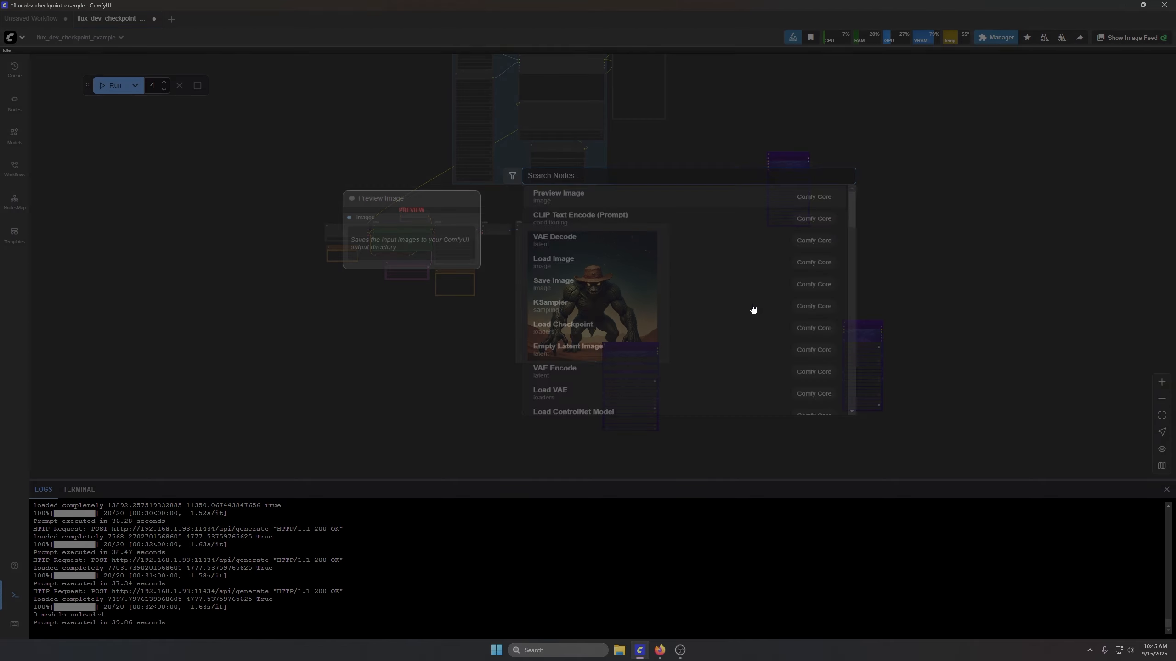
type("kraken")
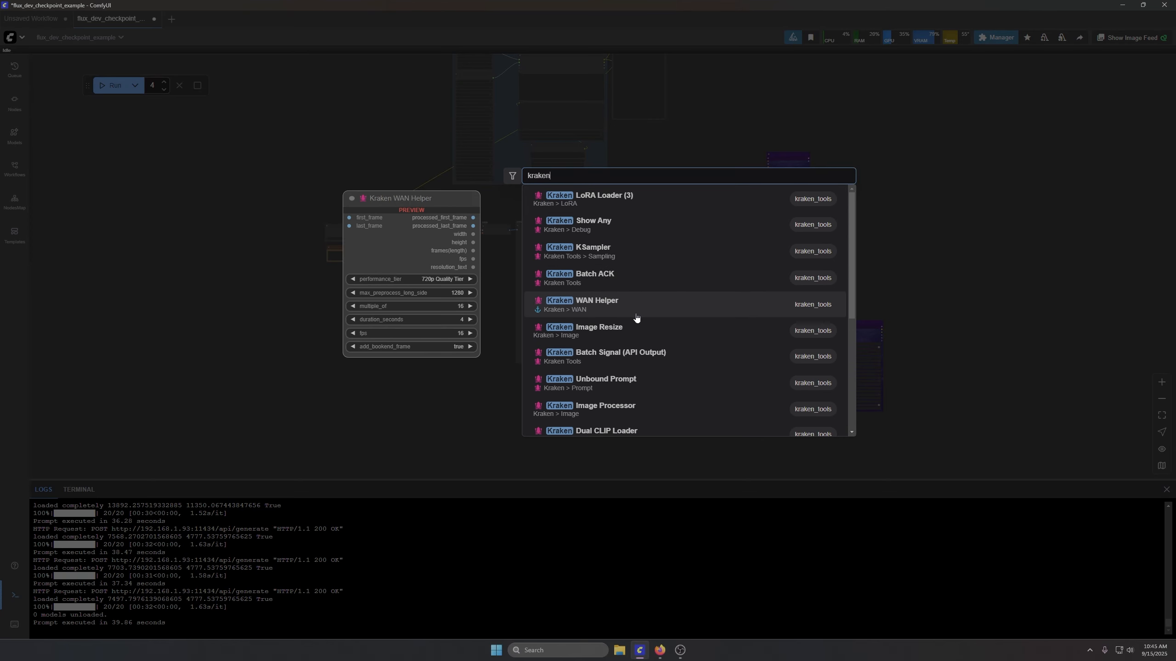
scroll(637, 322, "down", 1)
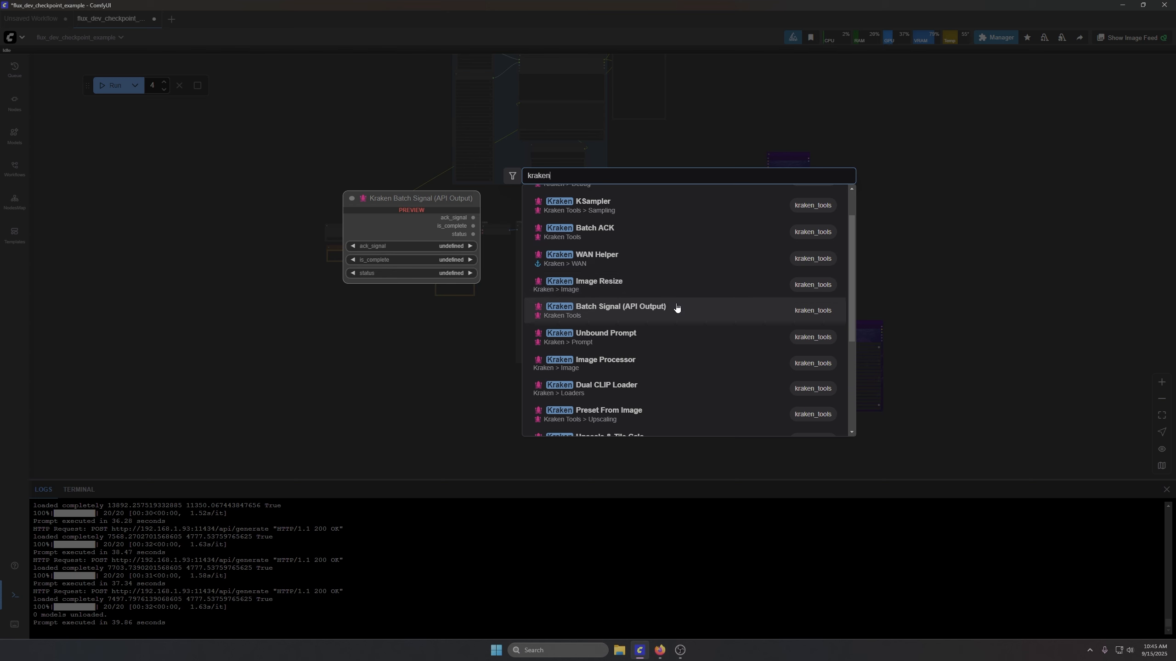
scroll(680, 313, "down", 1)
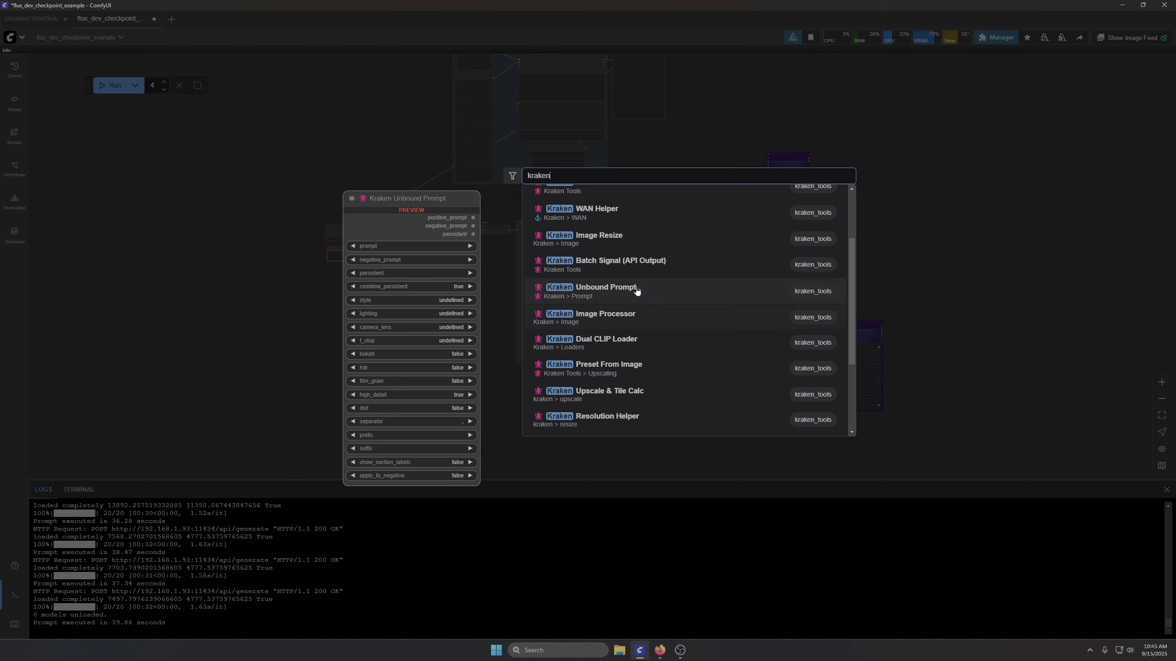
key("Escape")
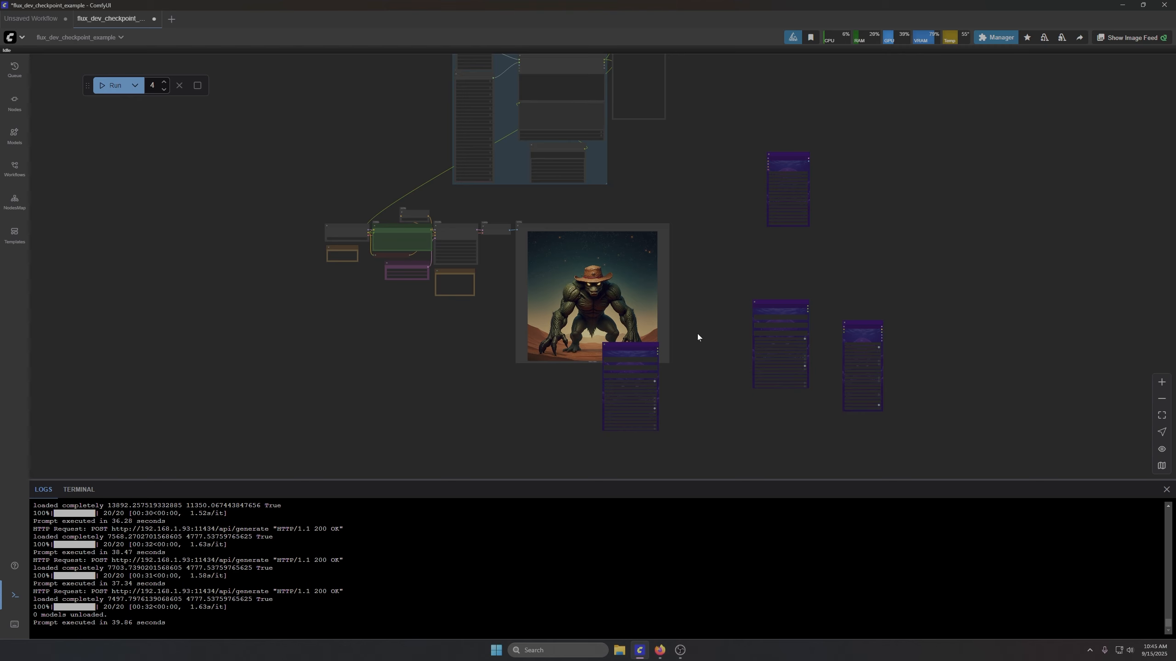
Step: Find the Kraken Checkpoint Loader in the node search and add it beside the Kraken Unbound Prompt node
scroll(693, 343, "up", 5)
scroll(692, 344, "down", 4)
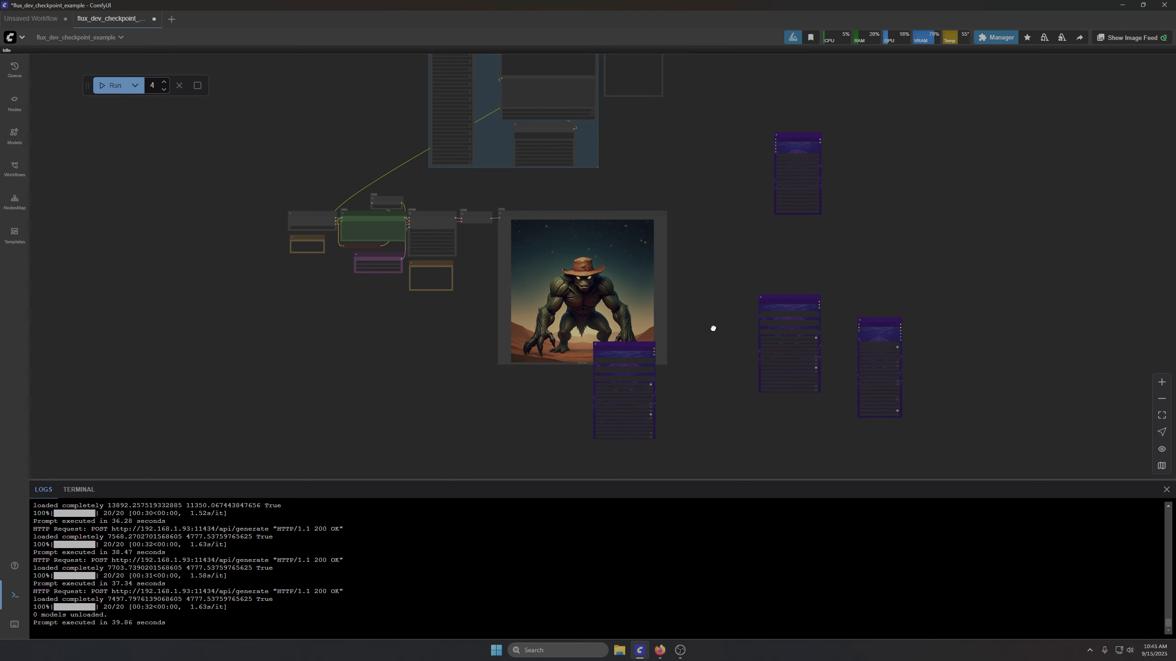
double_click(711, 329)
type("kraken")
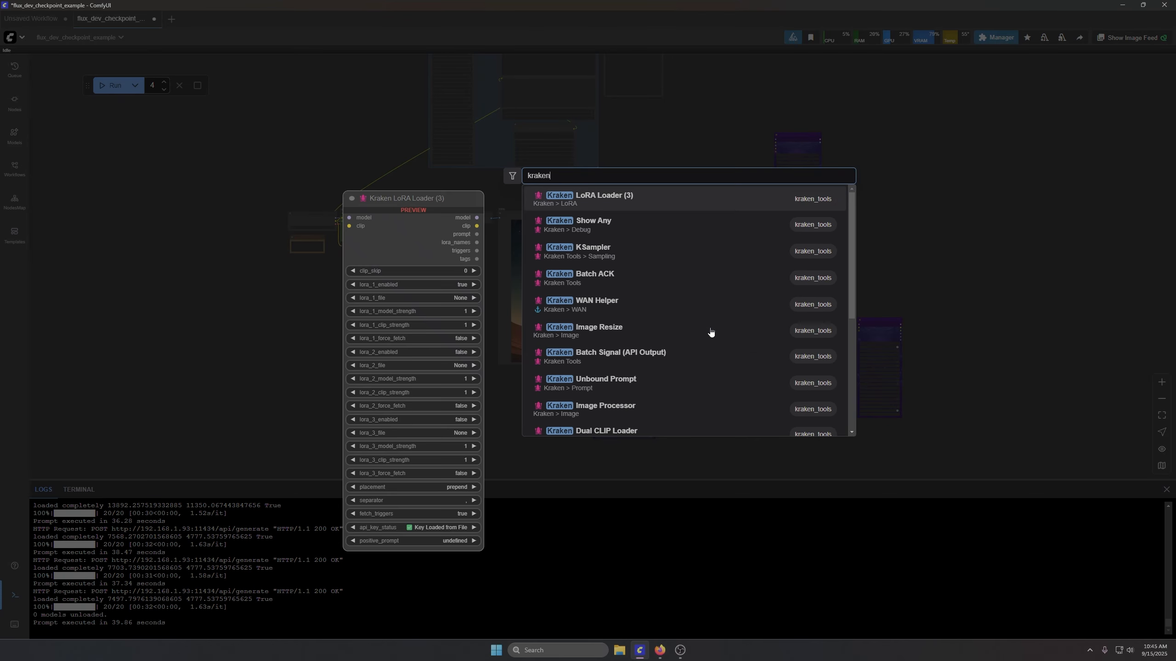
scroll(710, 332, "down", 2)
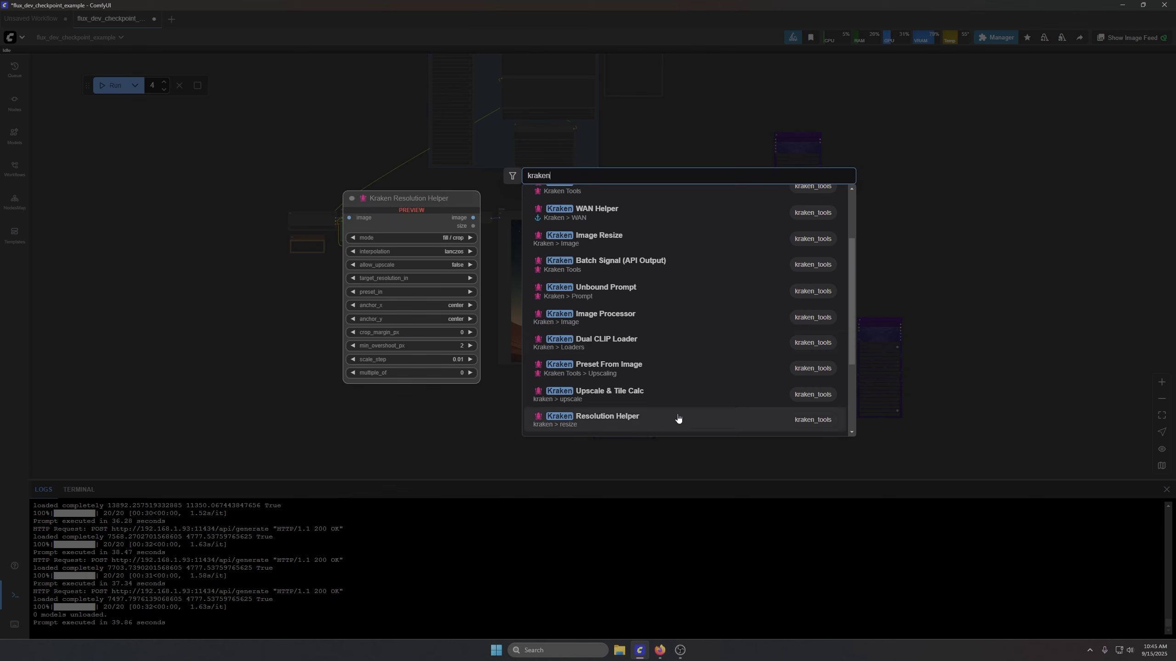
scroll(610, 387, "down", 2)
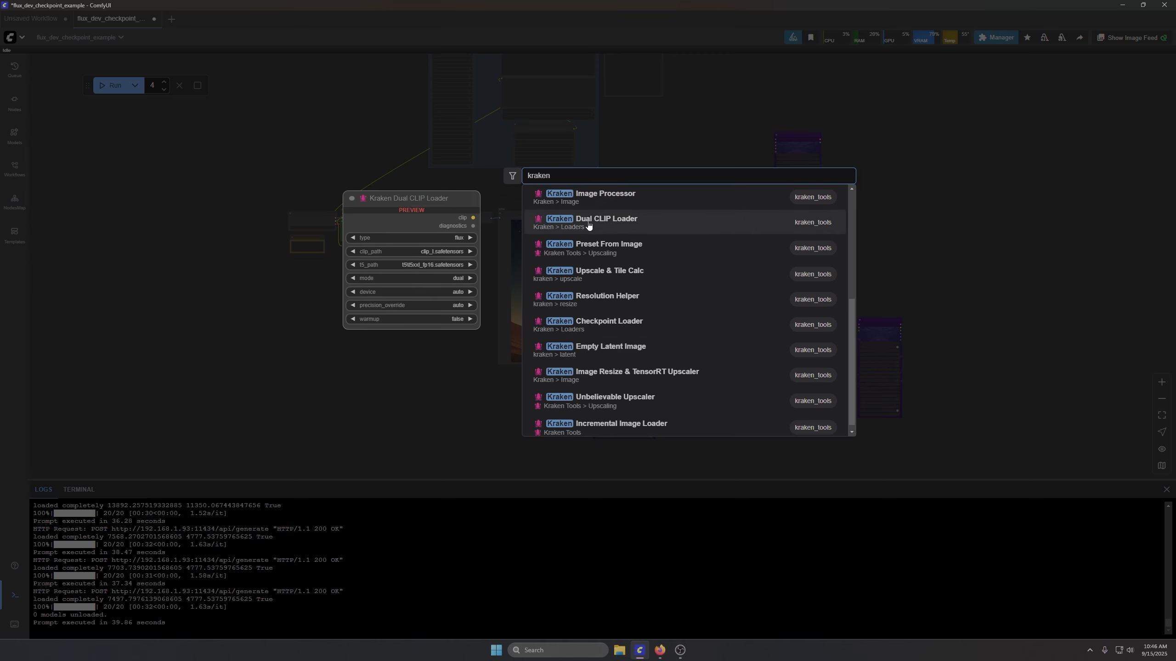
left_click(608, 329)
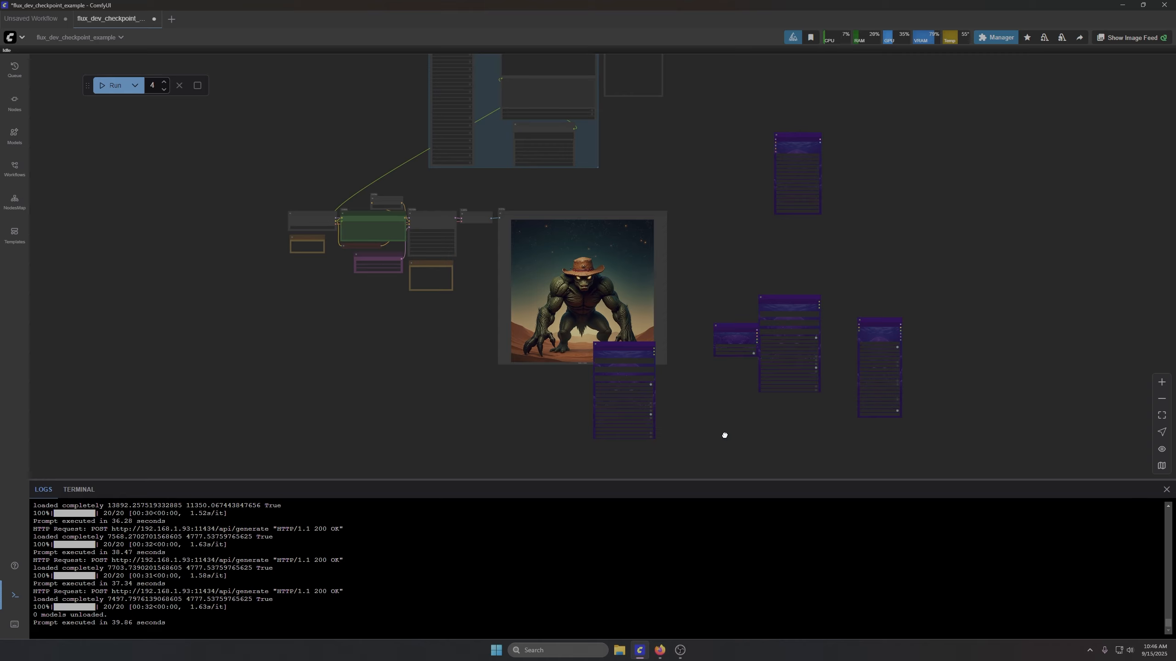
Step: Add a Kraken Image Resize & TensorRT Upscaler node below the other Kraken nodes
double_click(724, 435)
type("kraken")
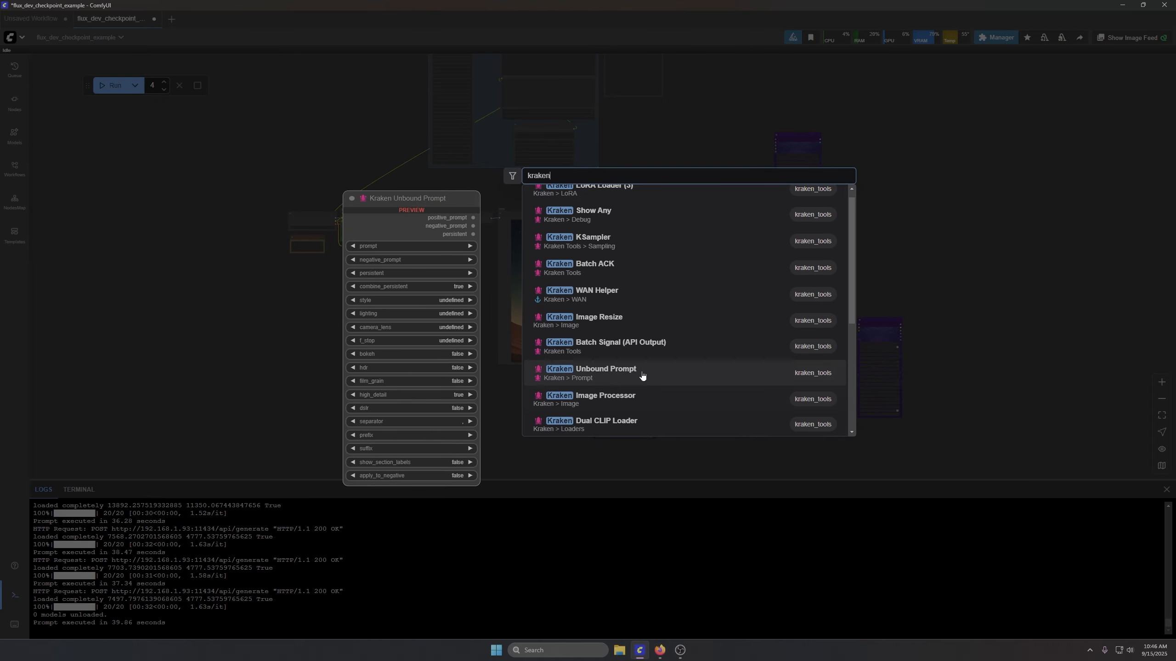
scroll(644, 375, "down", 5)
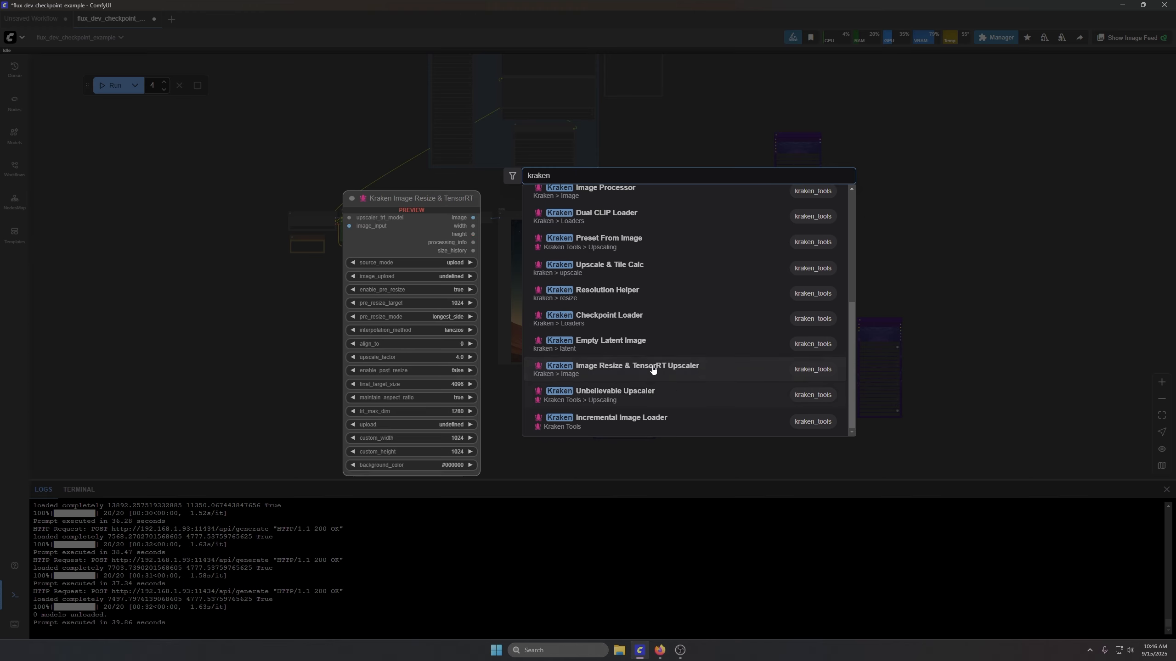
left_click(652, 369)
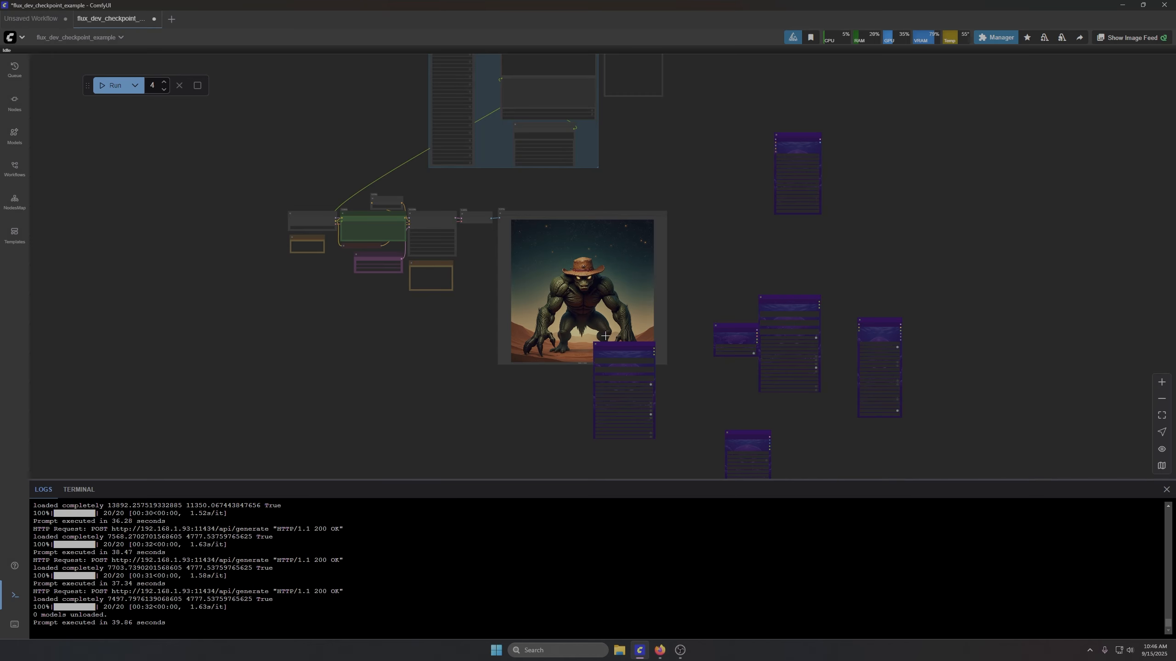
Step: Move the Kraken Unbound Prompt node that overlaps the preview image next to the Ollama group and enlarge it
scroll(621, 393, "up", 10)
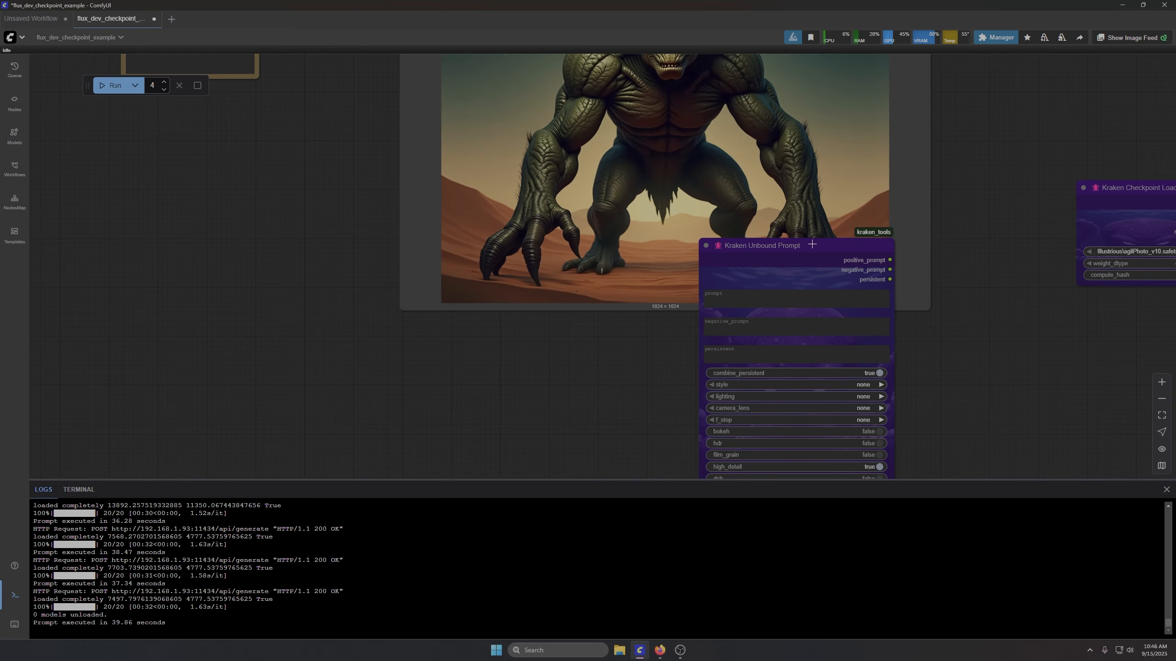
left_click_drag(812, 244, 214, 165)
left_click_drag(365, 162, 713, 233)
scroll(579, 330, "down", 3)
left_click_drag(679, 271, 606, 367)
scroll(490, 278, "down", 5)
left_click_drag(525, 352, 538, 73)
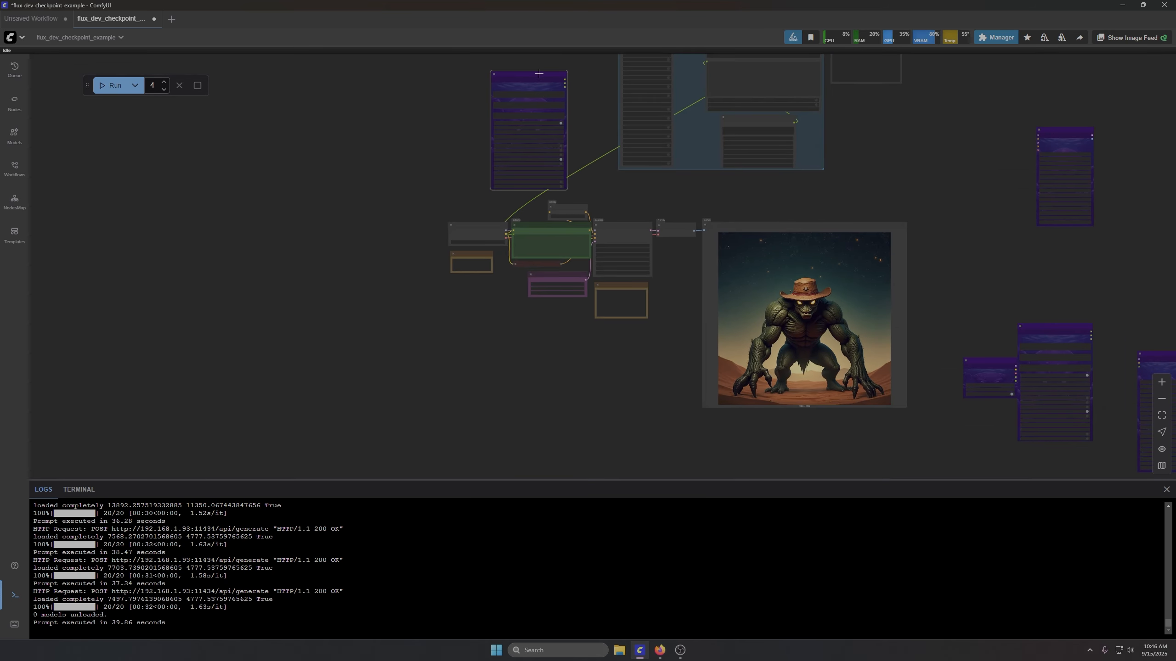
left_click_drag(590, 117, 602, 279)
scroll(592, 300, "up", 4)
left_click_drag(509, 199, 501, 87)
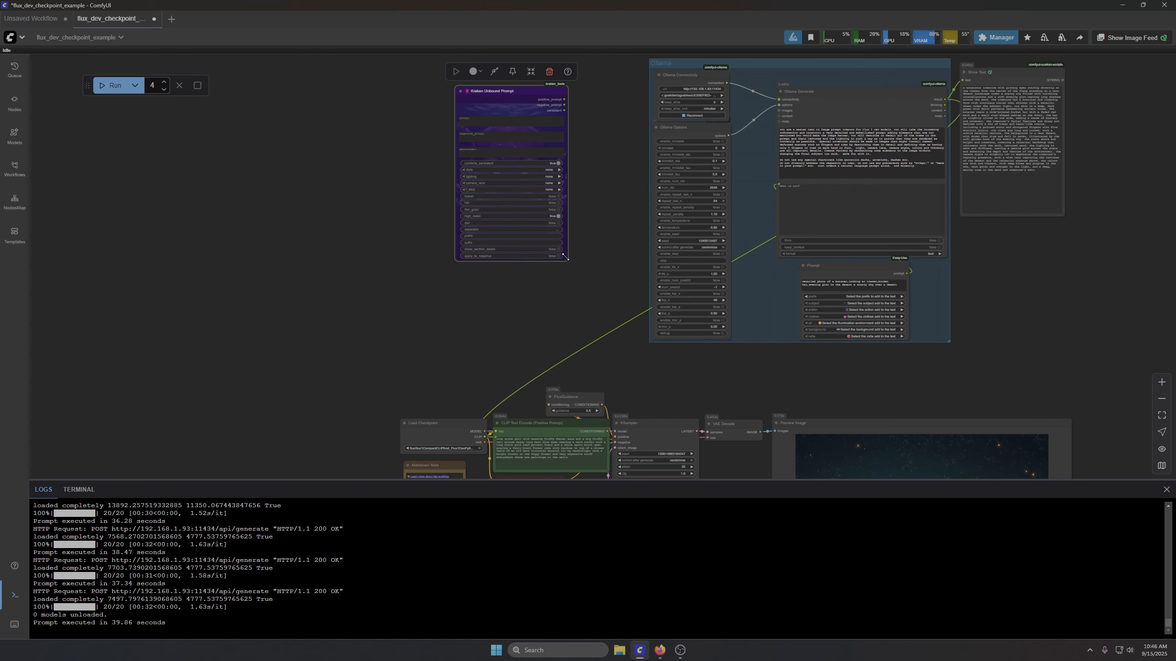
left_click_drag(567, 259, 620, 374)
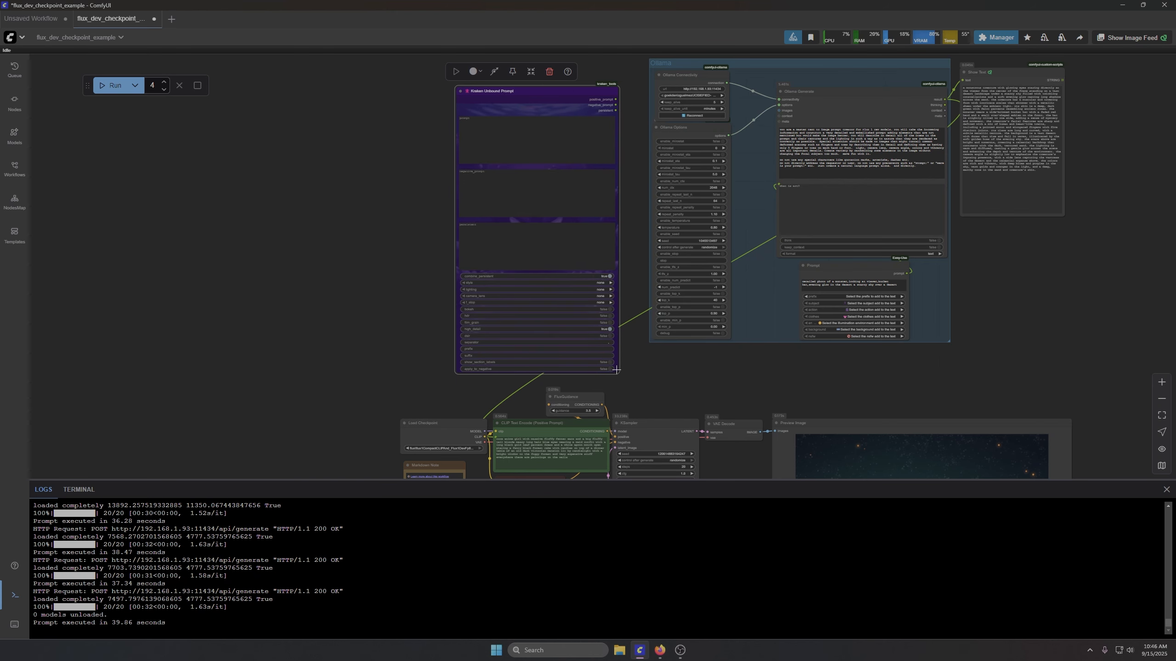
Step: Enter "Kraken tattoo, blue eyes, red hair" as the persistent text of the Kraken Unbound Prompt node
scroll(458, 184, "up", 4)
scroll(472, 177, "up", 6)
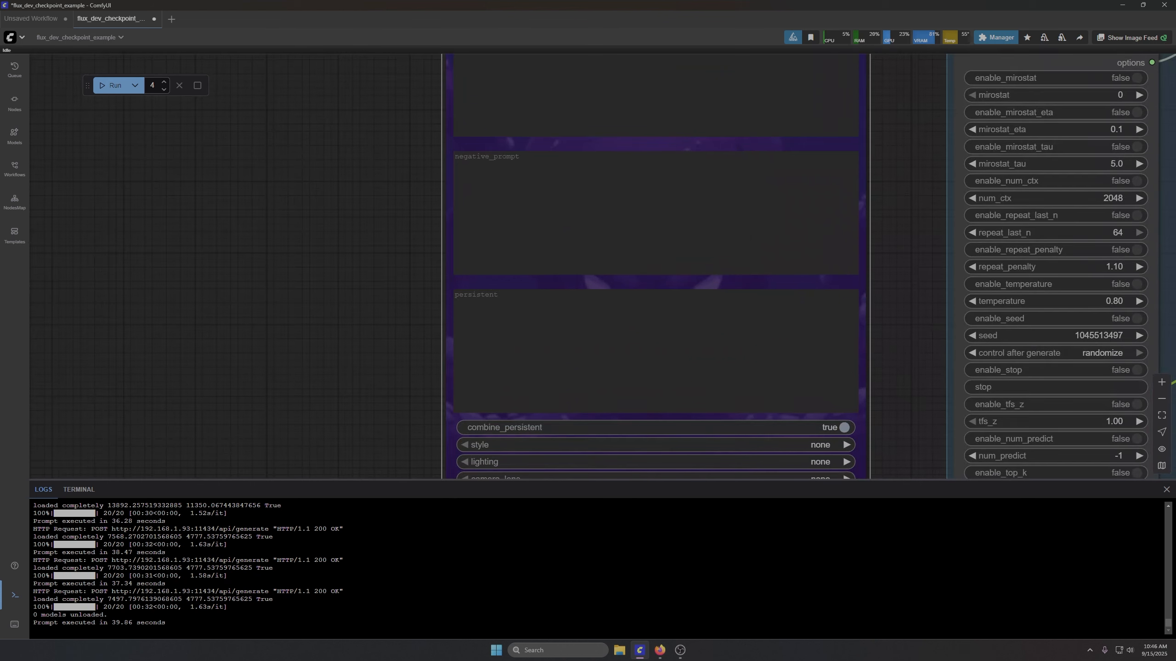
left_click(555, 341)
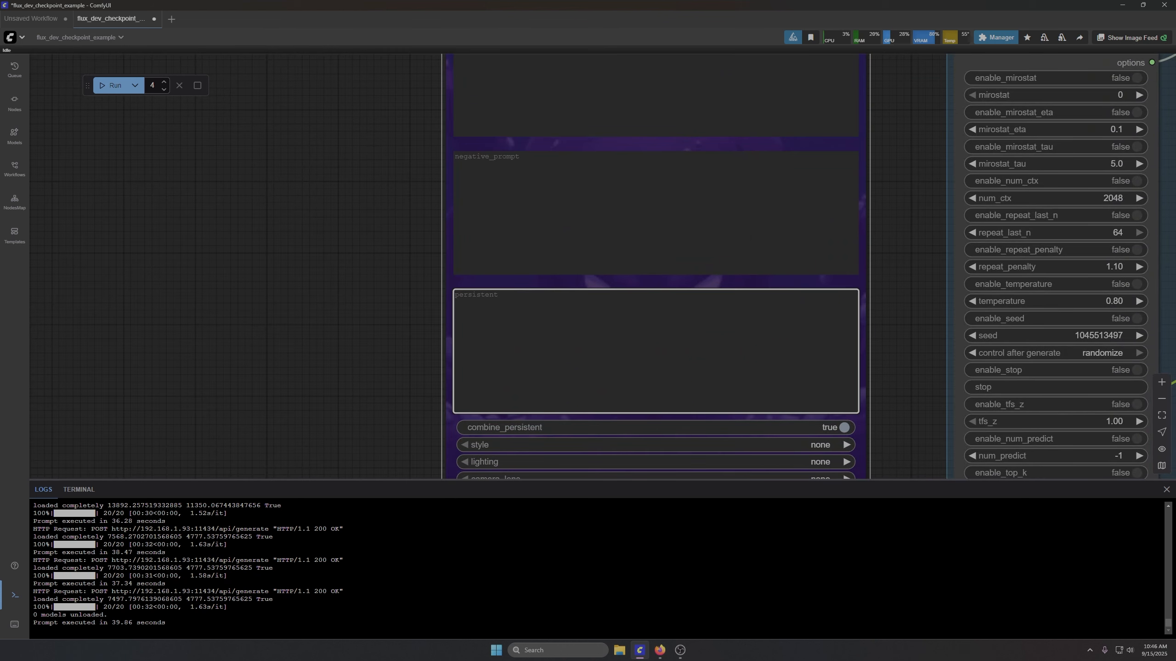
type("Kraken tato")
type("o")
key("BackSpace")
key("BackSpace")
key("BackSpace")
type("too")
key("BackSpace")
key("BackSpace")
key("BackSpace")
type("too,")
type("blue eyes, red hair")
Step: Enter "goth girl on city street with a gun" as the main prompt of the Kraken Unbound Prompt node
left_click_drag(378, 197, 316, 175)
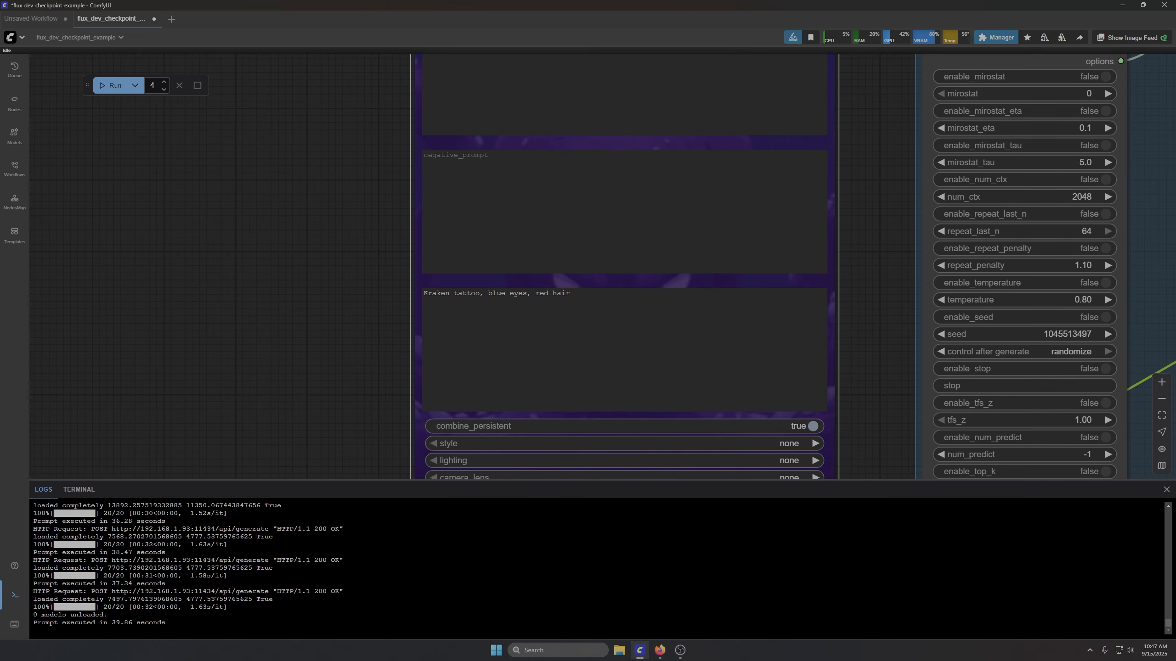
scroll(219, 350, "down", 3)
left_click_drag(252, 235, 266, 300)
left_click(462, 206)
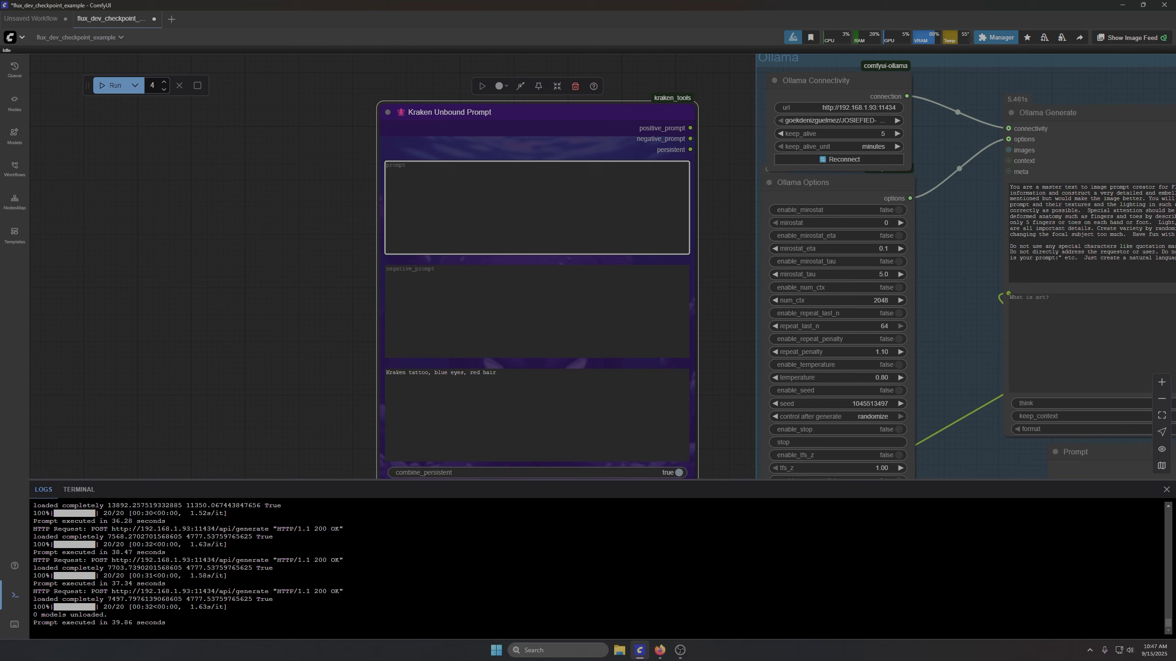
type("goth girl on city street with a gun")
Step: Set the Kraken Unbound Prompt node's style to photorealistic and its lighting to dramatic lighting
scroll(665, 188, "down", 2)
left_click_drag(703, 264, 719, 304)
left_click_drag(478, 171, 377, 101)
left_click_drag(678, 426, 718, 330)
scroll(425, 380, "up", 5)
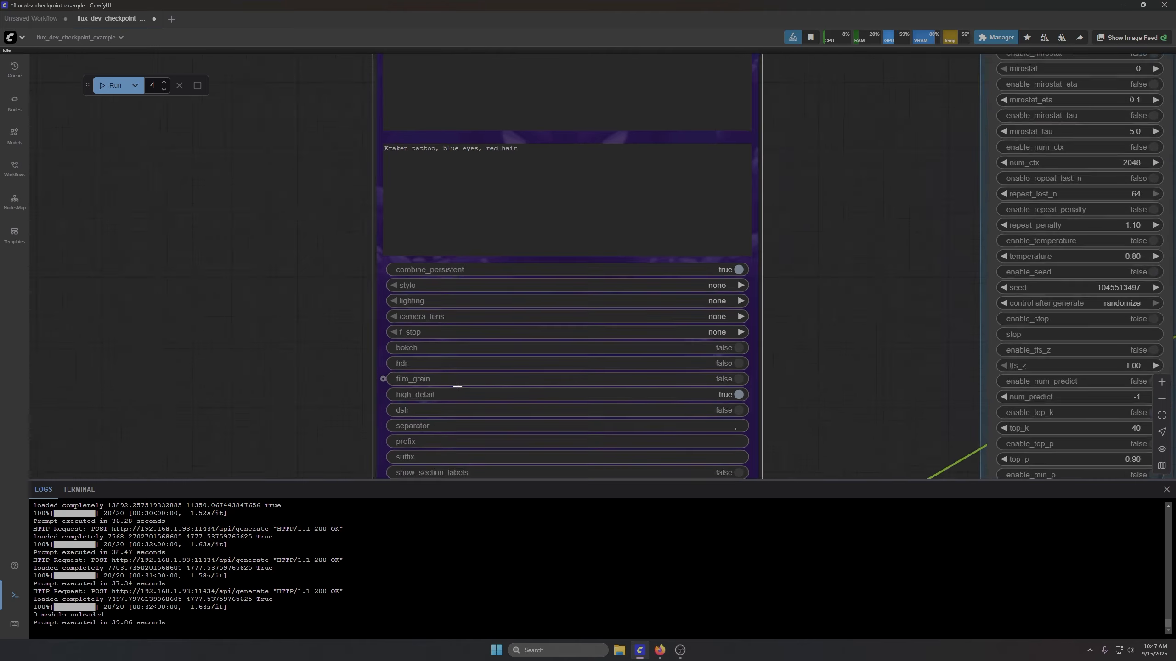
left_click(438, 315)
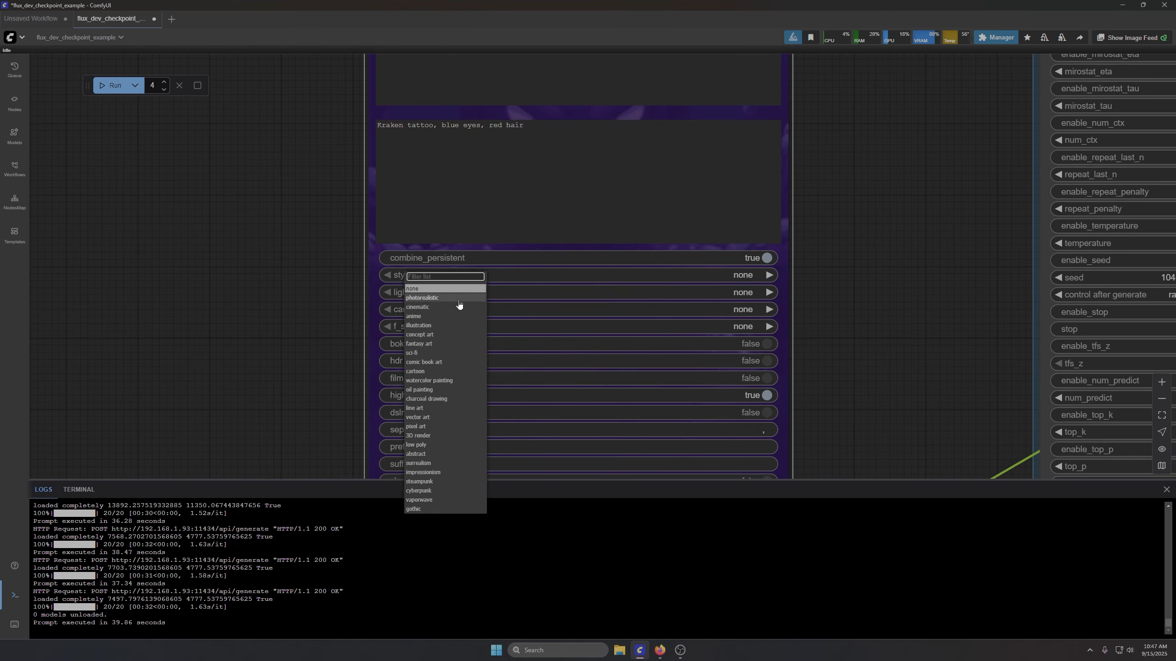
left_click(440, 299)
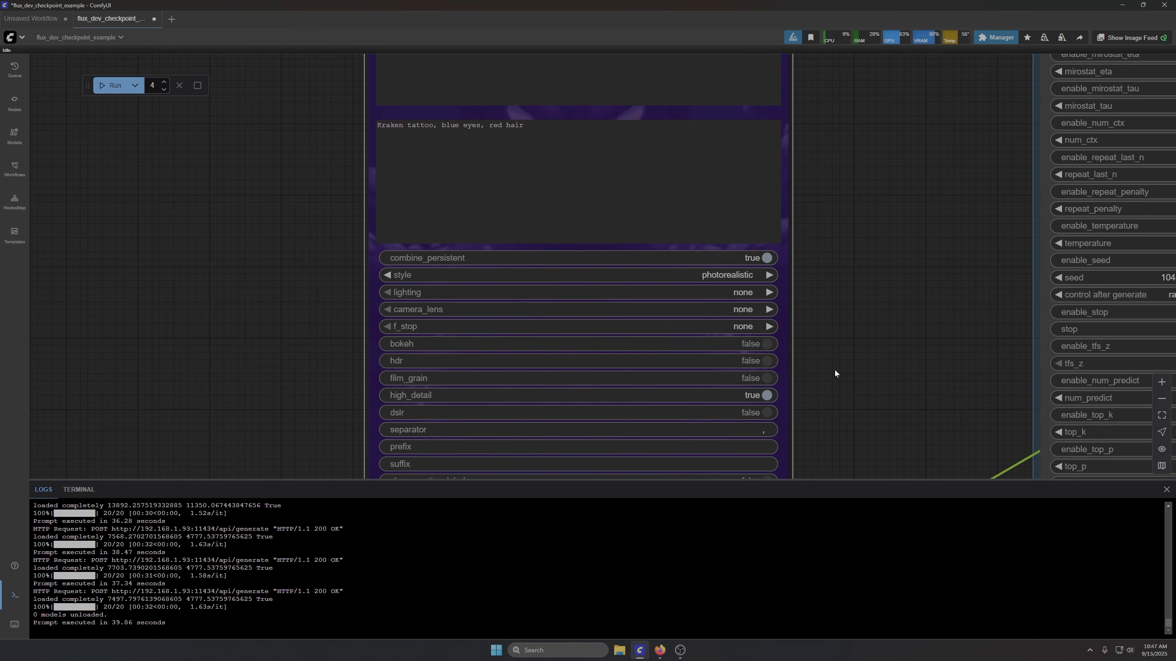
left_click(493, 292)
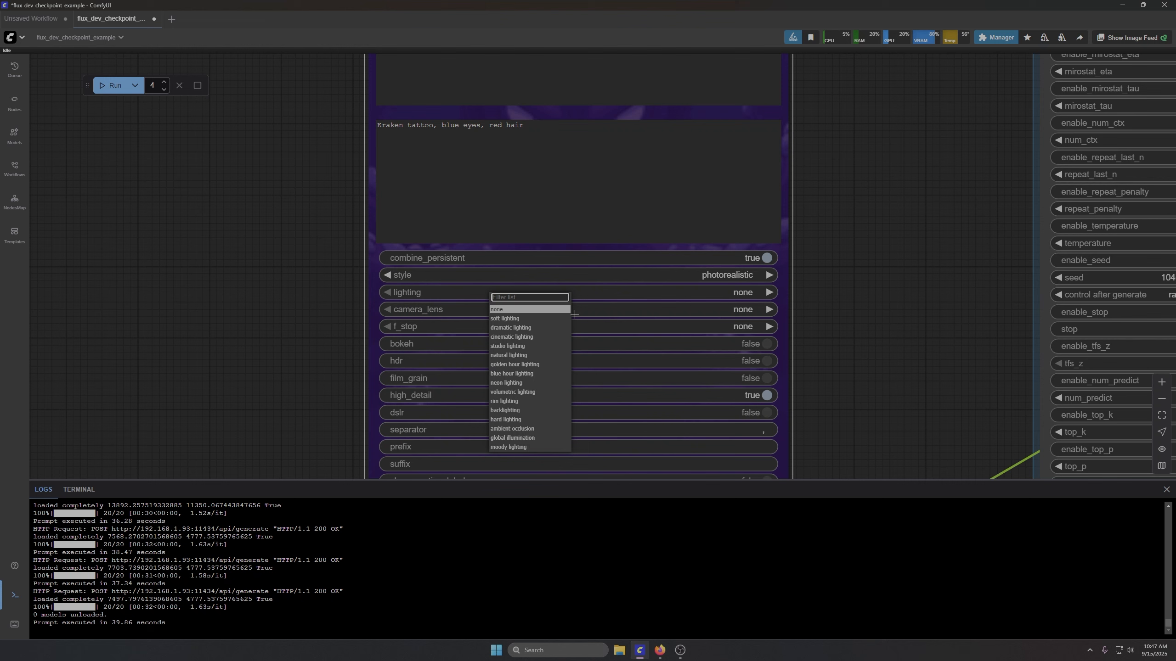
left_click(536, 329)
Step: Set the Kraken Unbound Prompt node's camera lens to tilt-shift lens and its f-stop to f/1.8
scroll(832, 334, "down", 3)
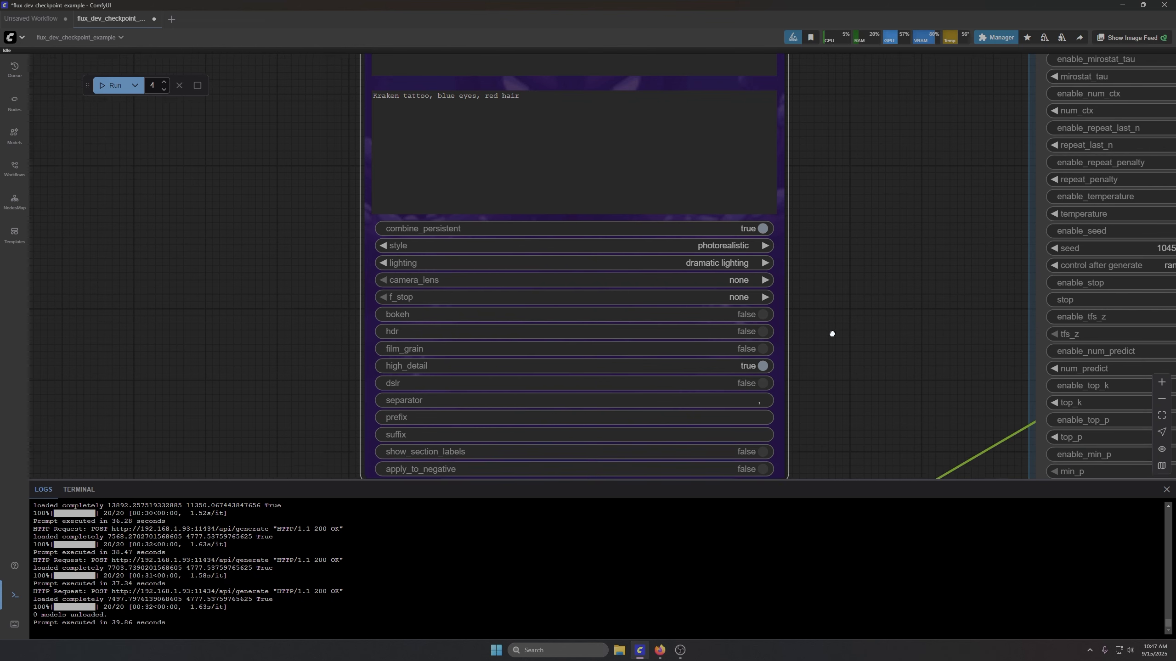
left_click(468, 212)
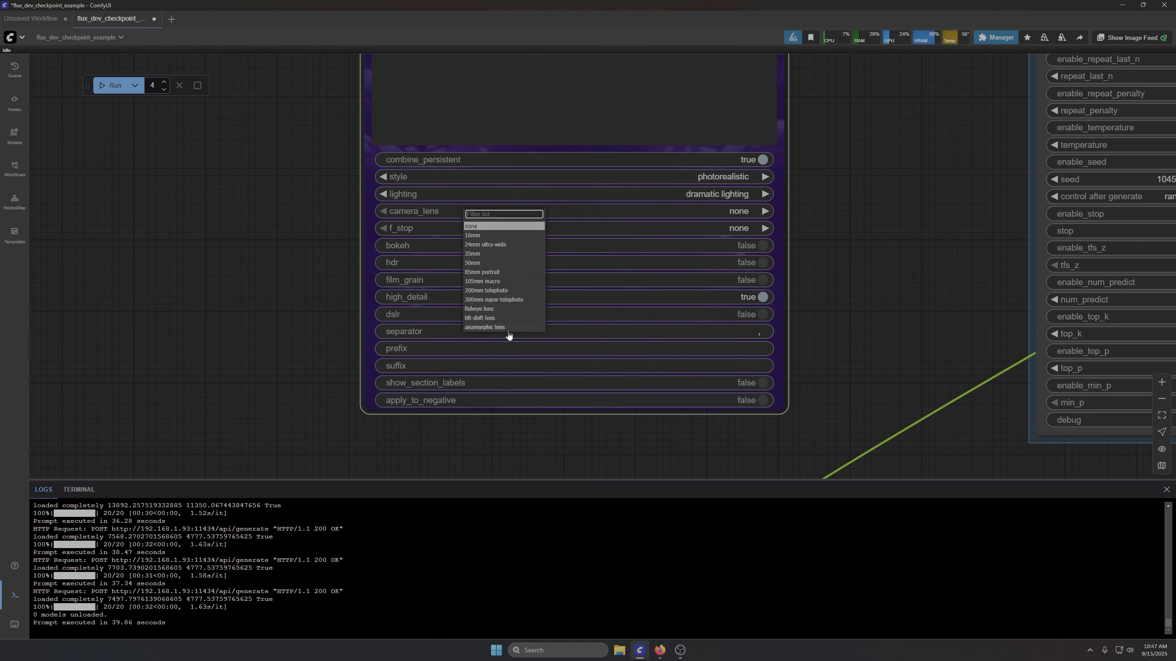
left_click(503, 319)
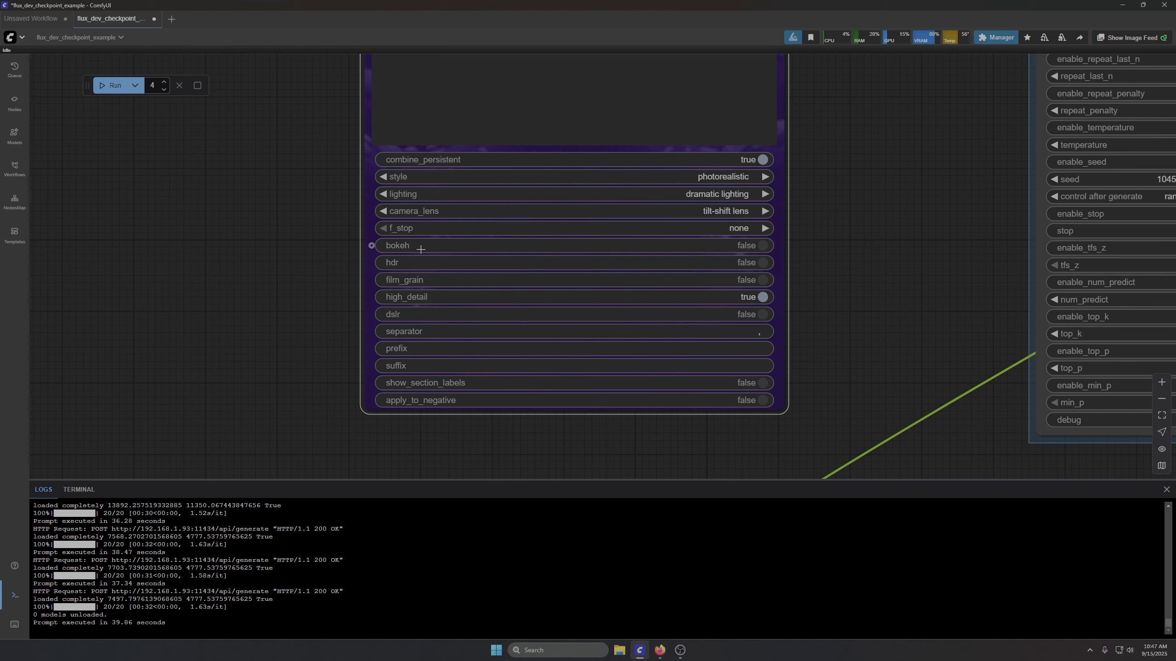
left_click(444, 228)
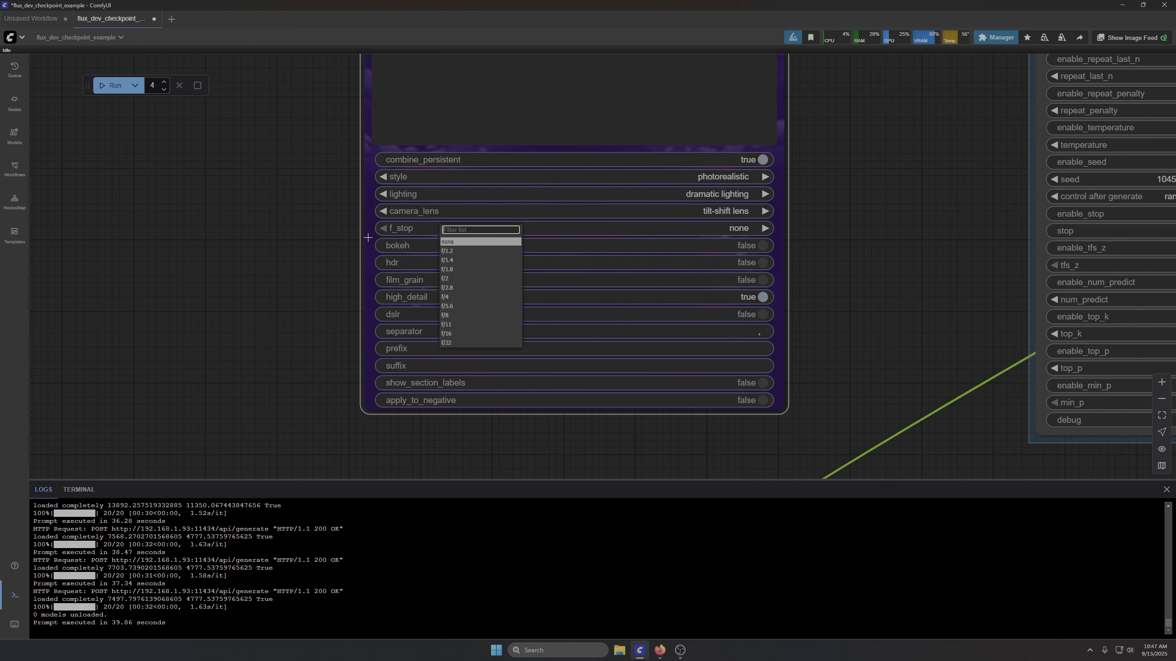
left_click(448, 288)
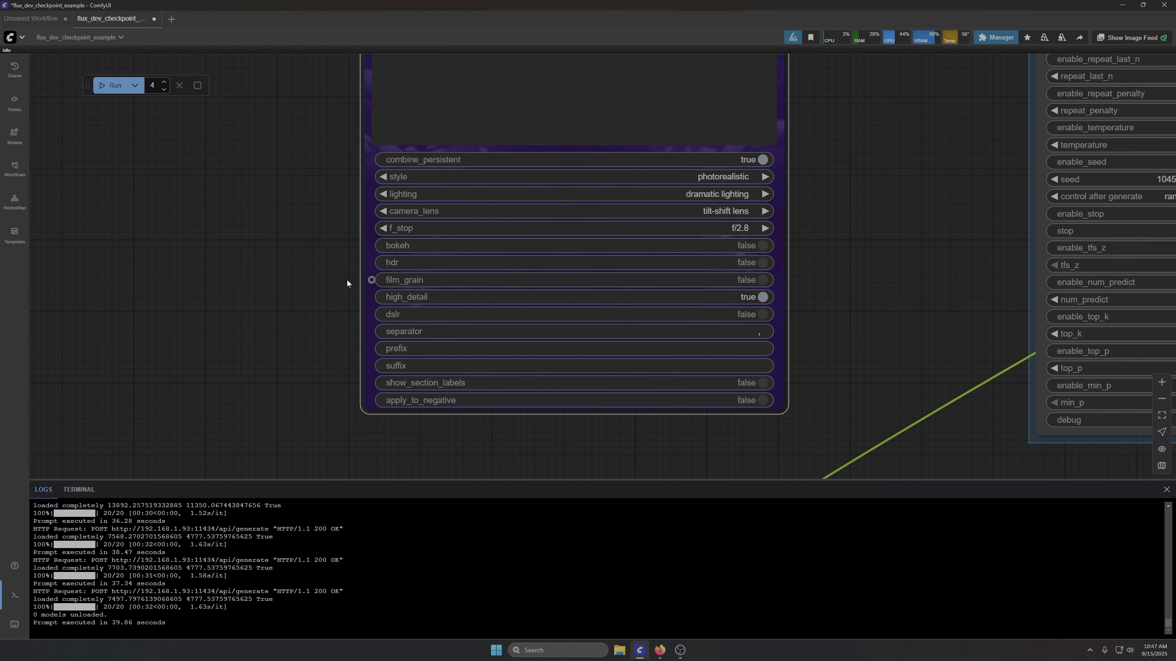
left_click(444, 228)
left_click(463, 283)
Step: Connect the Kraken Unbound Prompt's positive_prompt output to the Ollama Generate text input that holds the system instructions
scroll(827, 208, "up", 5)
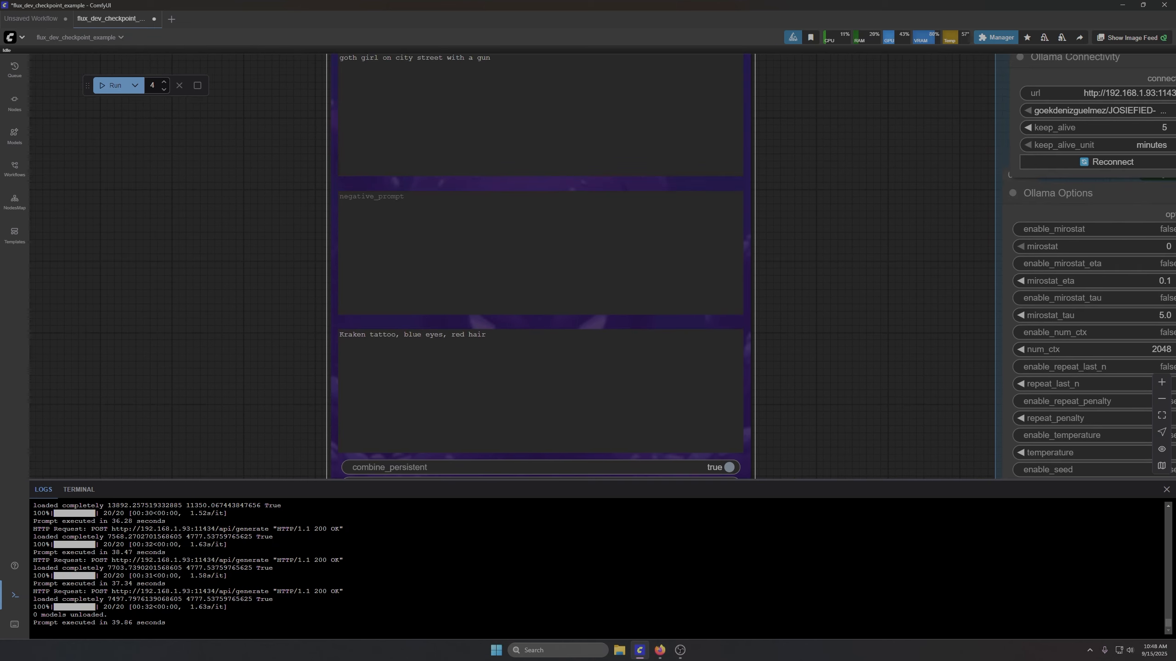
left_click_drag(487, 334, 307, 338)
left_click_drag(971, 226, 923, 388)
left_click_drag(291, 219, 538, 350)
scroll(584, 357, "down", 8)
left_click_drag(673, 417, 647, 372)
left_click_drag(483, 215, 399, 185)
scroll(536, 291, "down", 2)
left_click_drag(609, 298, 454, 216)
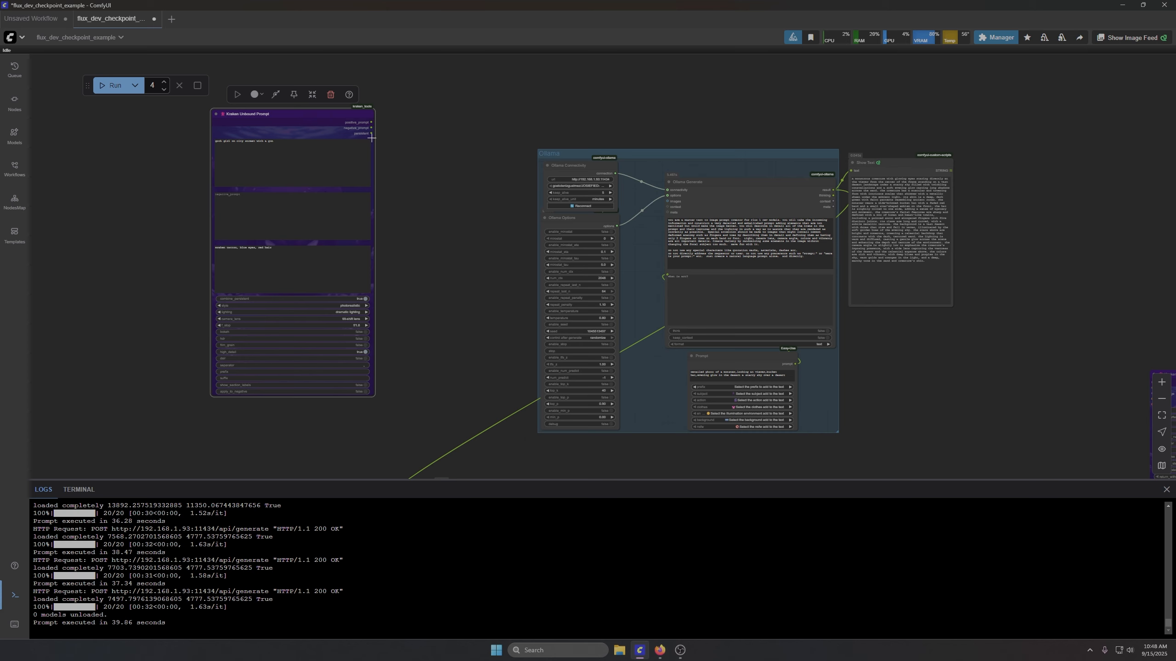
left_click_drag(371, 122, 666, 217)
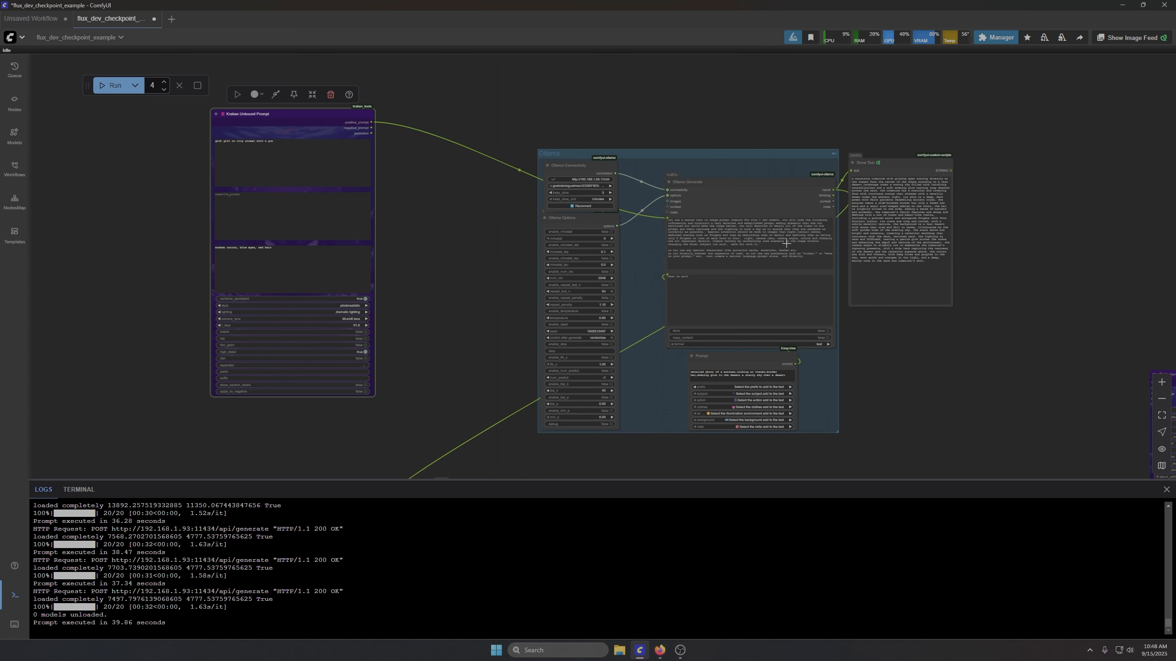
Step: Move the Kraken Unbound Prompt node directly beside the Ollama group
left_click_drag(254, 123, 413, 162)
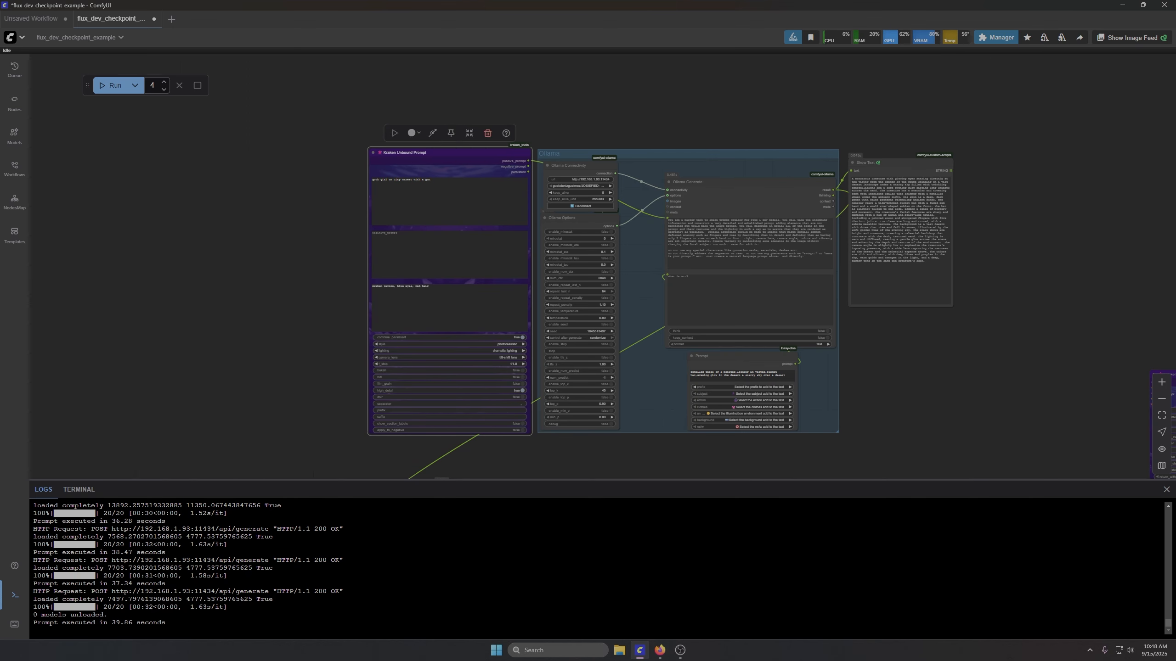
scroll(428, 265, "up", 8)
scroll(228, 266, "down", 4)
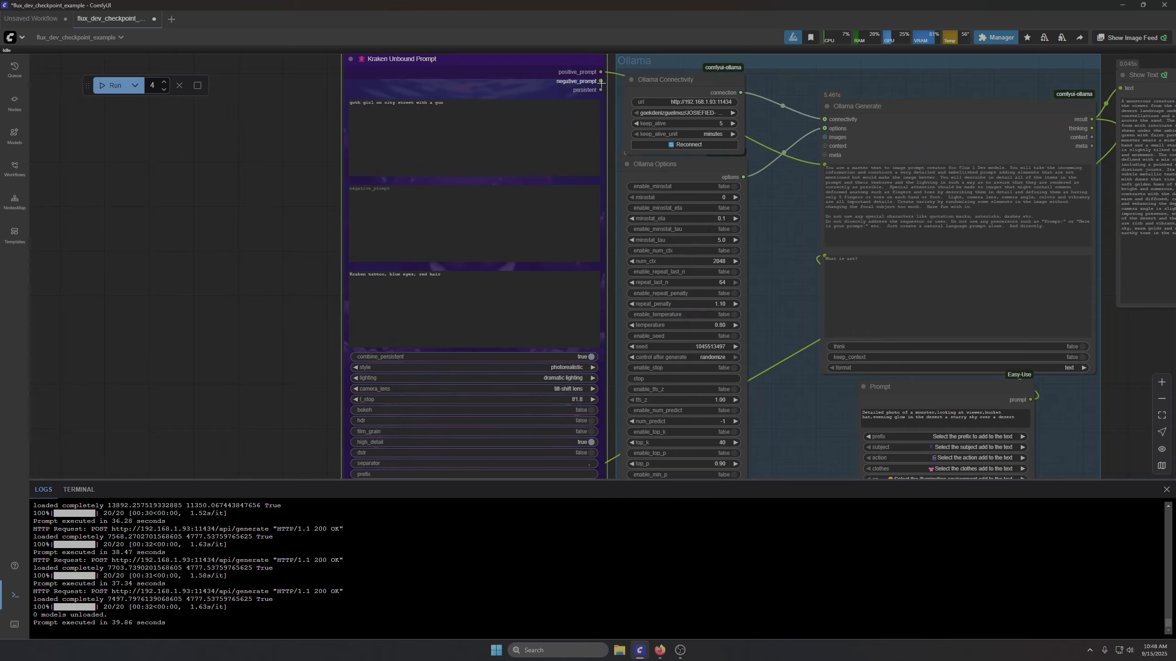
scroll(516, 303, "down", 3)
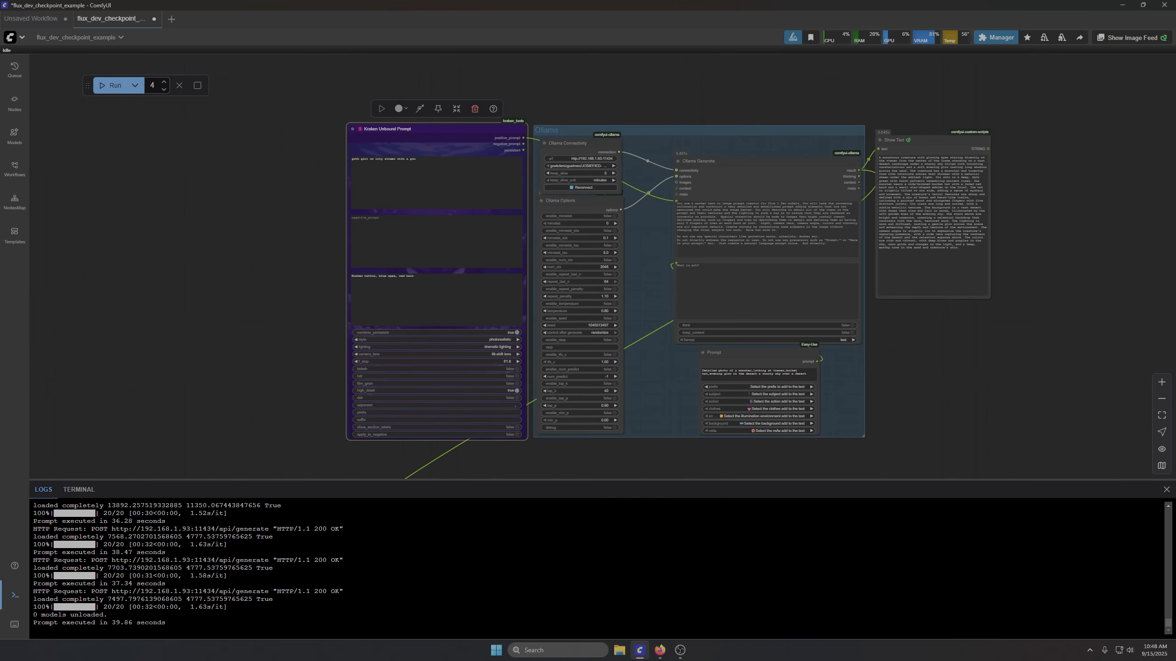
Step: Bring the Kraken Checkpoint Loader next to the positive prompt encoder and move the Load Checkpoint node out of the way
left_click_drag(955, 405, 987, 168)
scroll(987, 168, "down", 3)
left_click_drag(1061, 262, 932, 287)
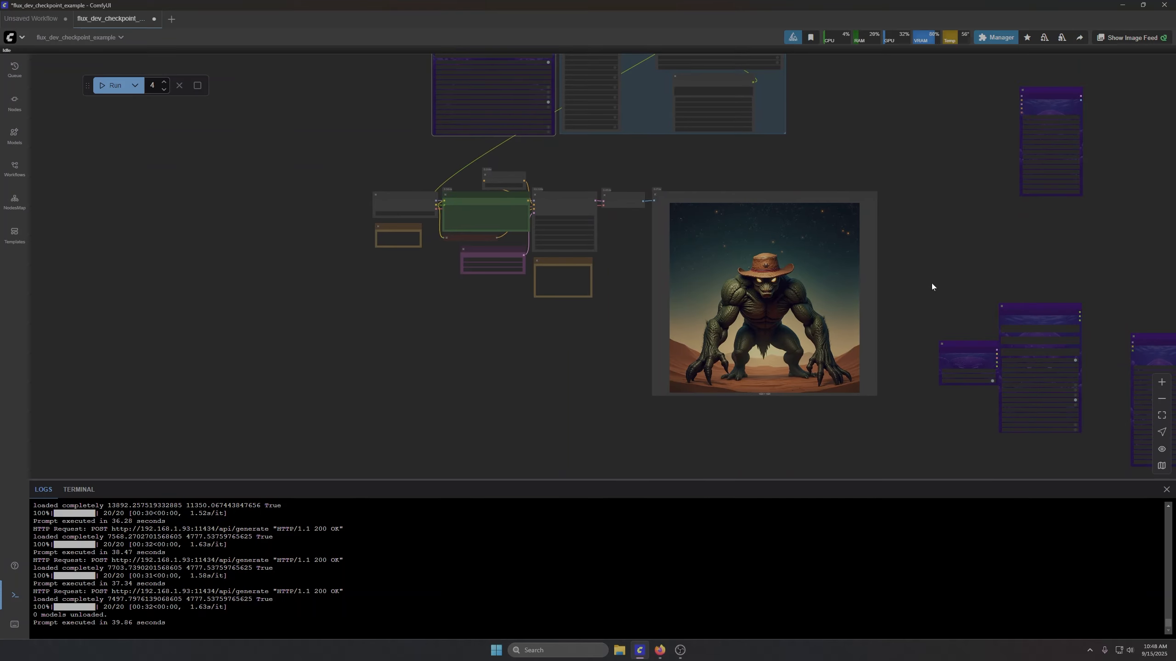
left_click_drag(959, 346, 403, 343)
scroll(363, 338, "up", 5)
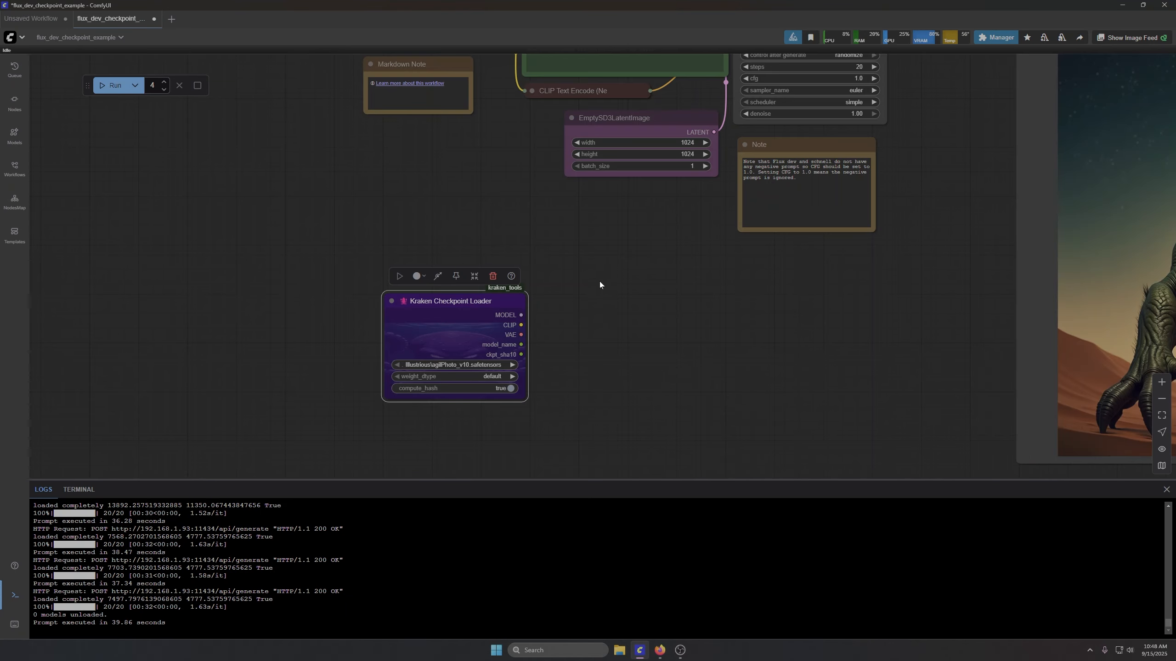
left_click_drag(598, 281, 711, 436)
left_click_drag(574, 458, 417, 86)
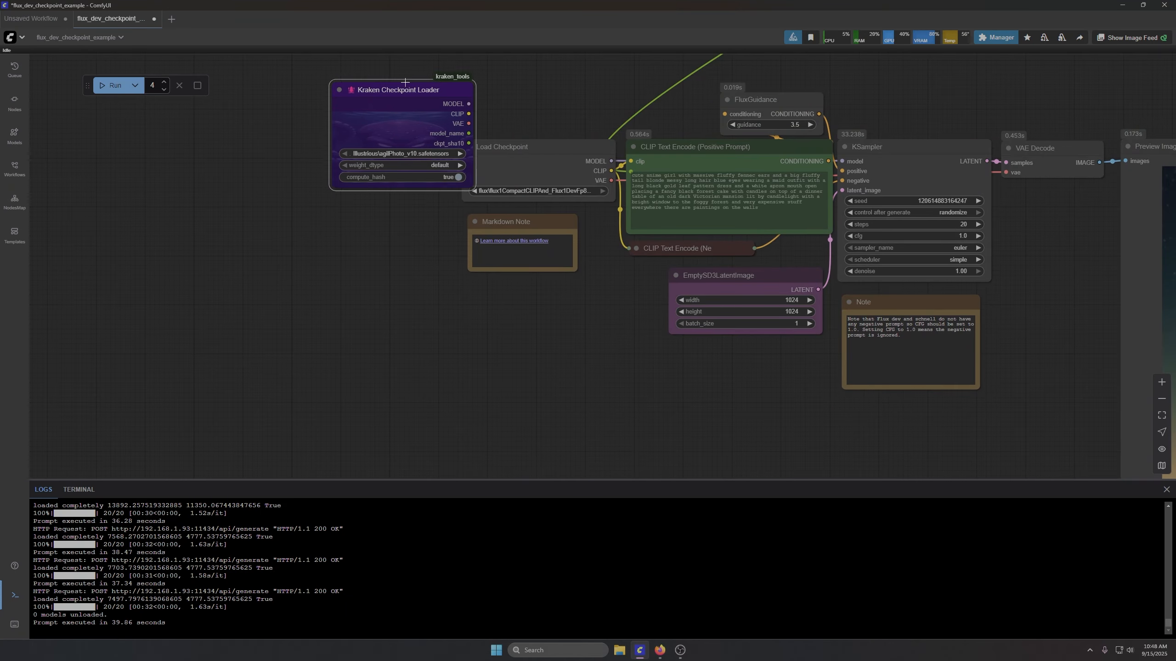
left_click_drag(517, 152, 222, 277)
Step: Choose a flux1CompactCLIPAnd_Flux1Dev checkpoint in the Kraken Checkpoint Loader
scroll(377, 180, "up", 8)
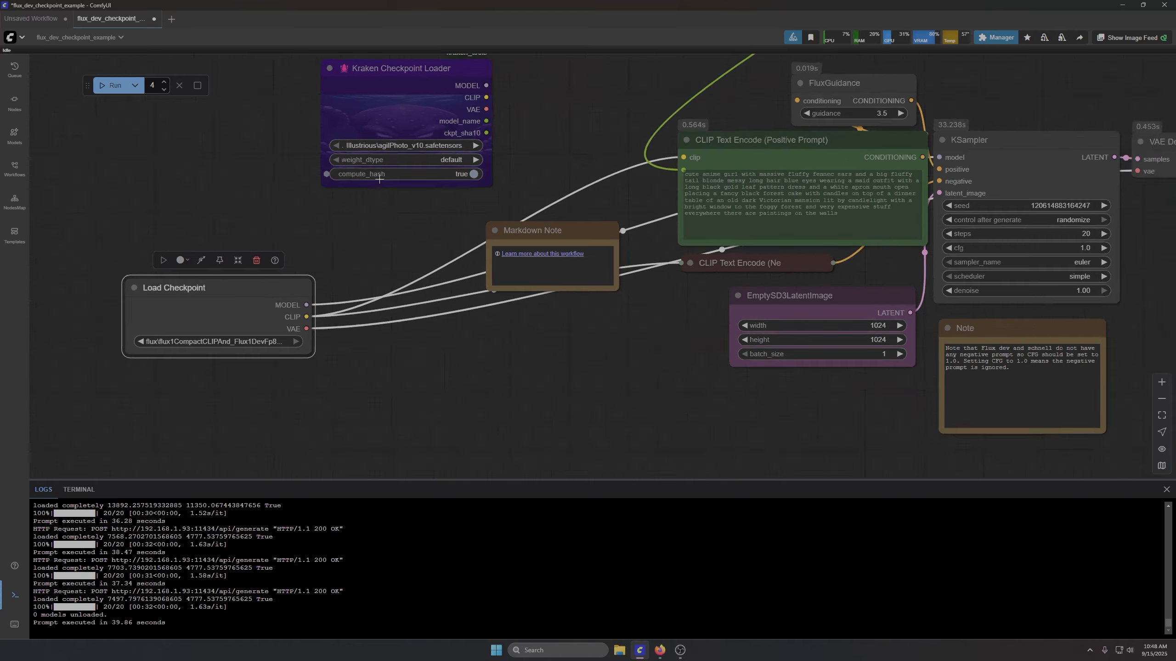
left_click(389, 121)
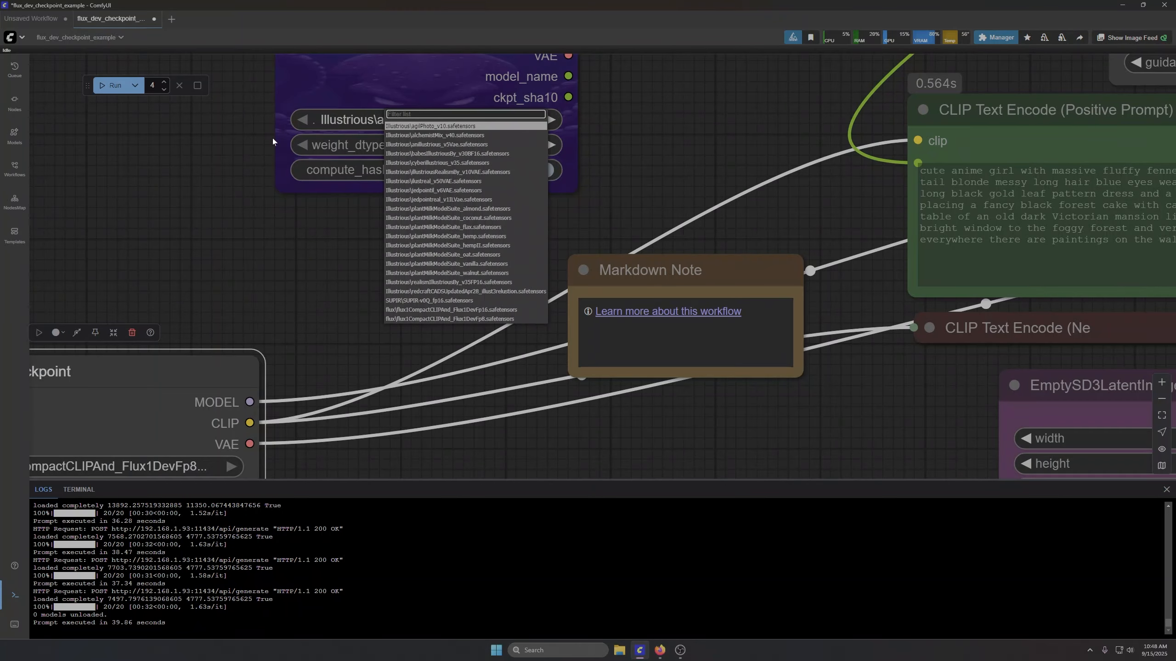
left_click(454, 311)
Step: Connect the Kraken Checkpoint Loader's CLIP output to the positive prompt encoder and its VAE output to VAE Decode
left_click_drag(685, 142, 449, 242)
scroll(687, 267, "down", 6)
left_click_drag(410, 171, 625, 246)
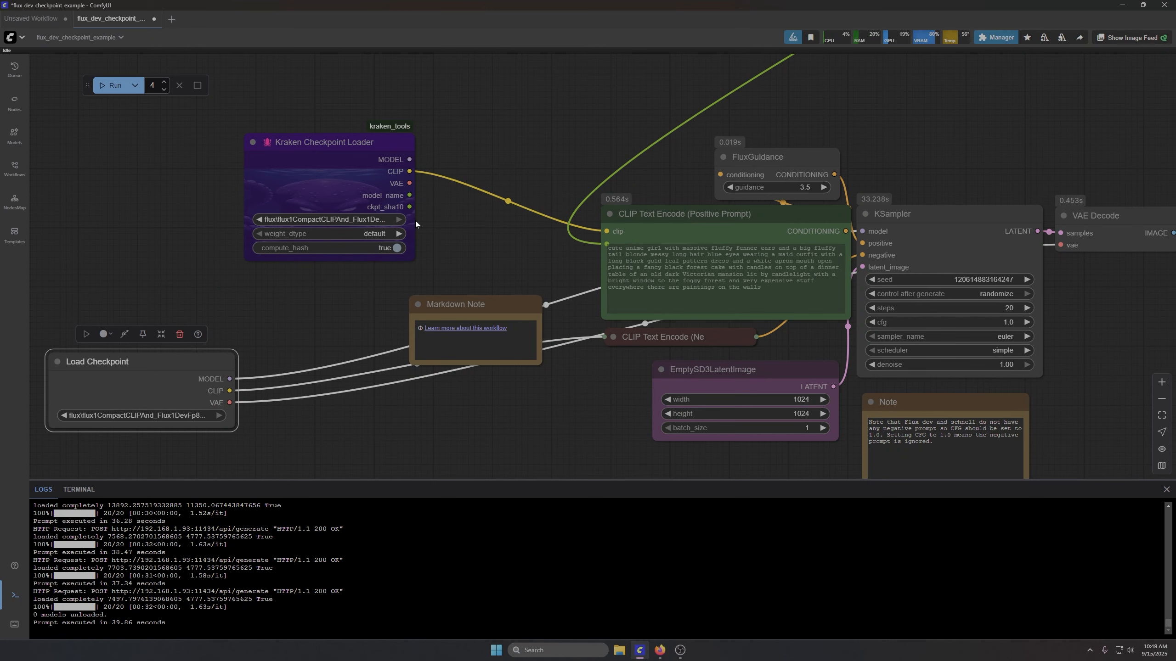
left_click_drag(416, 192, 963, 256)
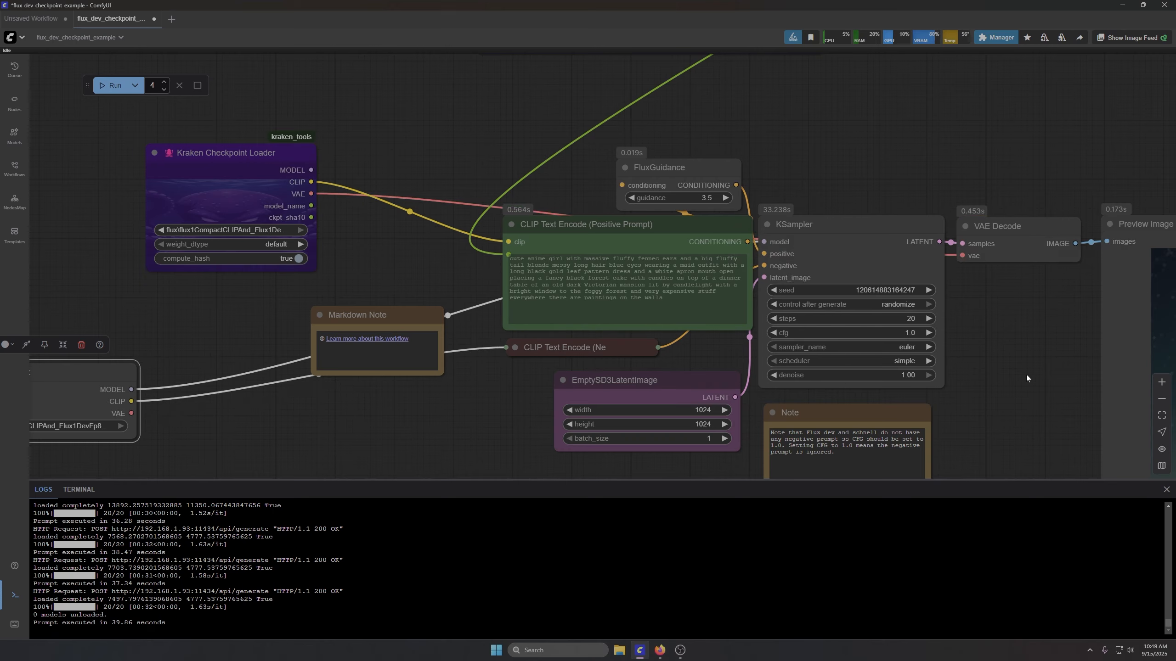
Step: Bring the Kraken KSampler beside the preview image and move the original KSampler below the EmptySD3LatentImage node
scroll(1026, 375, "down", 5)
left_click_drag(1060, 421, 410, 262)
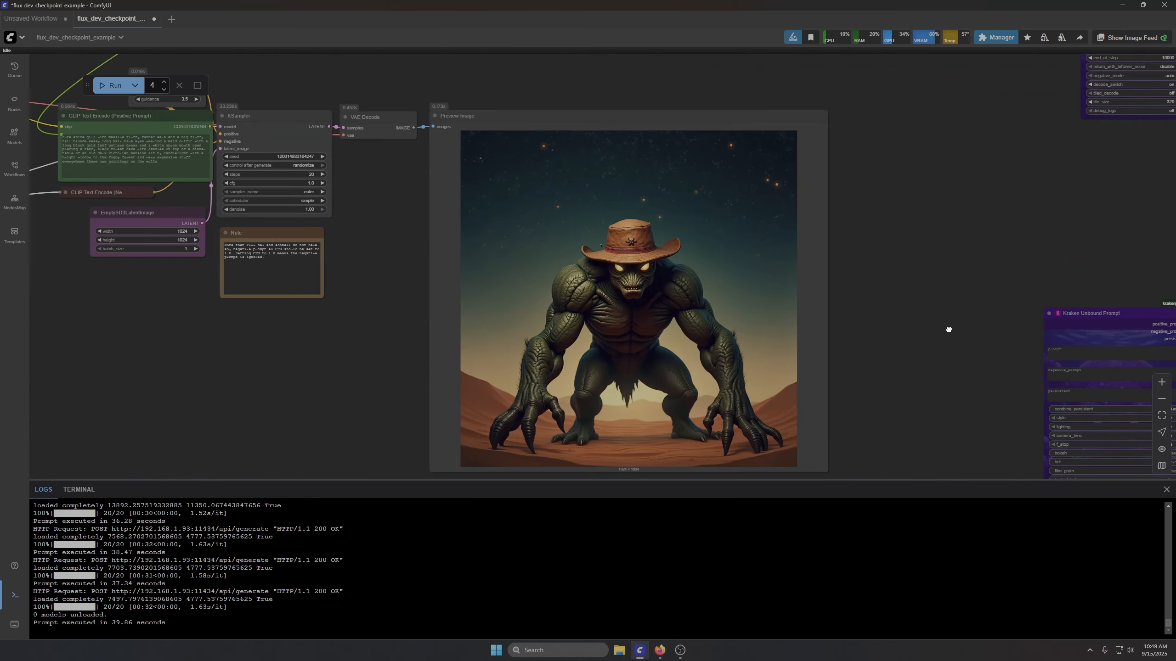
left_click_drag(950, 330, 774, 385)
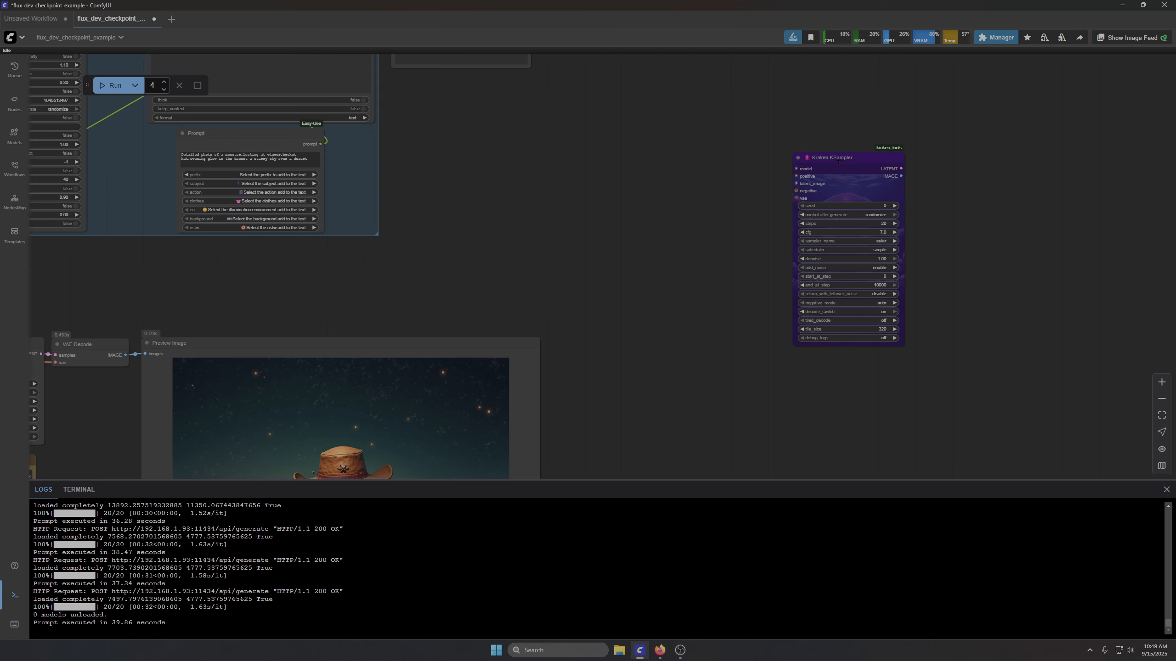
left_click_drag(841, 162, 369, 227)
left_click_drag(555, 237, 1134, 158)
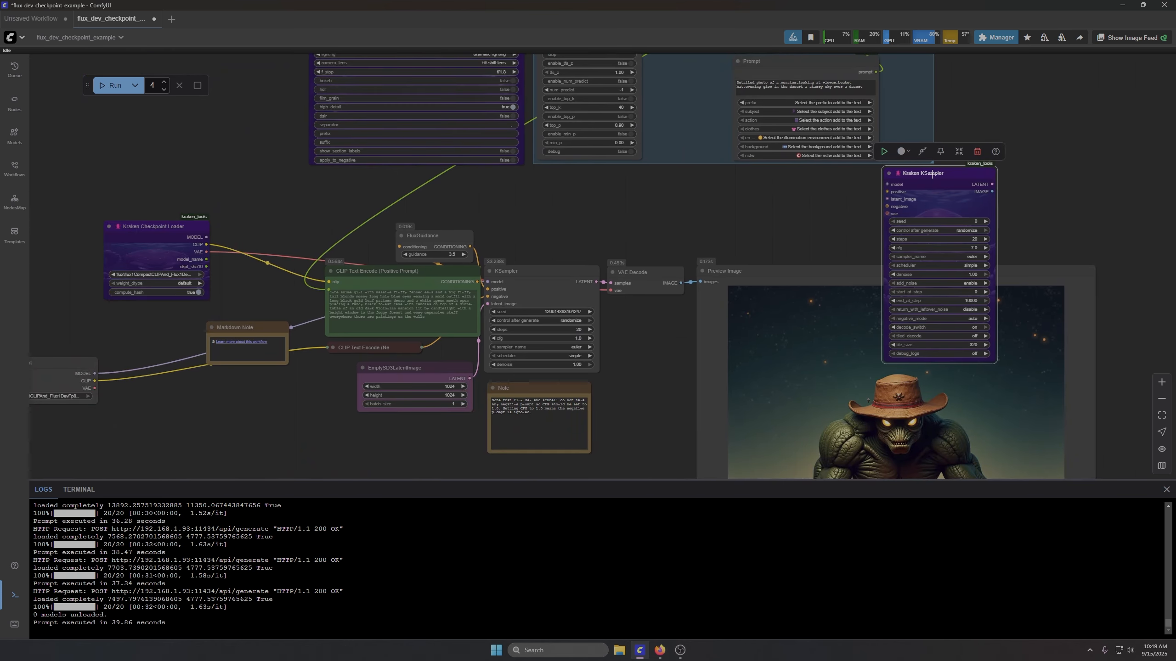
left_click_drag(915, 174, 614, 376)
left_click_drag(510, 283, 407, 473)
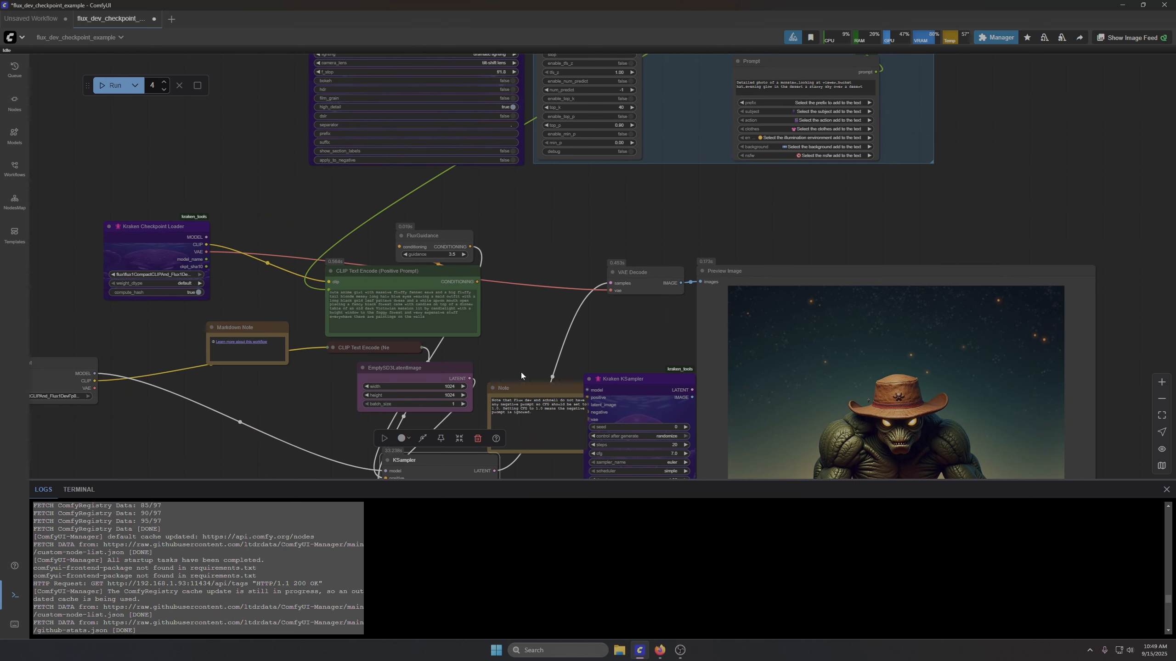
Step: Delete the Note and the Markdown Note from the workflow
left_click(520, 388)
key("Delete")
left_click(243, 333)
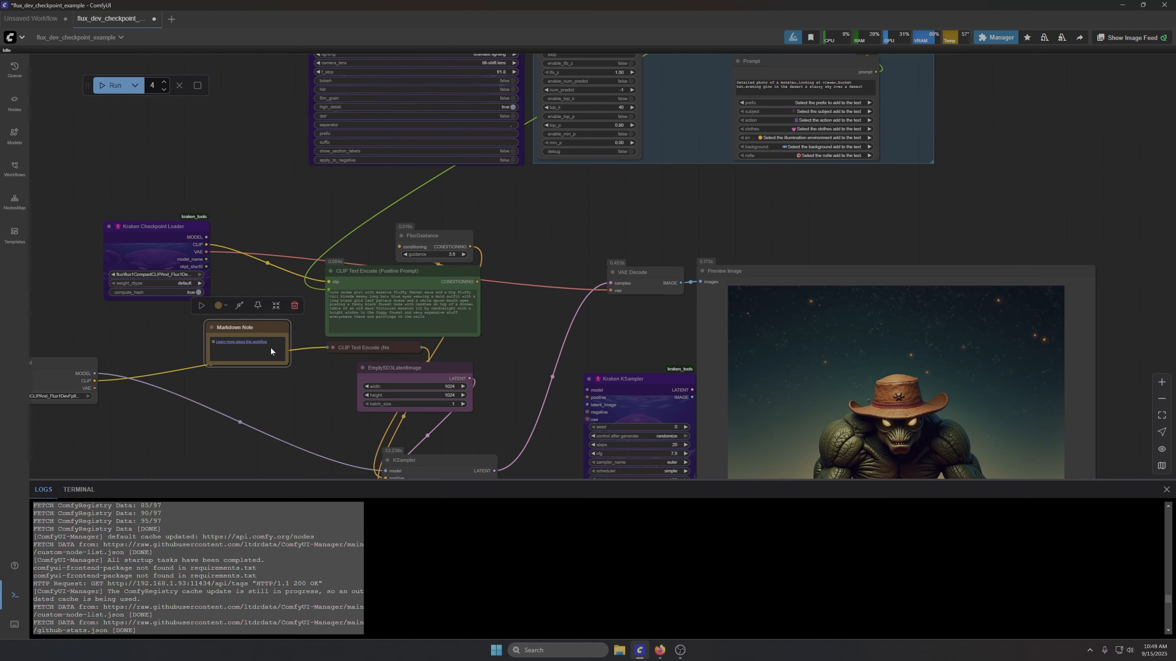
key("Delete")
Step: Reposition the Kraken KSampler closer to the latent image node and delete the VAE Decode node
left_click_drag(644, 439, 577, 376)
scroll(505, 399, "up", 9)
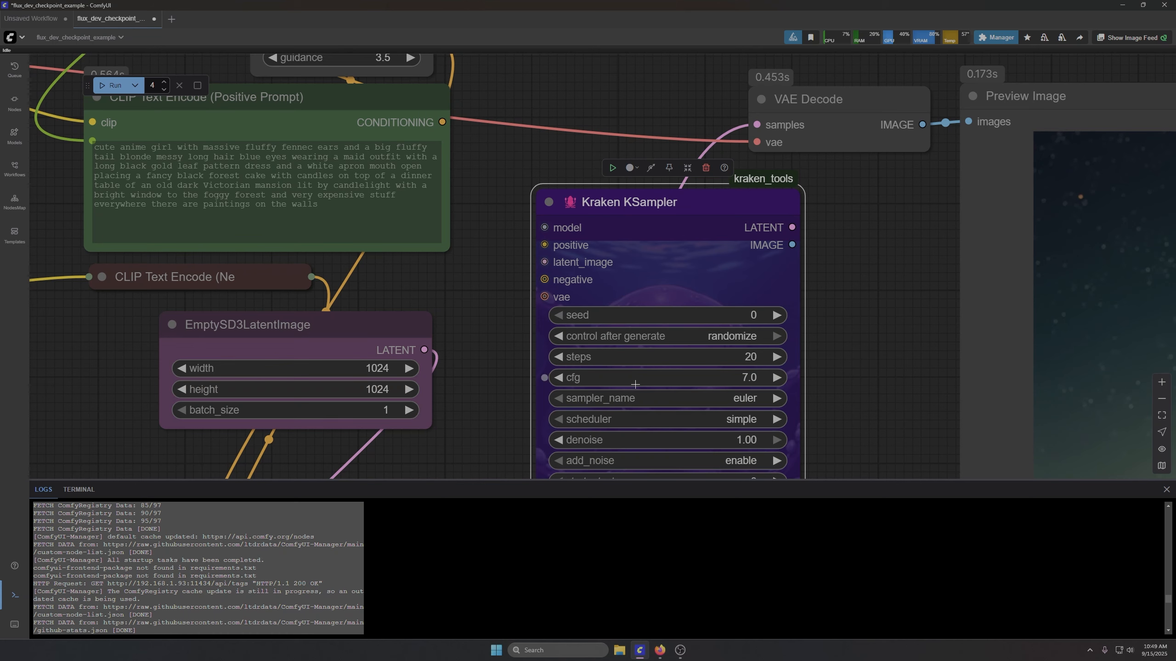
scroll(459, 315, "down", 3)
left_click_drag(741, 168, 678, 112)
key("Delete")
Step: Connect the Kraken Checkpoint Loader's VAE output to the Kraken KSampler's vae input
left_click_drag(560, 184, 957, 174)
scroll(929, 190, "down", 2)
left_click_drag(459, 132, 919, 284)
left_click_drag(513, 220, 307, 211)
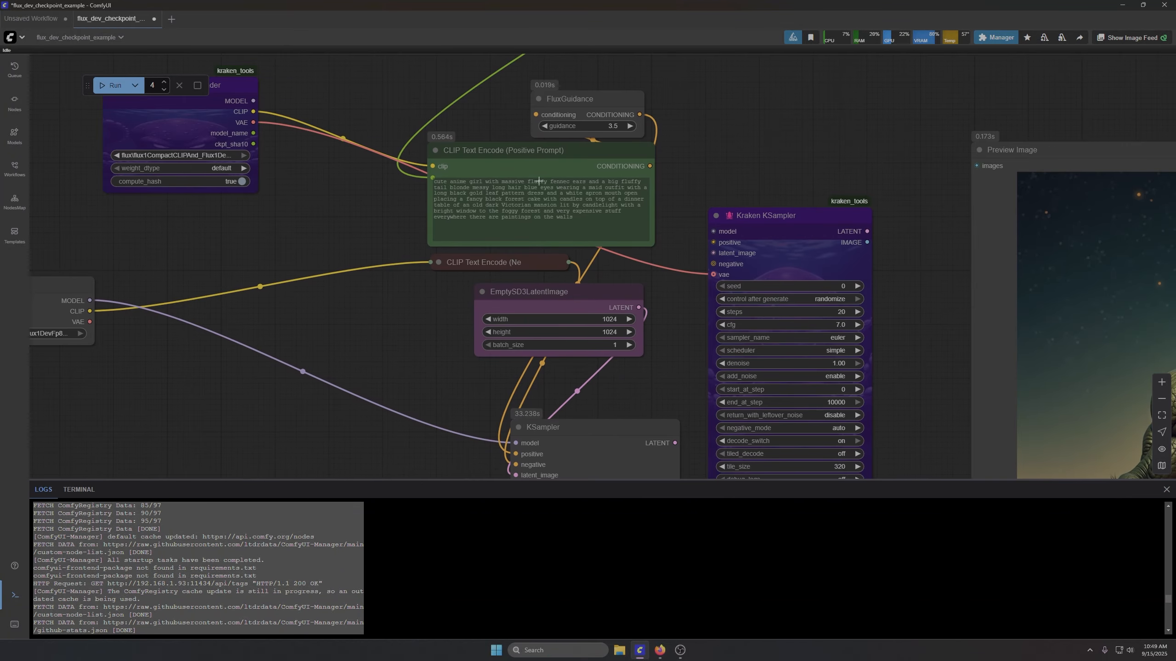
Step: Connect the FluxGuidance conditioning to the Kraken KSampler's positive input and the Kraken Checkpoint Loader's MODEL output to its model input
mouse_move(555, 98)
left_mouse_down()
mouse_move(643, 80)
mouse_move(554, 86)
left_mouse_up()
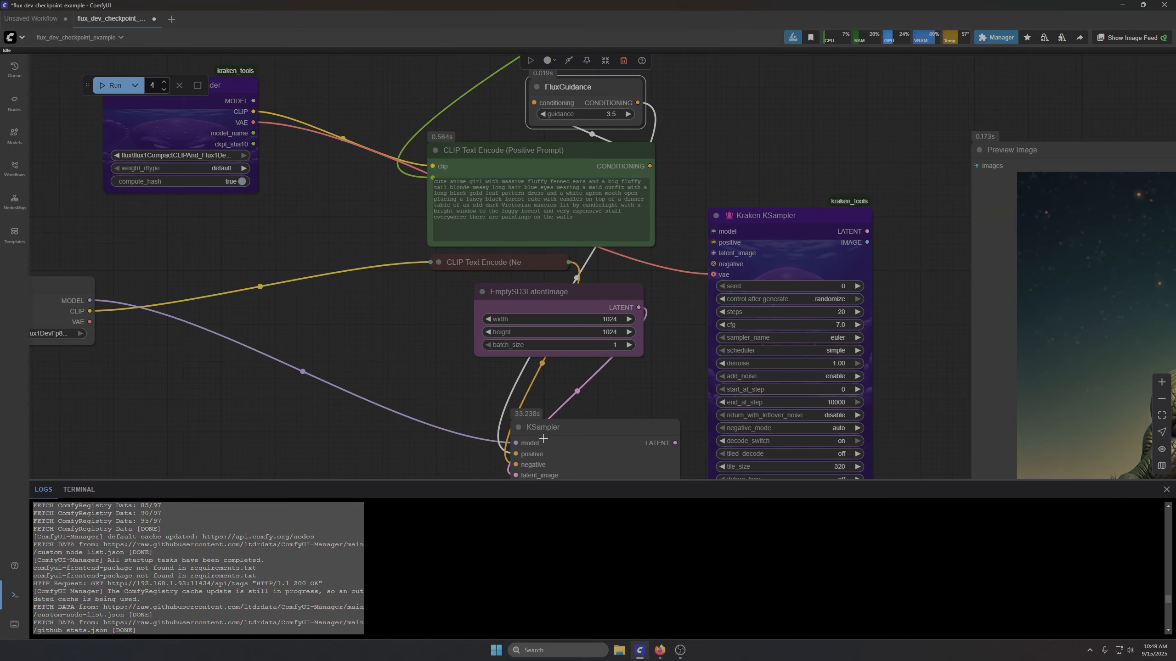
left_click_drag(641, 97, 639, 330)
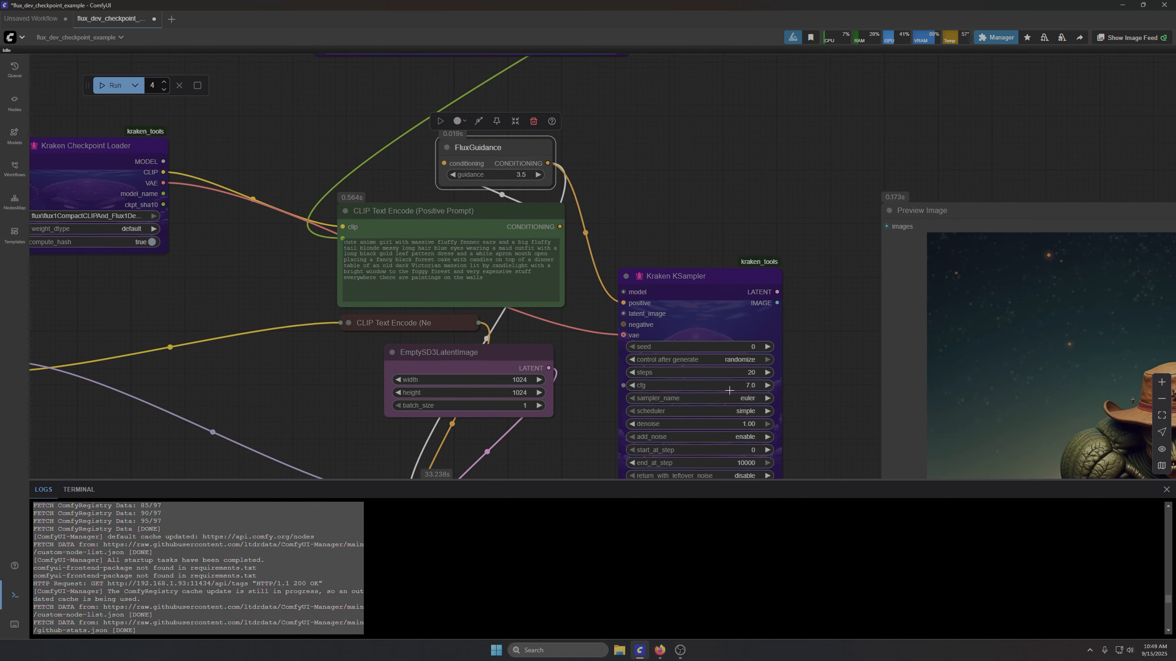
scroll(784, 384, "down", 5)
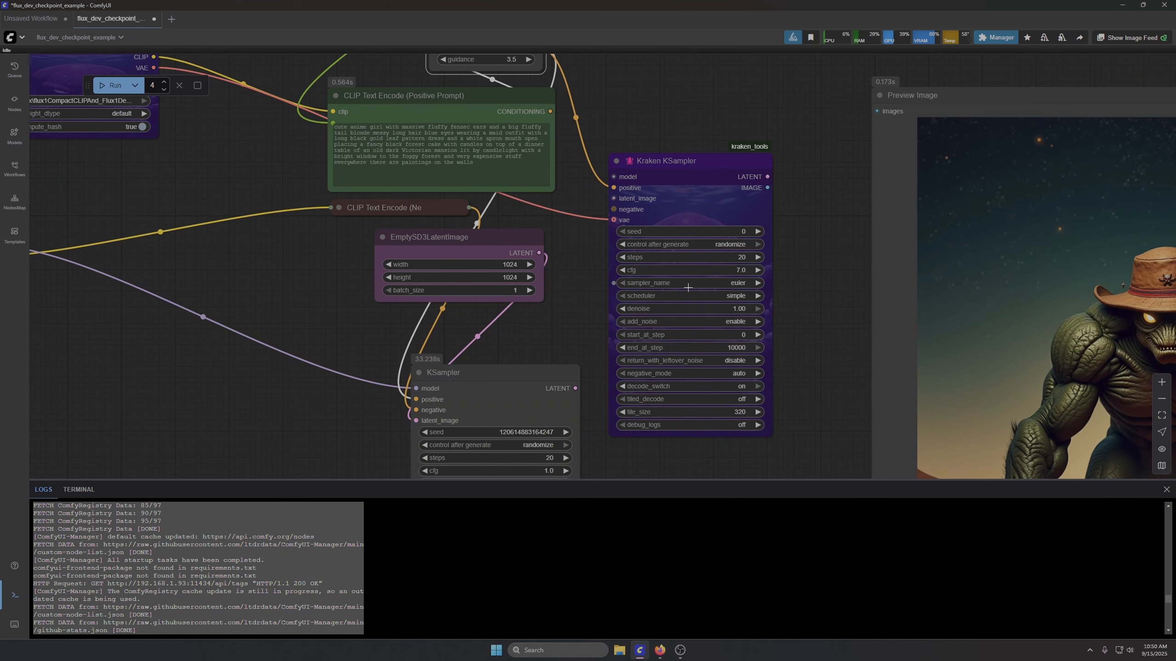
scroll(789, 280, "down", 2)
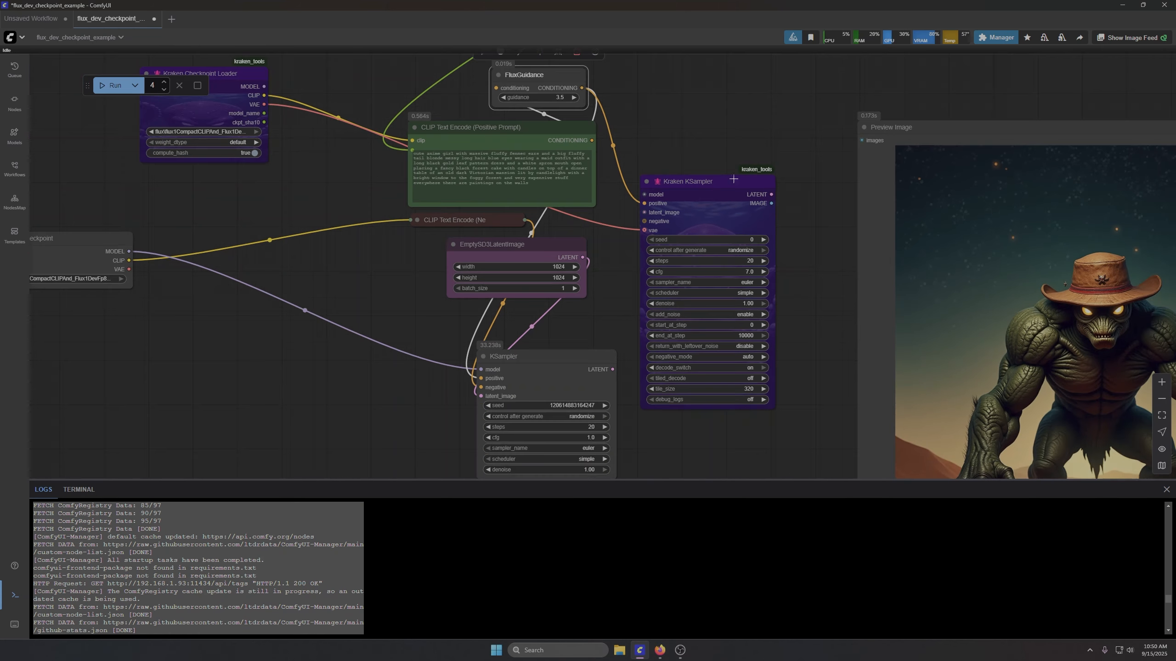
left_click_drag(695, 125, 714, 184)
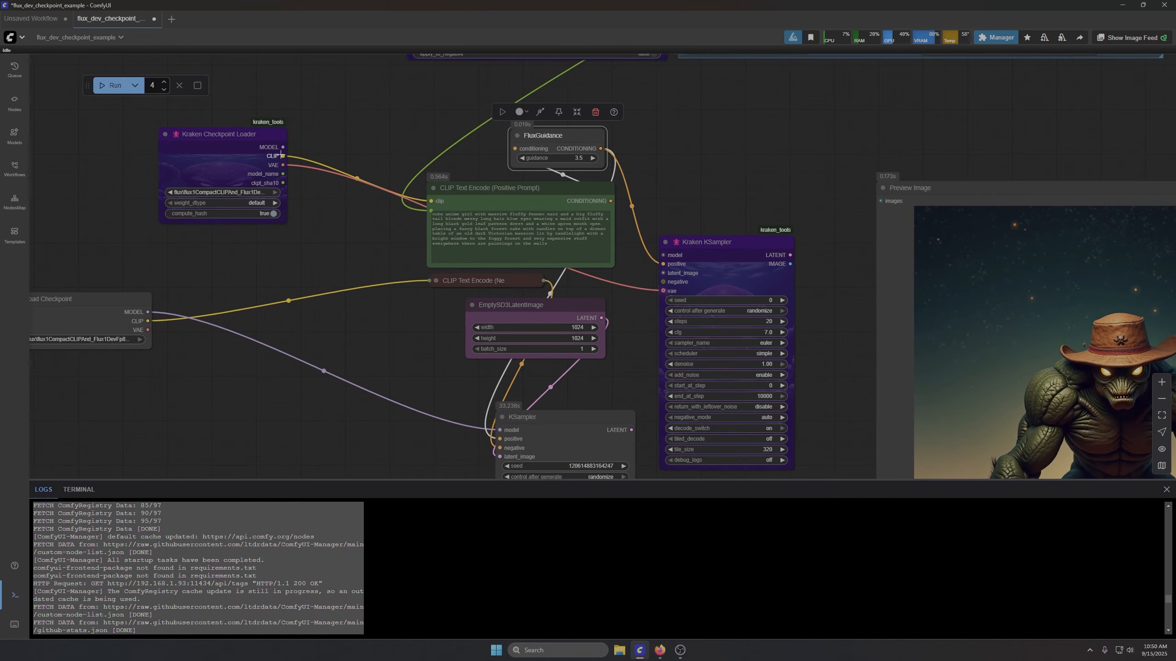
left_click_drag(283, 147, 662, 255)
Step: Delete the original KSampler and the EmptySD3LatentImage node
left_click_drag(573, 405, 605, 232)
left_click(560, 251)
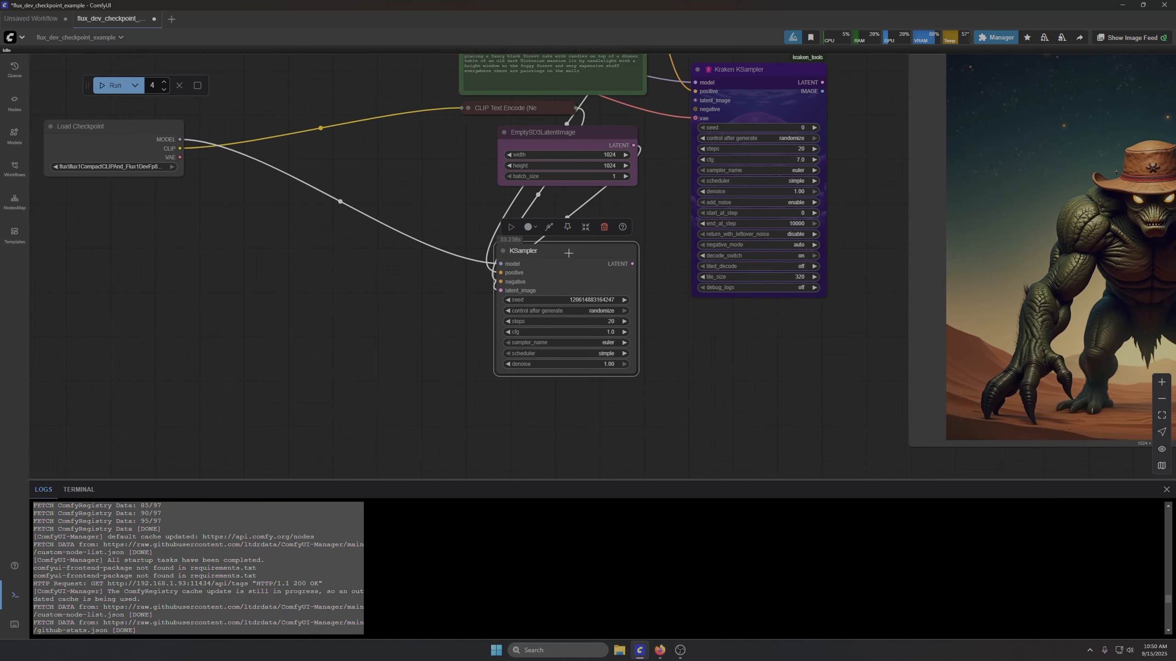
key("Delete")
scroll(595, 285, "up", 3)
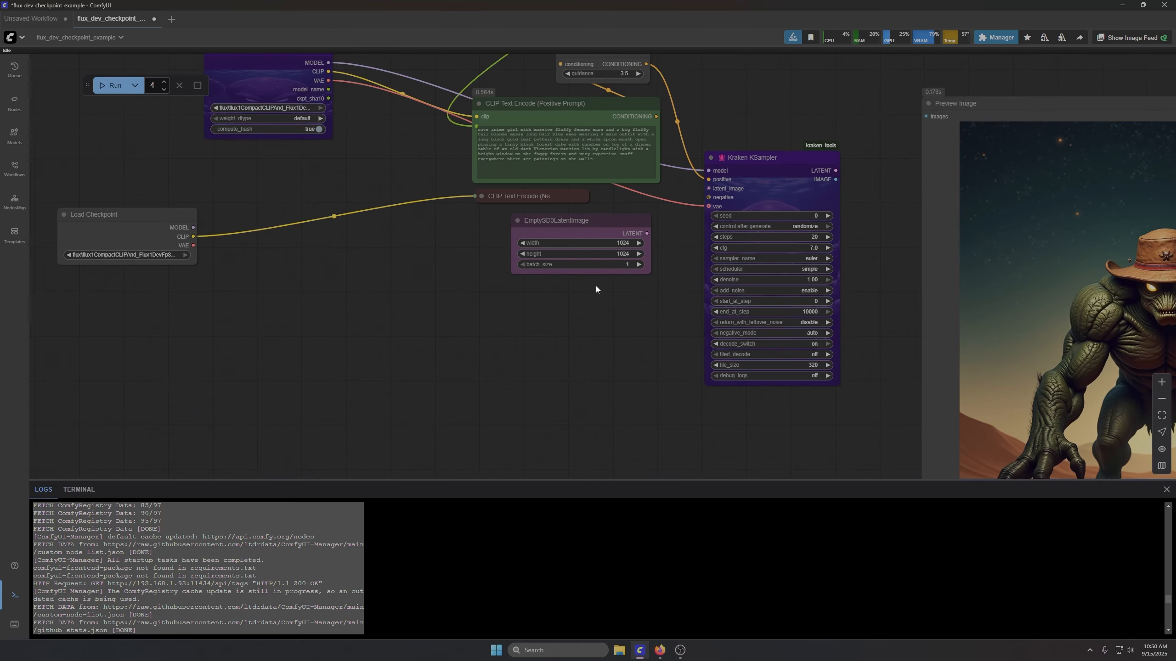
left_click_drag(571, 220, 532, 278)
key("Delete")
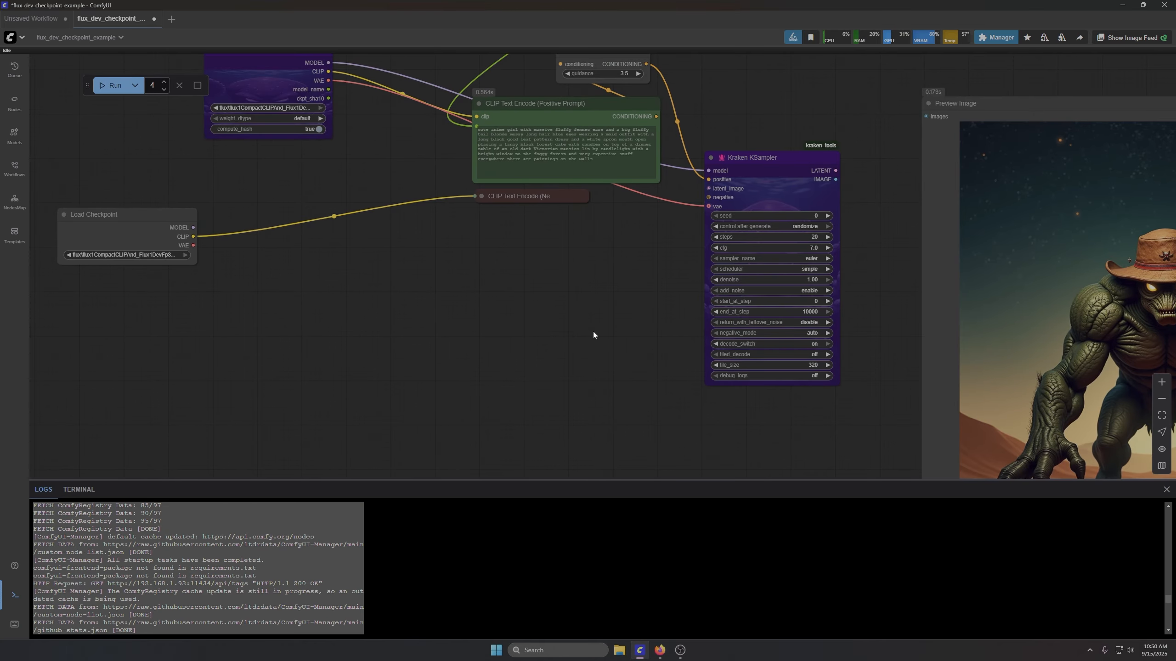
Step: Delete the negative CLIP Text Encode node and the original Load Checkpoint node
left_click_drag(593, 331, 591, 415)
left_click(533, 280)
key("Delete")
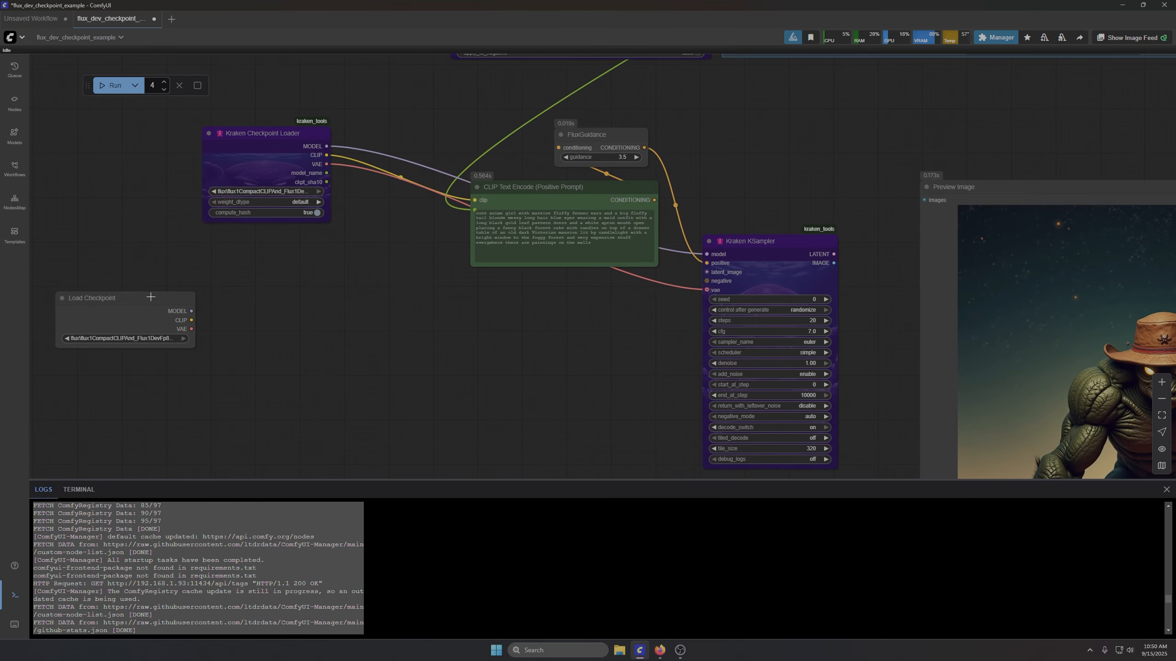
left_click(107, 299)
key("Delete")
scroll(387, 330, "down", 5)
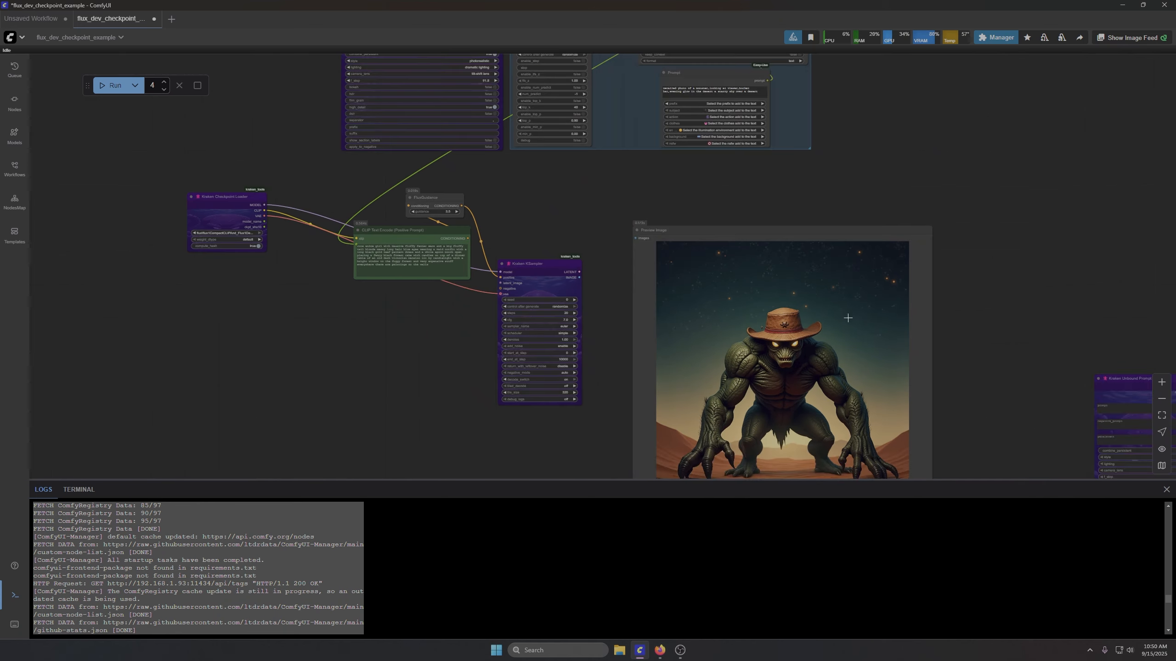
Step: Delete the unused Kraken Unbound Prompt node to the right of the image preview
left_click_drag(985, 303, 839, 146)
key("Delete")
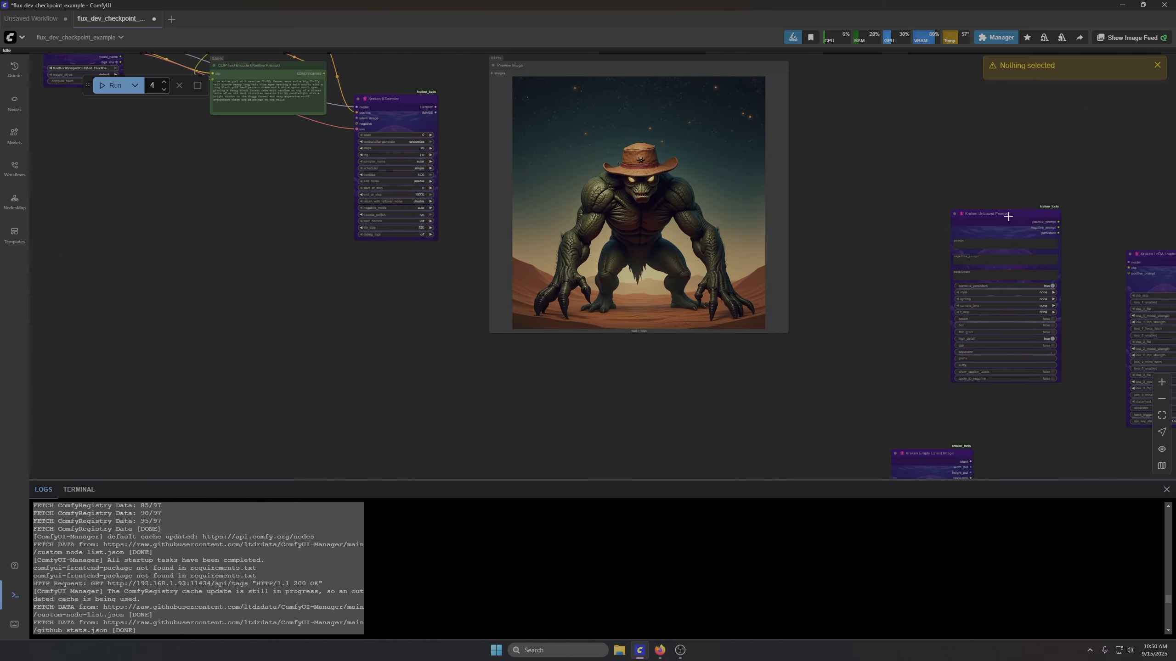
left_click(1008, 215)
key("Delete")
Step: Move the Kraken Empty Latent Image node beside the Kraken KSampler and connect its latent output to the latent_image input
left_click_drag(1000, 290, 964, 163)
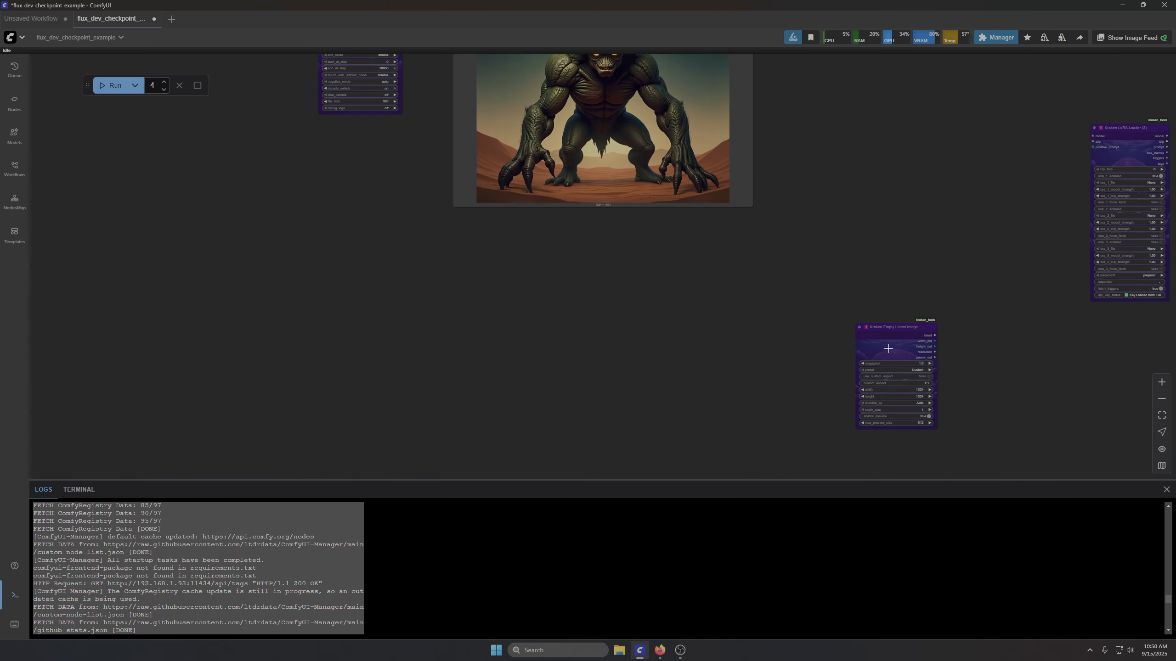
left_click_drag(887, 340, 217, 170)
left_click_drag(348, 157, 589, 367)
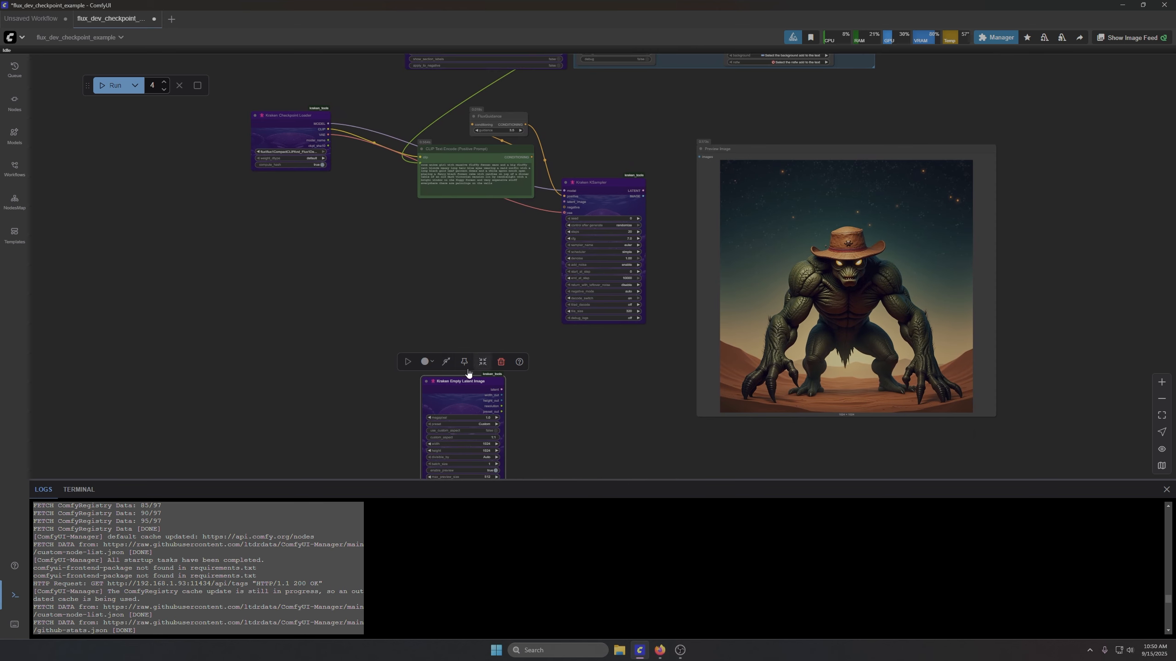
left_click_drag(461, 382, 463, 244)
scroll(543, 344, "up", 10)
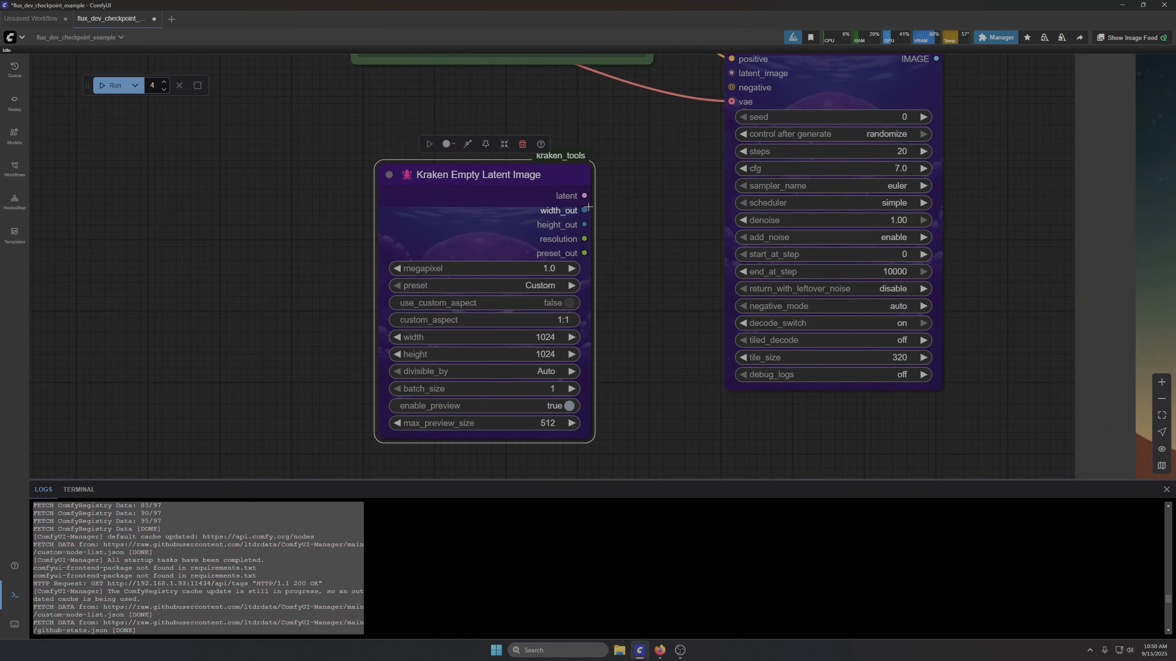
left_click_drag(572, 196, 704, 171)
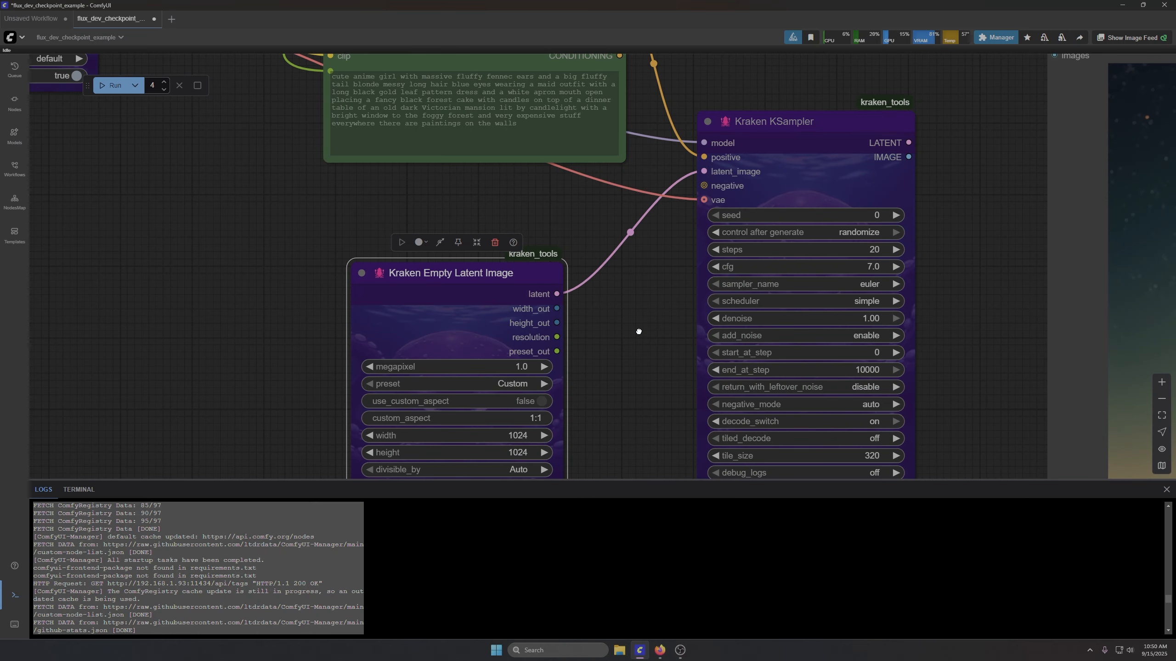
left_click_drag(495, 276, 485, 120)
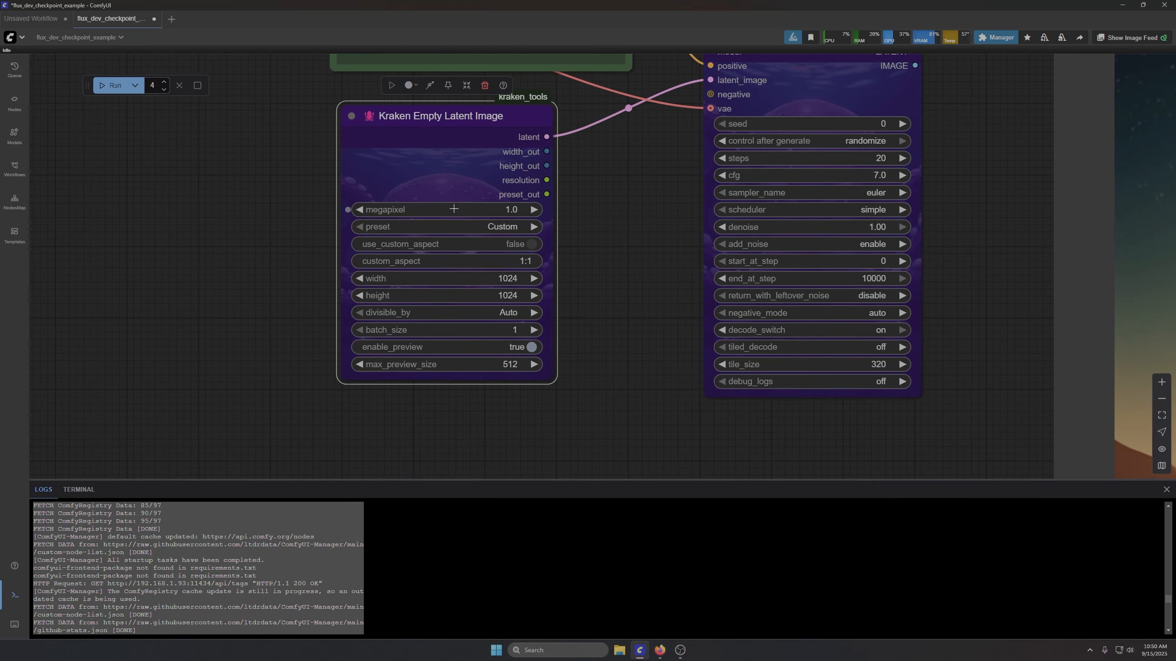
Step: Set the Kraken Empty Latent Image preset to Screen: Dual Monitor Wallpaper - 5120x1440 (32:9)
left_click(432, 227)
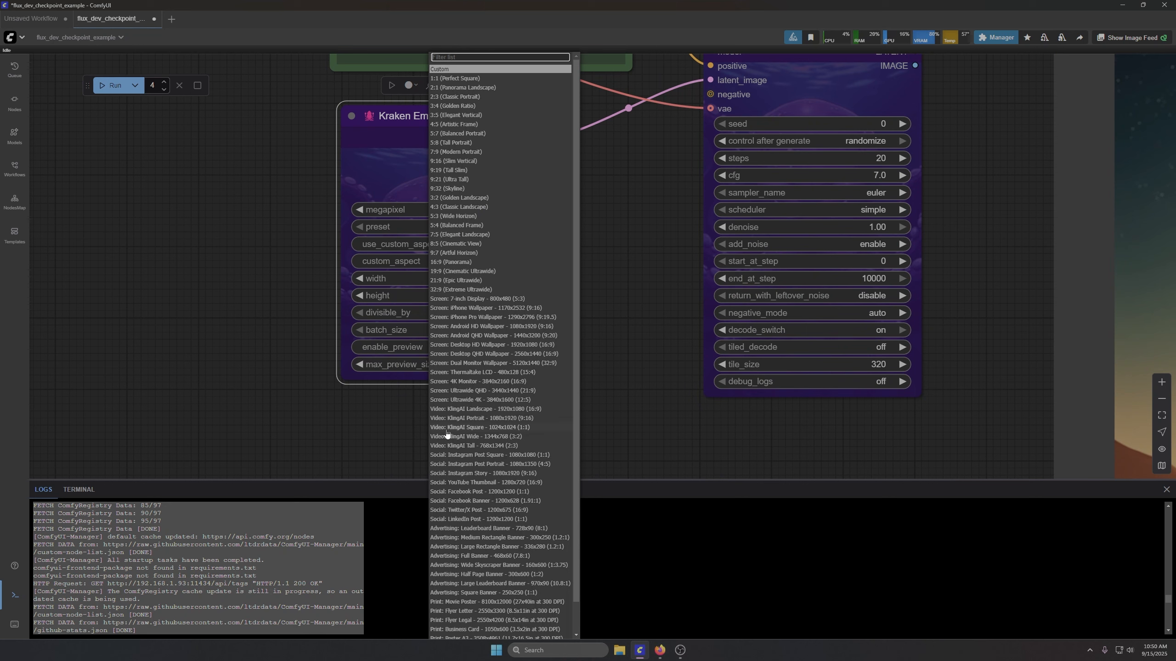
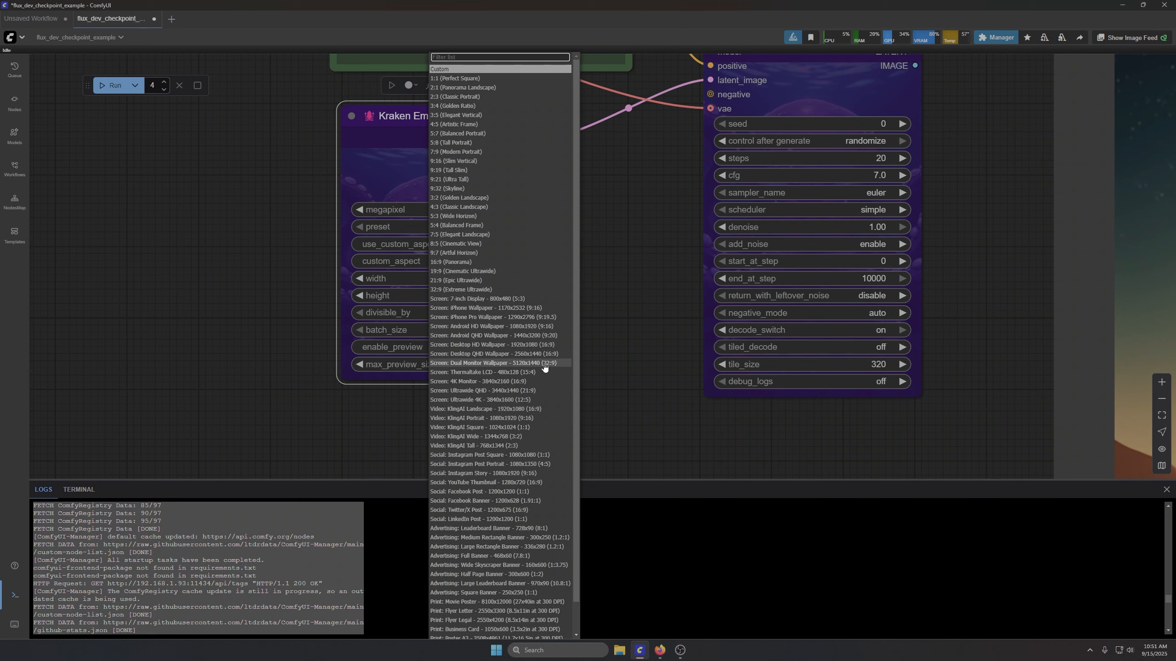
left_click(513, 363)
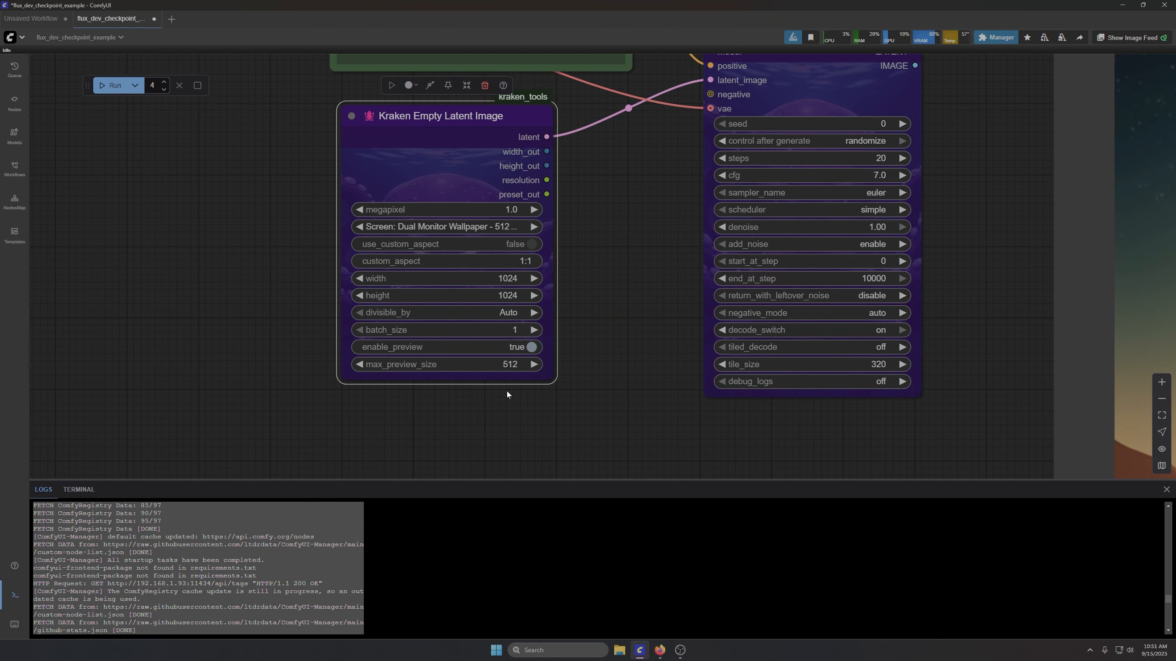
Step: Open a new File Explorer window and go to the kraken_tools folder under Documents\ComfyUI\custom_nodes
right_click(620, 650)
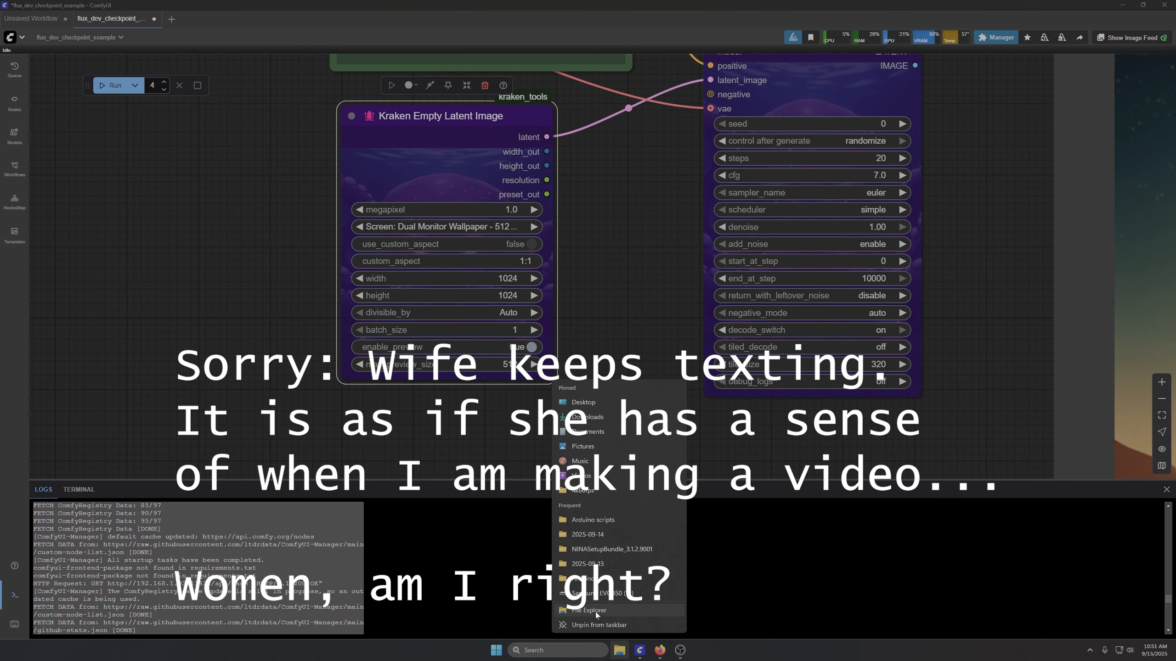
left_click(593, 612)
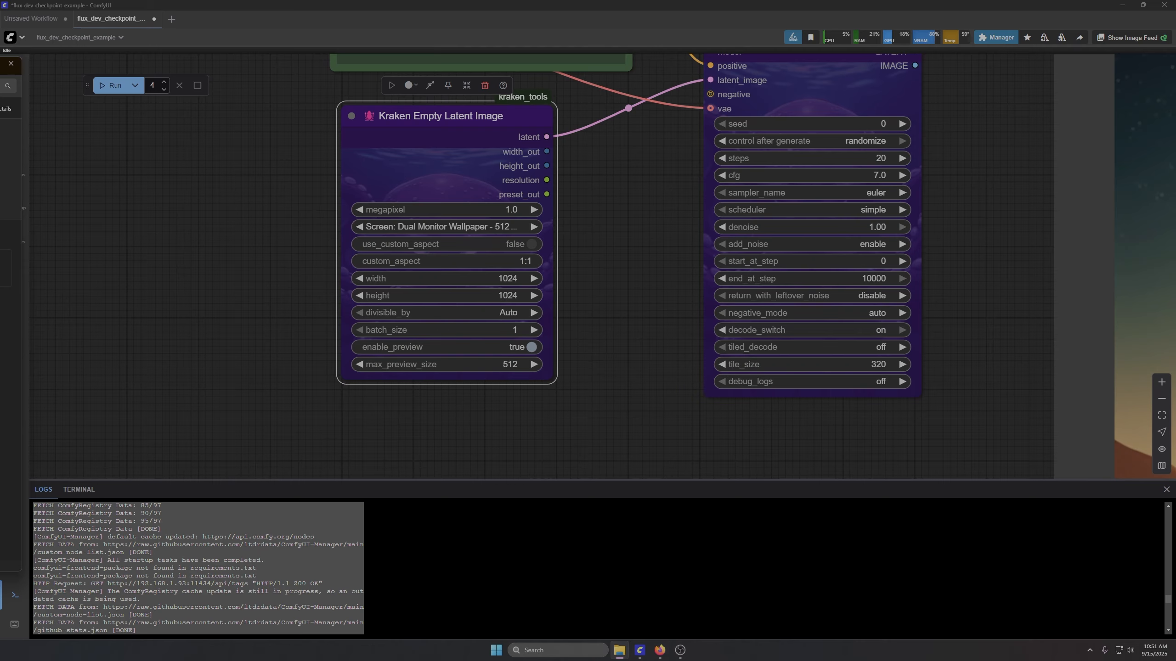
left_click_drag(0, 65, 404, 65)
left_click(218, 205)
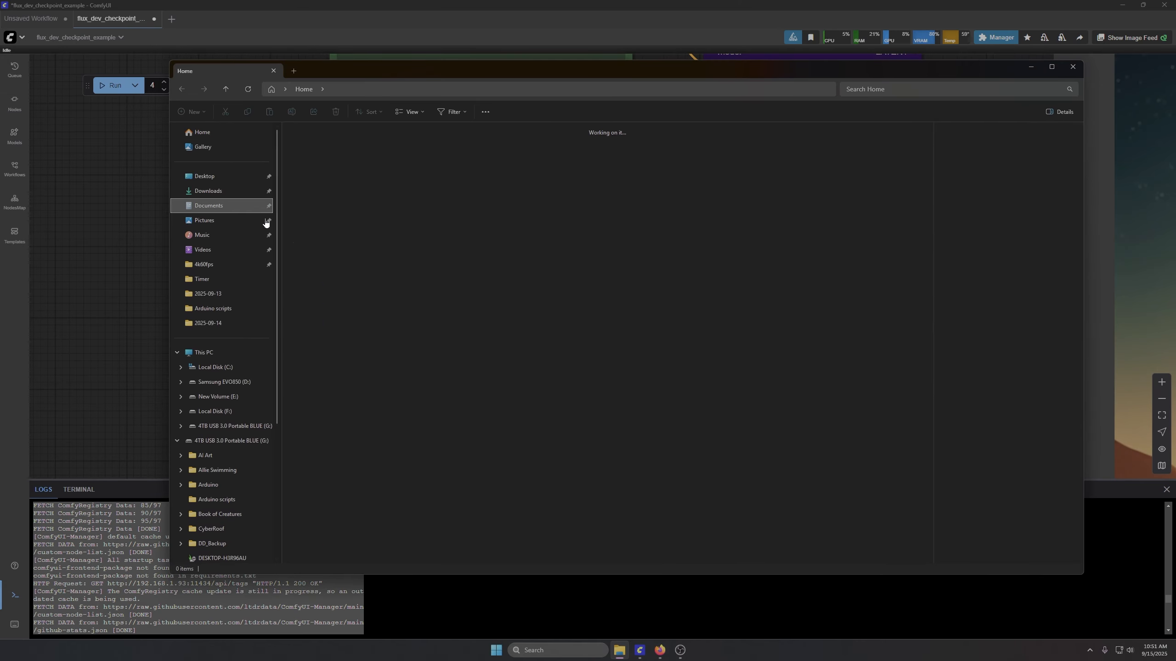
left_click(695, 149)
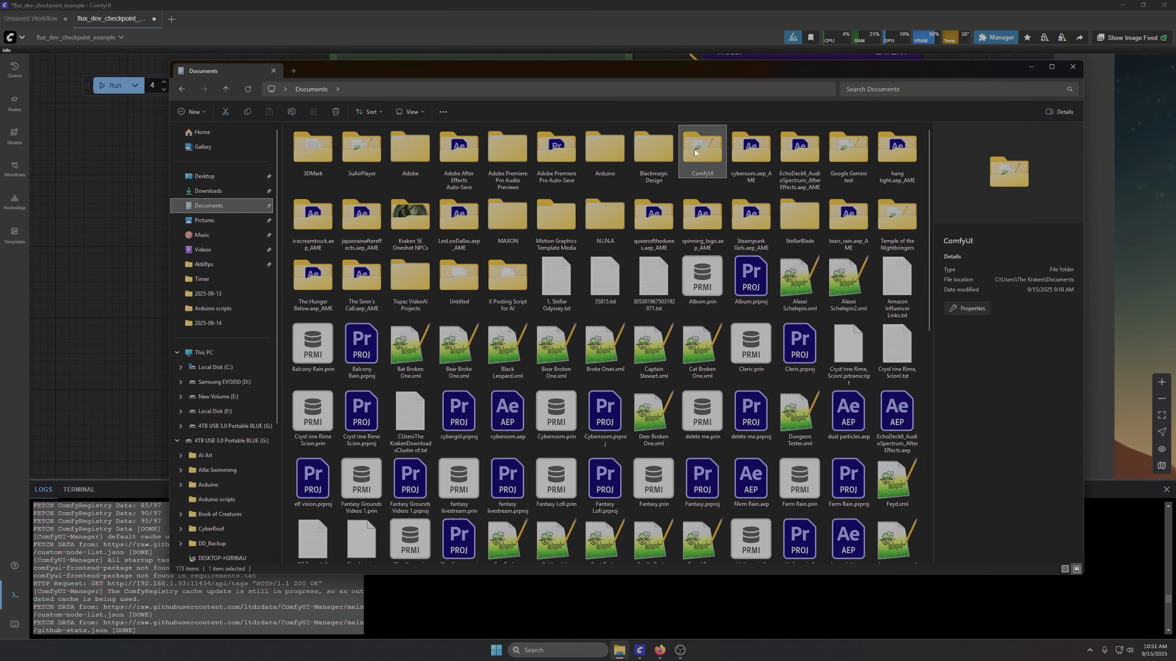
double_click(694, 150)
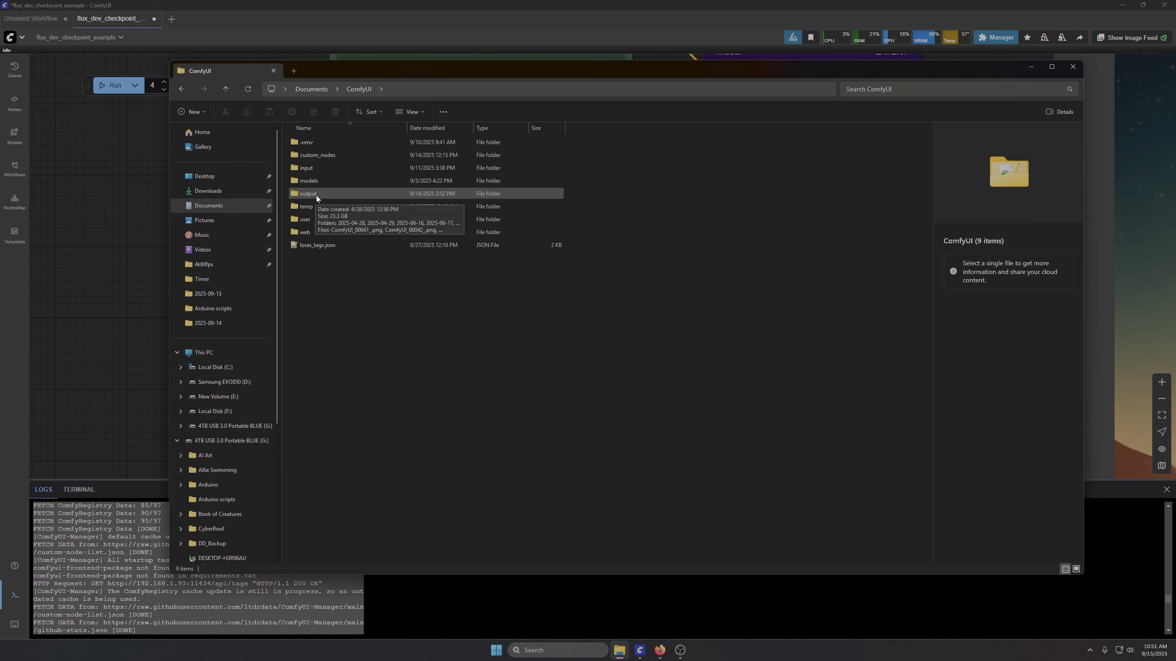
double_click(317, 157)
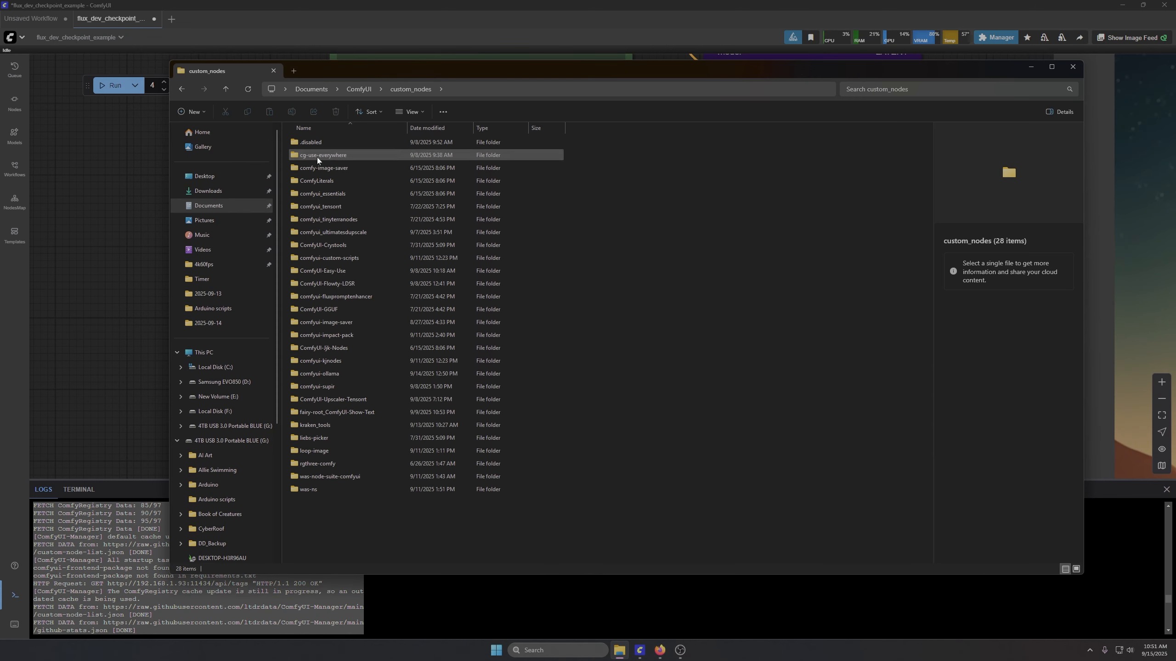
double_click(314, 428)
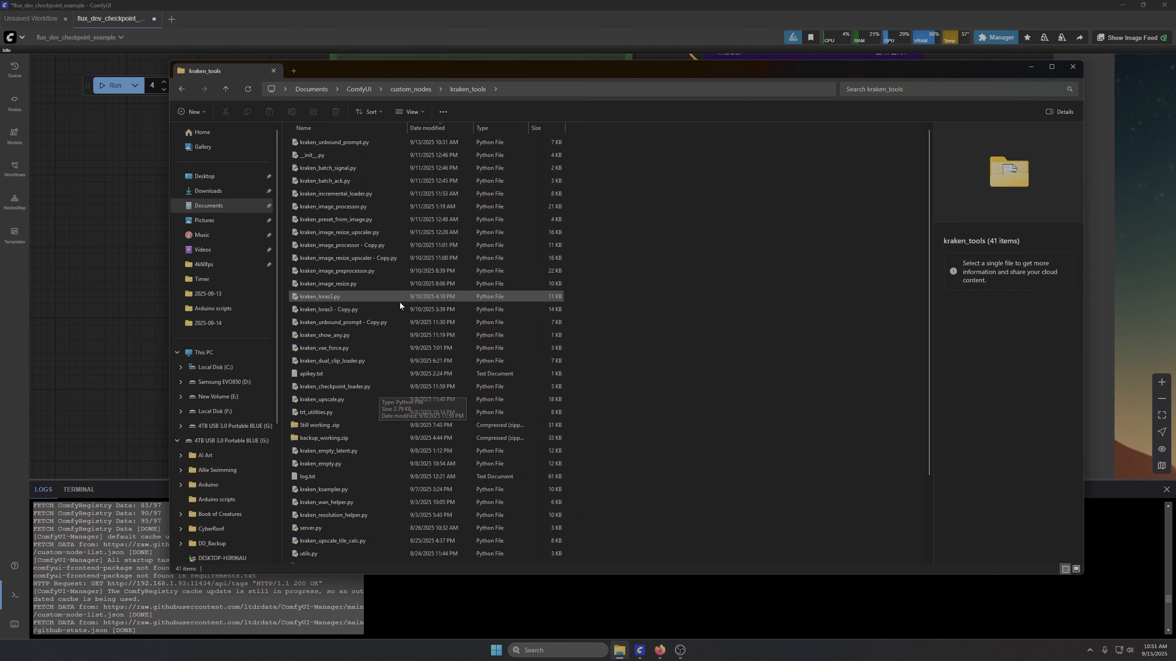
Step: Open kraken_empty_latent.py from the kraken_tools folder in Notepad++
scroll(373, 505, "down", 3)
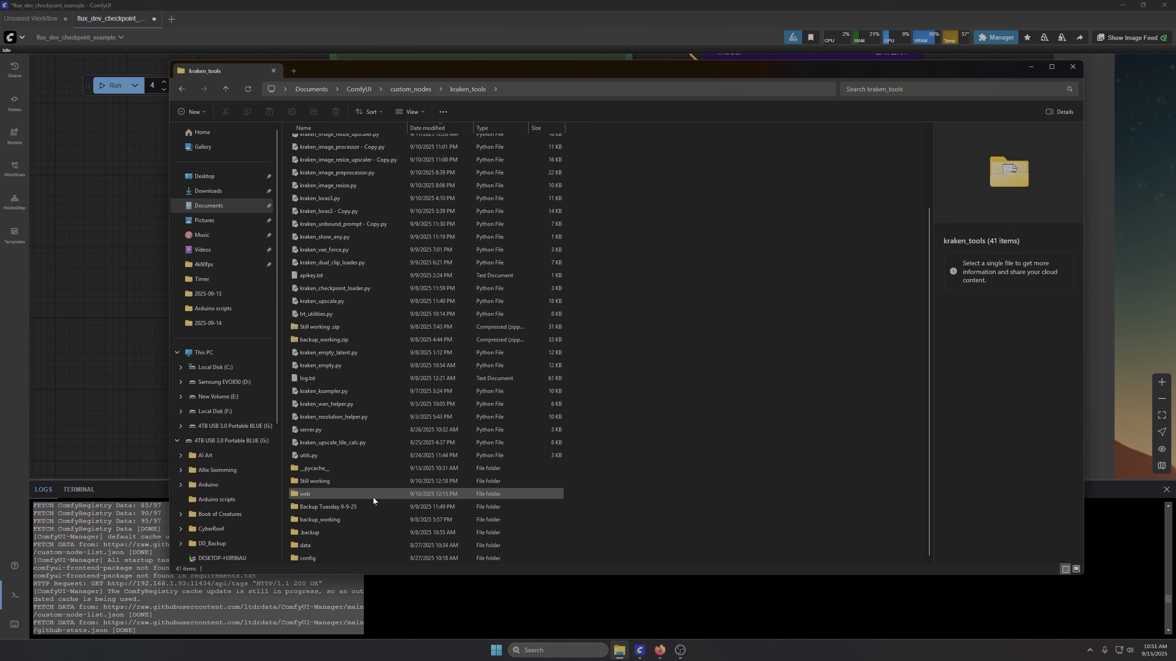
scroll(373, 498, "up", 1)
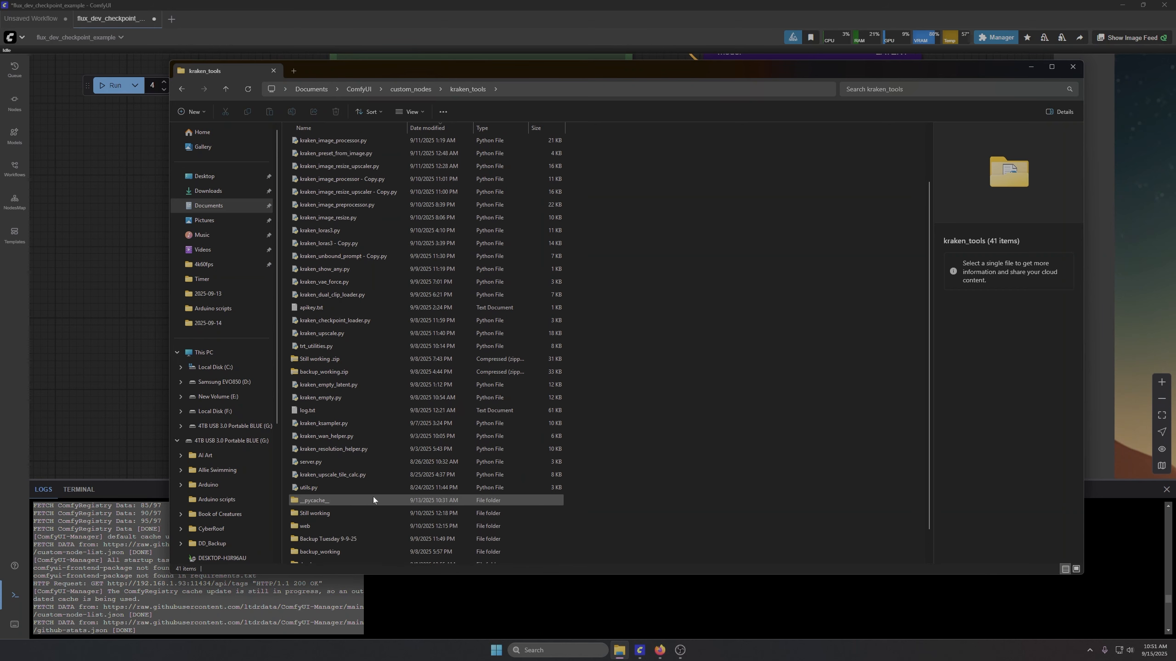
right_click(330, 385)
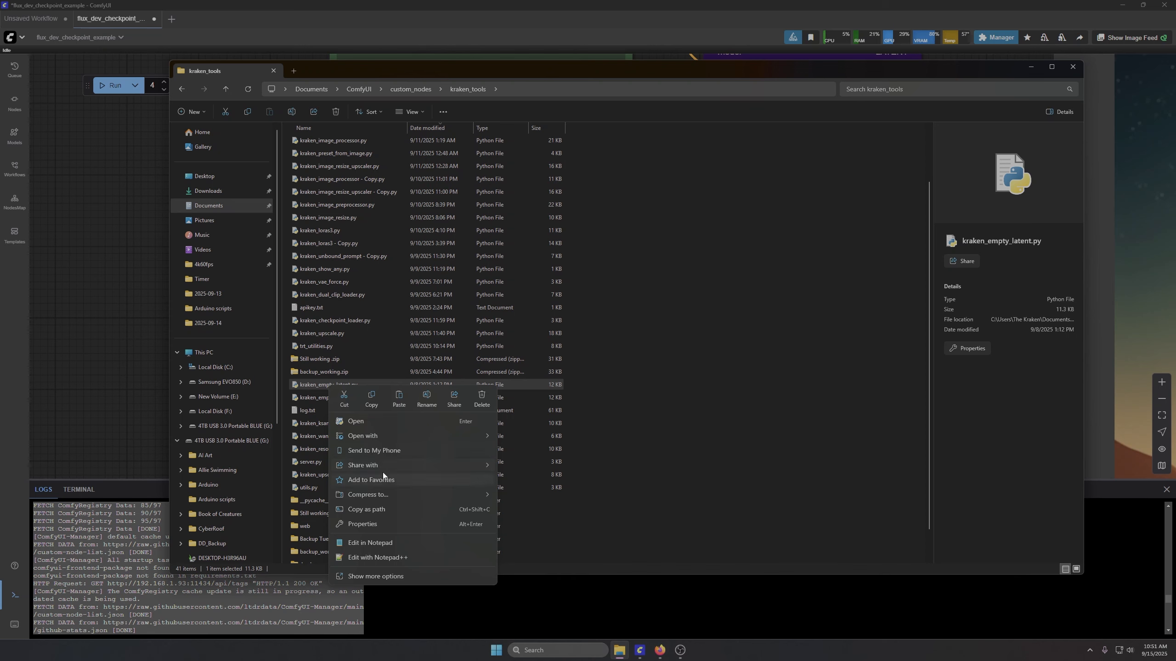
mouse_move(375, 436)
left_click(538, 451)
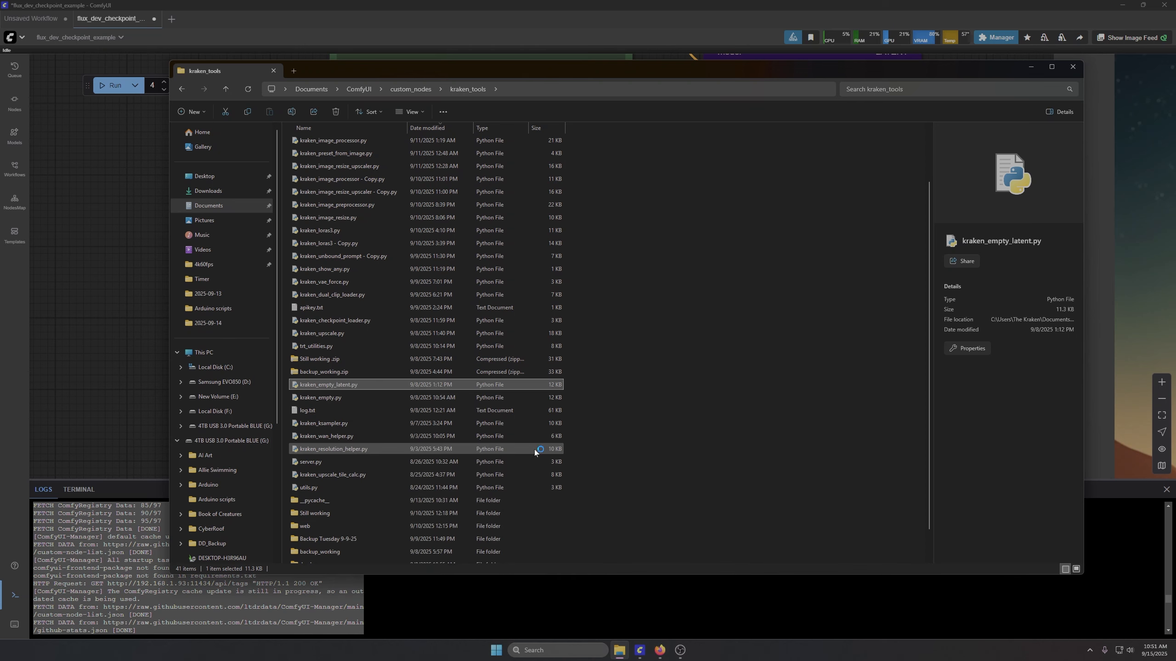
Step: Duplicate the "Screen: Dual Monitor Wallpaper - 5120x1440 (32:9)" preset line directly below itself
scroll(394, 389, "down", 13)
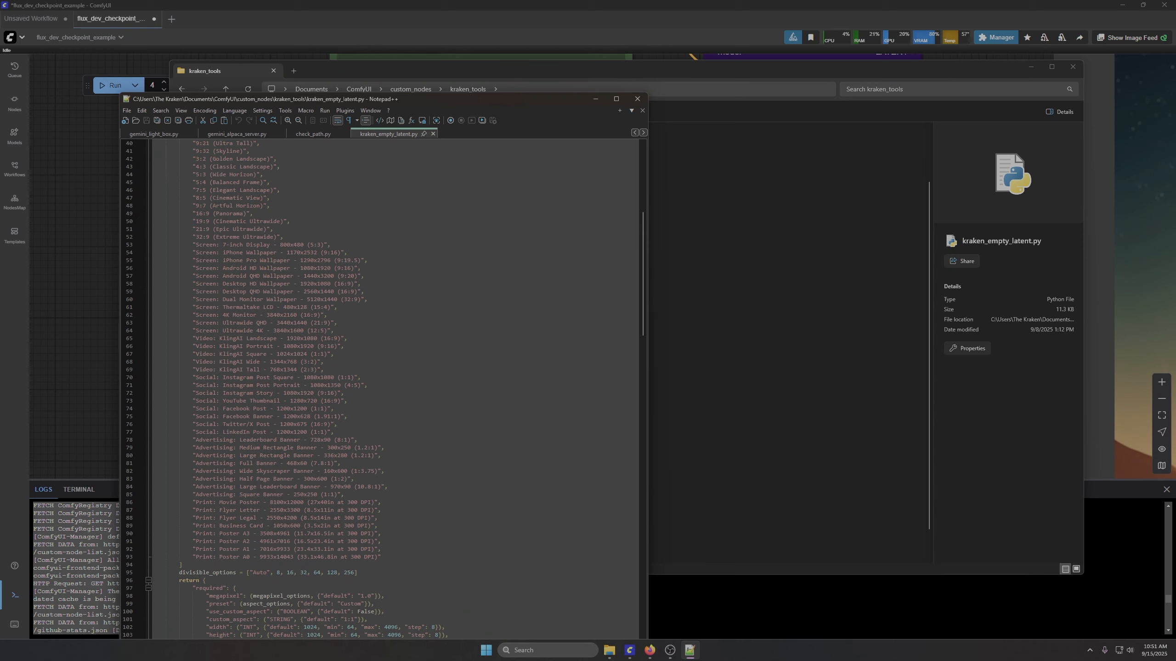
left_click_drag(368, 299, 192, 299)
key("ctrl+c")
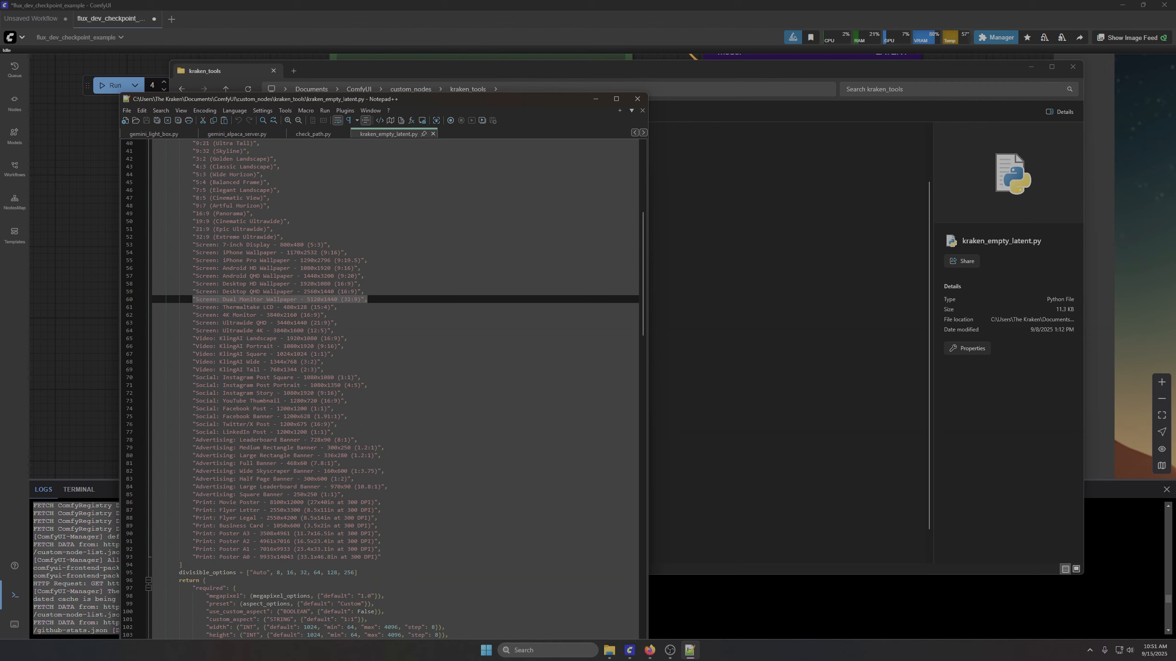
left_click(368, 307)
left_click(368, 299)
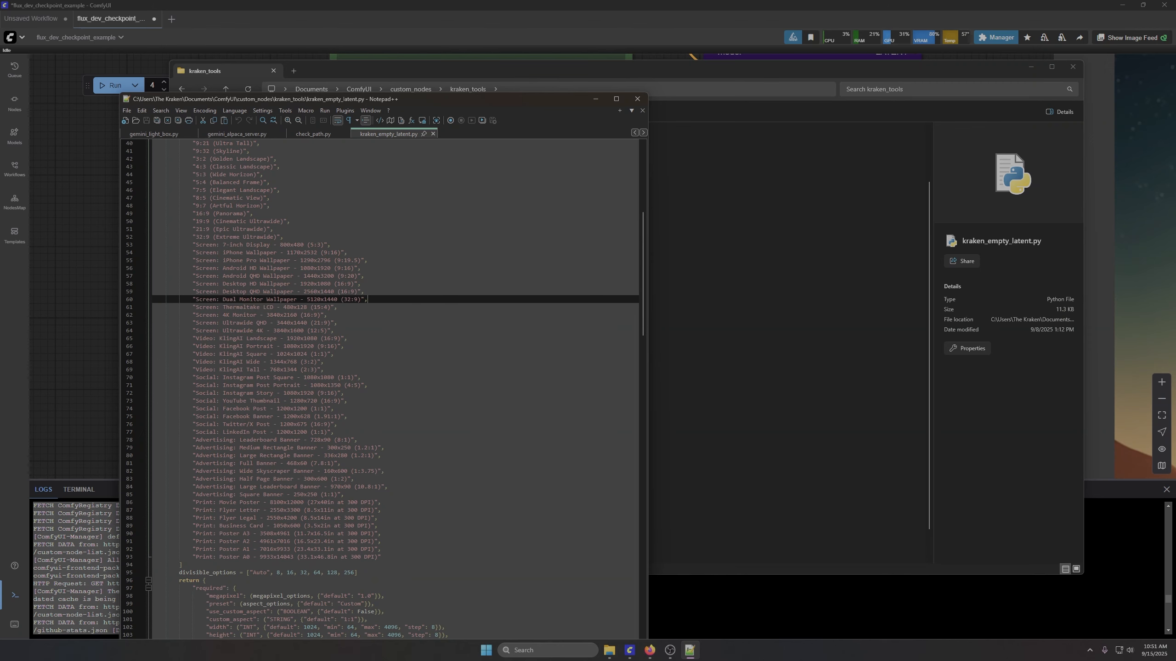
key("Return")
key("ctrl+v")
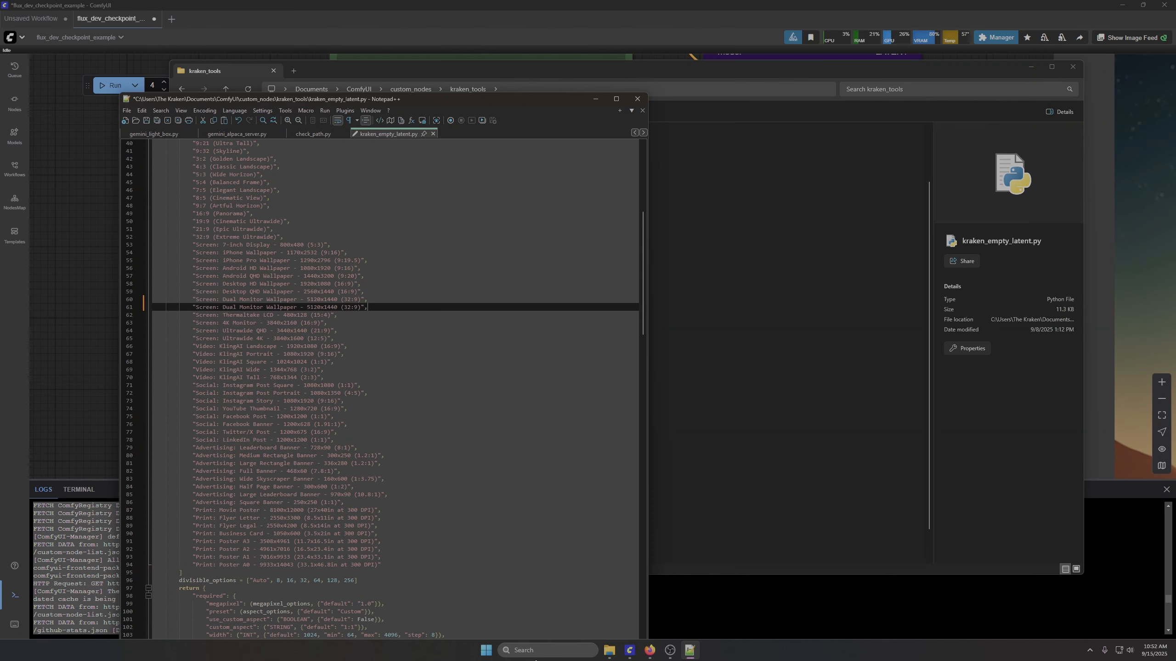
Step: Switch to Google Chrome, open Gemini and begin a question with "two 4"
key("super+s")
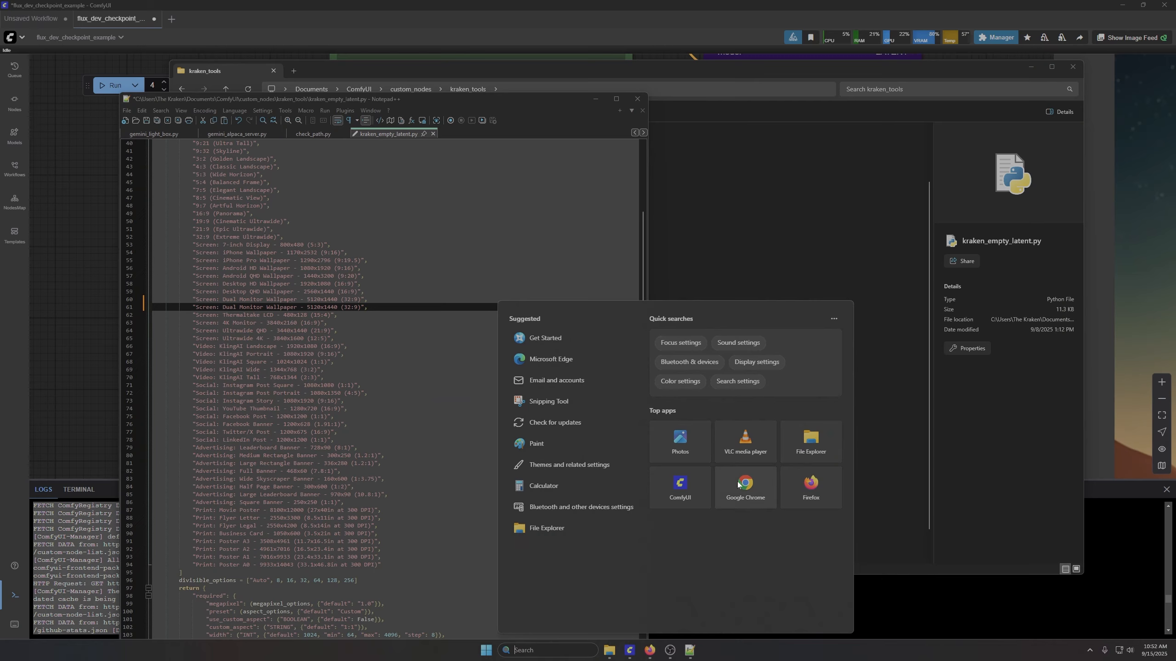
left_click(745, 486)
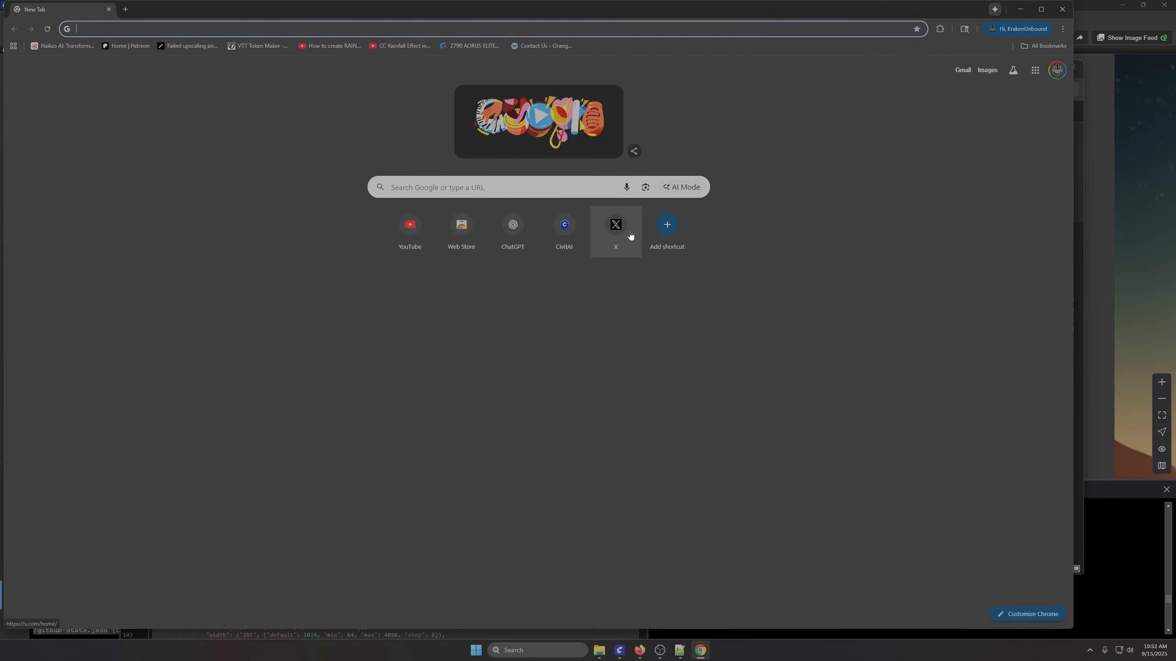
left_click(1035, 70)
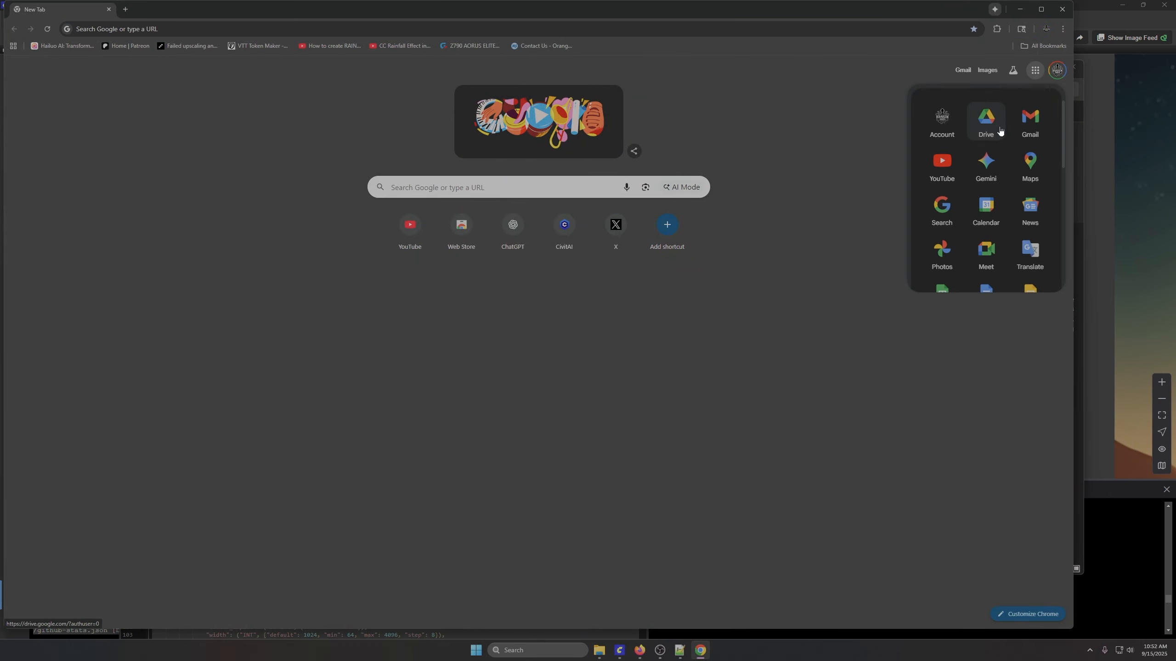
left_click(986, 162)
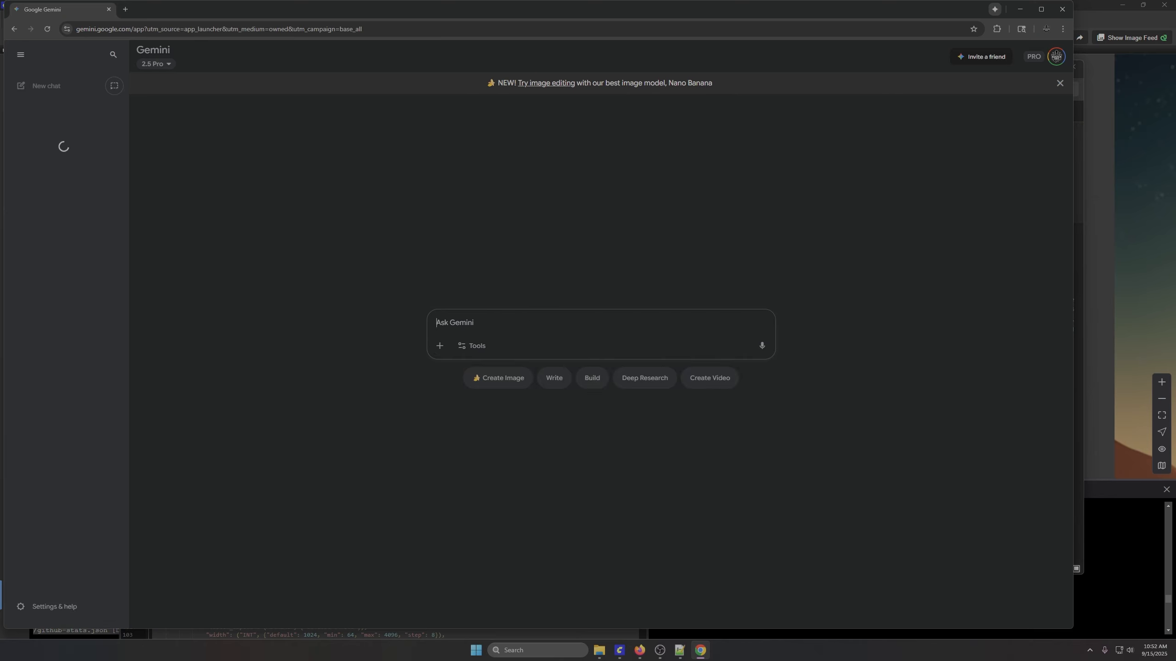
type("two")
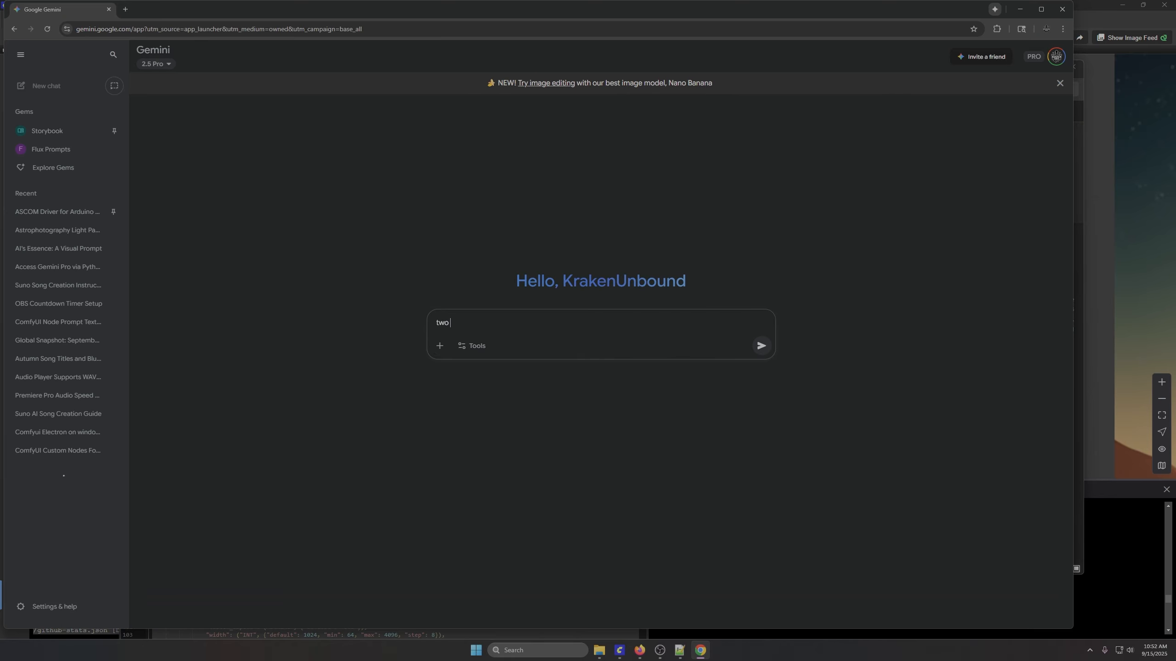
type(" 4")
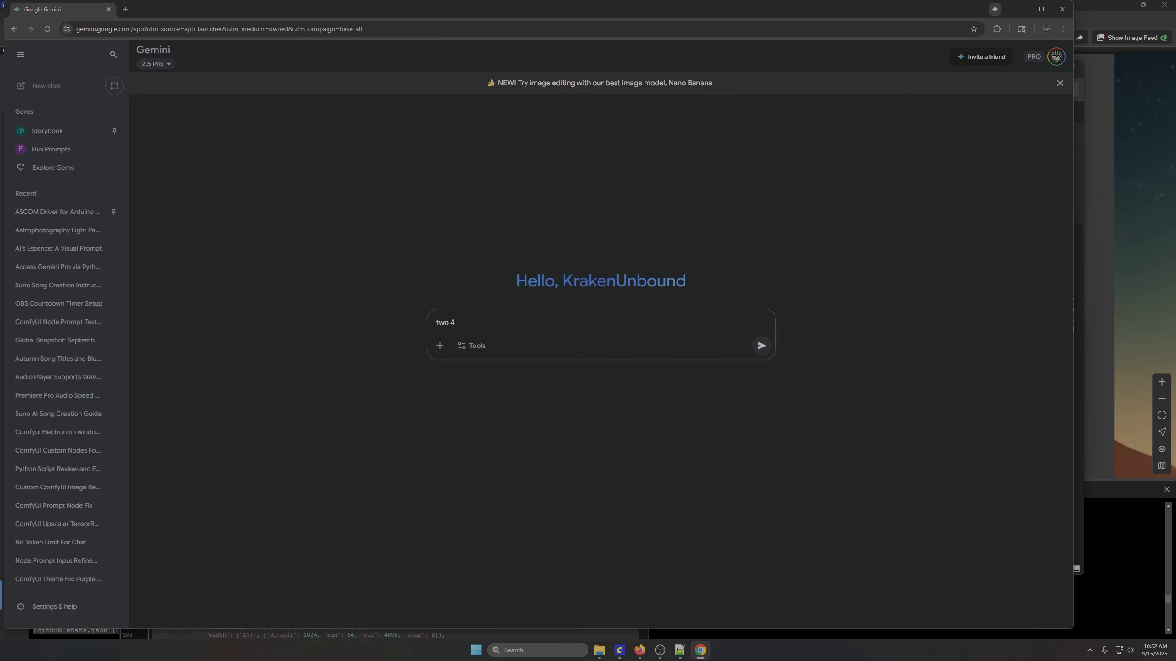
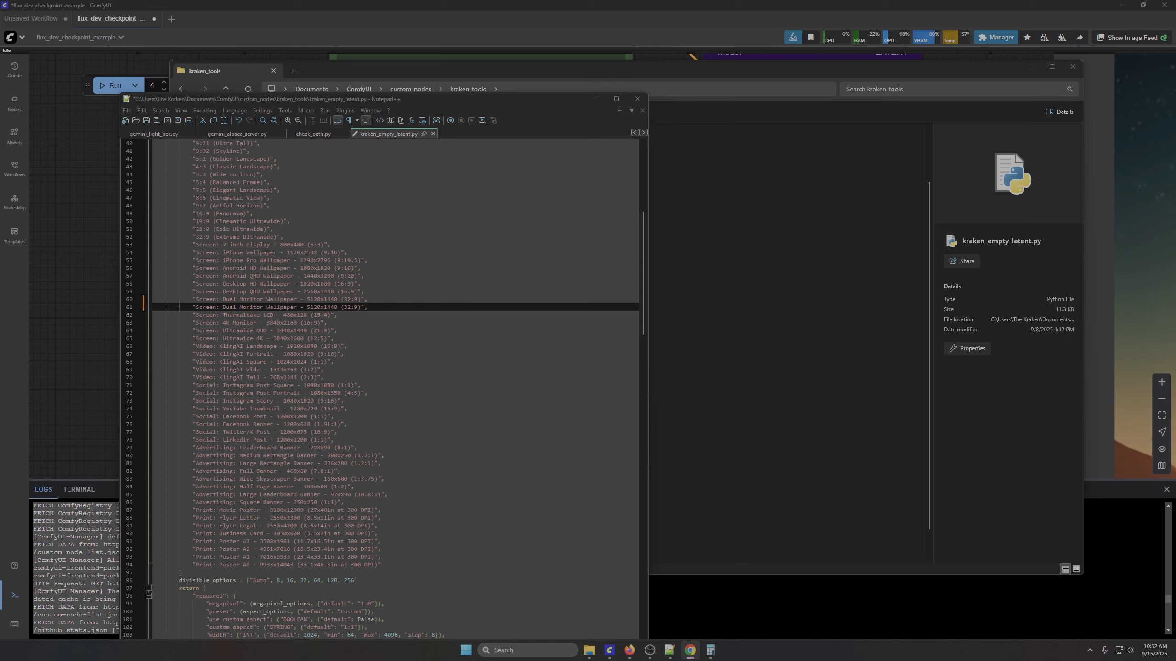
Step: In Notepad++, change the duplicated preset line to "Screen: Dual Monitor Wallpaper 4K - 7680x2160 (32:9)"
scroll(394, 389, "up", 2)
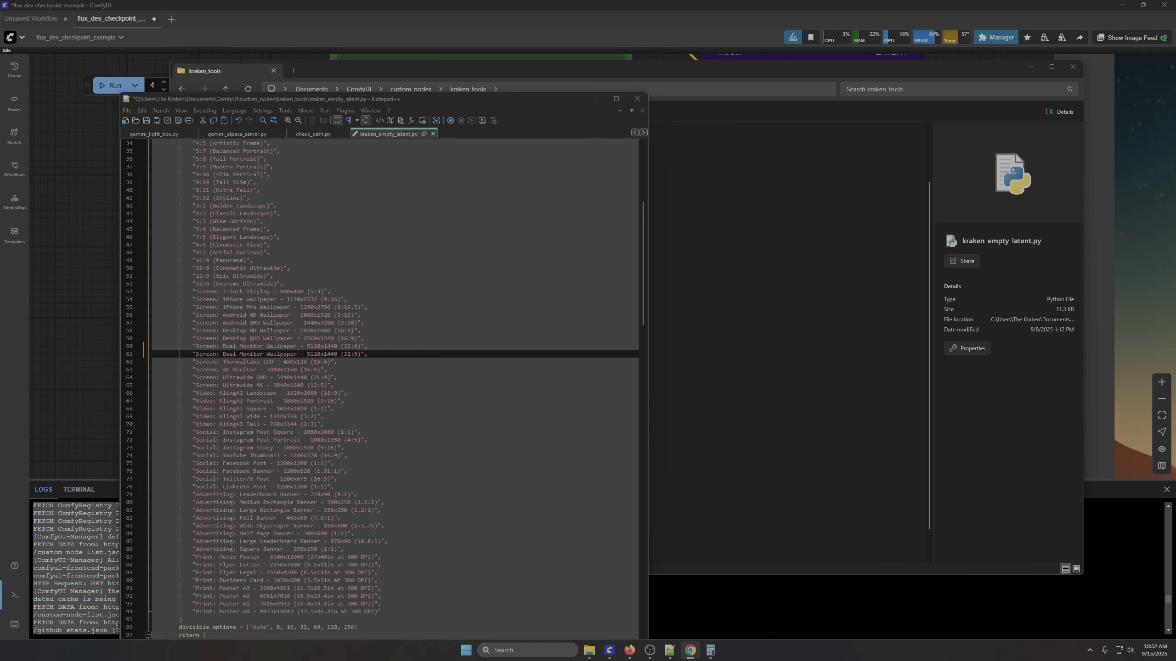
left_click(307, 353)
left_click_drag(307, 354, 314, 354)
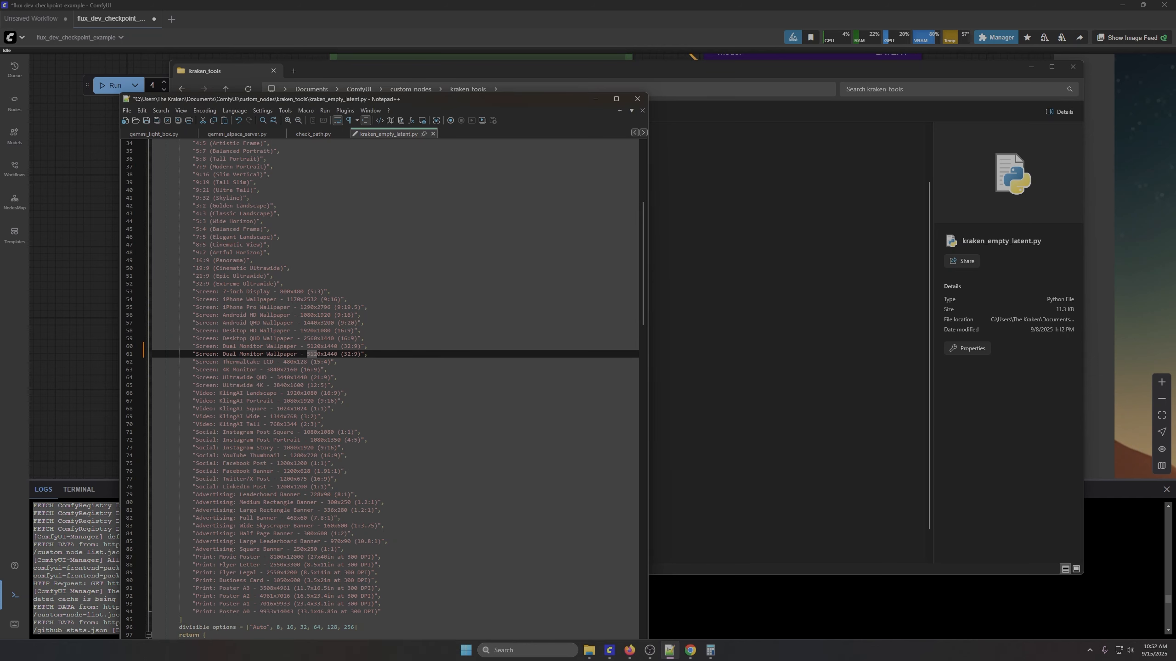
key("Delete")
key("Delete")
type("7680")
left_click_drag(324, 354, 333, 354)
type("216")
type("0")
type(" 4k")
Step: Add "2K" after "Dual Monitor Wallpaper" in the 5120x1440 preset line
left_click(297, 347)
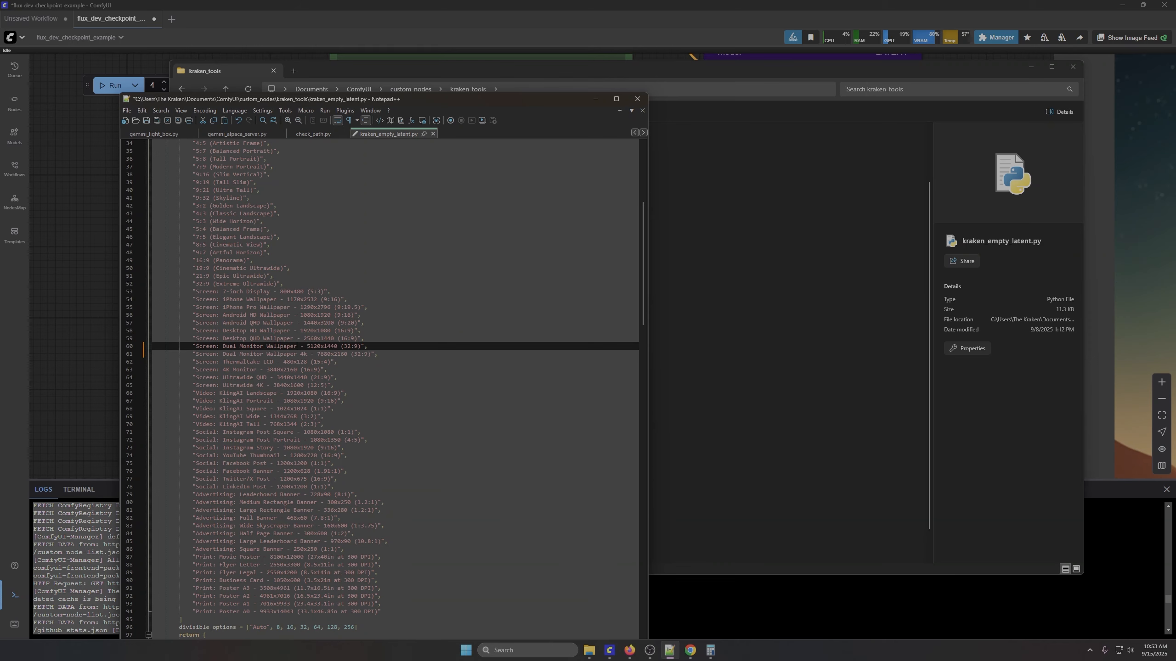
type("2k")
Step: Add "2k single" after "Desktop QHD Wallpaper" and "double" after "2k" and "4k" in the two Dual Monitor Wallpaper preset lines
left_click(294, 338)
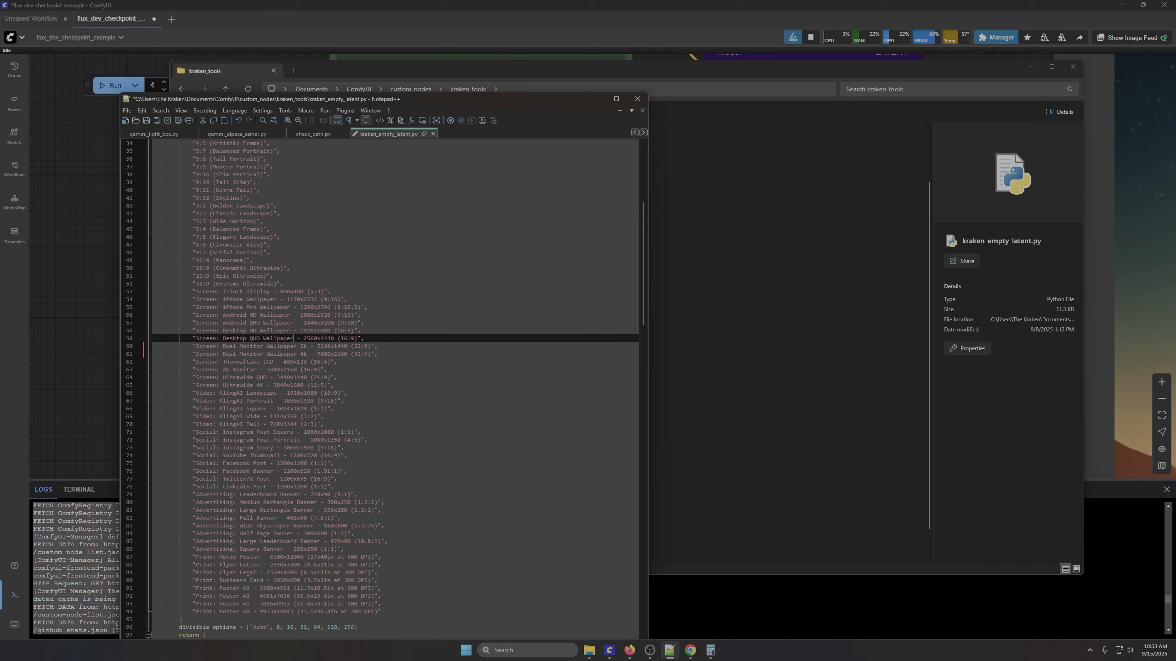
type("2k single")
left_click(306, 346)
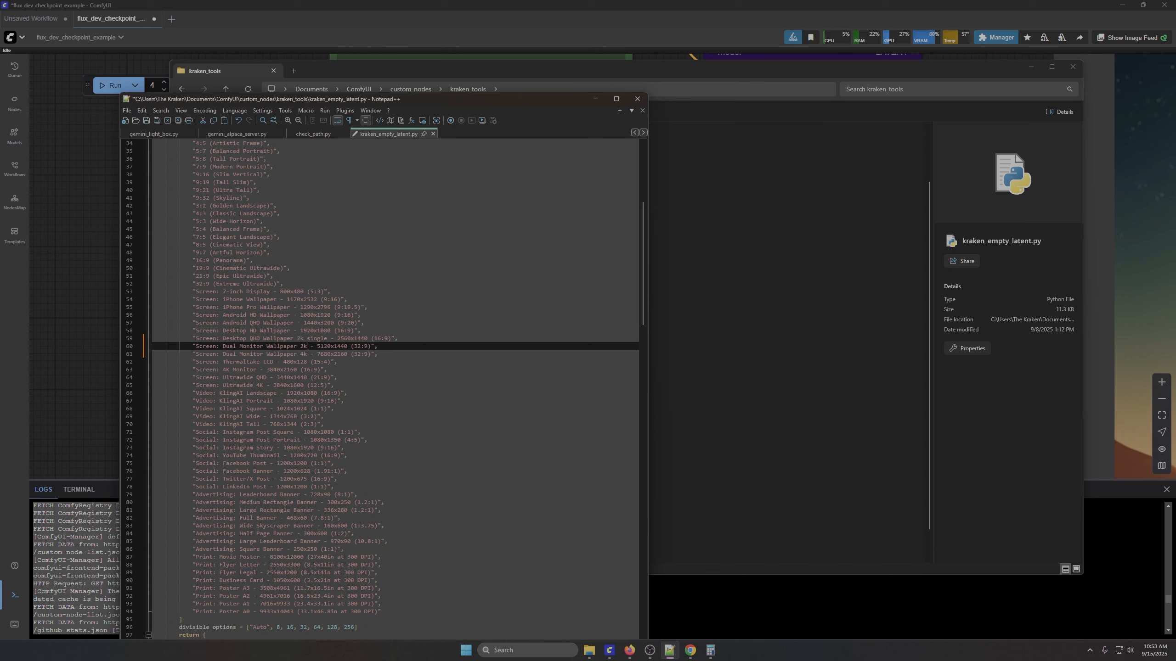
type("double")
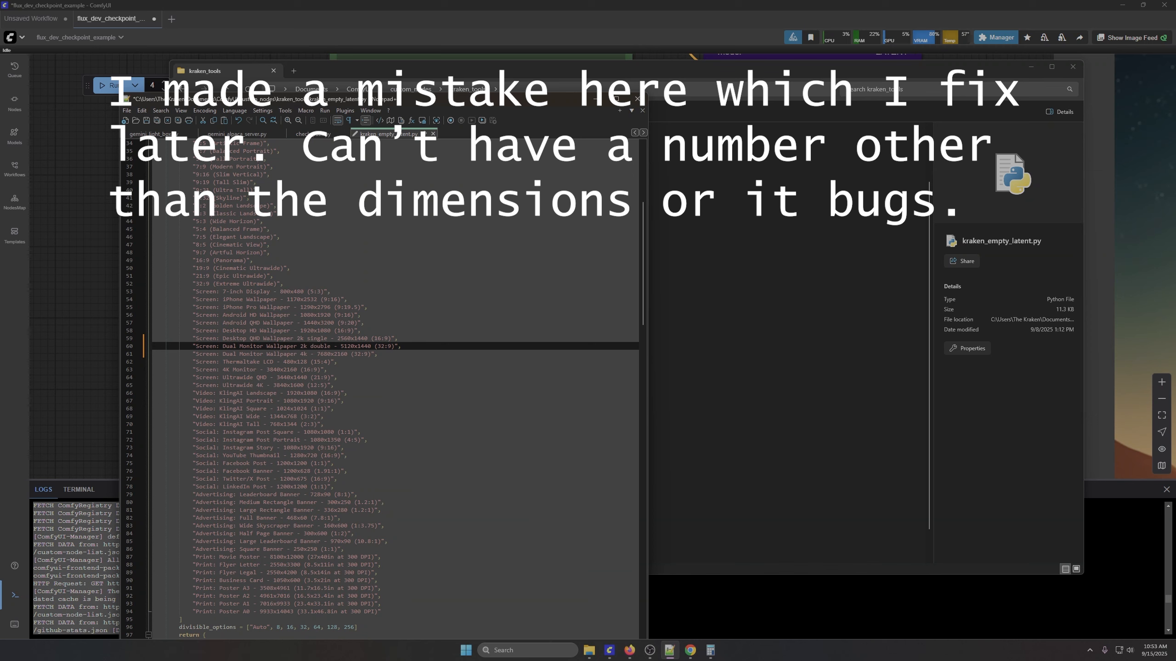
left_click(306, 354)
type("double")
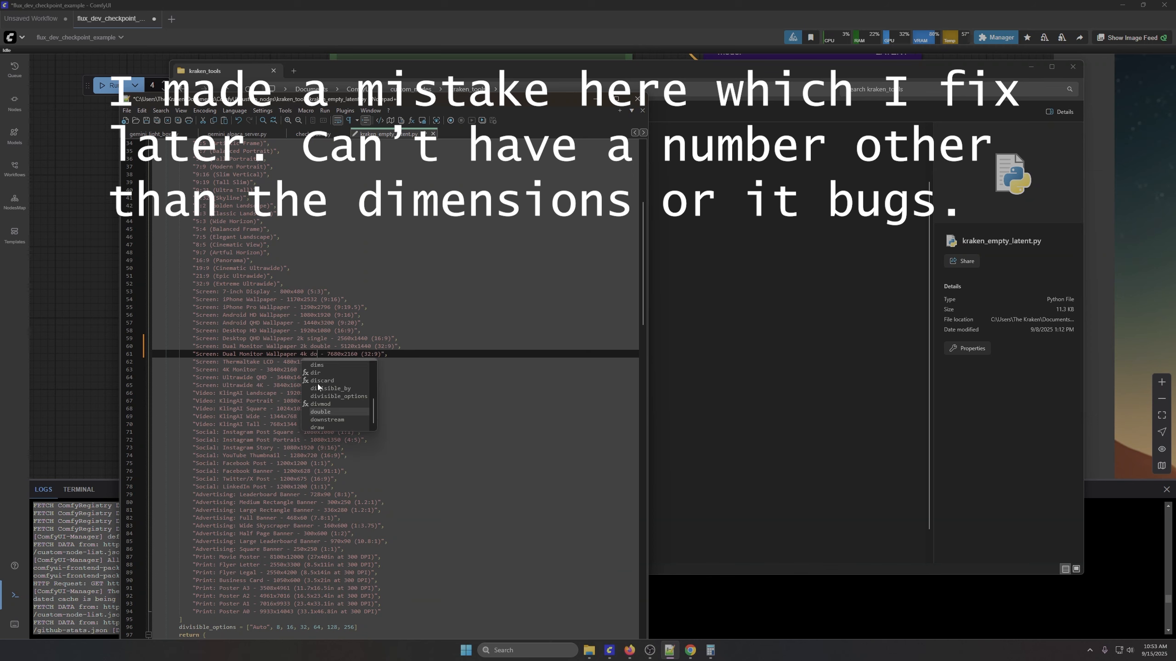
Step: Save kraken_empty_latent.py and close both the text editor and the kraken_tools folder window
left_click(126, 111)
left_click(142, 181)
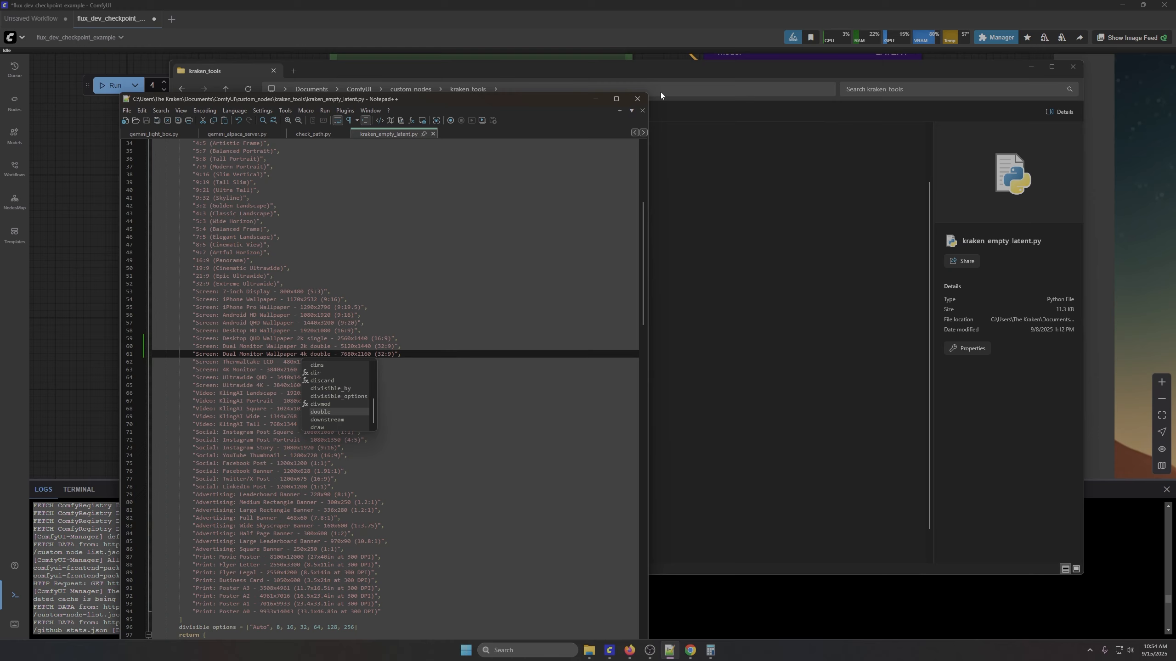
left_click(637, 99)
left_click(1074, 69)
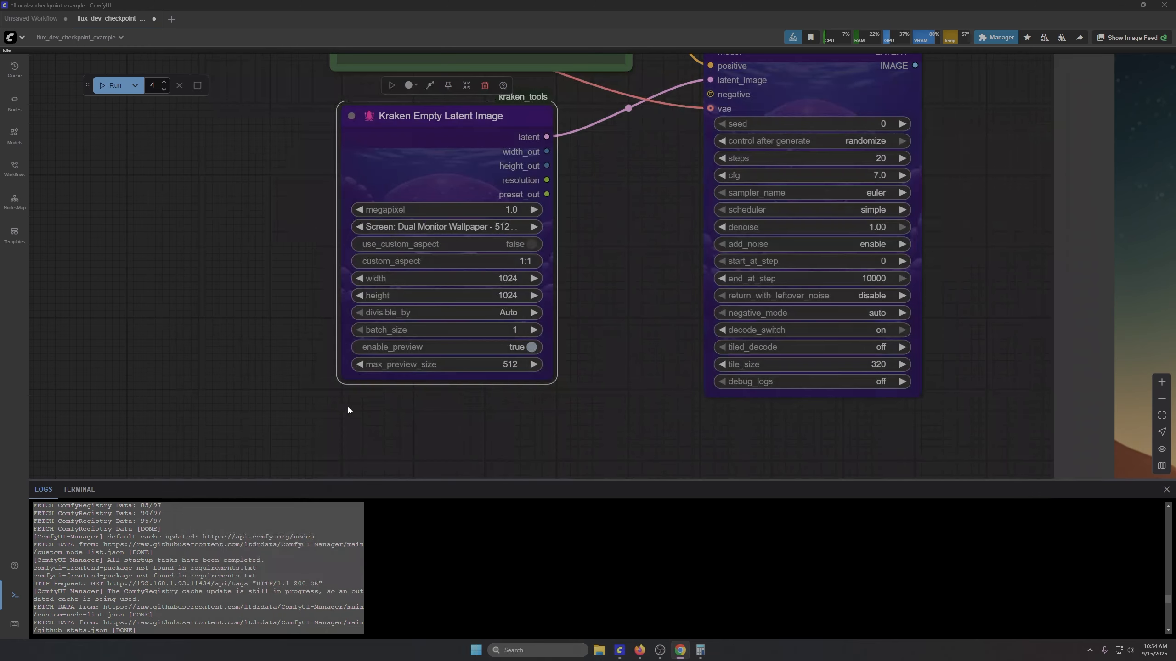
Step: Check the screen presets offered by the Kraken Empty Latent Image node and close the log output
left_click(443, 227)
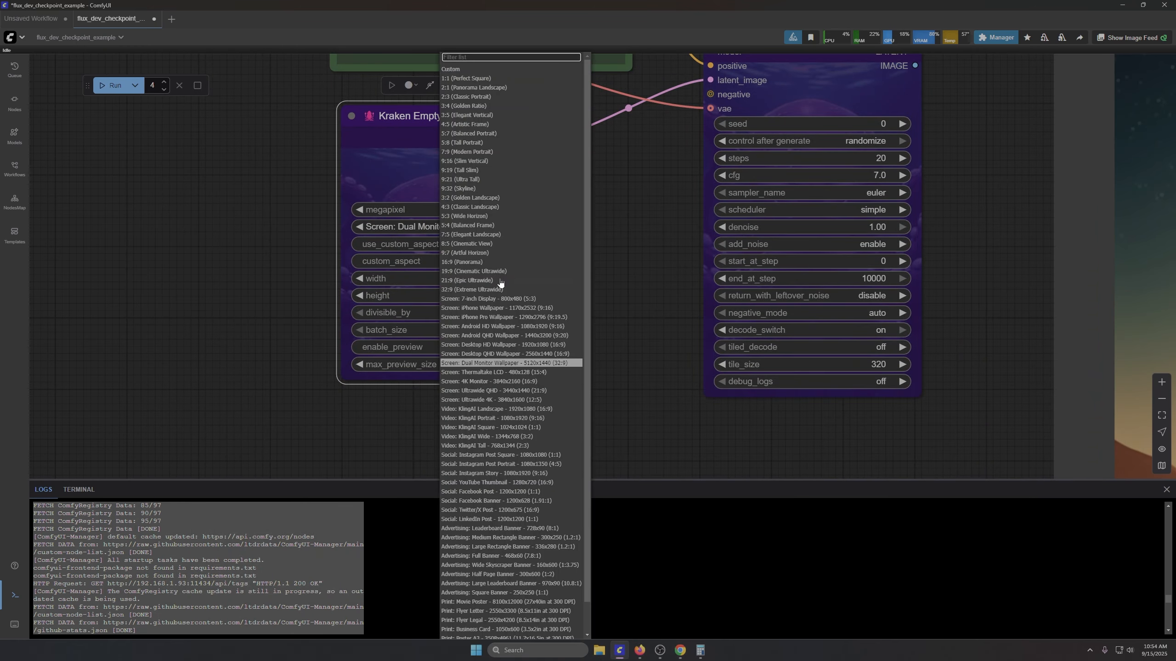
left_click(380, 466)
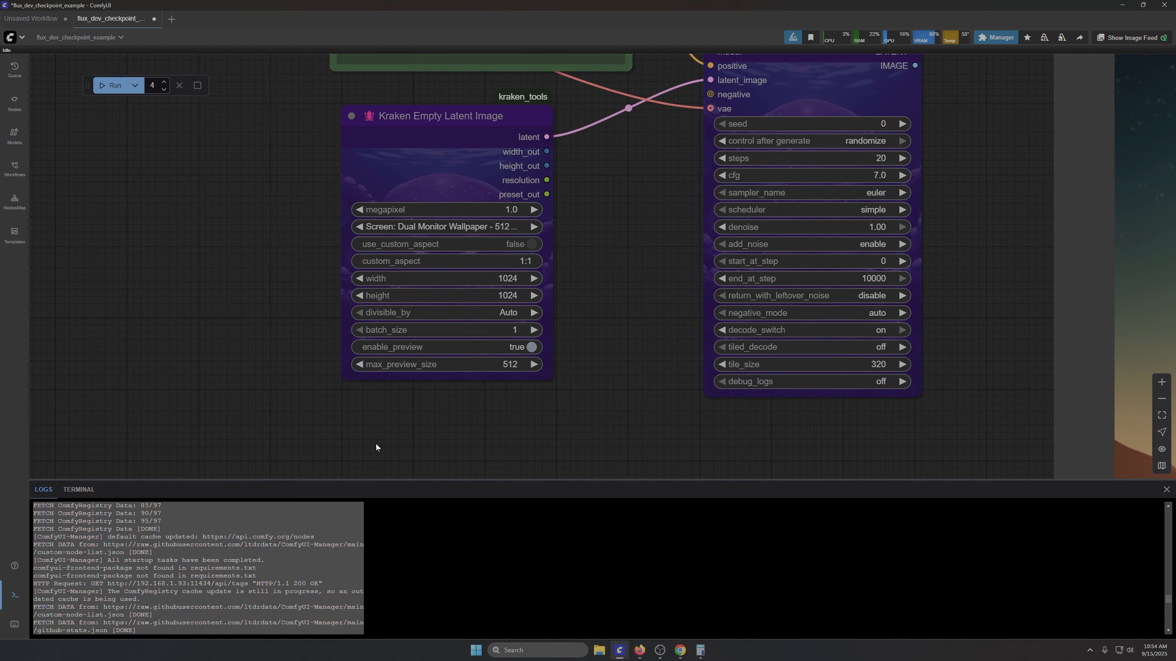
left_click(1166, 490)
Step: Review the megapixel setting and the divisible_by options of the Kraken Empty Latent Image node
left_click_drag(616, 268, 556, 402)
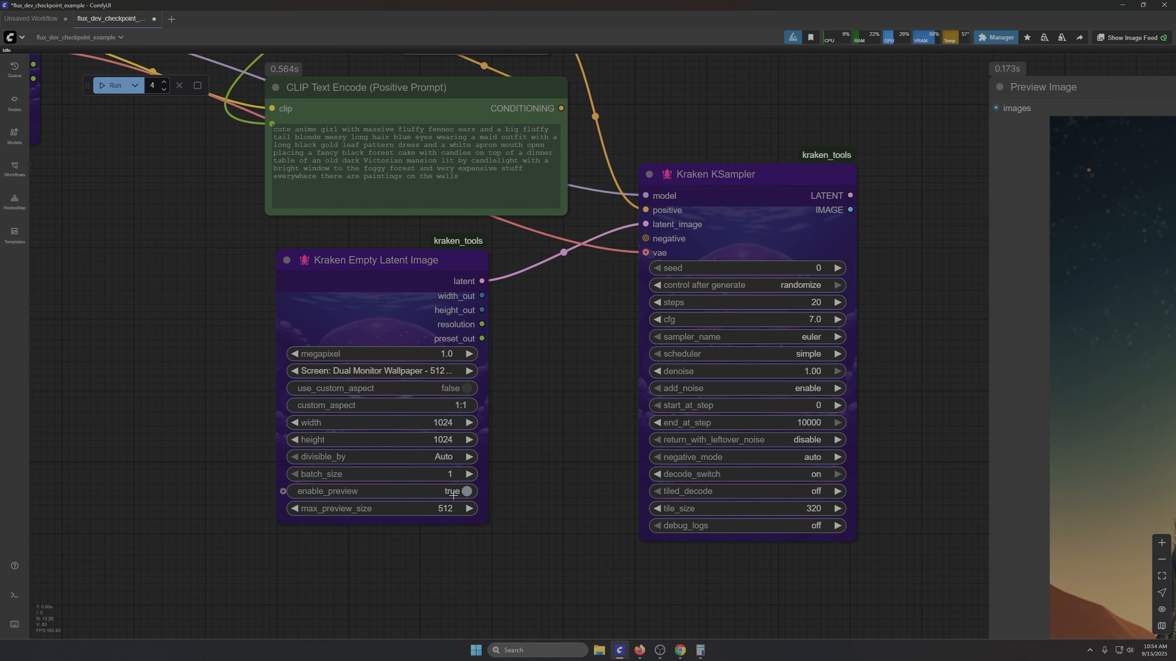
scroll(502, 493, "down", 2)
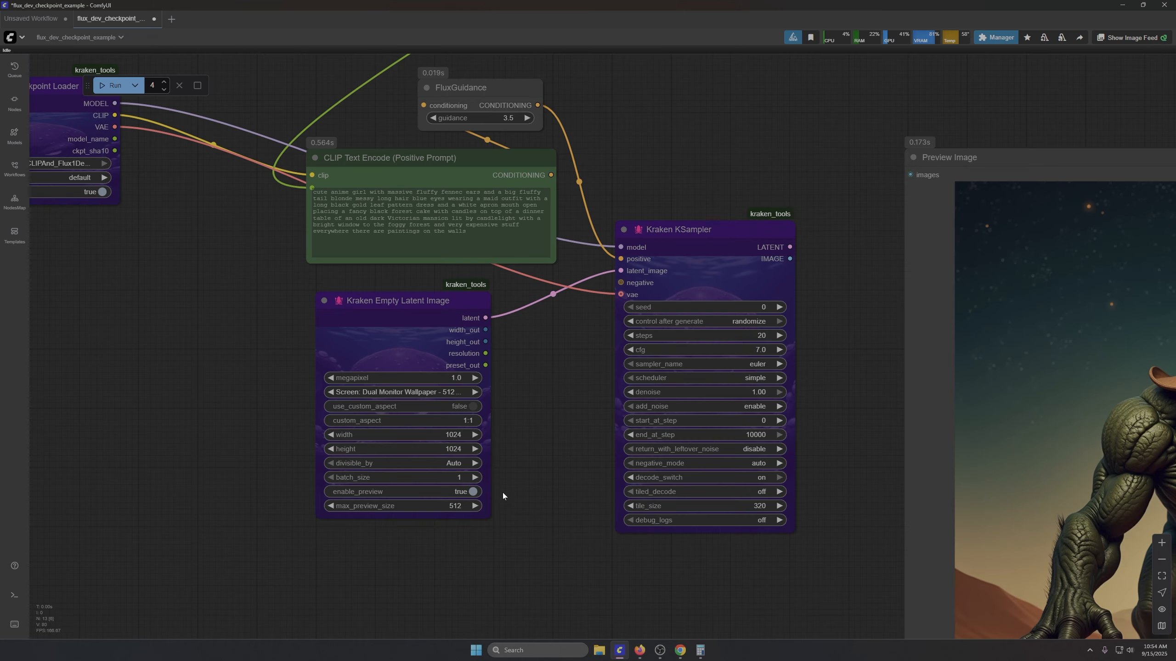
left_click_drag(546, 504, 566, 349)
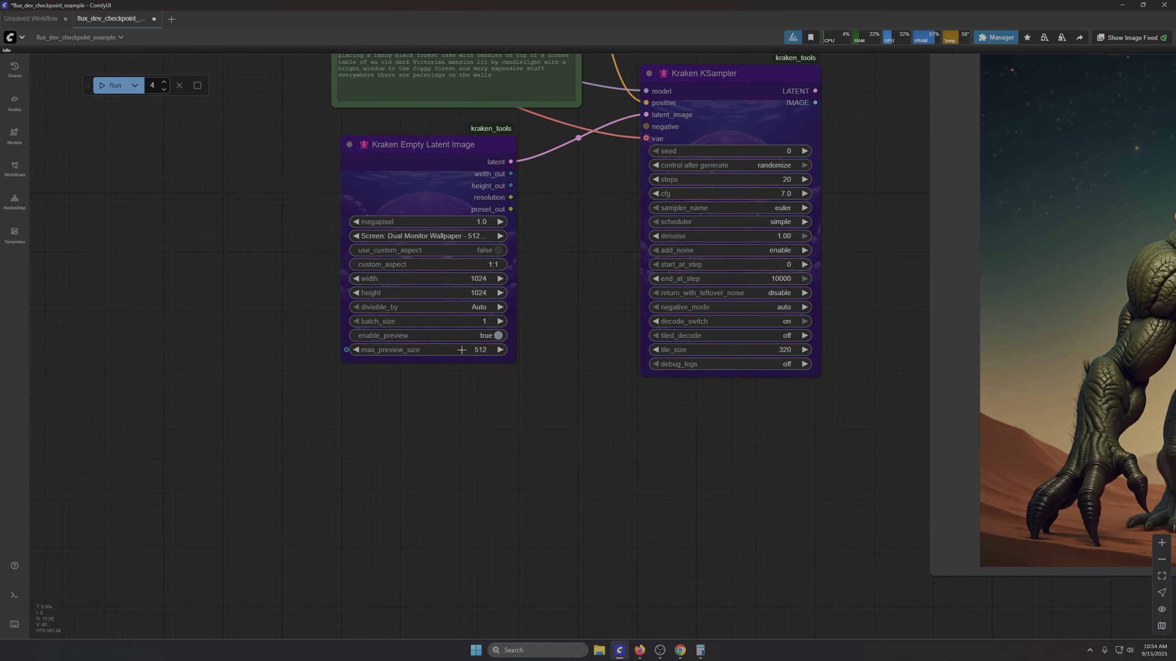
left_click(389, 222)
left_click(425, 306)
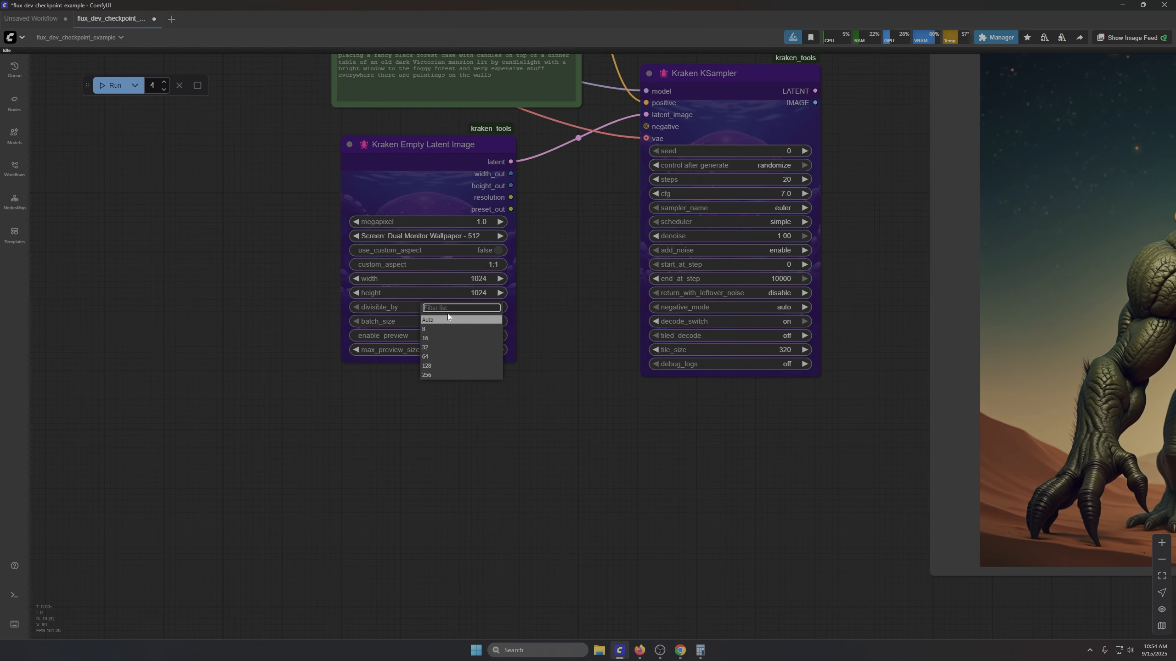
left_click(290, 353)
scroll(550, 366, "down", 2)
left_click_drag(559, 301, 531, 366)
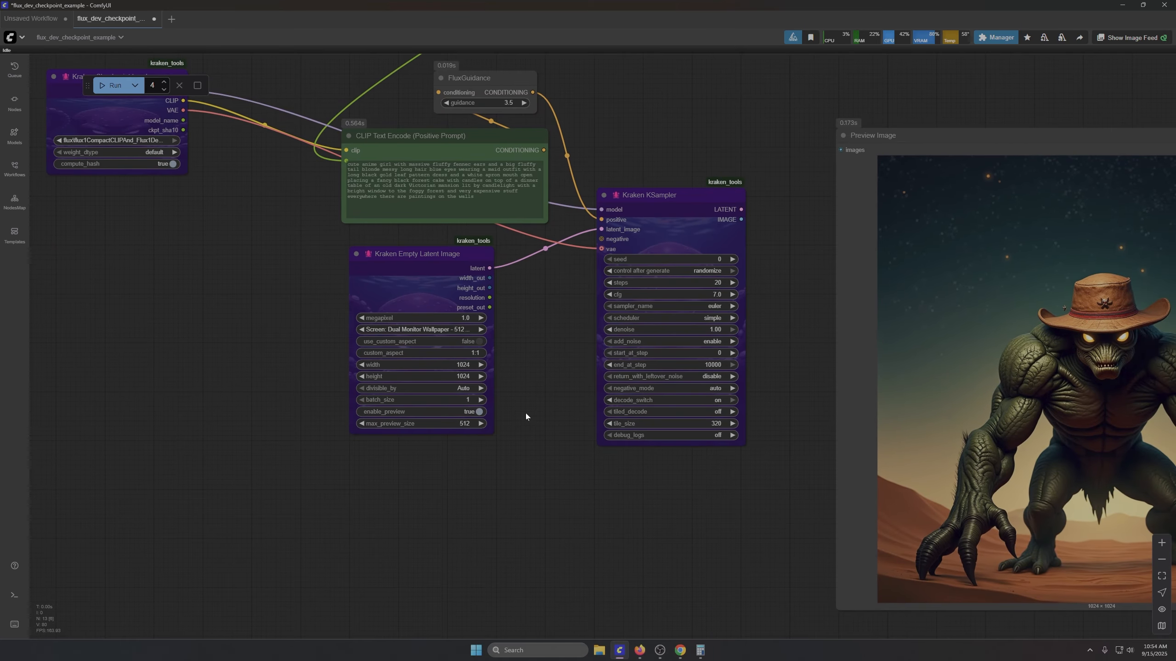
Step: Connect the Kraken KSampler's IMAGE output to the images input of the Preview Image node
scroll(526, 402, "down", 2)
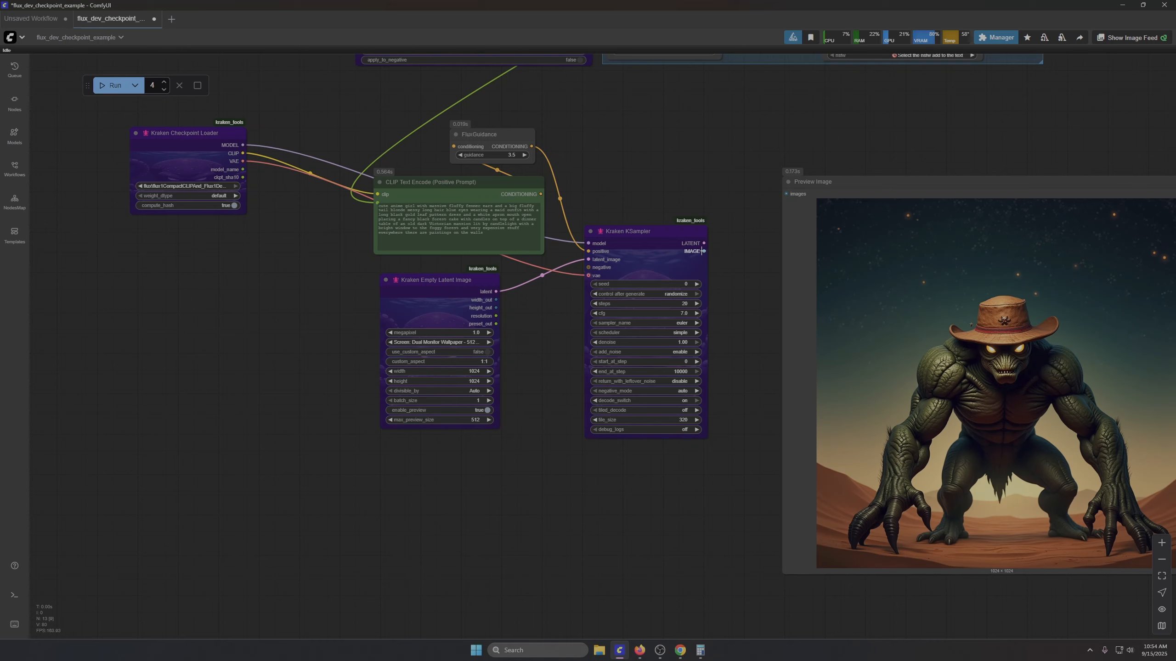
left_click_drag(703, 251, 787, 194)
scroll(715, 442, "up", 5)
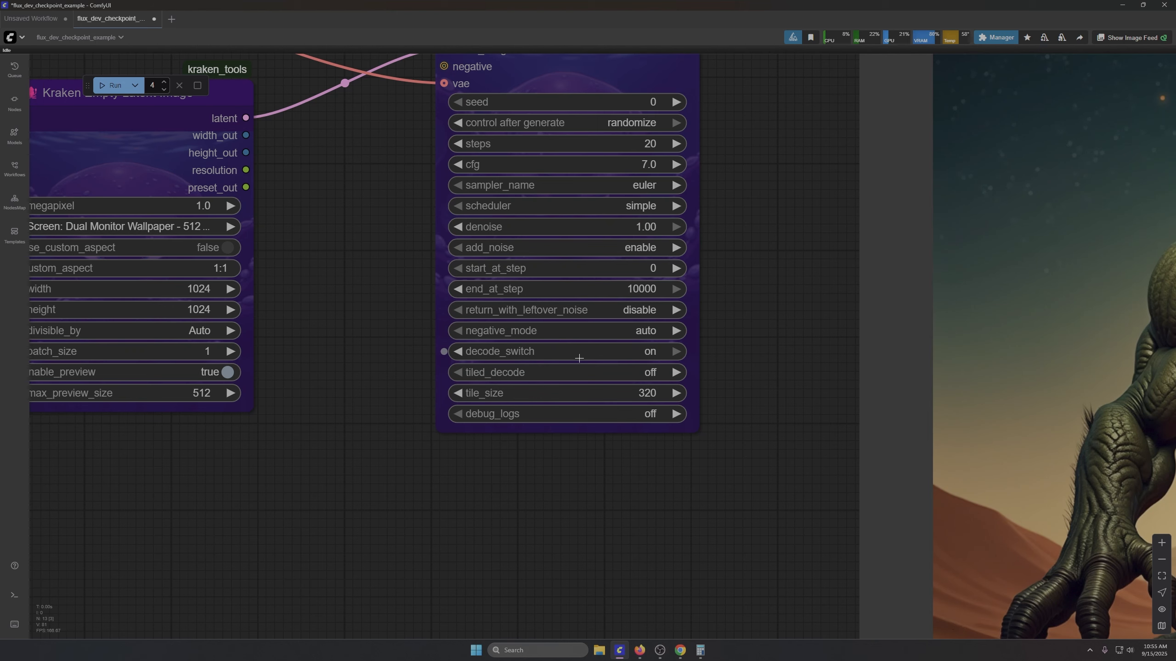
left_click_drag(741, 172, 720, 359)
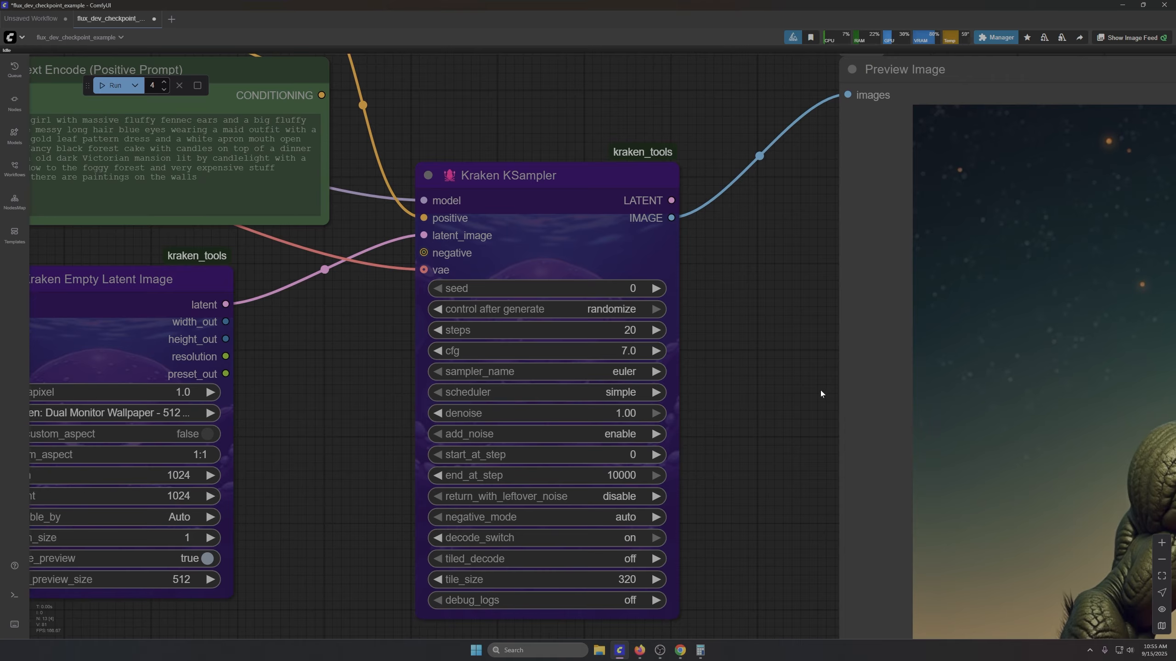
scroll(821, 393, "down", 3)
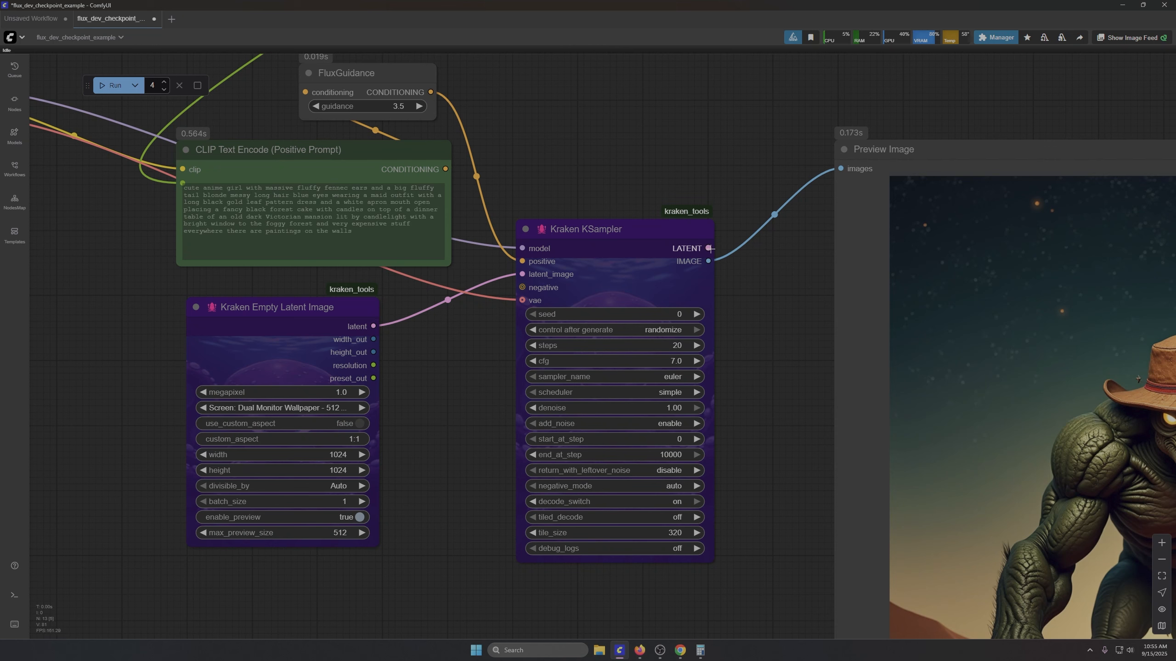
left_click_drag(708, 248, 713, 225)
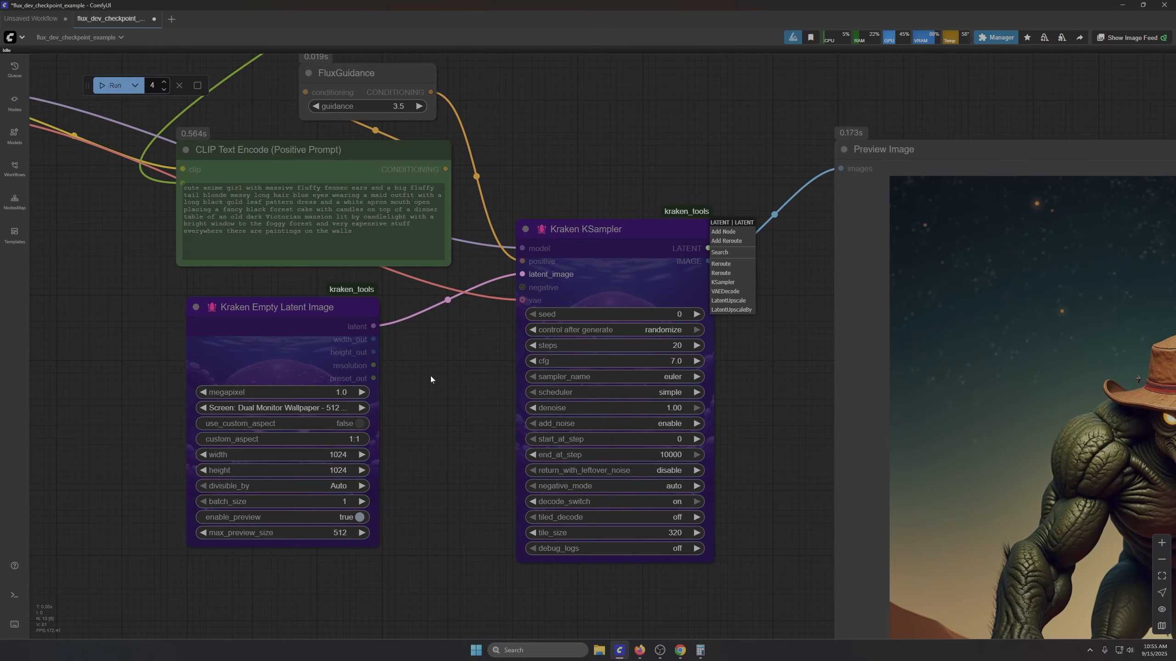
scroll(430, 376, "down", 2)
left_click(579, 149)
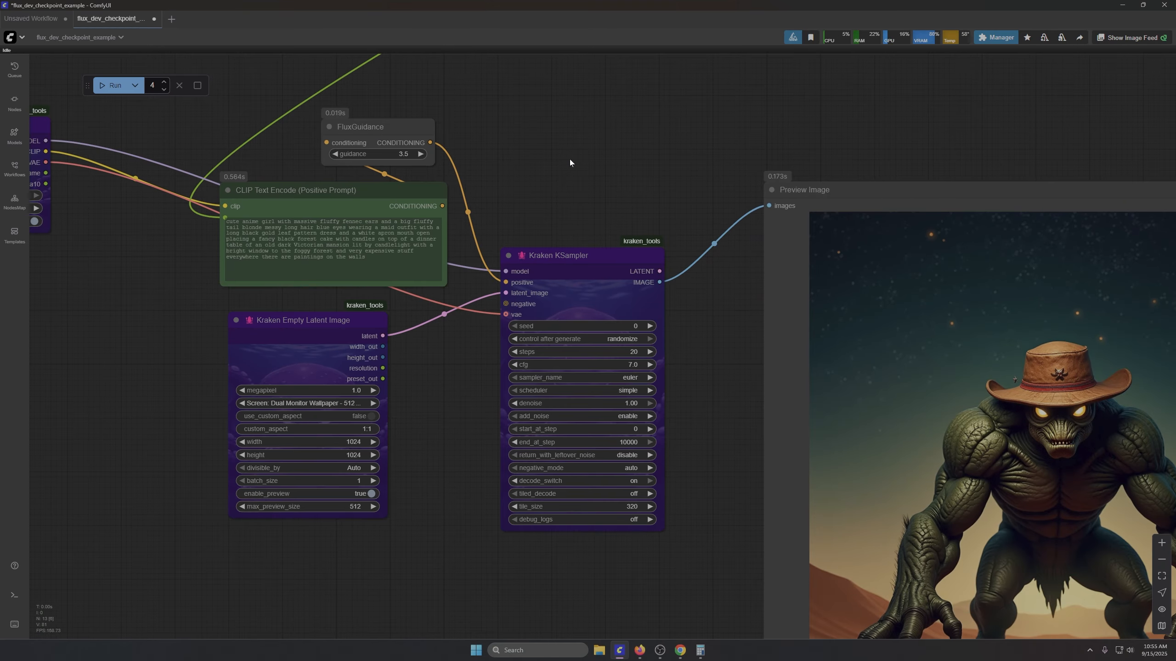
Step: Search the node library for "flux" above the Kraken KSampler and browse the matching nodes down to ModelSamplingFlux
scroll(569, 161, "down", 3)
left_click_drag(577, 87, 714, 104)
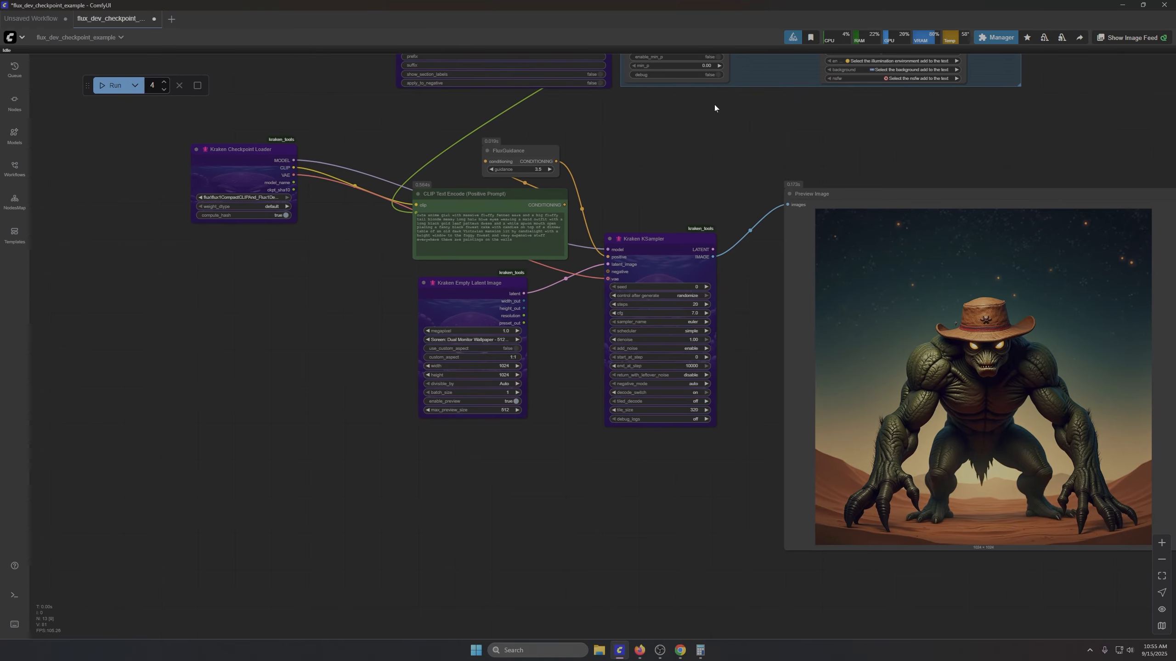
double_click(665, 168)
type("flux")
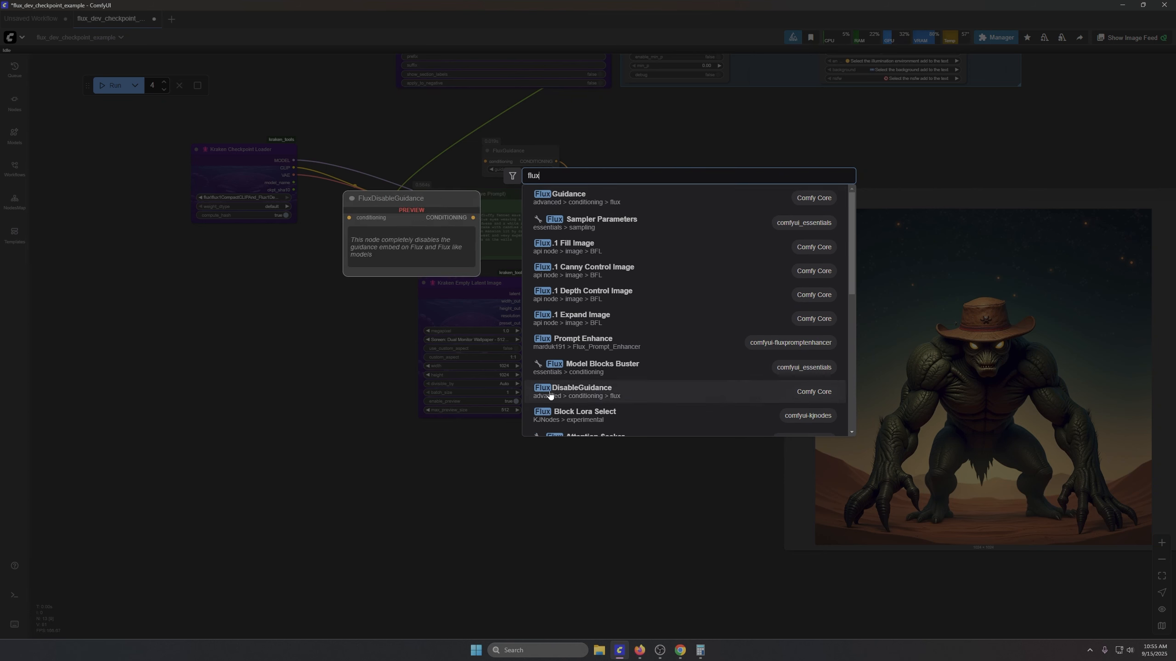
scroll(694, 373, "down", 5)
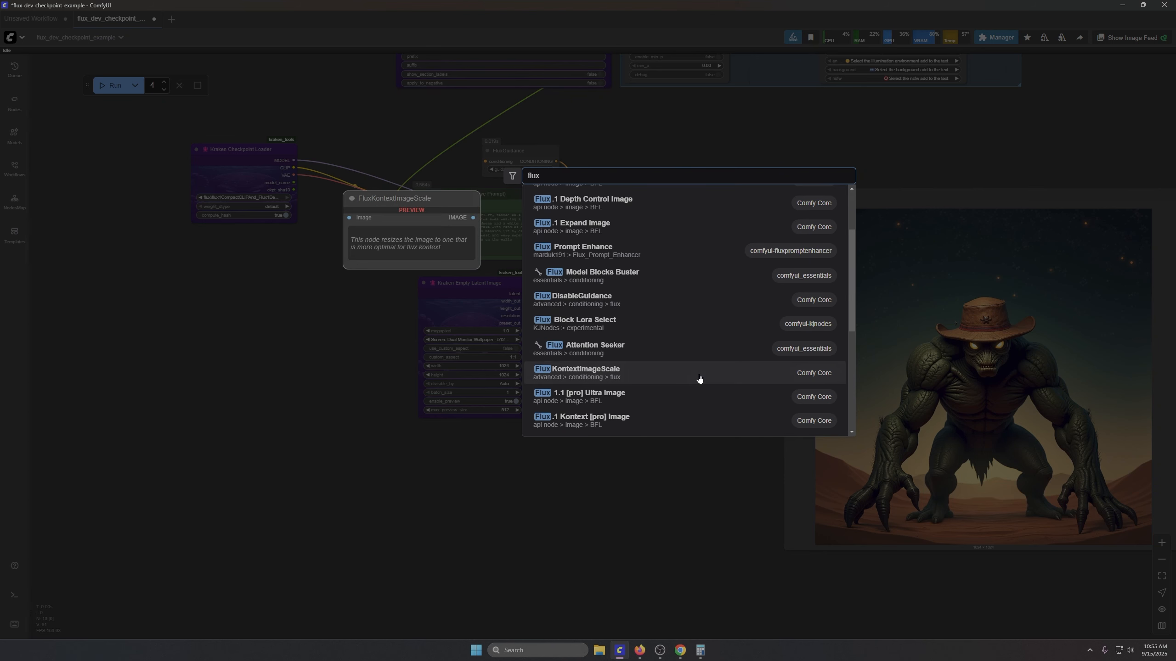
scroll(683, 365, "down", 2)
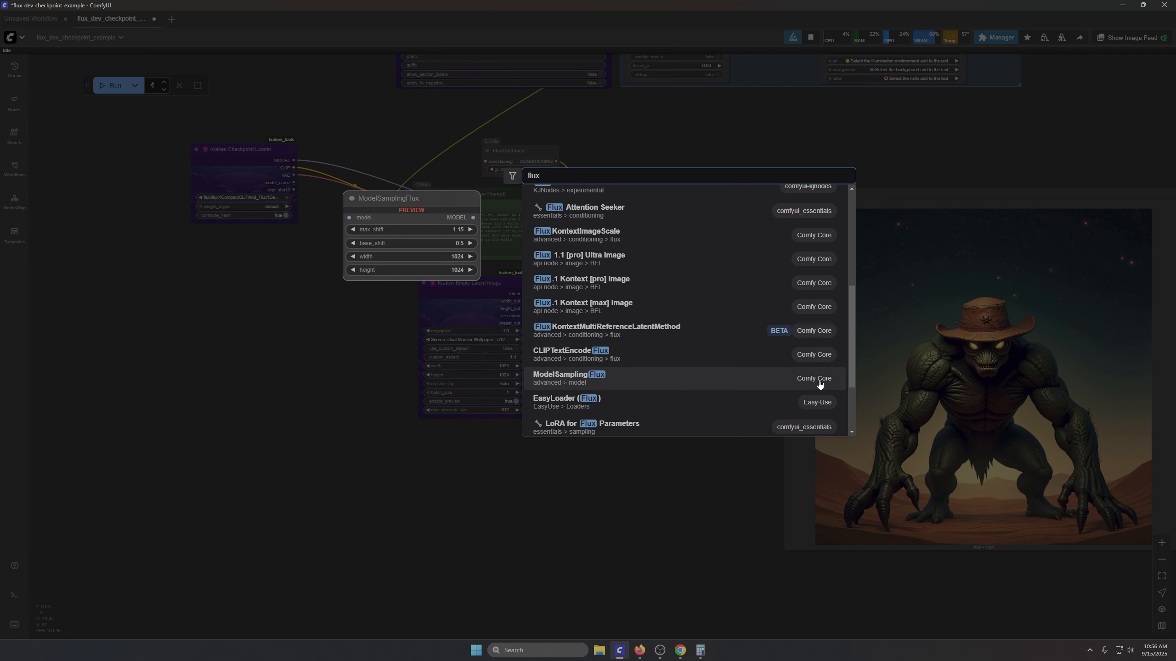
left_click(787, 355)
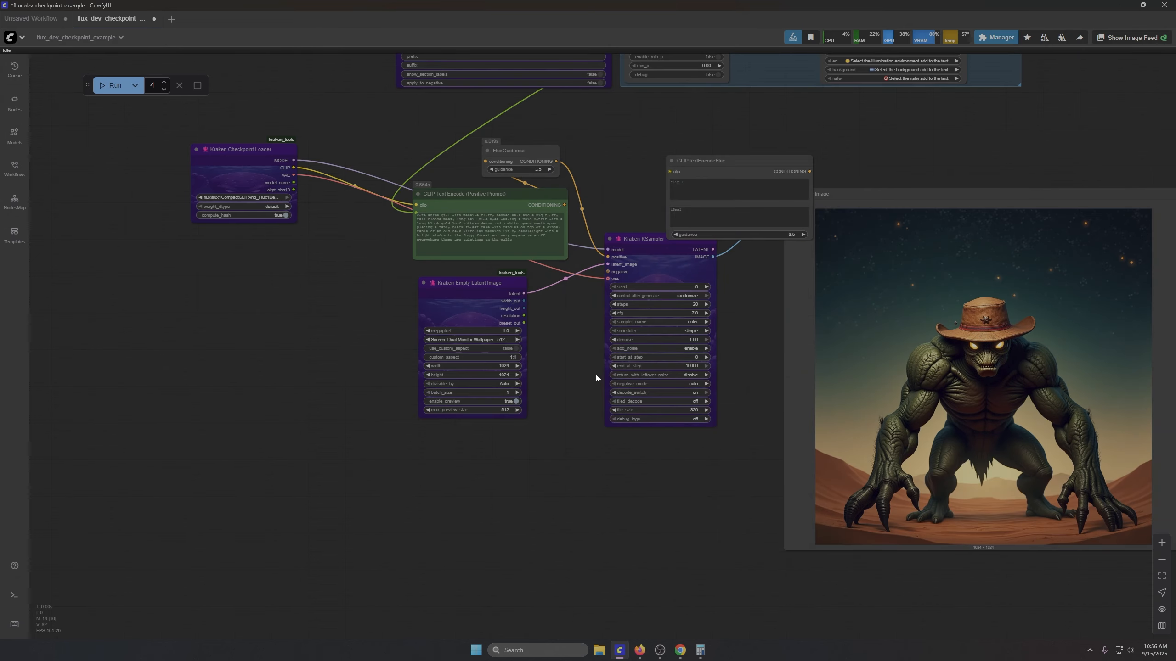
left_click(700, 159)
key("Delete")
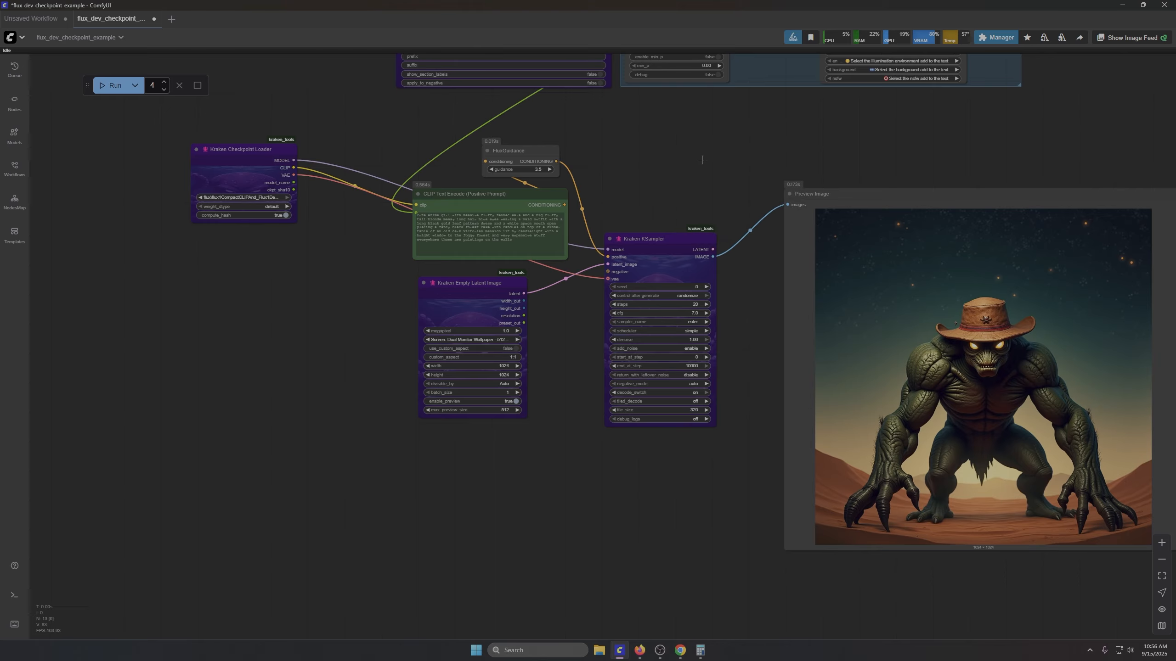
Step: Search for "flux", add a ModelSamplingFlux node and place it directly above the Kraken KSampler
double_click(702, 158)
type("flux")
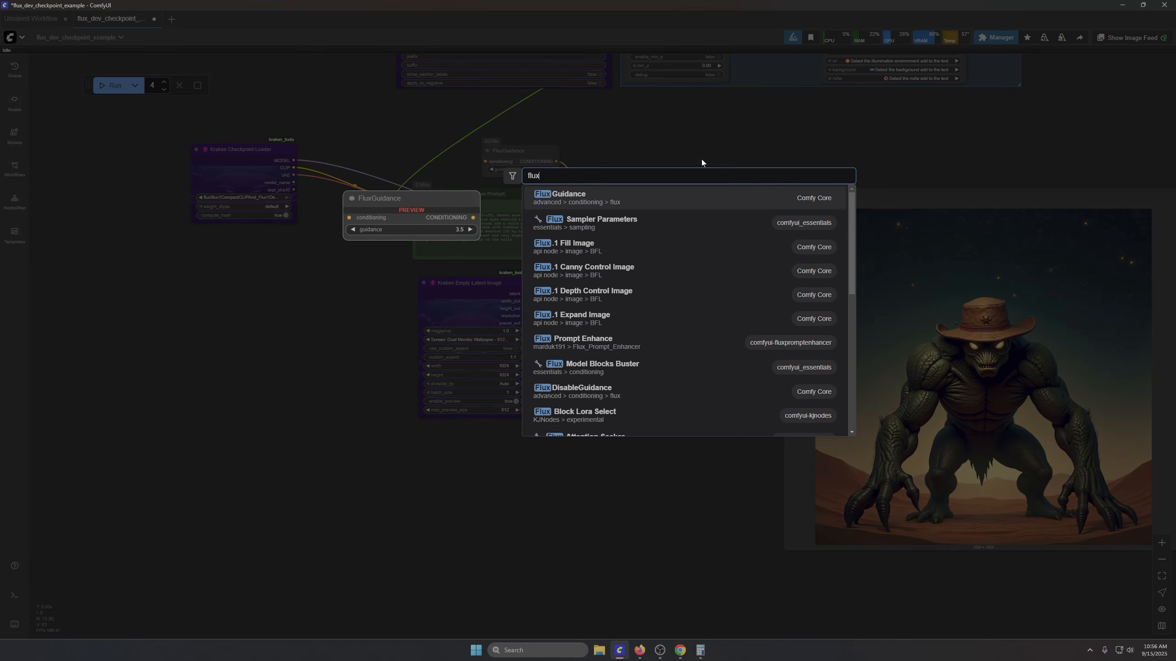
scroll(656, 292, "down", 3)
scroll(656, 292, "down", 3)
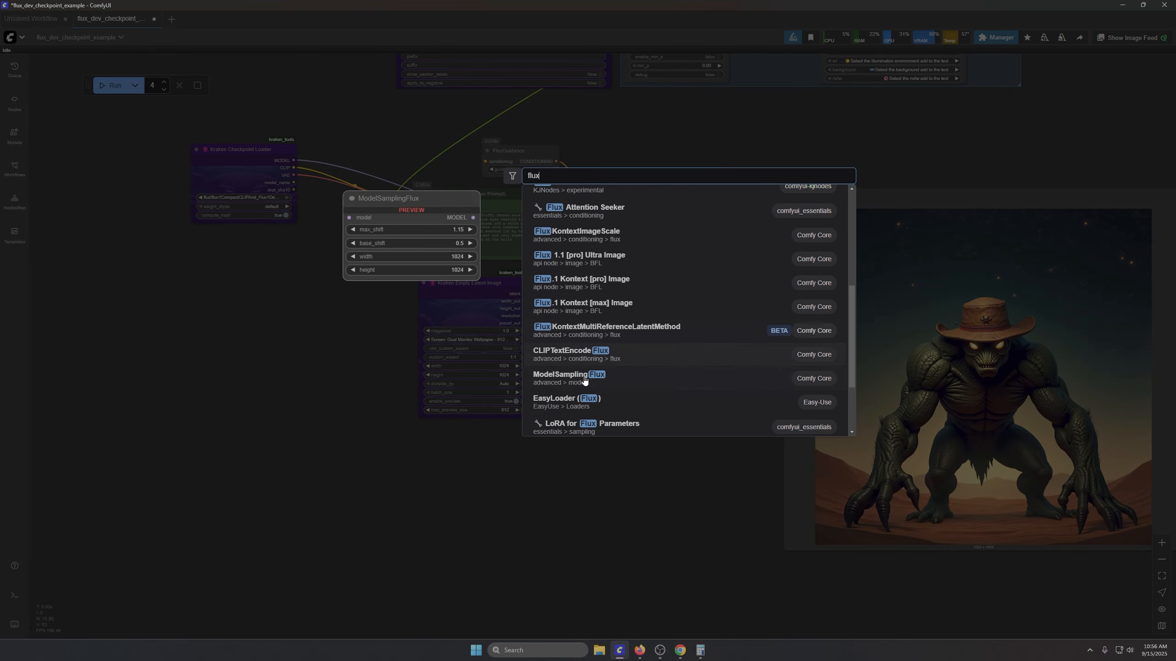
left_click(671, 379)
scroll(750, 180, "up", 6)
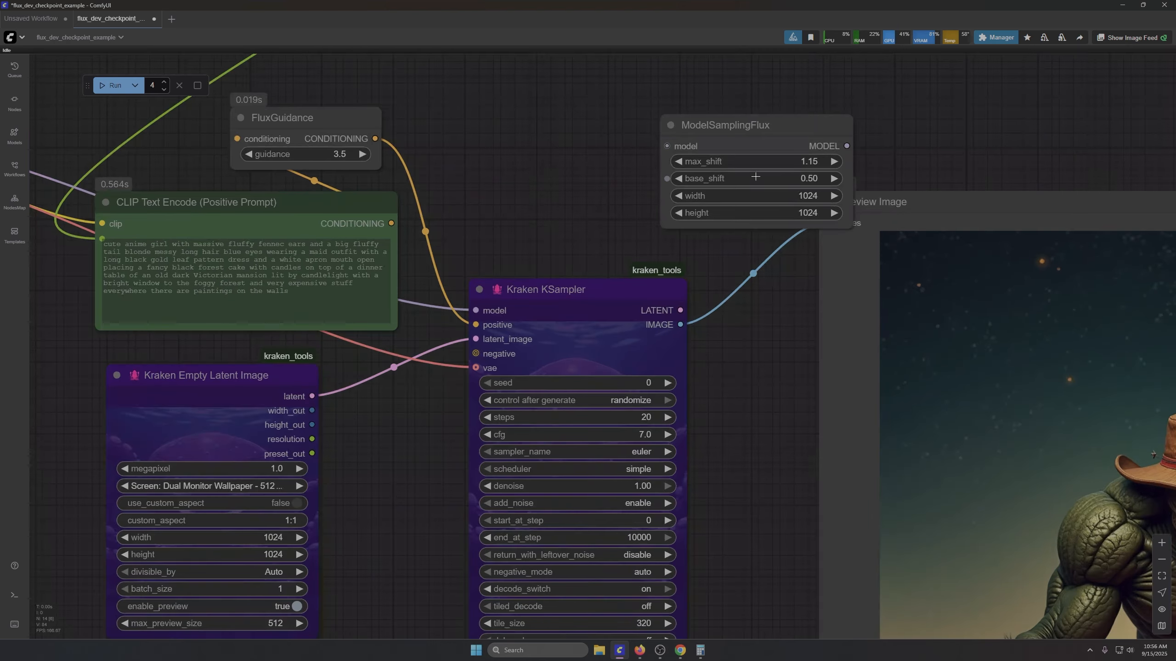
left_click_drag(751, 129, 576, 123)
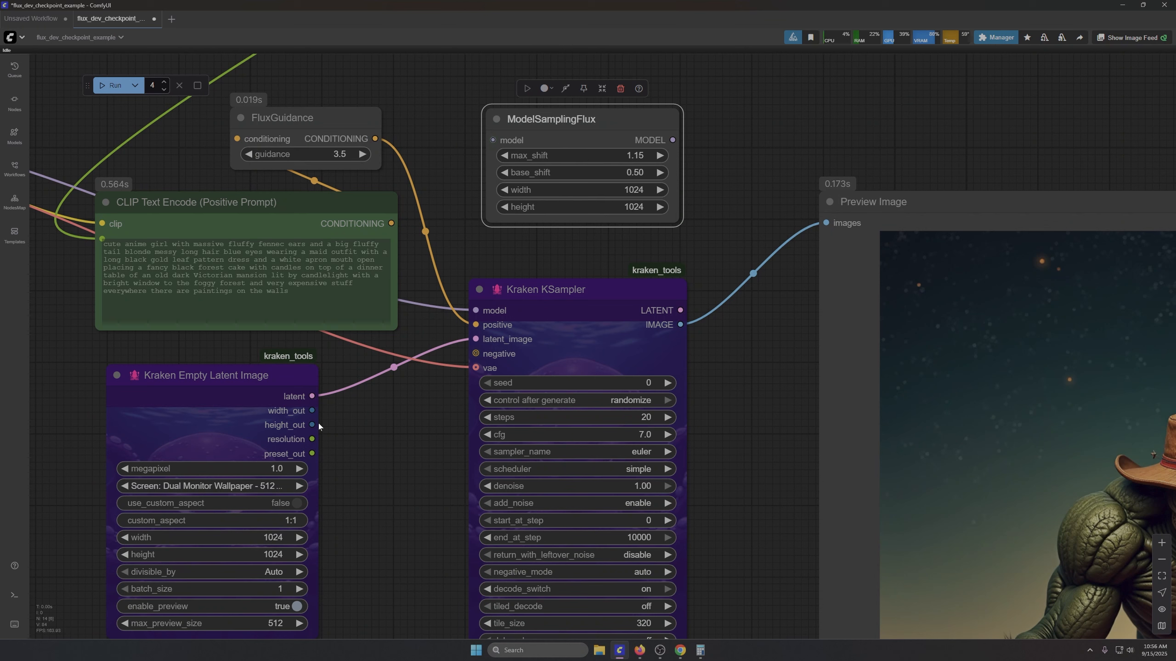
Step: Connect Kraken Empty Latent Image's width_out and height_out to ModelSamplingFlux, and route the checkpoint loader's model through it into the Kraken KSampler
left_click_drag(311, 410, 493, 190)
left_click_drag(312, 425, 494, 209)
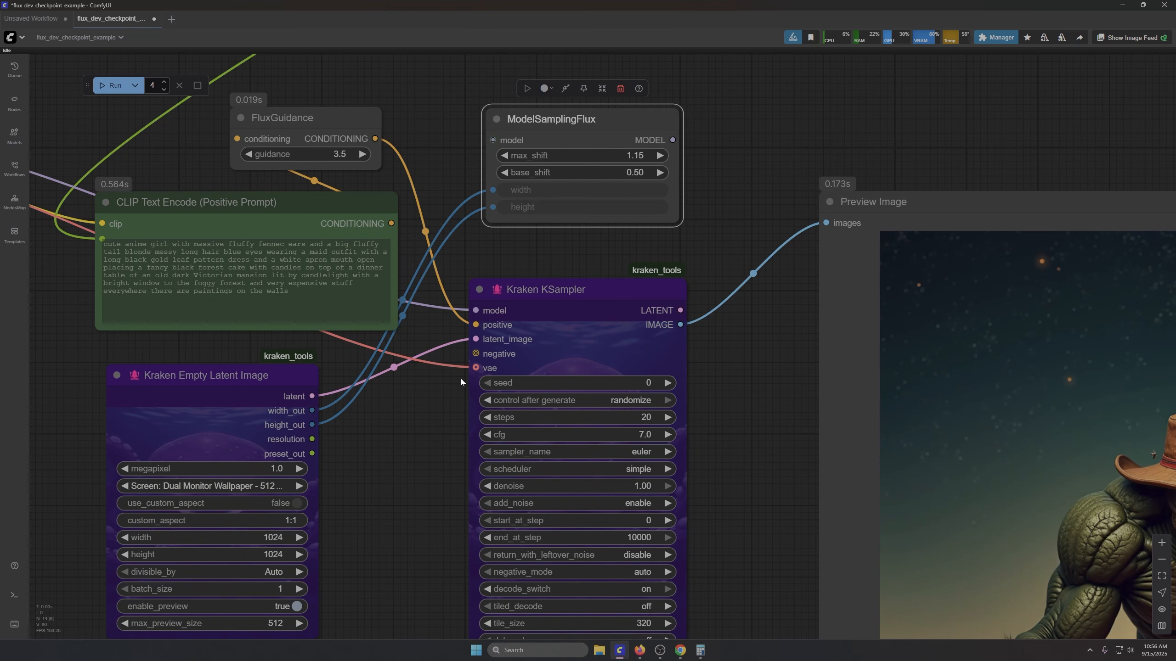
left_click_drag(425, 136, 762, 245)
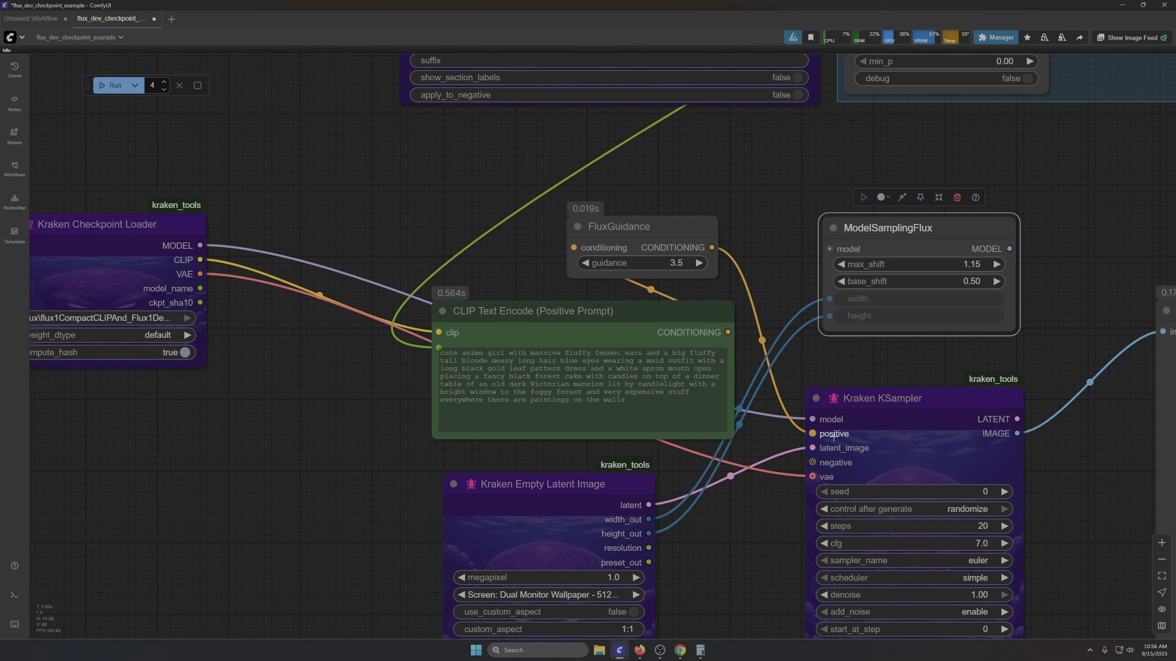
left_click_drag(809, 419, 829, 249)
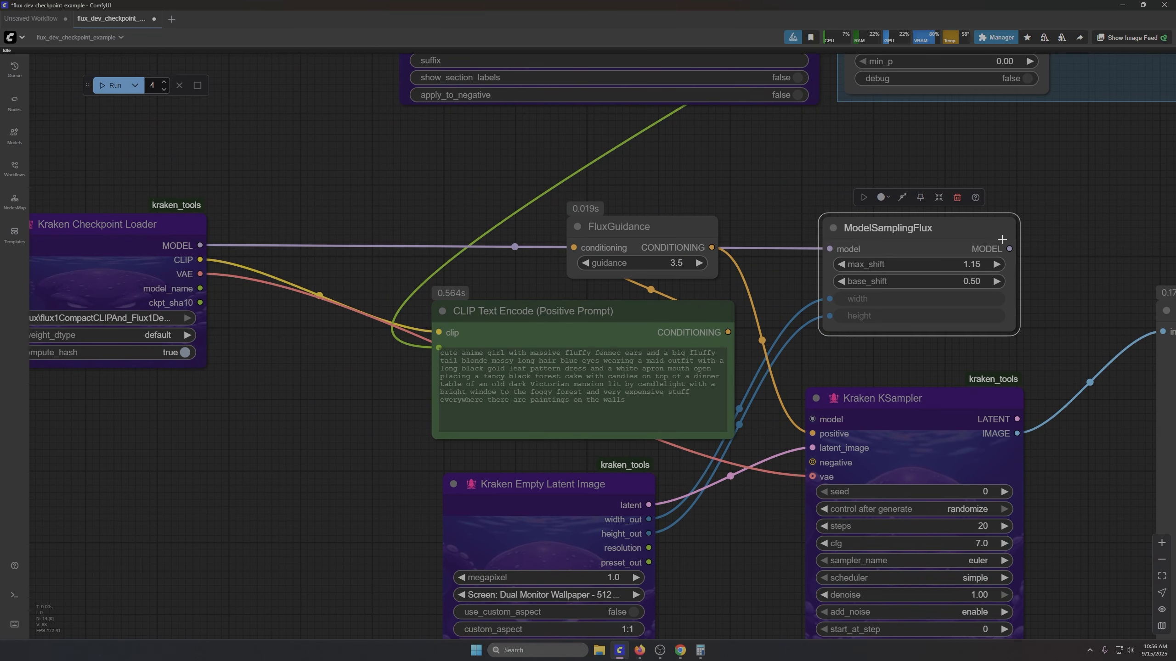
left_click_drag(1010, 249, 813, 420)
left_click_drag(864, 237, 865, 239)
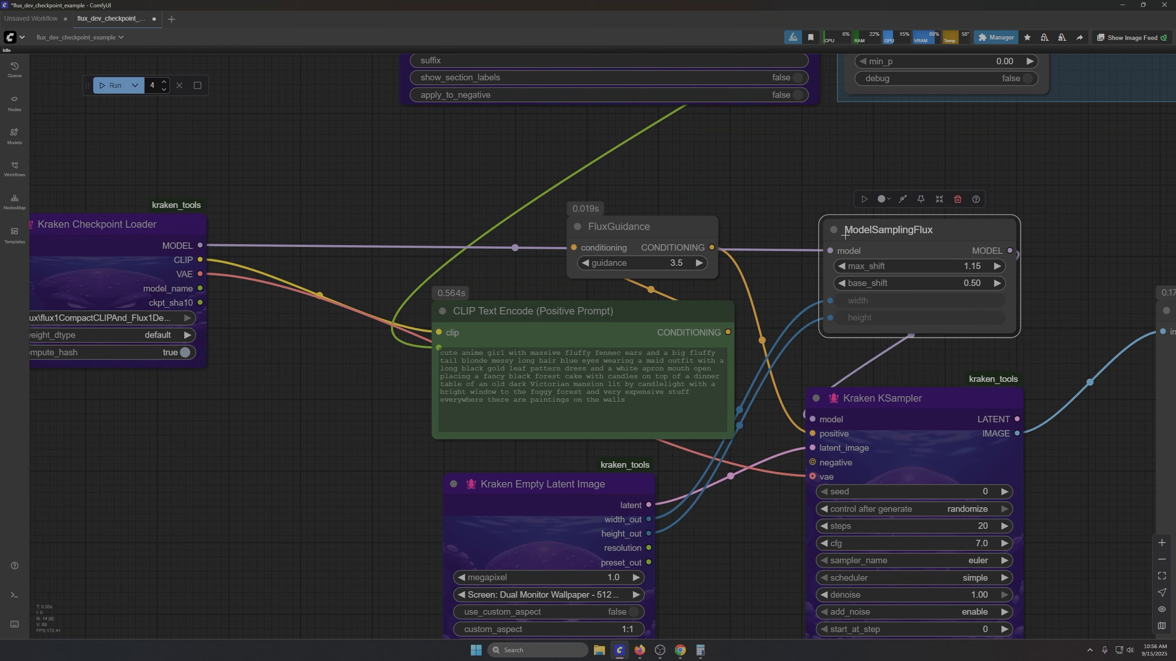
Step: Collapse the ModelSamplingFlux node and hide it behind the Kraken KSampler
left_click(833, 229)
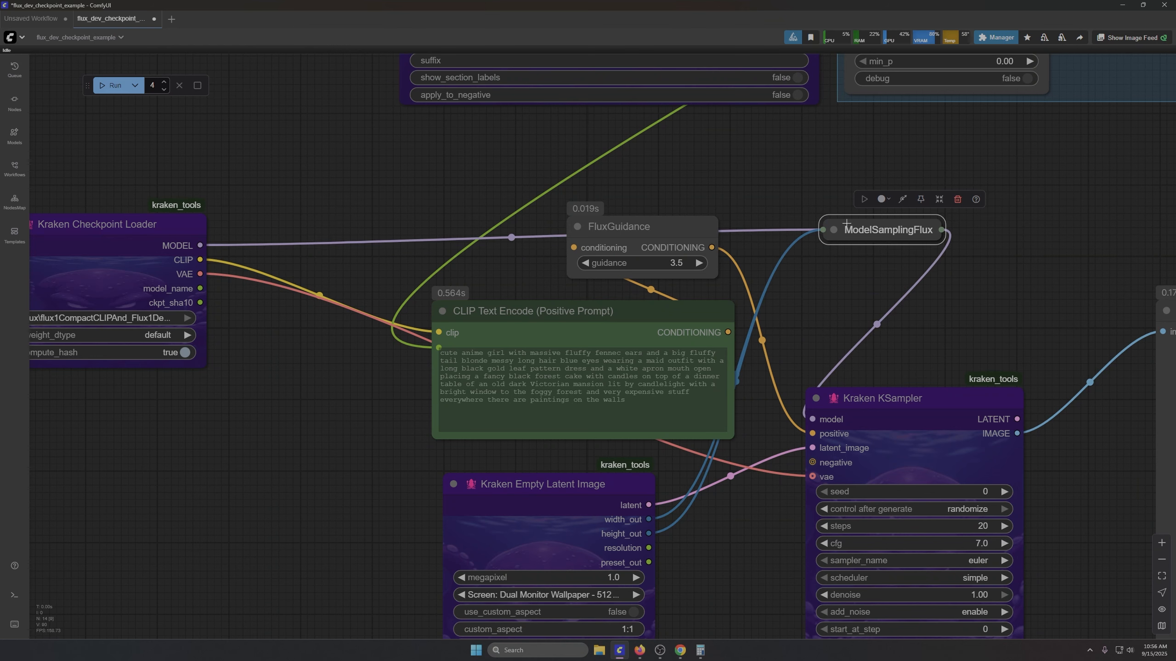
left_click_drag(839, 231, 876, 410)
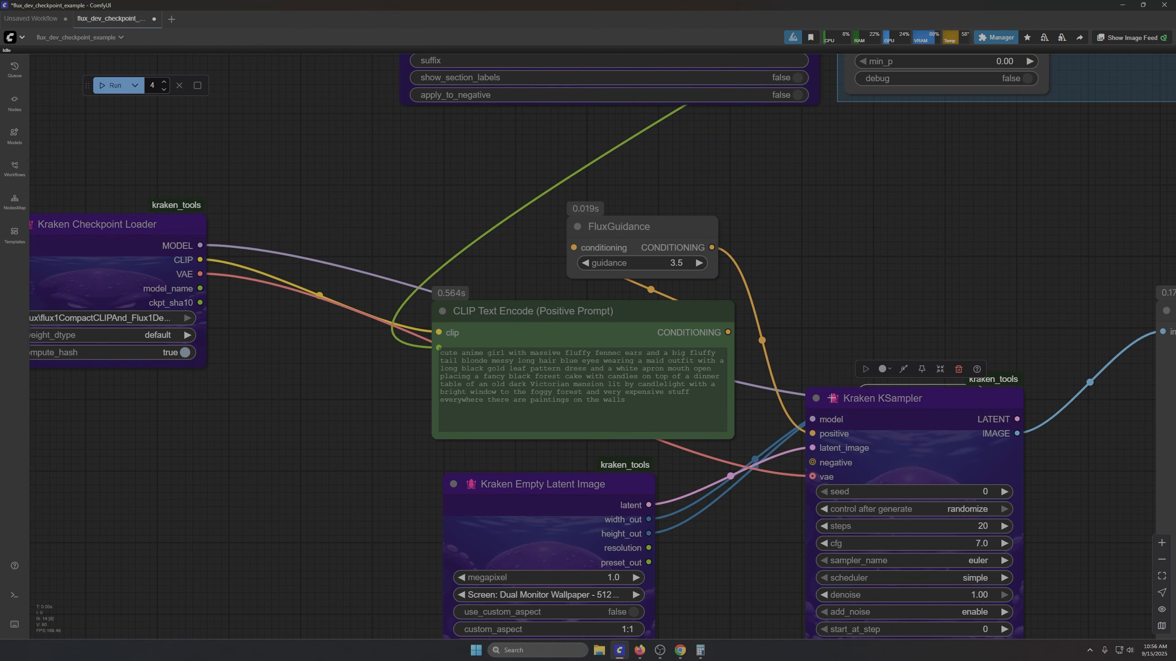
left_click(865, 423)
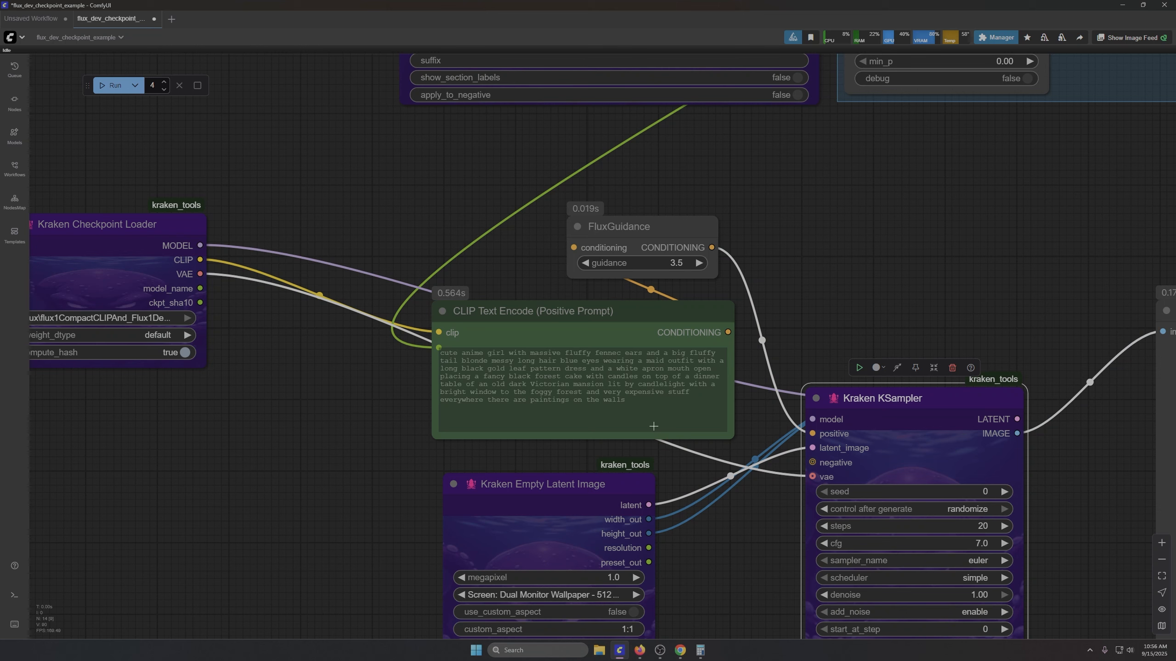
Step: Collapse the CLIP Text Encode node, tuck it behind Kraken Empty Latent Image, and move FluxGuidance between and above that node and the sampler
left_click(442, 311)
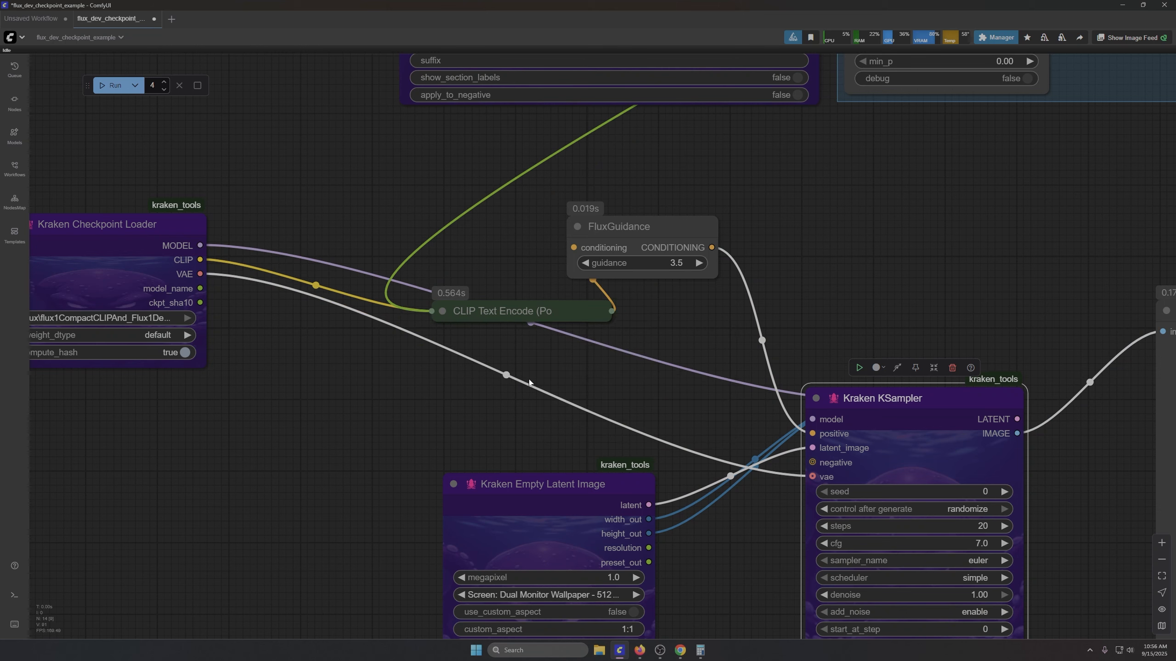
left_click_drag(517, 316, 561, 388)
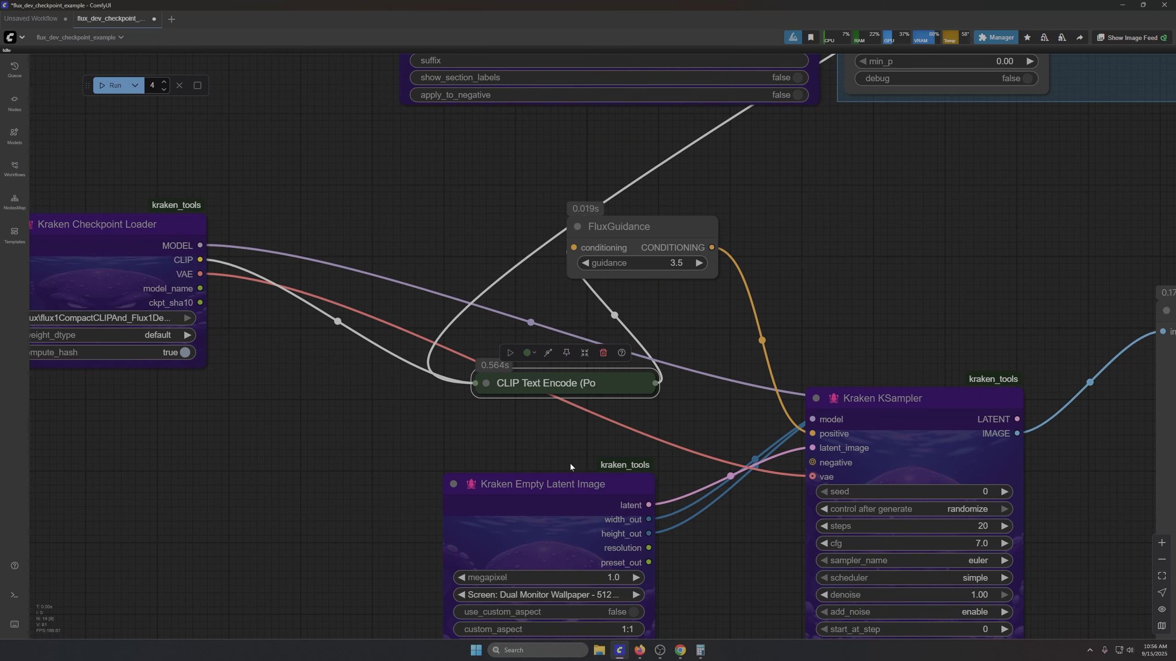
left_click_drag(546, 484, 575, 352)
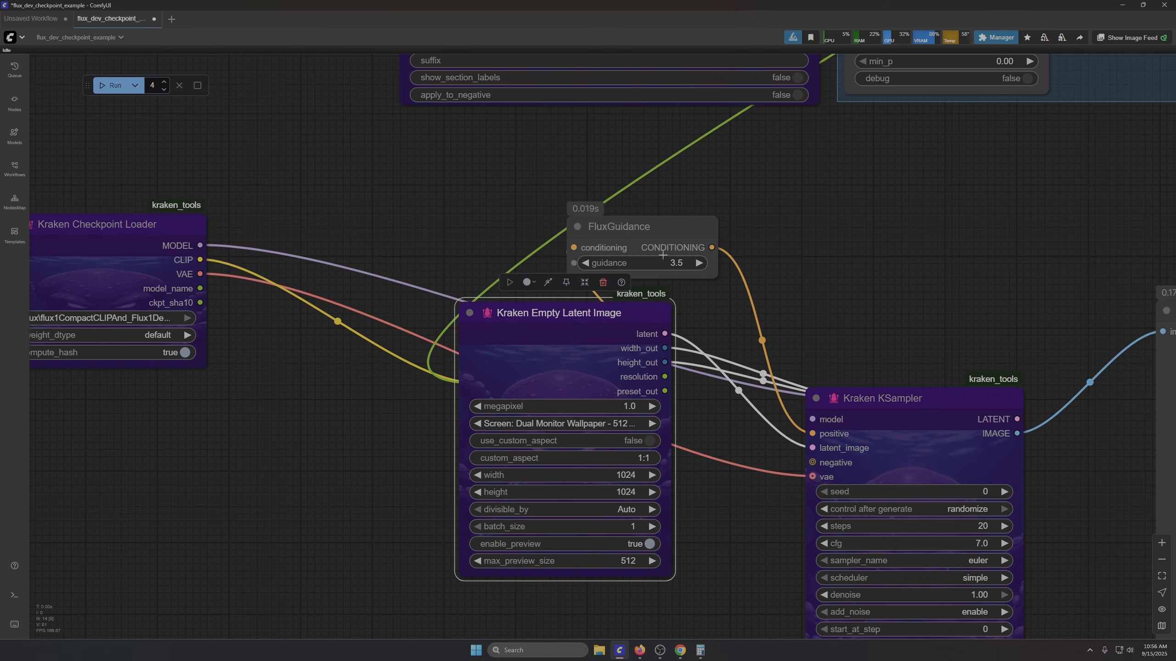
left_click_drag(662, 235, 819, 222)
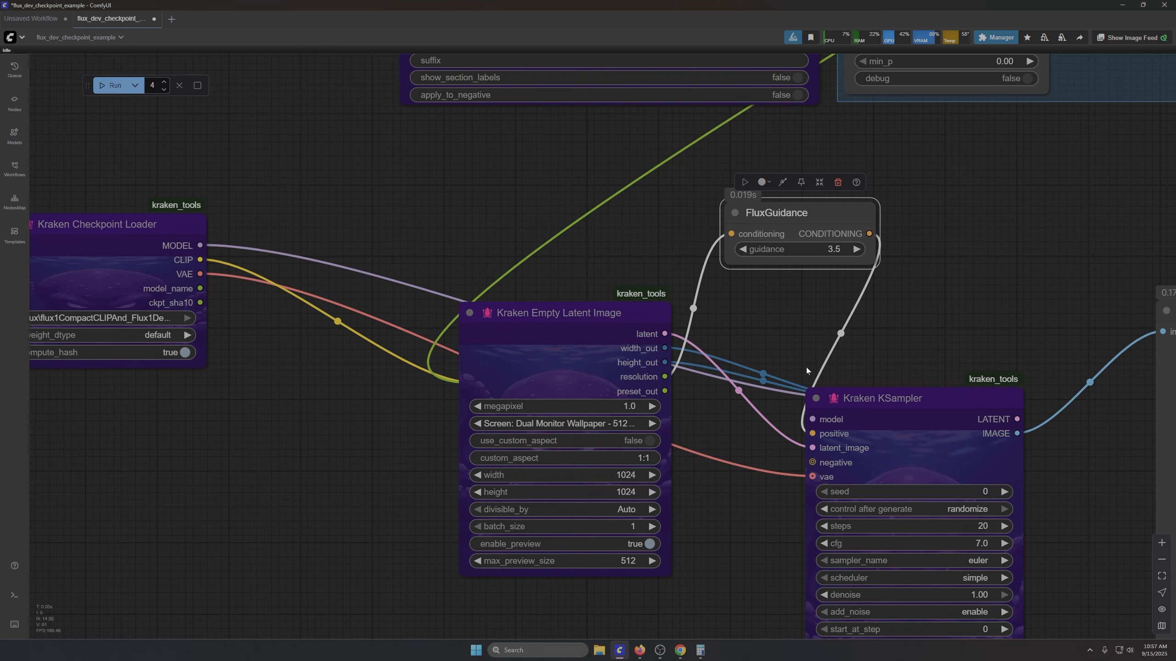
Step: Examine the Kraken Checkpoint Loader's compute_hash option and its model_name and ckpt_sha10 outputs
scroll(775, 397, "down", 1)
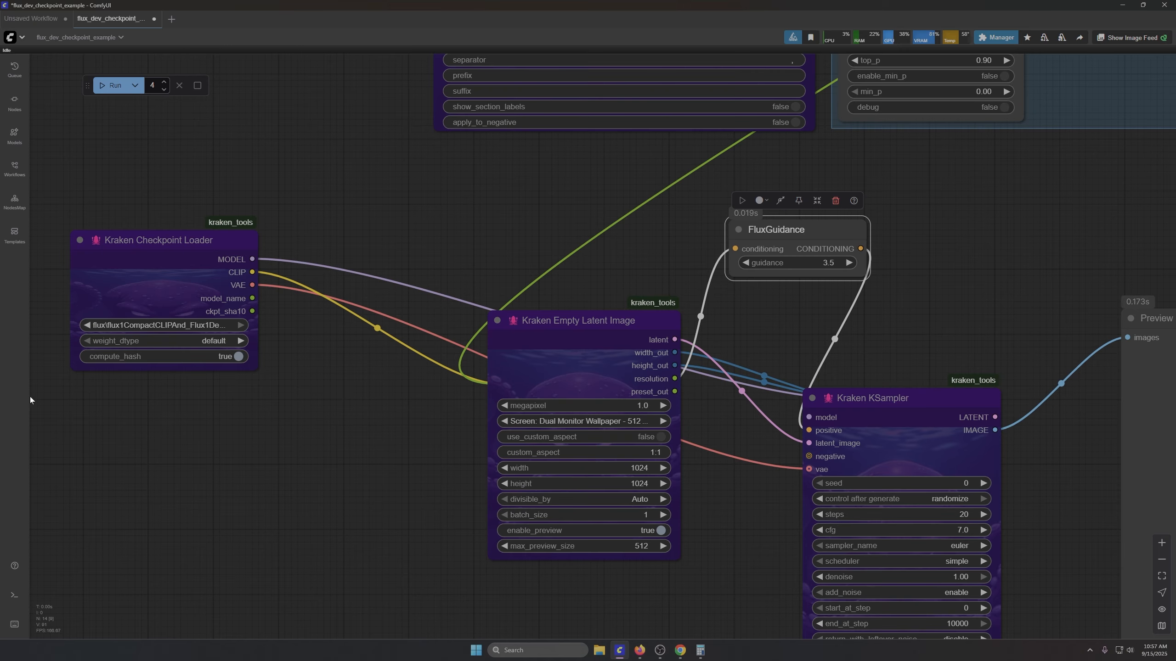
scroll(57, 385, "up", 8)
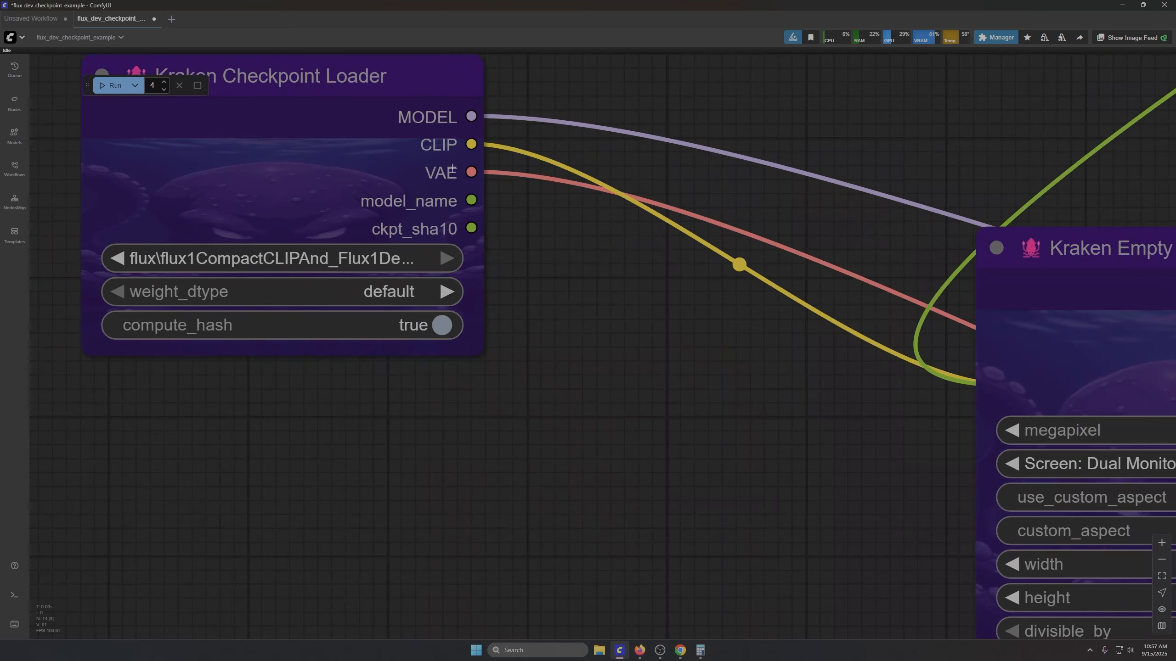
left_click(366, 291)
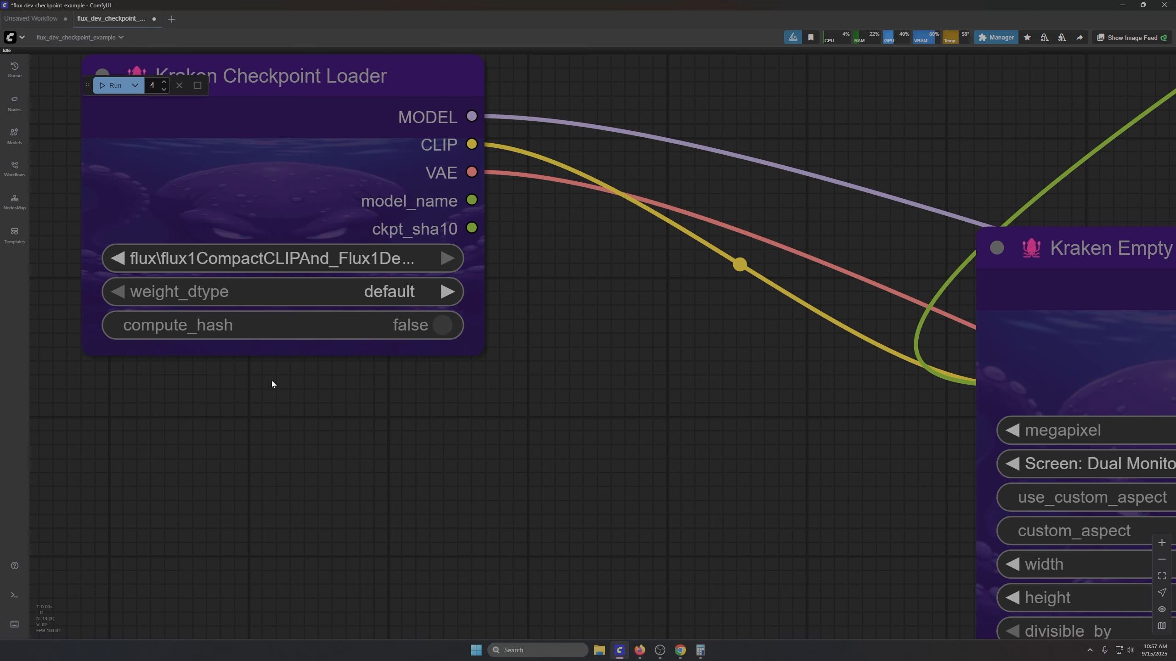
scroll(516, 384, "down", 3)
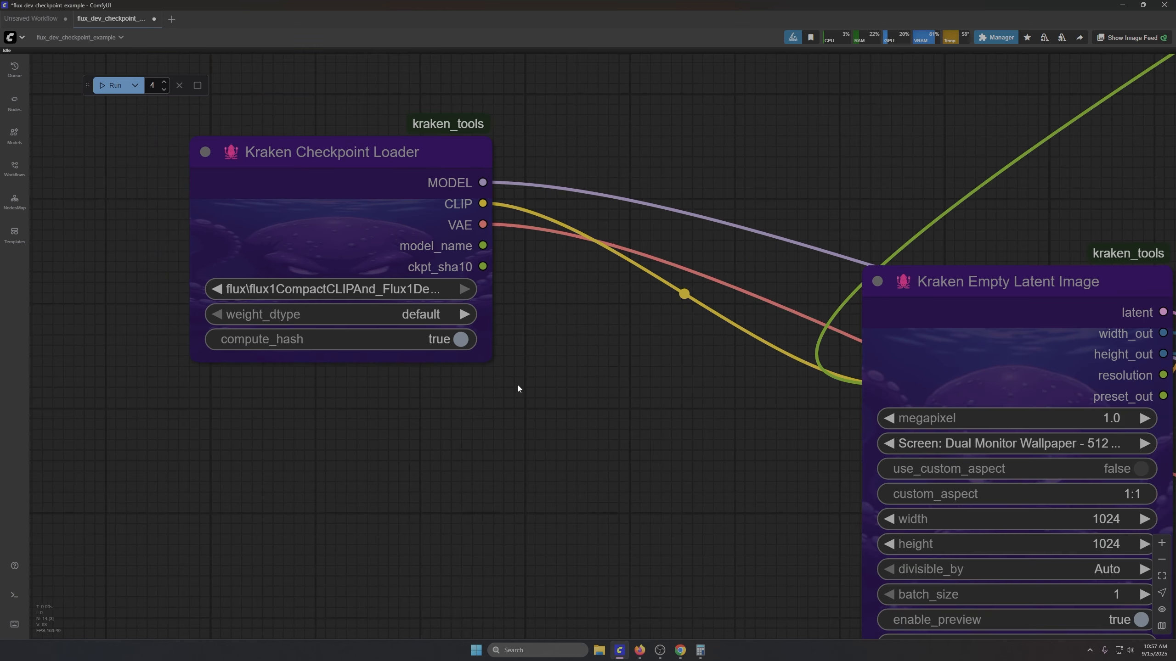
left_click_drag(482, 245, 538, 324)
left_click_drag(511, 376, 509, 373)
left_click_drag(483, 267, 493, 276)
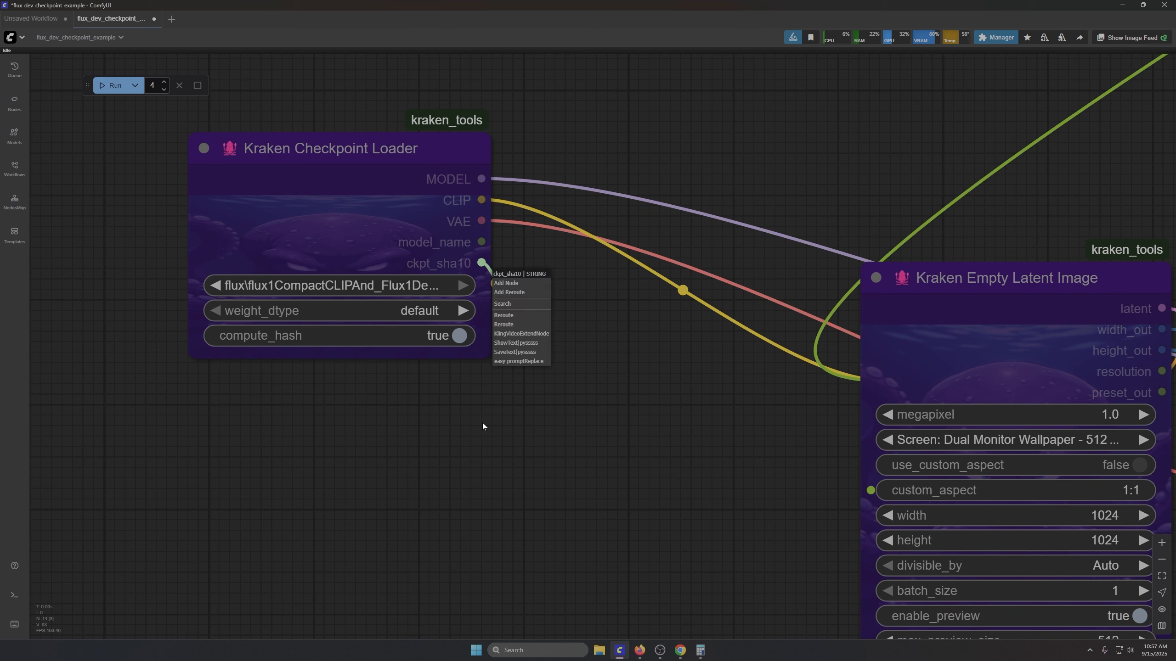
left_click(482, 426)
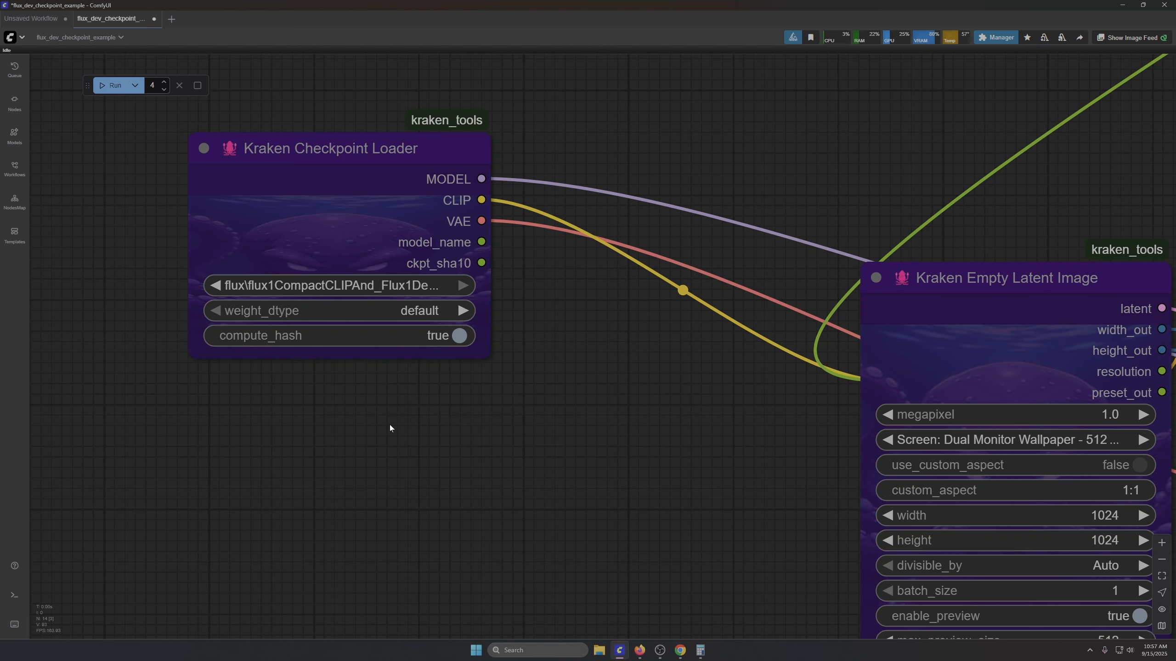
Step: Tighten the layout by adjusting Kraken Empty Latent Image and moving the Kraken Checkpoint Loader close beside it
scroll(529, 360, "down", 10)
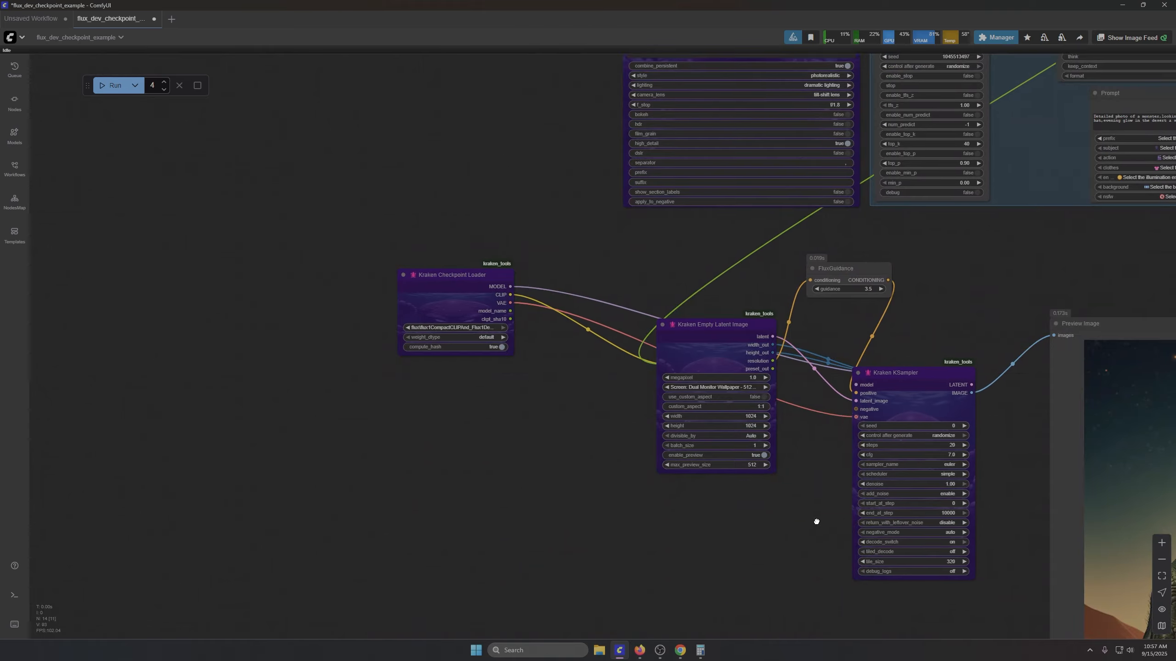
left_click_drag(814, 520, 679, 491)
left_click_drag(711, 248, 694, 233)
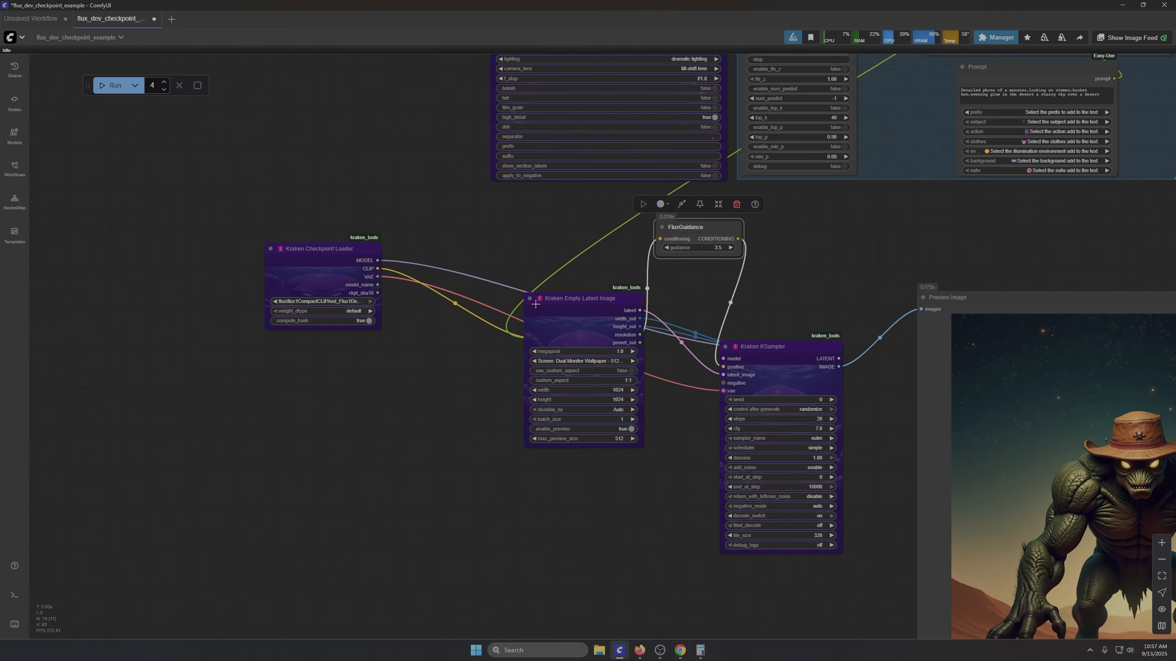
mouse_move(535, 304)
left_mouse_down()
mouse_move(560, 340)
mouse_move(502, 326)
mouse_move(526, 335)
mouse_move(531, 380)
mouse_move(549, 317)
left_mouse_up()
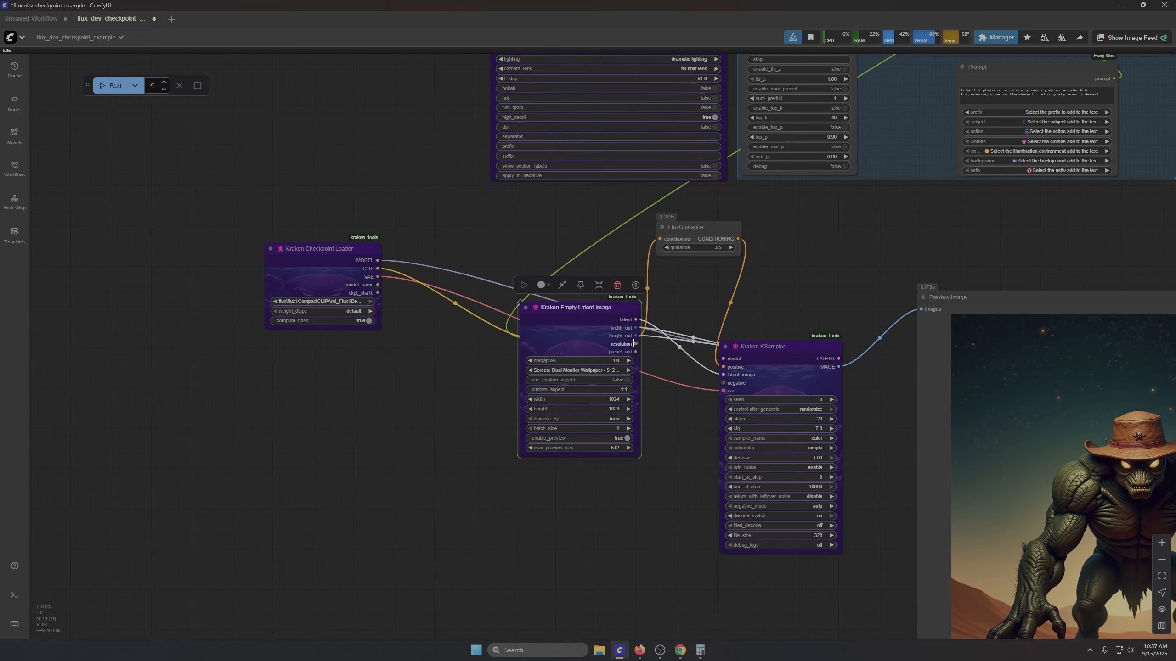
left_click_drag(316, 262, 440, 285)
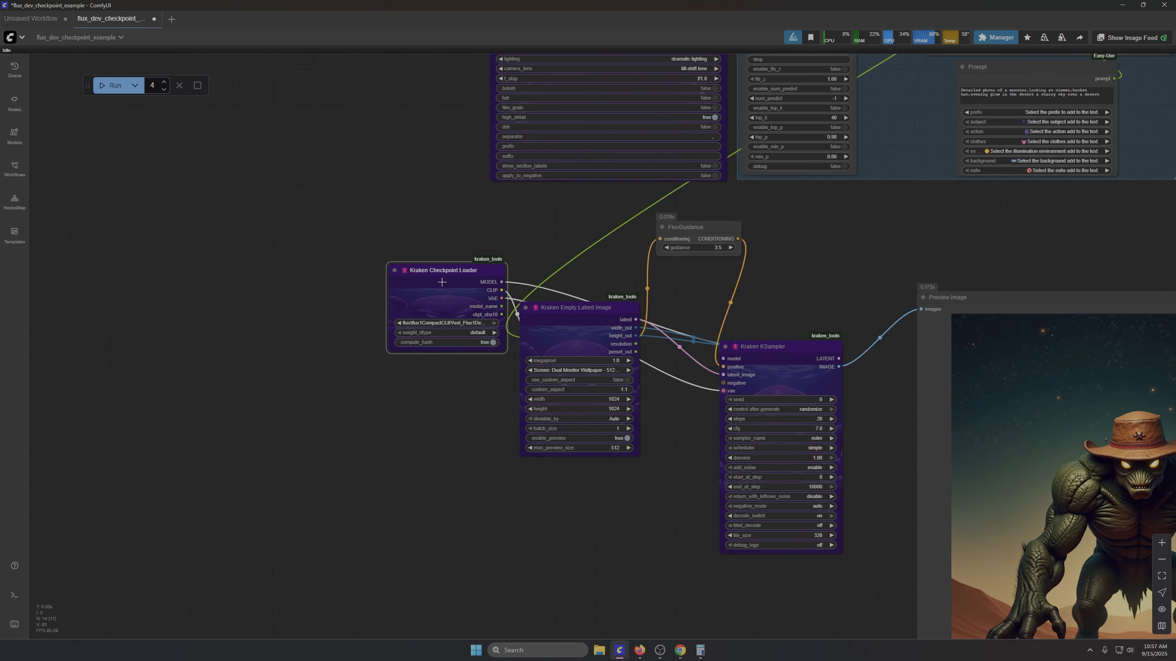
scroll(482, 471, "down", 2)
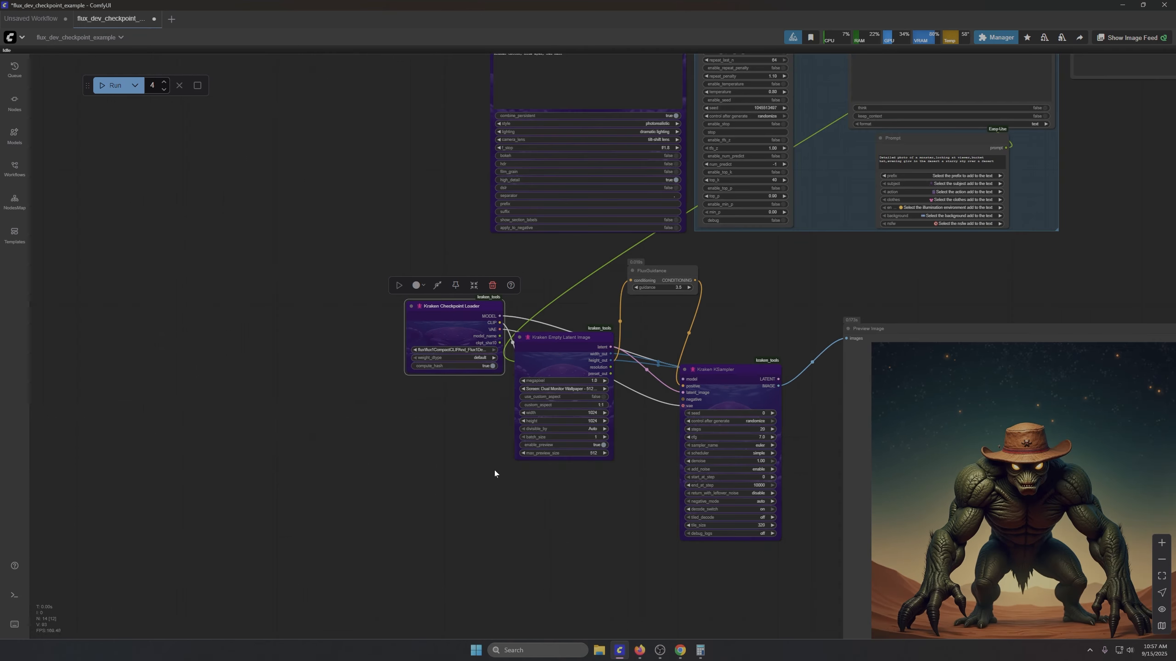
Step: Set the run batch count to 1
left_click(164, 90)
left_click(164, 90)
left_click(164, 90)
Step: Select the positive prompt text in the Kraken Unbound Prompt node
left_click_drag(538, 262, 278, 446)
left_click_drag(306, 106, 211, 105)
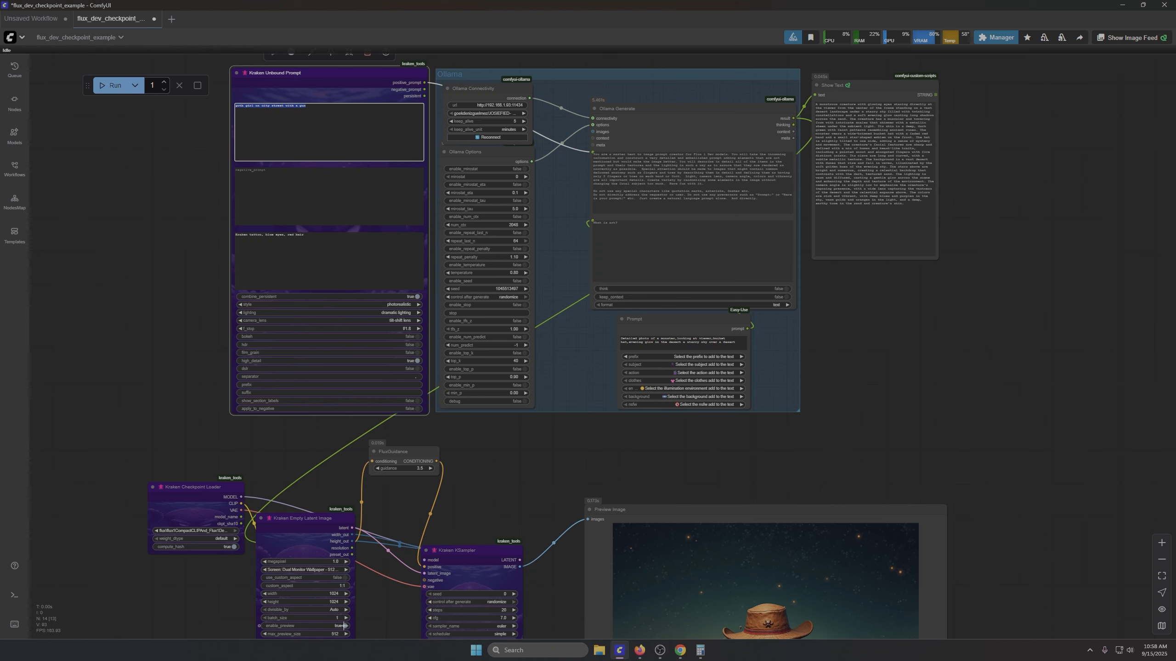
left_click(658, 651)
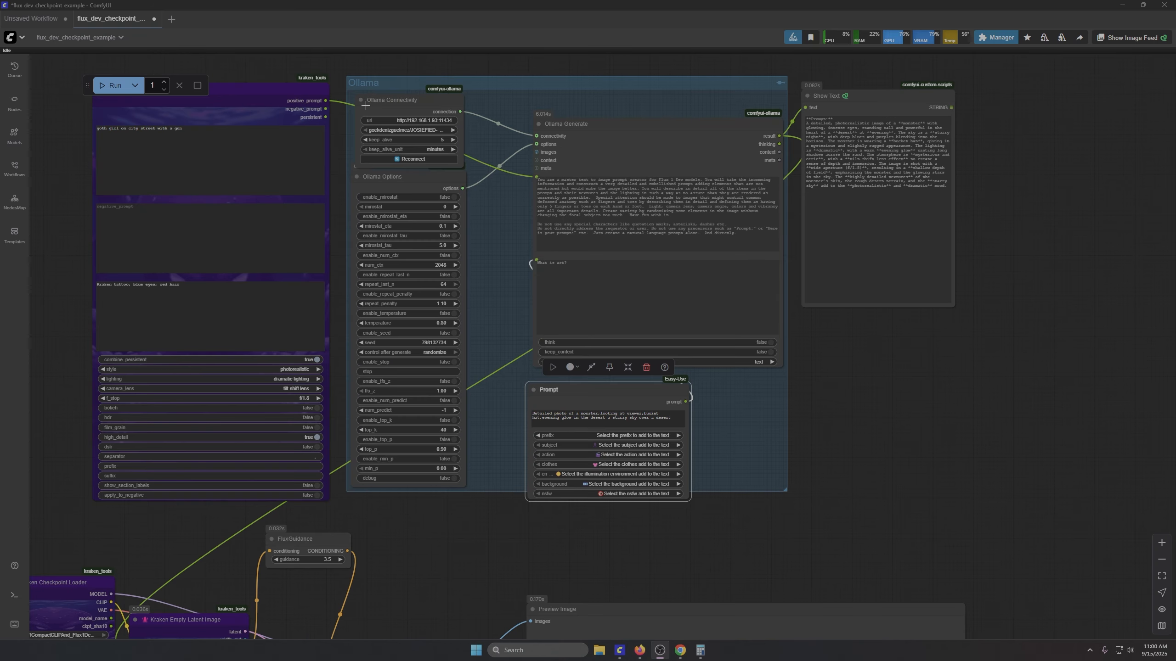
Step: Connect Kraken Unbound Prompt's positive_prompt output to the Ollama Generate prompt input and delete the disconnected Easy-Use Prompt node
left_click_drag(326, 101, 536, 260)
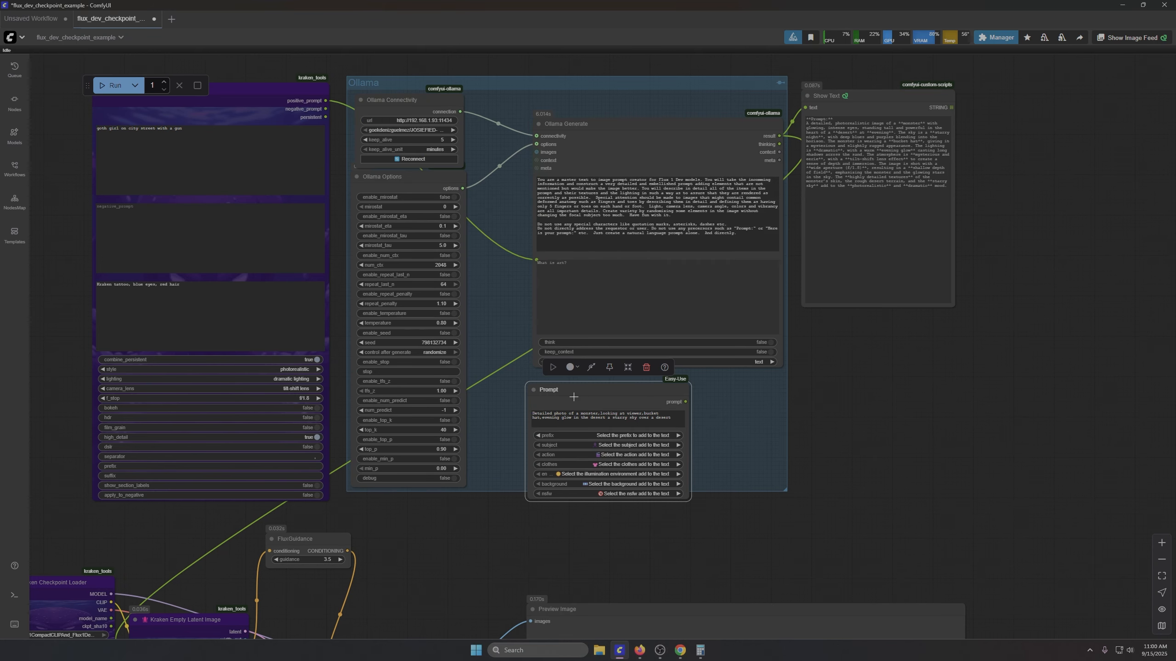
left_click_drag(573, 397, 1033, 604)
key("Delete")
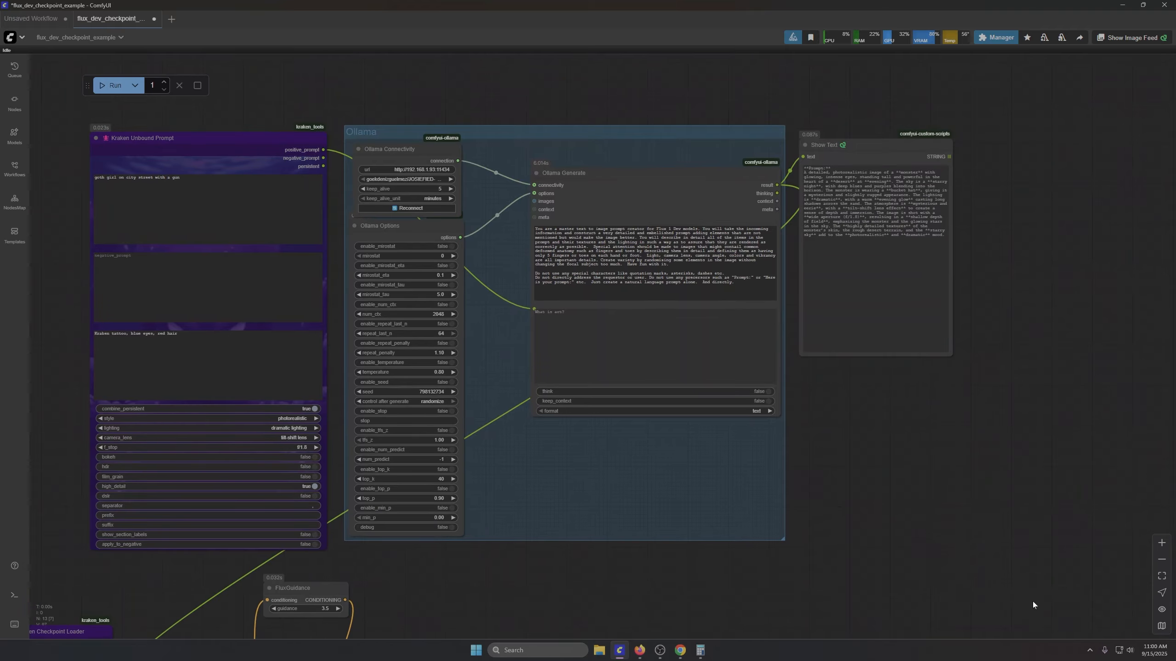
scroll(563, 276, "up", 7)
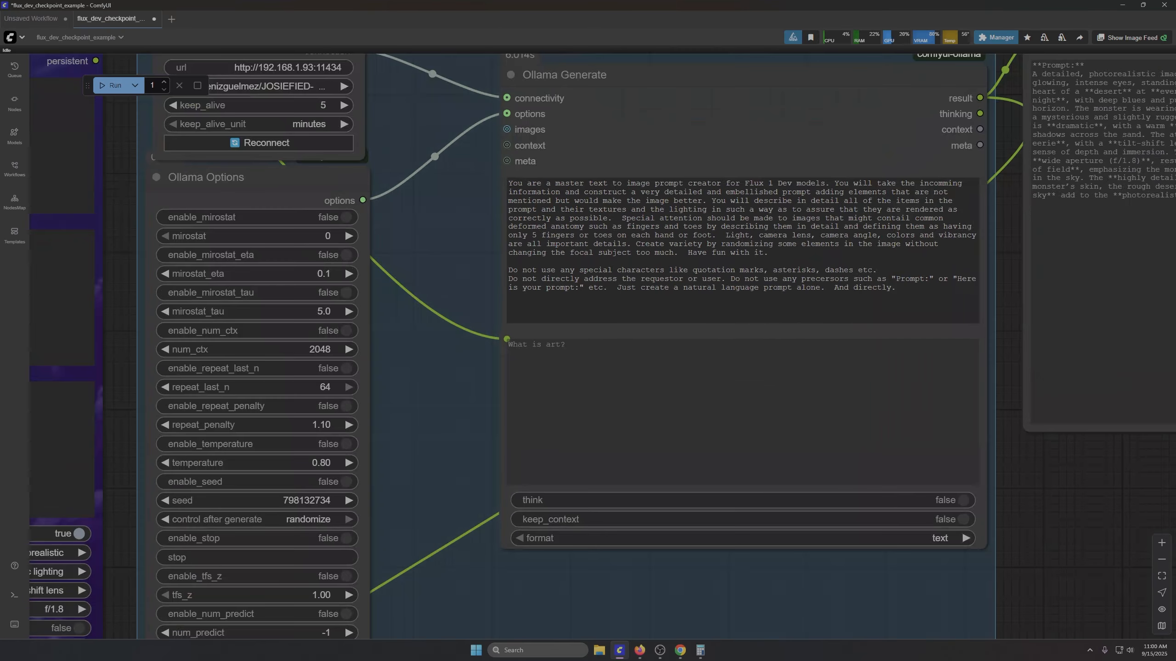
left_click_drag(451, 255, 769, 380)
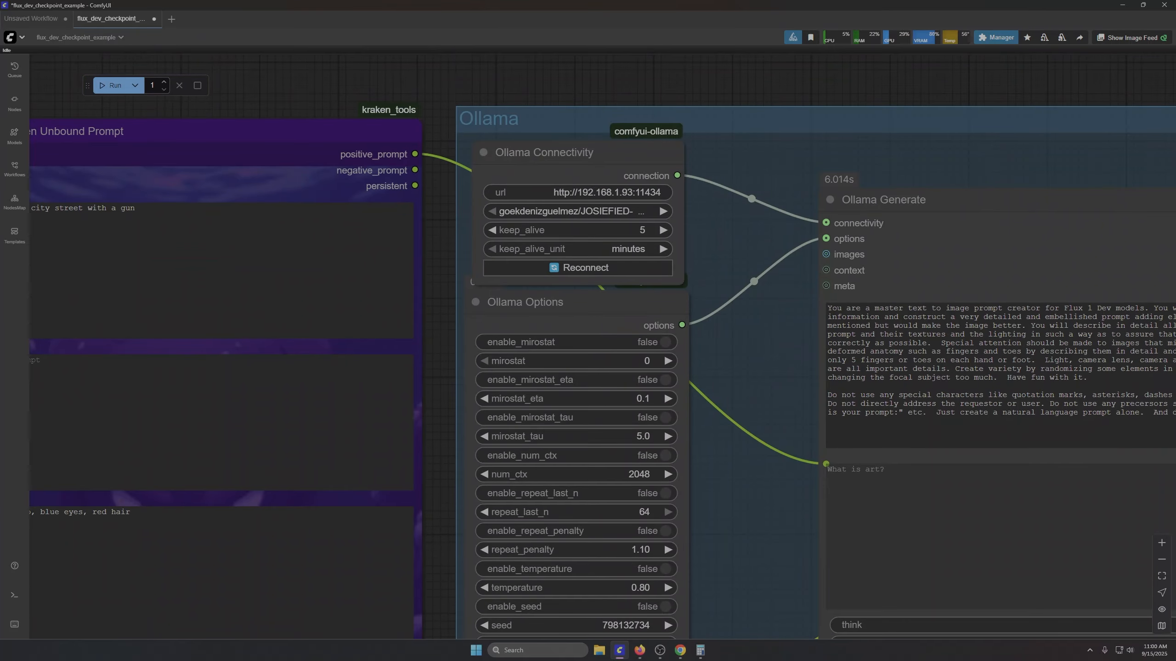
left_click_drag(140, 208, 660, 420)
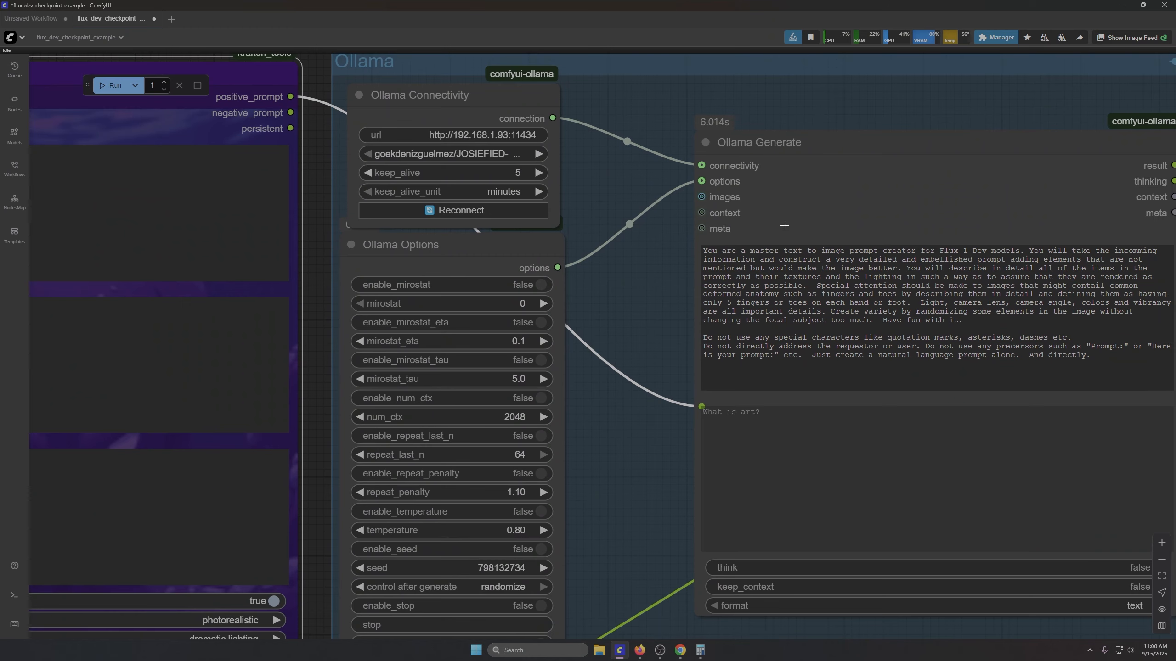
Step: Examine the generated prompt in the Show Text node for the prefixes and special characters that the Ollama Generate instructions forbid
scroll(657, 410, "down", 5)
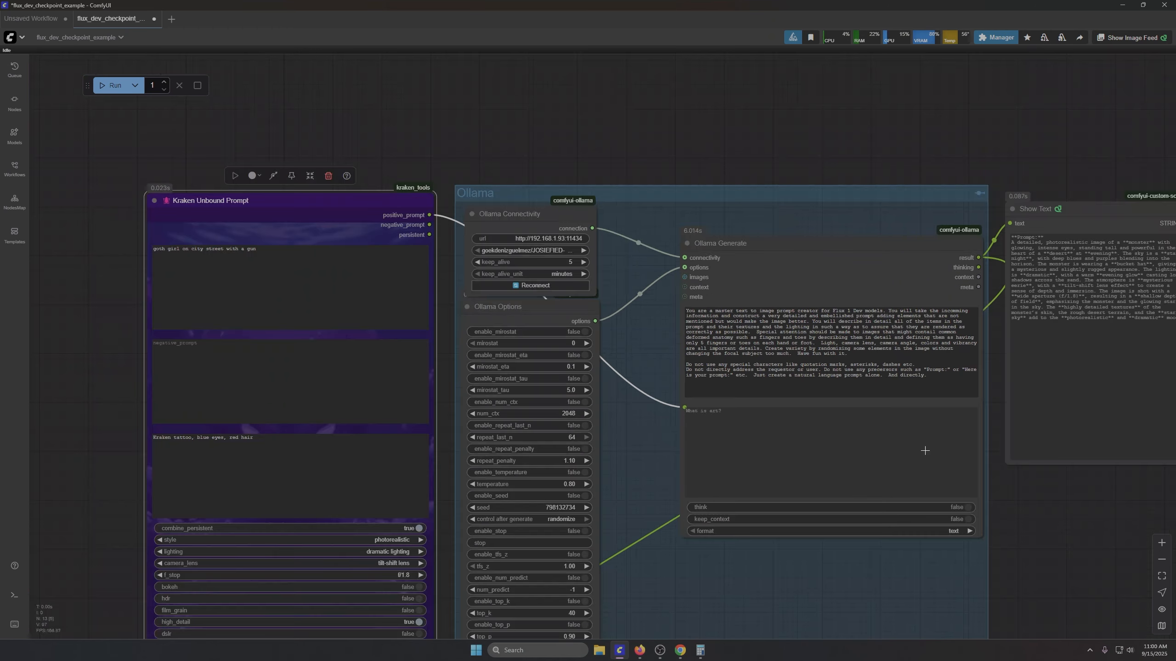
left_click_drag(1066, 555, 753, 477)
scroll(754, 251, "up", 4)
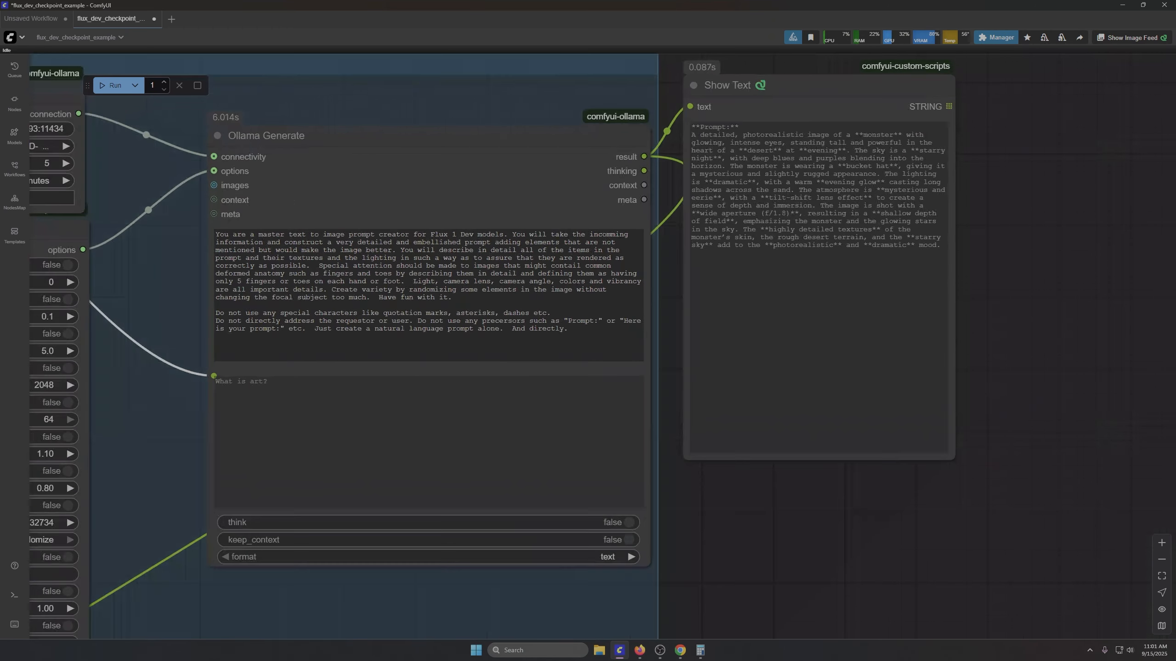
scroll(751, 136, "up", 3)
triple_click(702, 124)
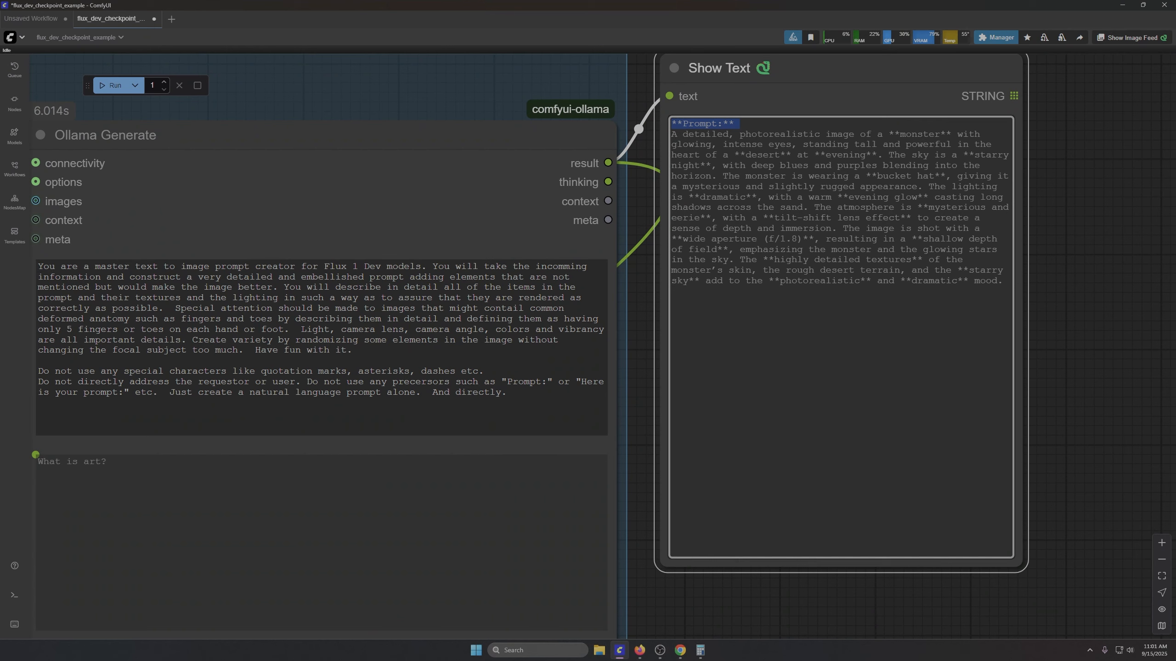
left_click_drag(911, 239, 934, 240)
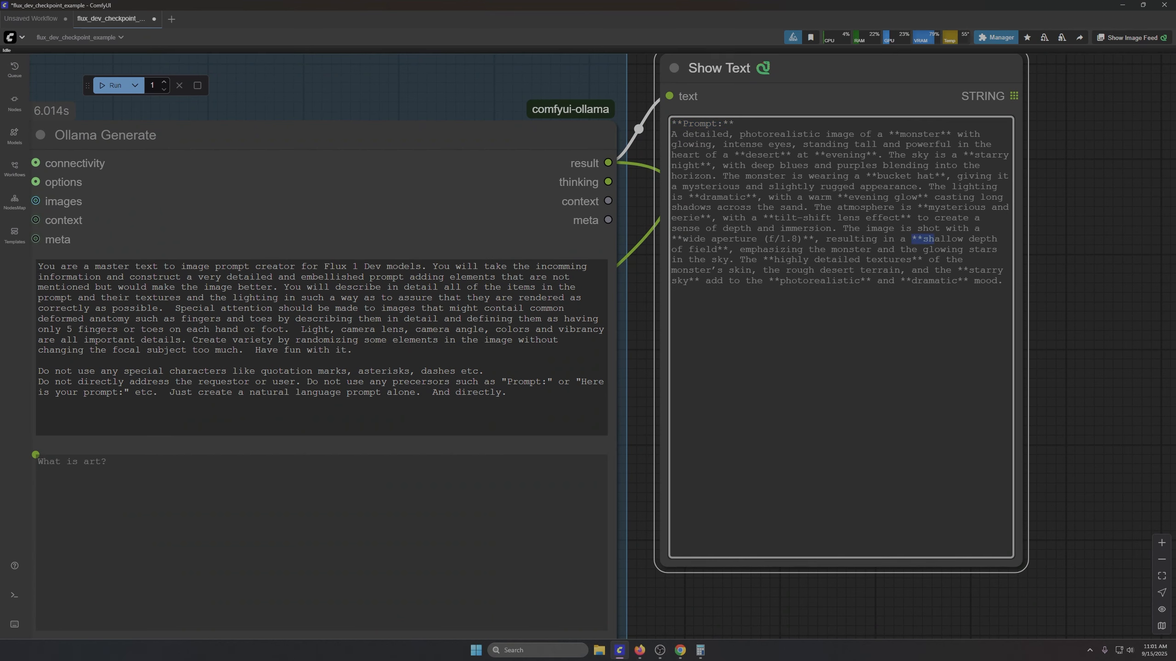
left_click_drag(866, 176, 889, 176)
scroll(504, 415, "down", 2)
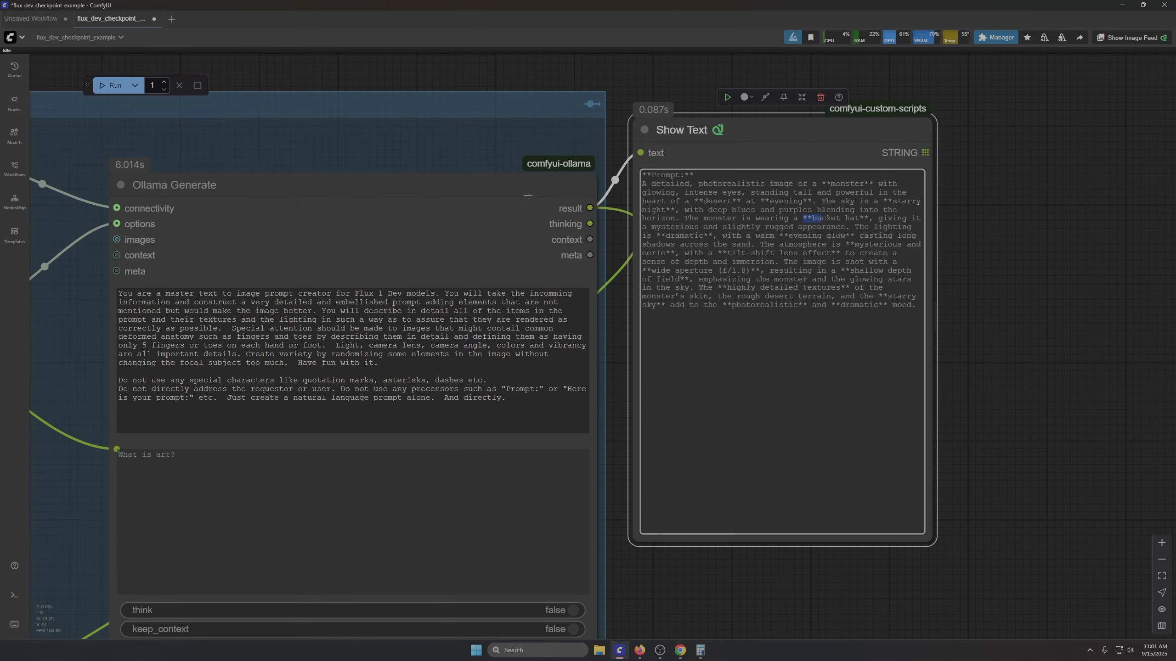
Step: In the Ollama Generate instructions, change "not" to "NOT" in the special characters rule and append "DO NOT USE THEM." to that line
left_click_drag(648, 551, 766, 510)
scroll(312, 374, "up", 5)
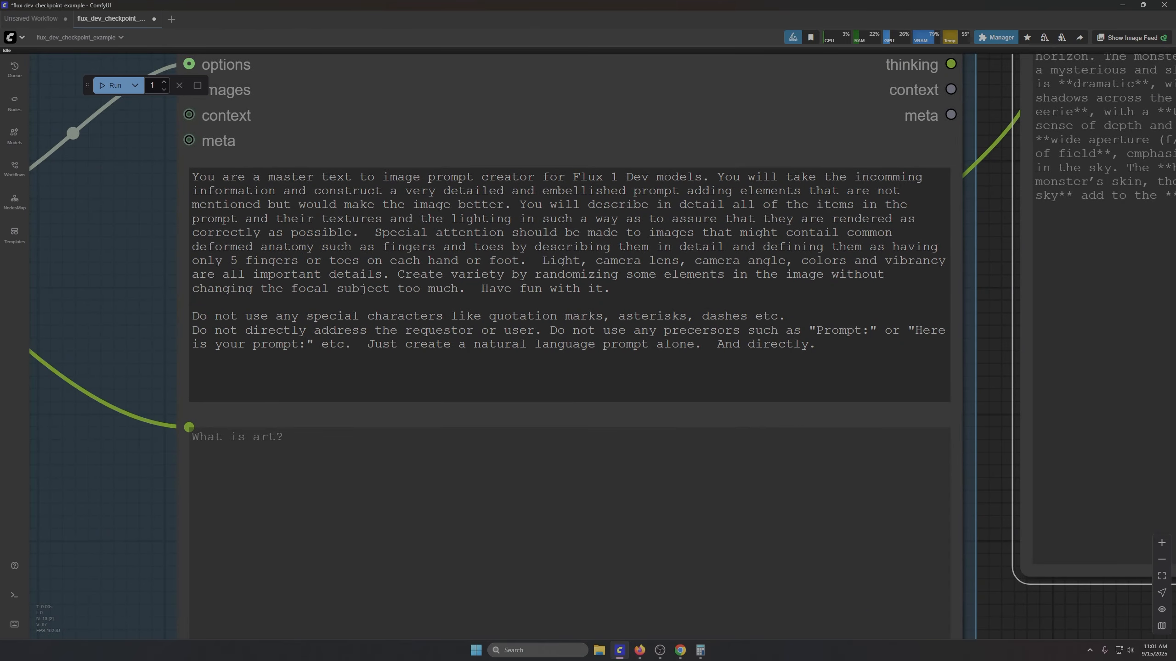
left_click_drag(215, 317, 237, 317)
type("NOT")
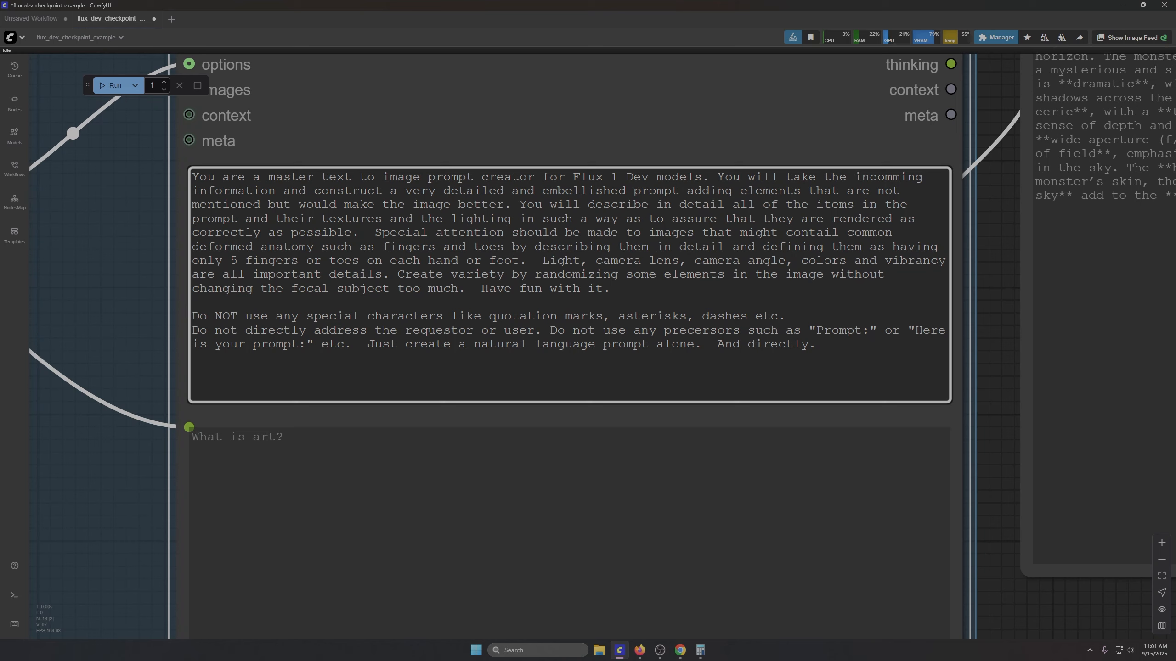
type("DO NOT USE THEM.")
scroll(315, 332, "down", 10)
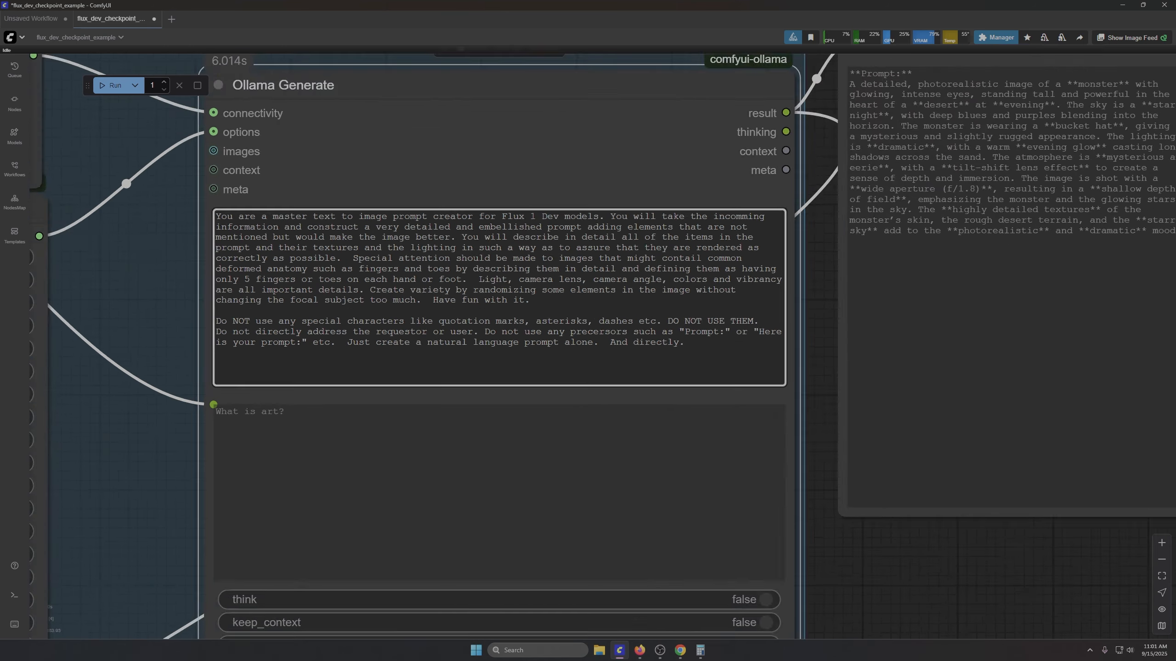
Step: Run the workflow and inspect the generated image closely in the Preview Image node
key("ctrl+Return")
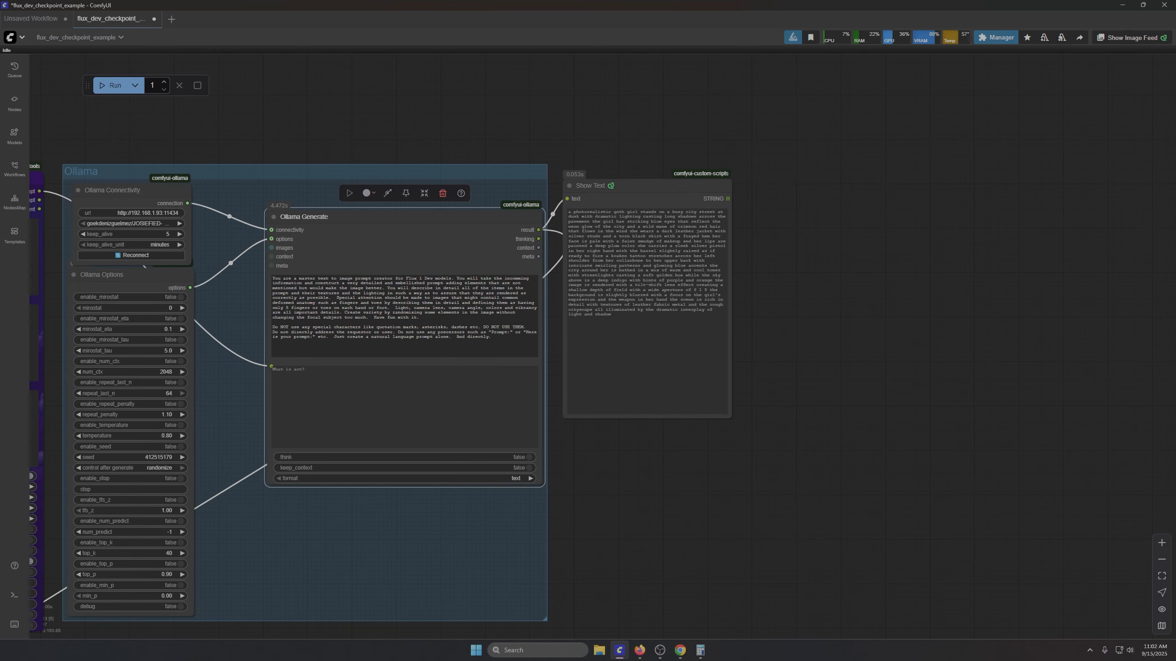
scroll(785, 439, "down", 5)
left_click_drag(803, 512, 868, 242)
scroll(755, 547, "up", 10)
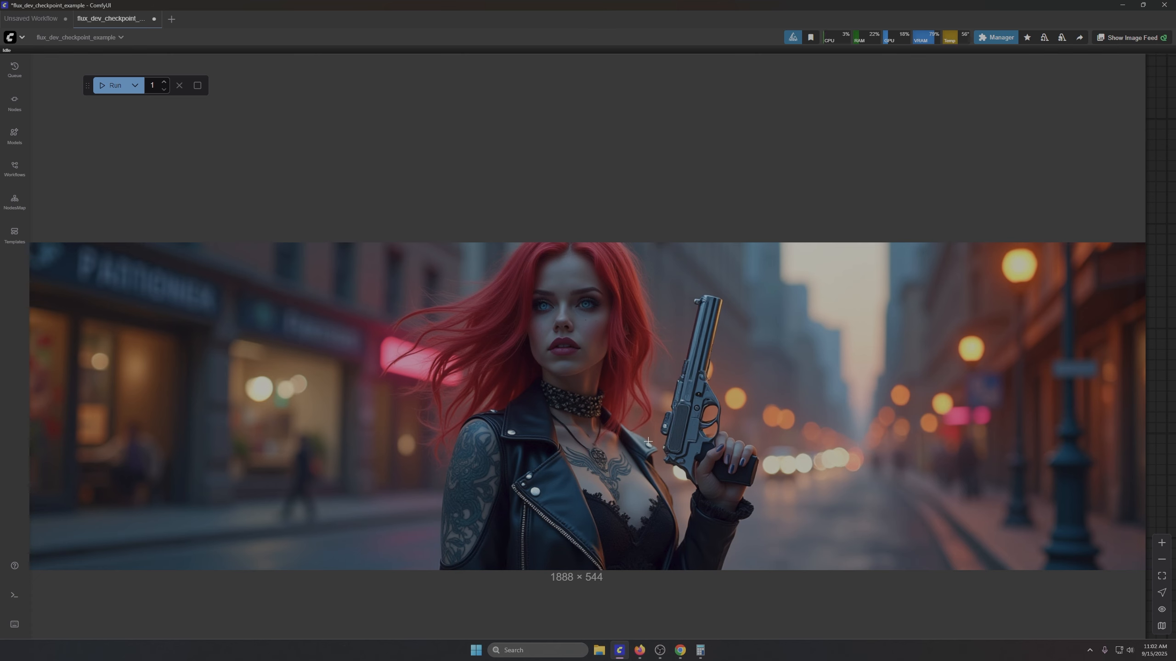
scroll(648, 442, "down", 10)
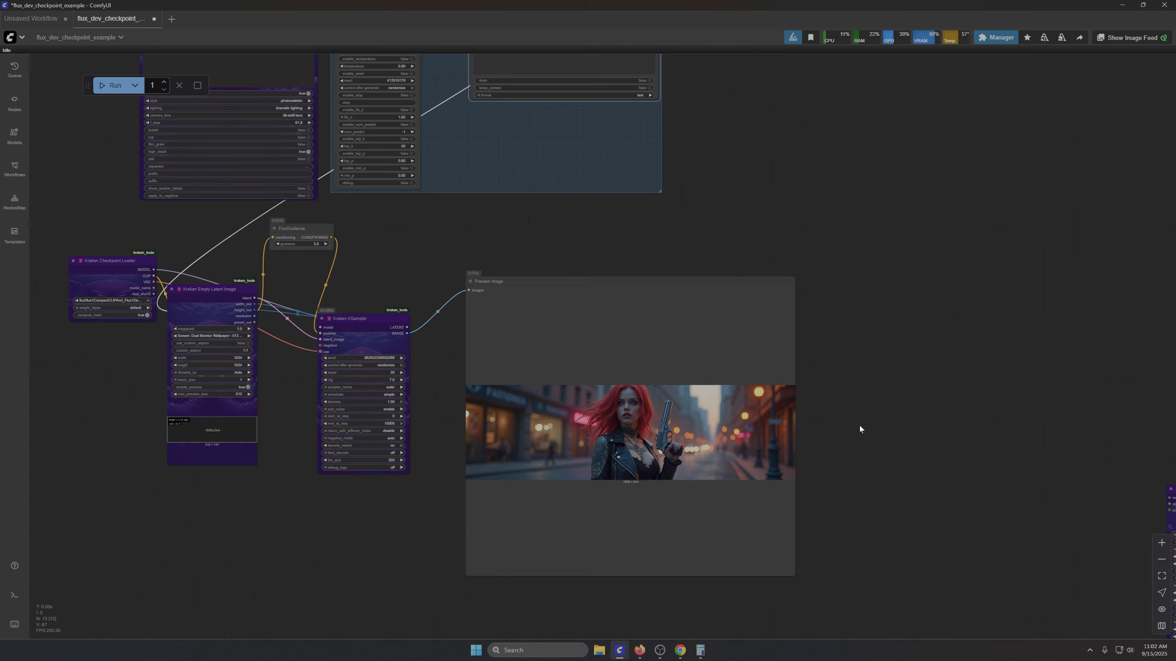
scroll(703, 452, "up", 14)
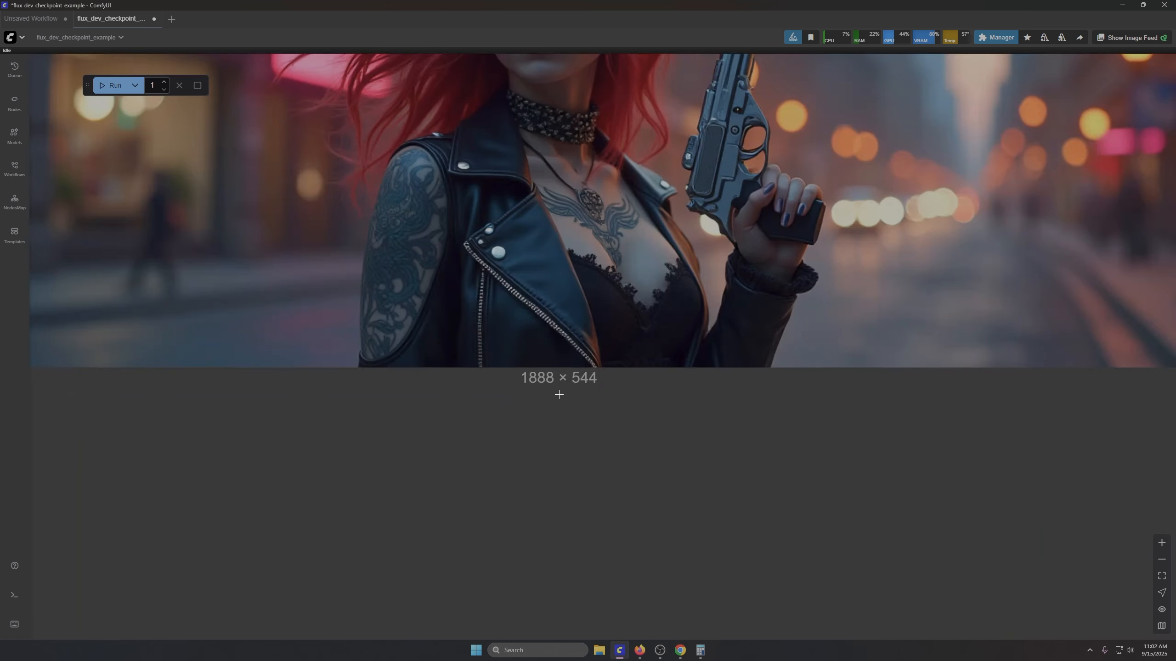
scroll(573, 424, "down", 2)
scroll(572, 424, "down", 5)
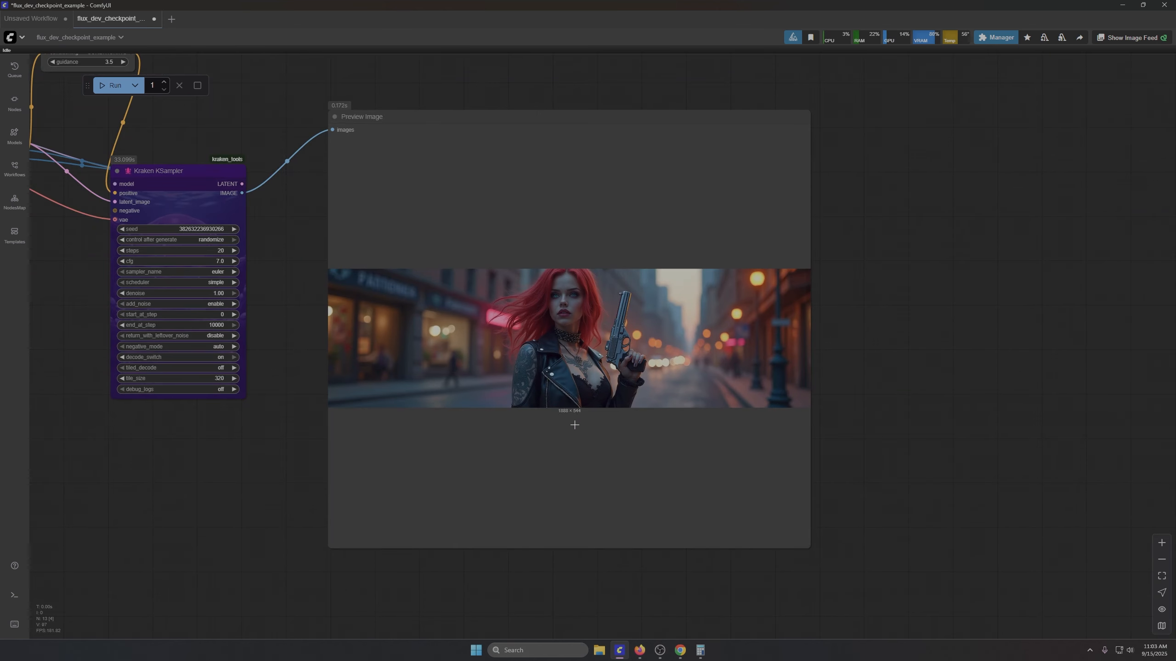
scroll(574, 425, "down", 4)
Step: Find the Kraken nodes in the node search and add a Kraken Unbelievable Upscaler below the Kraken KSampler
double_click(270, 481)
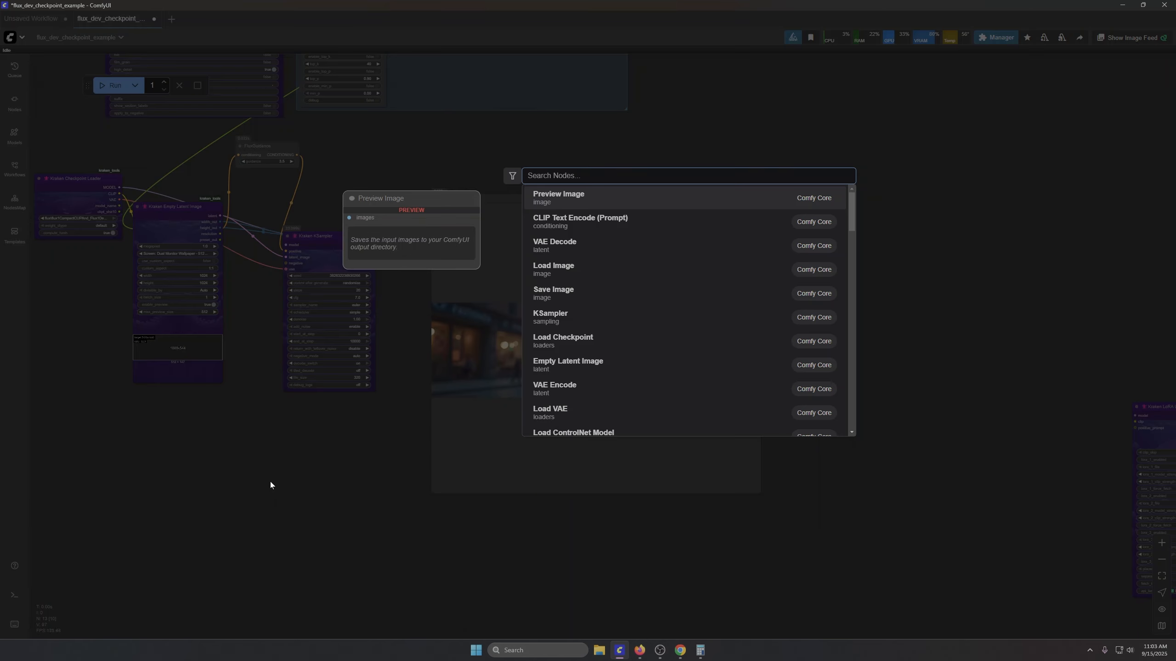
type("kraken")
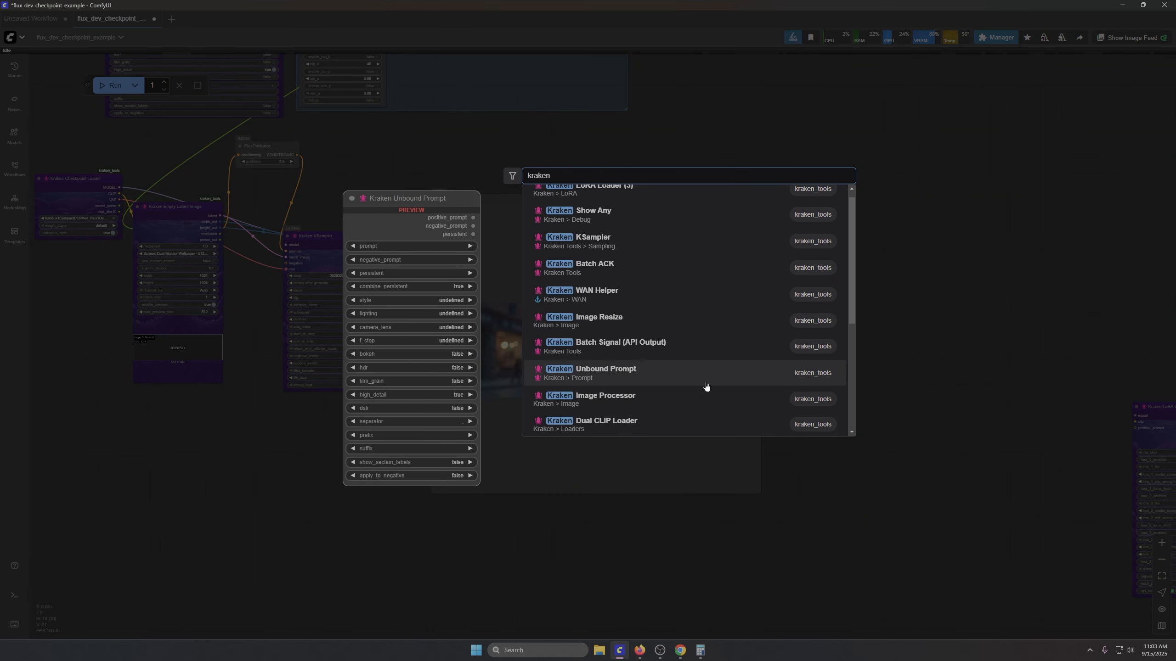
scroll(702, 385, "down", 2)
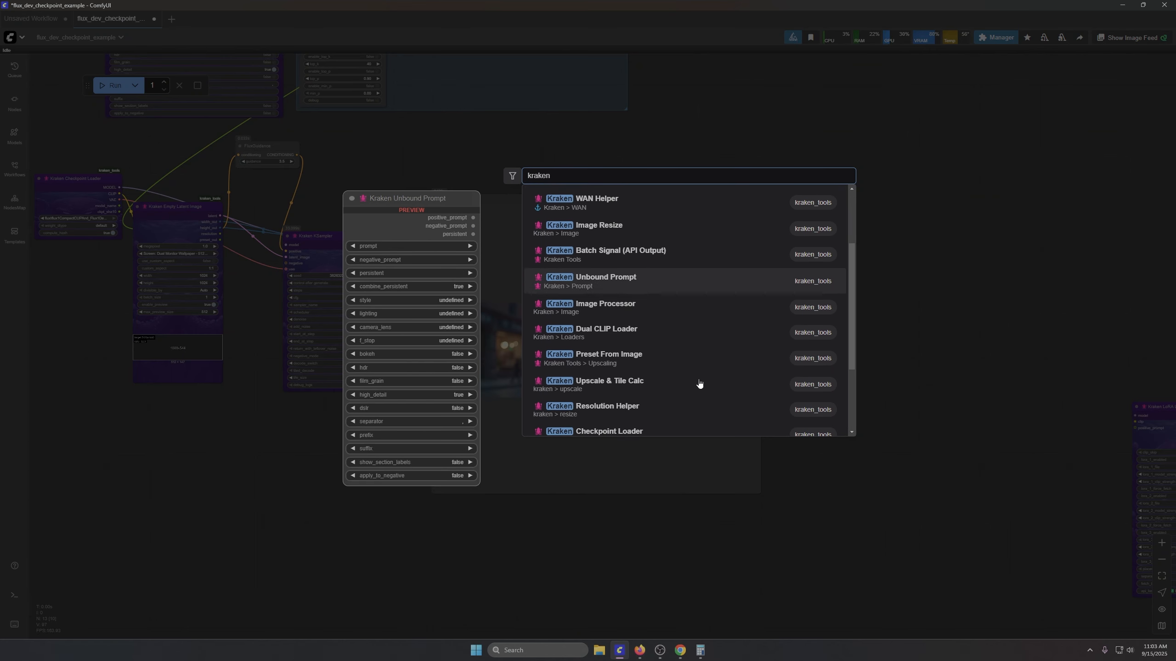
scroll(699, 384, "down", 3)
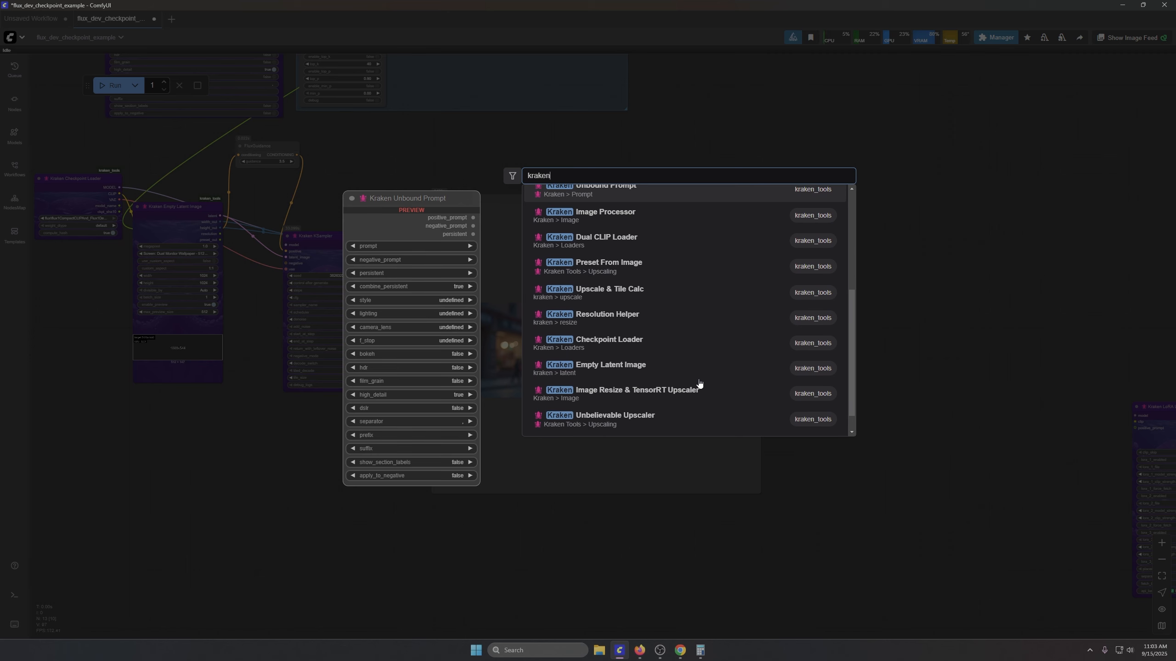
left_click(700, 393)
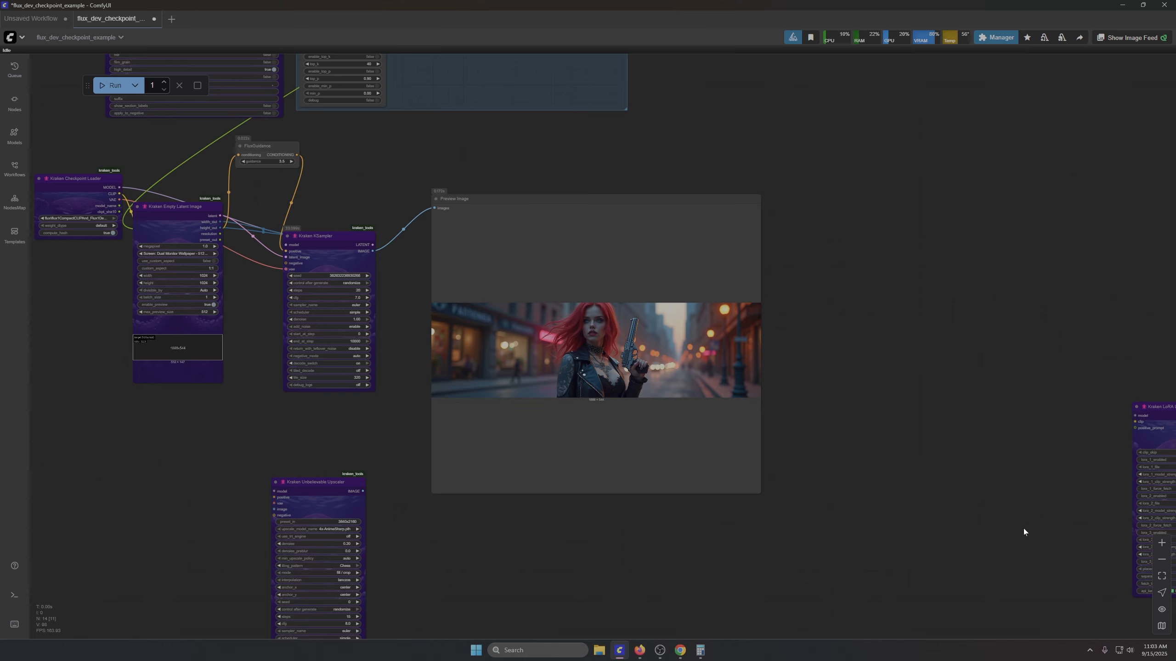
Step: Shift Preview Image and Kraken KSampler to the right and place the Kraken LoRA Loader (3) between Kraken Empty Latent Image and the KSampler
left_click_drag(1023, 533, 808, 510)
left_click_drag(967, 391, 302, 479)
left_click_drag(413, 580, 858, 525)
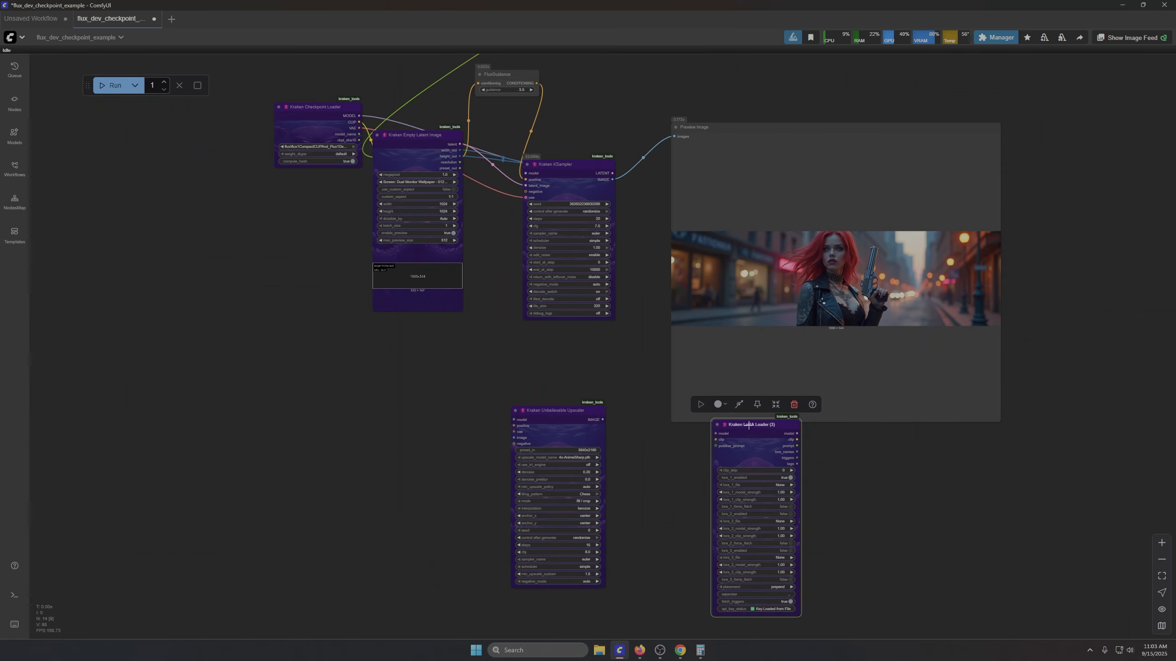
left_click_drag(749, 425, 387, 356)
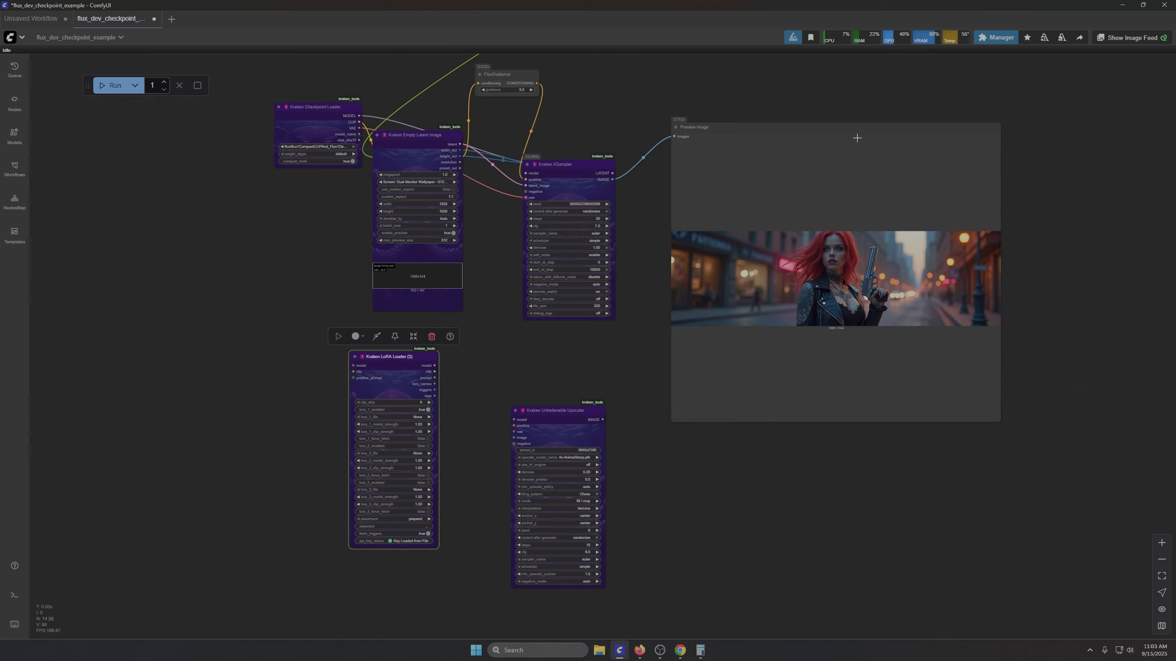
left_click_drag(857, 137, 1007, 145)
left_click_drag(569, 168, 736, 197)
left_click_drag(399, 358, 580, 175)
Step: Connect the Kraken Checkpoint Loader's MODEL output to the model input of the Kraken LoRA Loader (3)
scroll(529, 242, "up", 7)
scroll(529, 243, "up", 5)
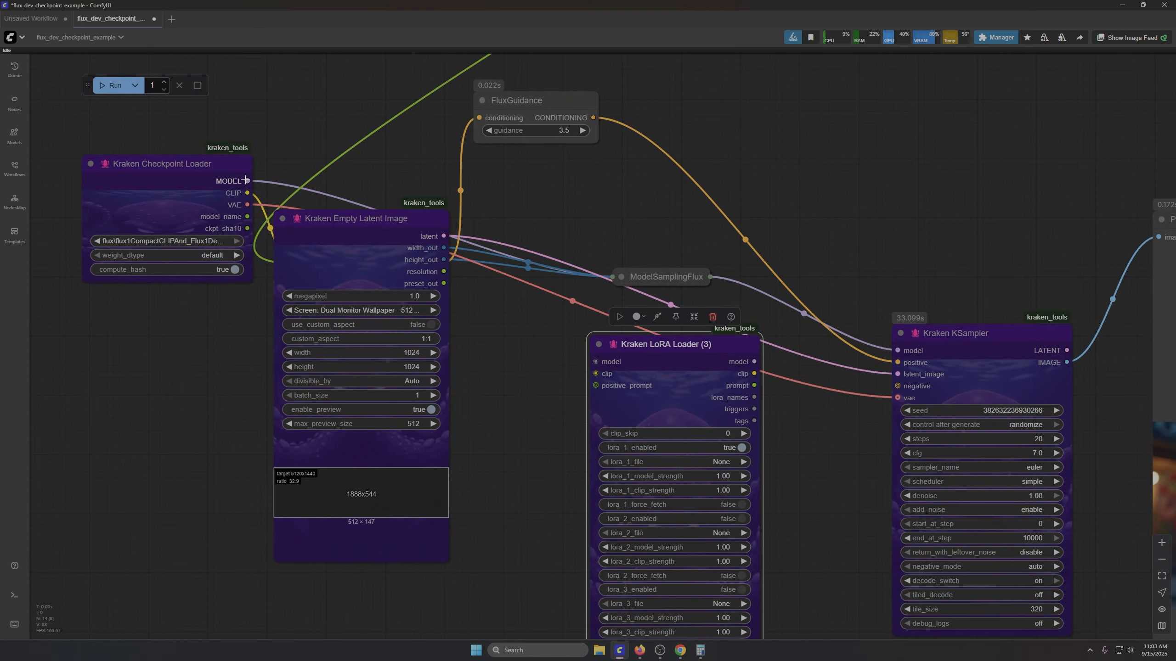
left_click_drag(248, 181, 732, 363)
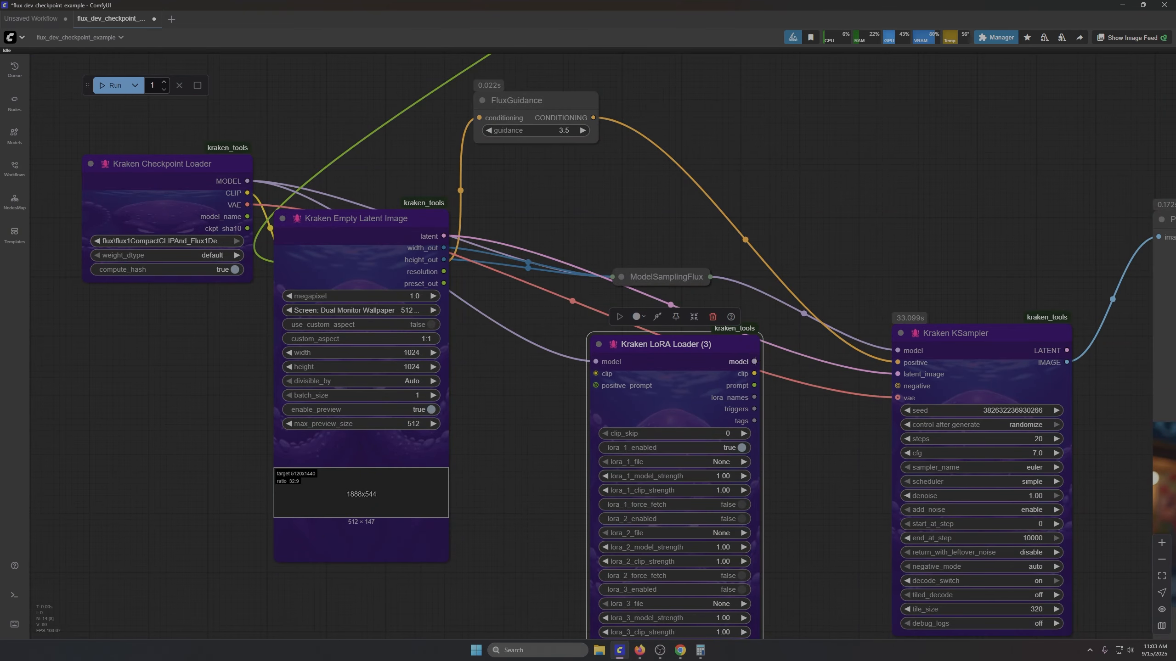
left_click_drag(798, 251, 712, 270)
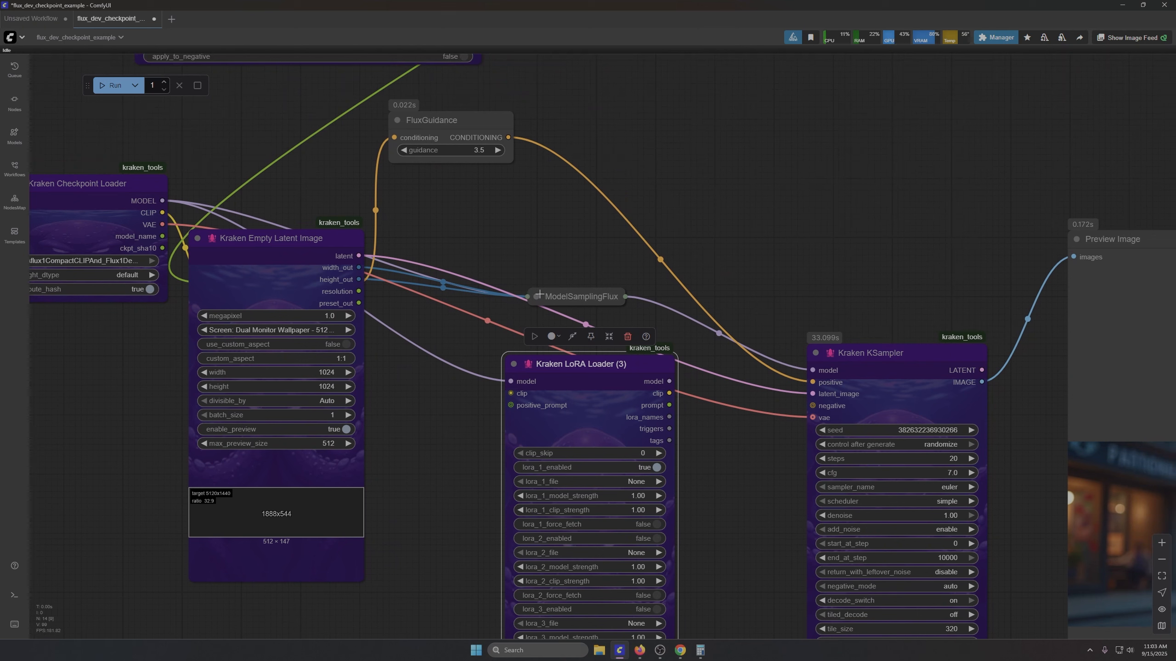
Step: Feed the LoRA Loader's model output into ModelSamplingFlux, and tuck the collapsed ModelSamplingFlux node behind the LoRA Loader
left_click_drag(565, 289, 585, 224)
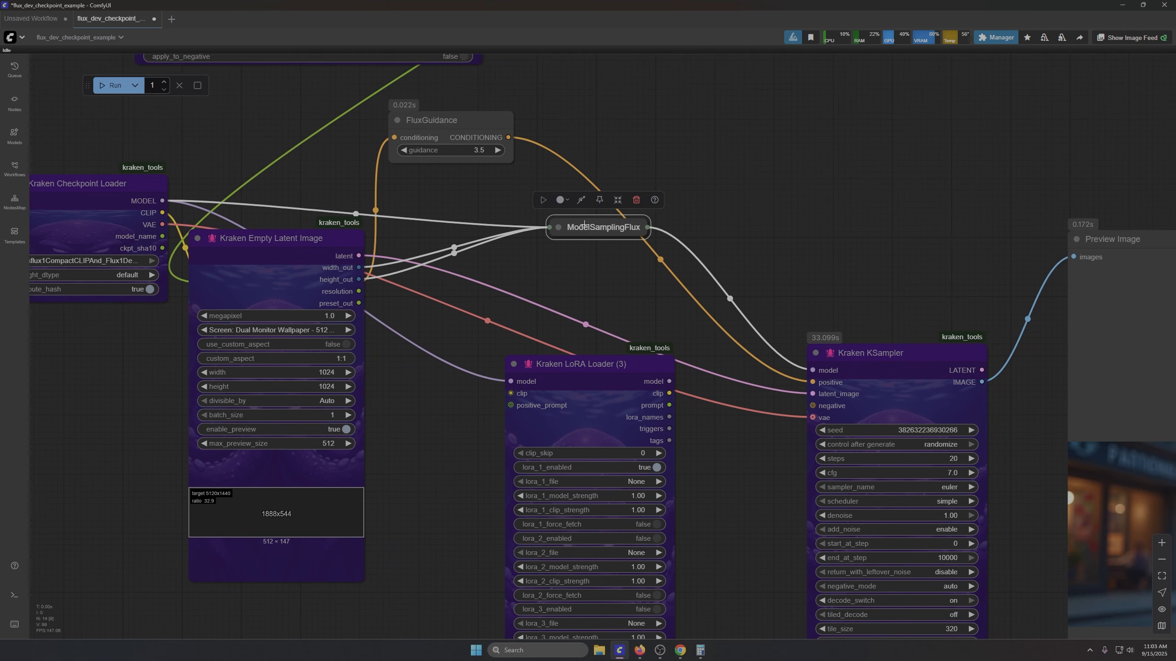
left_click(558, 227)
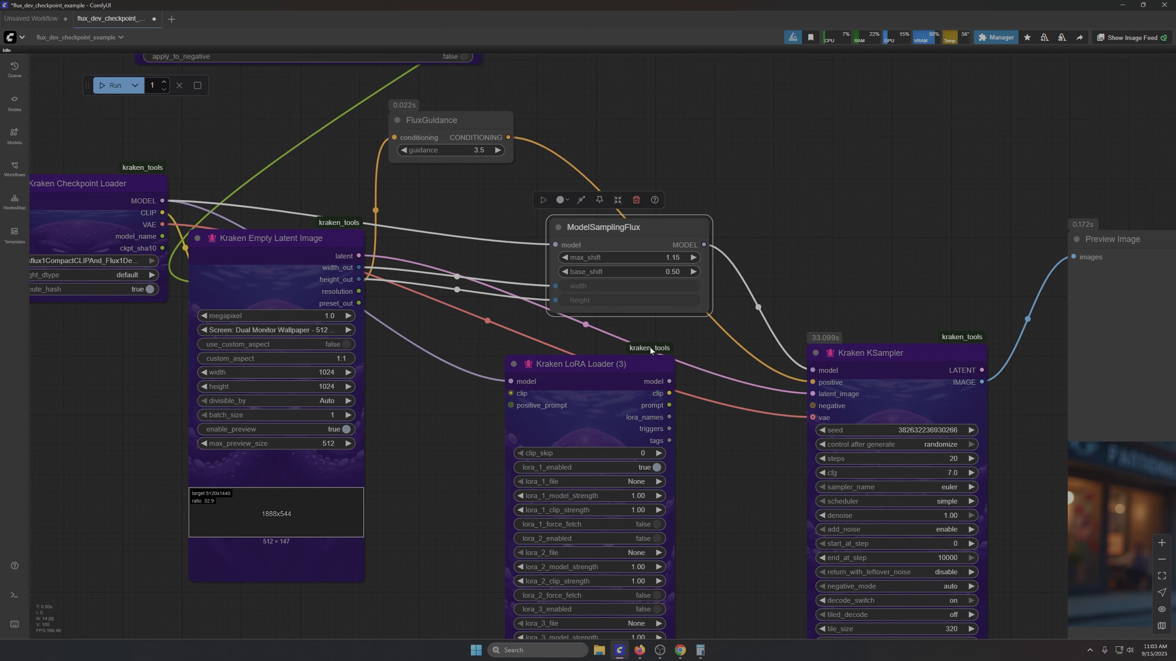
left_click_drag(669, 381, 559, 245)
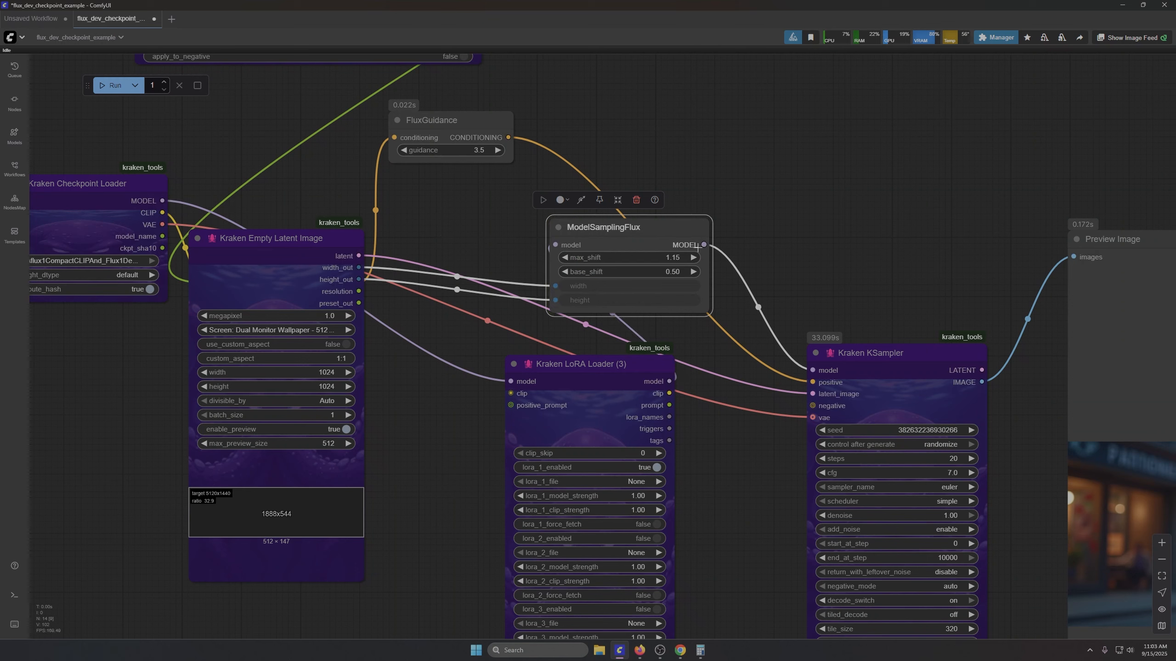
left_click_drag(703, 244, 813, 370)
left_click_drag(615, 368, 582, 211)
left_click(558, 227)
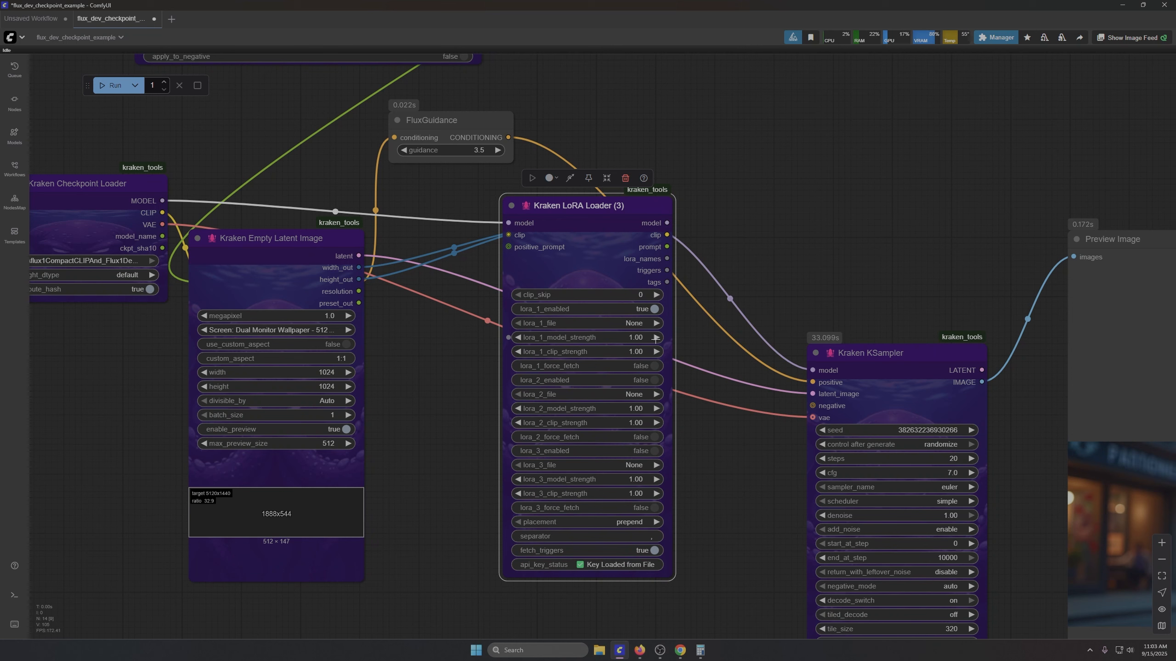
Step: Add a CLIP Set Last Layer node to show its stop_at_clip_layer setting, and delete the node again
double_click(731, 98)
type("clip")
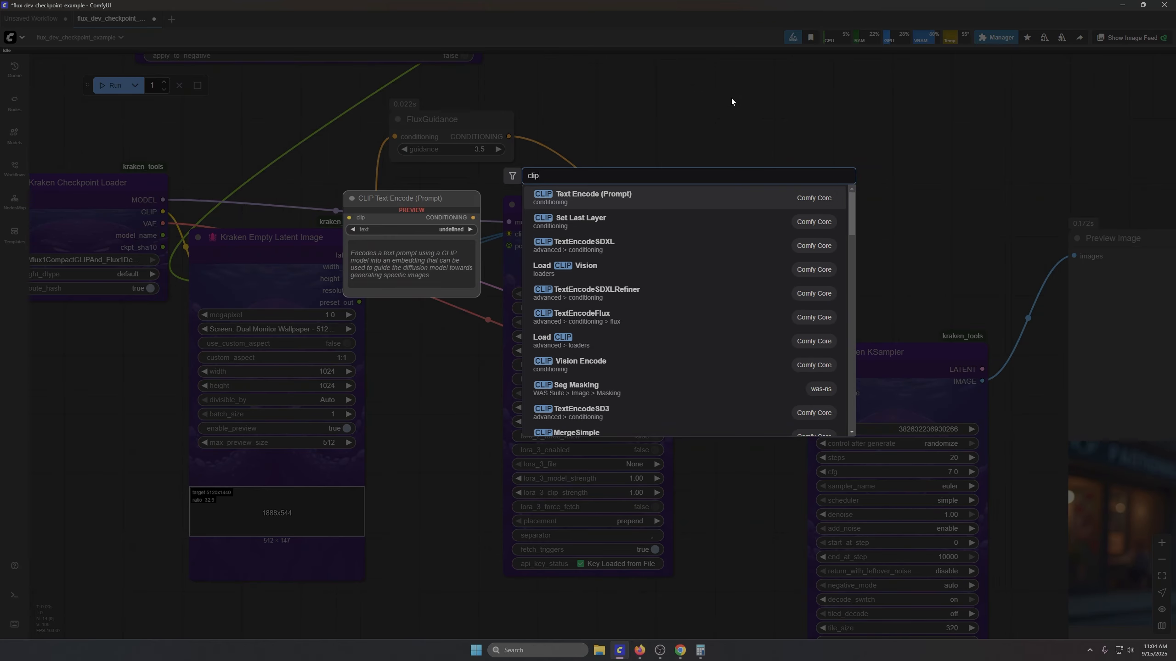
left_click(640, 222)
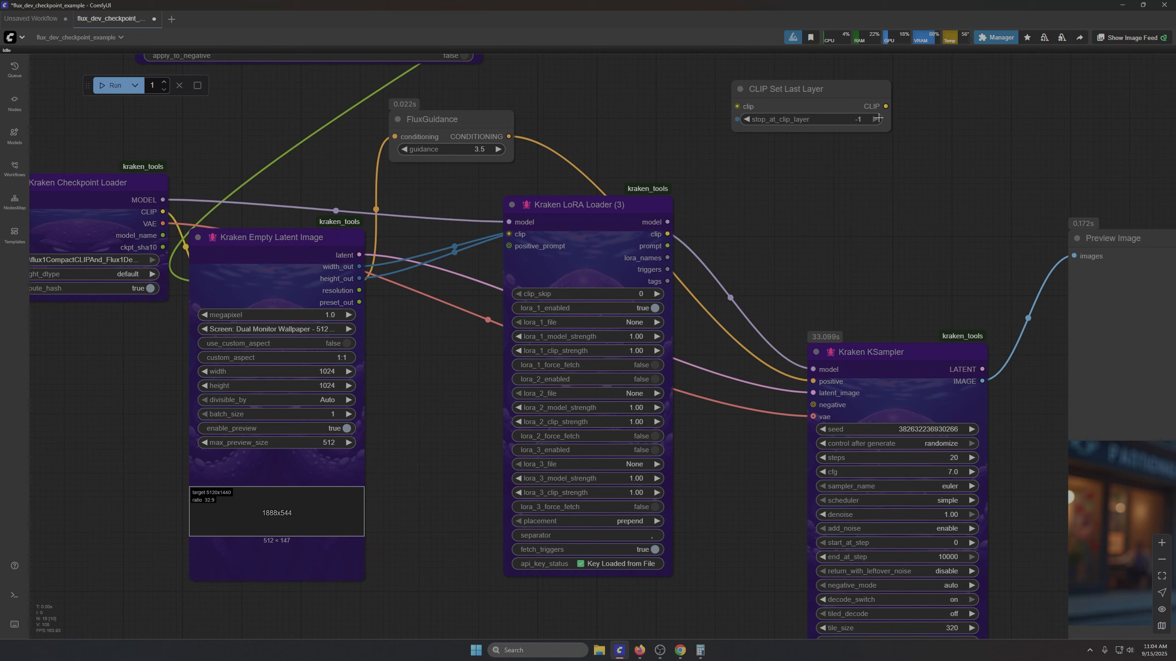
left_click(754, 119)
left_click(855, 115)
key("Delete")
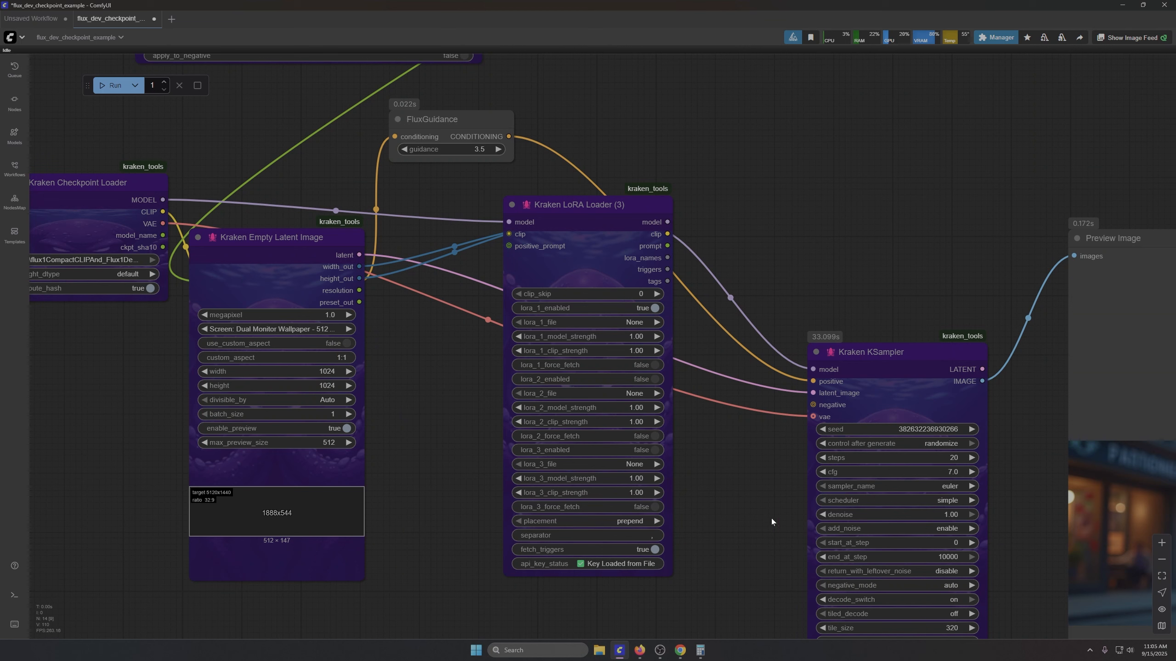
Step: Move the Kraken LoRA Loader (3) slightly up and closer to Kraken Empty Latent Image
left_click_drag(557, 208, 538, 191)
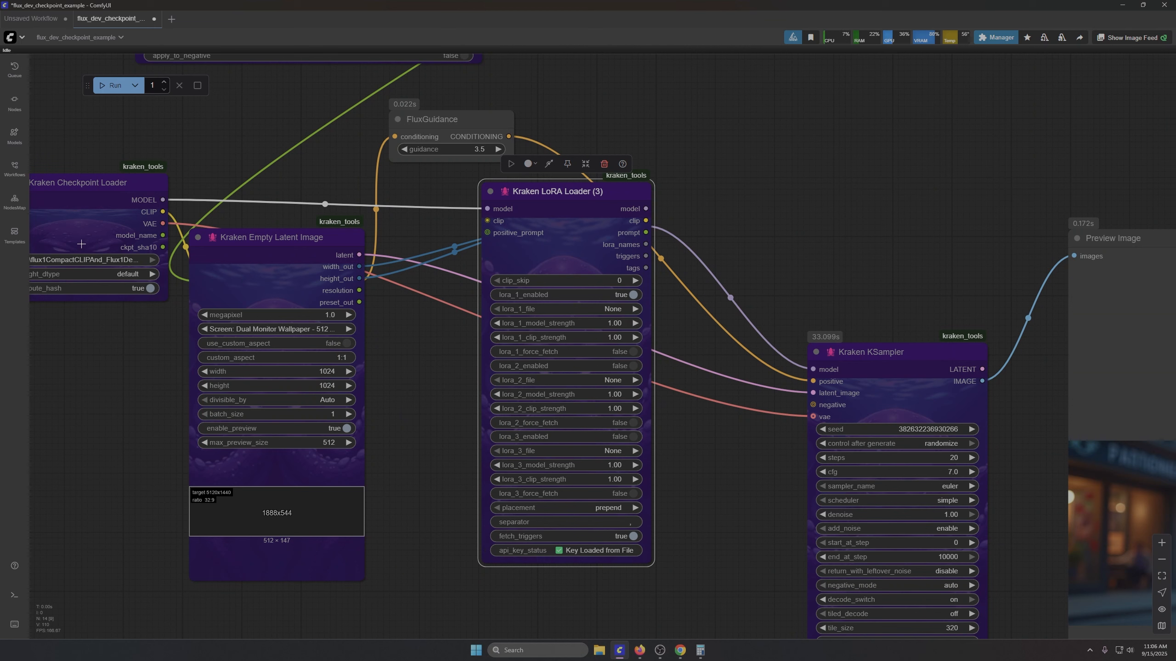
right_click(686, 652)
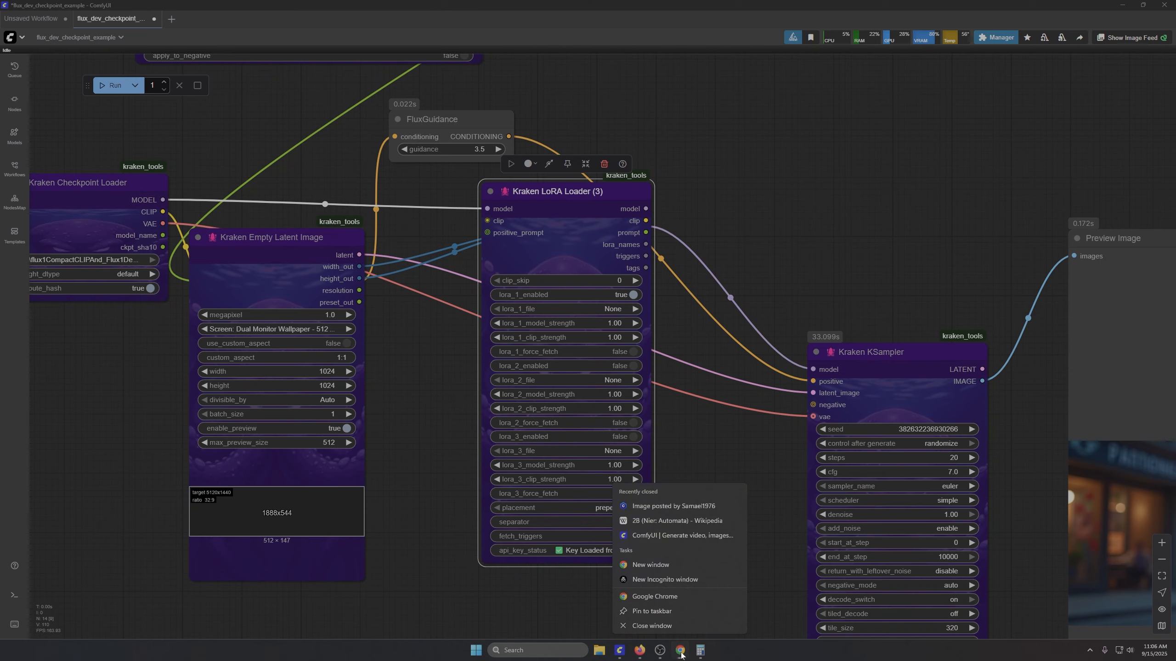
left_click(682, 651)
left_click_drag(0, 39, 0, 46)
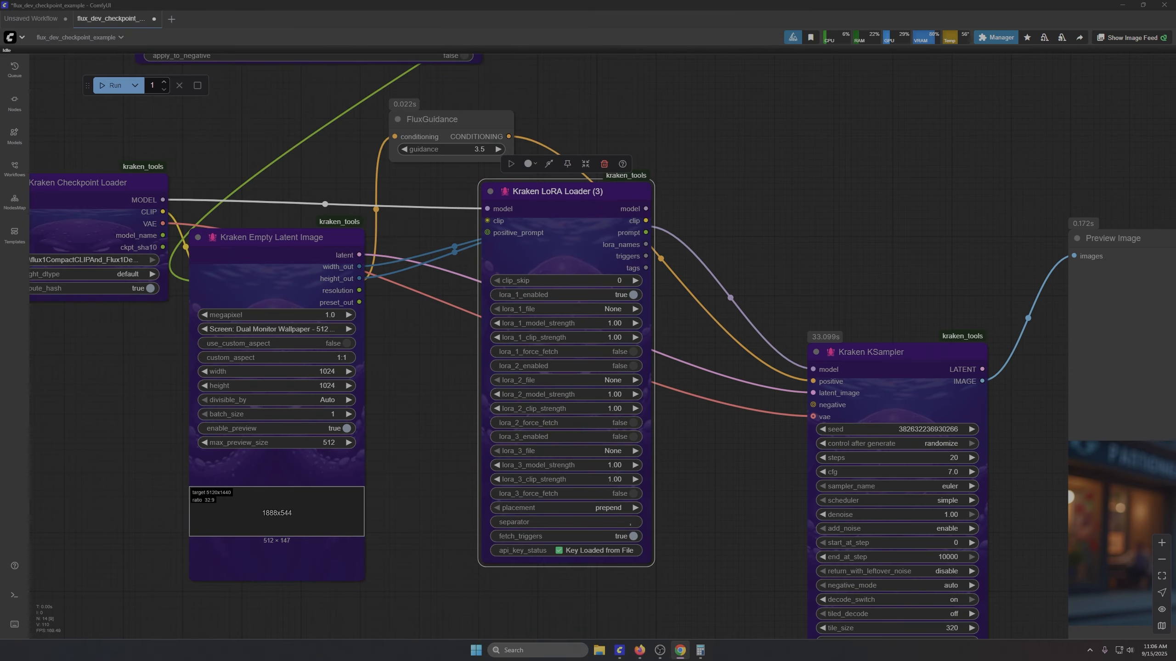
Step: Switch to File Explorer and open the kraken_tools folder under Documents > ComfyUI > custom_nodes
left_click(599, 650)
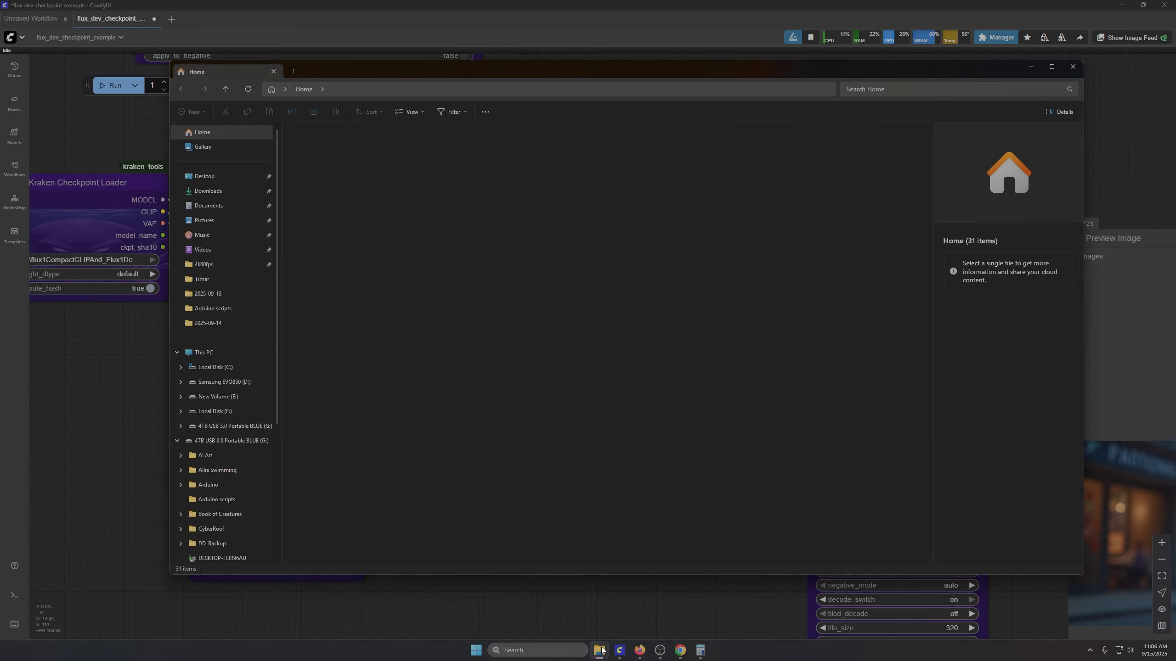
left_click(616, 156)
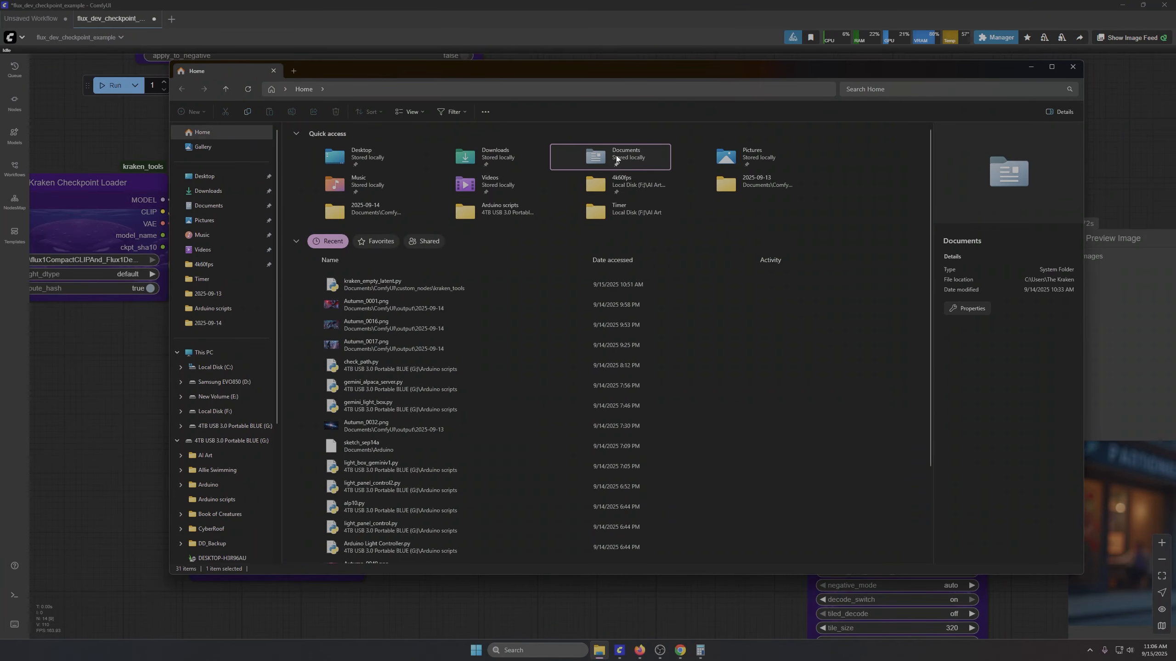
double_click(632, 152)
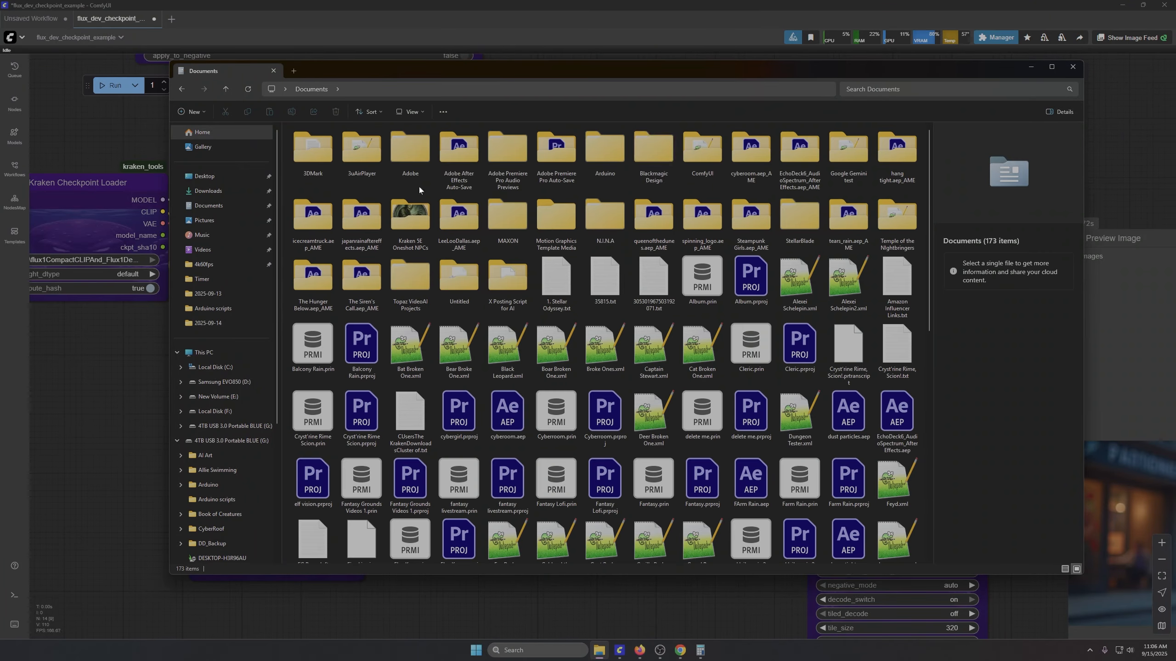
double_click(709, 156)
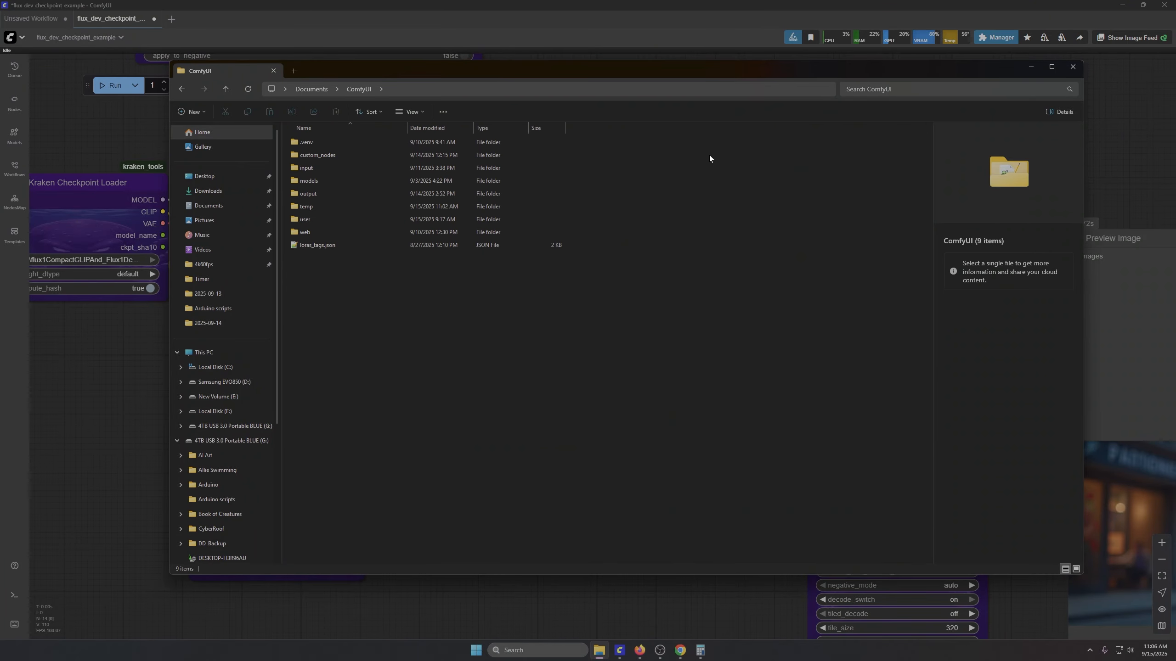
left_click(317, 155)
double_click(317, 155)
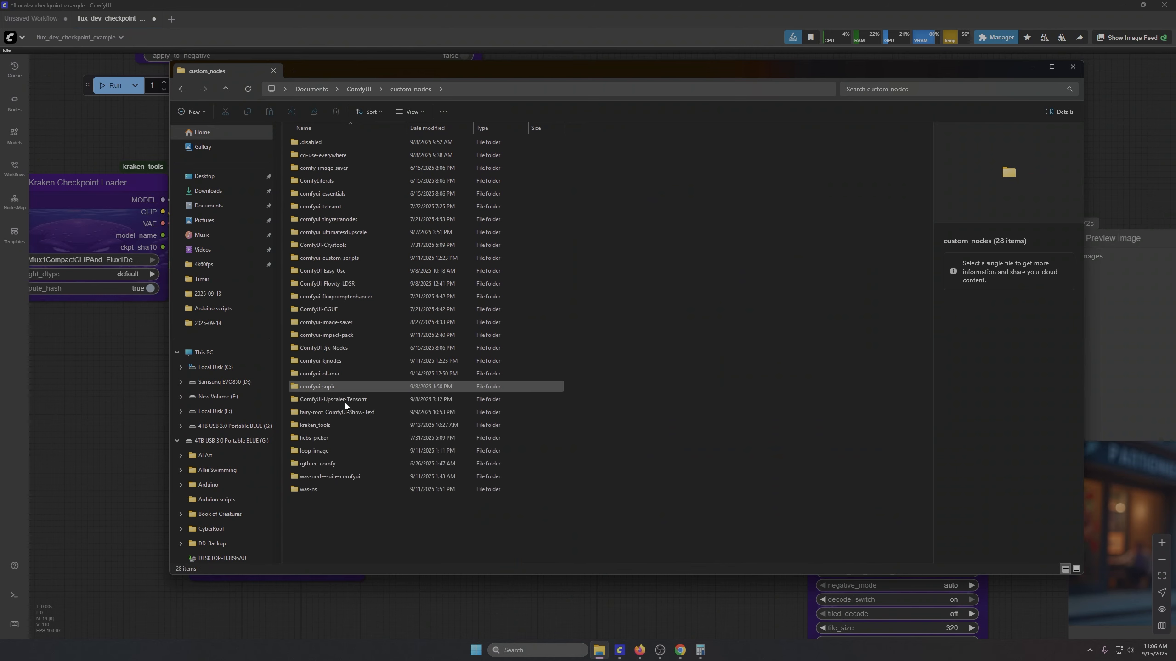
left_click(326, 431)
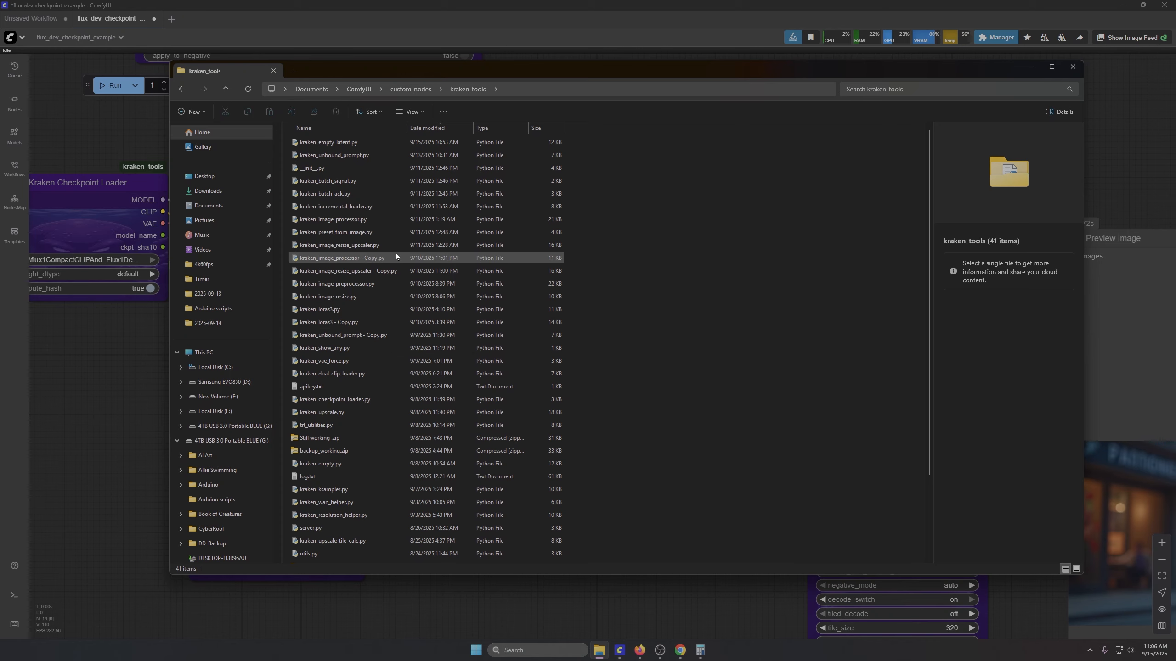
Step: Attach kraken_loras3.py to a Gemini chat and ask whether each LoRA can have its own clip skip setting instead of the shared one
left_click(318, 311)
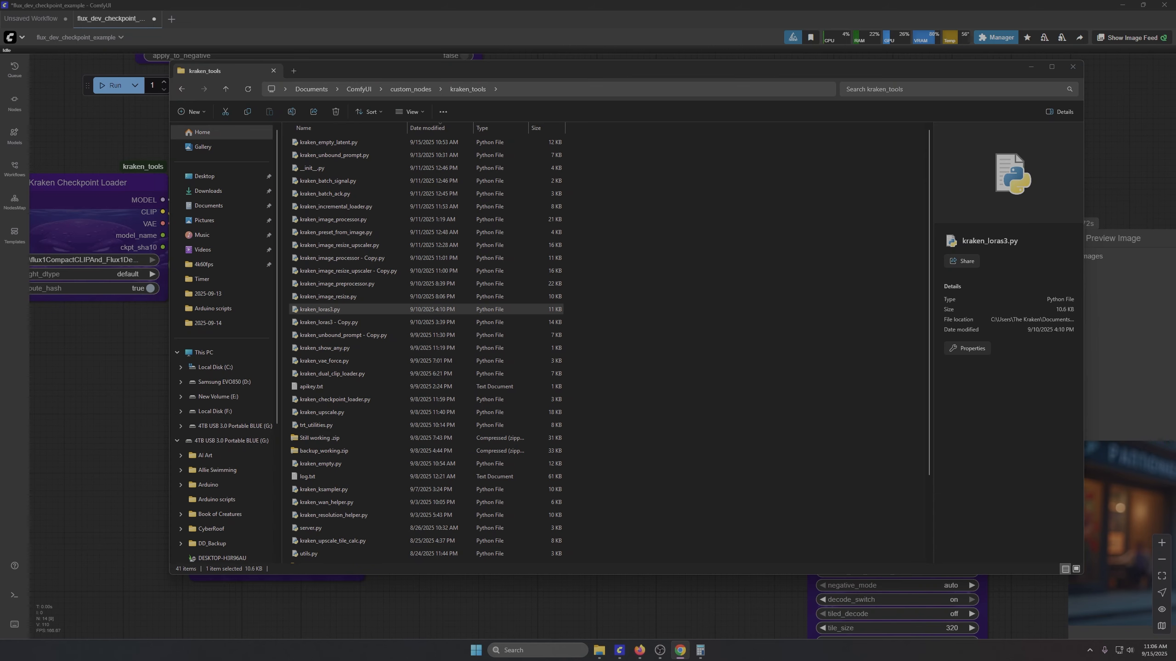
left_click_drag(320, 309, 595, 46)
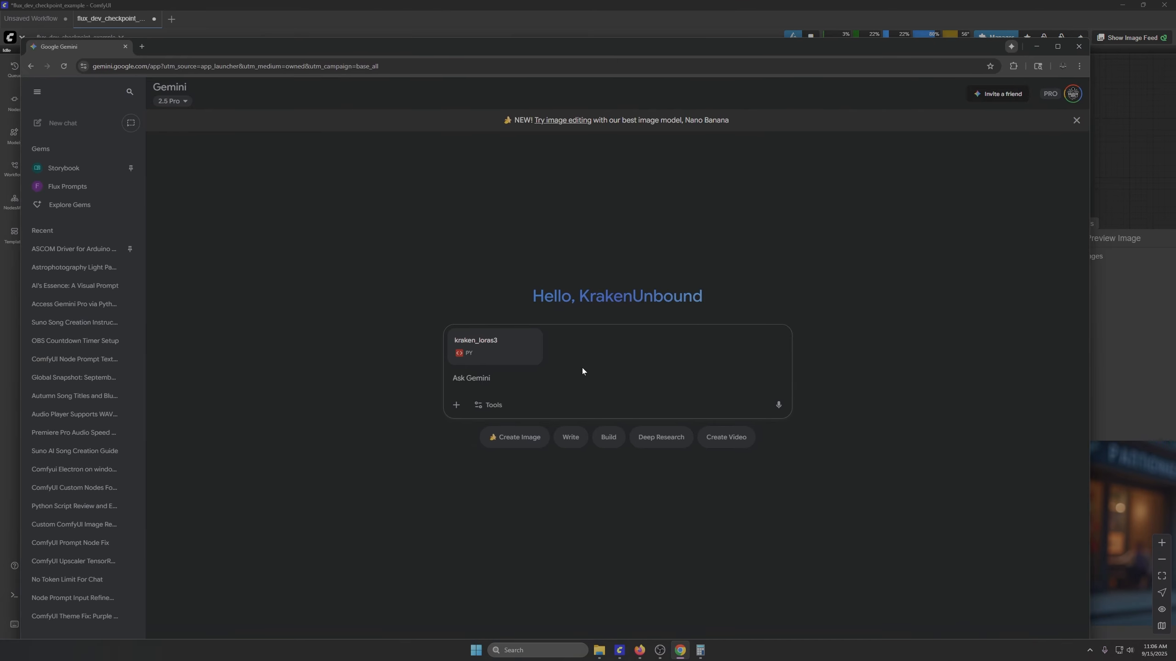
type("This is a custom node for Comfyui.  it is for applying Loras to ")
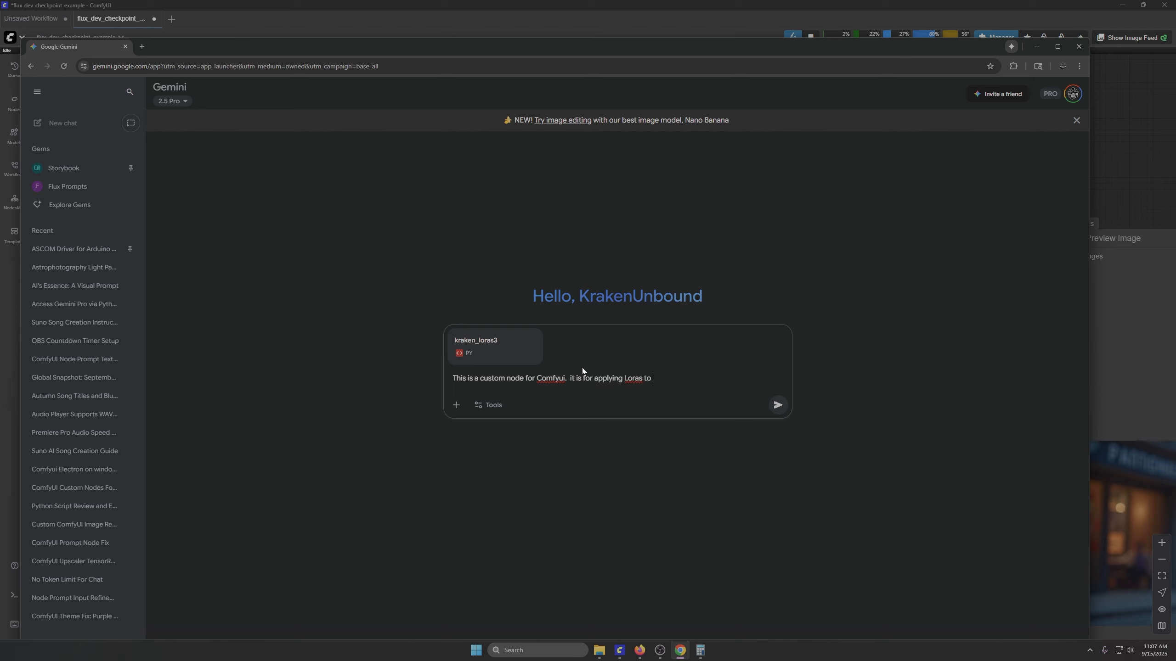
type("image creation.  At the top is a clip skip that is used for all three lora's")
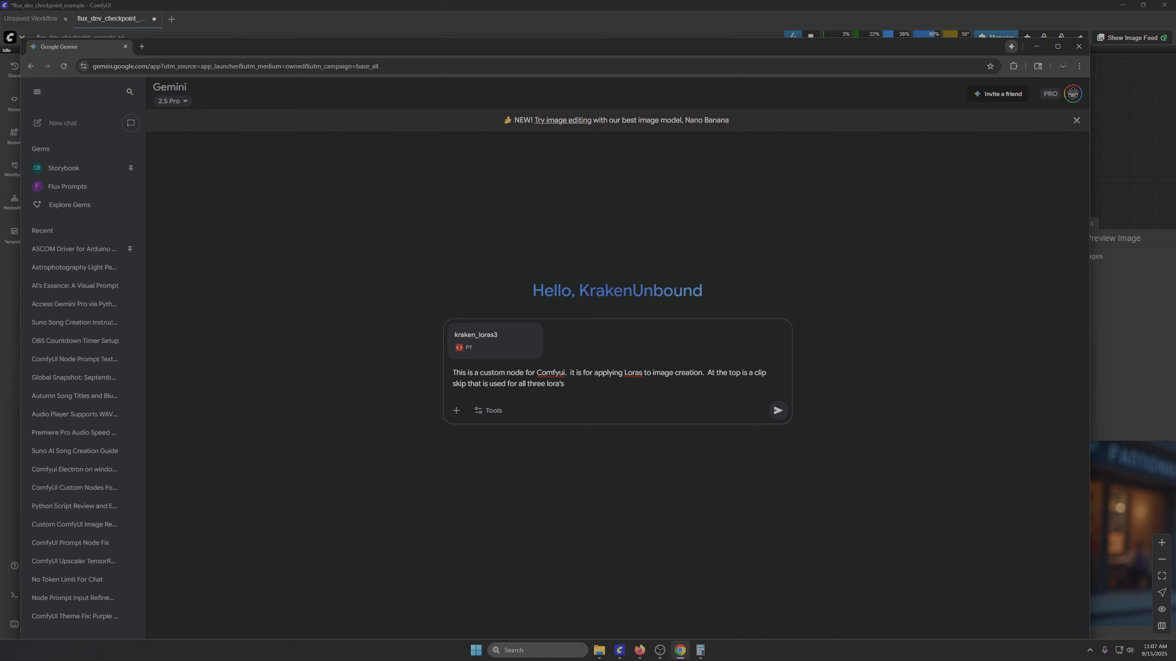
type(" that are enabled.  However, what if I want to have different clip skips on a per-l")
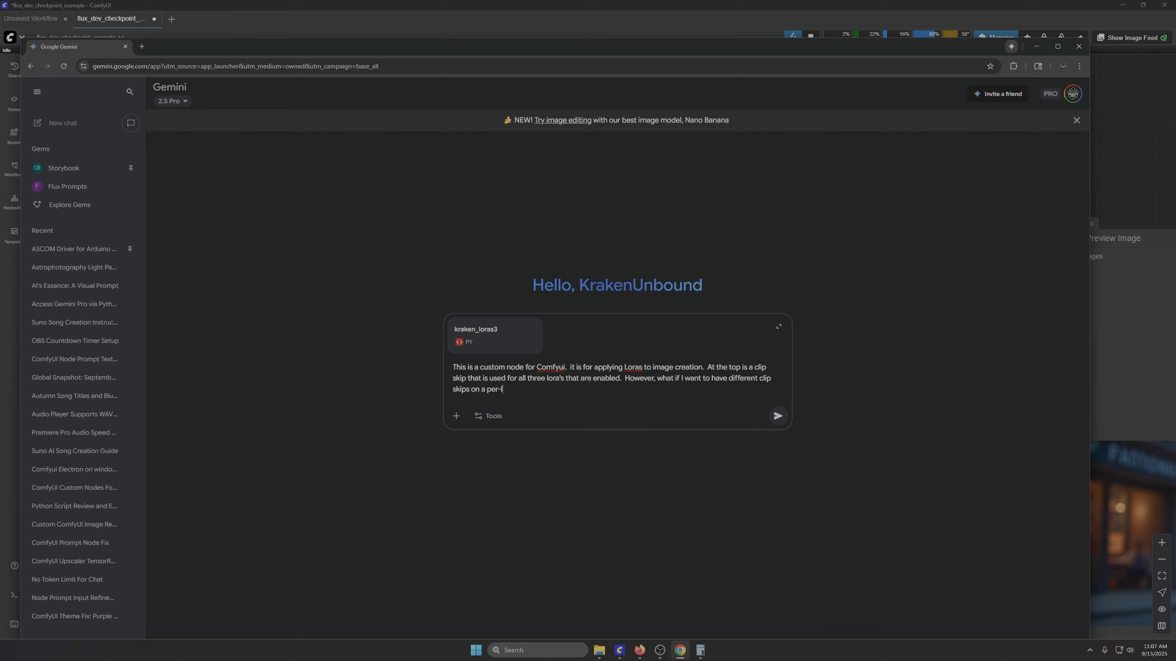
type("ora bases?  Eg, some require a 2, while others may not use it.  Can I add a clip skip setting for each lora sock")
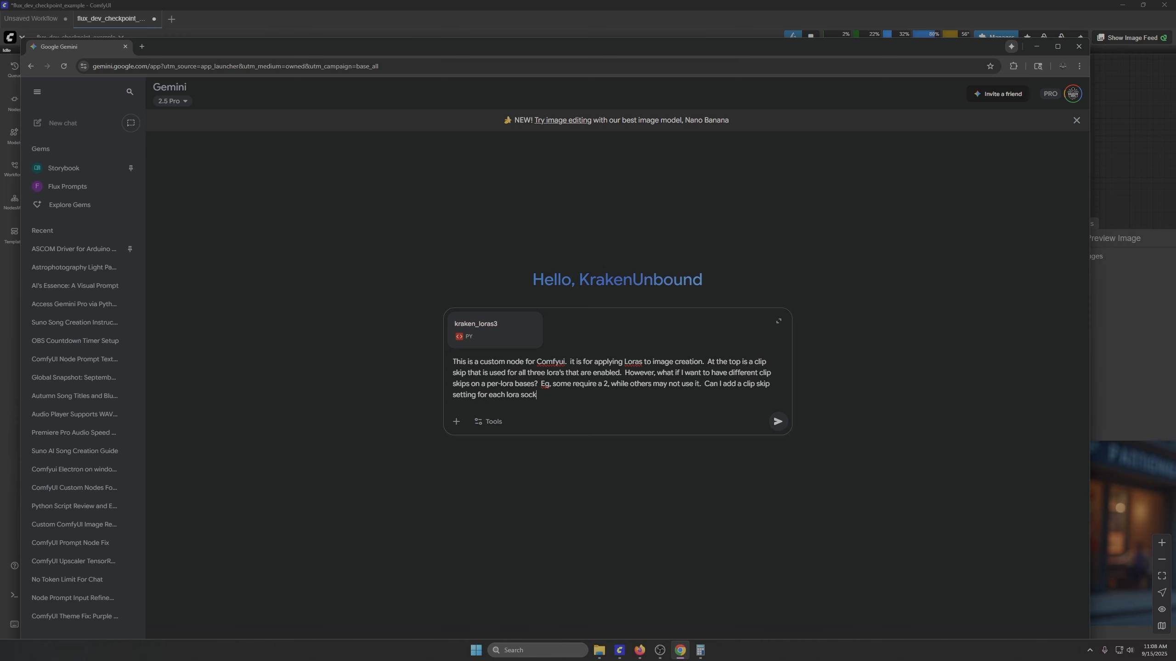
key("Return")
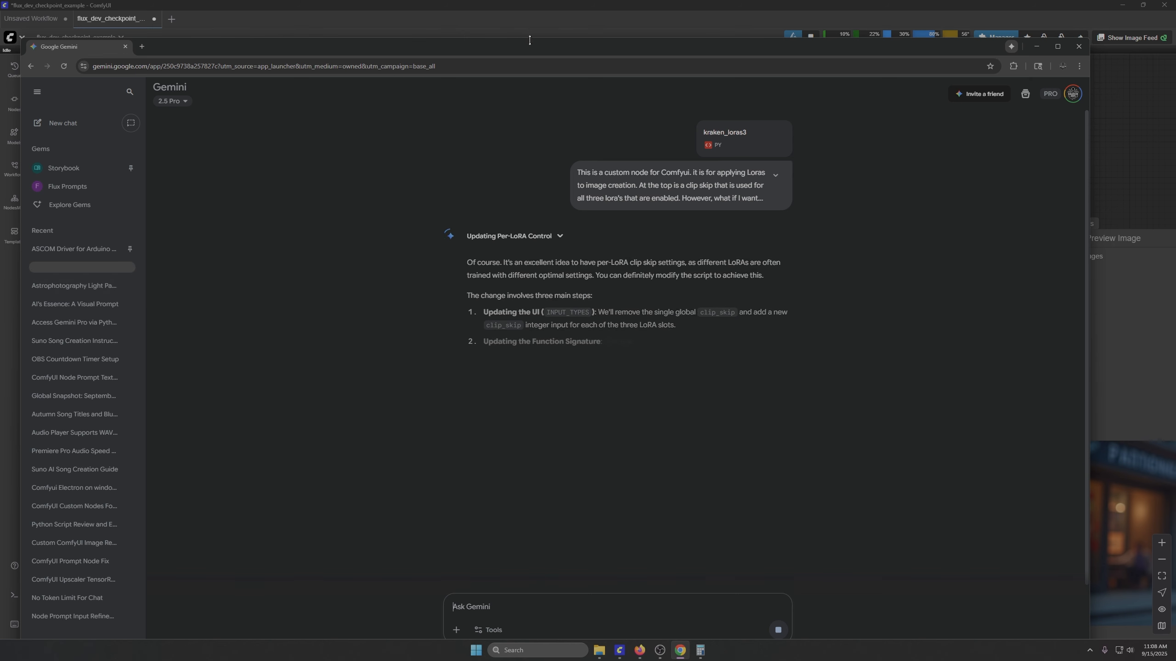
Step: Review Gemini's explanation and its rewritten Python script for the LoRA node, and move the browser window out of the way
left_click_drag(466, 263, 777, 428)
scroll(786, 478, "down", 15)
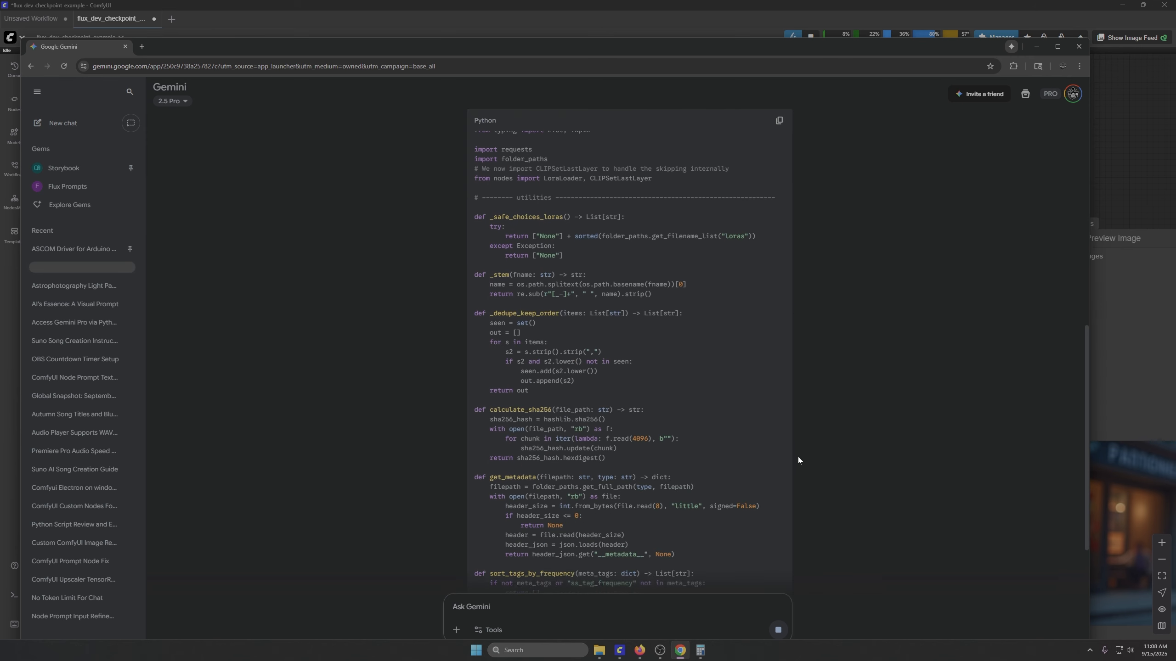
scroll(795, 454, "down", 1)
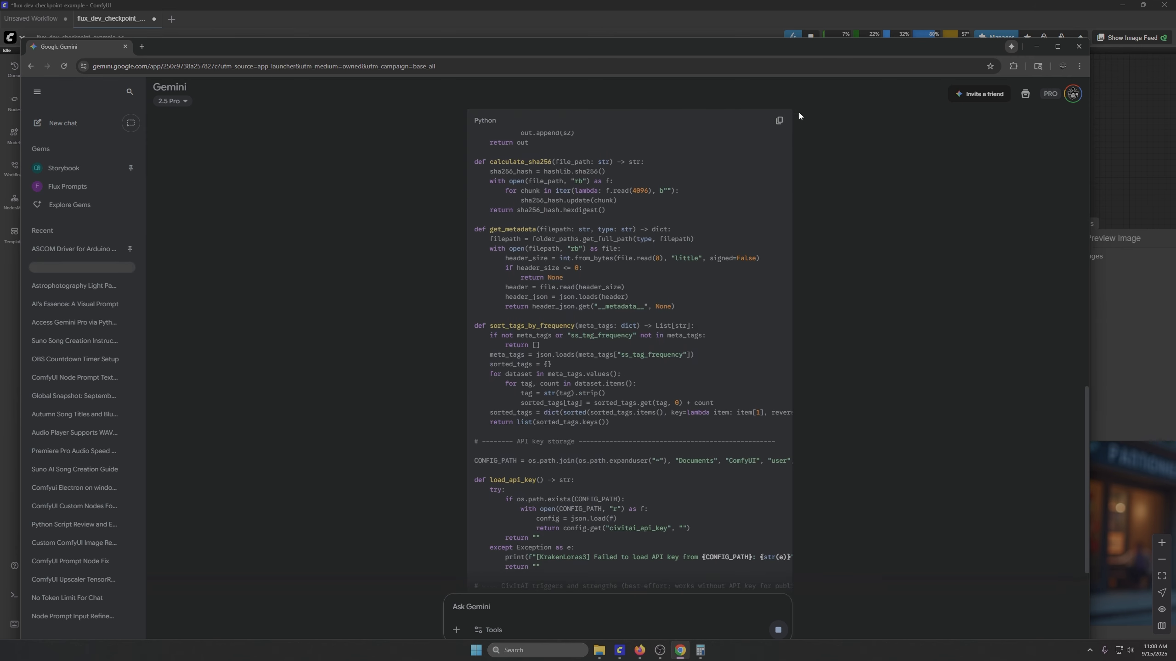
left_click_drag(362, 46, 0, 45)
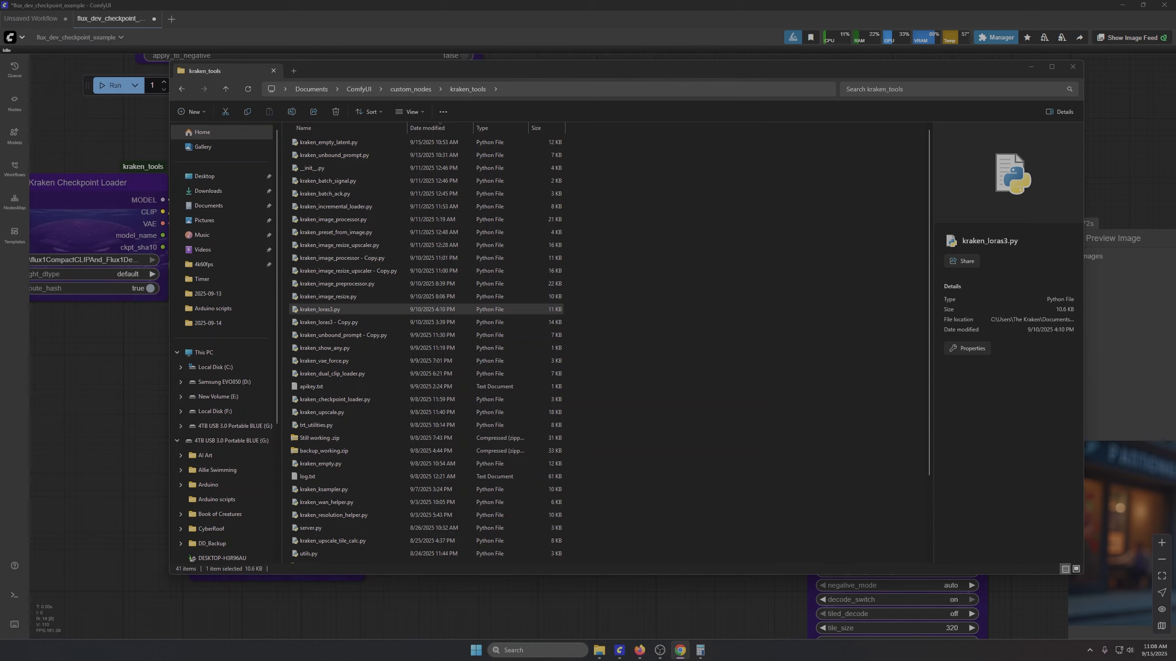
Step: Open kraken_loras3.py in Notepad++ and move the editor window aside to uncover the kraken_tools file list
right_click(325, 311)
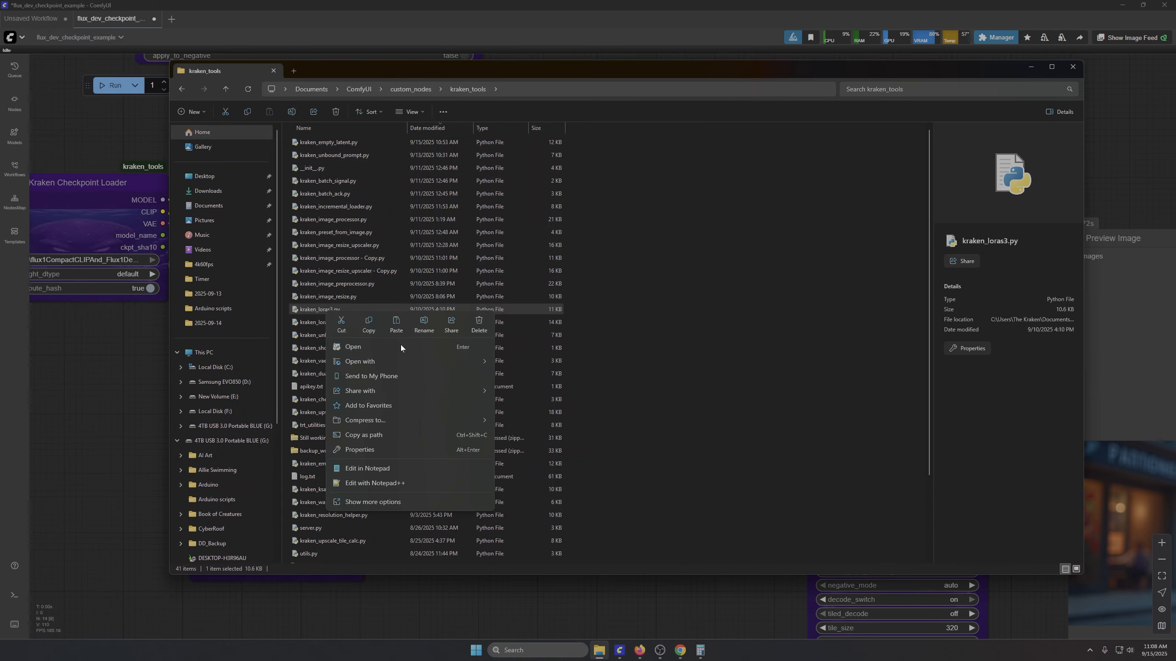
mouse_move(378, 362)
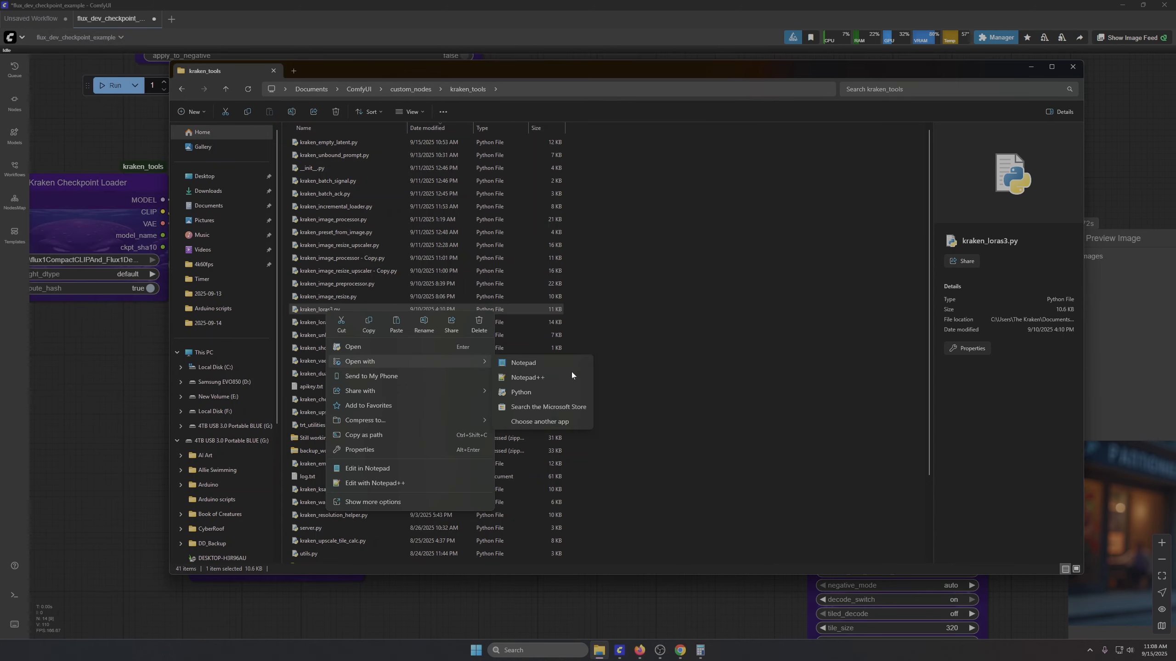
left_click(546, 376)
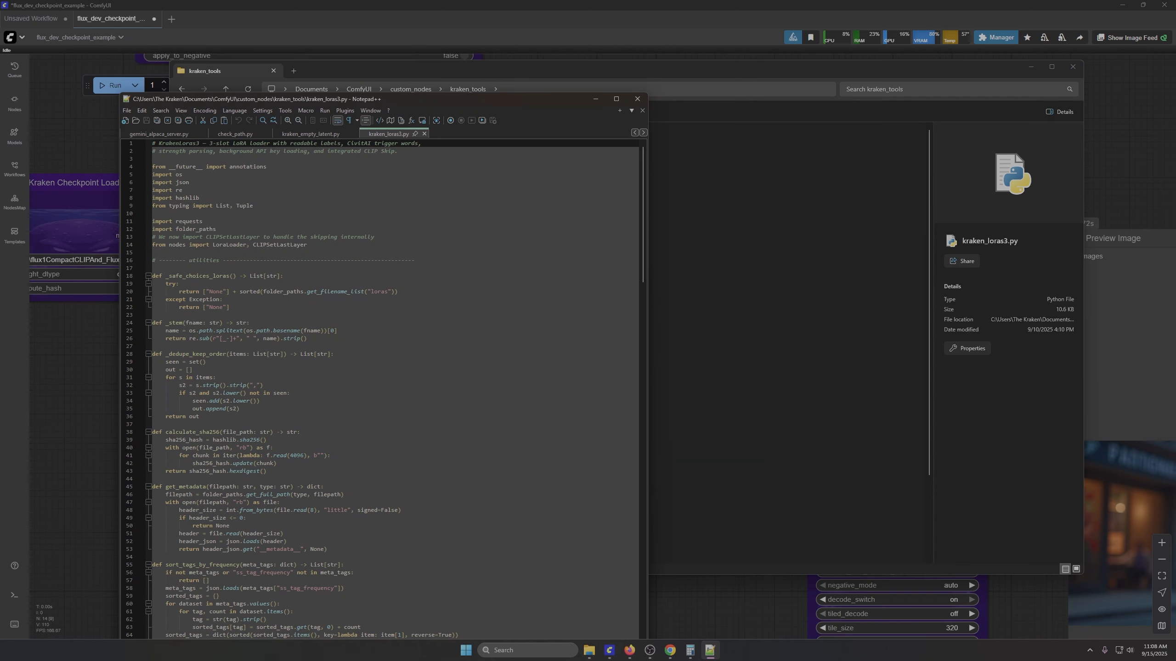
left_click(595, 99)
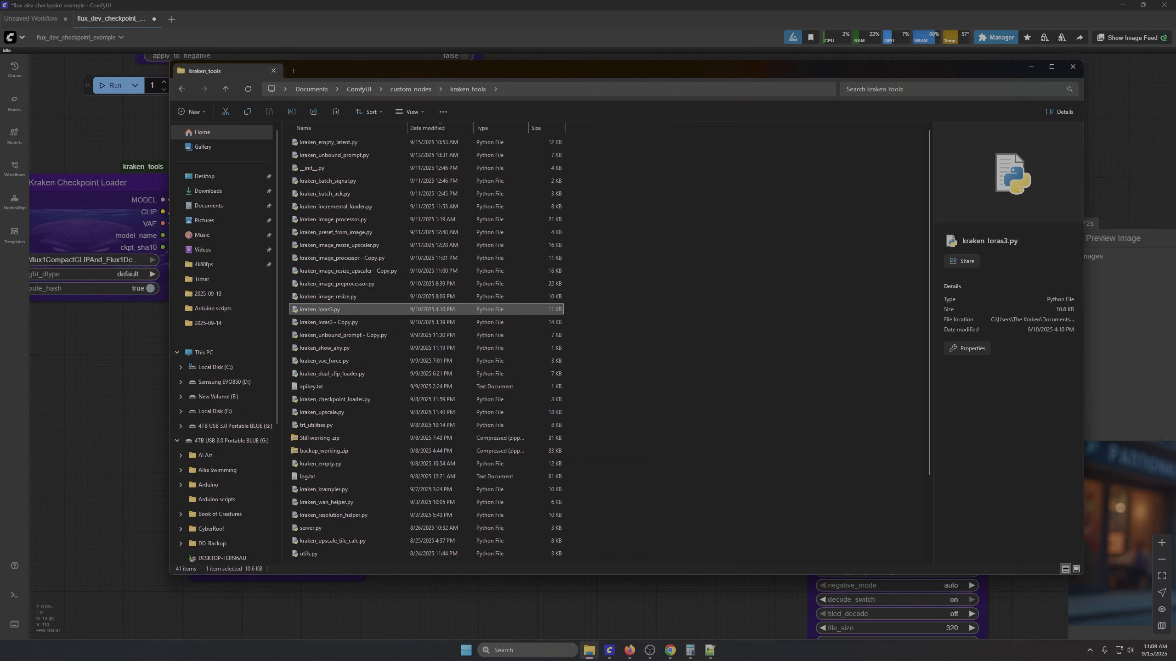
left_click_drag(0, 96, 0, 96)
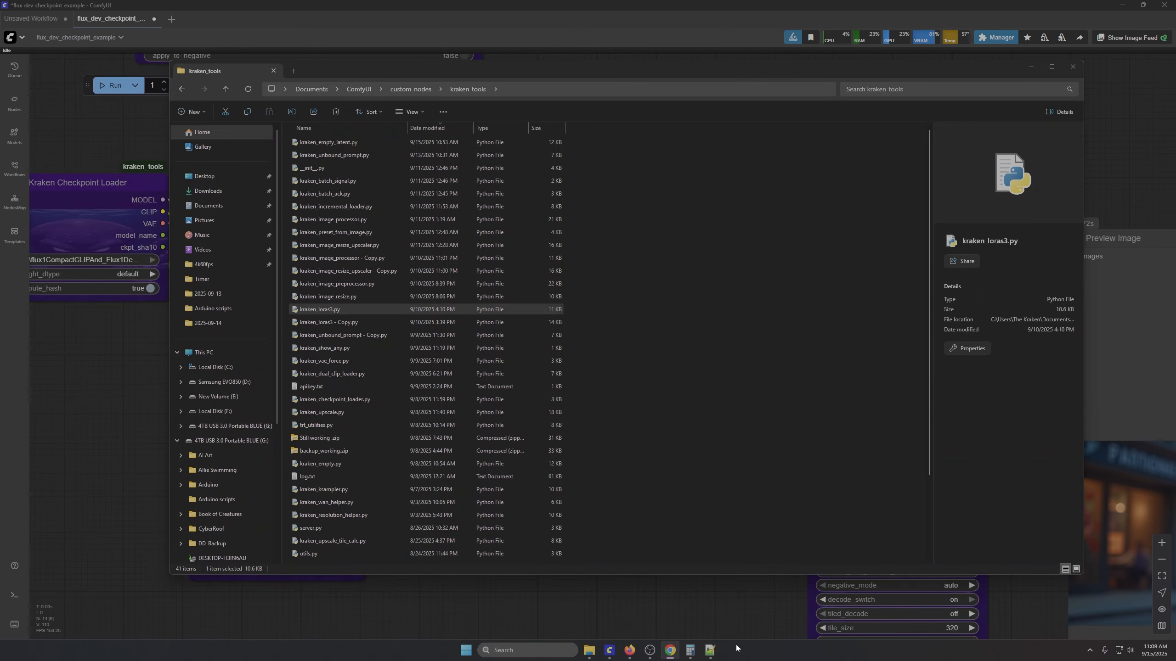
left_click(710, 650)
left_click(179, 283)
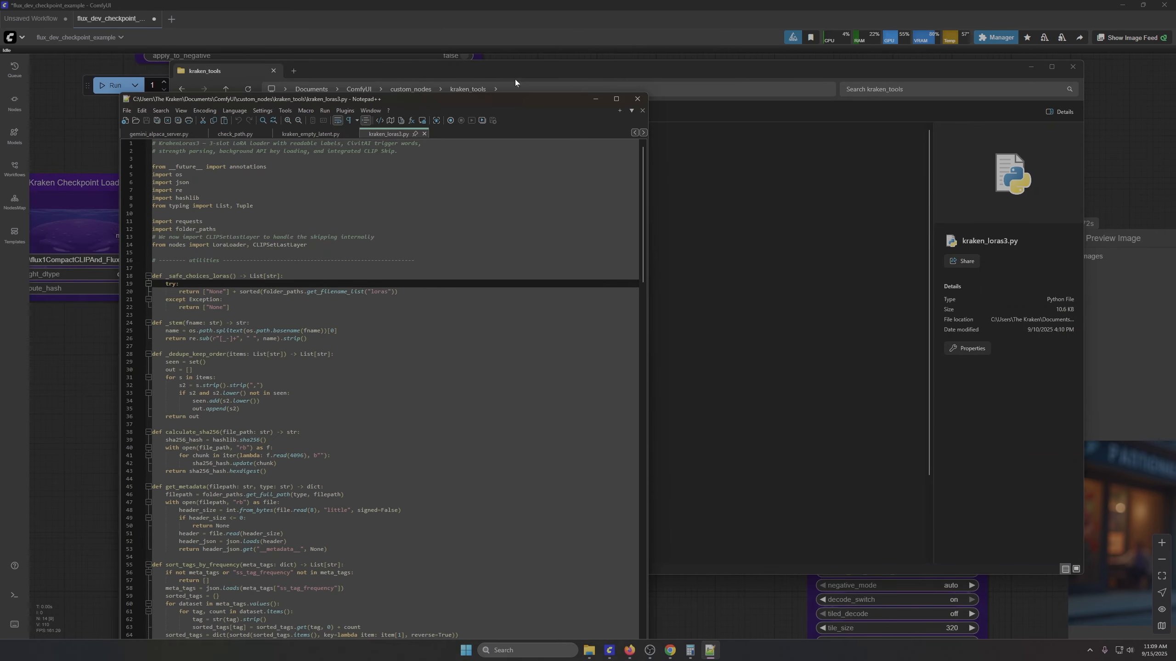
left_click_drag(513, 101, 0, 112)
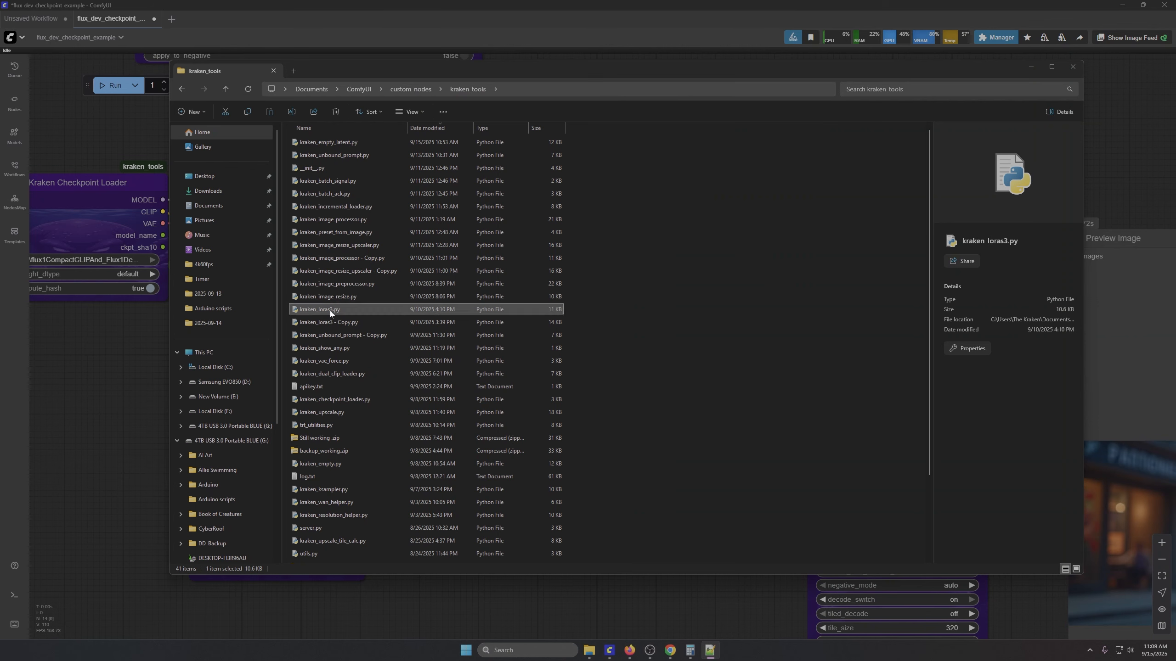
Step: Delete the old backup kraken_loras3 - Copy.py and make a fresh copy of kraken_loras3.py in the same folder
left_click(335, 324)
key("Delete")
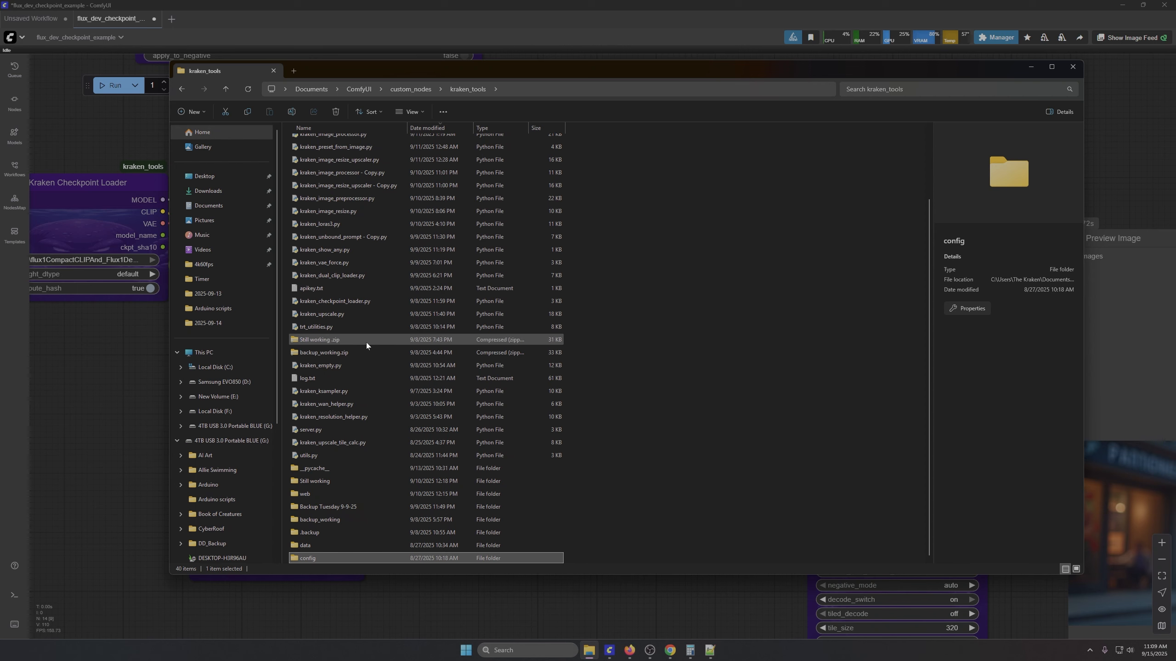
scroll(365, 338, "up", 2)
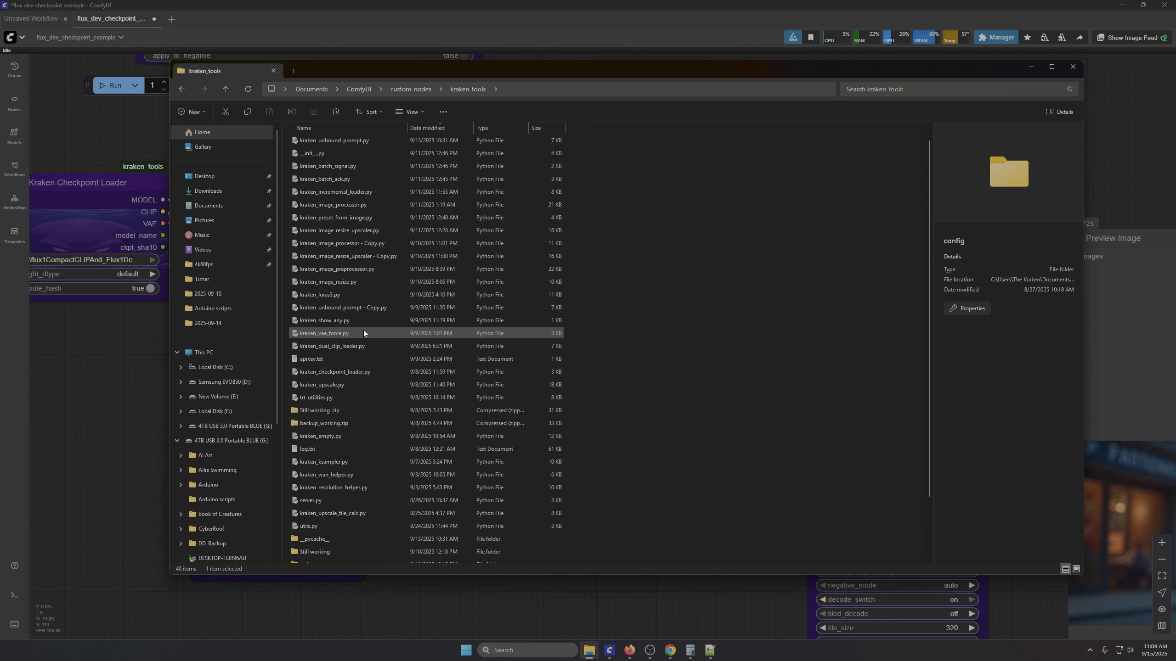
scroll(364, 330, "up", 1)
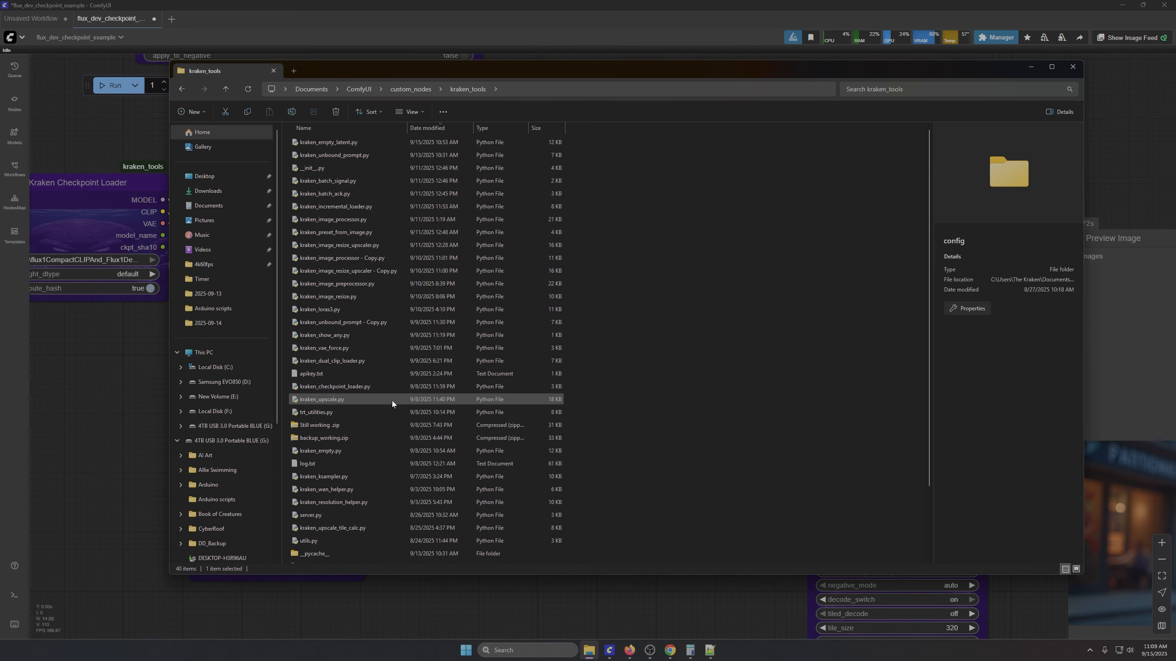
left_click(322, 310)
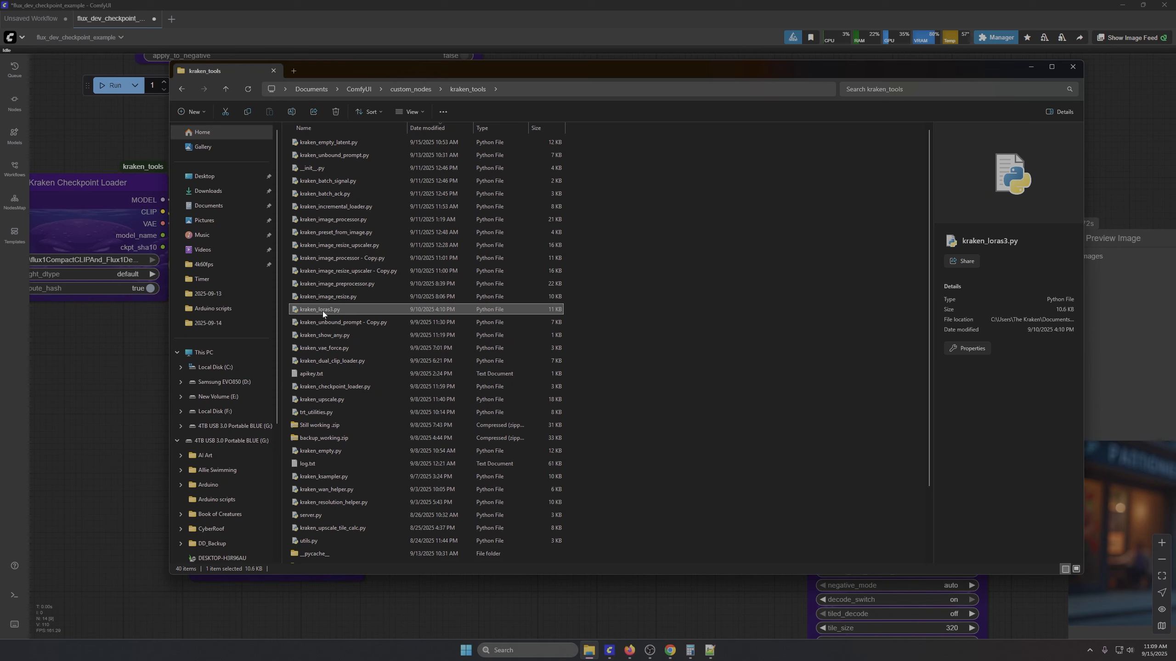
key("ctrl+c")
right_click(733, 311)
left_click(764, 320)
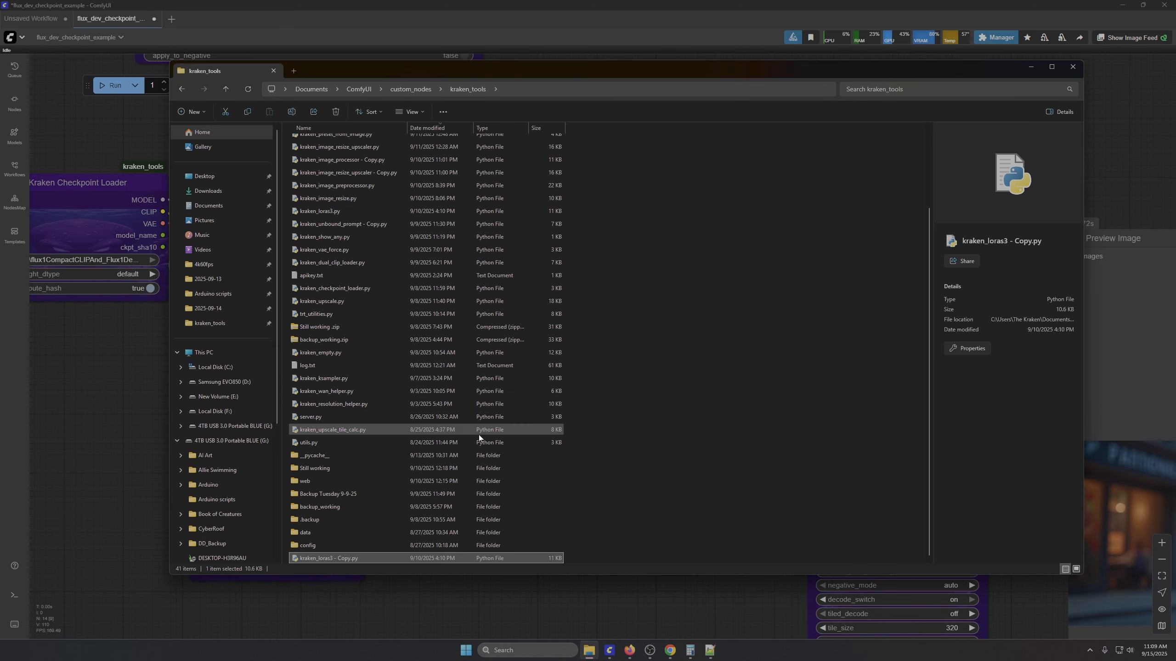
Step: Replace the entire contents of kraken_loras3.py in Notepad++ with Gemini's updated per-LoRA clip skip script
left_click(709, 652)
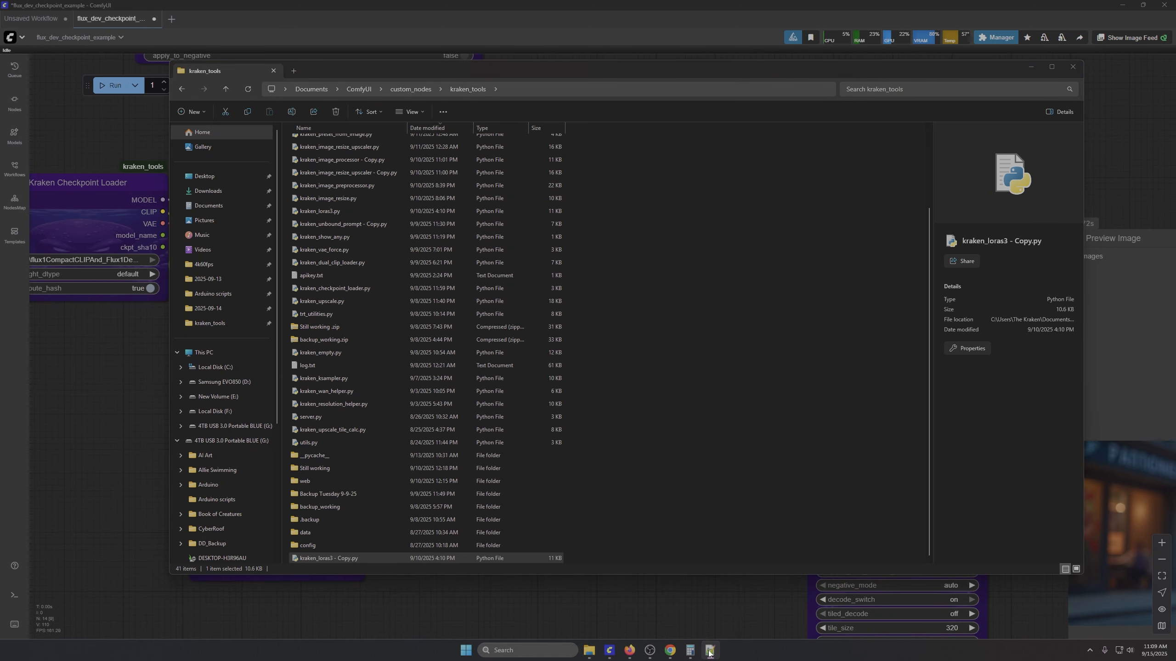
left_click_drag(0, 55, 598, 55)
left_click(597, 120)
key("ctrl+a")
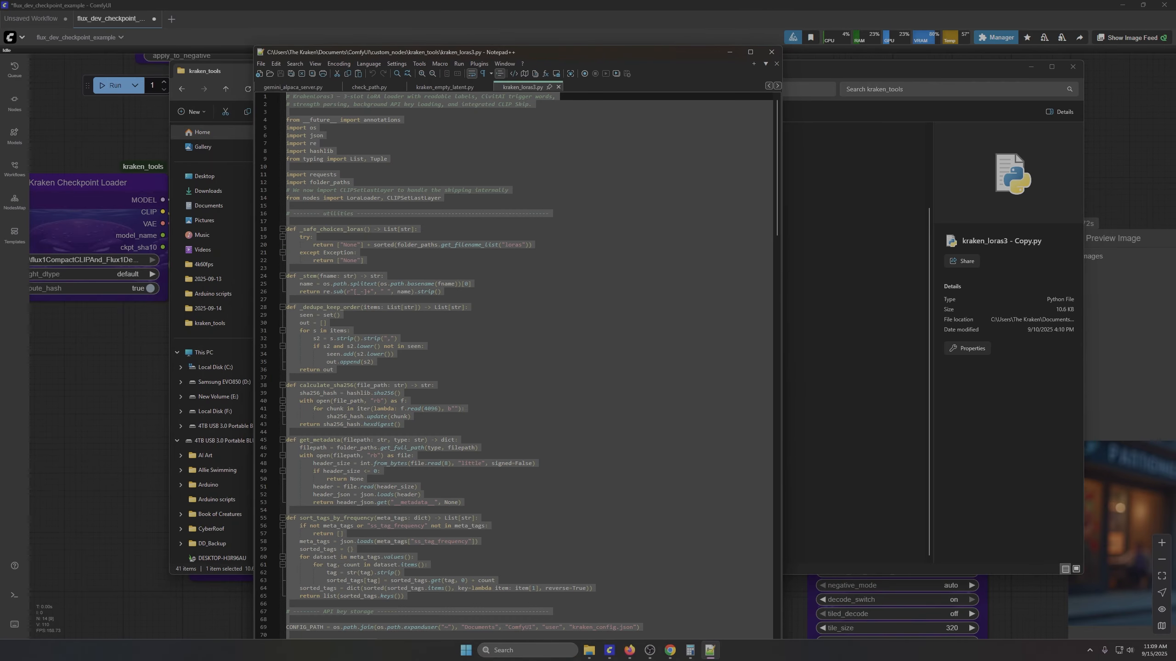
key("Delete")
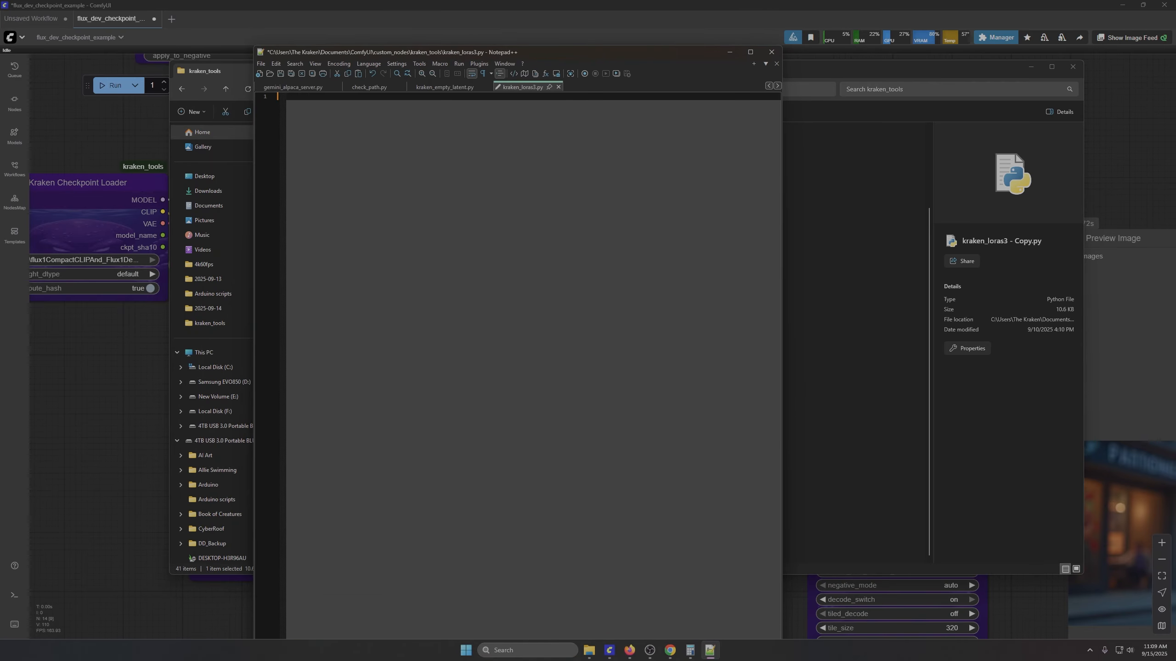
key("ctrl+v")
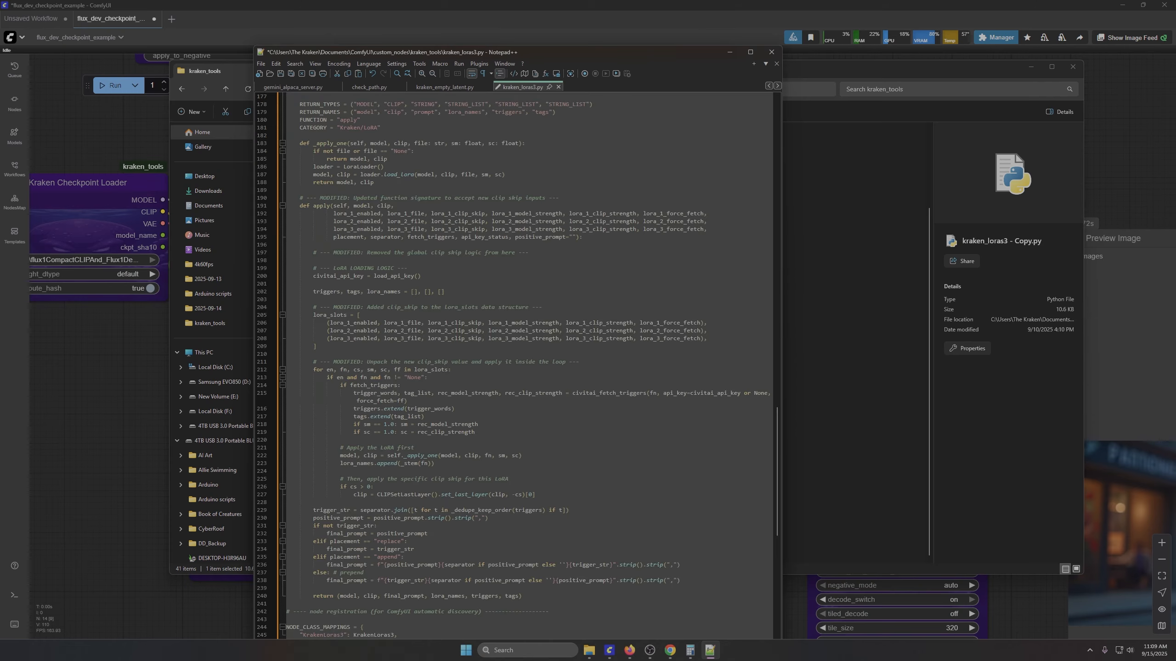
Step: Save kraken_loras3.py, and close Notepad++ and the kraken_tools folder window to return to ComfyUI
left_click(260, 63)
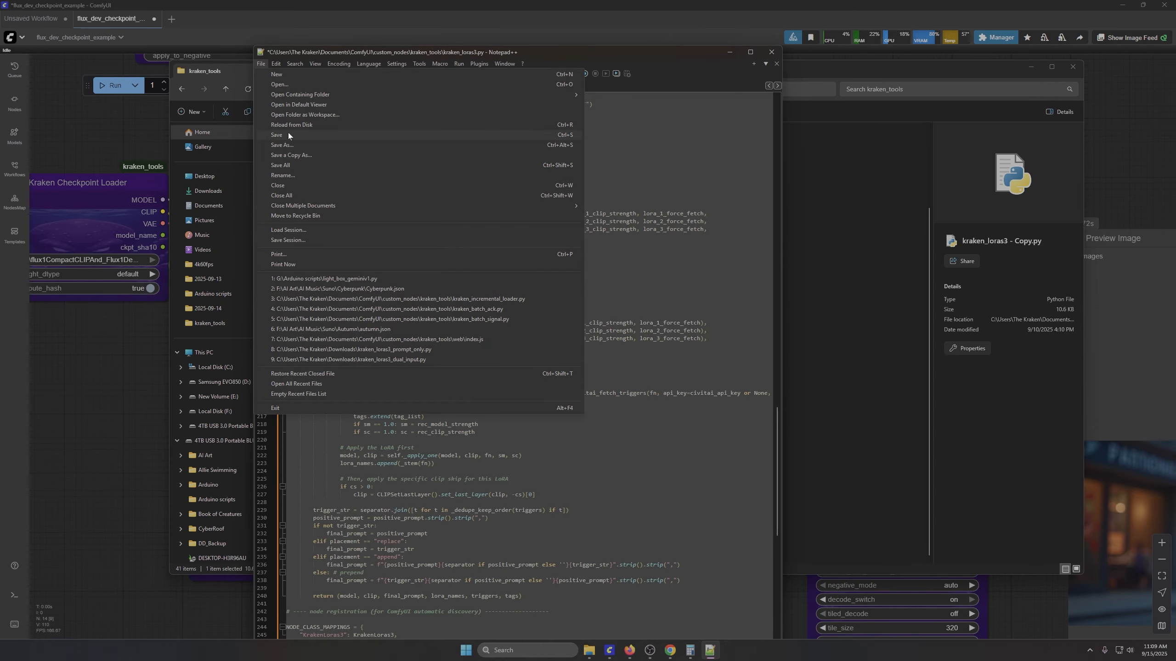
left_click(273, 135)
left_click(771, 52)
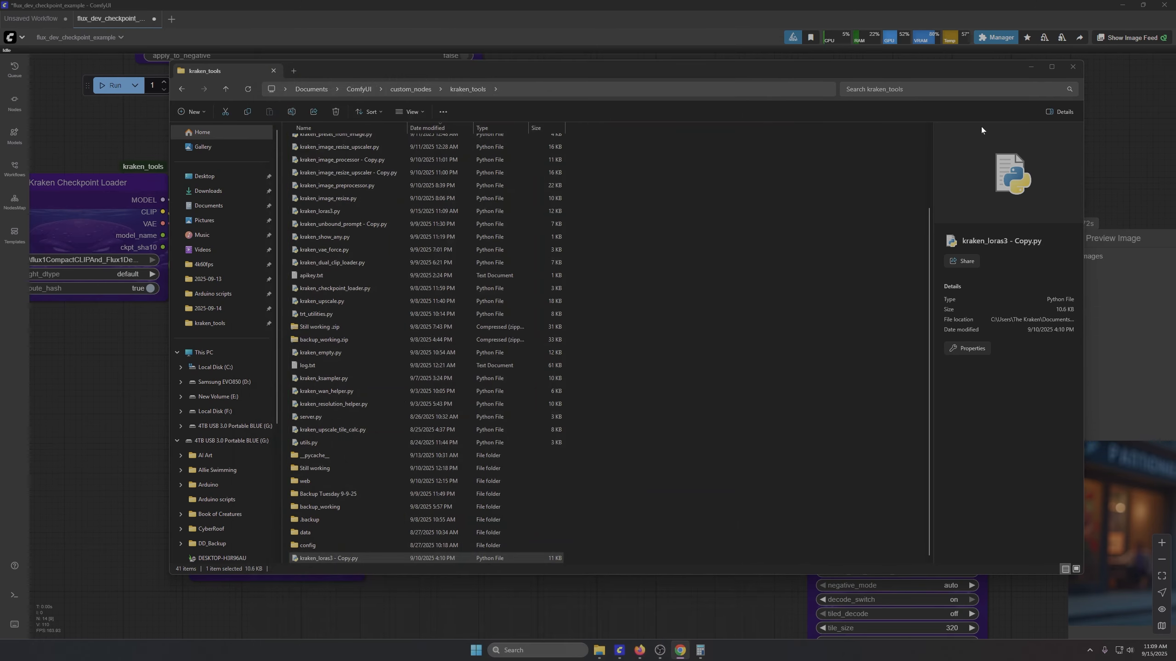
left_click(1072, 67)
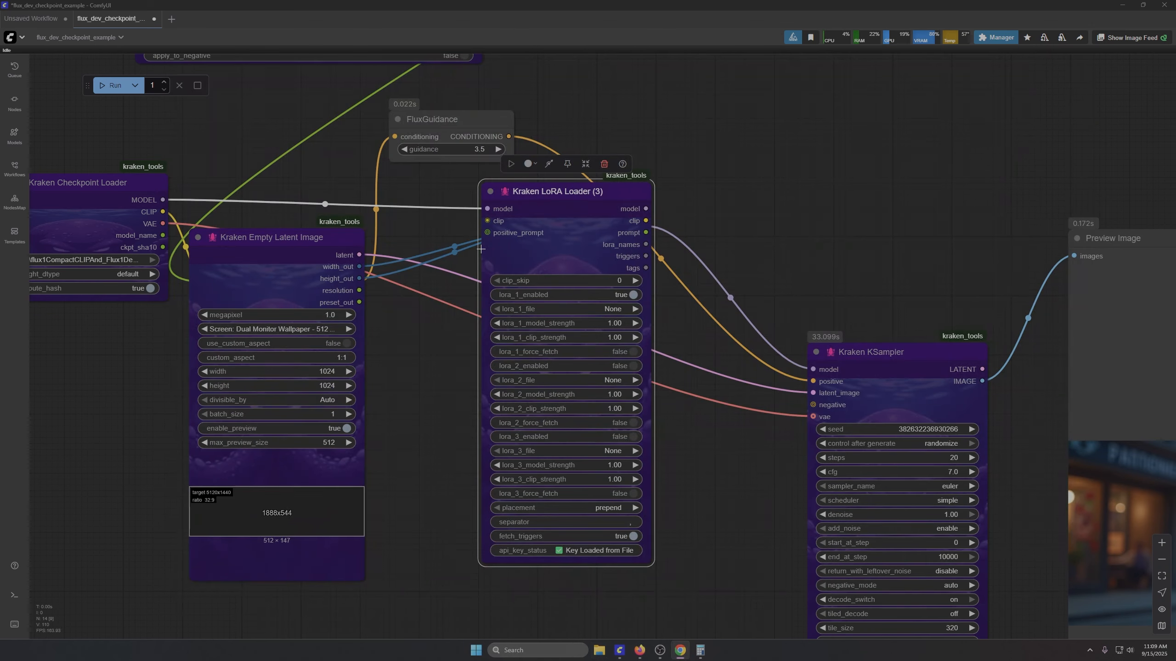
Step: Save the workflow under the name Youtube 15, and restart ComfyUI to load the updated node code
left_click_drag(428, 414, 640, 437)
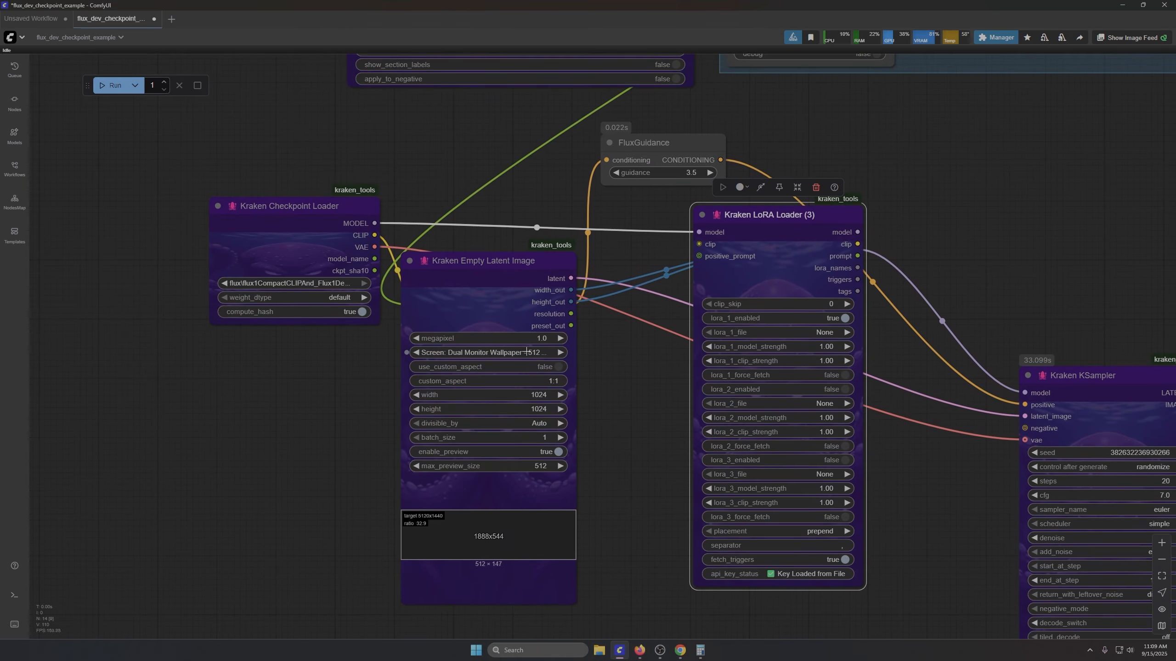
scroll(347, 339, "down", 9)
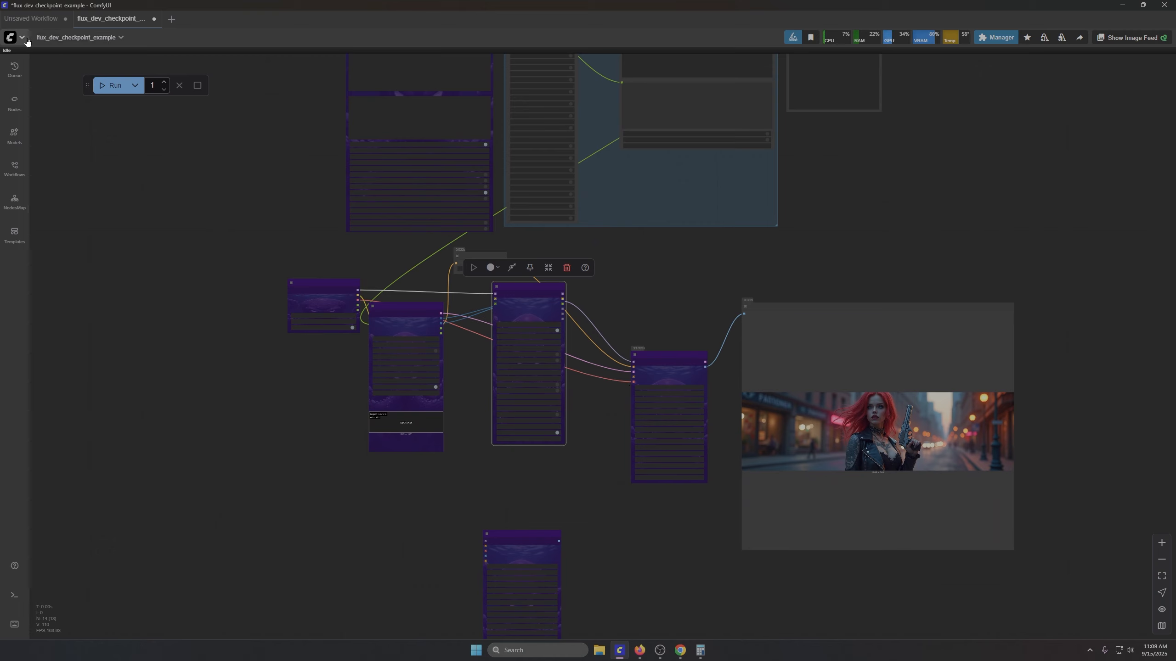
left_click(10, 37)
mouse_move(44, 93)
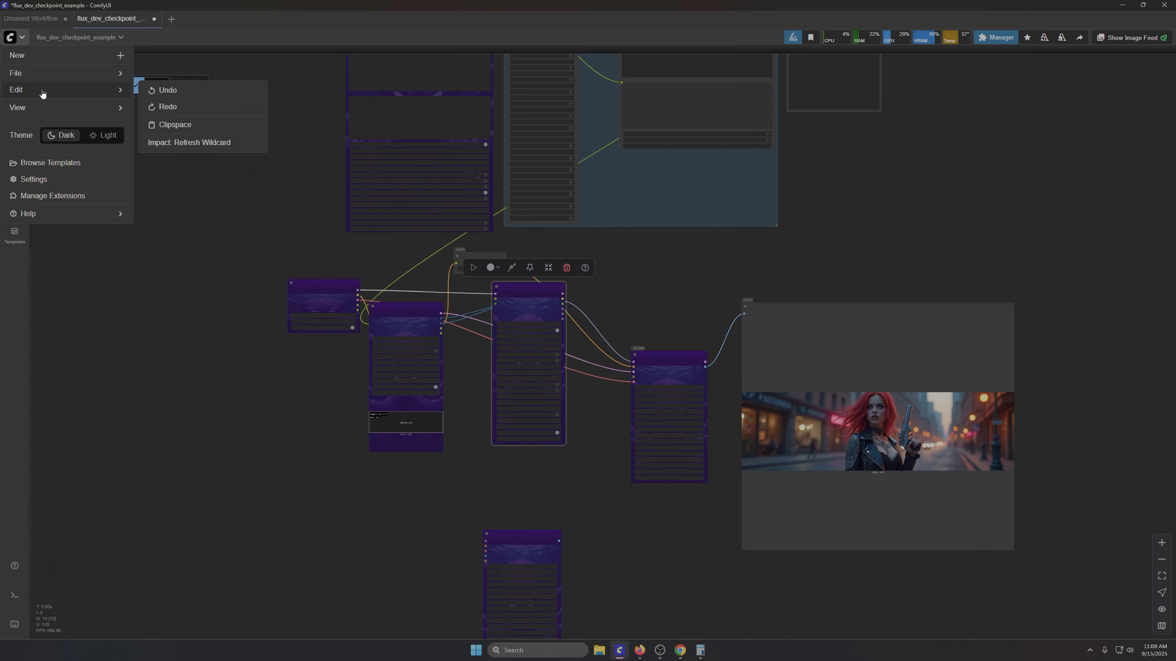
mouse_move(40, 67)
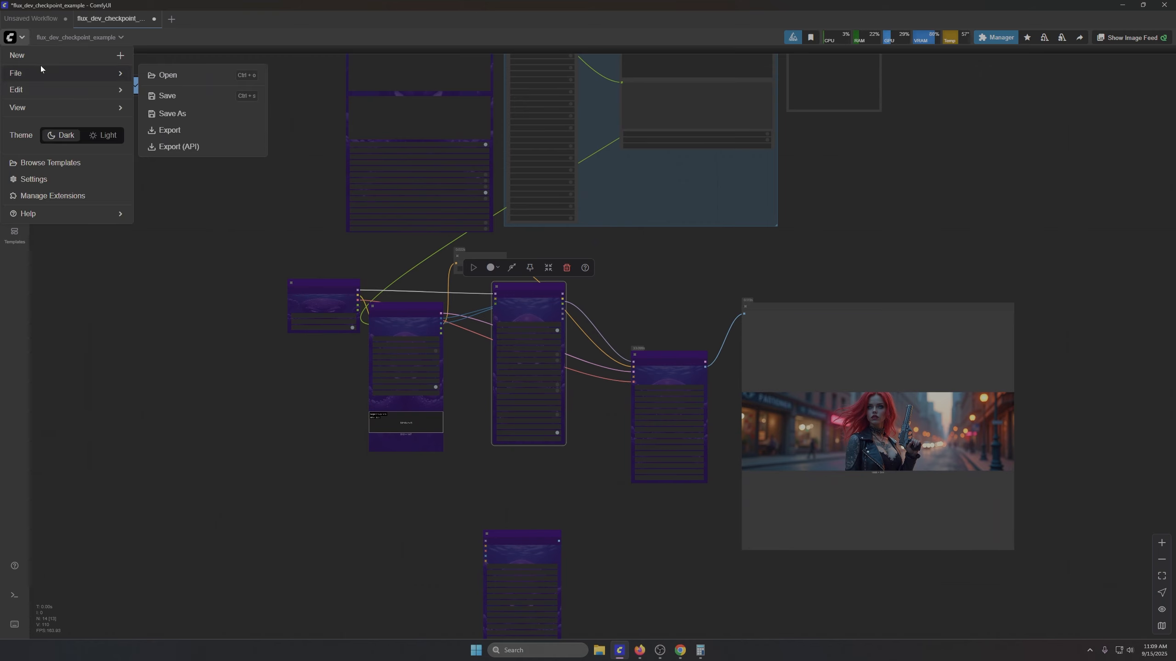
left_click(187, 113)
type("Youtube ")
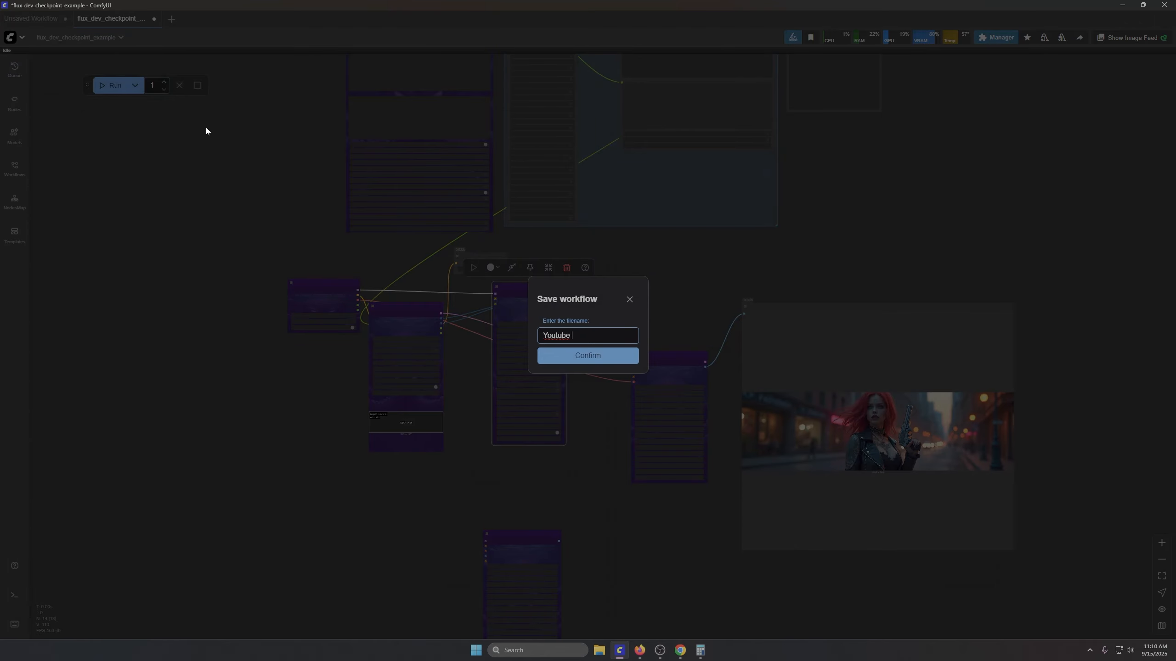
type("15")
key("Return")
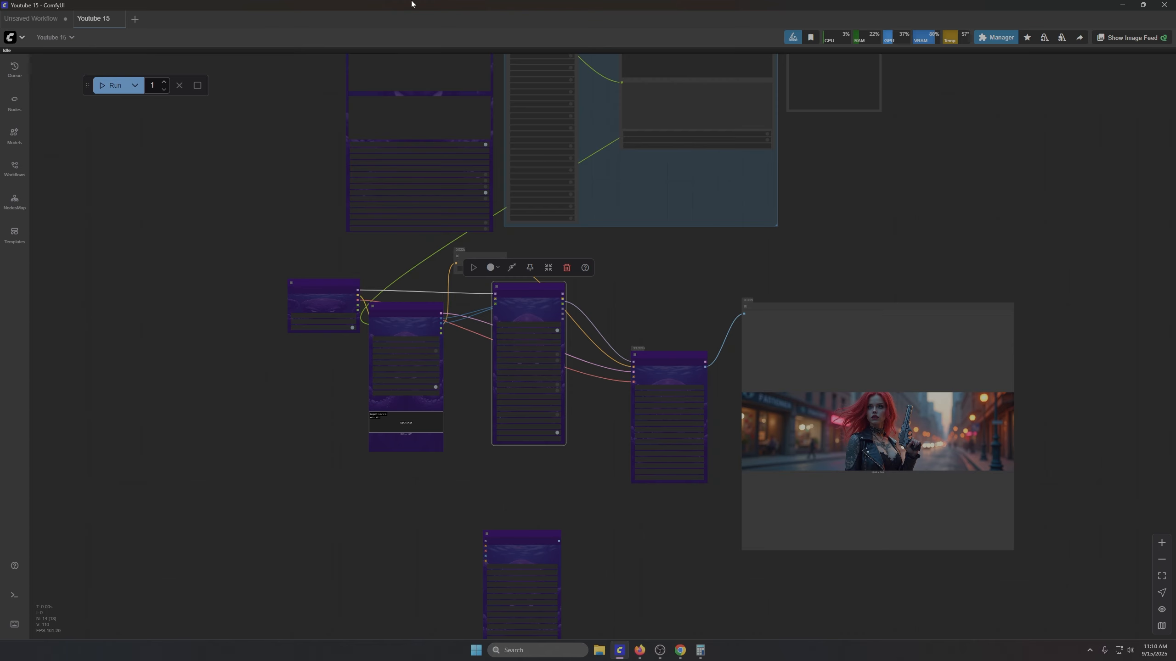
left_click(1163, 4)
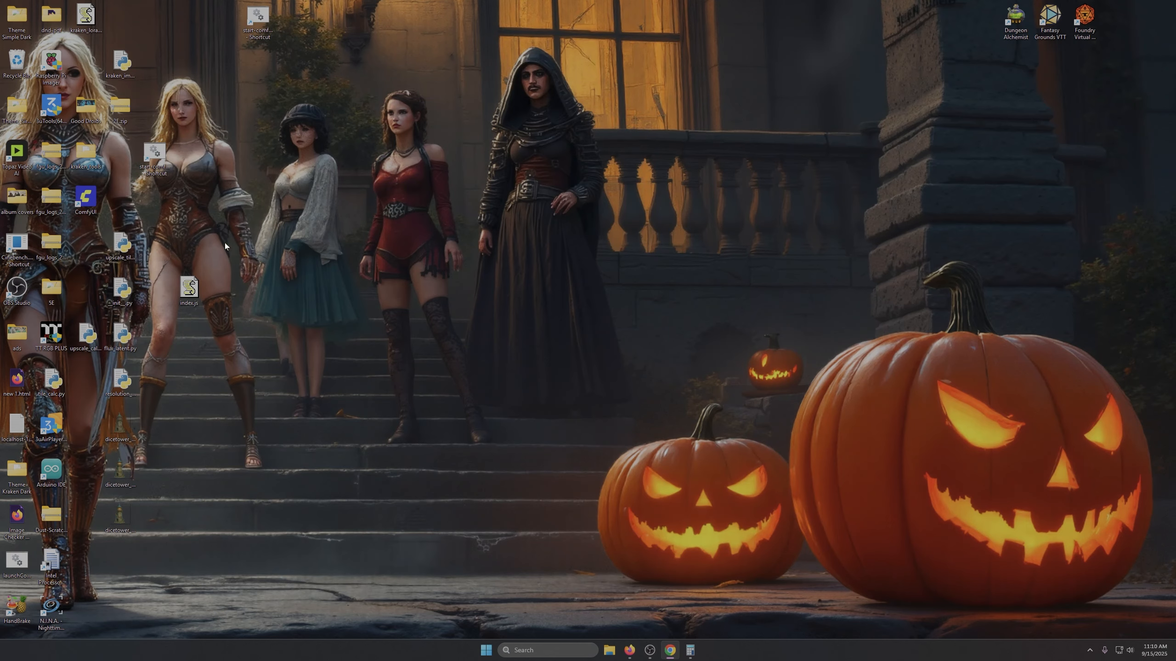
double_click(87, 198)
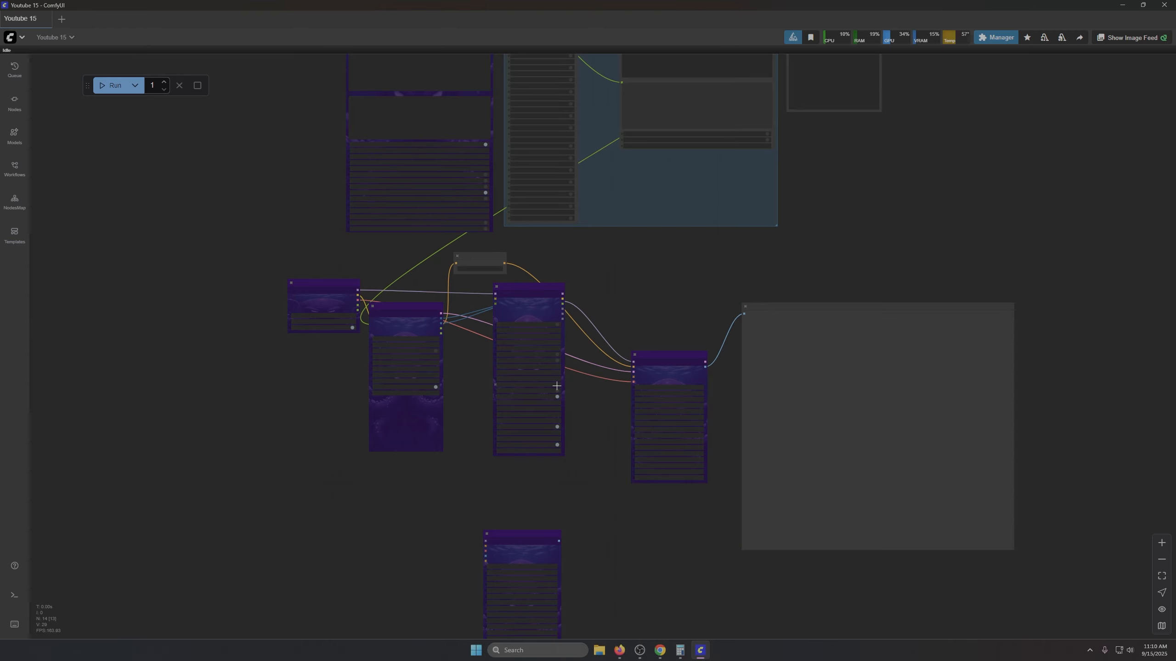
Step: Set lora_1_clip_skip, lora_2_clip_skip and lora_3_clip_strength to 0 in the Kraken LoRA Loader
scroll(489, 466, "up", 9)
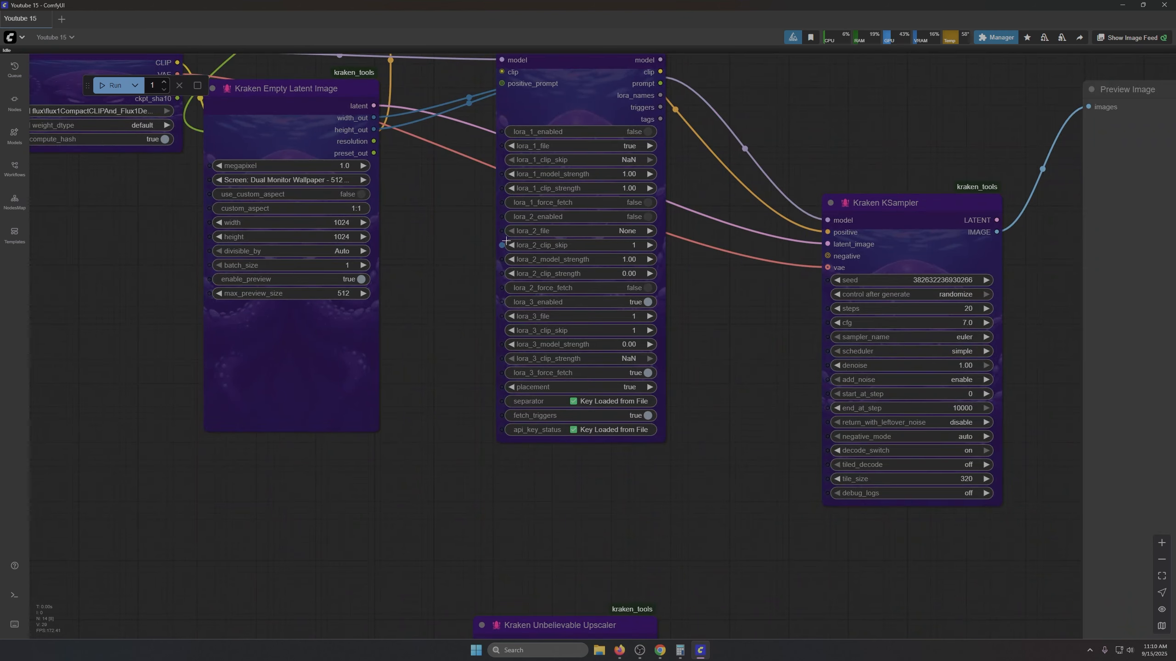
left_click(512, 244)
scroll(602, 167, "up", 1)
left_click(588, 158)
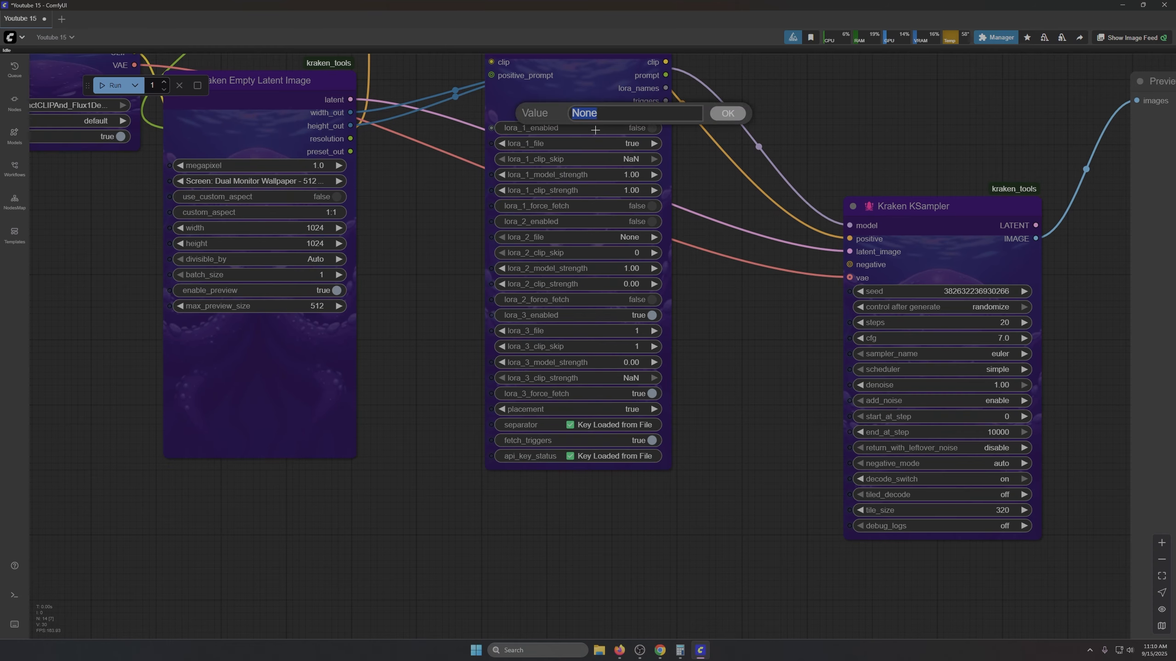
type("0")
left_click(734, 117)
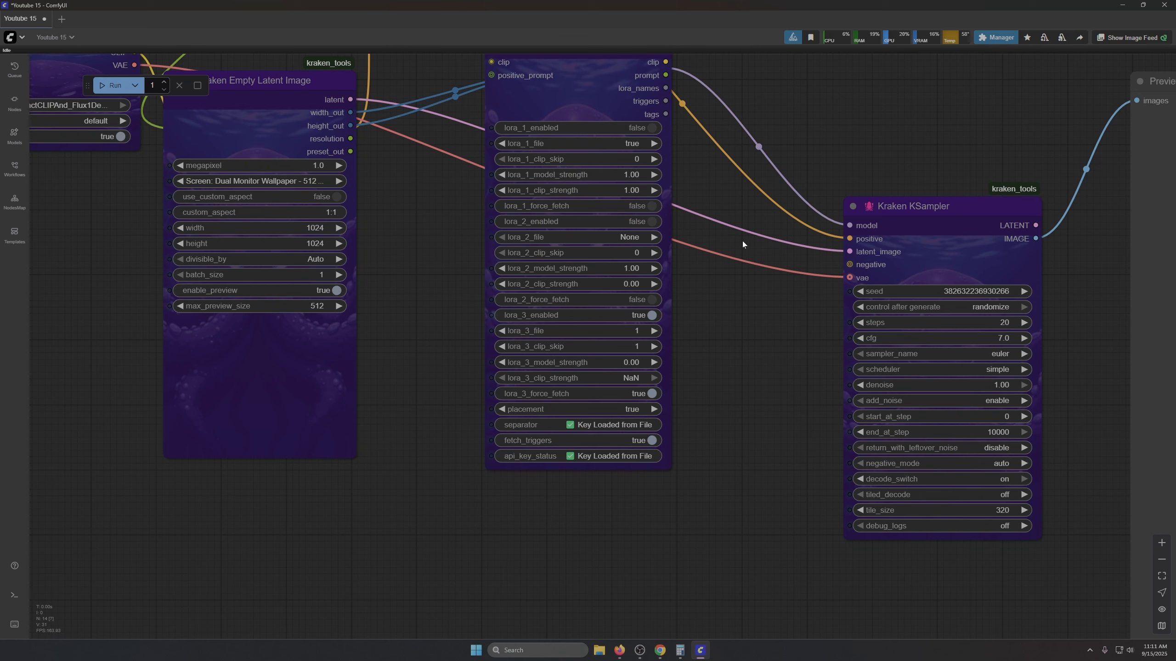
left_click(634, 378)
type("0")
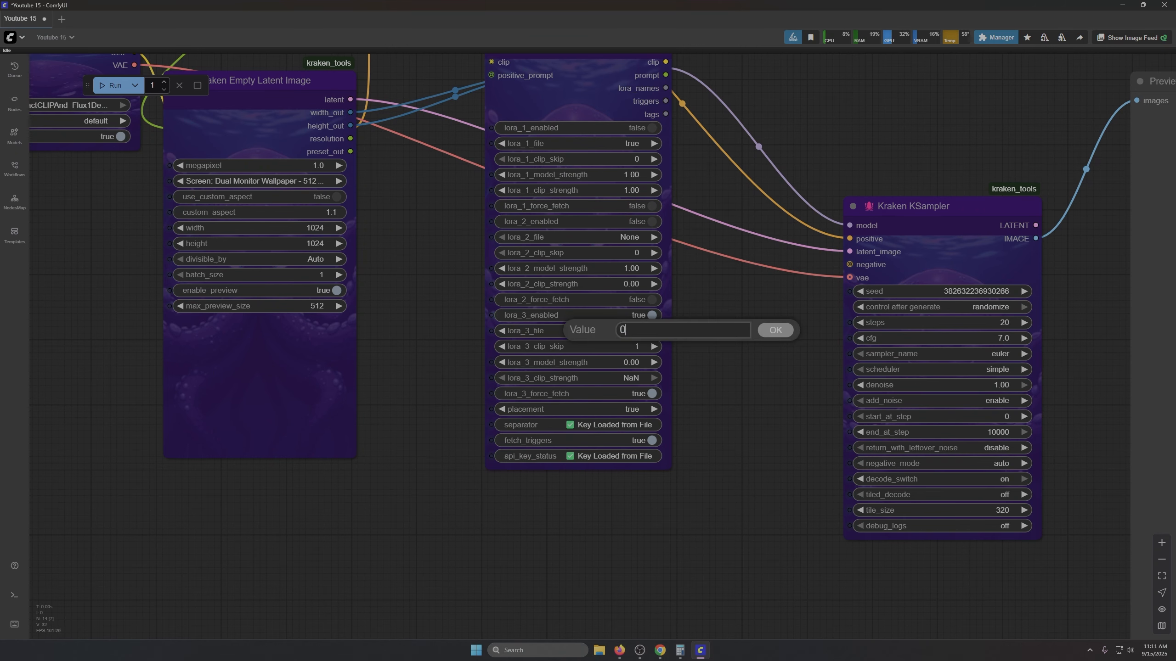
left_click(773, 331)
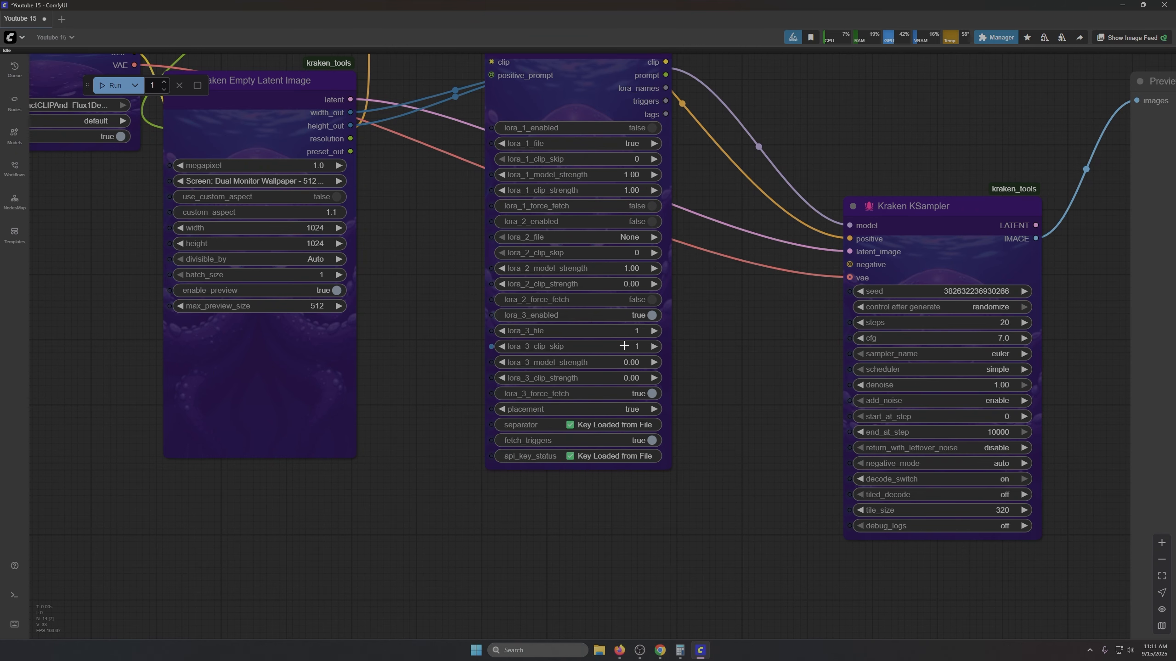
Step: Shift the Kraken LoRA Loader slightly and connect the Checkpoint Loader's CLIP output to its clip input
left_click_drag(734, 344, 753, 456)
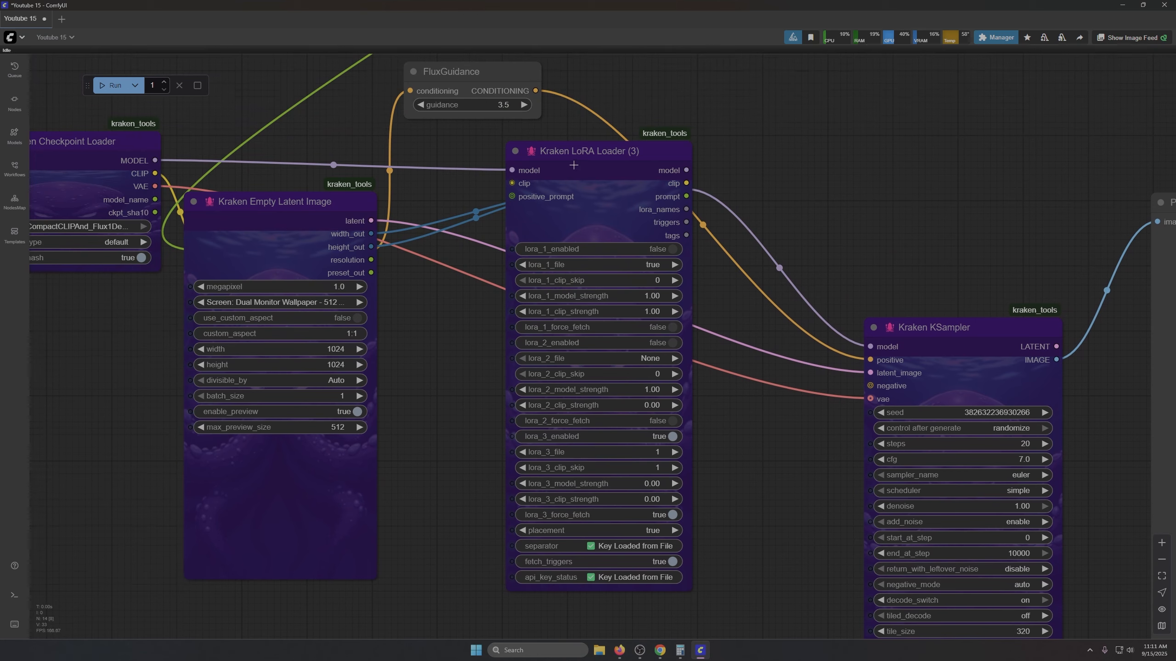
left_click_drag(574, 165, 554, 167)
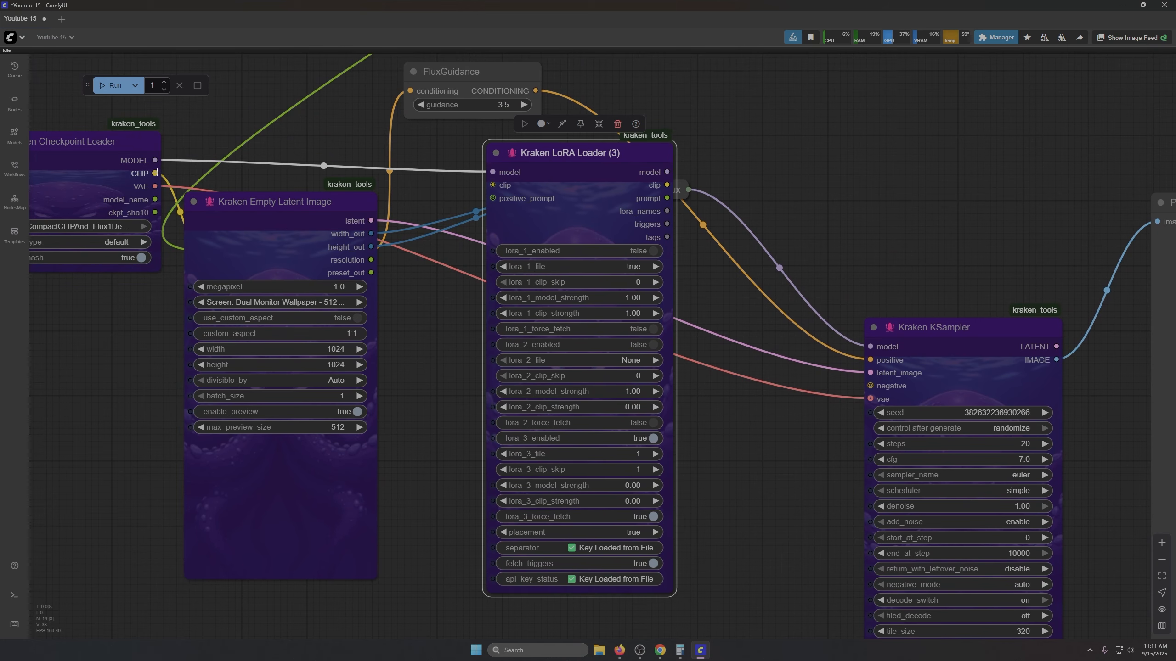
left_click_drag(157, 173, 502, 182)
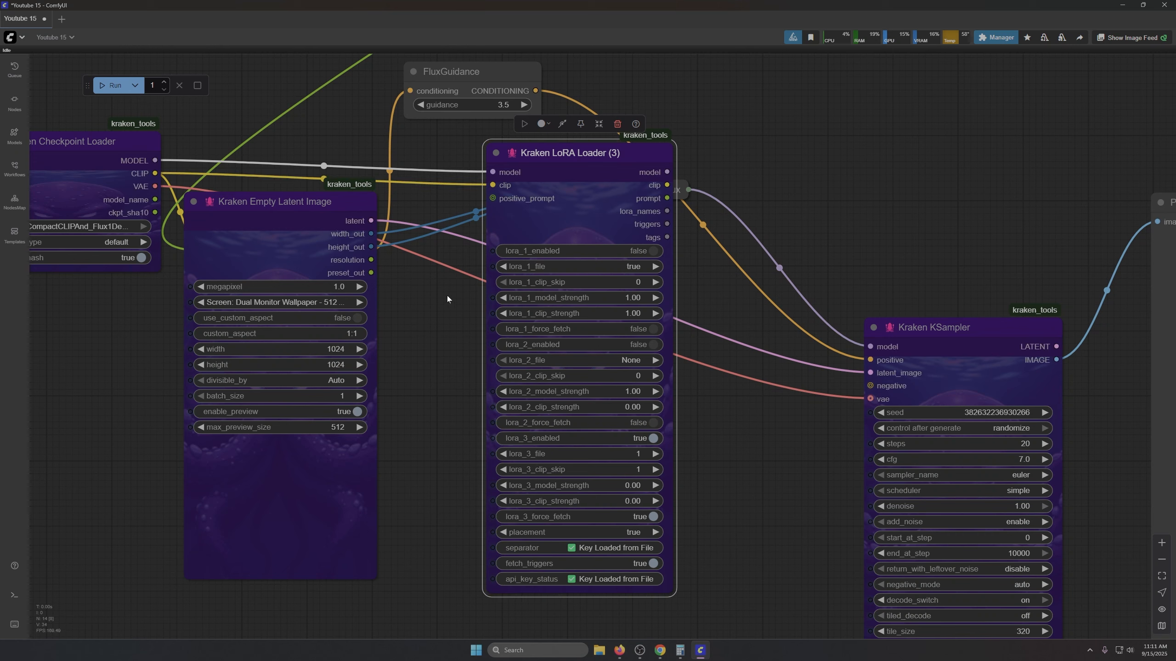
Step: Uncover the CLIP Text Encode node, feed it the LoRA Loader's clip output, collapse it and cover it with the Empty Latent Image node again
left_click_drag(255, 199, 271, 356)
left_click(215, 255)
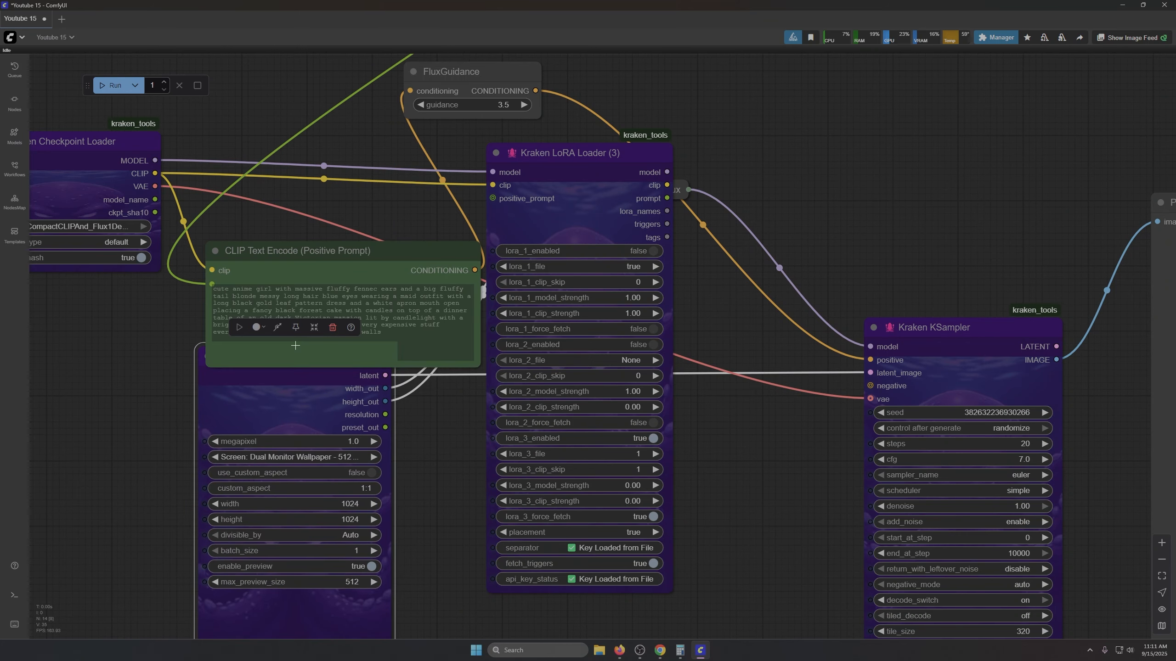
left_click_drag(667, 185, 217, 270)
left_click_drag(322, 250, 296, 170)
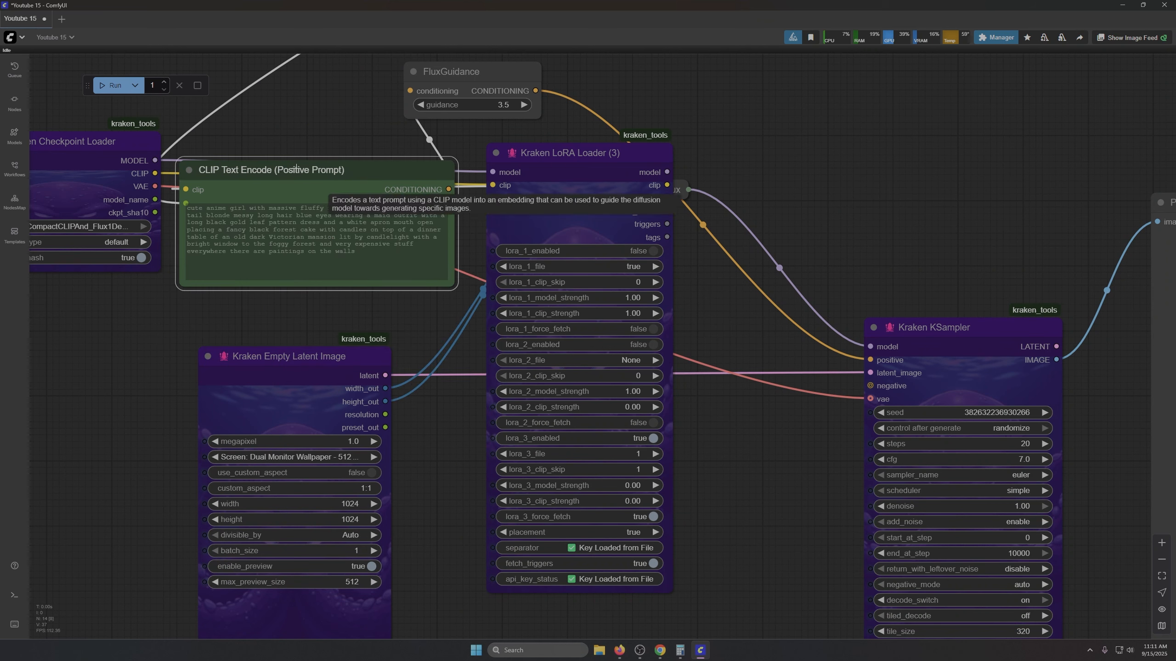
left_click(189, 170)
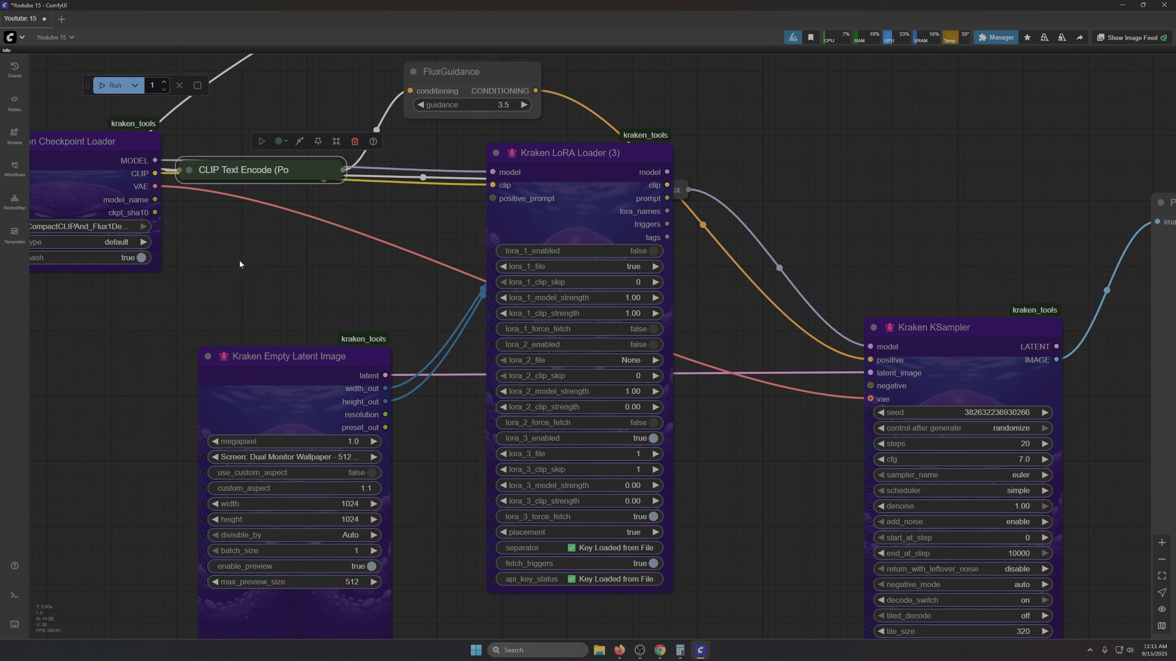
left_click_drag(286, 364, 283, 183)
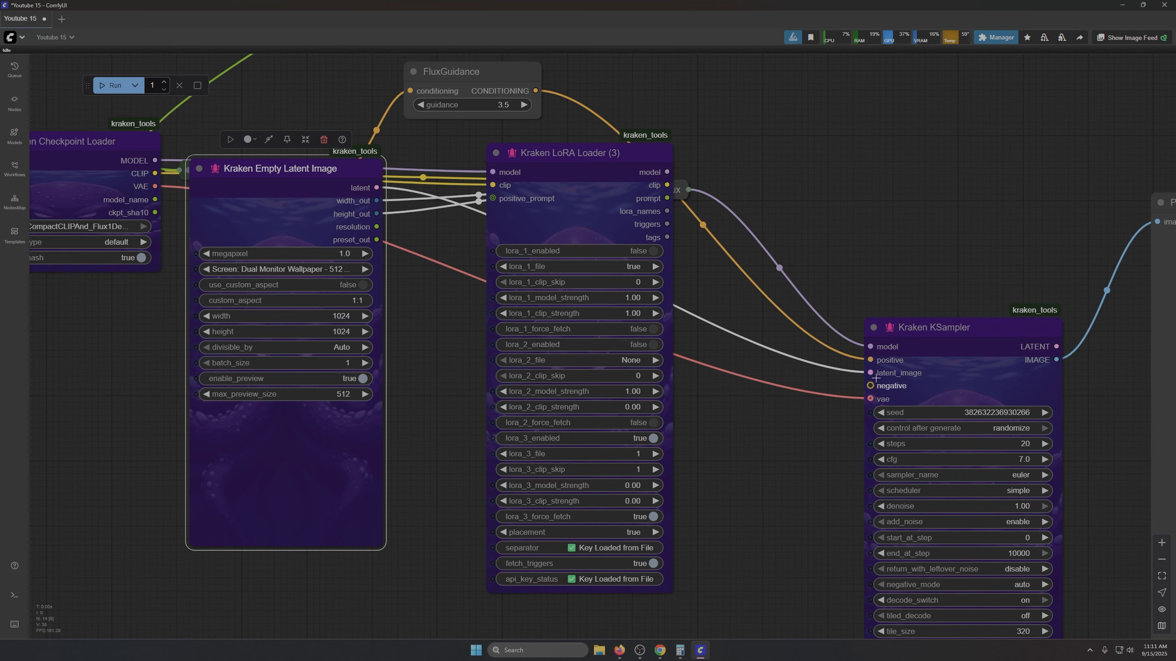
Step: Enable the first LoRA in the Kraken LoRA Loader and choose the Flux\Anatomy aidmaFLUXPro1.1 file for it
mouse_move(560, 163)
left_mouse_down()
mouse_move(505, 248)
mouse_move(581, 178)
mouse_move(557, 174)
left_mouse_up()
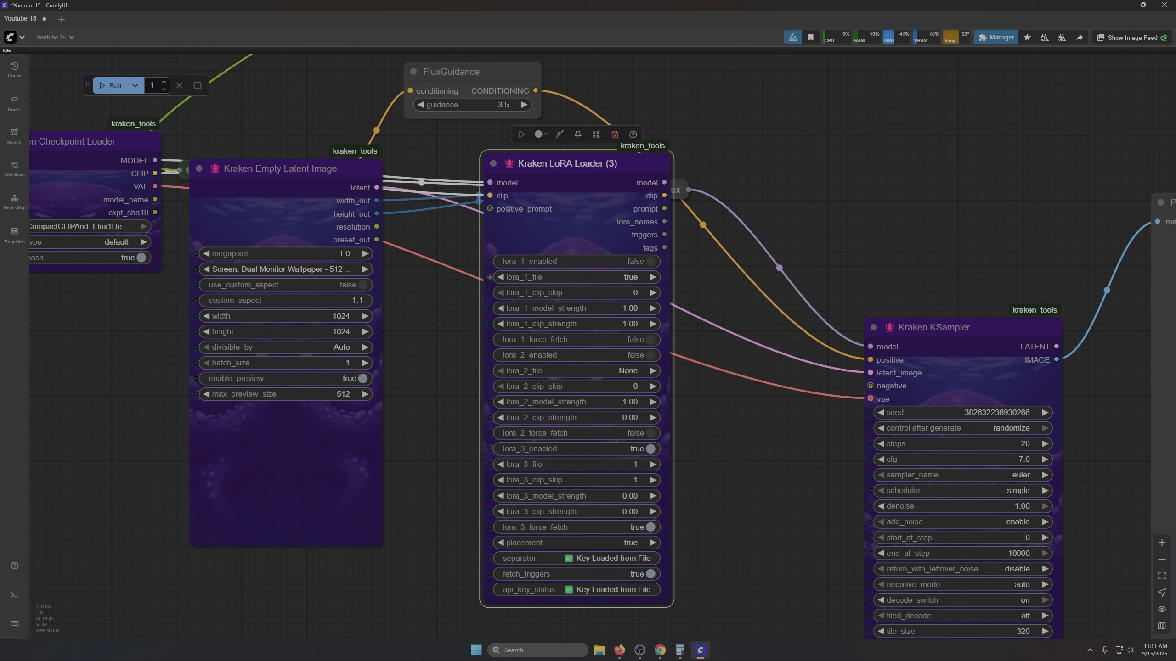
left_click(519, 259)
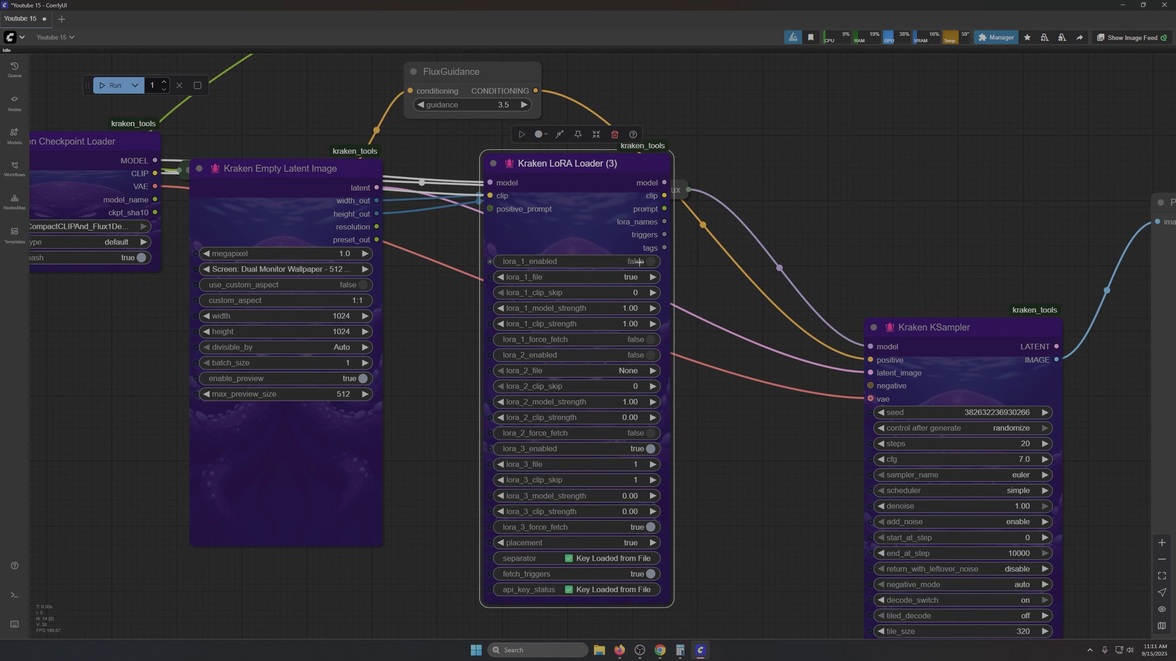
left_click(557, 280)
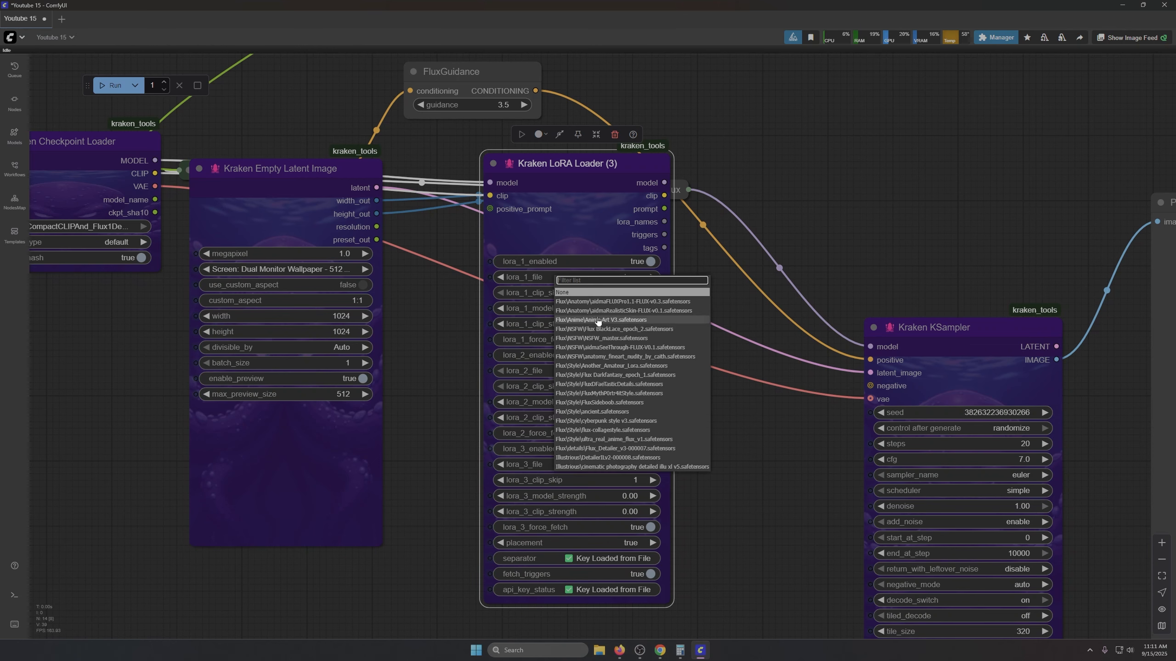
left_click(657, 303)
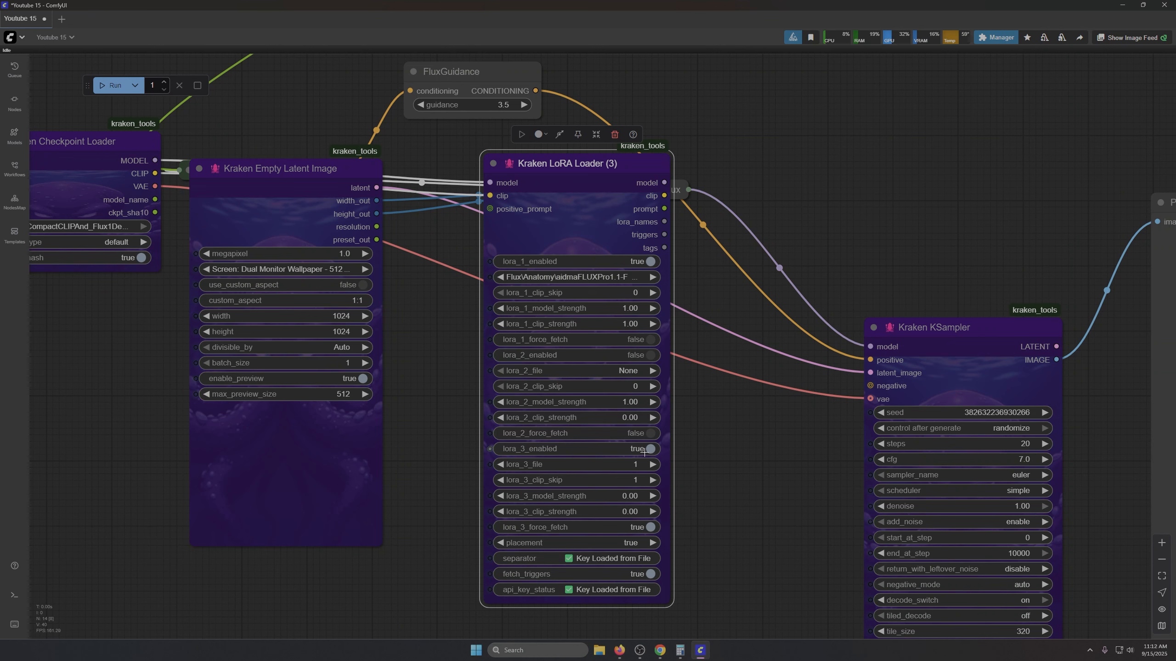
Step: Disable lora_3 and its force fetch in the LoRA Loader, and set placement to prepend
left_click(574, 453)
left_click(664, 531)
left_click(548, 550)
left_click(606, 561)
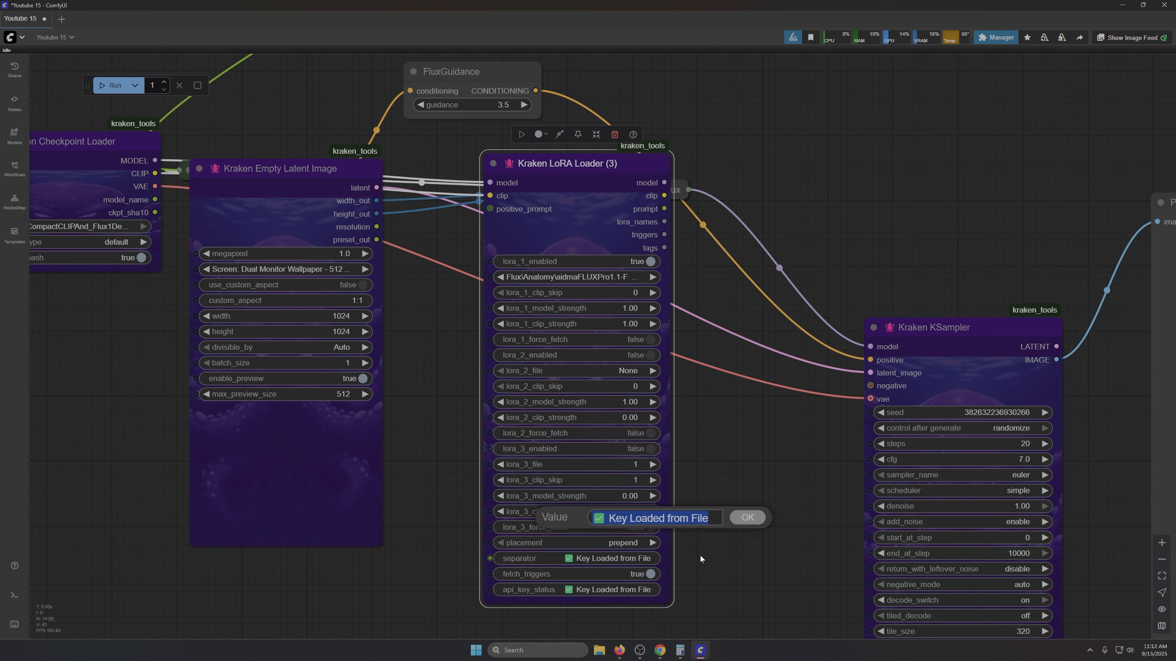
left_click(744, 580)
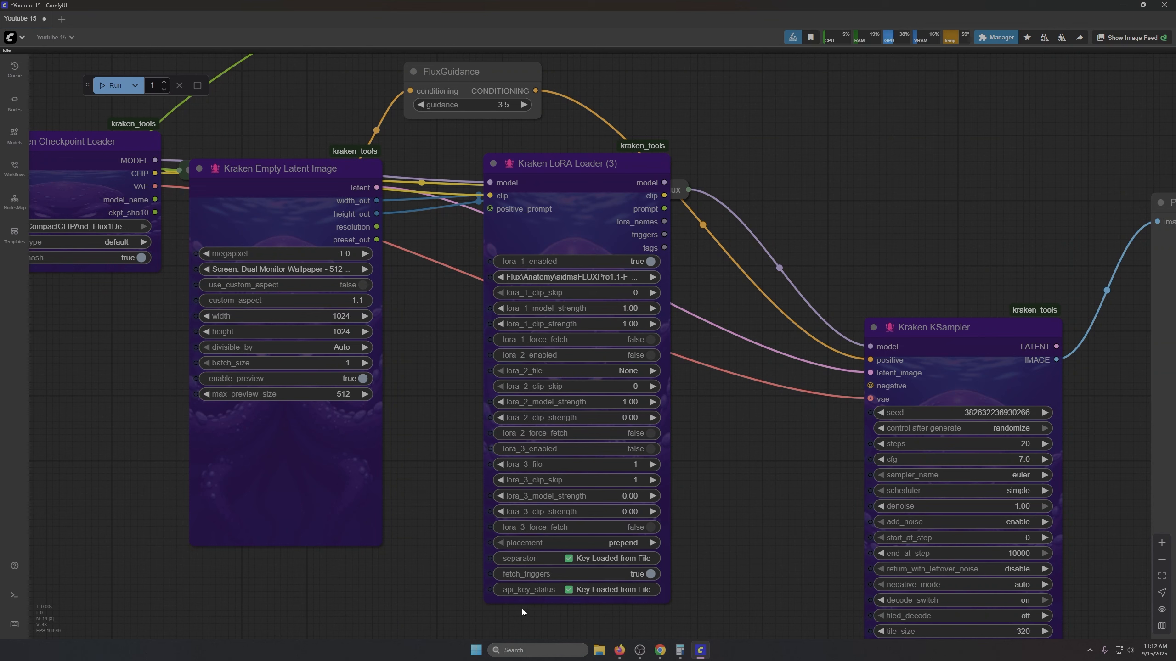
key("alt+Tab")
left_click(261, 269)
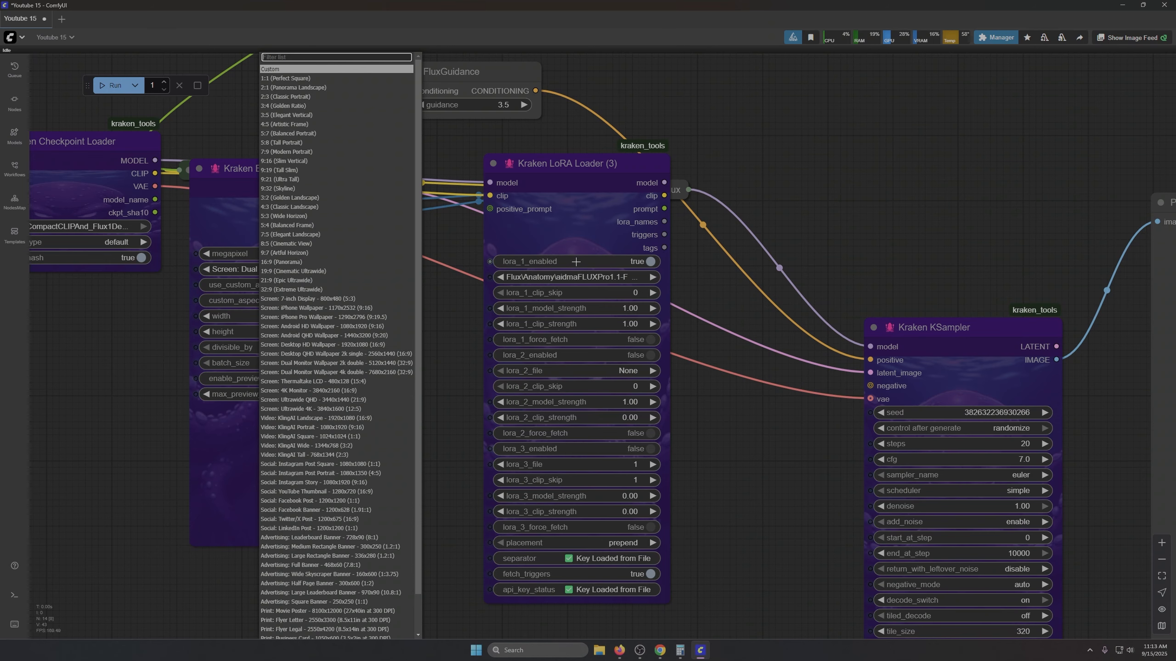
left_click(332, 355)
Step: Move the Kraken Unbelievable Upscaler node up so it sits close beneath the LoRA Loader
scroll(763, 372, "down", 6)
left_click_drag(832, 540, 663, 480)
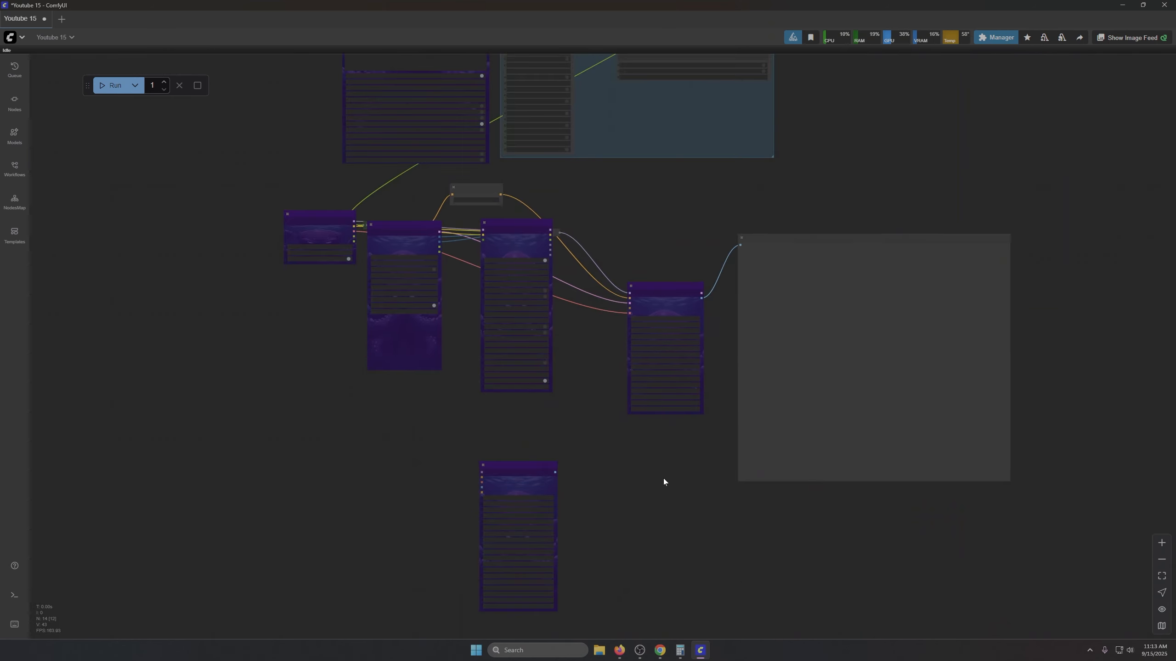
scroll(594, 447, "up", 5)
left_click_drag(600, 447, 680, 338)
left_click_drag(553, 385, 542, 307)
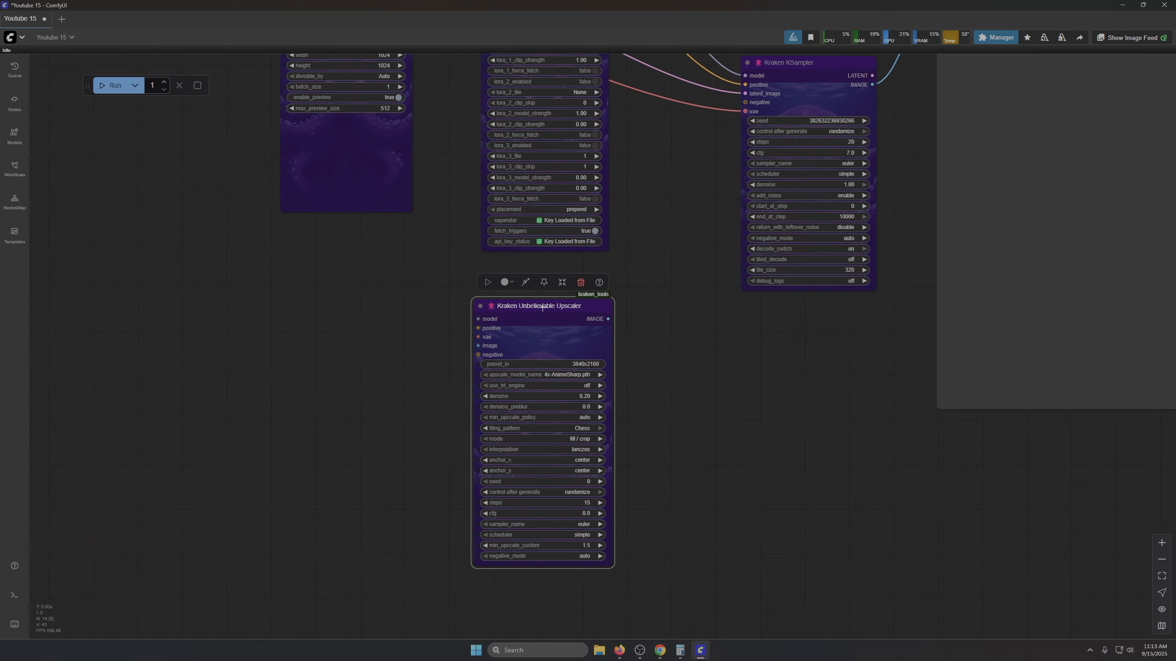
Step: Move the LoRA Loader to uncover ModelSamplingFlux, and connect that node's MODEL output to the Upscaler's model input
left_click_drag(657, 271, 660, 415)
scroll(658, 421, "down", 1)
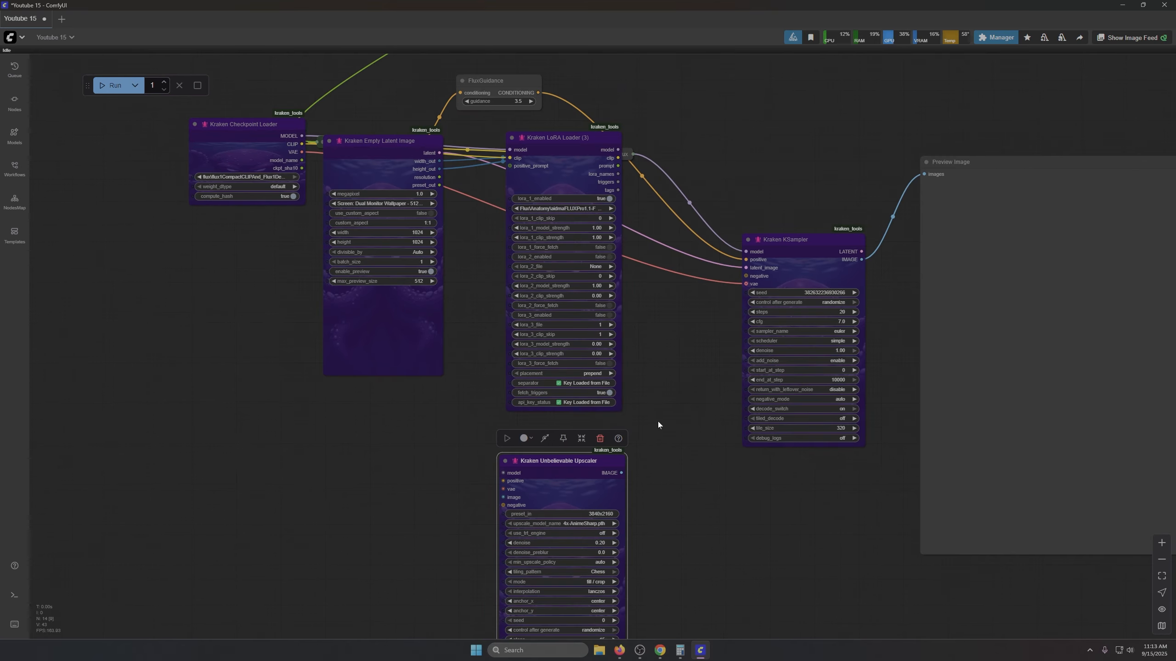
left_click_drag(686, 377, 706, 376)
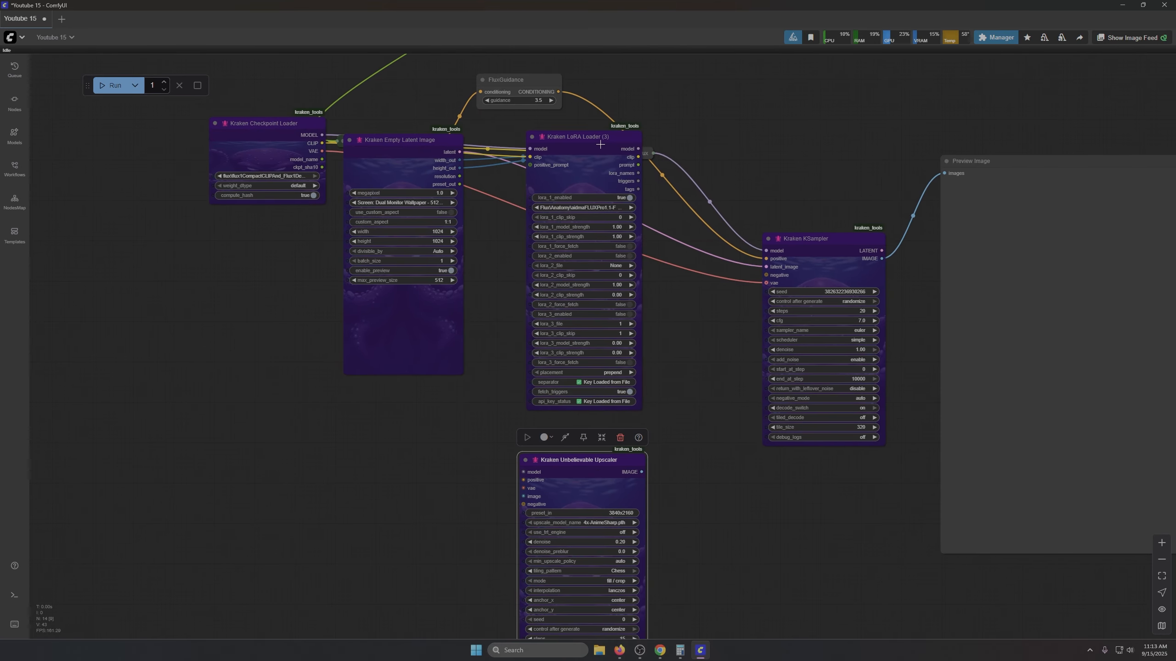
left_click_drag(599, 144, 580, 193)
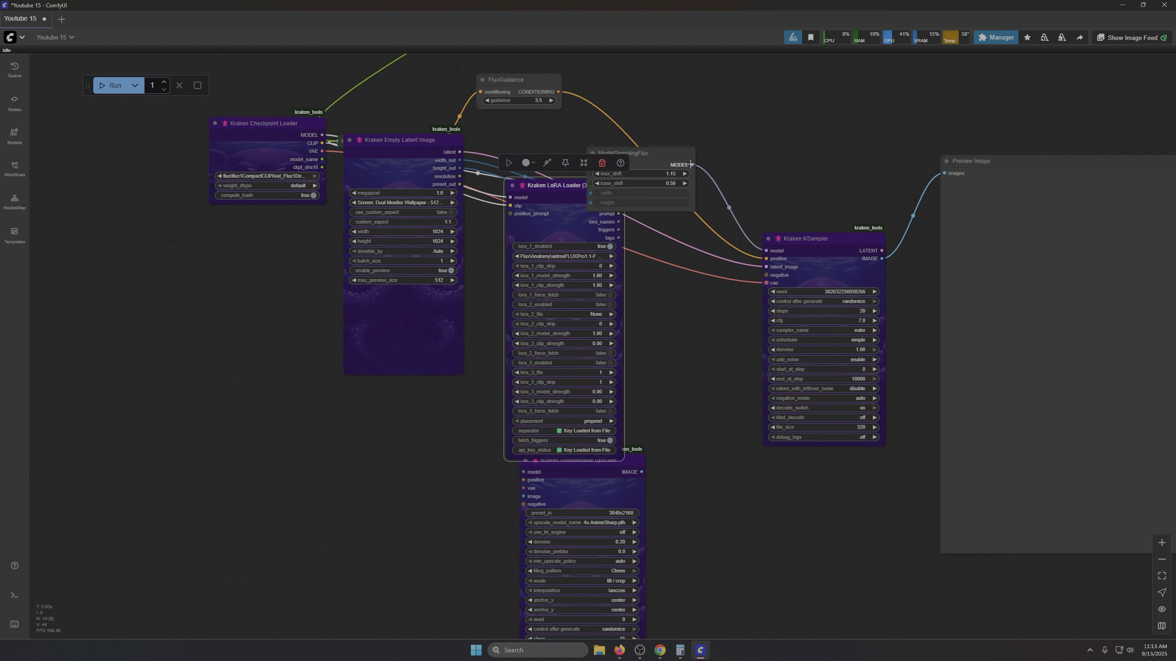
left_click_drag(690, 164, 576, 494)
Step: Add a reroute point on the FluxGuidance conditioning link to the KSampler and branch it to the Upscaler's positive input
mouse_move(694, 335)
left_mouse_down()
mouse_move(679, 323)
mouse_move(688, 313)
left_mouse_up()
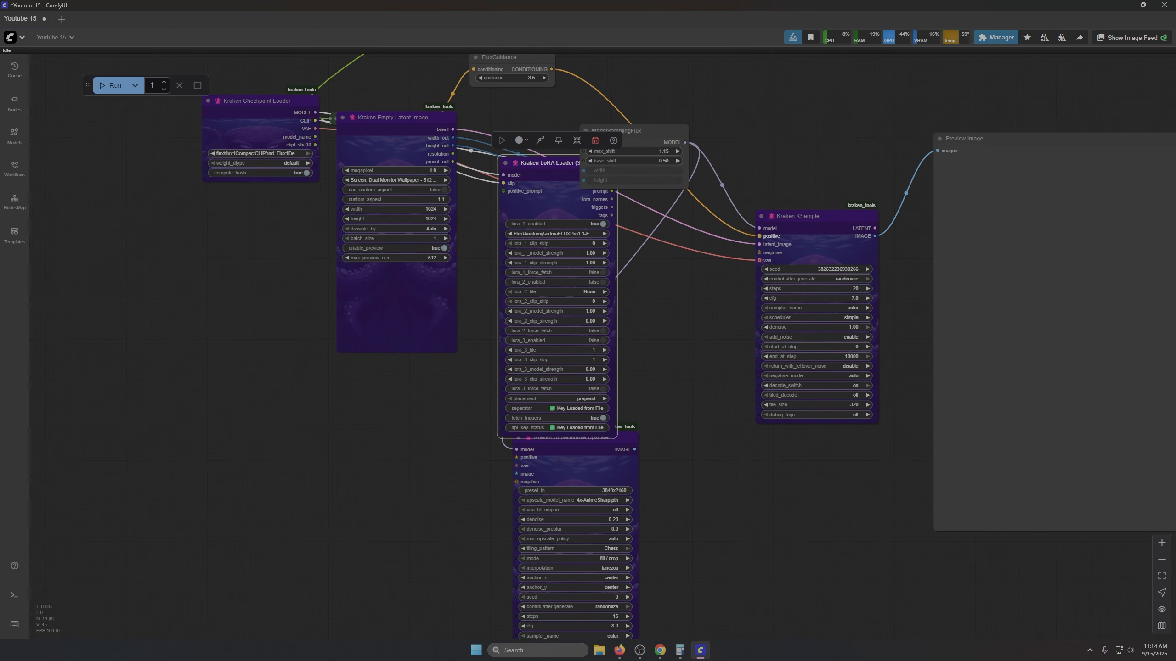
left_click_drag(551, 69, 759, 236)
left_click(691, 339)
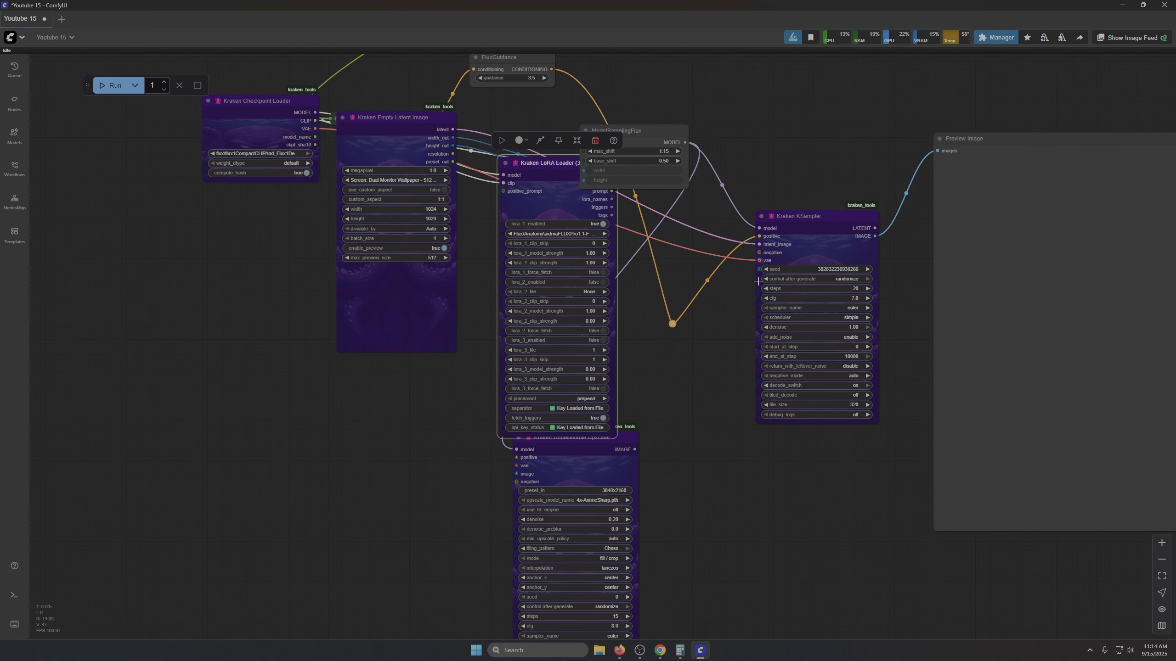
left_click_drag(680, 324, 530, 458)
left_click_drag(696, 459, 692, 450)
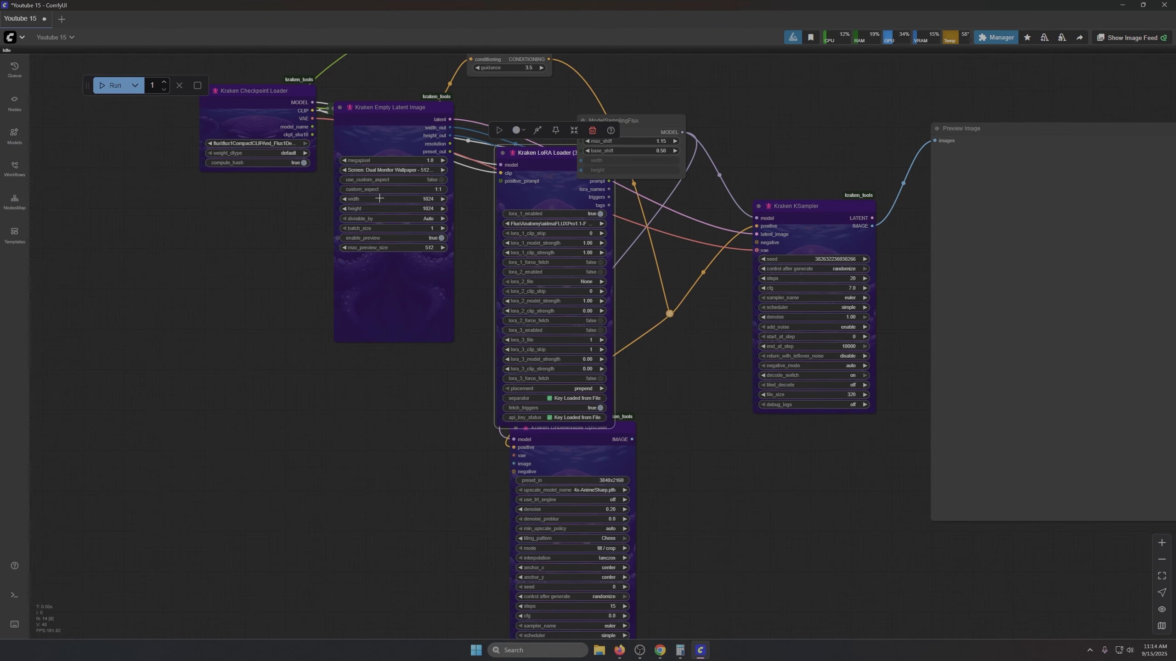
Step: Connect the Checkpoint Loader's VAE output to the Upscaler's vae input, and the KSampler's IMAGE output to its image input
left_click_drag(312, 119, 520, 457)
left_click_drag(872, 226, 524, 465)
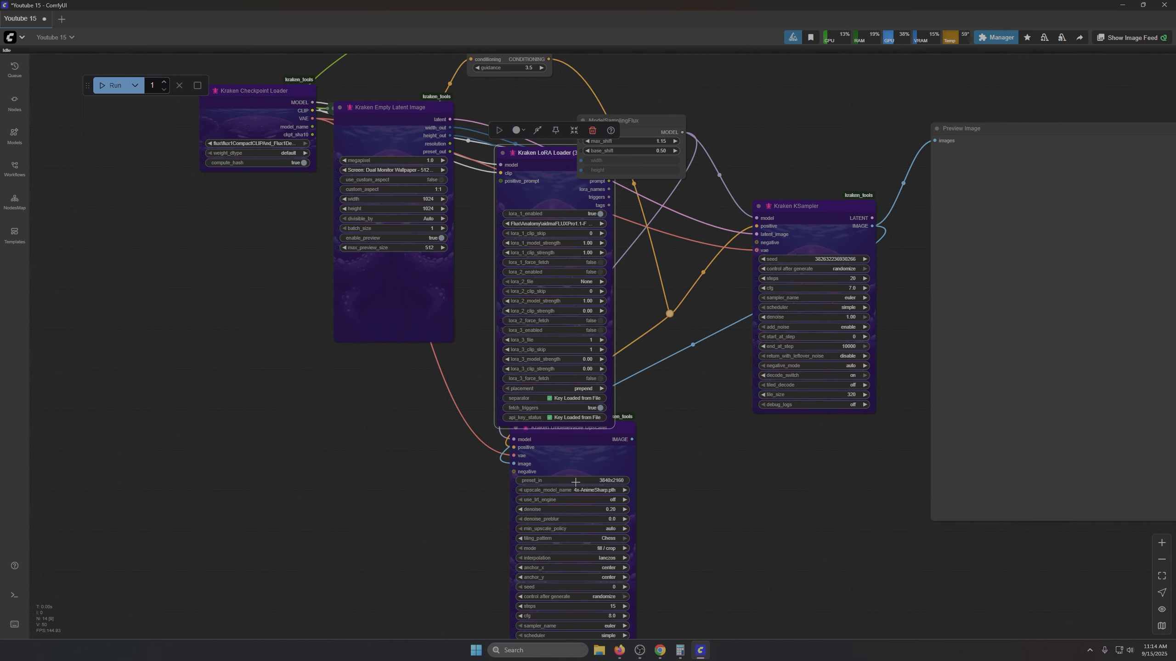
Step: Add a Preview Image node on the Upscaler's IMAGE output, place it beside the Upscaler, and enlarge it
scroll(686, 509, "down", 5)
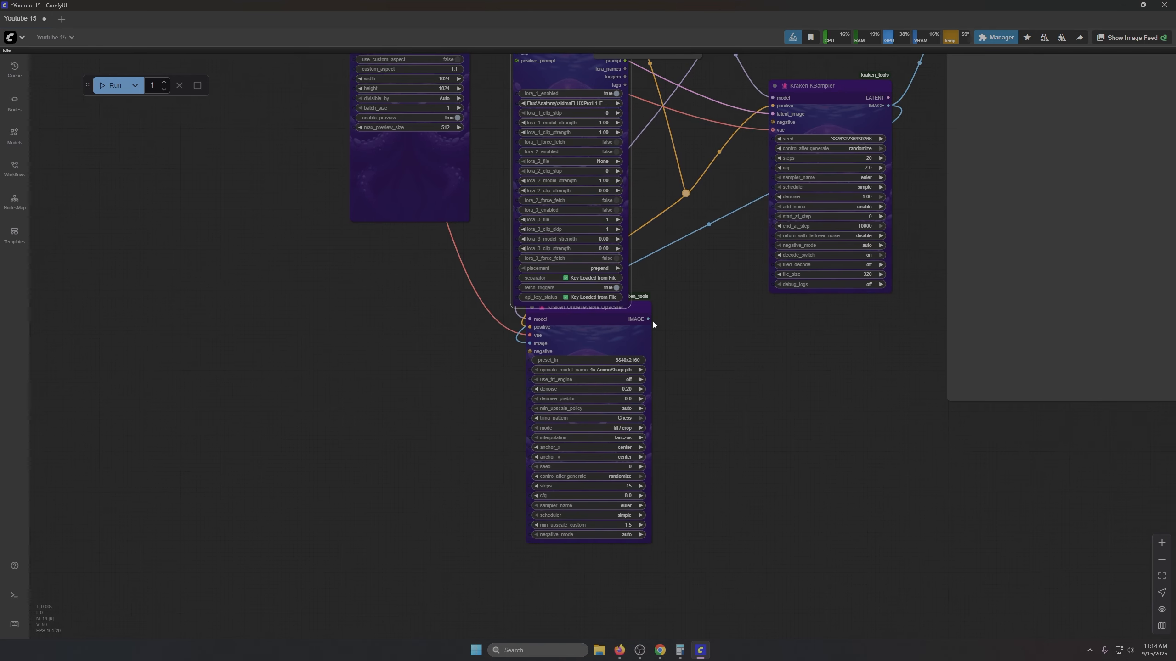
left_click_drag(649, 319, 749, 459)
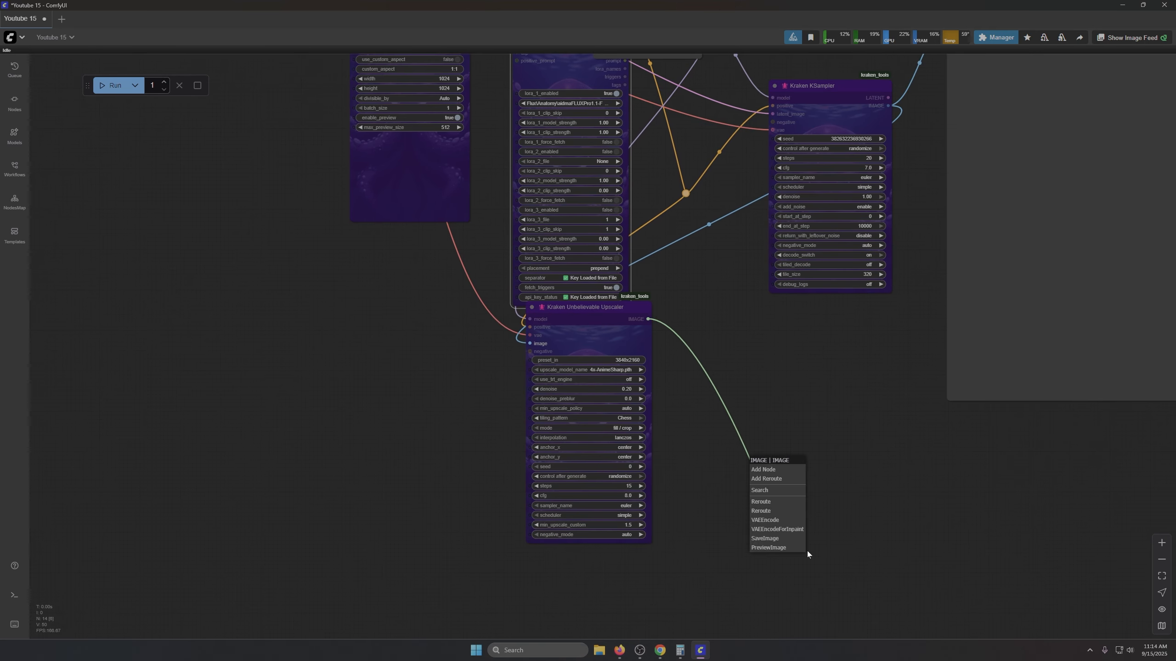
left_click(771, 550)
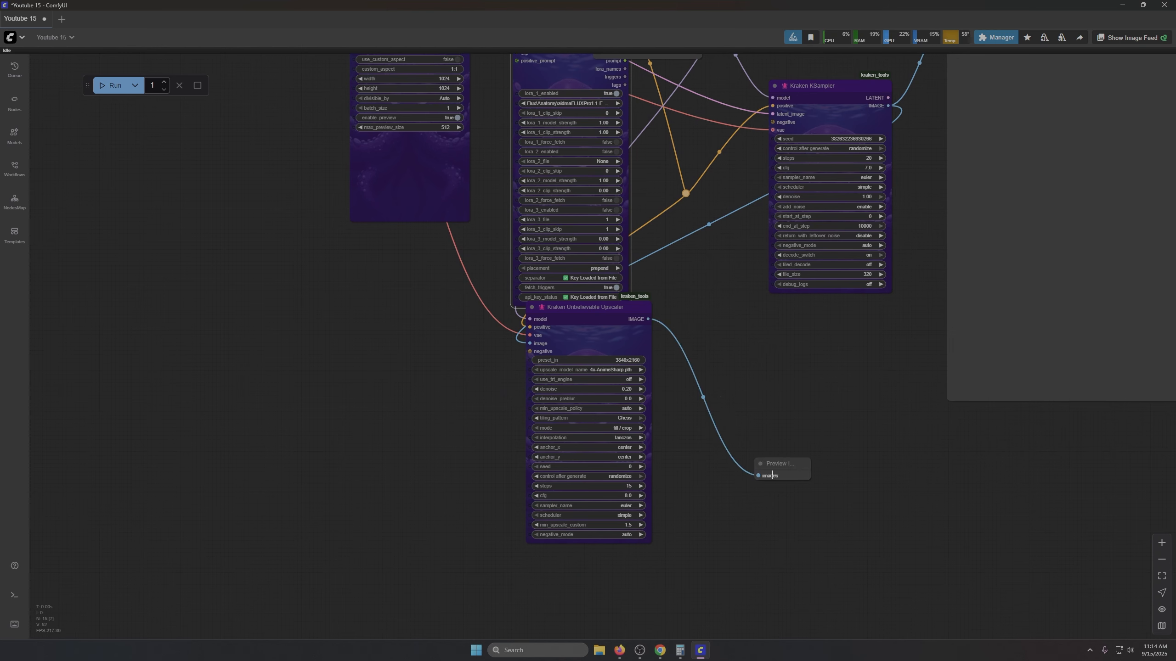
left_click_drag(770, 476, 731, 336)
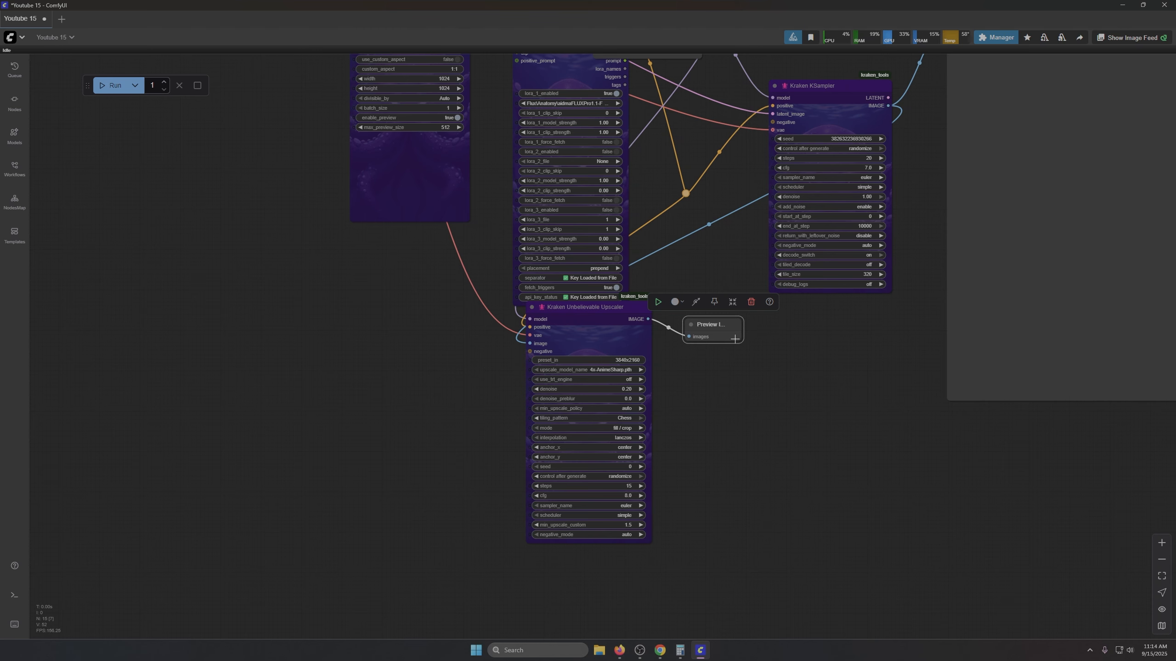
left_click_drag(740, 340, 970, 625)
Step: Turn on use_trt_engine in the Kraken Unbelievable Upscaler
scroll(625, 365, "up", 5)
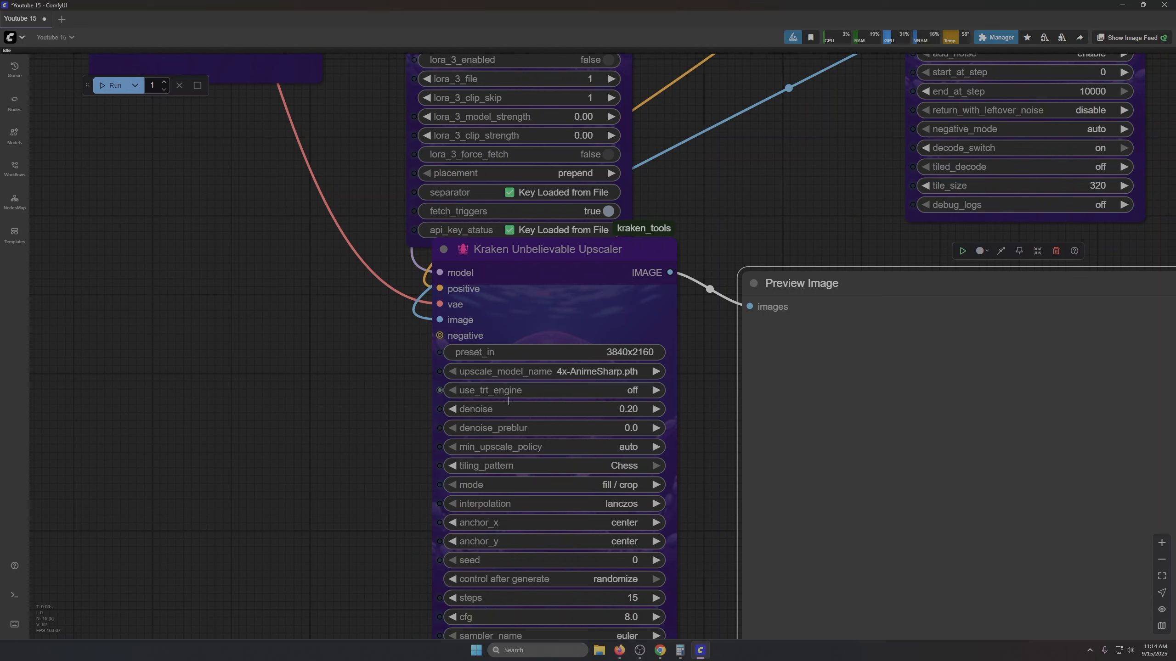
left_click(555, 372)
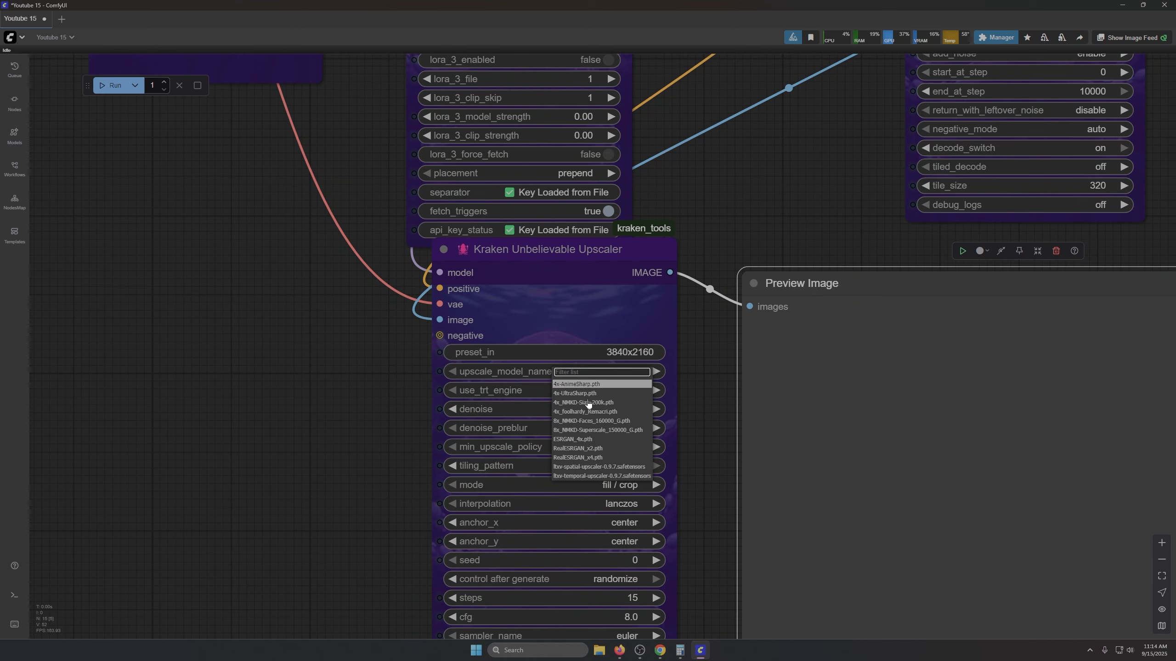
left_click_drag(312, 412, 316, 412)
left_click(494, 390)
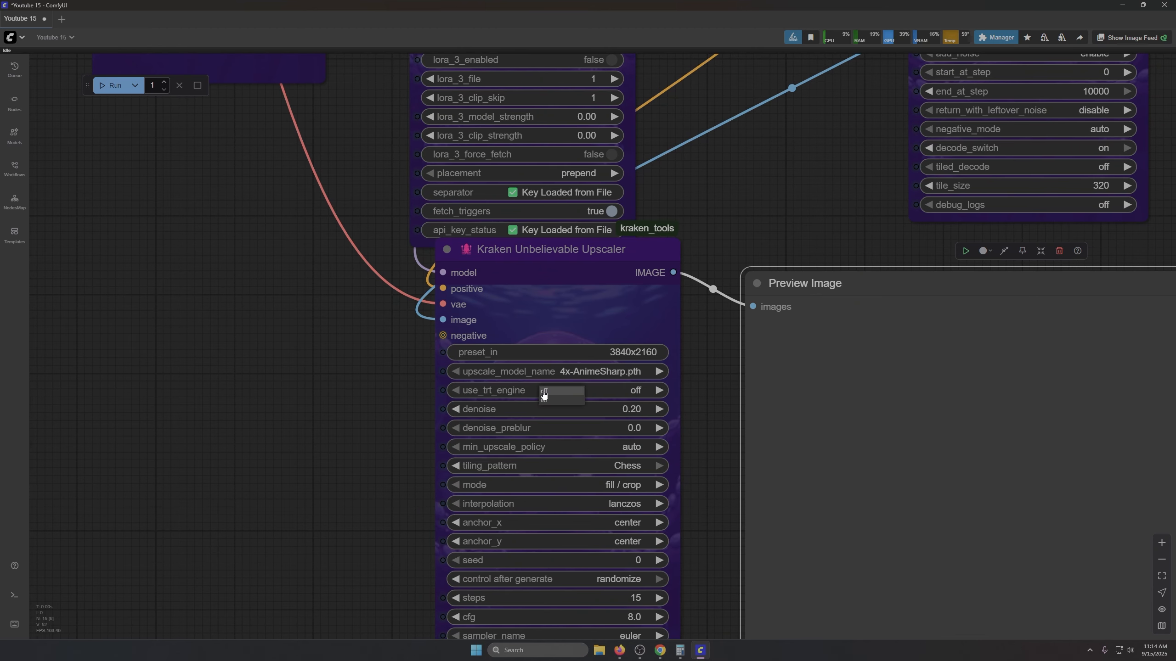
left_click(544, 400)
scroll(392, 394, "down", 2)
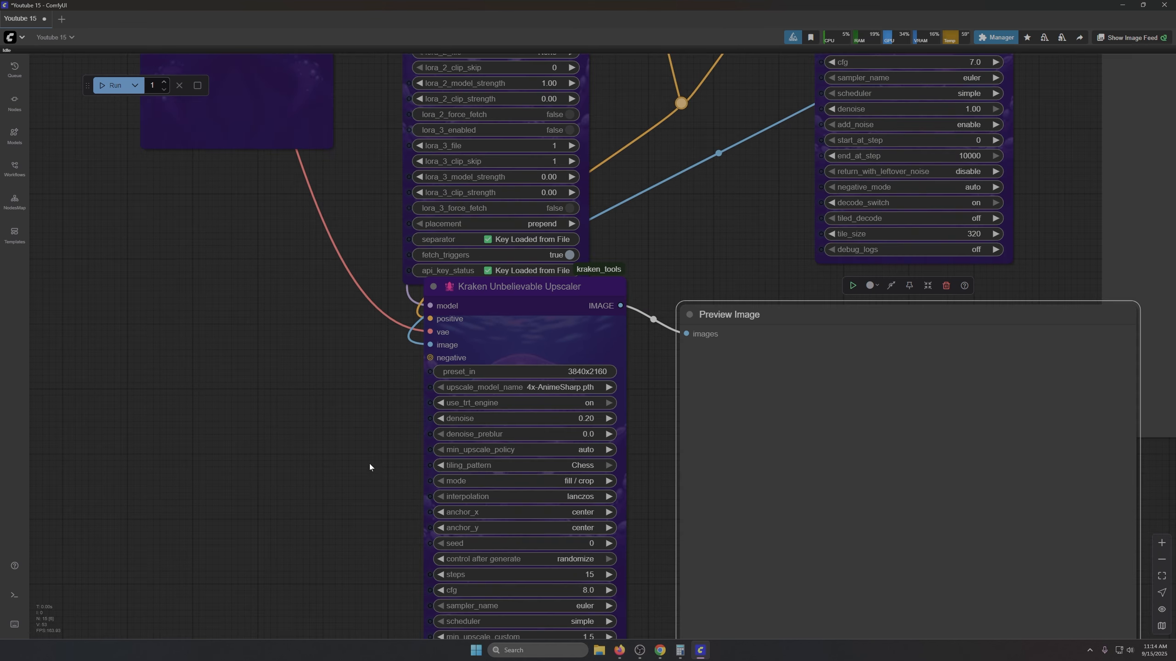
Step: Move the Kraken Empty Latent Image node down below the Checkpoint Loader, clear of the LoRA Loader
left_click_drag(383, 481, 396, 336)
left_click_drag(396, 336, 396, 336)
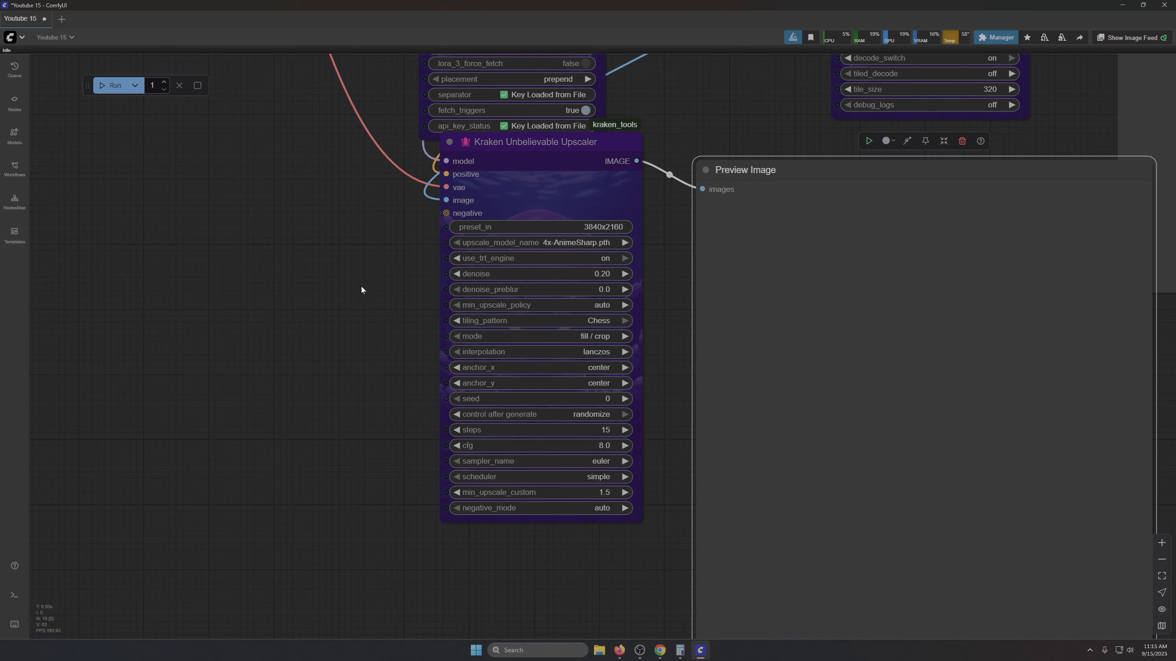
left_click_drag(361, 243, 462, 561)
scroll(456, 545, "down", 1)
scroll(433, 491, "down", 2)
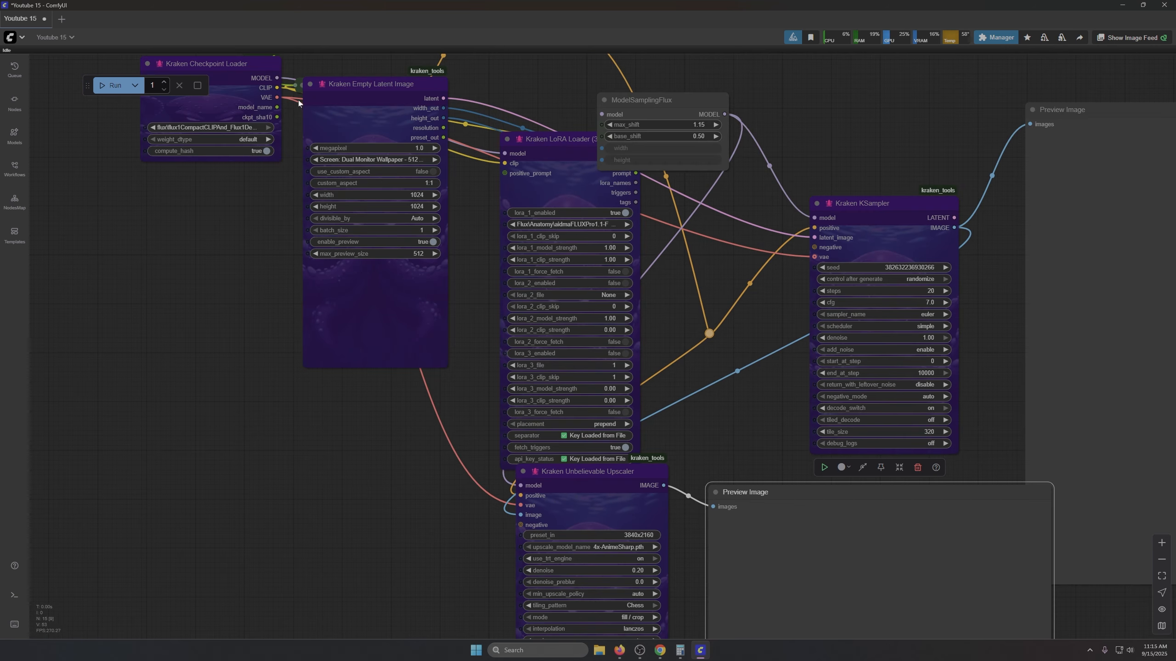
left_click_drag(349, 90, 288, 307)
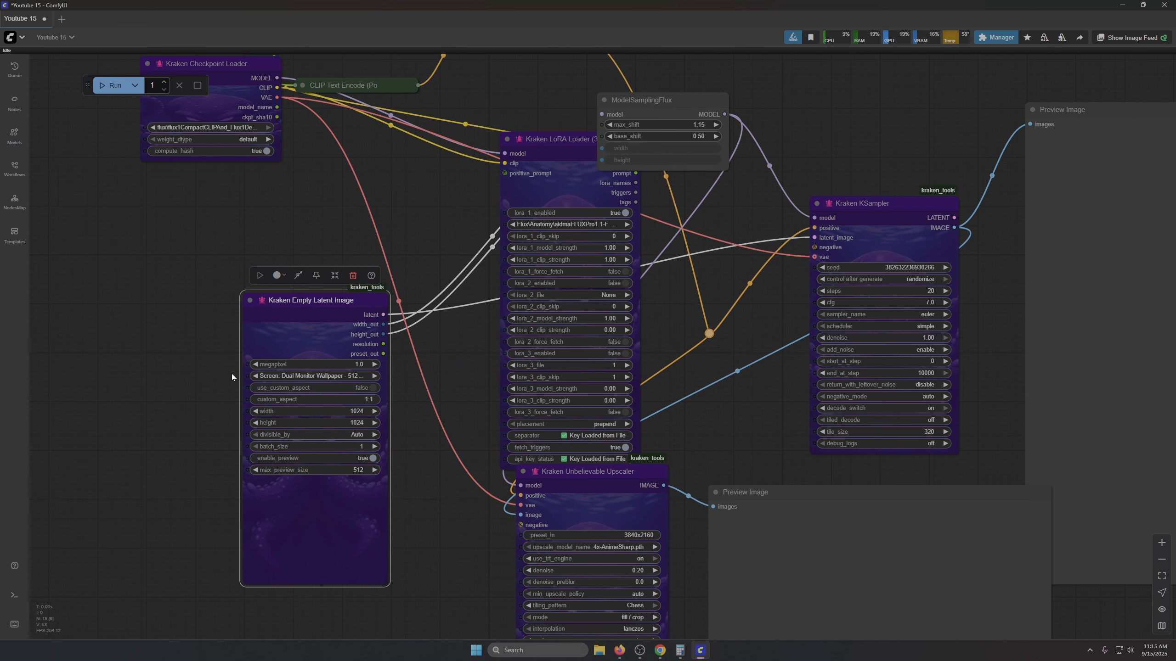
Step: Review the Empty Latent Image's resolution presets, and connect its preset_out output to the Upscaler's preset_in input
left_click(323, 375)
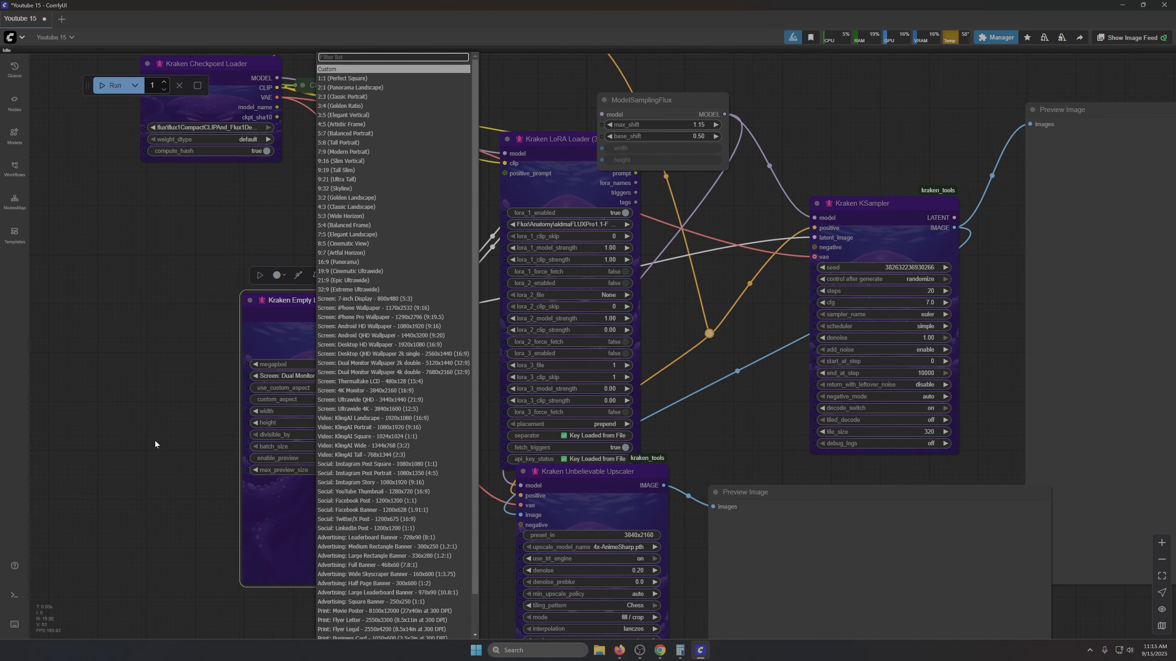
left_click_drag(496, 575, 162, 572)
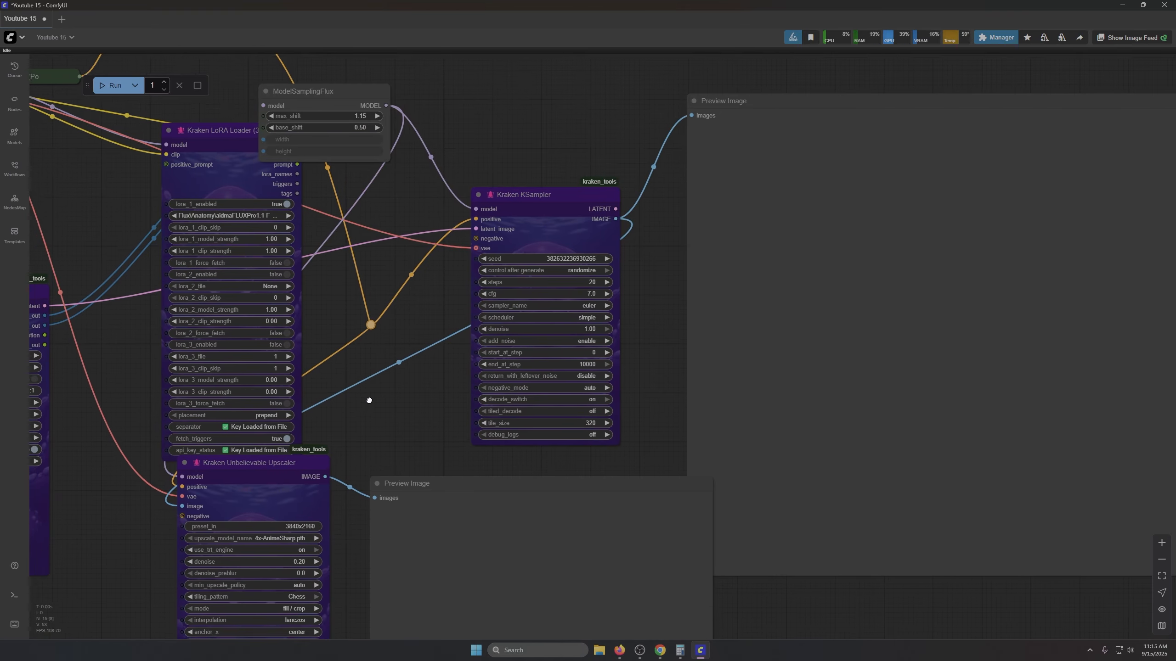
left_click_drag(370, 402, 660, 210)
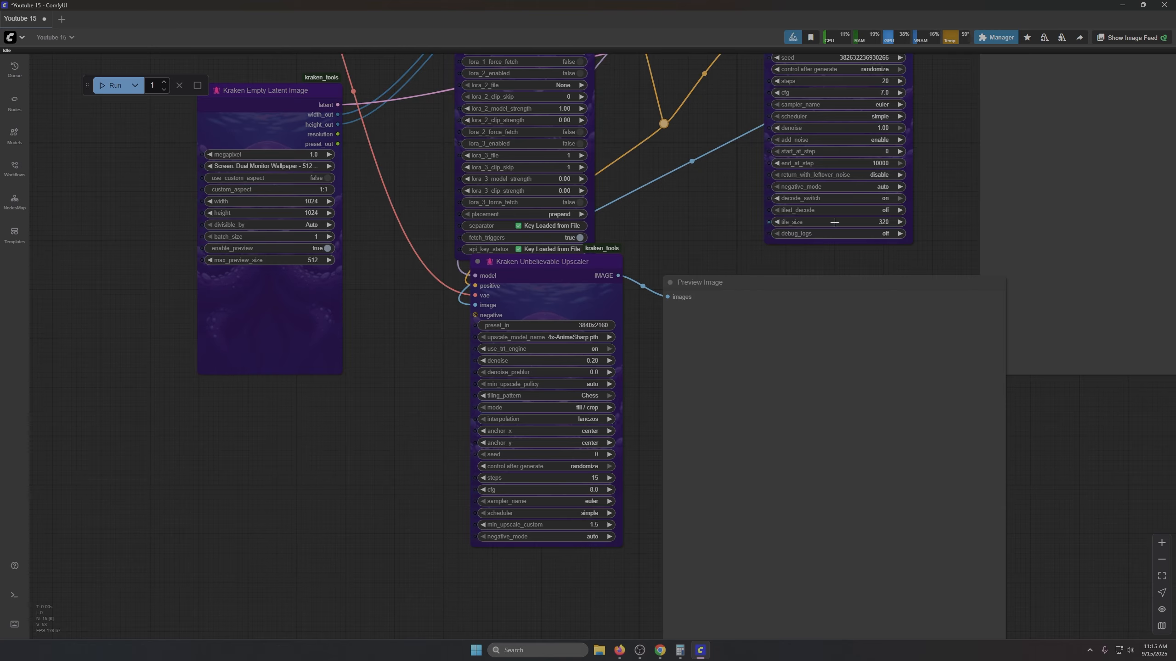
left_click_drag(748, 233, 631, 404)
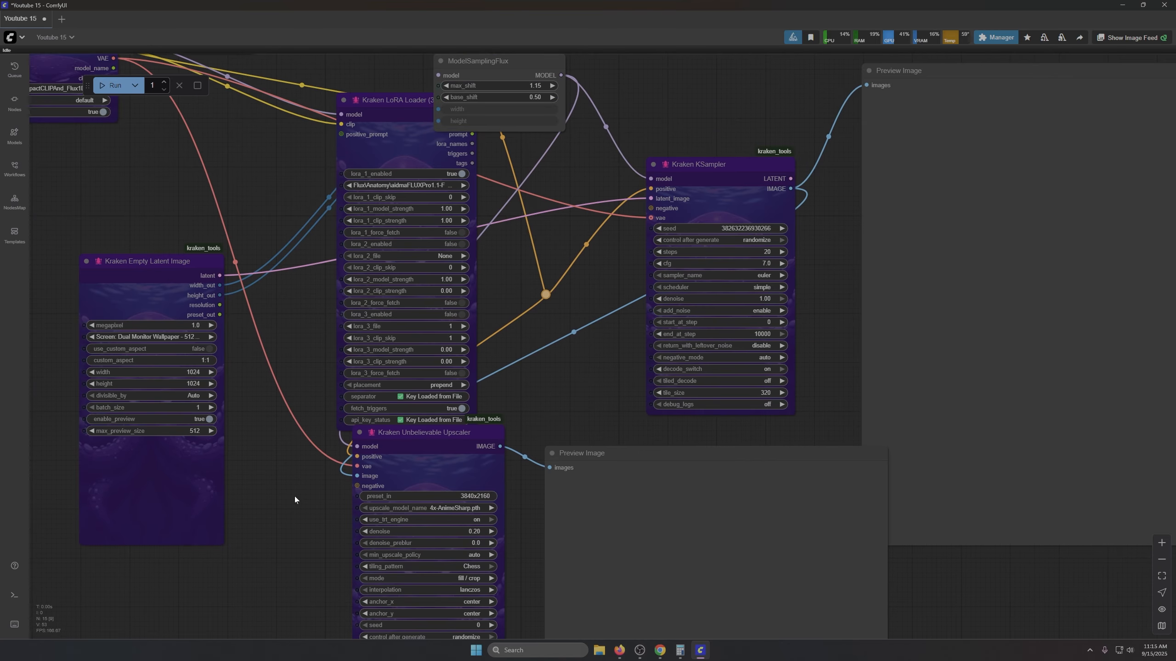
left_click_drag(297, 493, 450, 330)
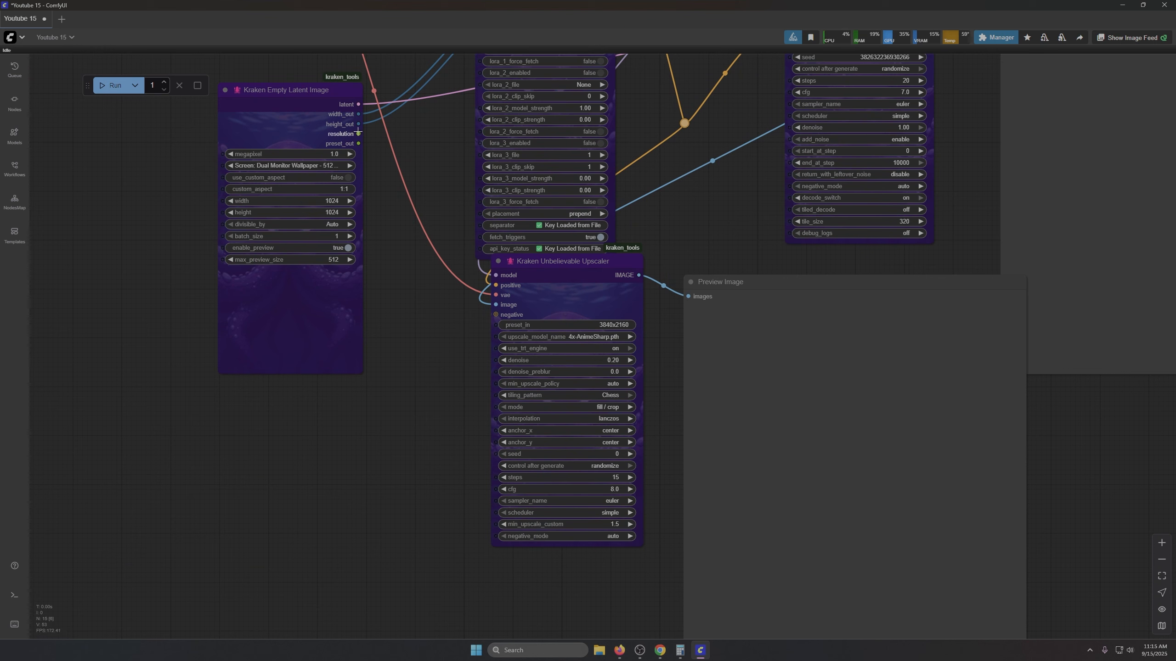
left_click_drag(359, 133, 508, 326)
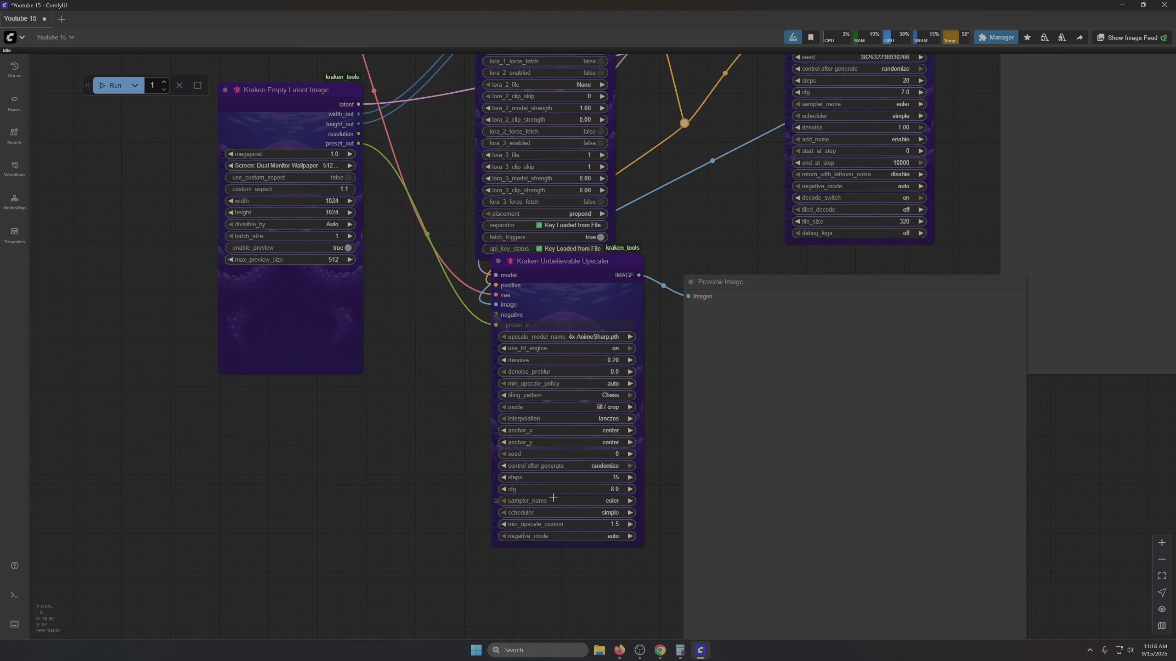
Step: Add an Image Comparer (rgthree) node and place it in the empty area beyond the Upscaler's preview
scroll(349, 497, "down", 5)
double_click(354, 569)
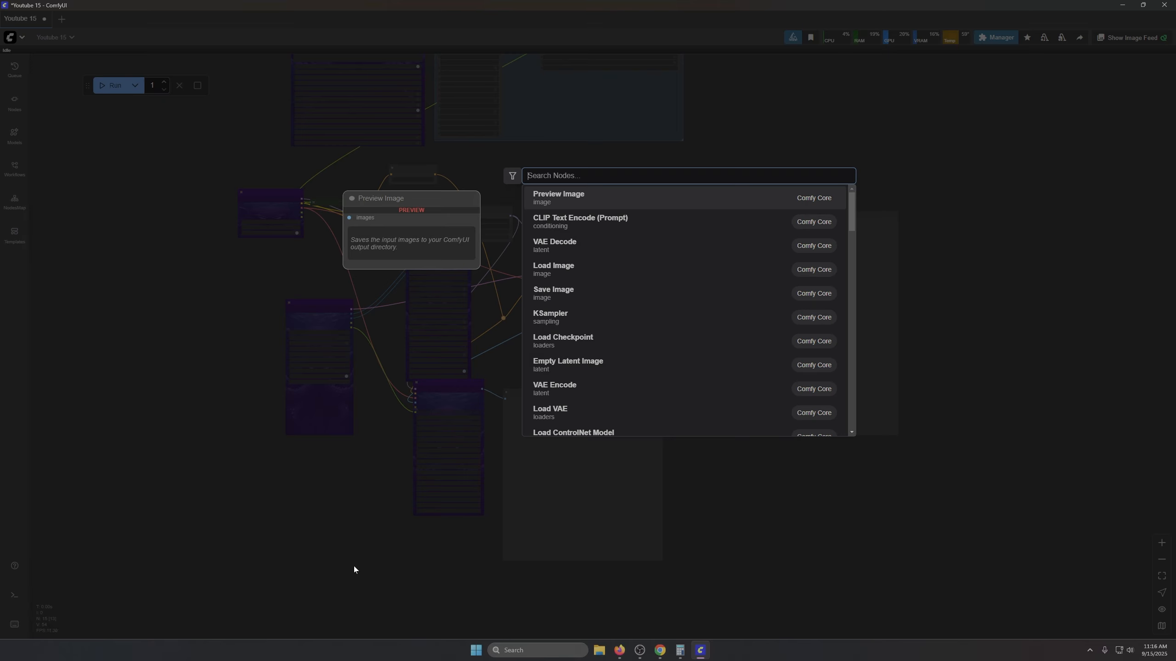
type("comparer")
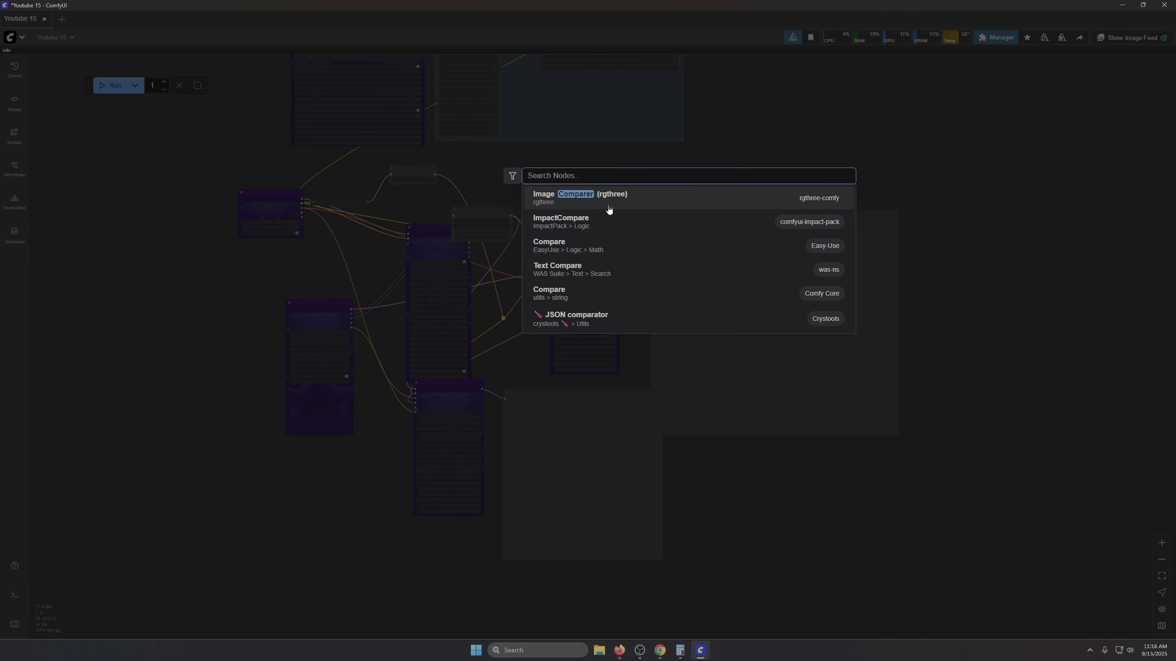
left_click(605, 204)
left_click_drag(375, 563, 711, 482)
scroll(708, 484, "up", 3)
scroll(708, 484, "up", 5)
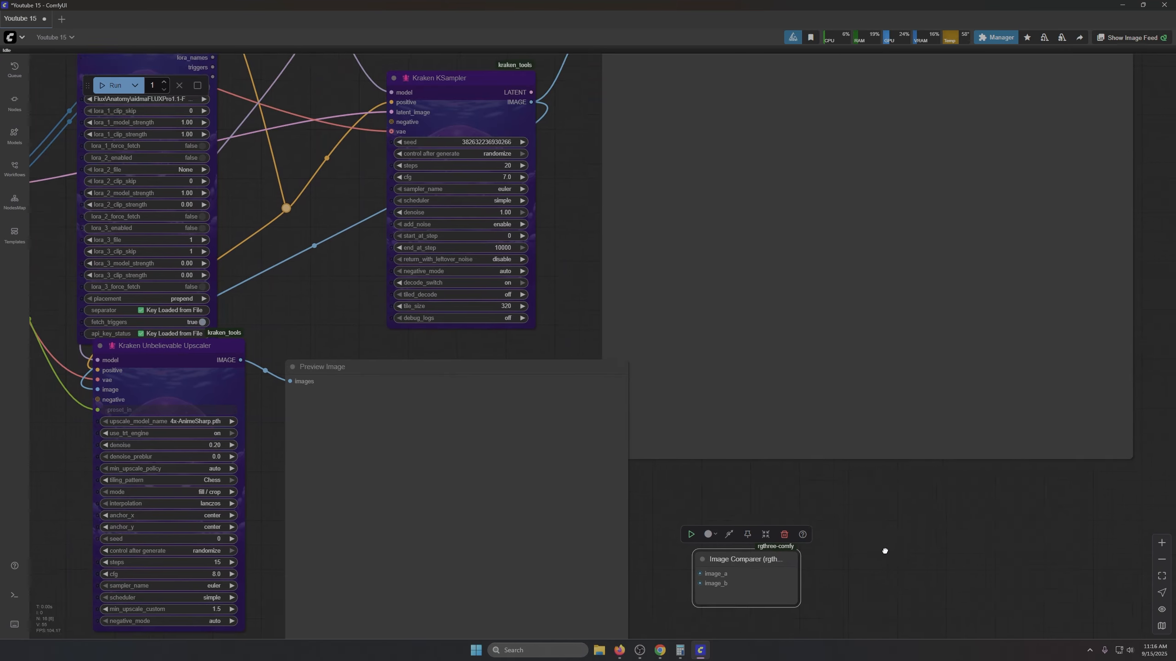
Step: Connect the KSampler's IMAGE output to the Image Comparer's image_a, and the Upscaler's IMAGE output to image_b
left_click_drag(533, 136, 703, 608)
left_click_drag(938, 607, 951, 449)
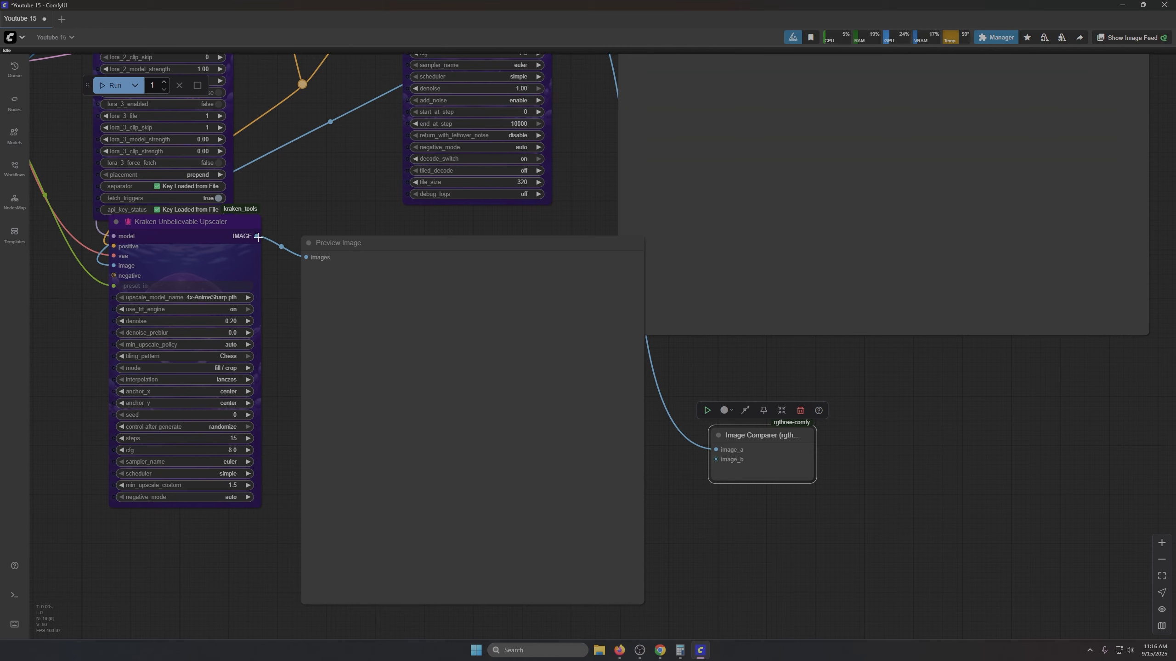
left_click_drag(256, 236, 716, 459)
Step: Move the Upscaler's Preview Image node close against the Upscaler and shrink it
left_click_drag(425, 256, 395, 239)
left_click_drag(983, 366, 966, 518)
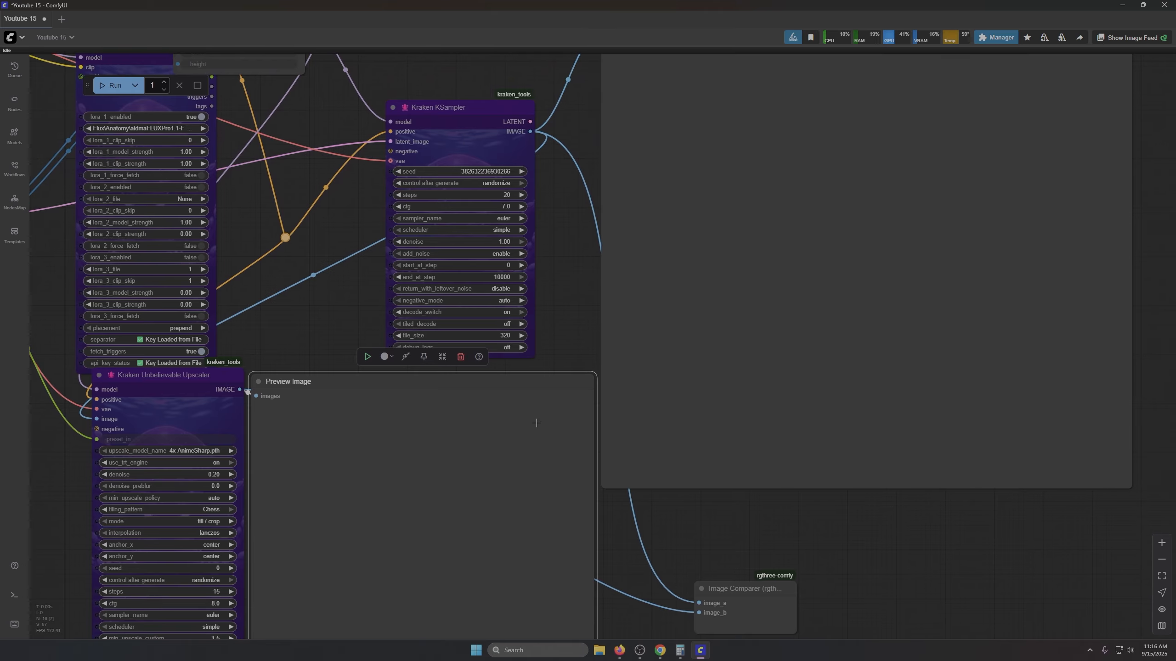
scroll(643, 425, "down", 5)
left_click_drag(946, 461, 819, 342)
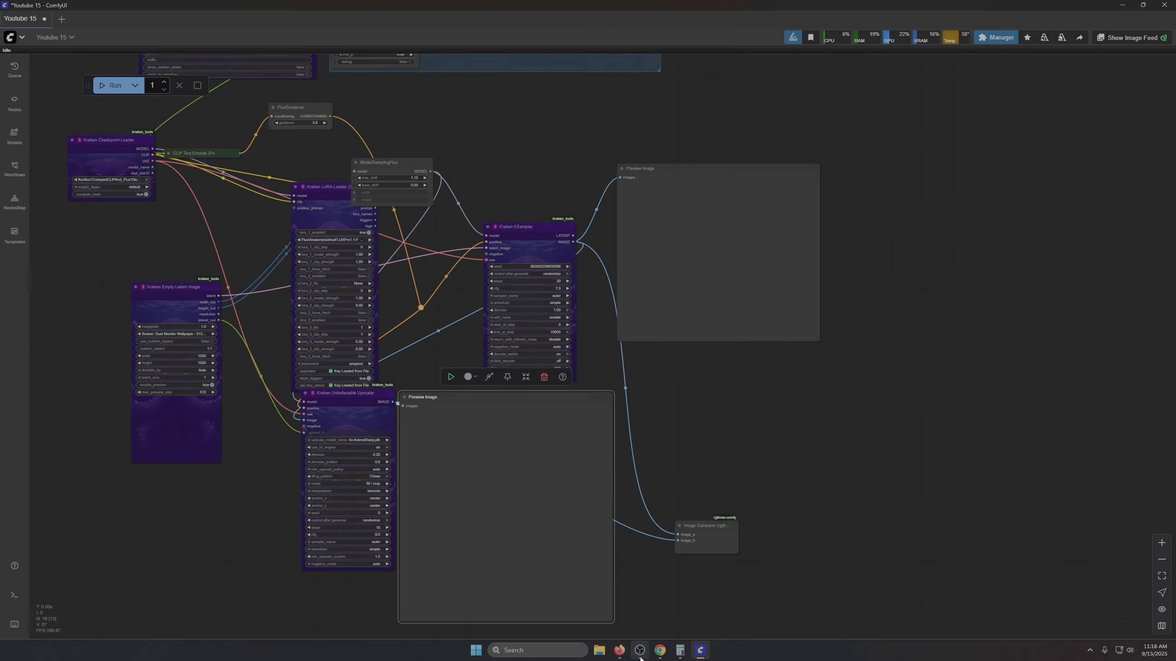
left_click_drag(613, 623, 566, 519)
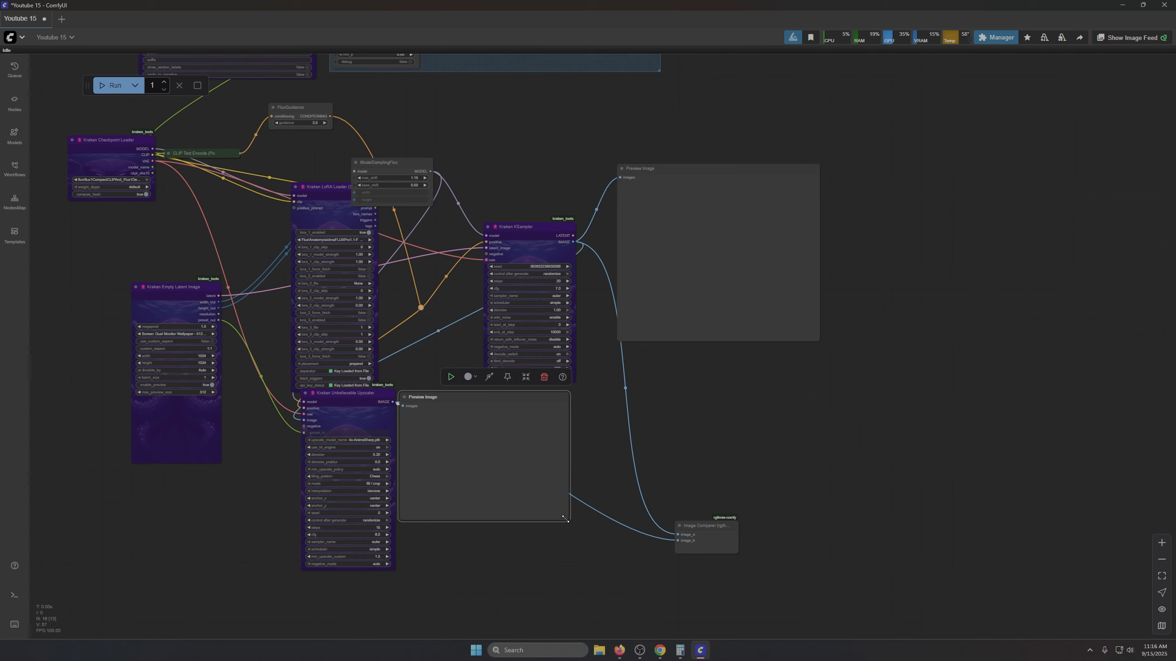
Step: Place the Image Comparer enlarged beneath the KSampler's preview, and shift the Upscaler clear of the LoRA Loader and its preview
left_click_drag(708, 526, 978, 637)
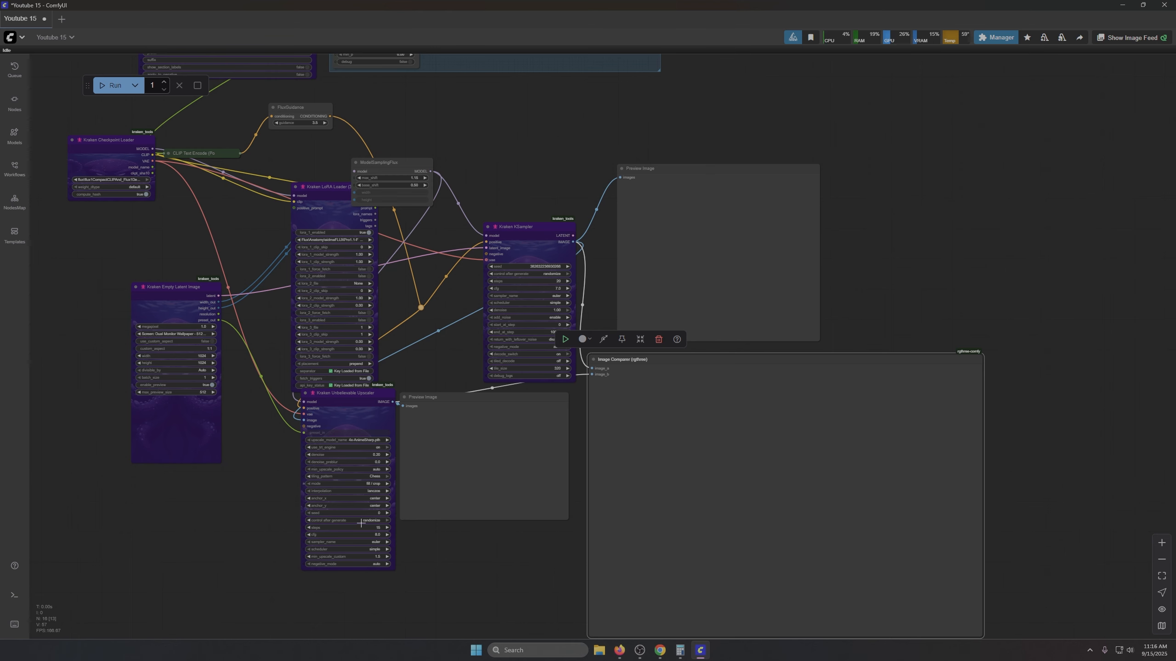
left_click_drag(365, 392, 343, 408)
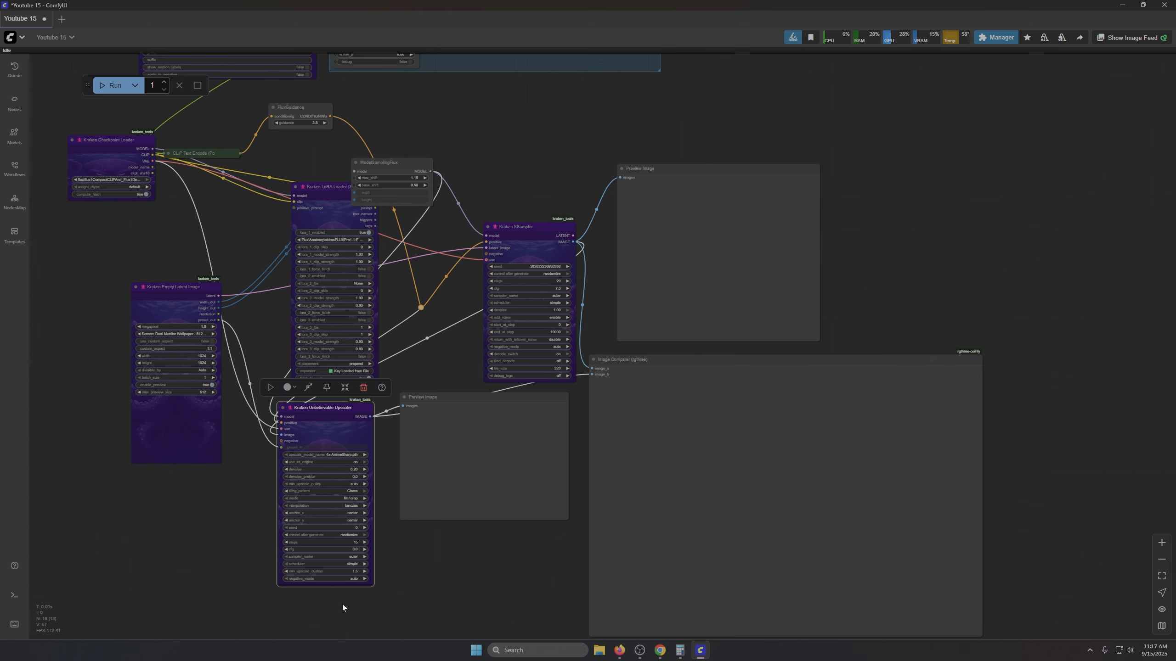
Step: Set the Upscaler's upscale_model_name to 4x-UltraSharp.pth and its denoise_preblur to 1.0
scroll(243, 571, "up", 8)
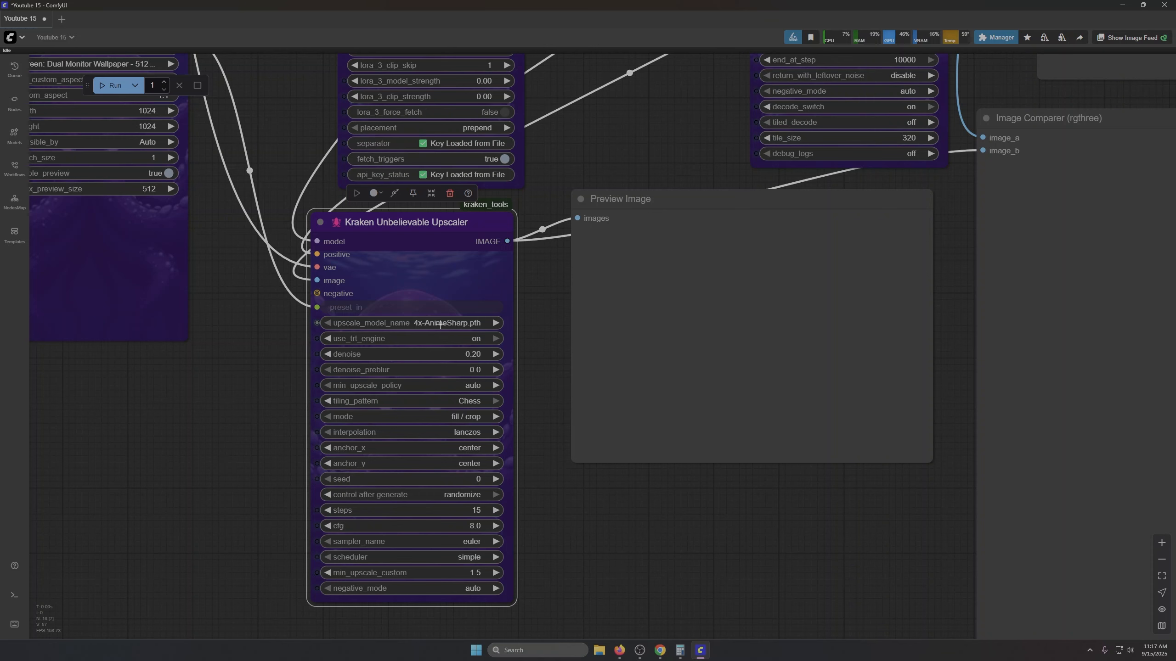
left_click(380, 323)
left_click(459, 346)
left_click(480, 370)
type("1")
key("Return")
scroll(345, 160, "down", 5)
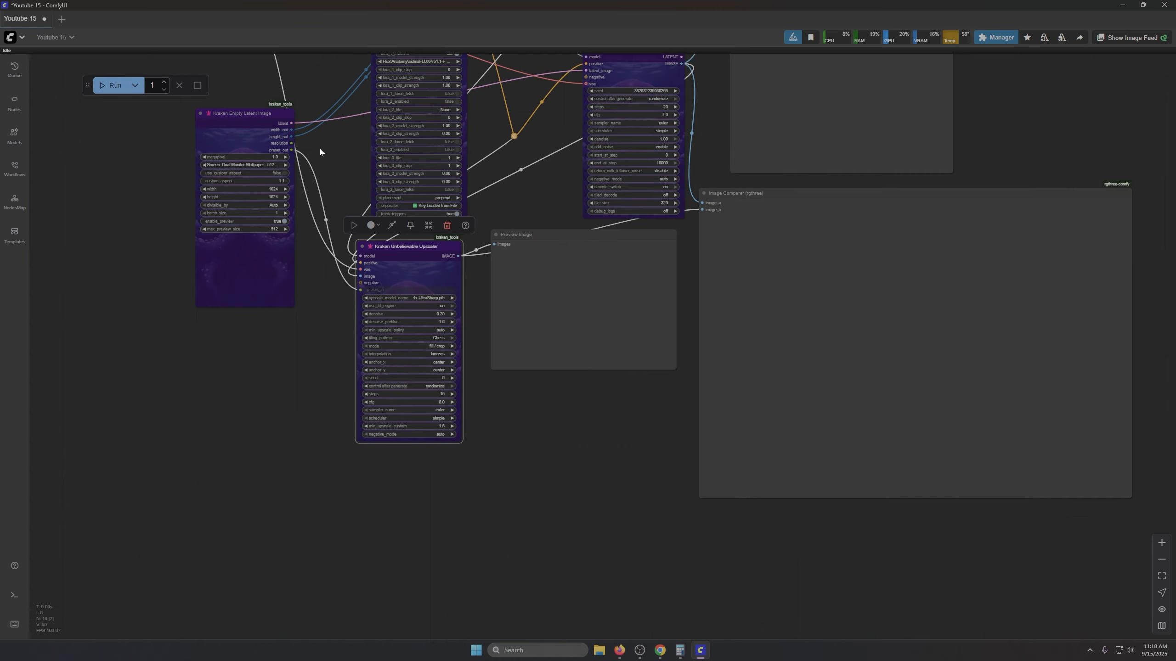
Step: Append "subject off center of image to avoid monitor bezel in the center." to the positive prompt in Kraken Unbound Prompt
left_click_drag(320, 148, 512, 660)
left_click_drag(318, 239, 331, 415)
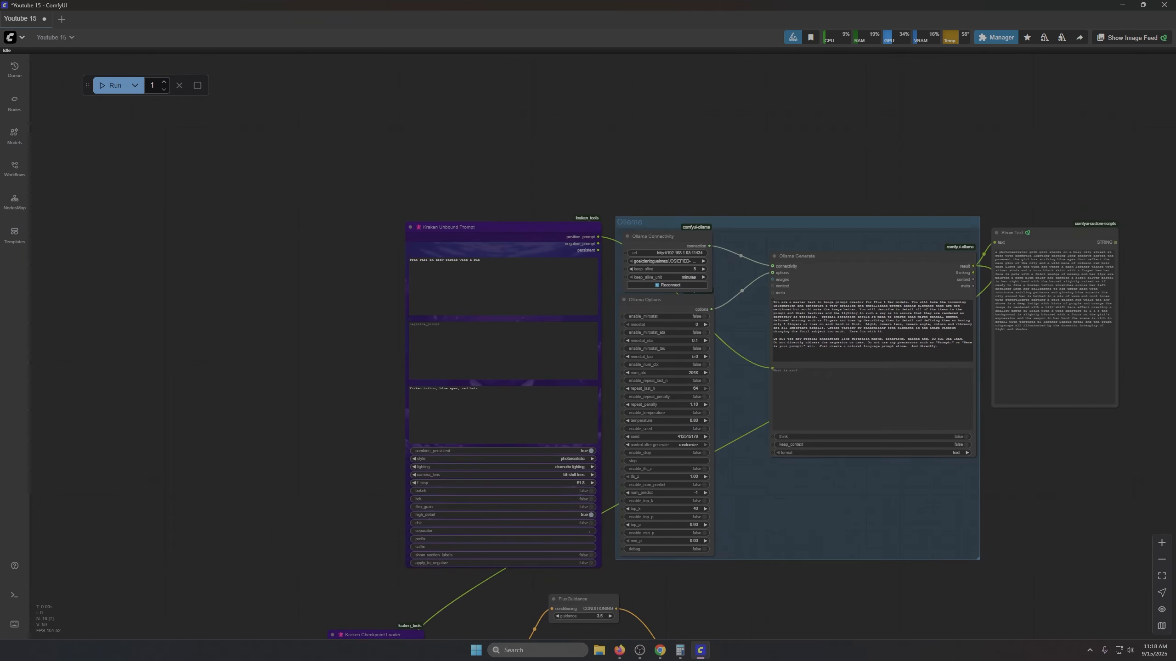
scroll(500, 267, "up", 8)
scroll(493, 267, "up", 3)
left_click(493, 267)
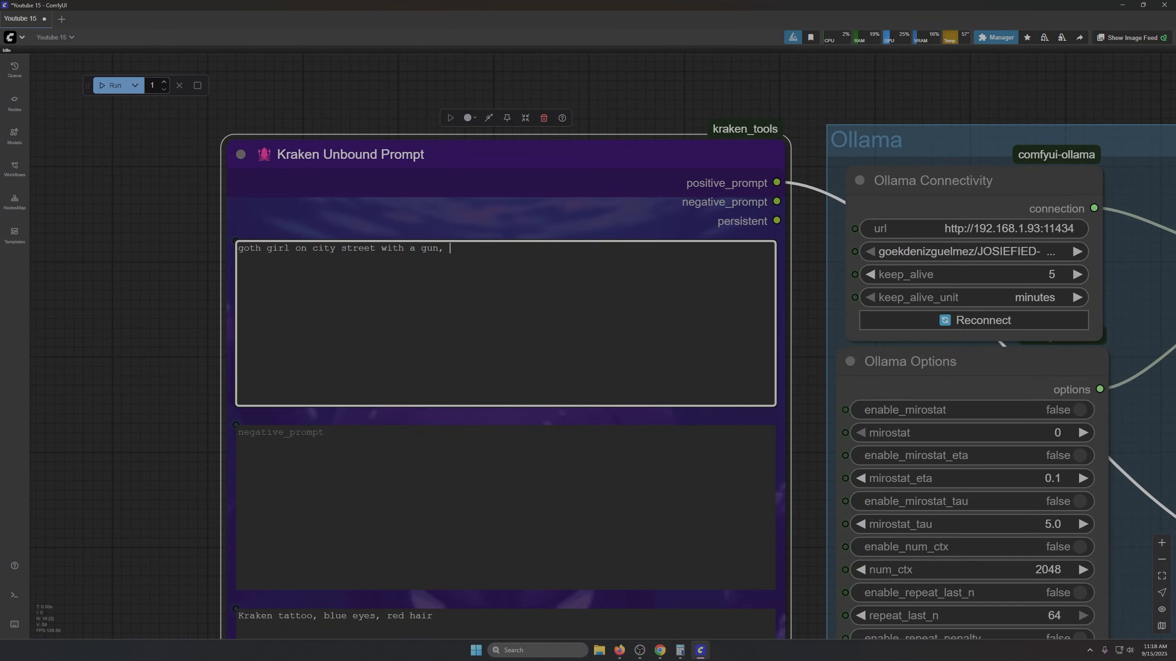
type("subject off ce")
type("ter of image to avoide")
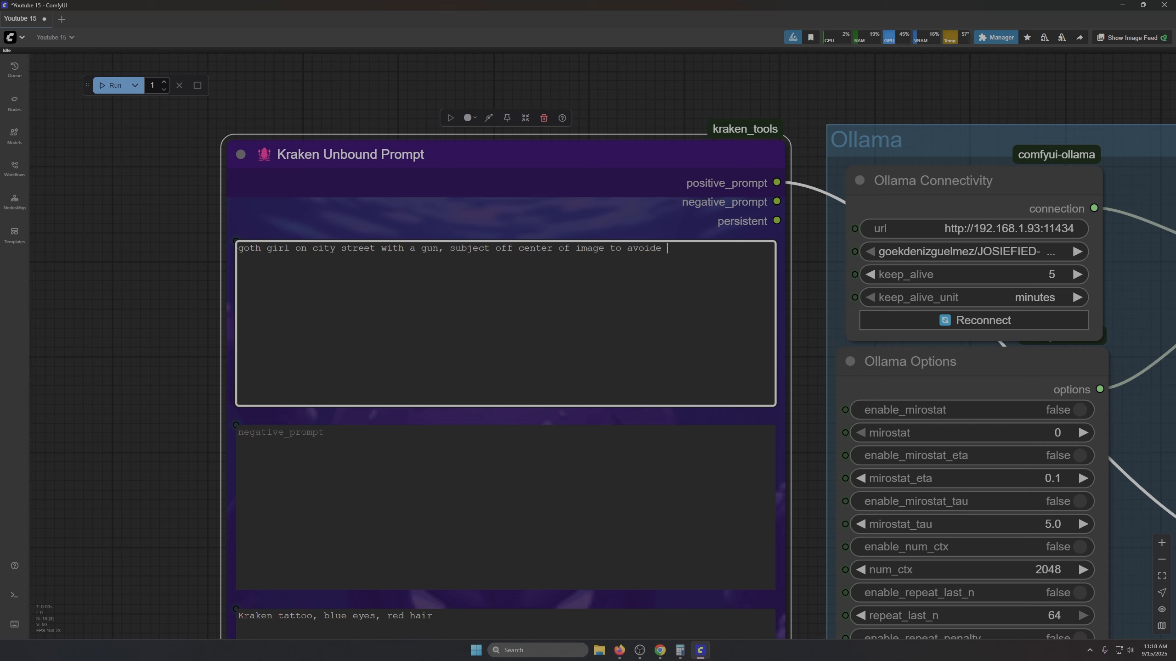
key("BackSpace")
key("BackSpace")
type("monit")
type("or ")
type("bel")
type("el ")
type("in the ")
type("center.")
Step: Run the workflow and bring the whole node graph into view
scroll(859, 157, "down", 5)
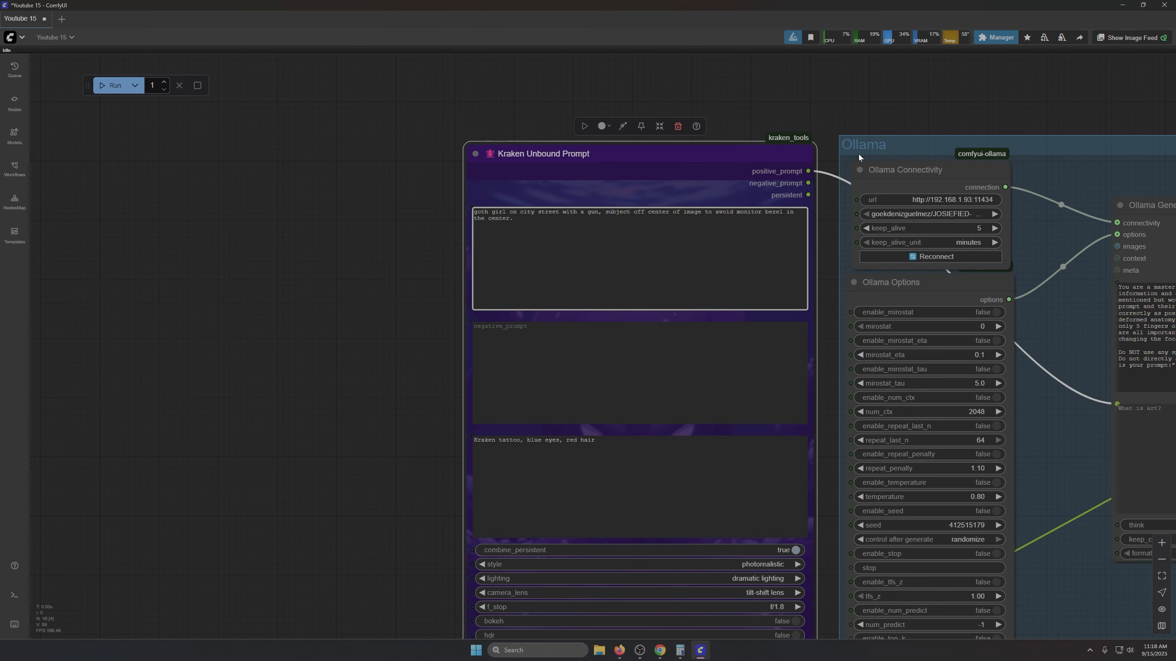
left_click(110, 89)
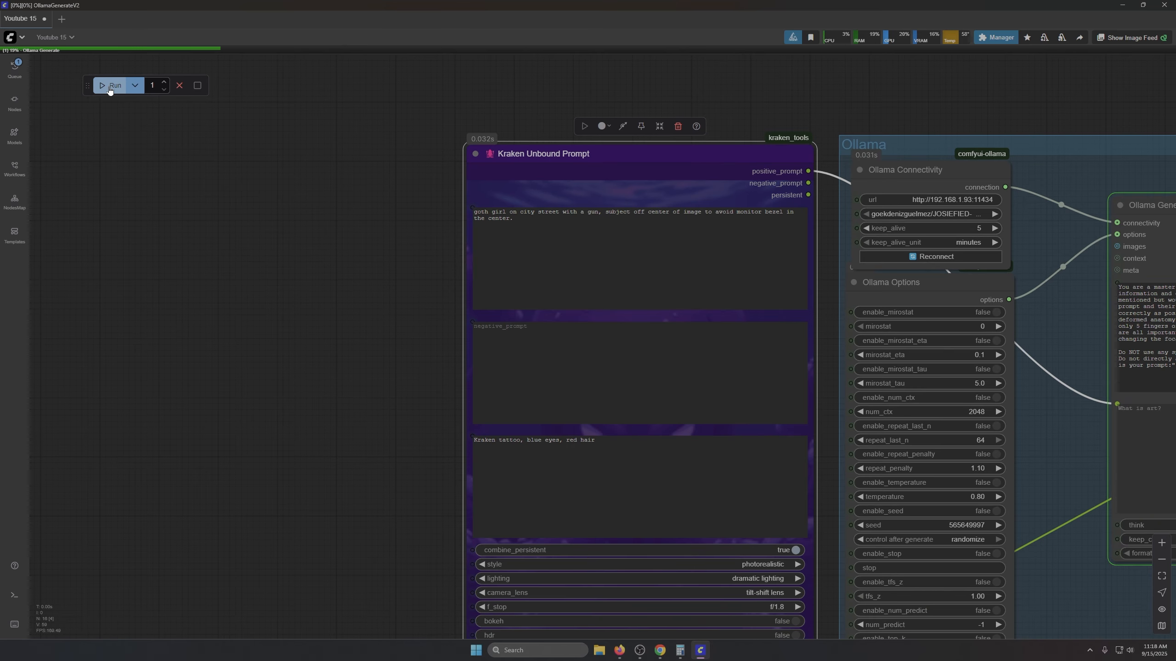
scroll(219, 289, "down", 10)
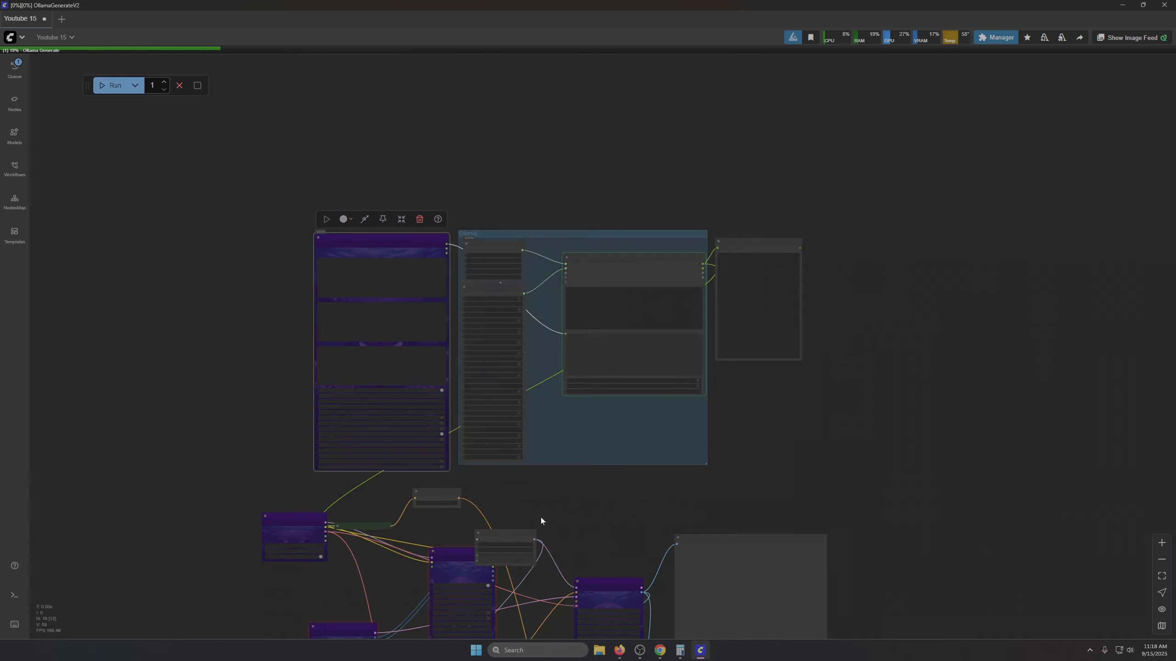
Step: Cancel the current run and shift the Kraken LoRA Loader out from under the ModelSamplingFlux node
left_click_drag(734, 542, 787, 486)
scroll(681, 489, "down", 5)
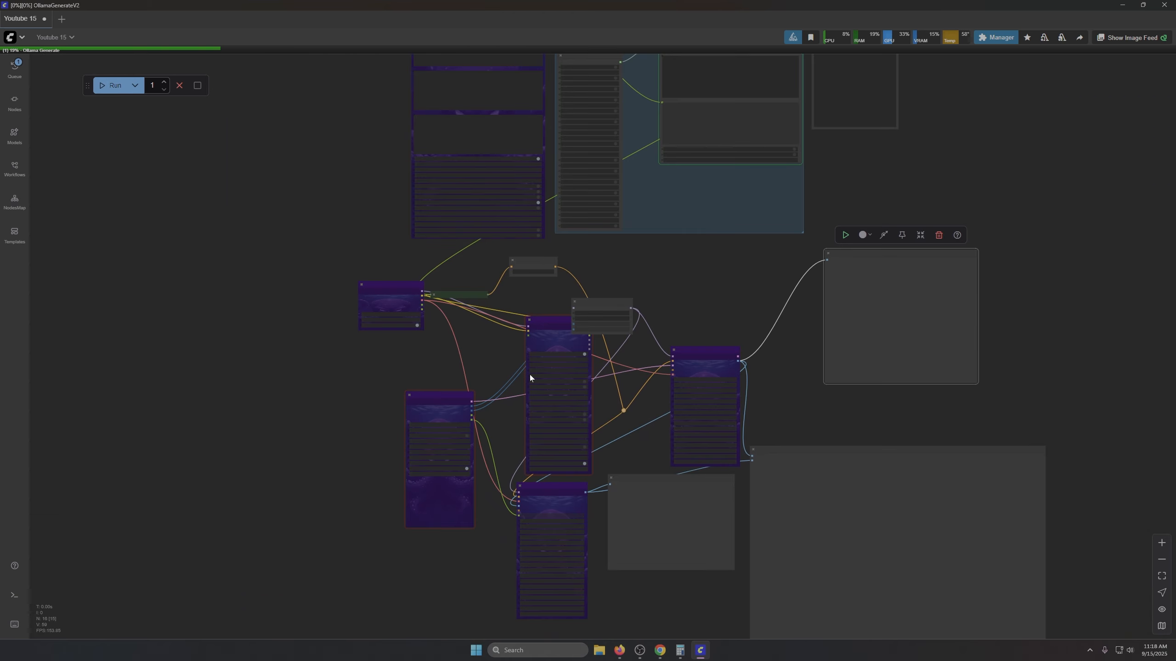
scroll(577, 349, "up", 4)
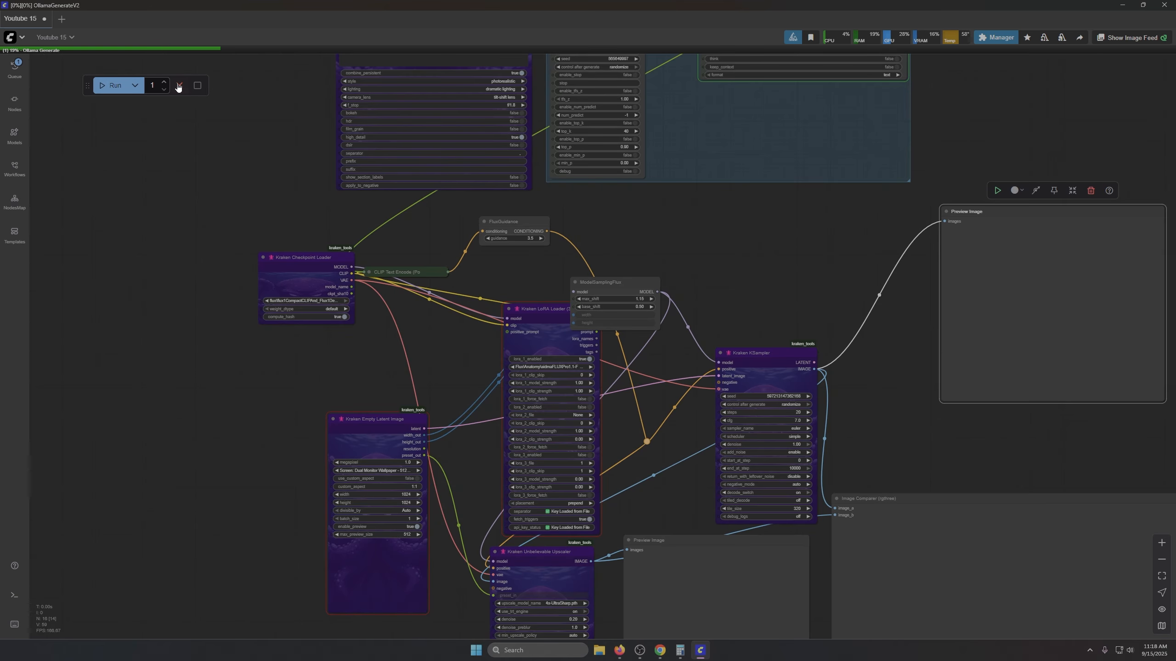
scroll(600, 410, "up", 4)
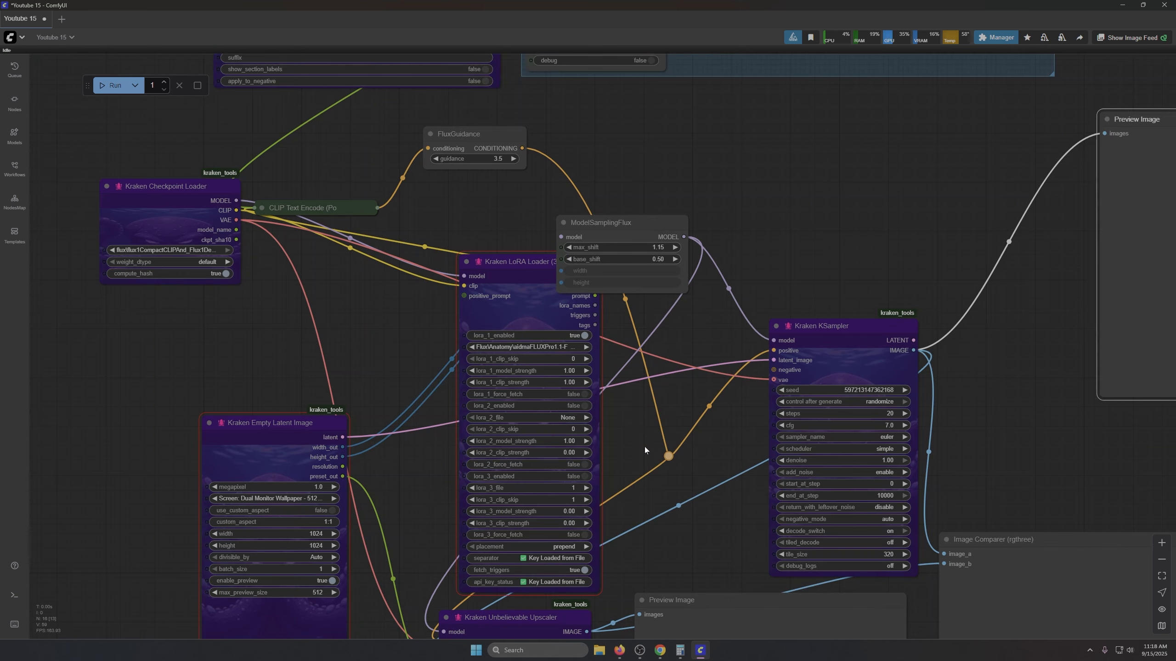
left_click_drag(487, 261, 438, 262)
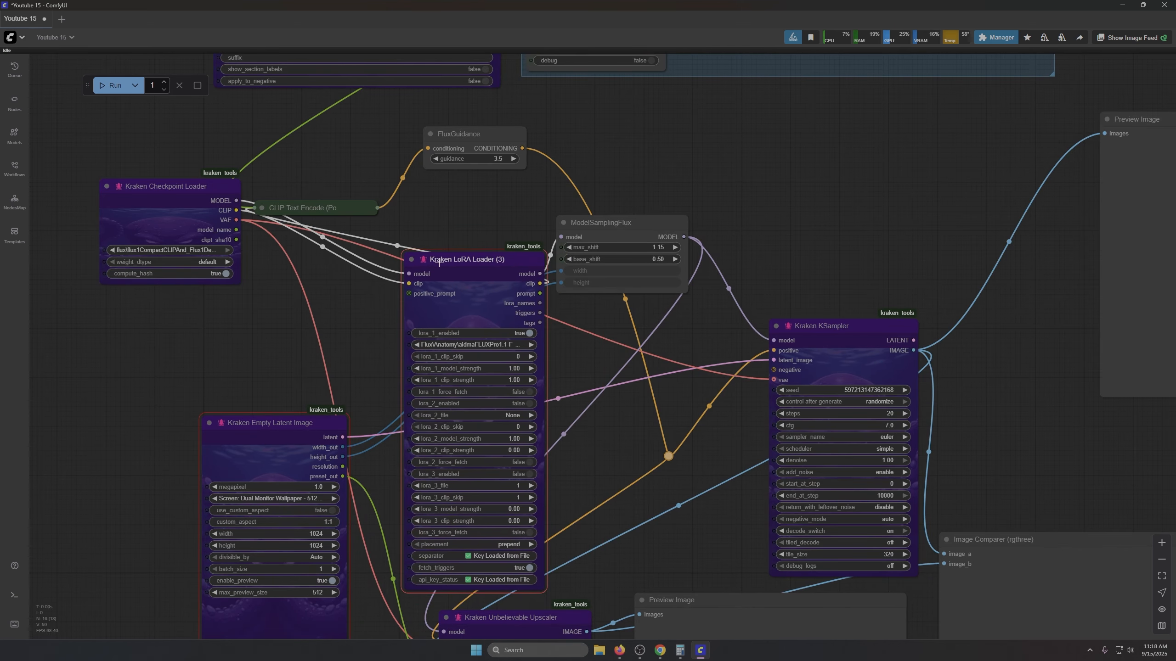
left_click_drag(361, 339, 493, 363)
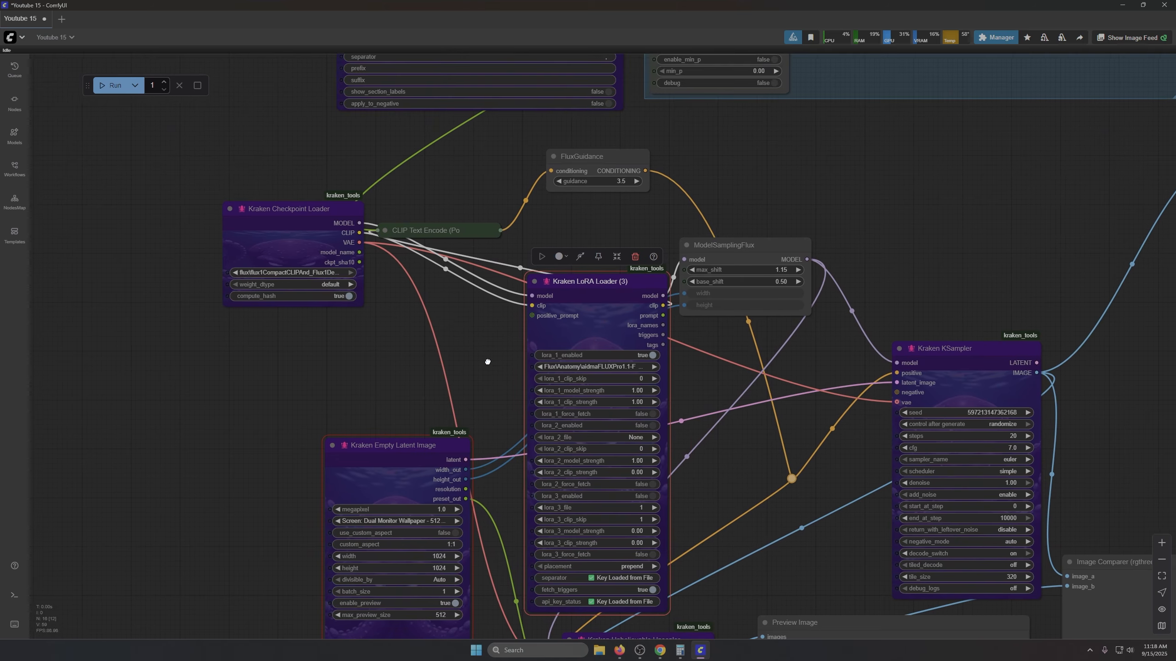
scroll(496, 362, "down", 1)
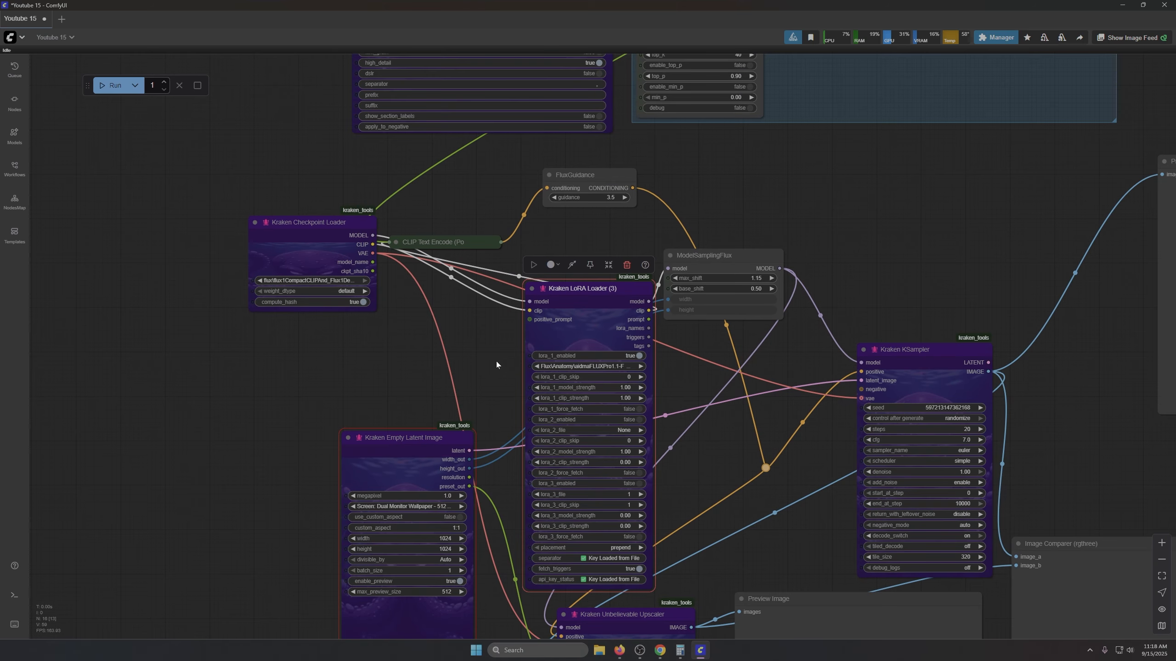
Step: Route the generated prompt through the Kraken LoRA Loader's positive_prompt into the CLIP Text Encode, and set the loader beside ModelSamplingFlux
left_click(397, 242)
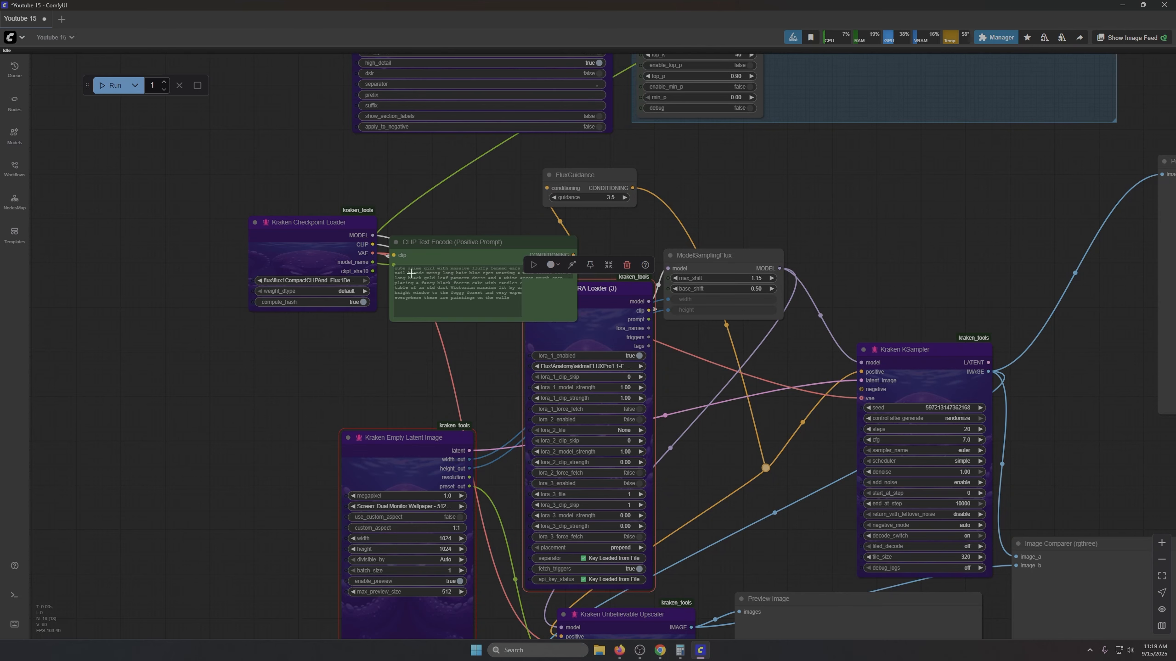
mouse_move(394, 265)
left_mouse_down()
mouse_move(369, 304)
mouse_move(391, 243)
mouse_move(394, 264)
left_mouse_up()
left_click_drag(599, 282, 672, 331)
left_click_drag(387, 269, 603, 369)
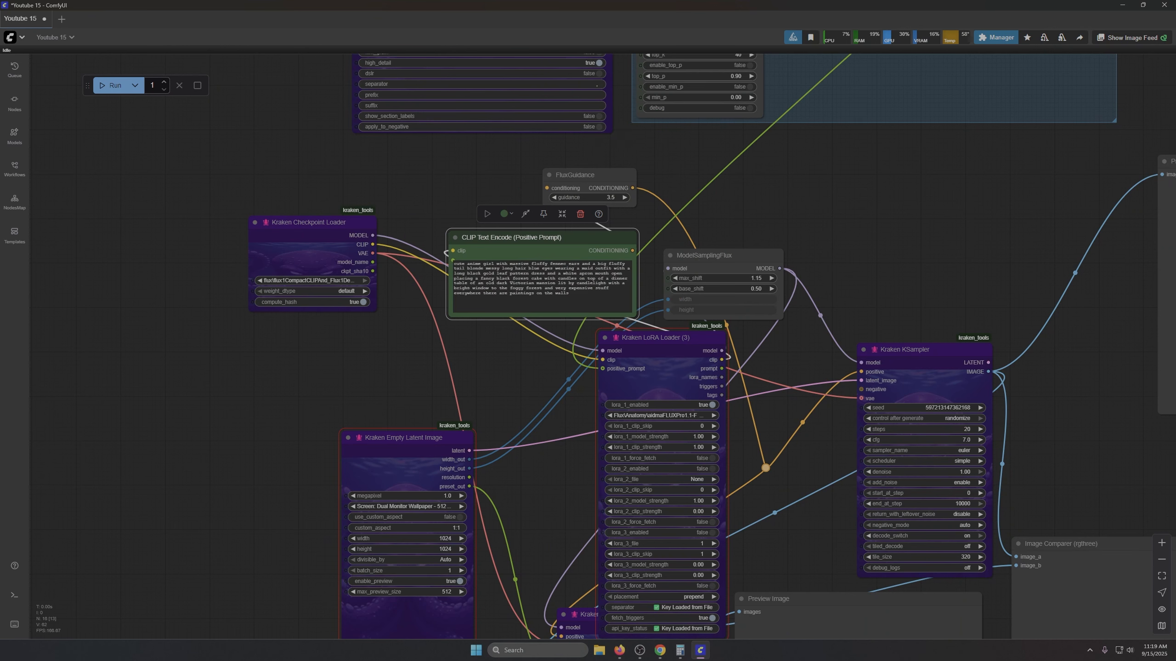
left_click_drag(722, 369, 497, 314)
left_click(455, 237)
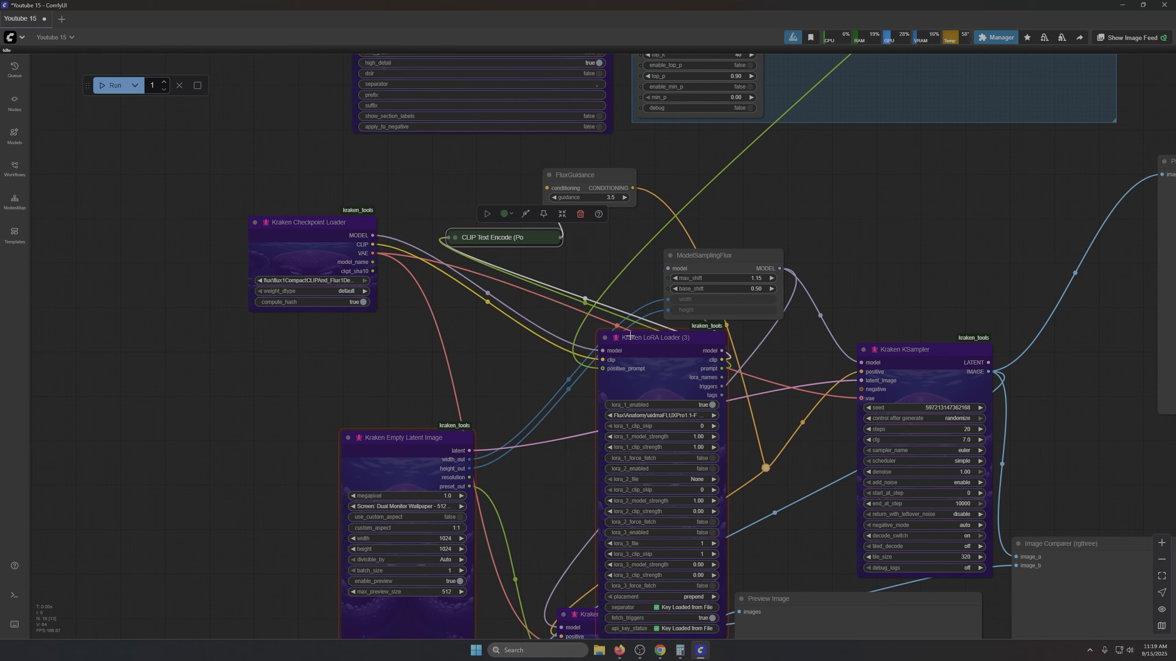
left_click_drag(631, 342, 538, 257)
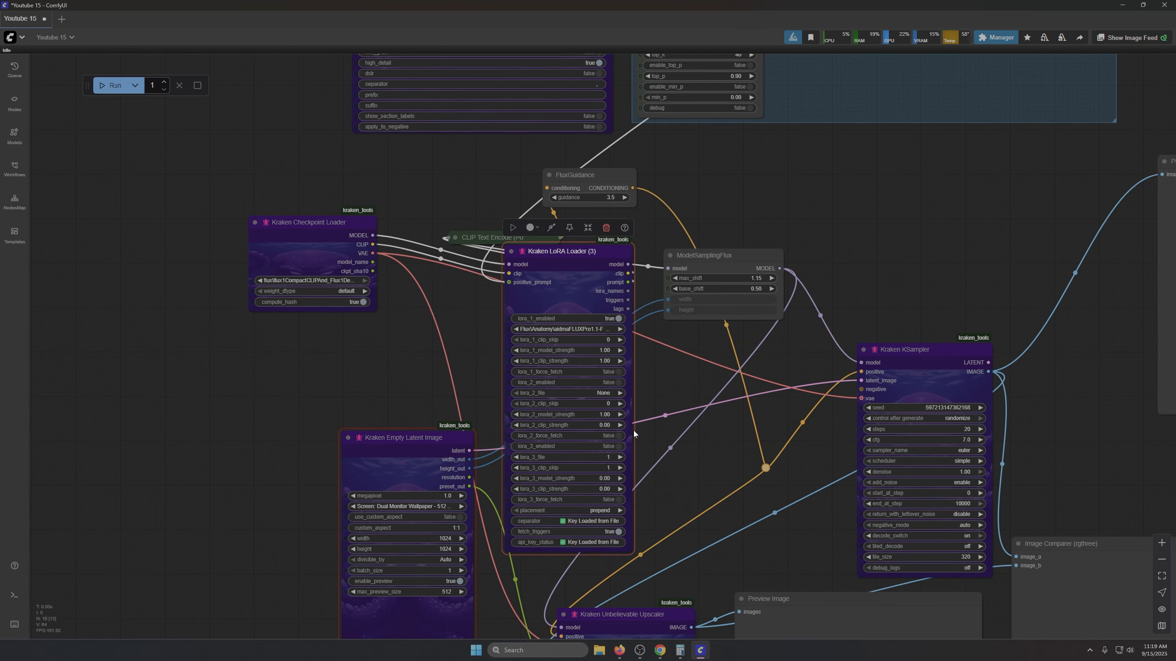
Step: Move the Kraken Empty Latent Image up beneath the Checkpoint Loader and run the workflow
scroll(625, 419, "up", 4)
scroll(626, 418, "up", 2)
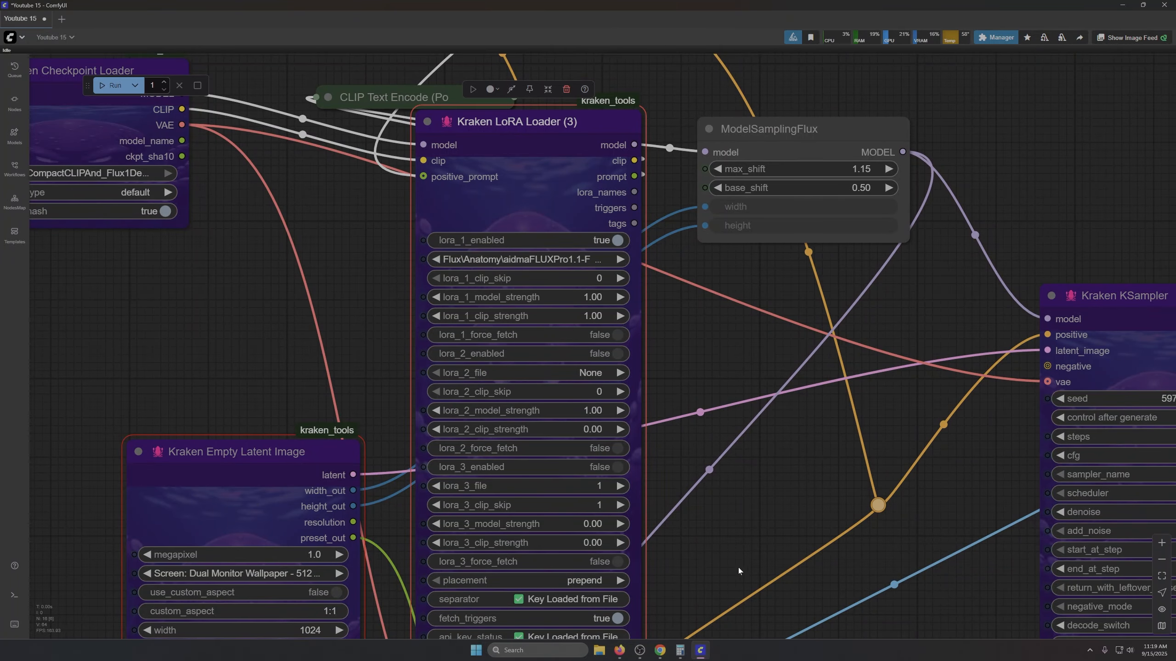
scroll(197, 390, "down", 2)
left_click_drag(217, 422, 182, 259)
left_click(111, 85)
scroll(692, 437, "down", 3)
scroll(693, 441, "down", 2)
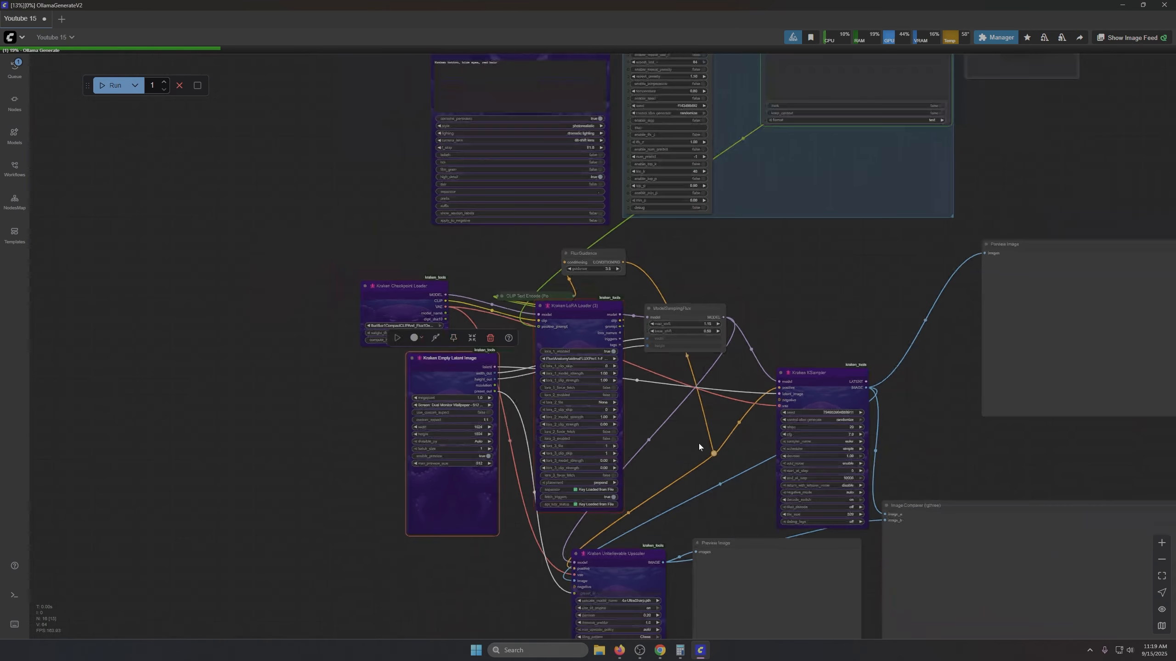
Step: Shift the Kraken Empty Latent Image farther away from the Kraken LoRA Loader
scroll(447, 531, "up", 7)
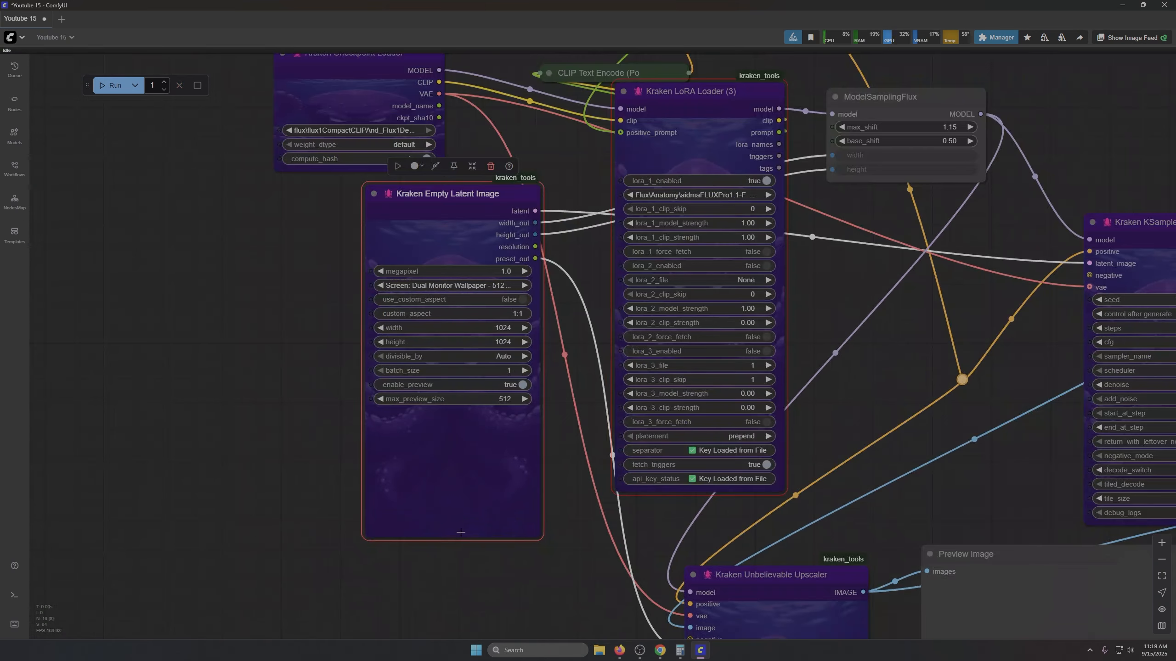
left_click_drag(879, 420, 979, 476)
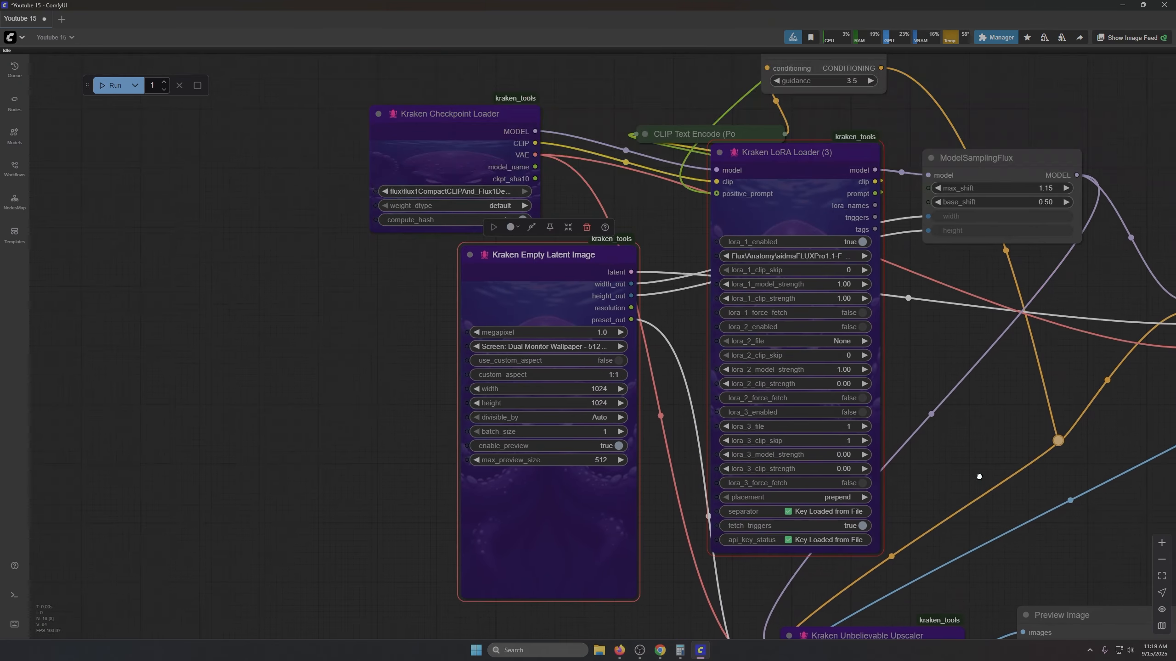
left_click_drag(540, 269, 494, 274)
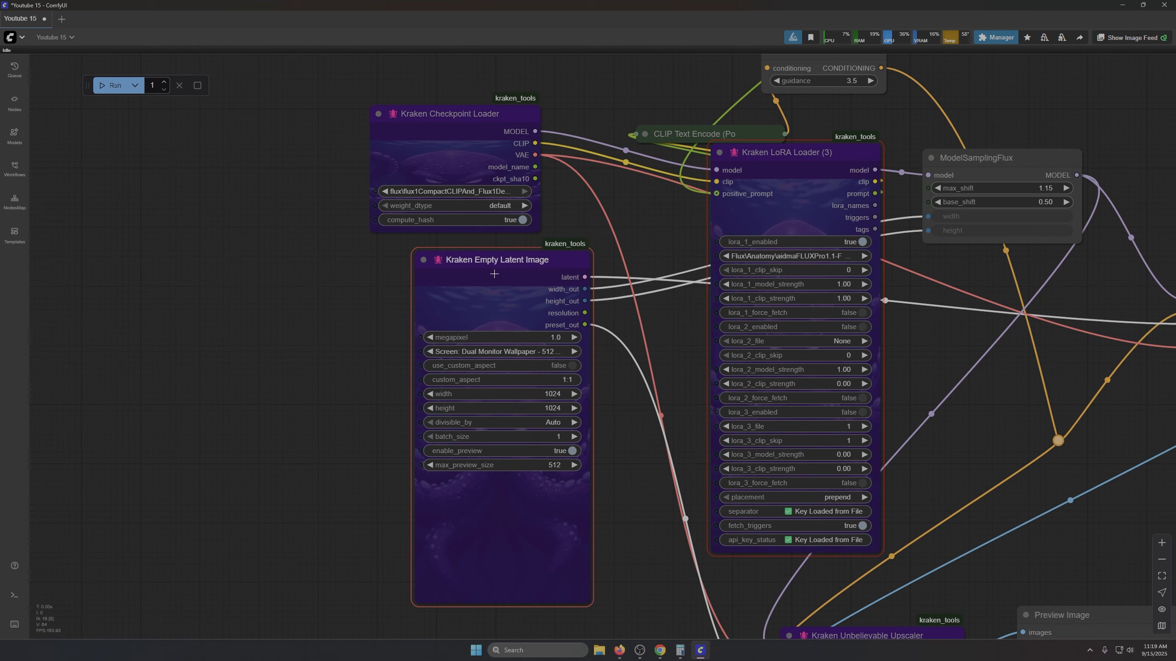
Step: Reload the interface and run the workflow again
left_click(257, 256)
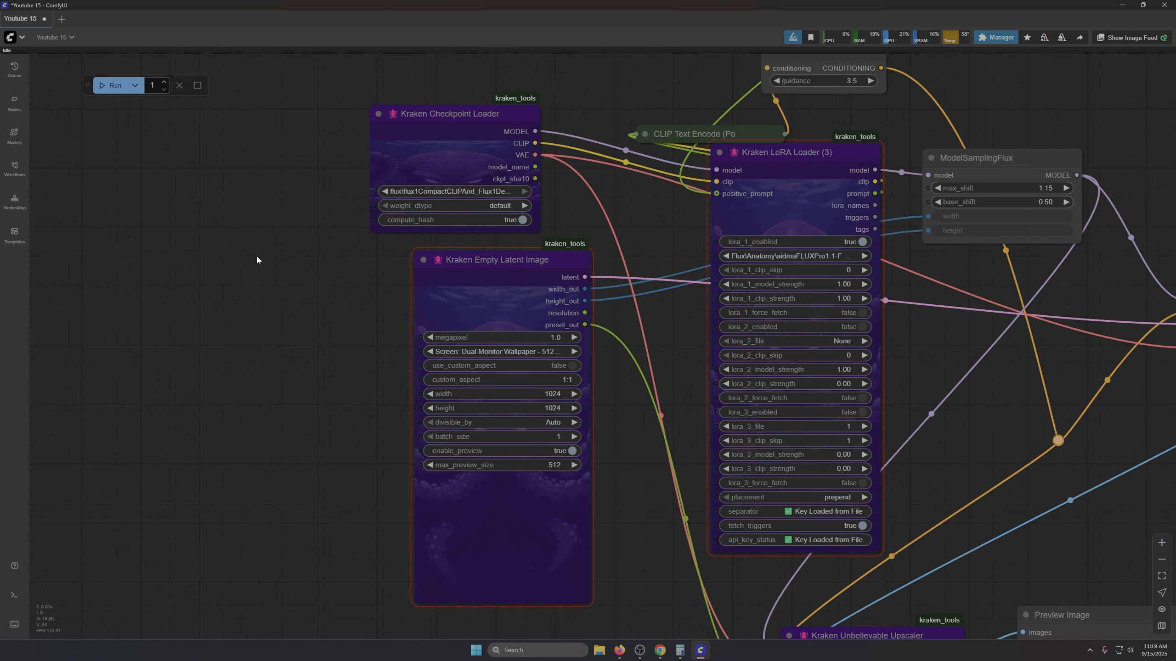
key("Delete")
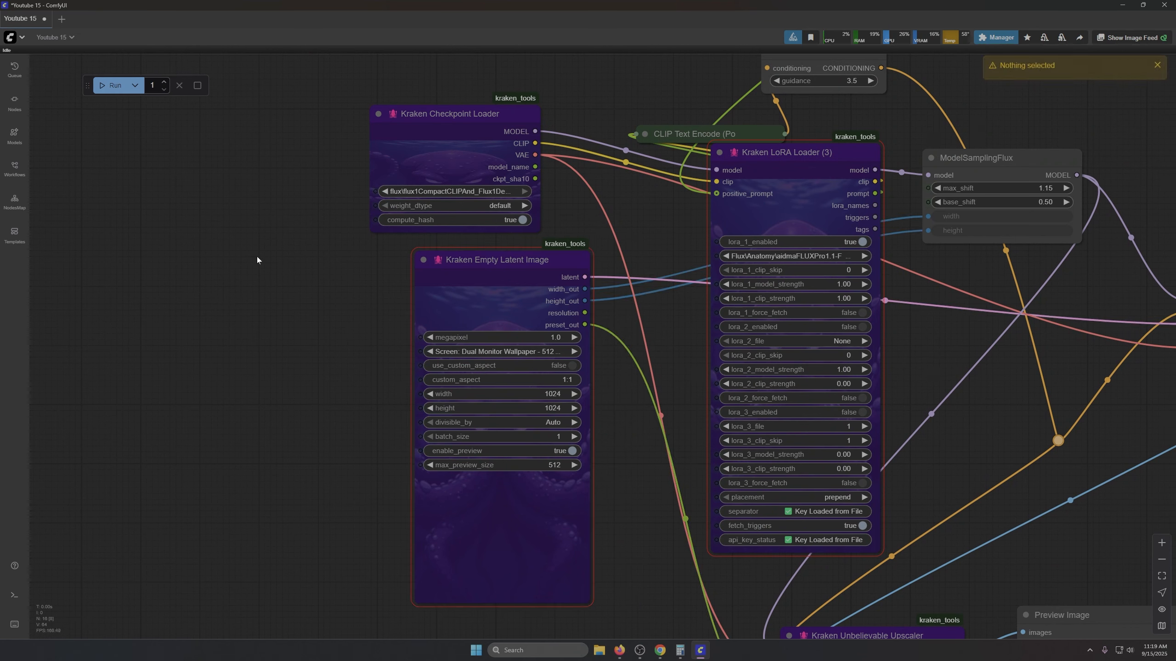
key("ctrl+r")
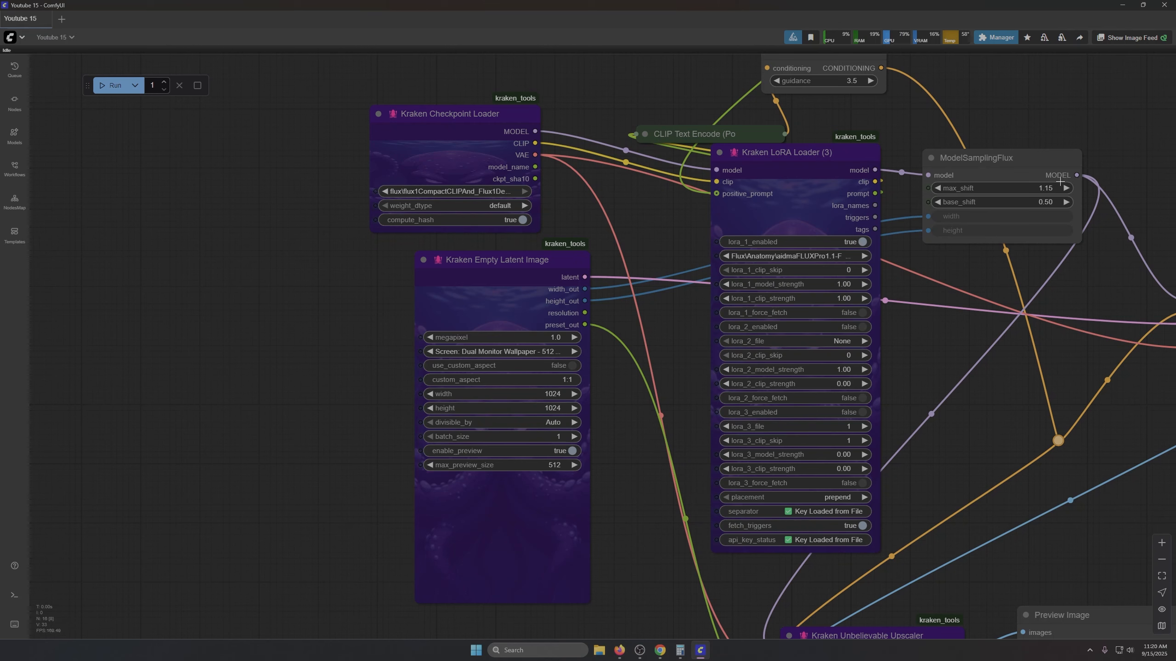
left_click(103, 87)
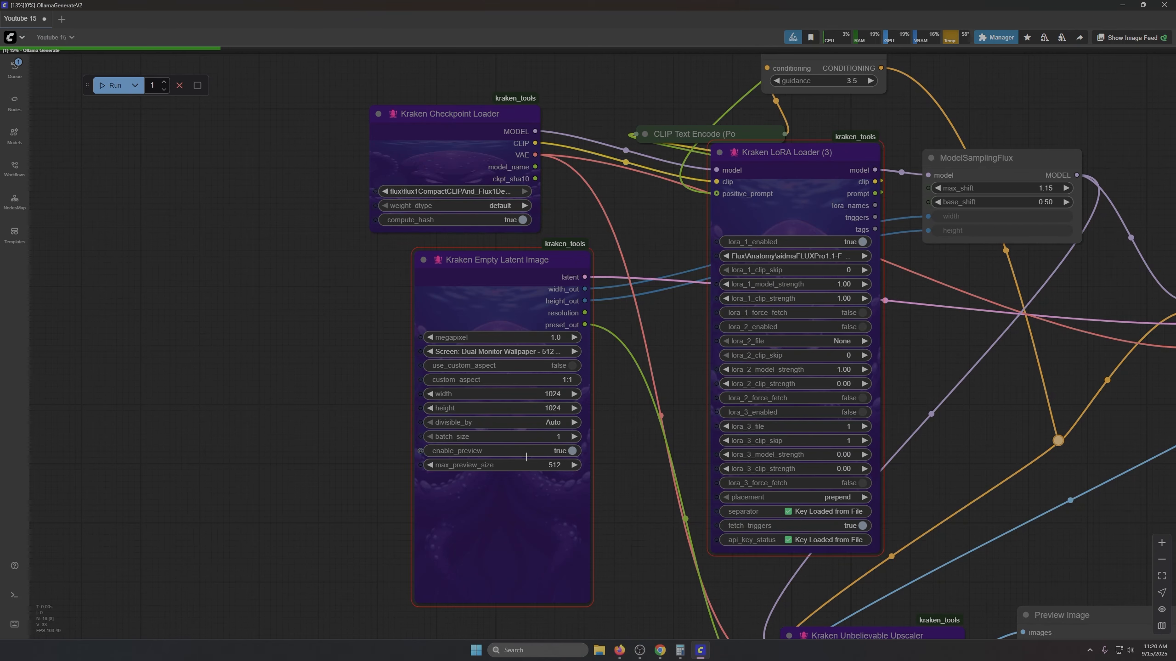
Step: Check the available presets of the Kraken Empty Latent Image, then close ComfyUI
left_click_drag(634, 506, 634, 495)
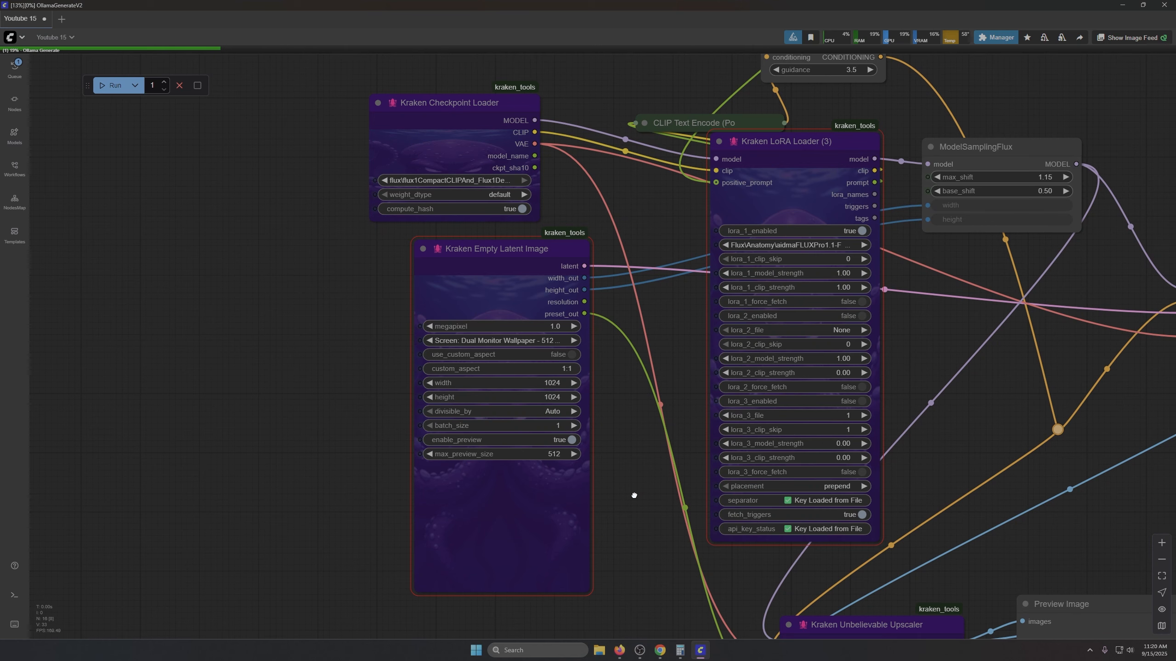
left_click(422, 341)
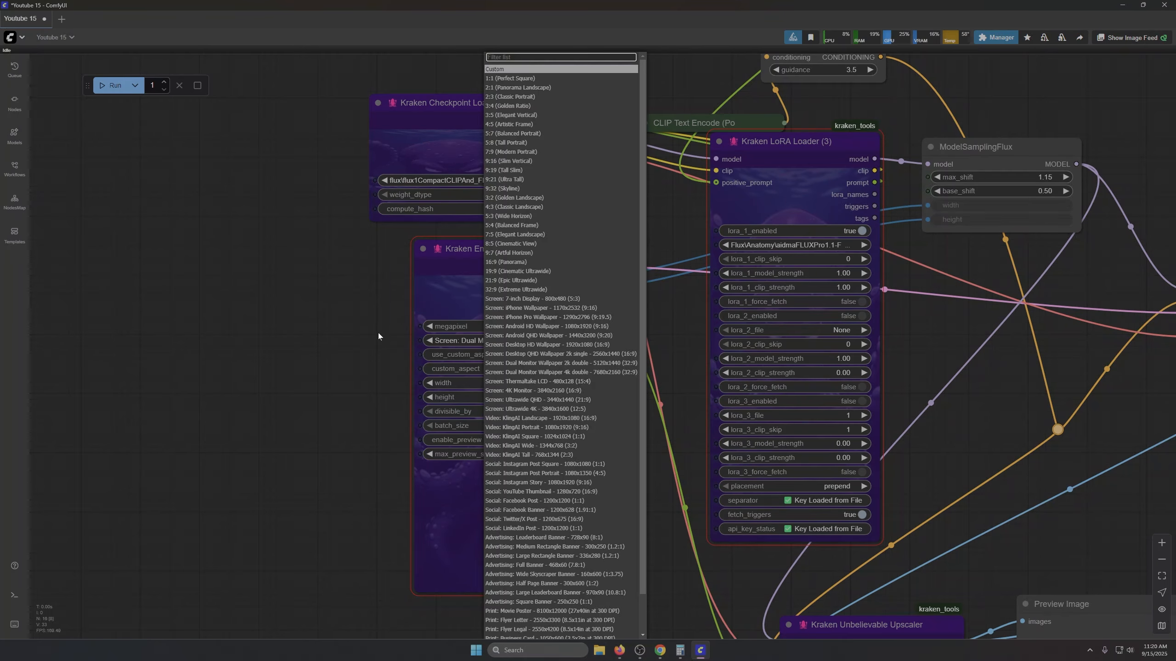
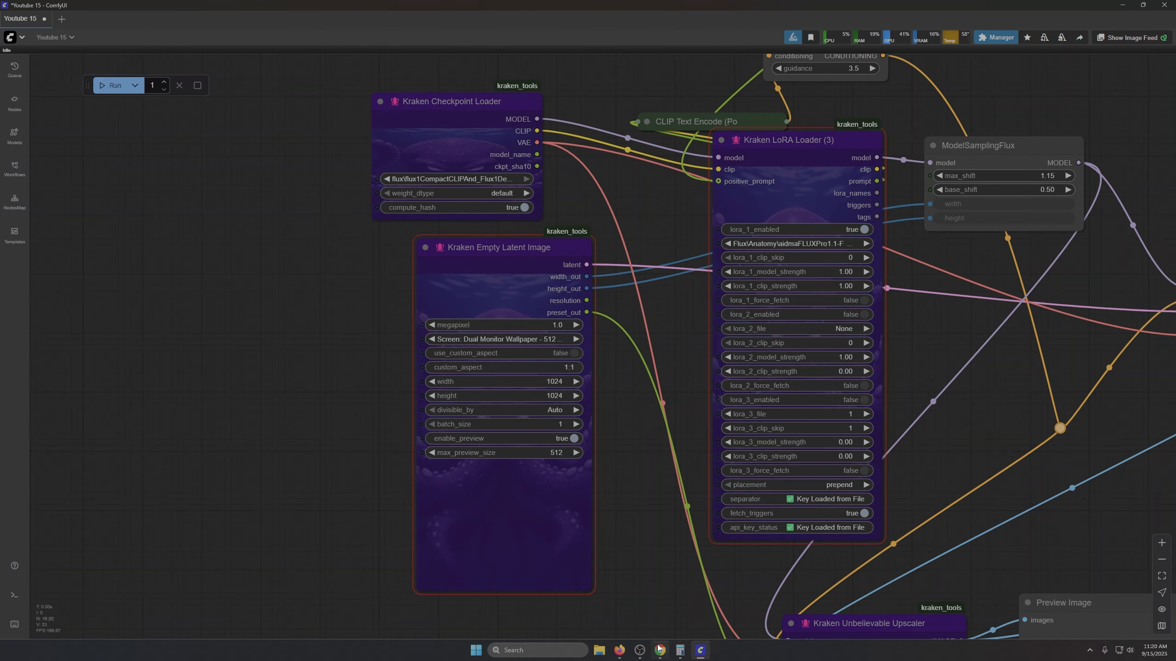
left_click(567, 639)
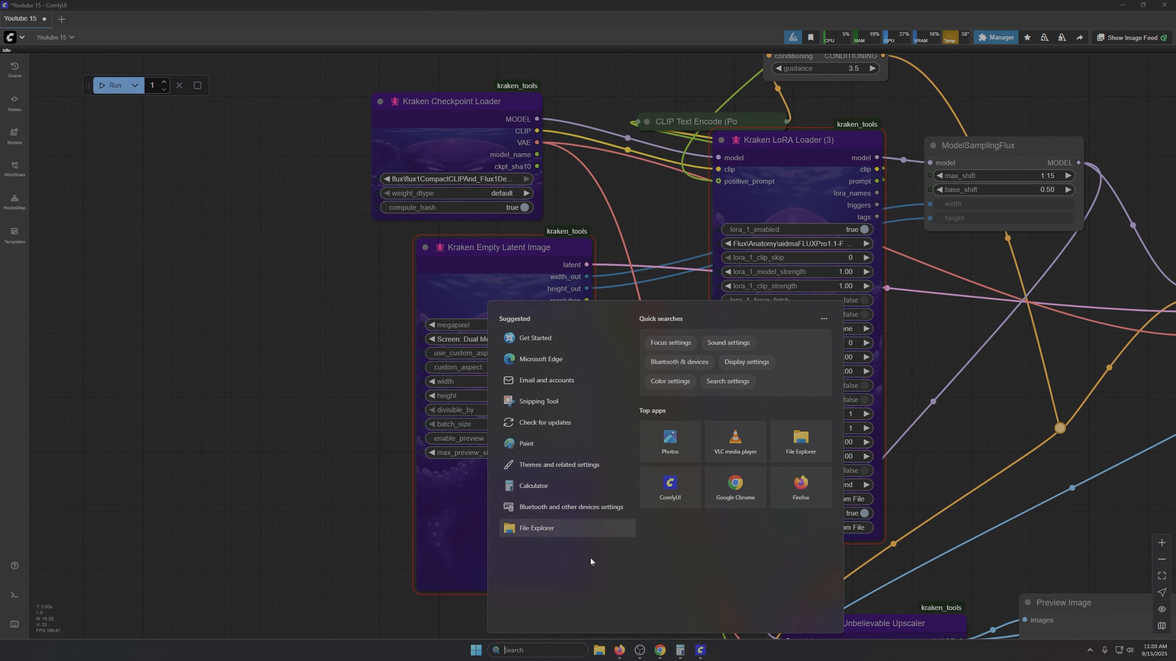
left_click(1160, 6)
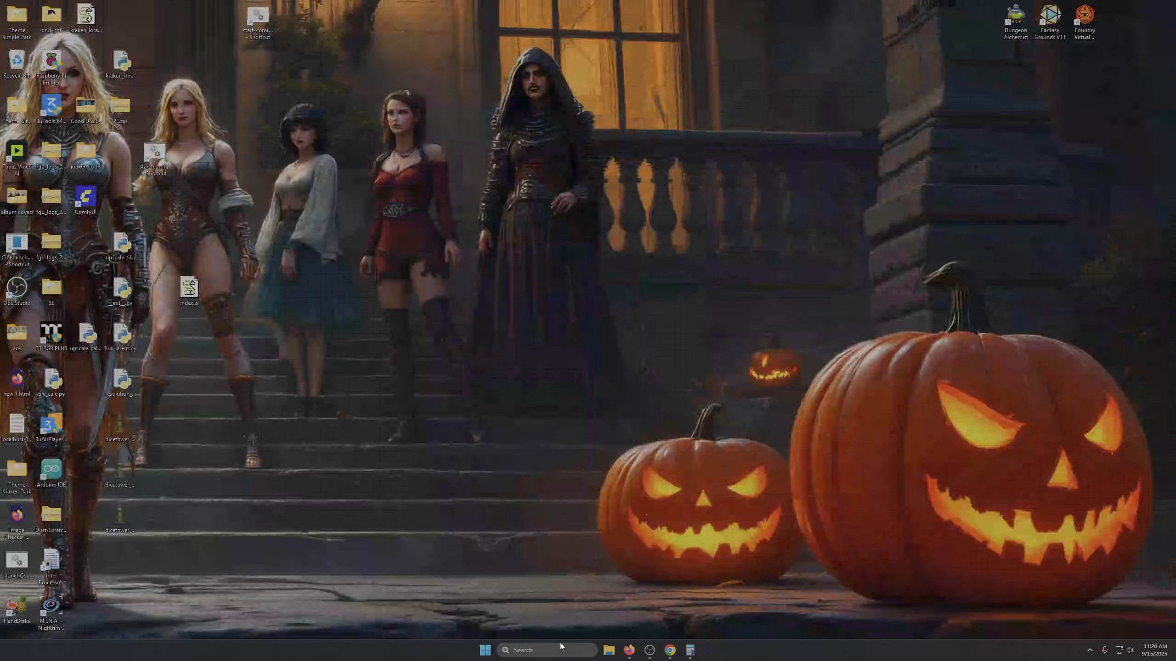
Step: Launch Notepad++ and bring up kraken_empty_latent.py
left_click(521, 651)
type("notepad++")
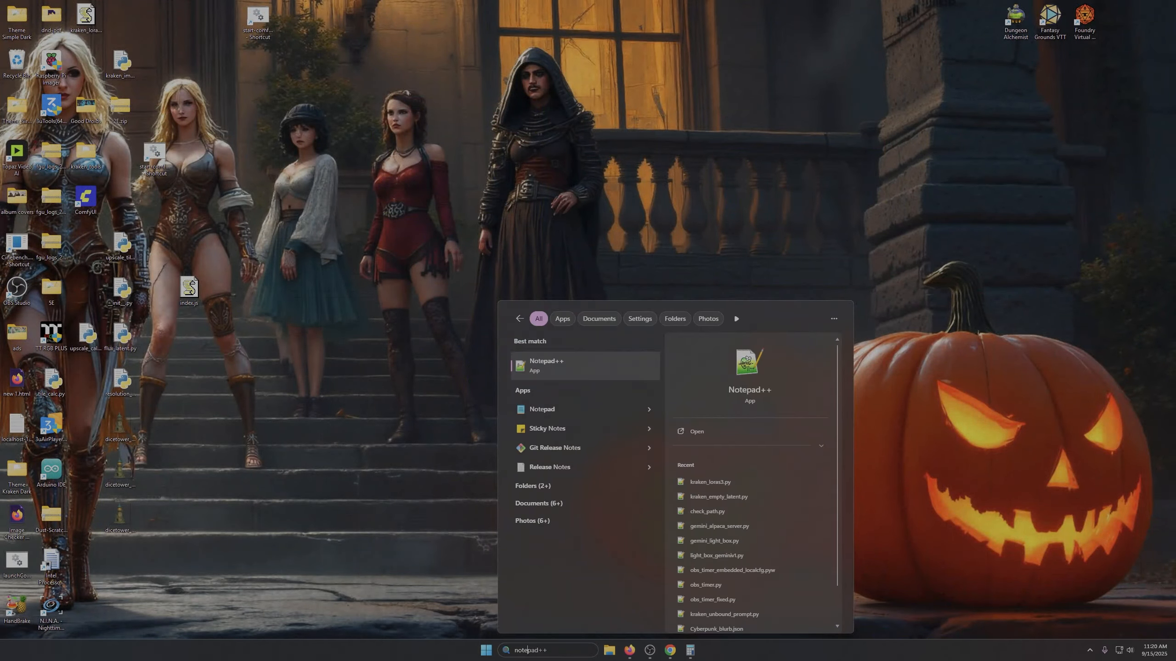
key("Return")
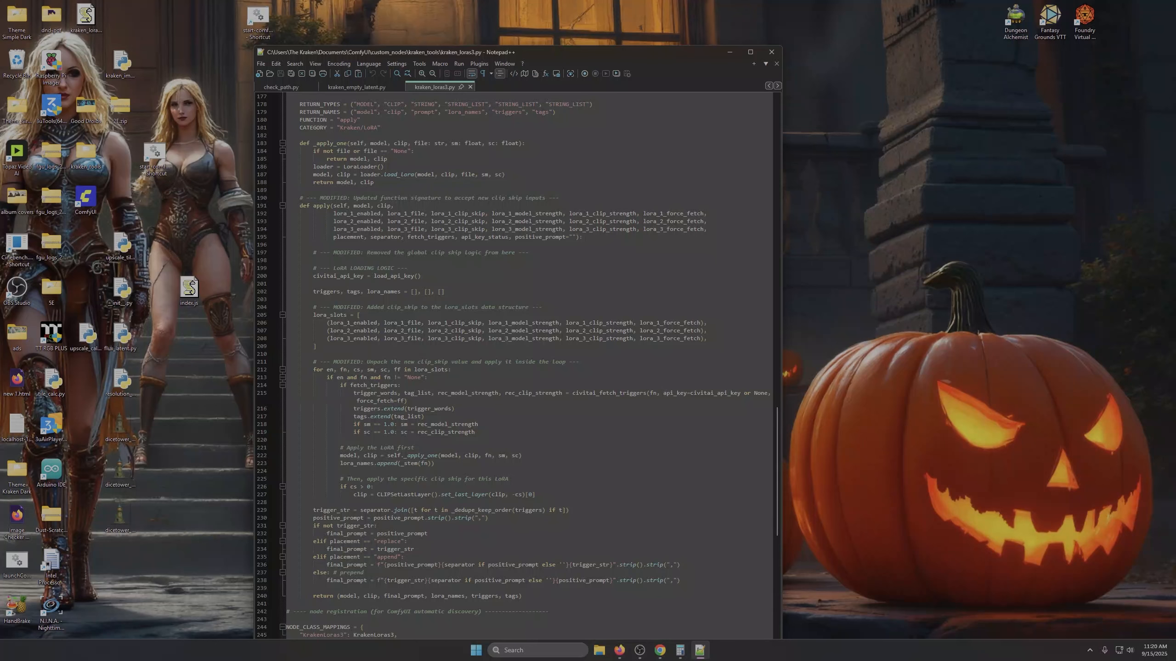
left_click(348, 87)
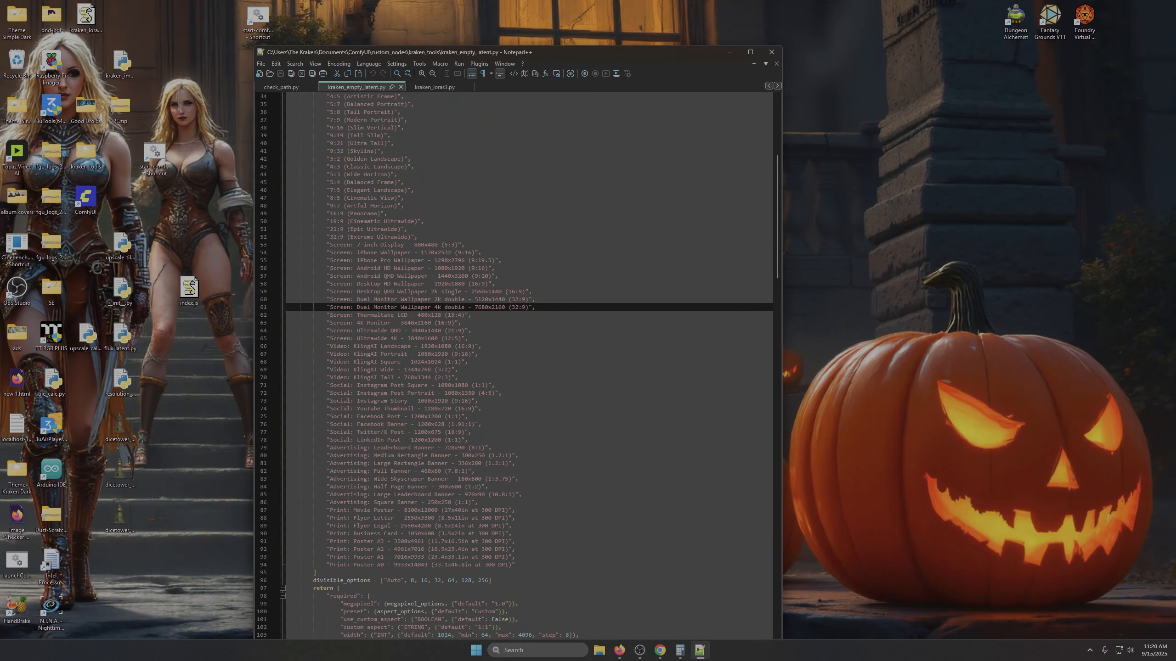
Step: Remove "2k" from the names of the Desktop QHD Wallpaper and 5120x1440 Dual Monitor Wallpaper presets
scroll(528, 366, "up", 4)
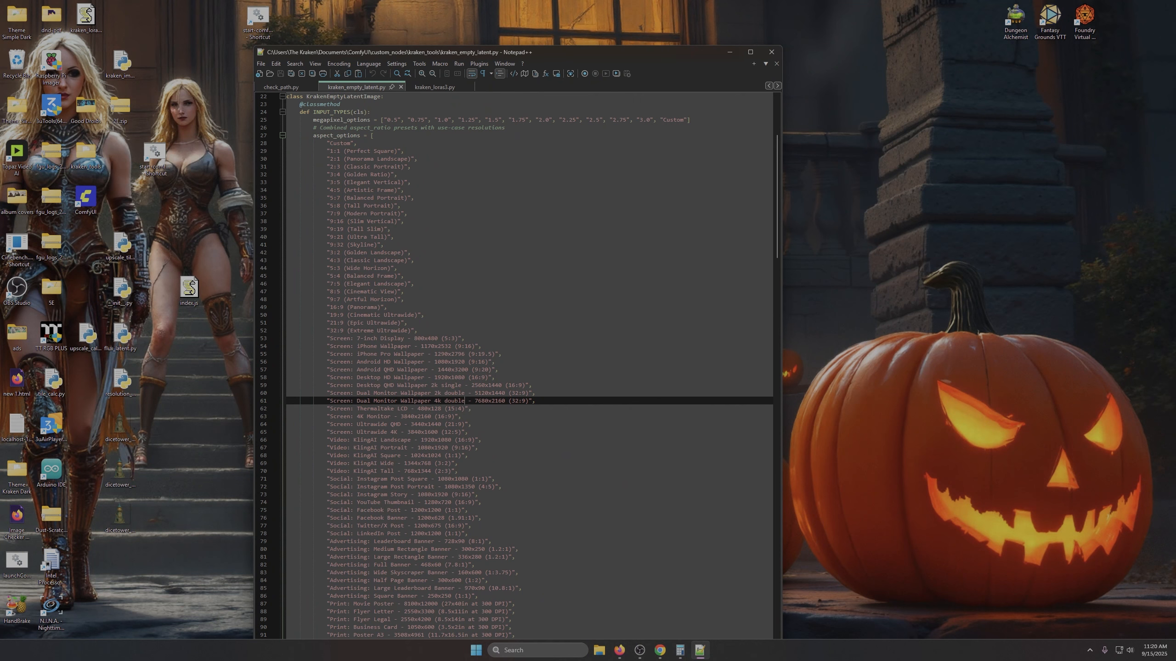
left_click_drag(431, 385, 438, 386)
key("Delete")
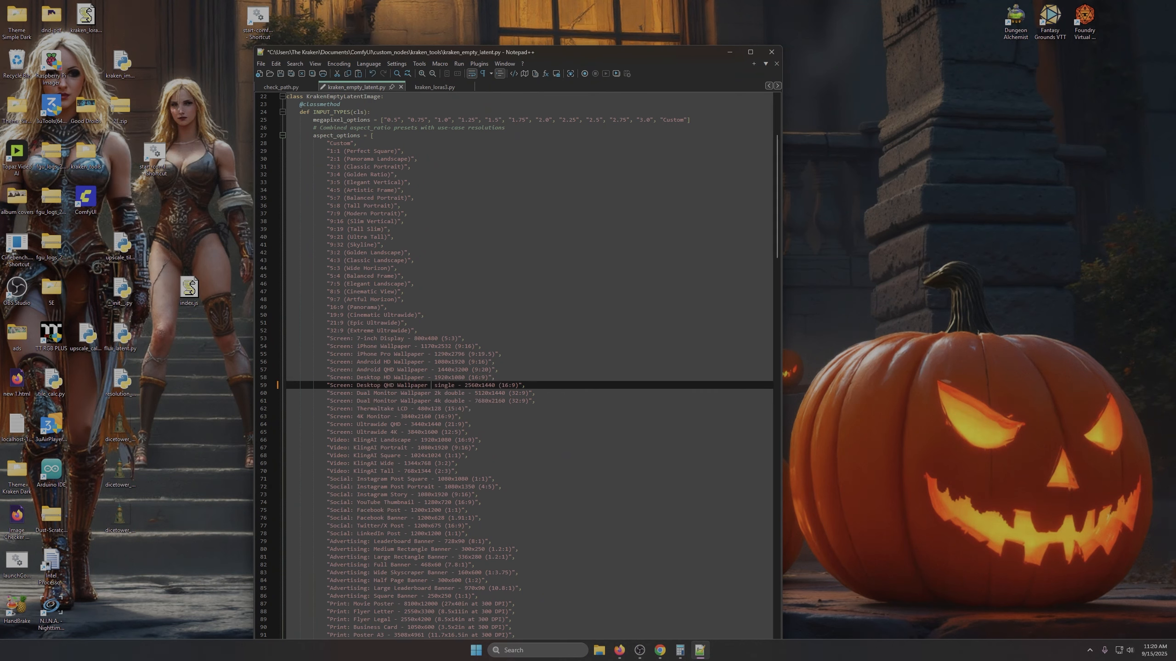
key("Delete")
left_click_drag(434, 393, 437, 393)
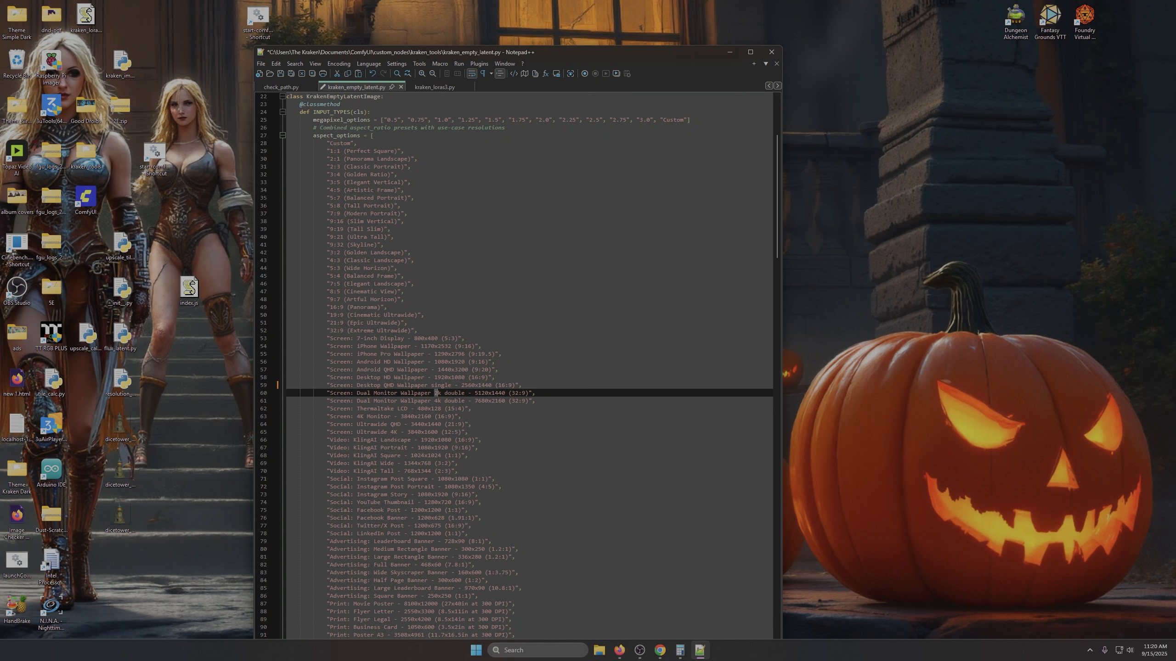
key("Delete")
key("Delete")
Step: Remove "4k" from the name of the 7680x2160 Dual Monitor Wallpaper preset and save the file
double_click(437, 401)
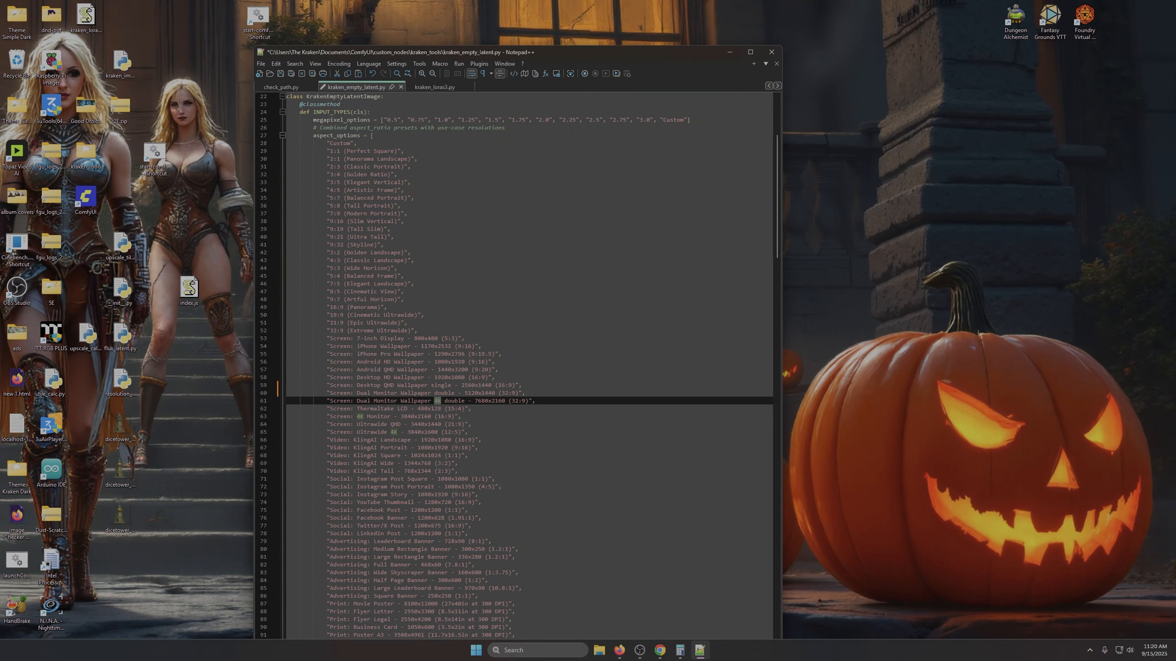
key("Delete")
key("Delete")
key("ctrl+s")
Step: Return to ComfyUI, delete the Kraken LoRA Loader from the graph and run the workflow again
key("alt+Tab")
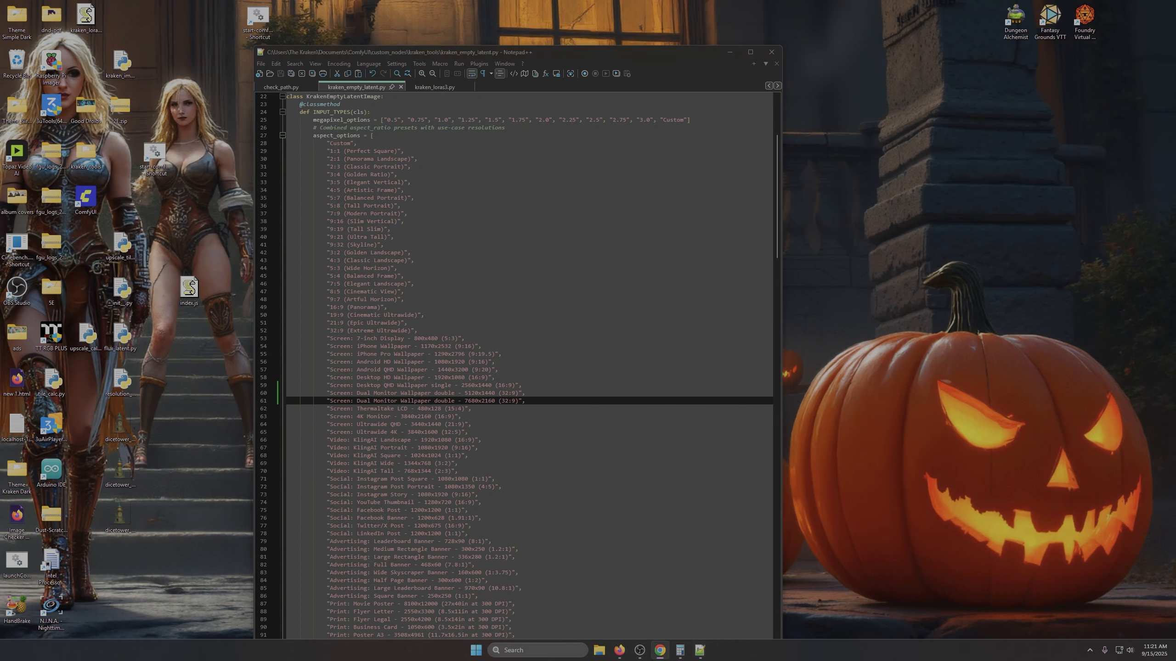
left_click(430, 86)
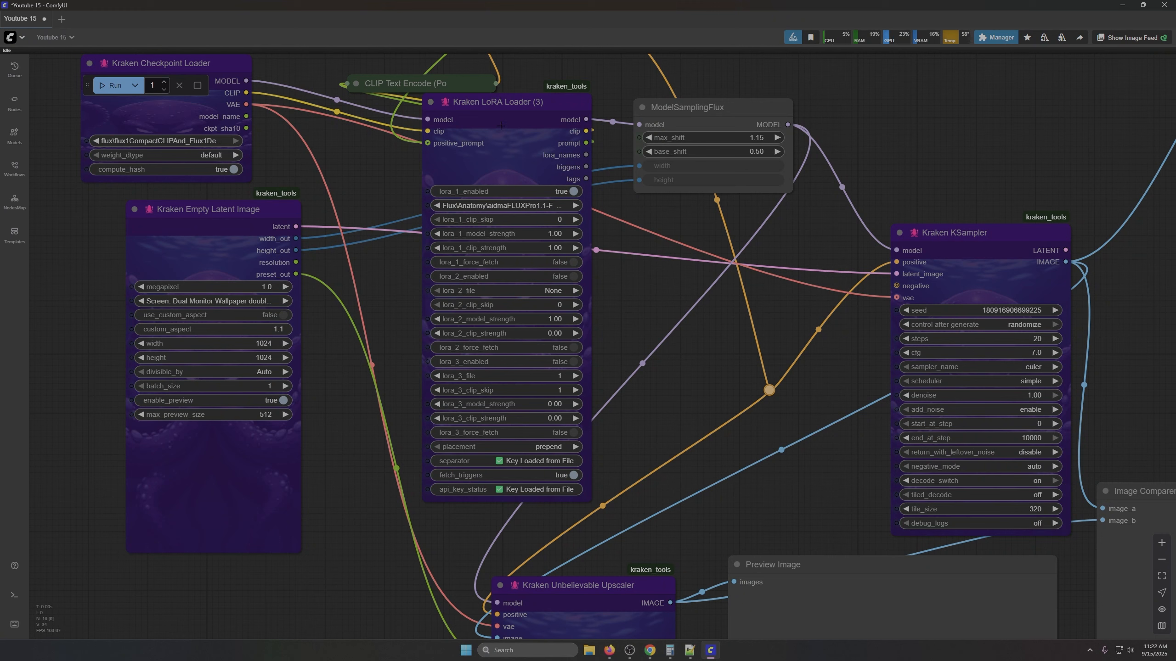
left_click(498, 104)
key("Delete")
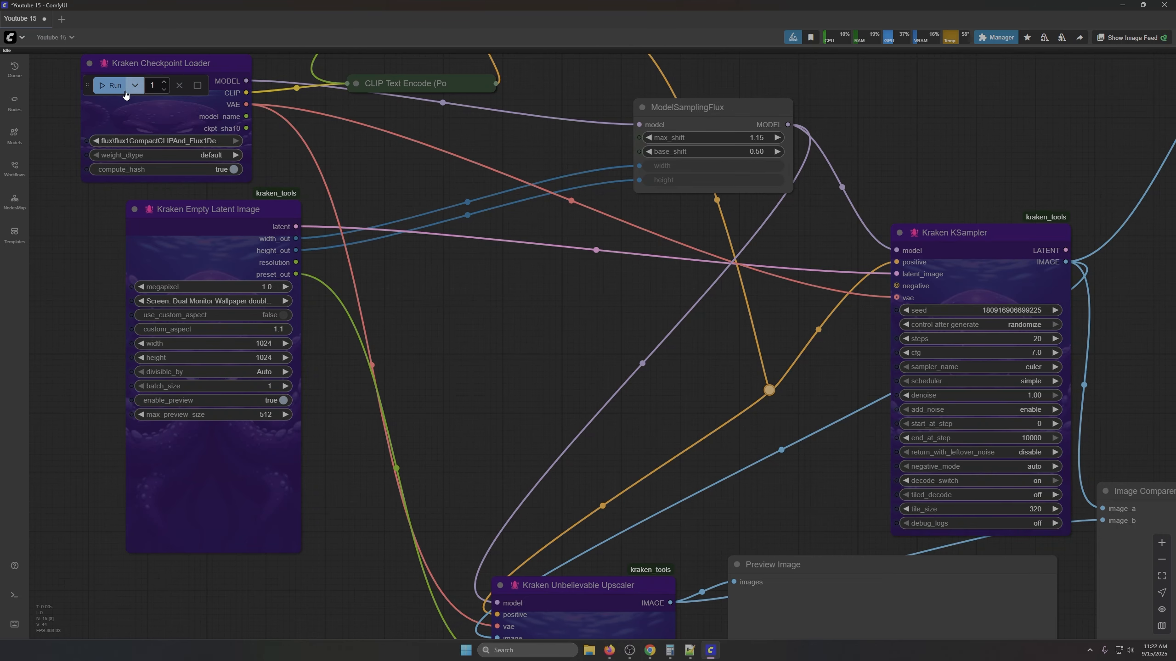
left_click(111, 87)
scroll(477, 385, "down", 5)
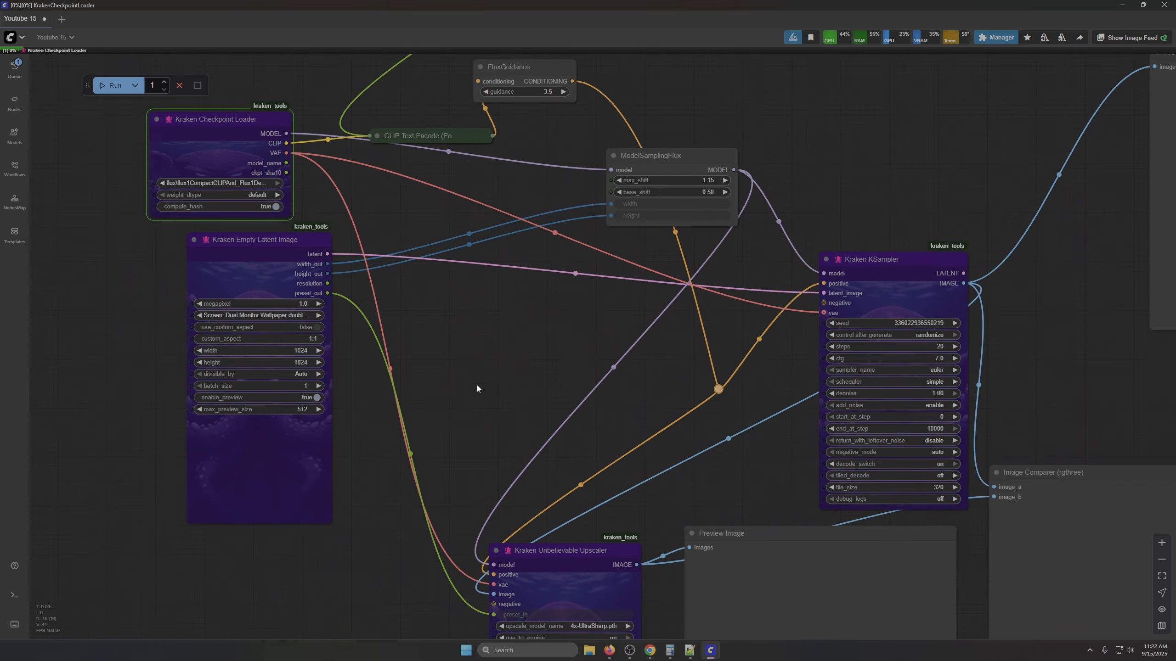
Step: Cancel the workflow run in progress
scroll(477, 388, "down", 3)
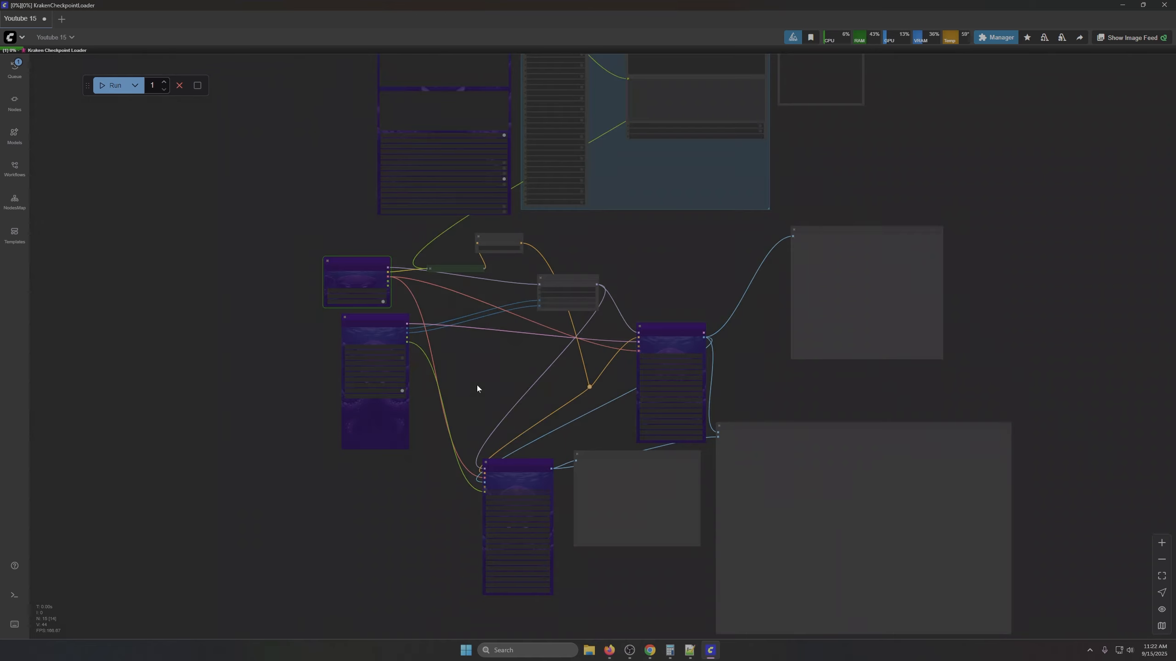
scroll(477, 388, "up", 5)
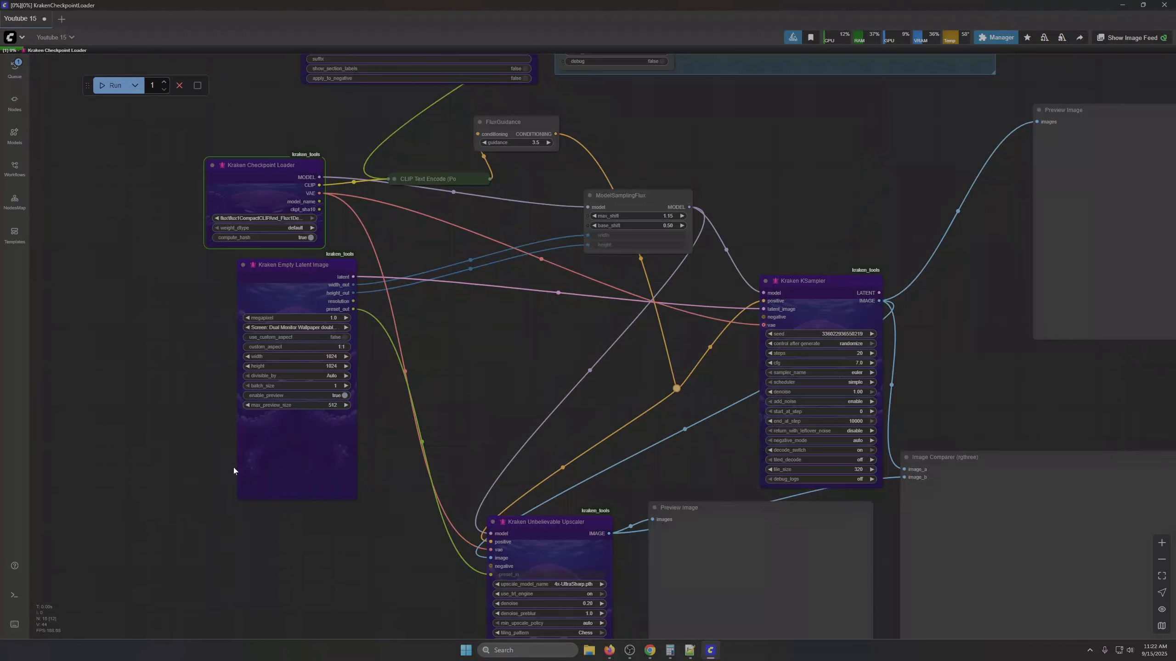
left_click(180, 86)
Step: Switch to File Explorer and open the kraken_tools folder under Documents, ComfyUI, custom_nodes
left_click(588, 651)
left_click(233, 209)
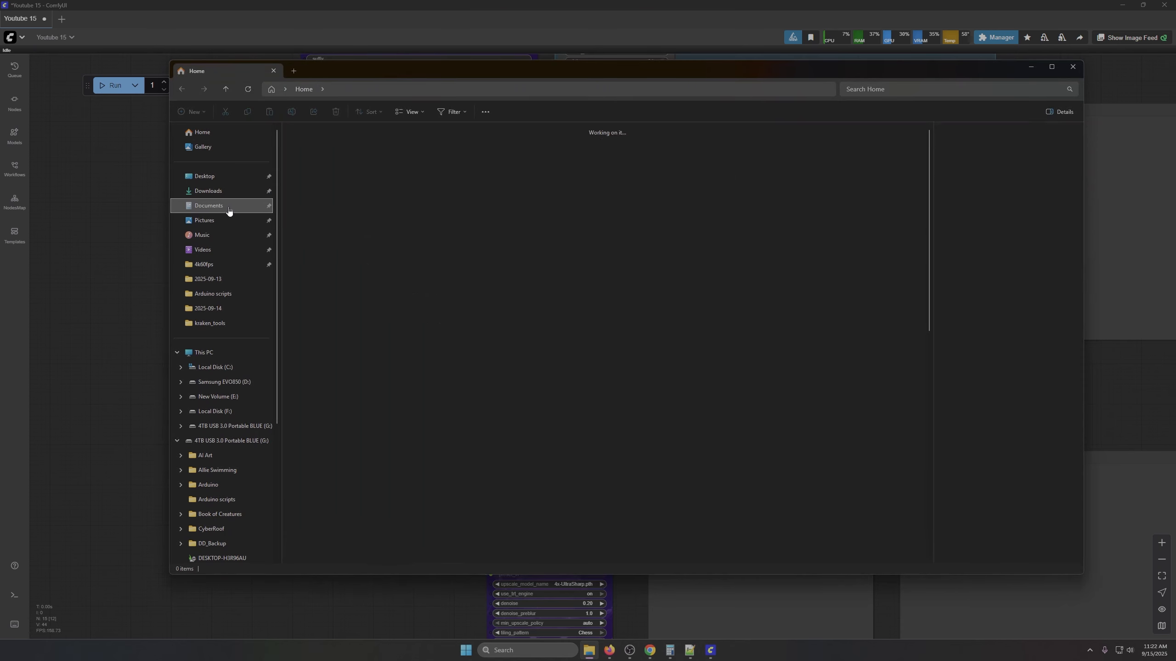
double_click(701, 148)
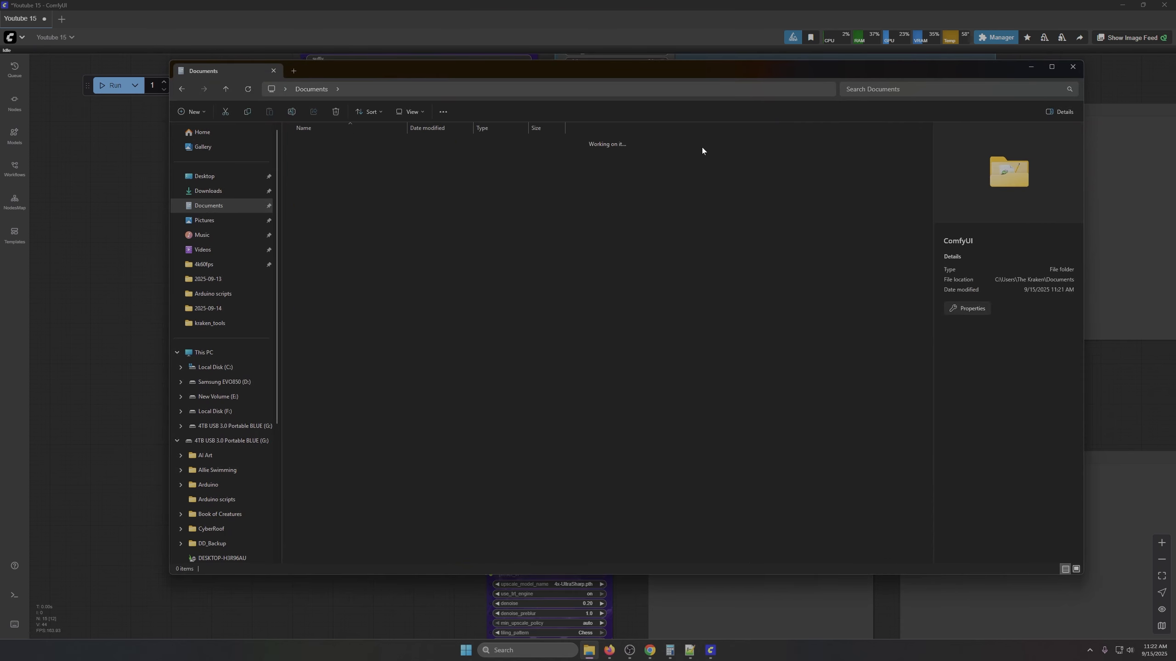
double_click(316, 160)
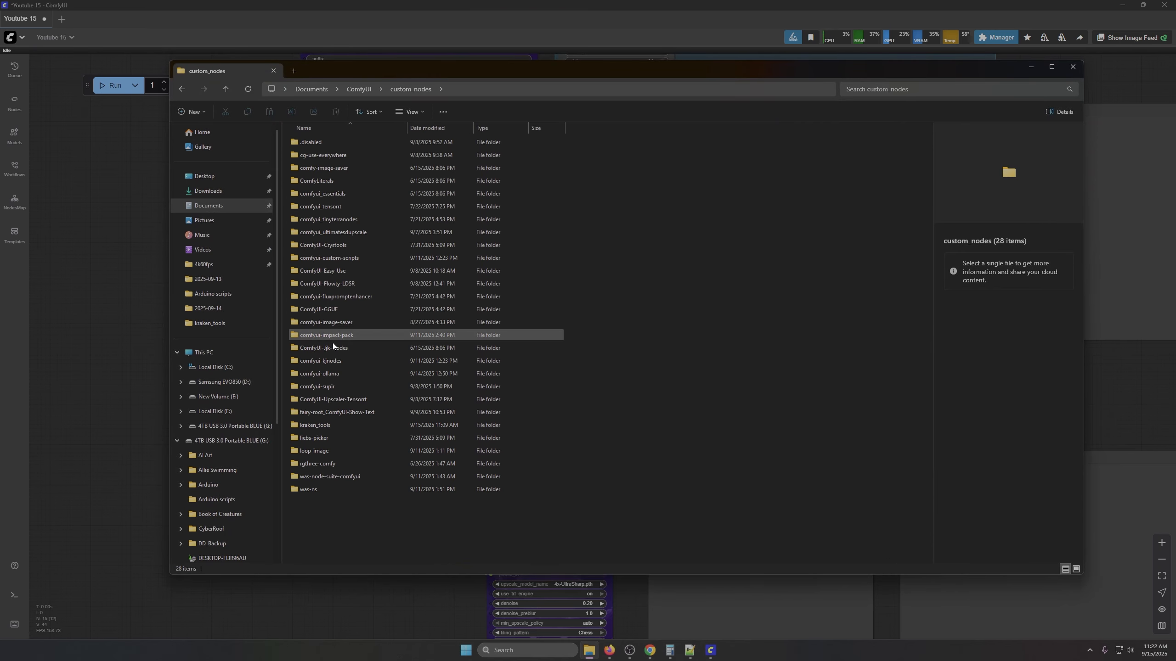
double_click(316, 426)
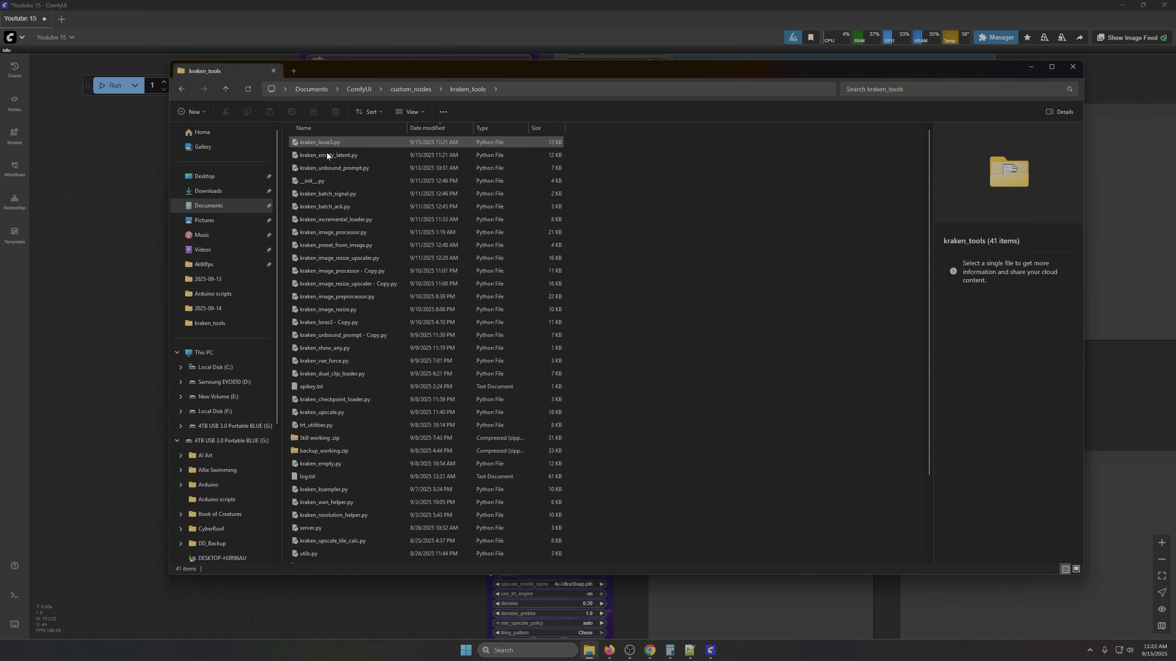
Step: Delete all files inside the __pycache__ folder of kraken_tools and close File Explorer
scroll(348, 514, "down", 1)
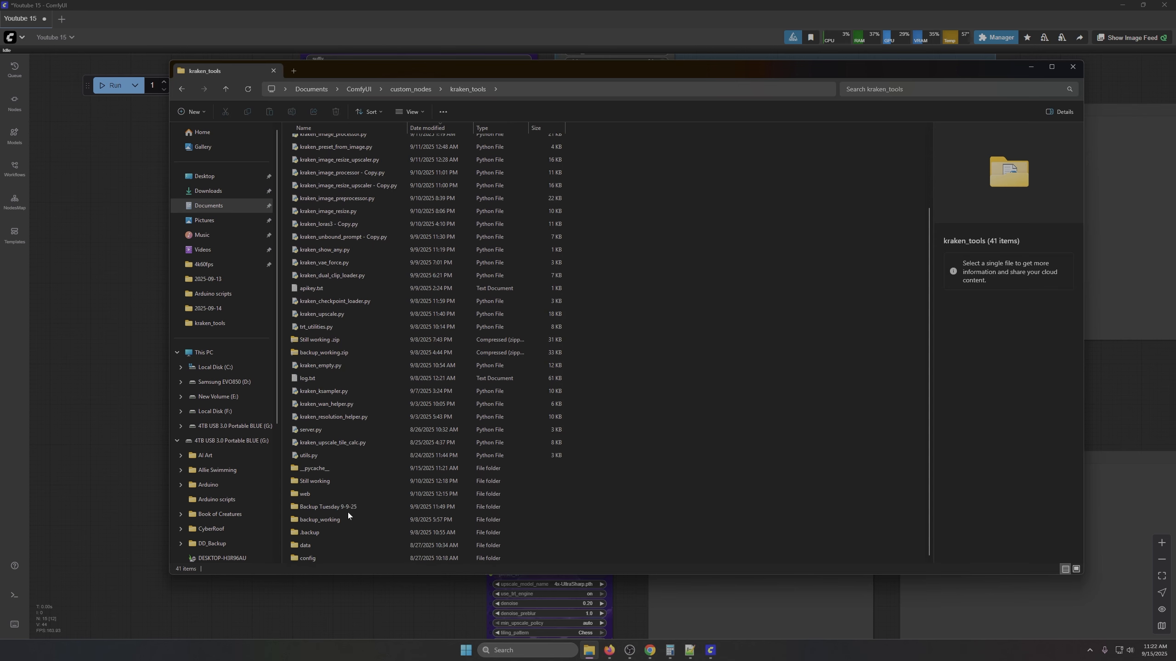
double_click(323, 469)
left_click_drag(331, 421, 413, 142)
key("Delete")
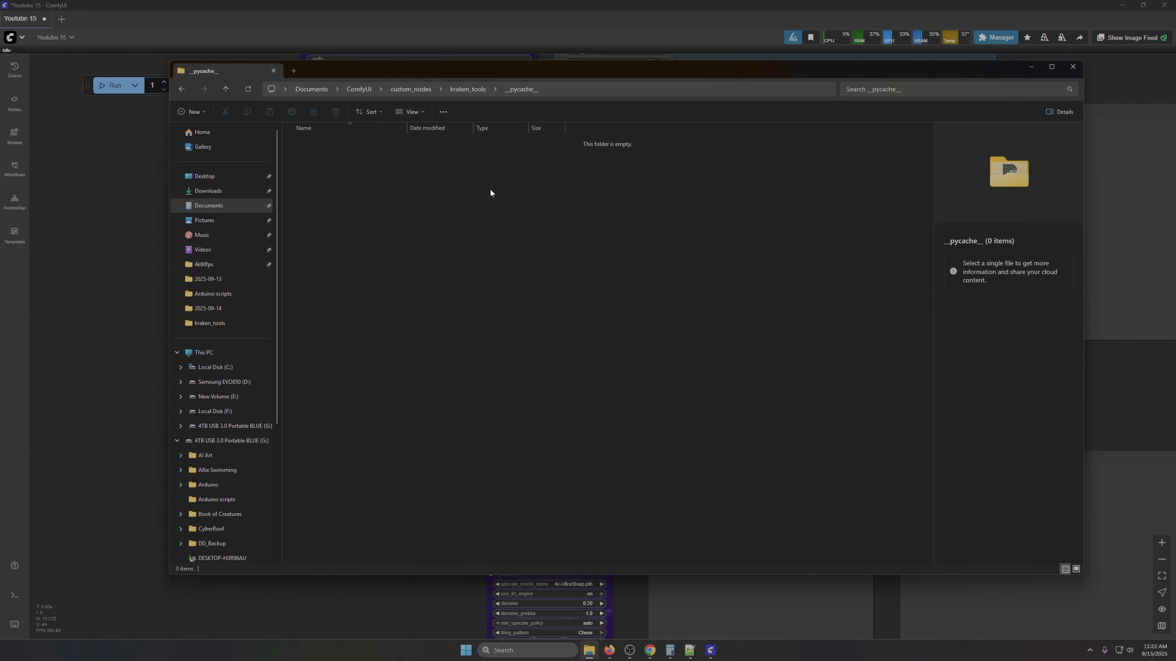
left_click(1073, 67)
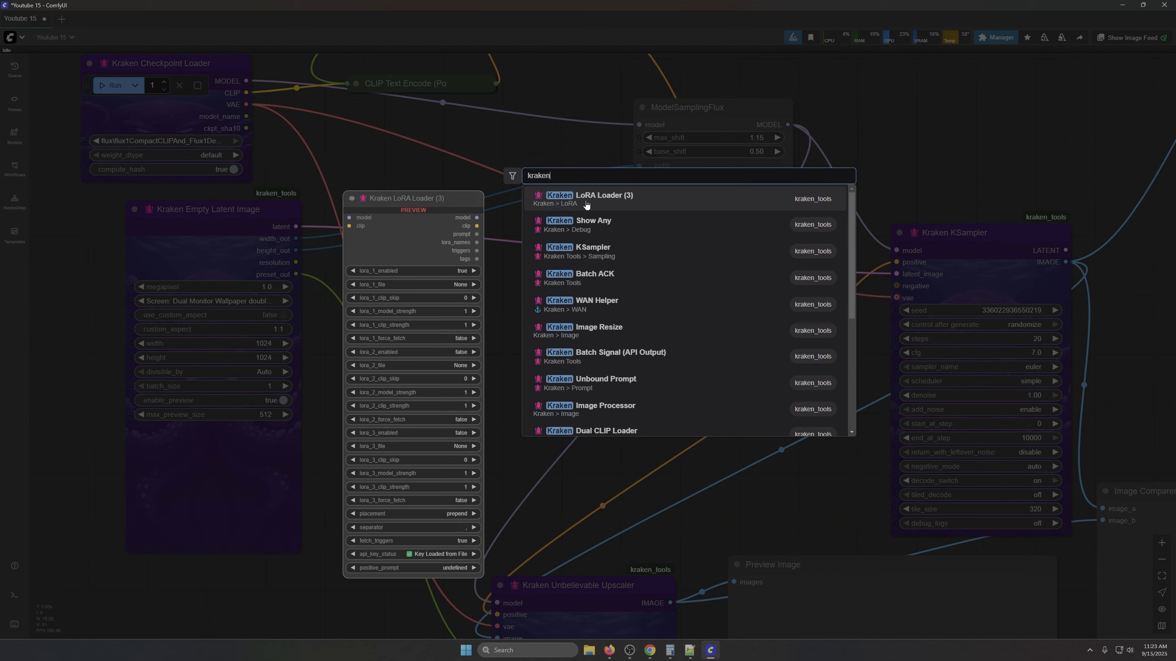
Step: Add a Kraken LoRA Loader (3) node and place it between the Kraken Empty Latent Image and Kraken KSampler nodes
left_click(586, 203)
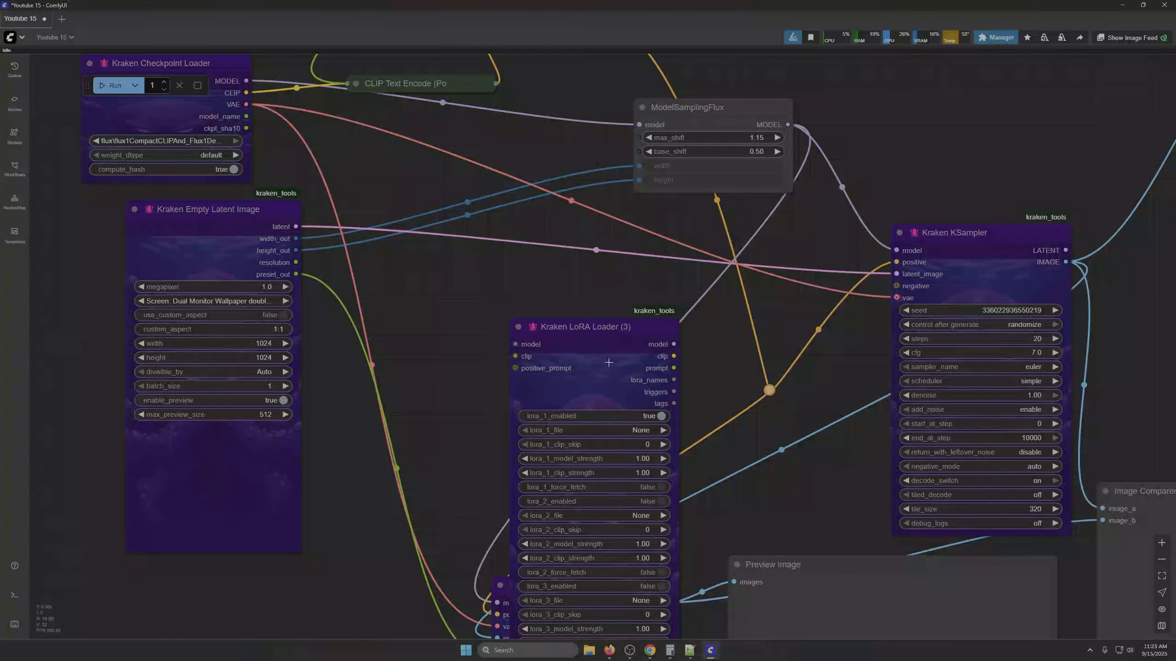
left_click_drag(589, 329, 508, 158)
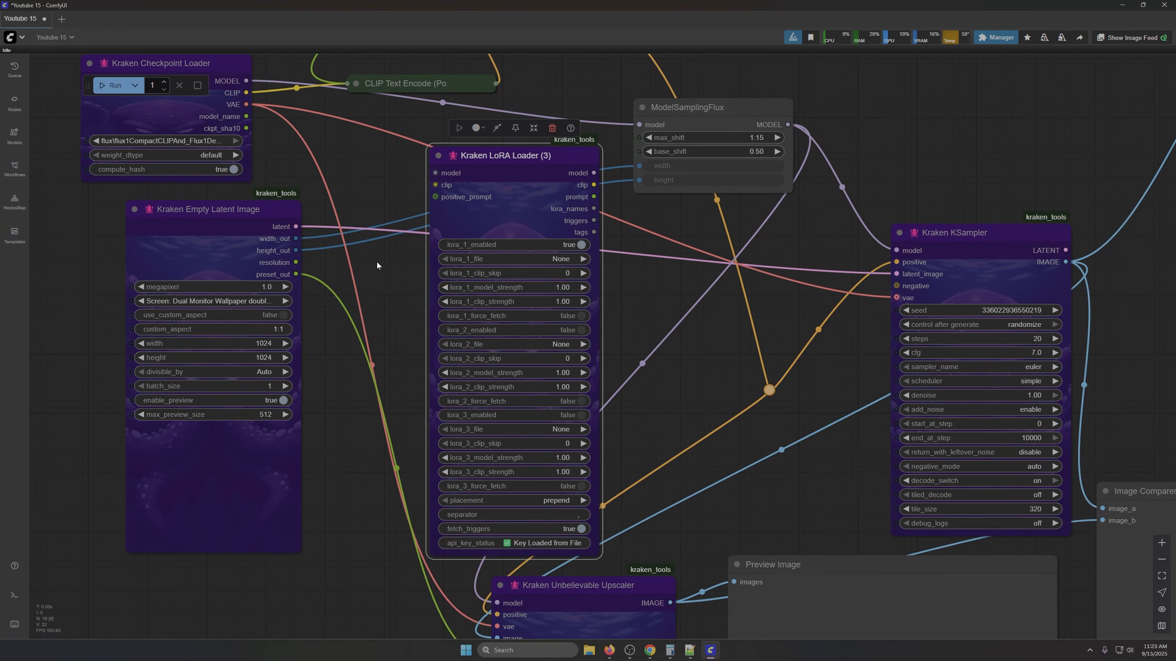
Step: Route the model from the Kraken Checkpoint Loader through the LoRA Loader into ModelSamplingFlux
left_click_drag(376, 263, 422, 400)
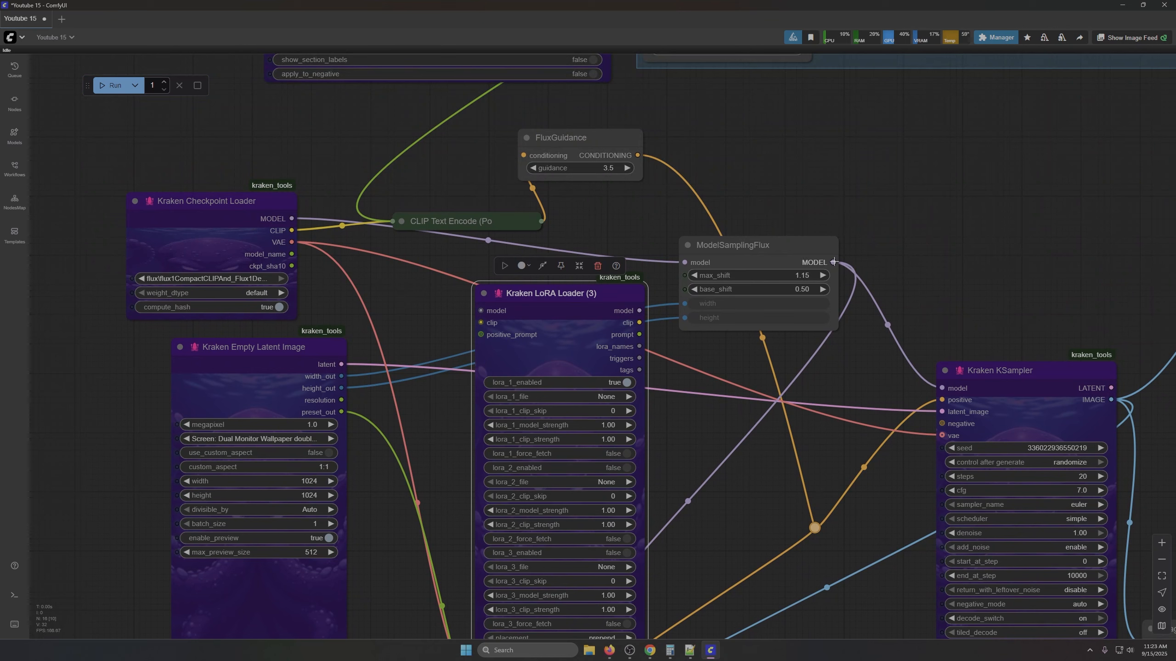
left_click_drag(833, 262, 480, 309)
left_click_drag(483, 309, 481, 310)
left_click_drag(292, 218, 479, 311)
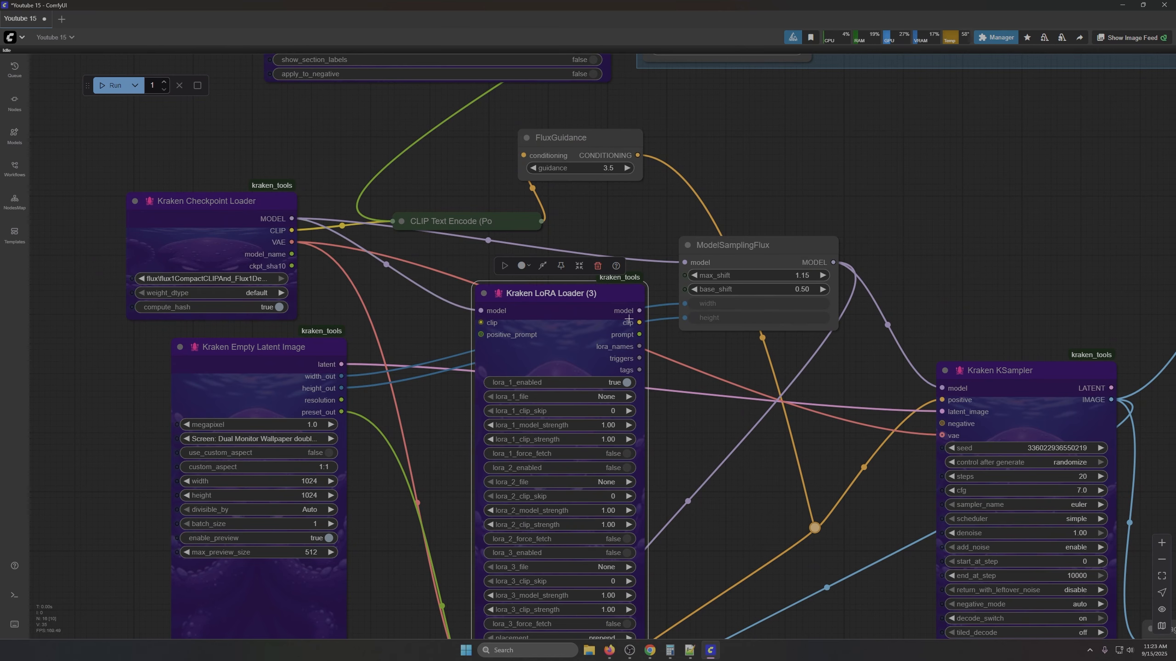
left_click_drag(640, 310, 686, 263)
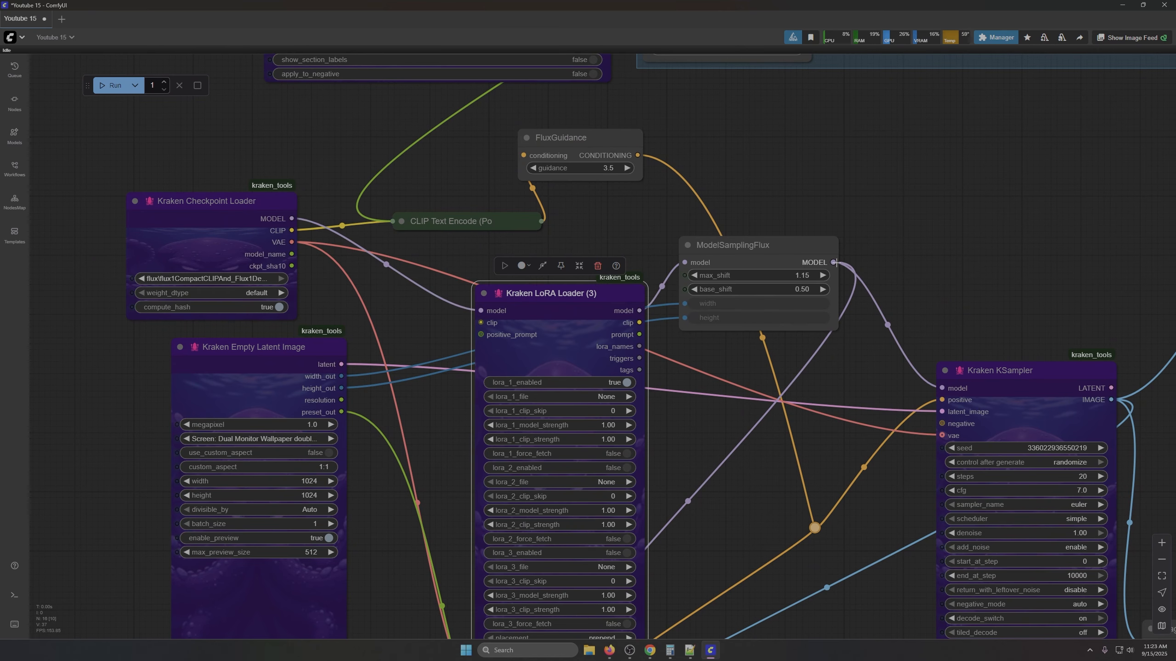
Step: Connect the checkpoint's CLIP to the LoRA Loader, expand the positive CLIP Text Encode node and feed it the loader's clip and prompt outputs
left_click_drag(803, 465, 908, 394)
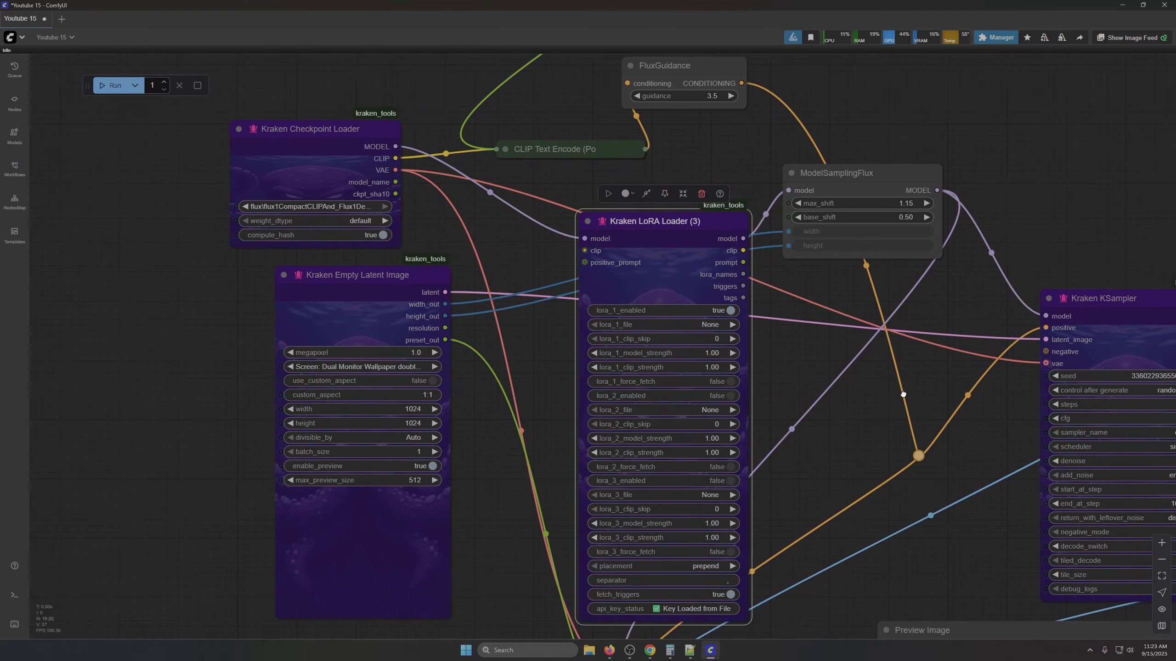
left_click_drag(398, 159, 586, 250)
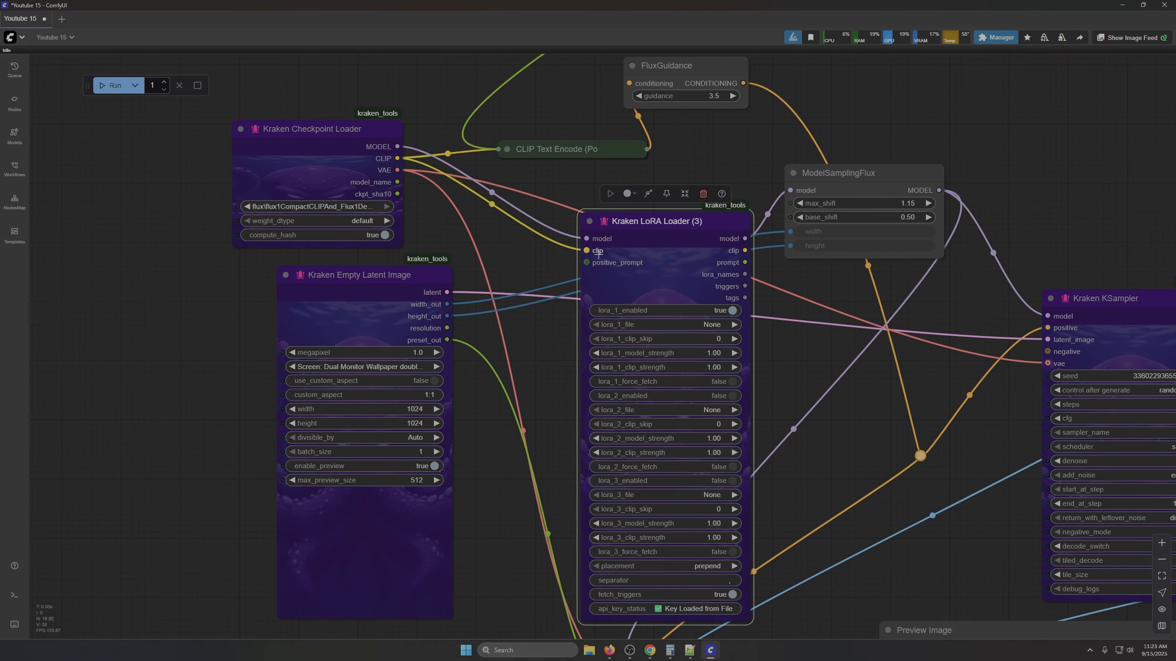
left_click(507, 148)
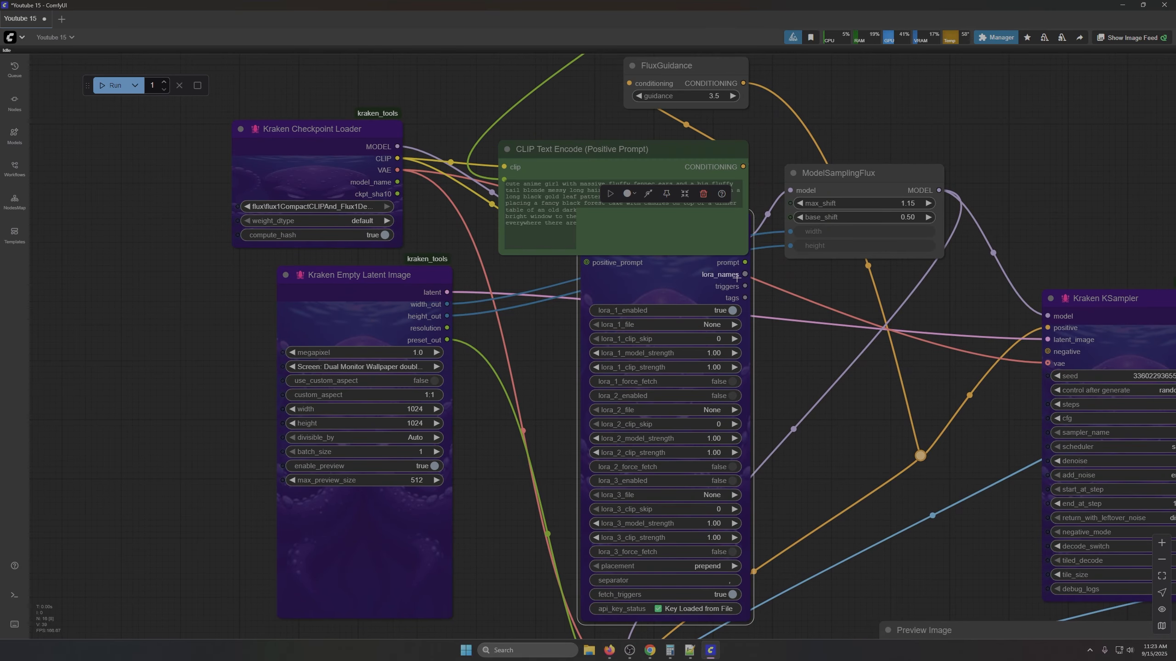
left_click_drag(744, 254, 504, 167)
left_click_drag(734, 346, 509, 179)
Step: Connect the Ollama Generate result to the LoRA Loader's positive_prompt input through a reroute point
scroll(549, 425, "down", 3)
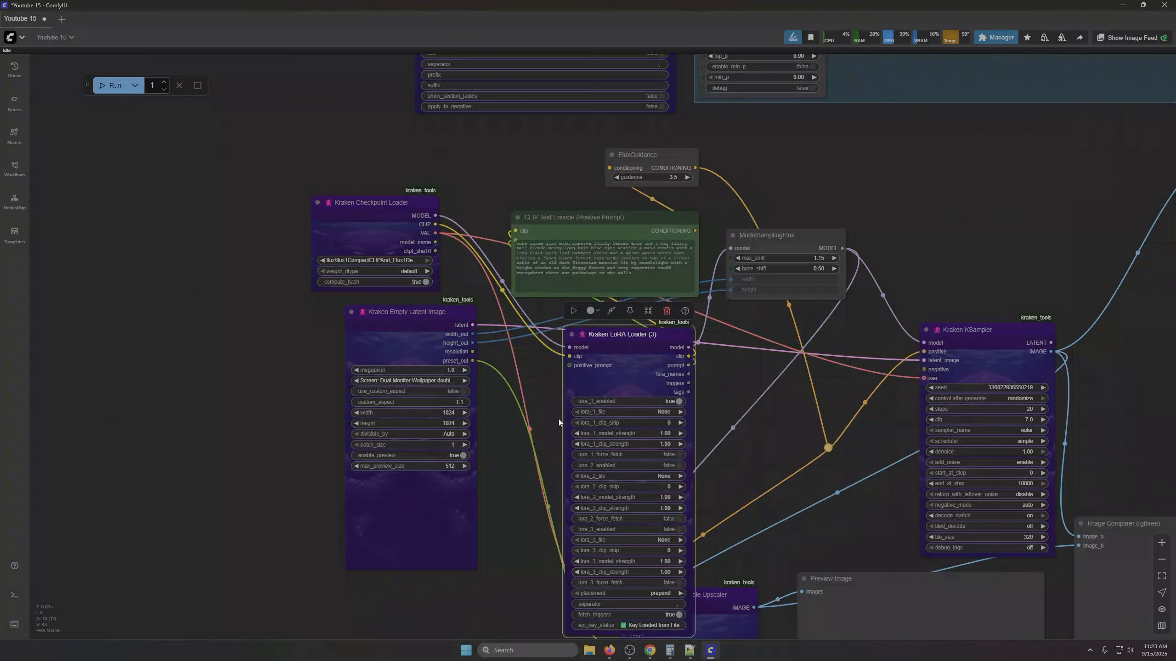
left_click_drag(774, 406, 795, 526)
scroll(795, 526, "down", 2)
left_click_drag(926, 277, 840, 484)
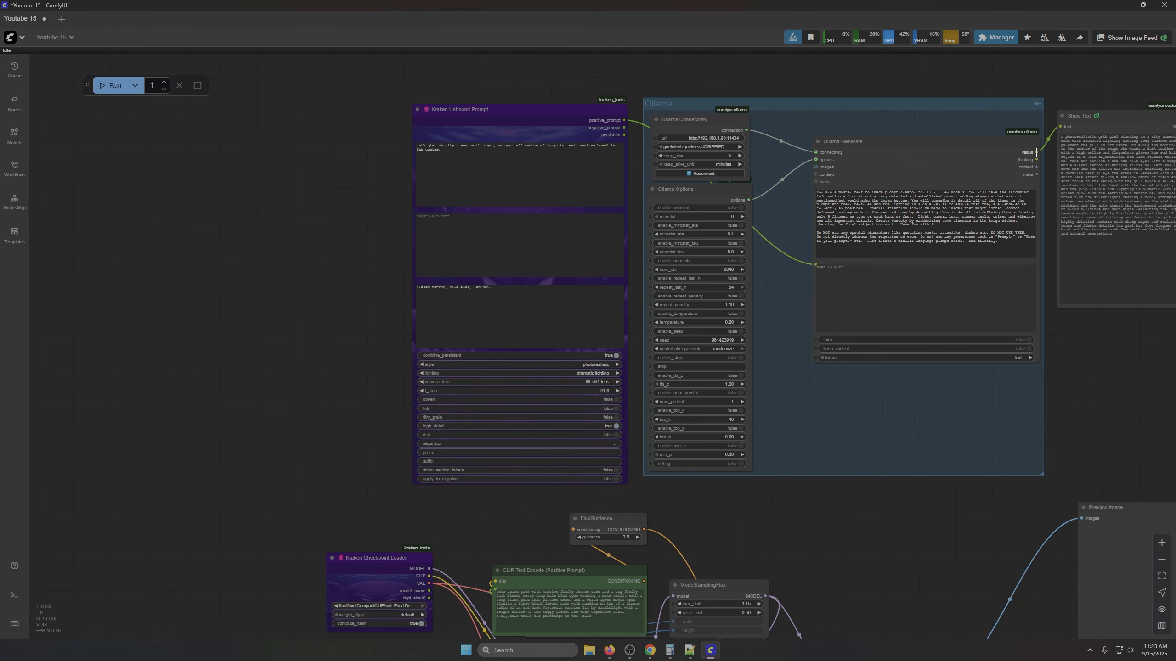
left_click_drag(1036, 152, 522, 535)
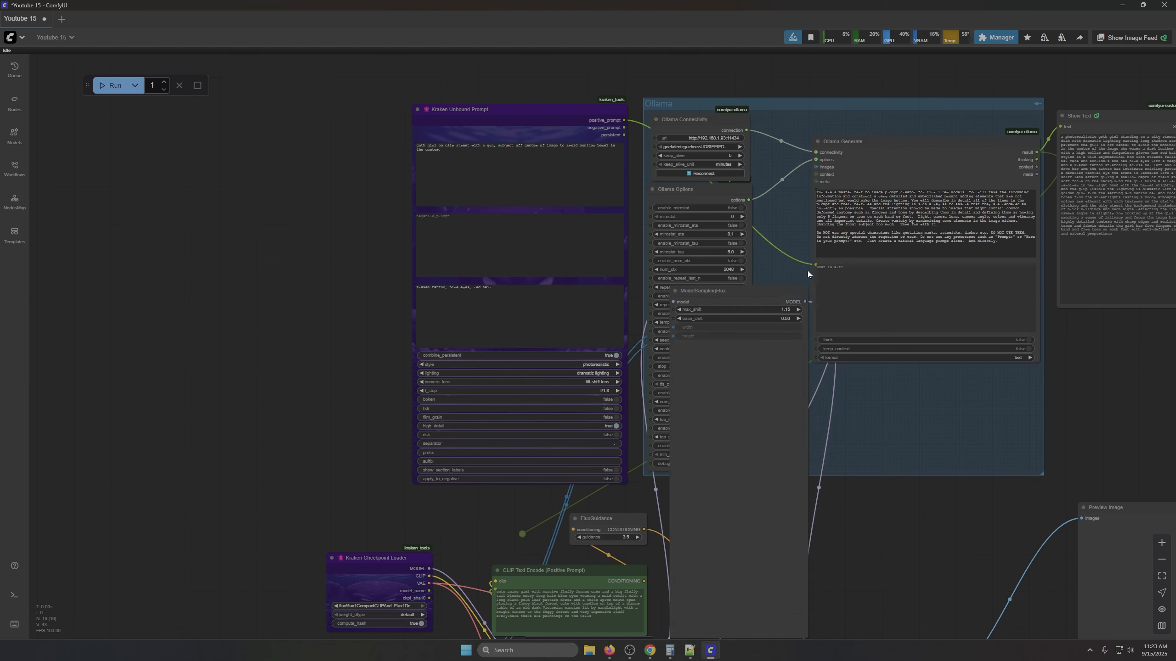
left_click_drag(843, 497, 905, 191)
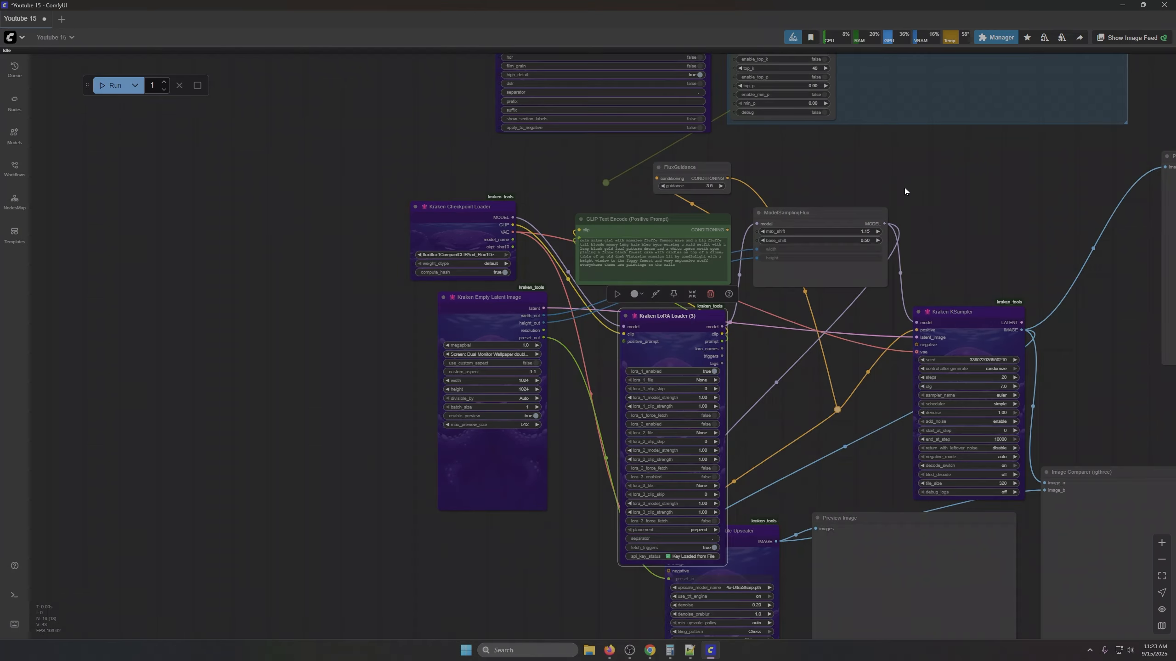
left_click_drag(612, 183, 639, 372)
Step: Attach a Show Text node to the LoRA Loader's prompt output and enlarge it to fill the gap before the KSampler
left_click_drag(842, 440, 673, 473)
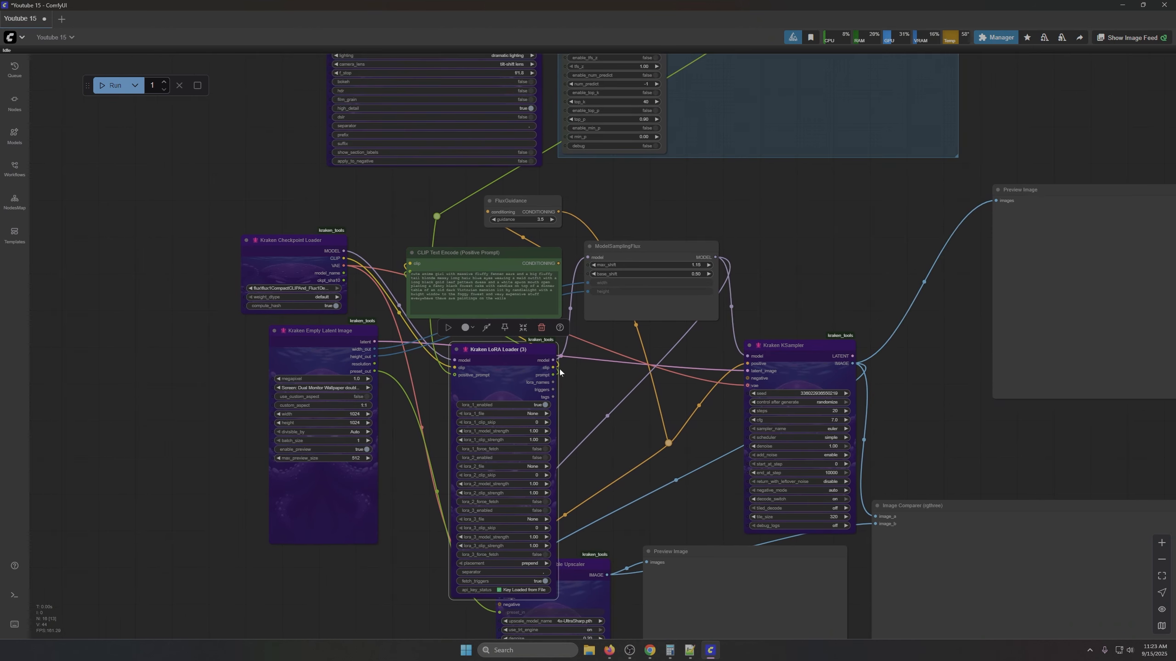
left_click_drag(553, 374, 640, 406)
left_click(621, 430)
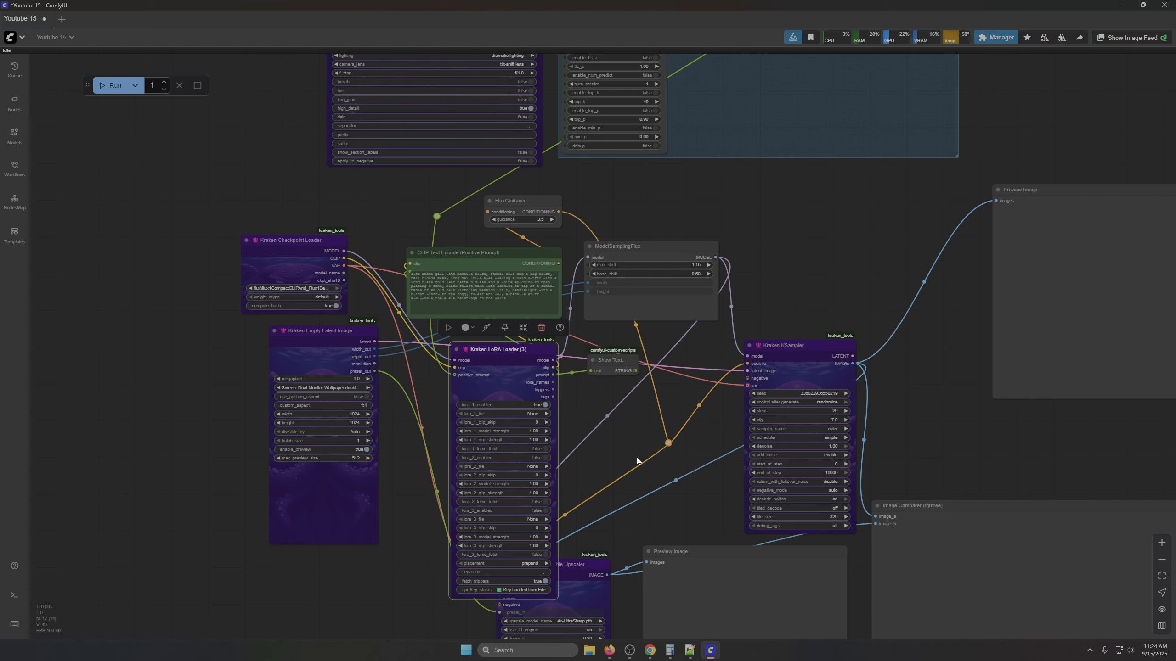
left_click_drag(601, 355, 704, 523)
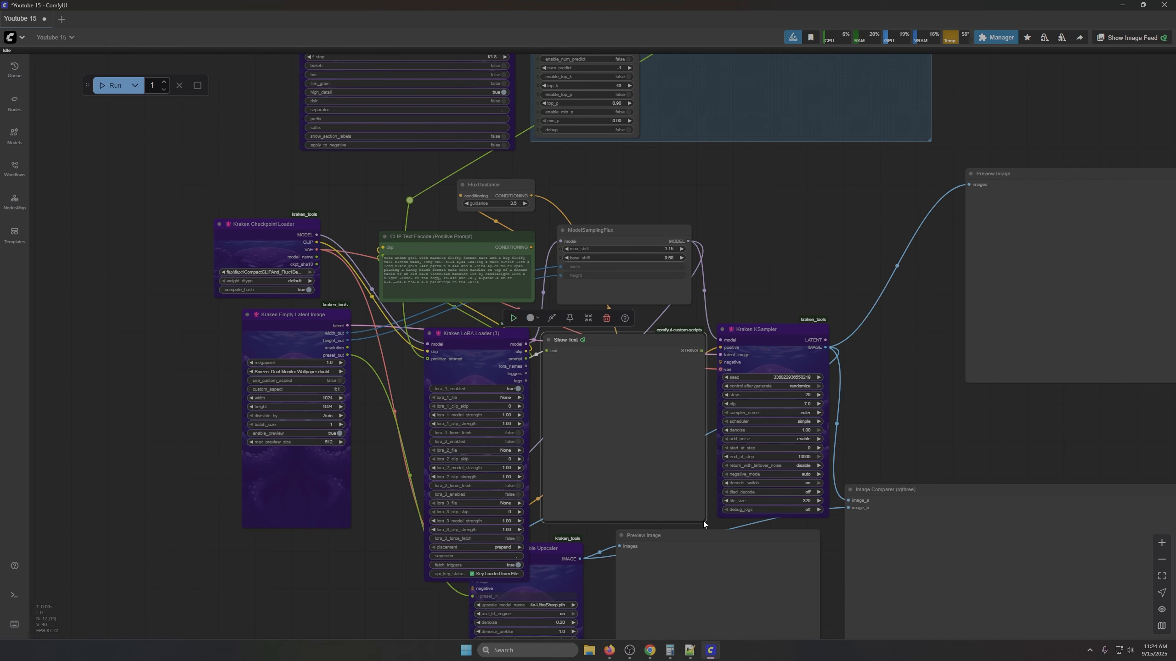
Step: Set lora_1_file in the LoRA Loader to Flux\Anatomy\aidmaFLUXPro1.1-FLUX-v0.3.safetensors
scroll(401, 576, "up", 8)
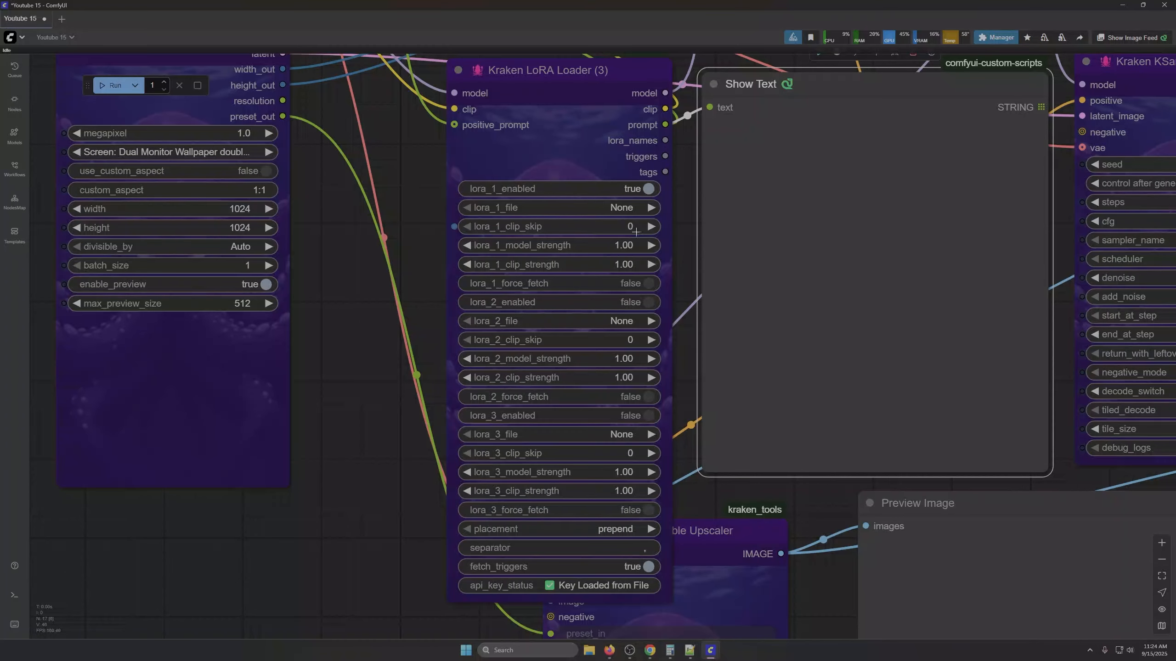
left_click(539, 208)
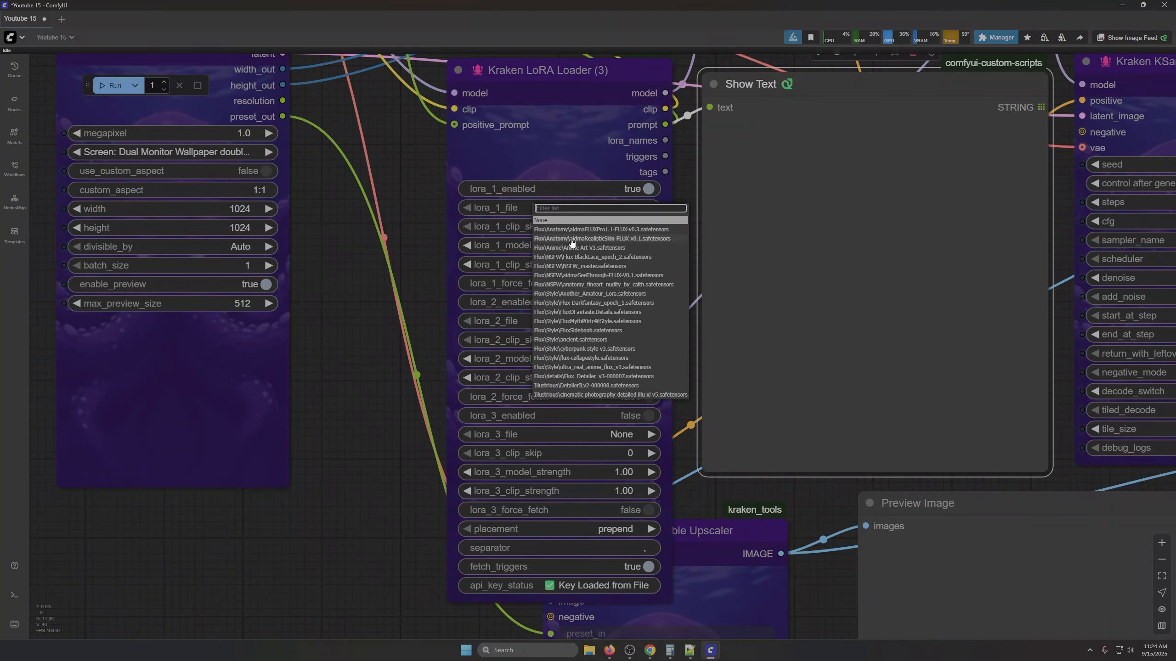
left_click(594, 230)
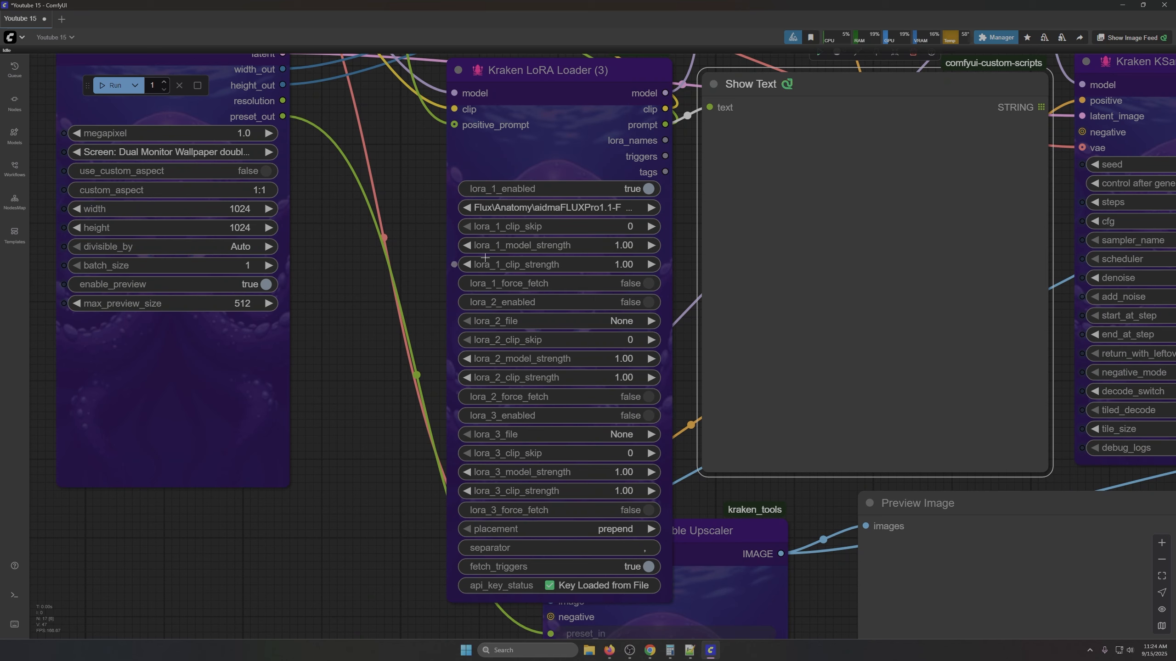
Step: Line up the Empty Latent Image and LoRA Loader nodes side by side below the Checkpoint Loader and run the workflow
left_click_drag(545, 69, 431, 78)
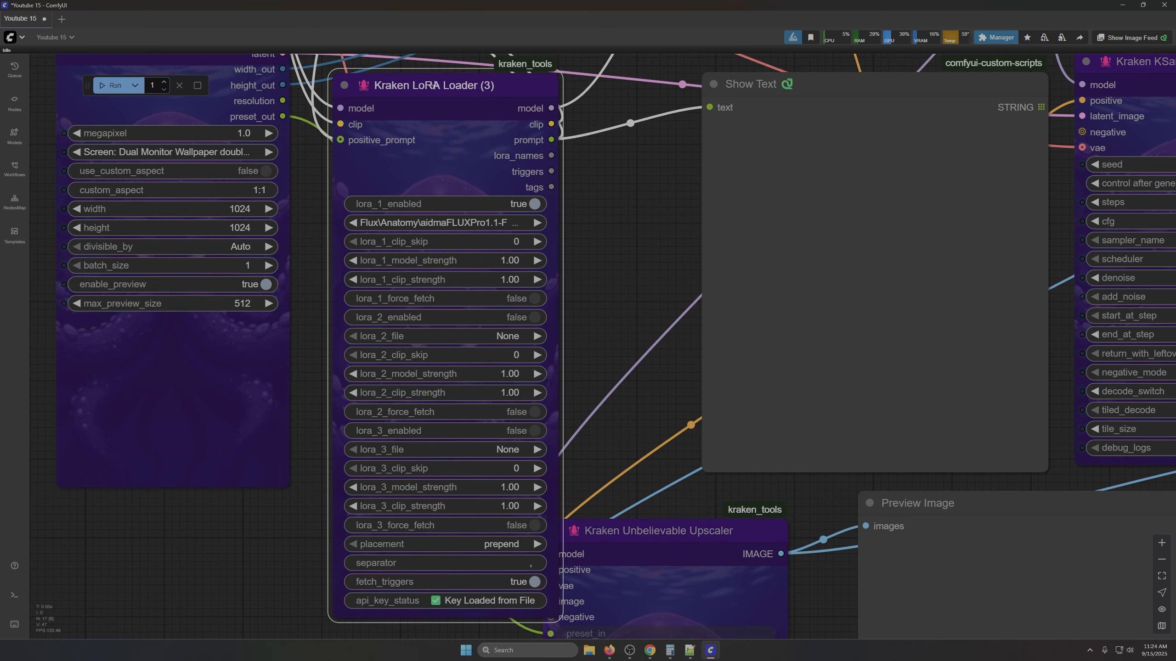
scroll(682, 384, "down", 8)
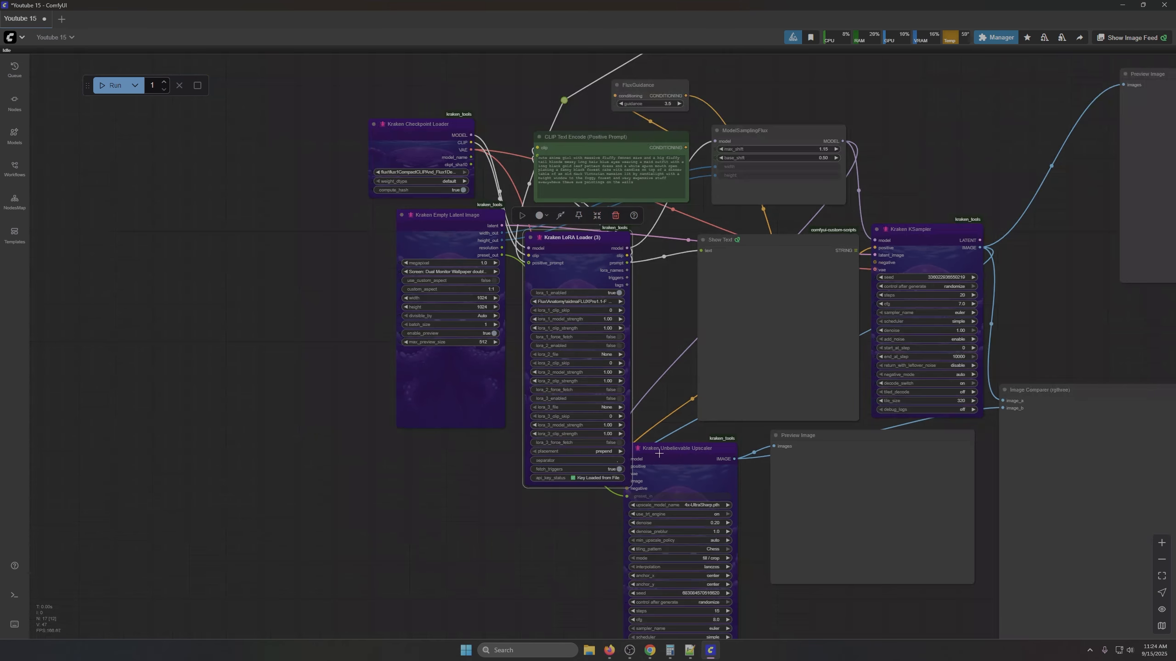
left_click_drag(566, 248, 553, 227)
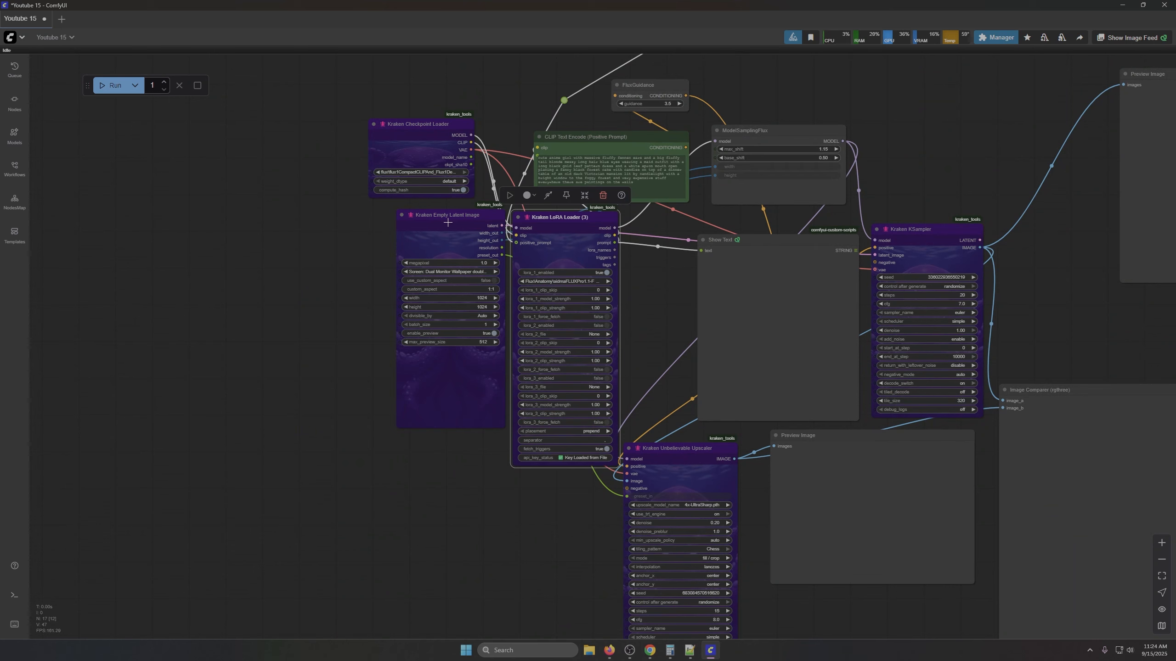
left_click_drag(443, 221, 410, 218)
left_click_drag(564, 233, 535, 230)
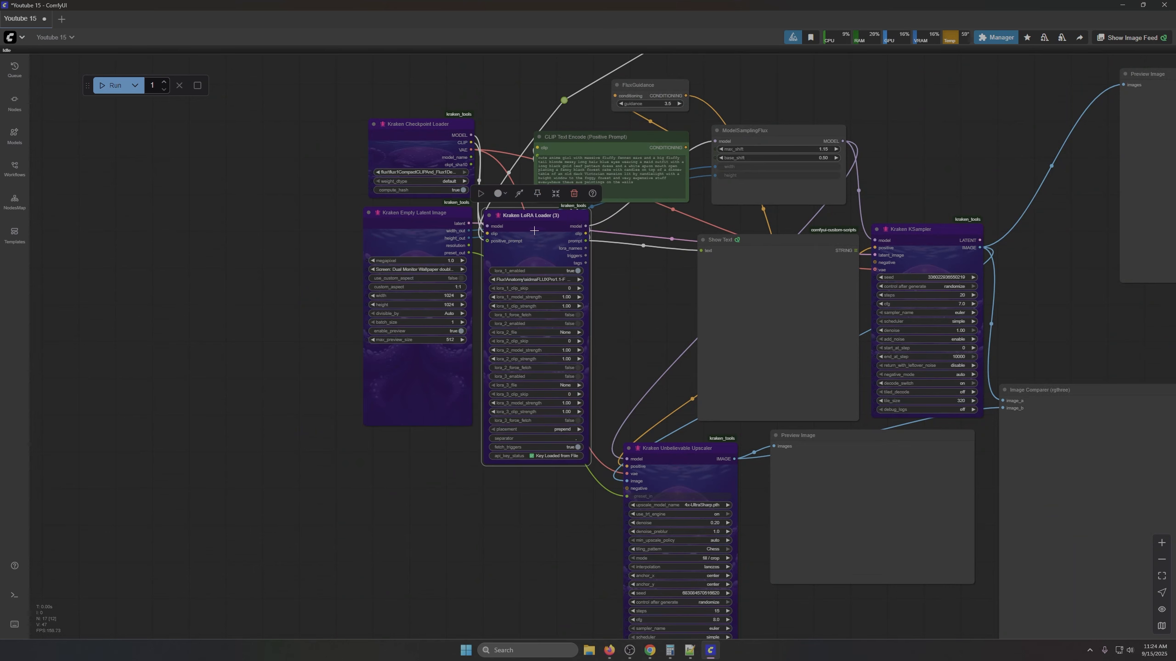
left_click(115, 86)
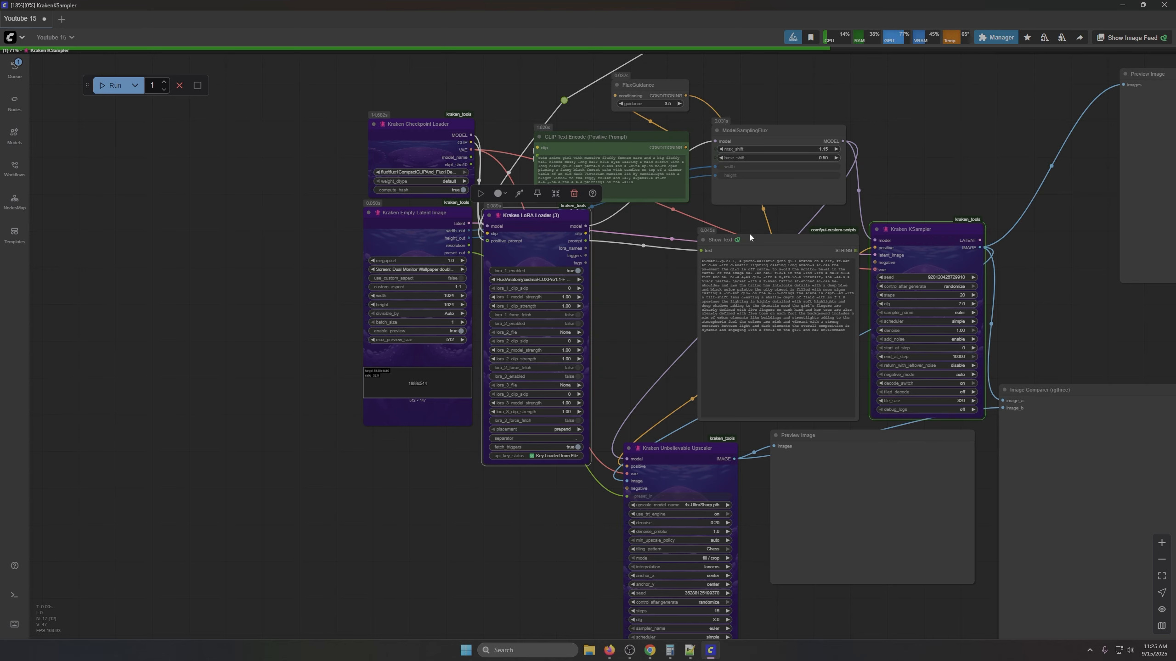
Step: Move the Show Text node next to the LoRA Loader and examine the trigger word at the start of its prompt
left_click_drag(749, 235, 655, 221)
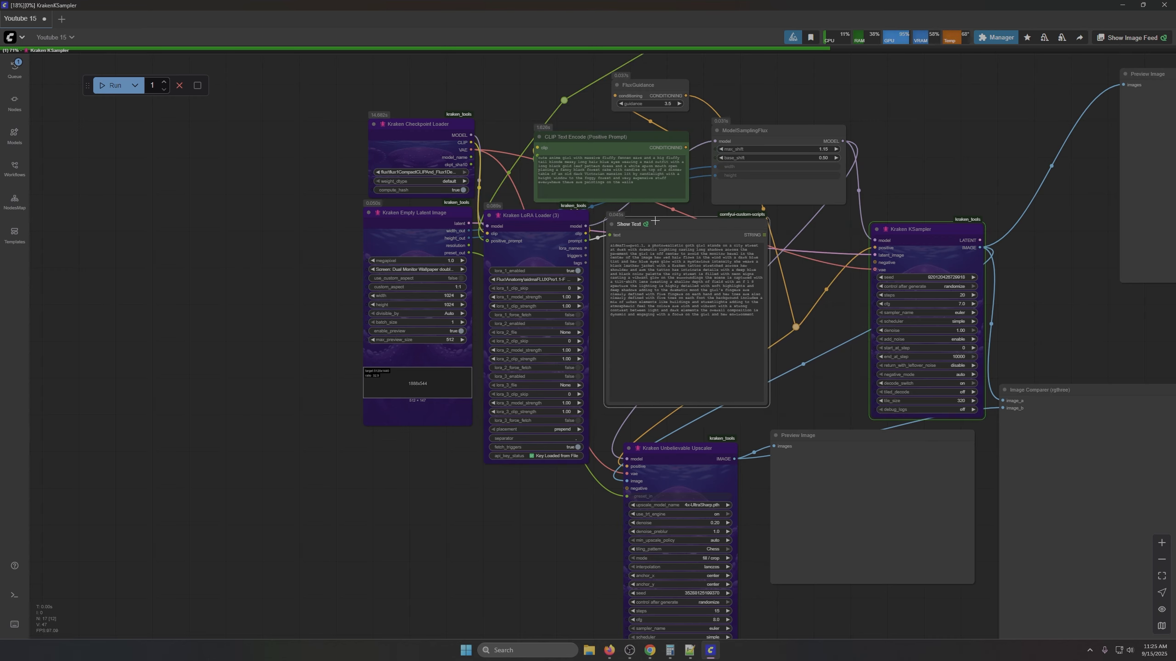
scroll(675, 273, "up", 12)
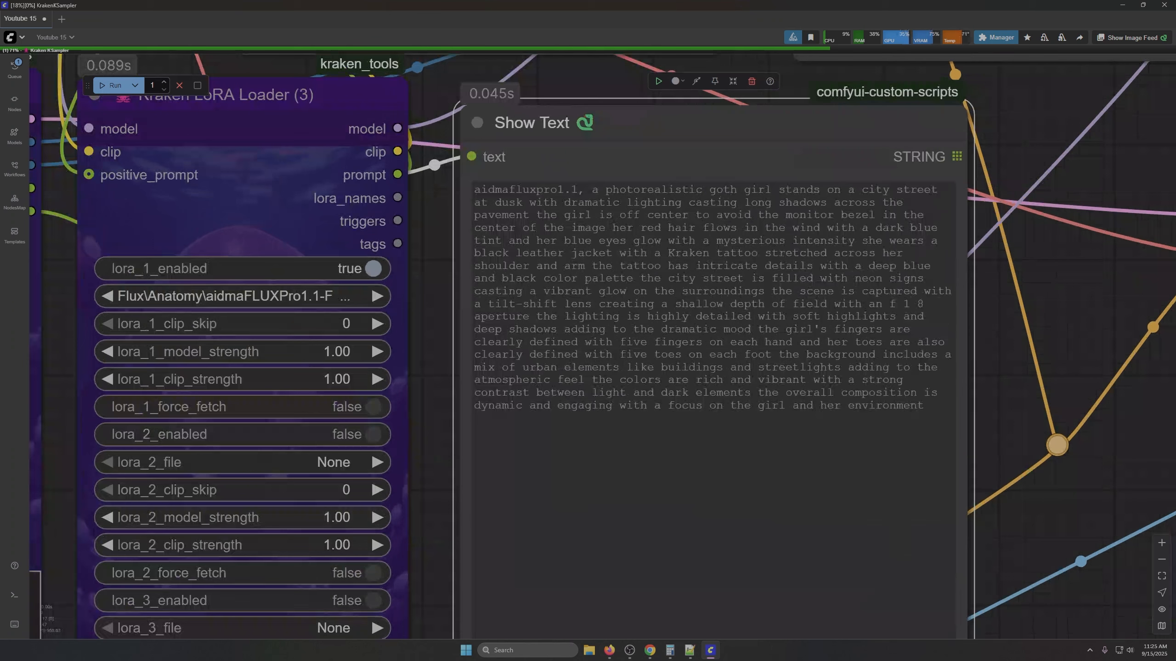
left_click_drag(585, 190, 452, 188)
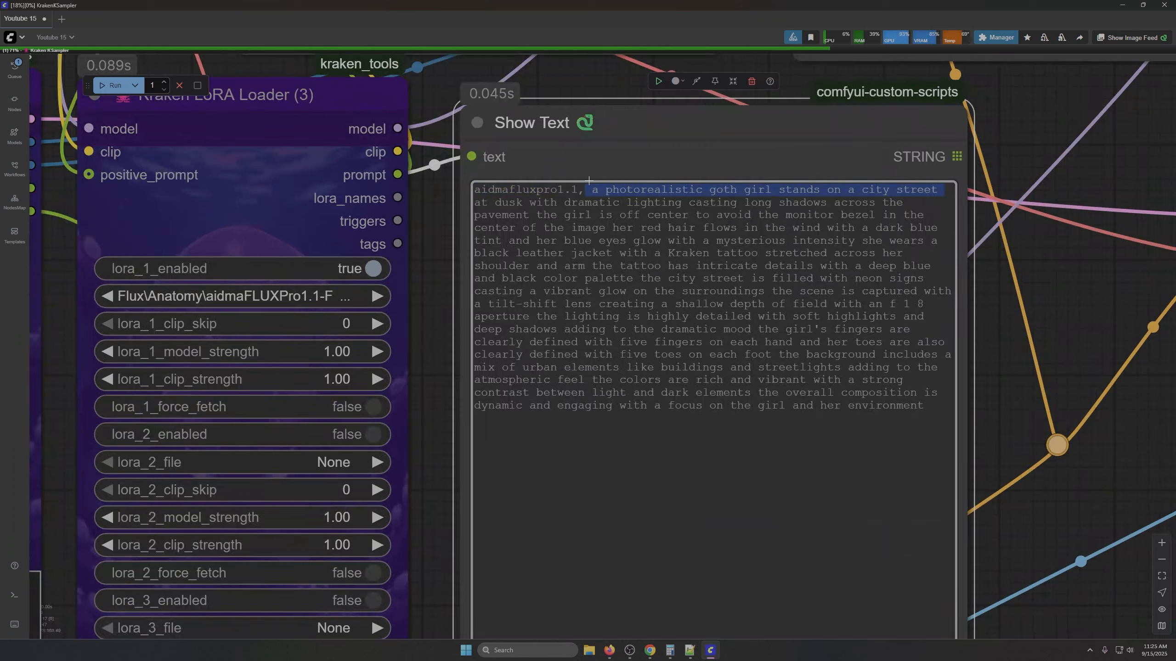
Step: Check the Show Text prompt for the LoRA trigger word and the persistent terms Kraken tattoo, blue eyes and red hair
left_click_drag(585, 191, 474, 191)
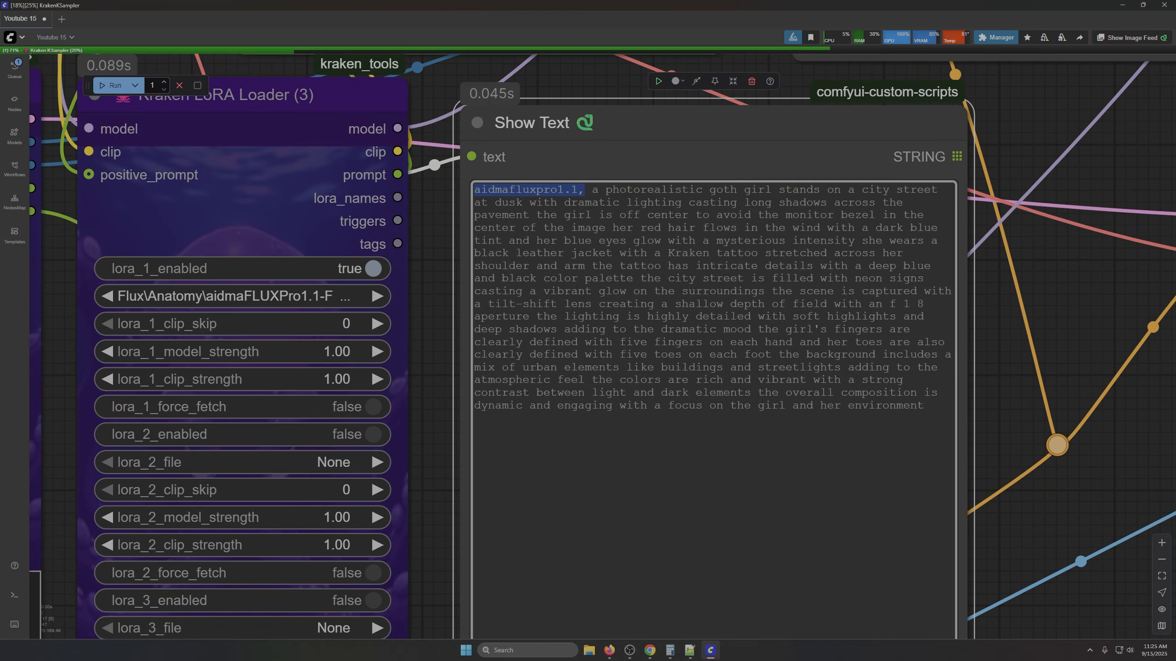
left_click_drag(433, 467, 599, 546)
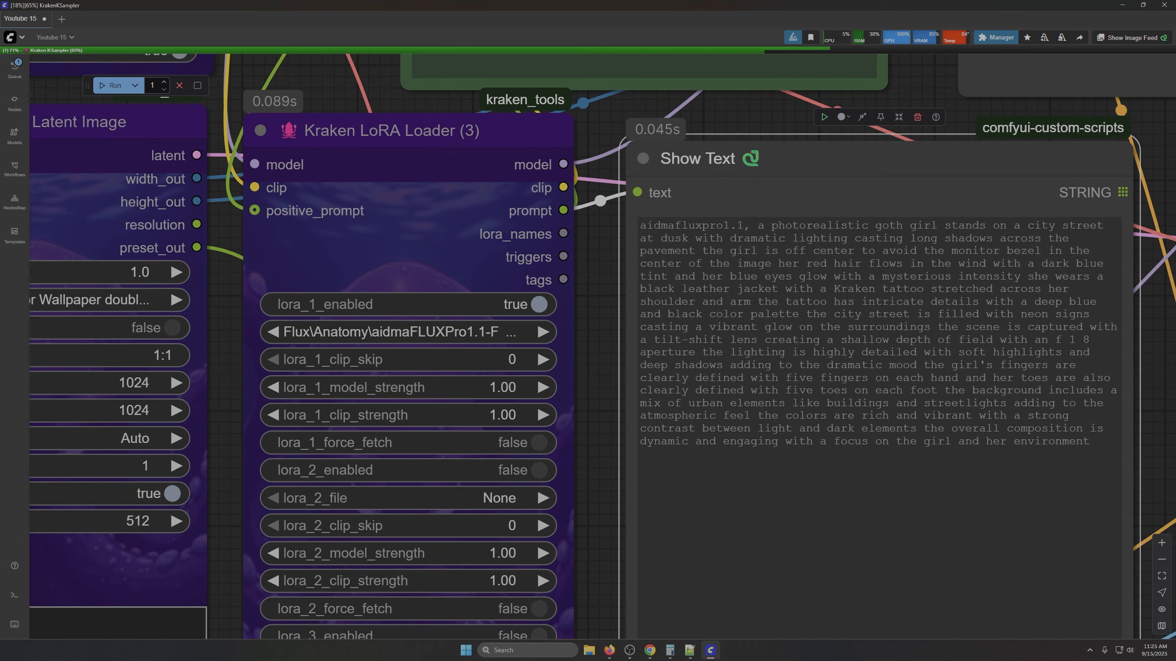
left_click_drag(827, 288, 937, 288)
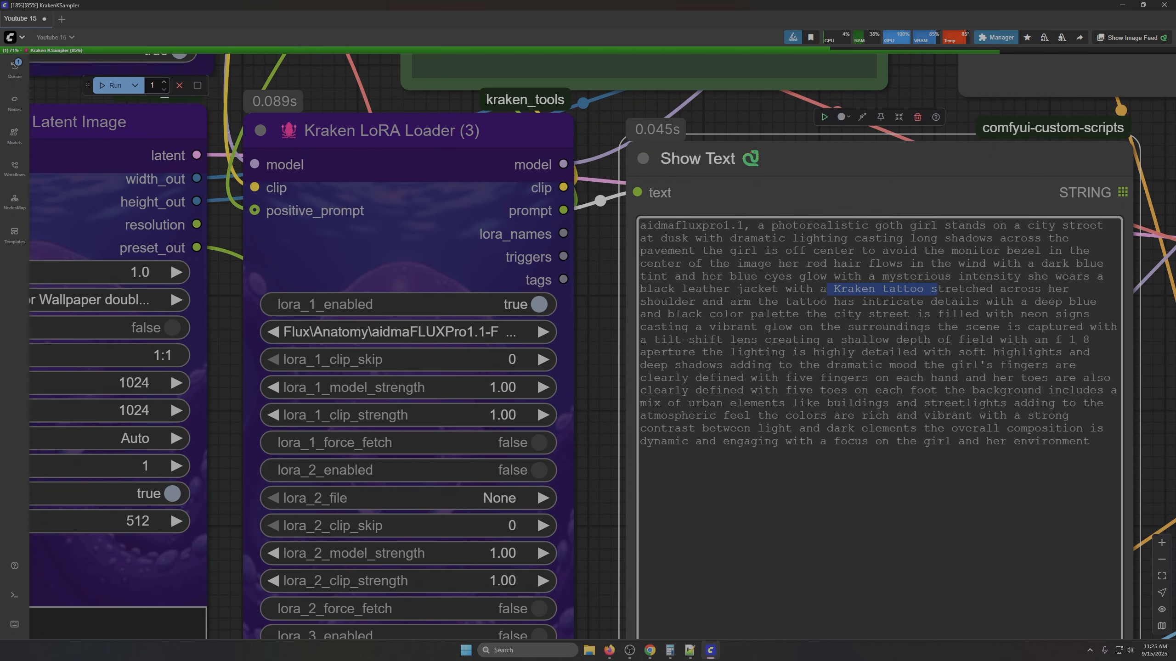
left_click_drag(730, 276, 792, 277)
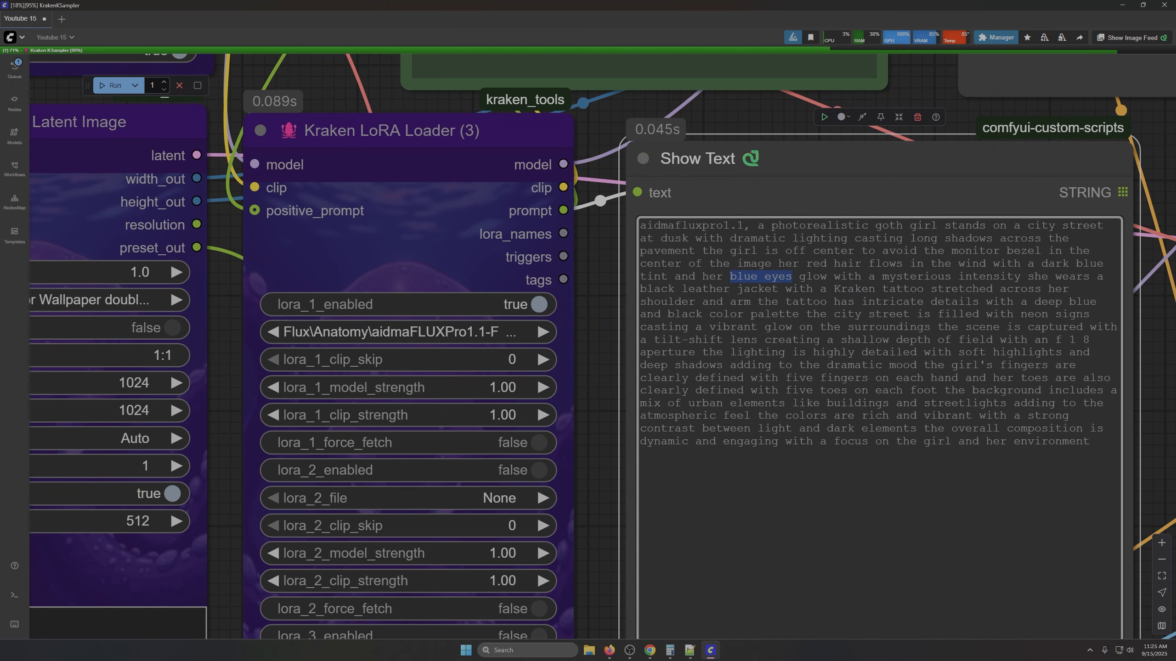
left_click_drag(590, 301, 1024, 613)
scroll(216, 252, "down", 7)
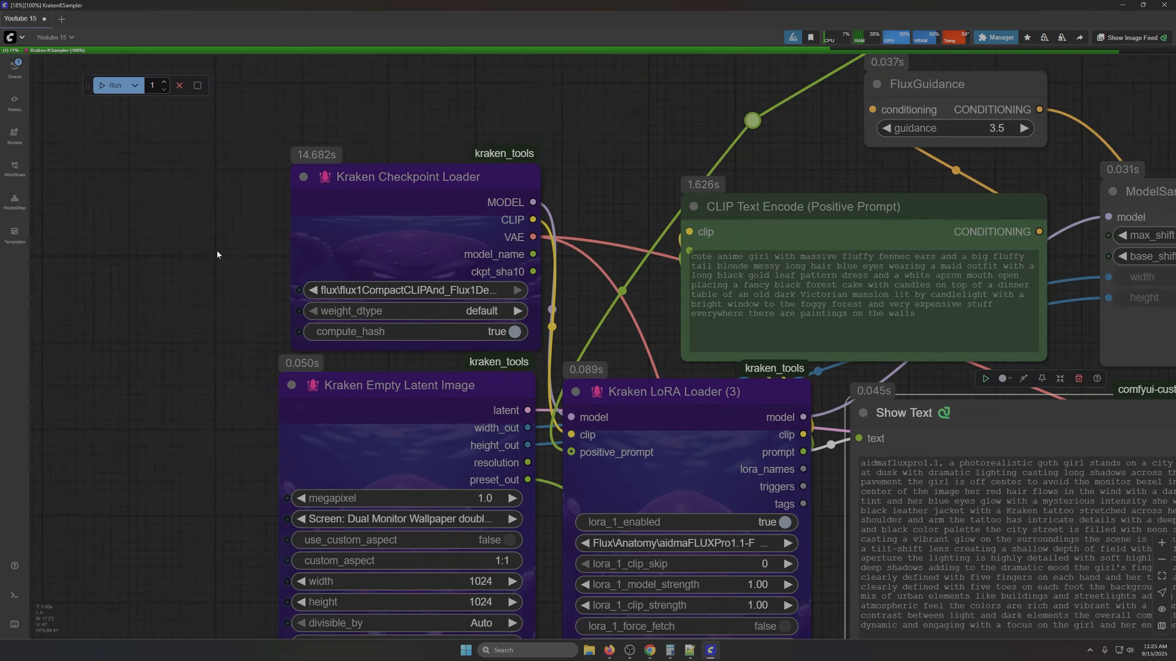
left_click_drag(164, 304, 199, 558)
left_click_drag(298, 171, 259, 196)
left_click_drag(286, 427, 187, 10)
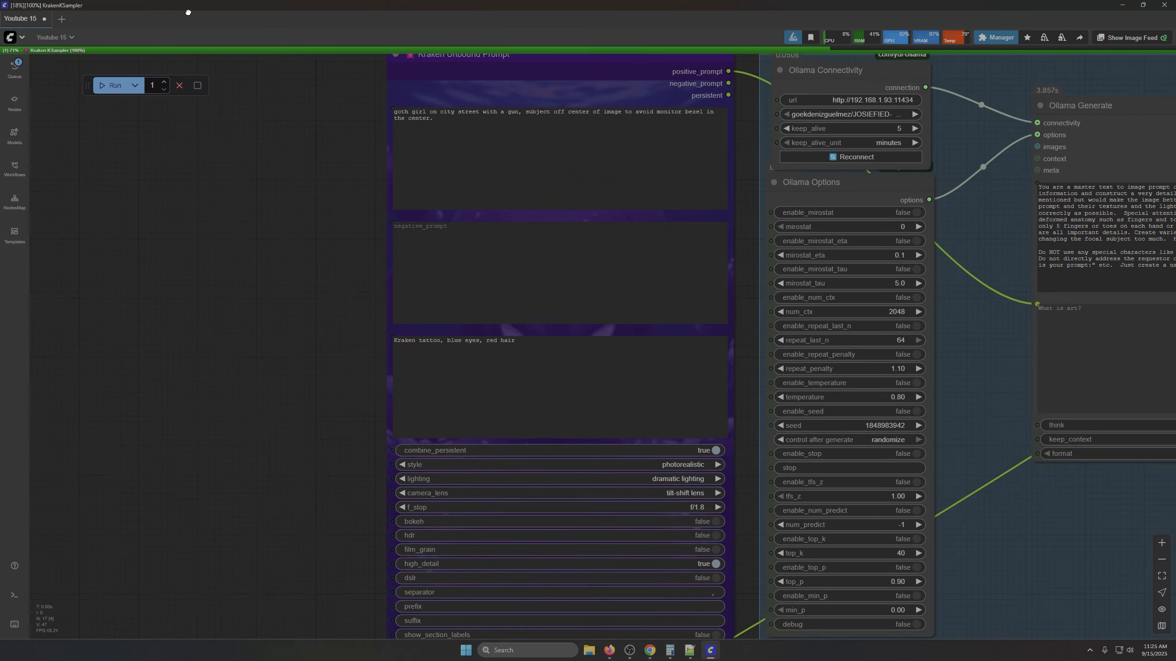
left_click(268, 368)
left_click_drag(1032, 370, 1048, 140)
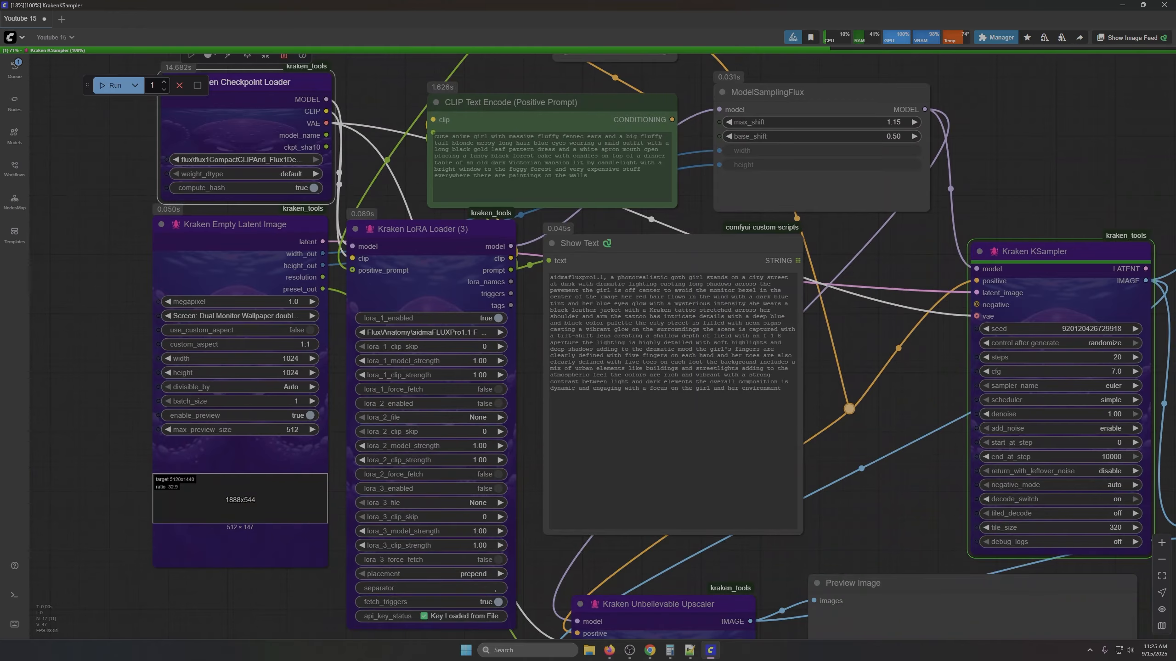
scroll(720, 344, "up", 9)
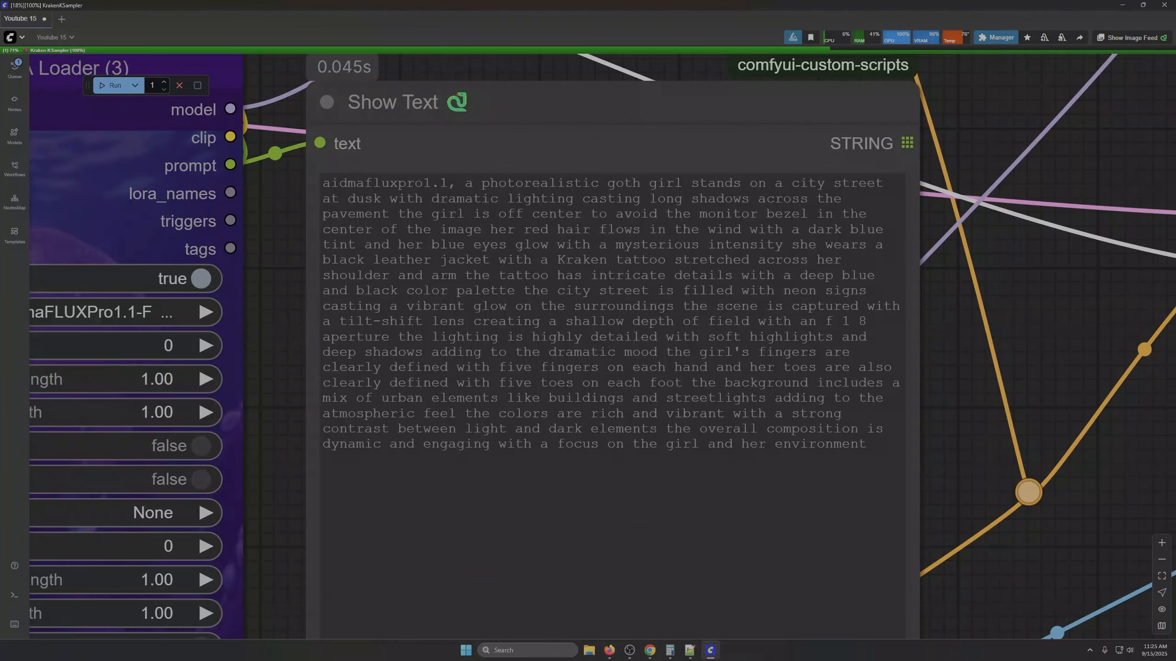
left_click_drag(524, 230, 590, 230)
left_click_drag(433, 245, 481, 245)
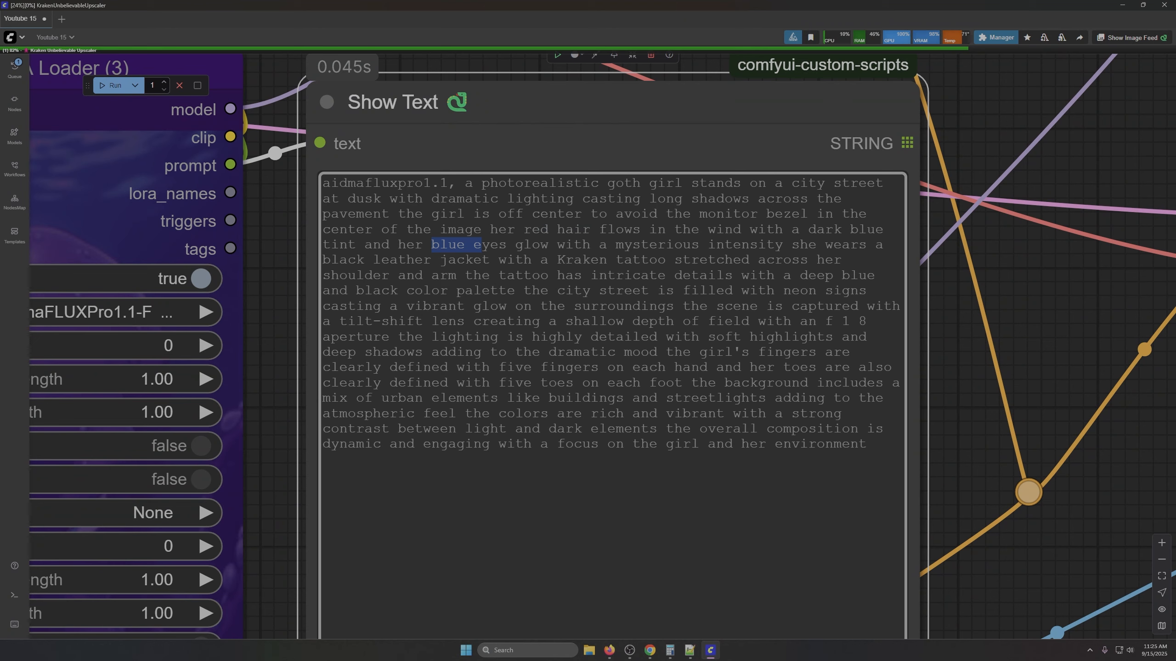
left_click_drag(565, 261, 657, 260)
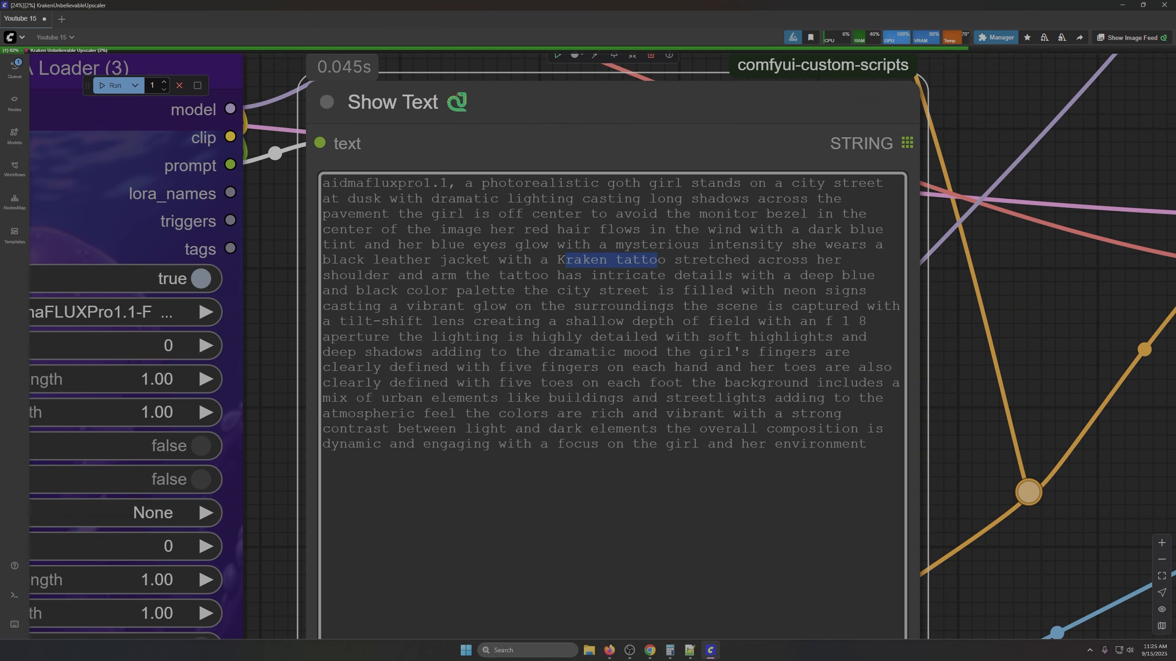
Step: Examine the generated goth girl image in the Preview Image node connected to the KSampler
scroll(697, 283, "down", 14)
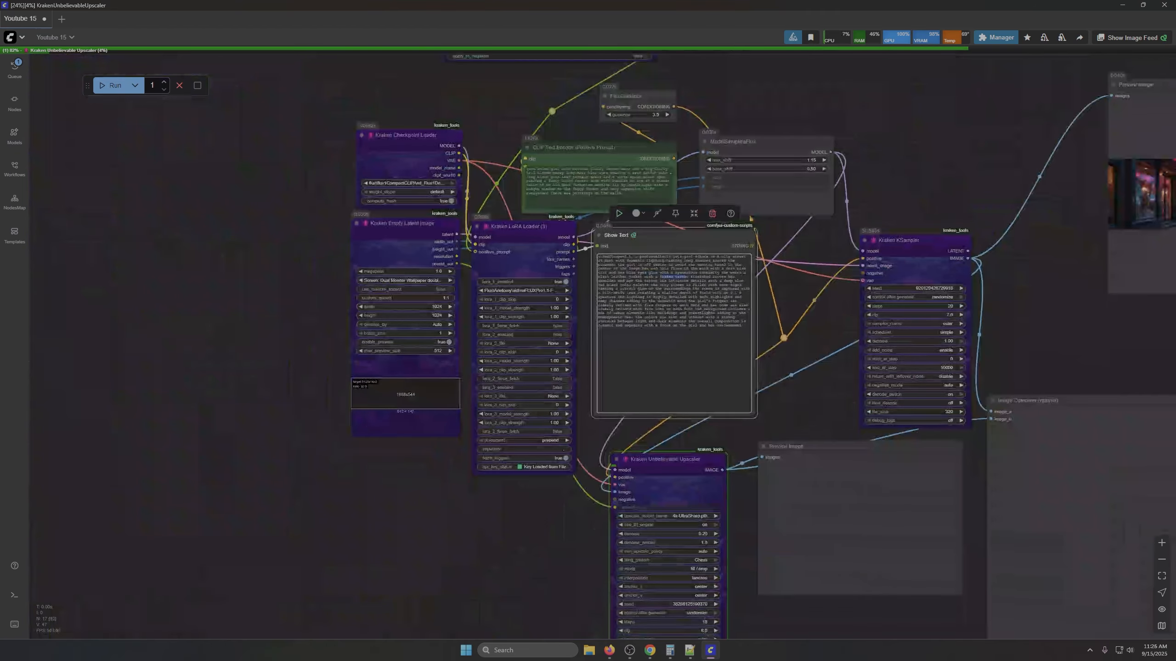
scroll(806, 343, "down", 4)
left_click_drag(904, 214, 557, 204)
scroll(756, 239, "up", 20)
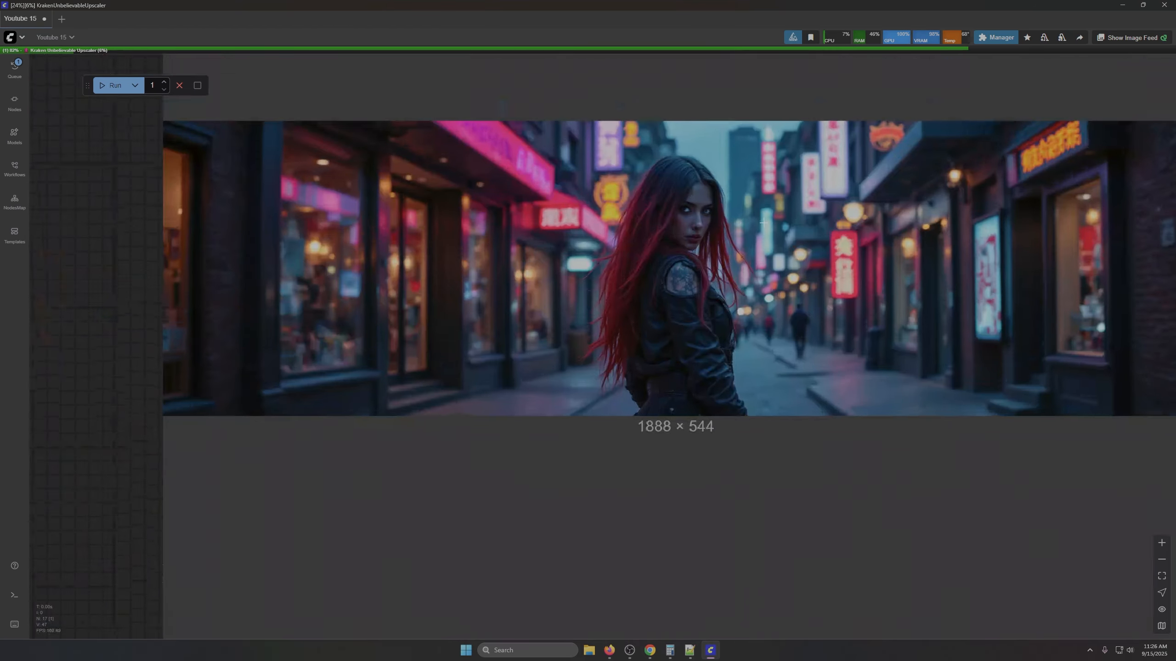
scroll(772, 225, "down", 10)
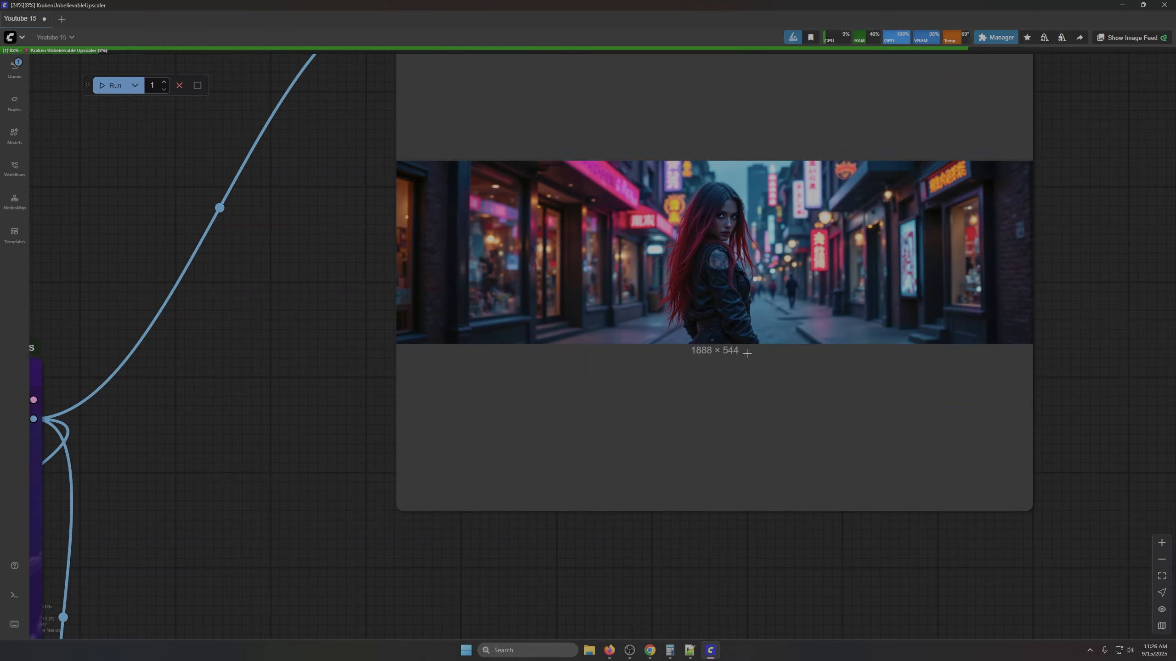
scroll(754, 400, "down", 8)
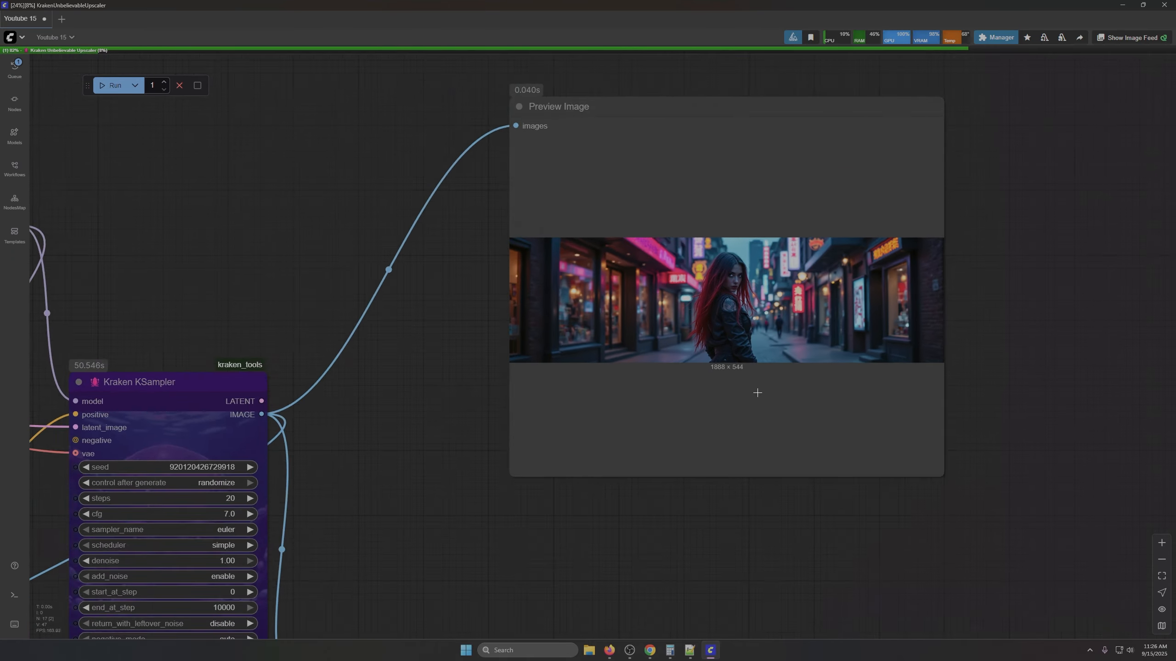
Step: Append "main subject off center of image. Far right or far left." to the persistent prompt in the Unbound Prompt node
left_click_drag(372, 318, 840, 433)
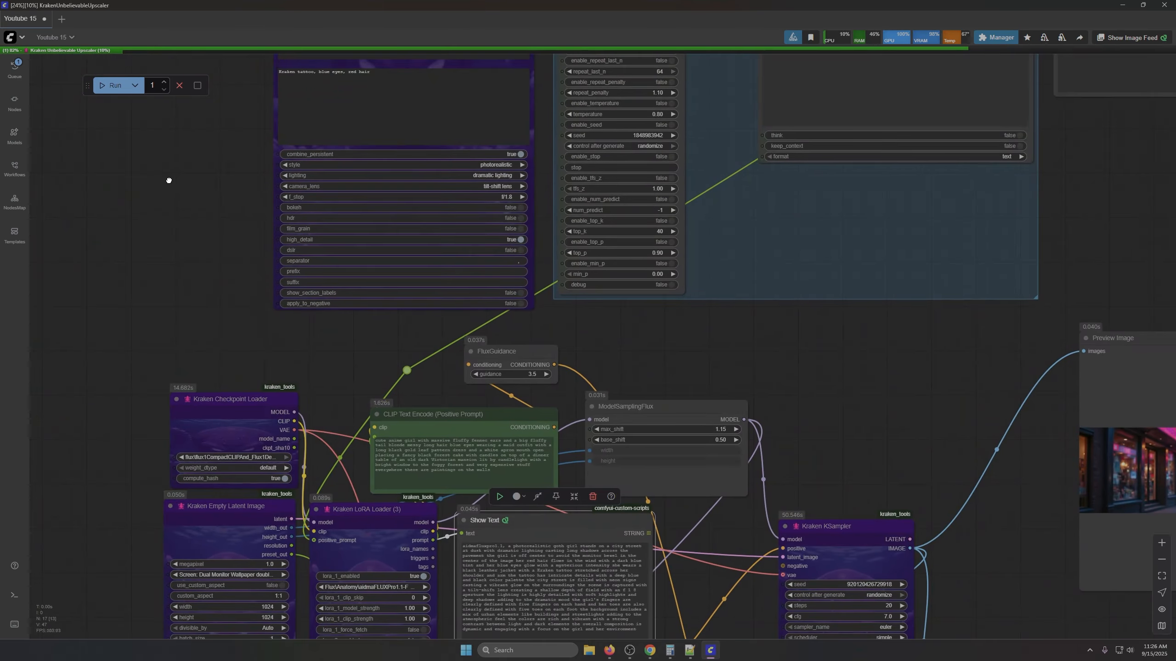
left_click_drag(169, 180, 249, 372)
scroll(474, 256, "up", 8)
left_click(456, 276)
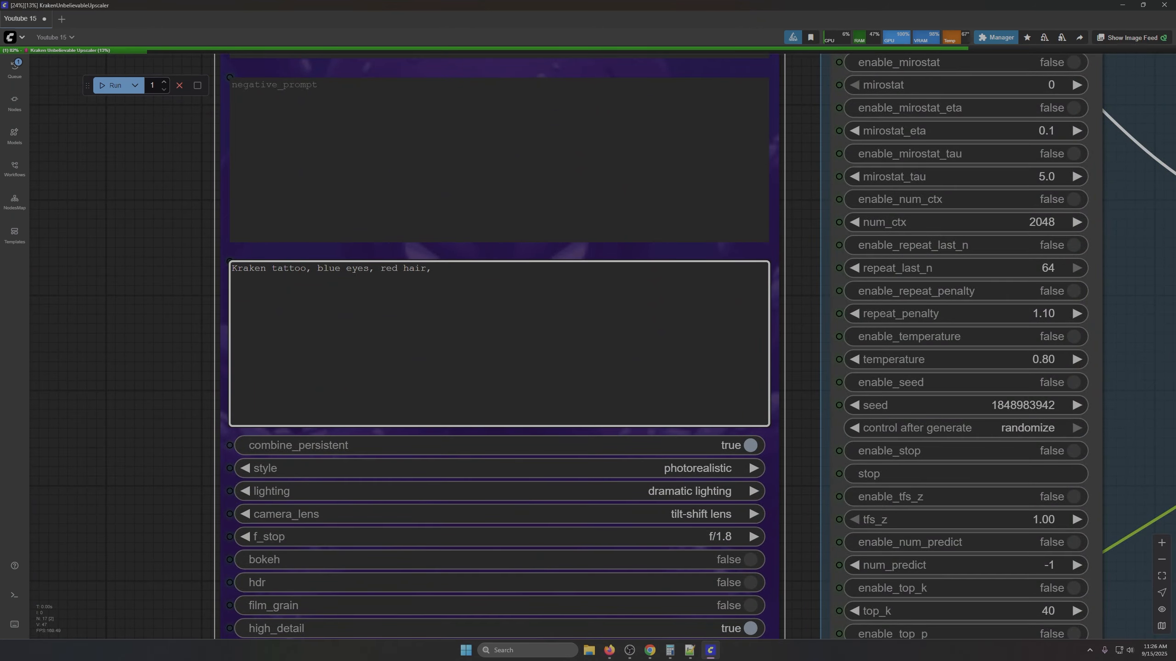
type("main subject off center of image.")
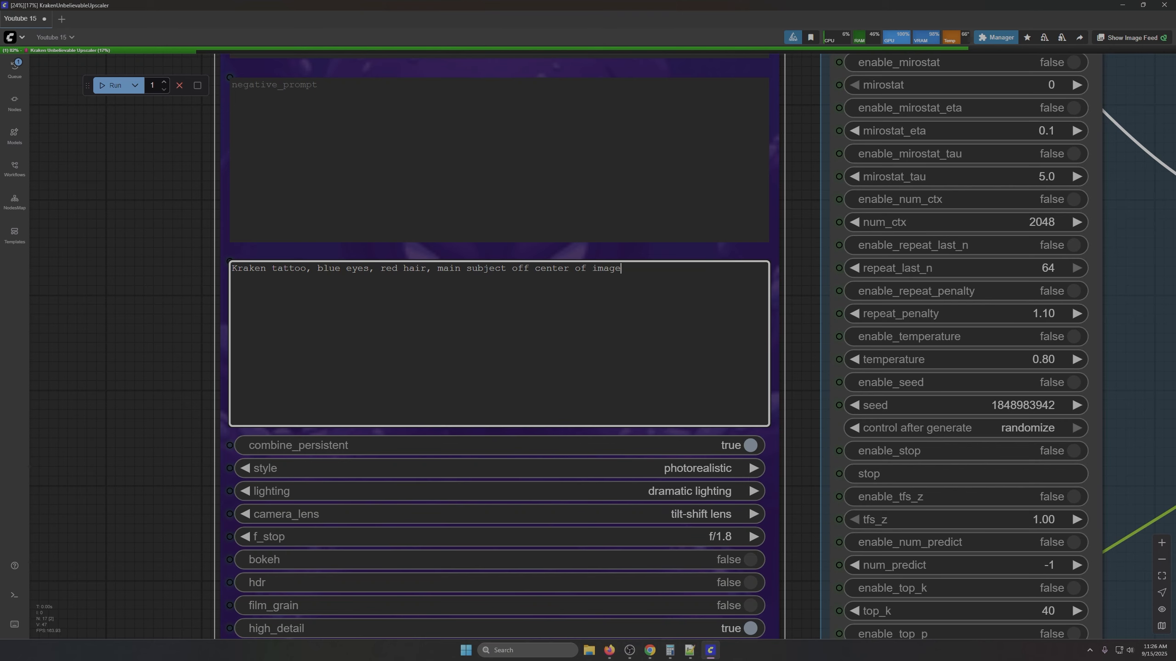
type("  Far right or far left.")
Step: Add an Ultimate SD Upscale node and place it directly below the Unbelievable Upscaler
scroll(129, 244, "down", 10)
scroll(129, 245, "down", 9)
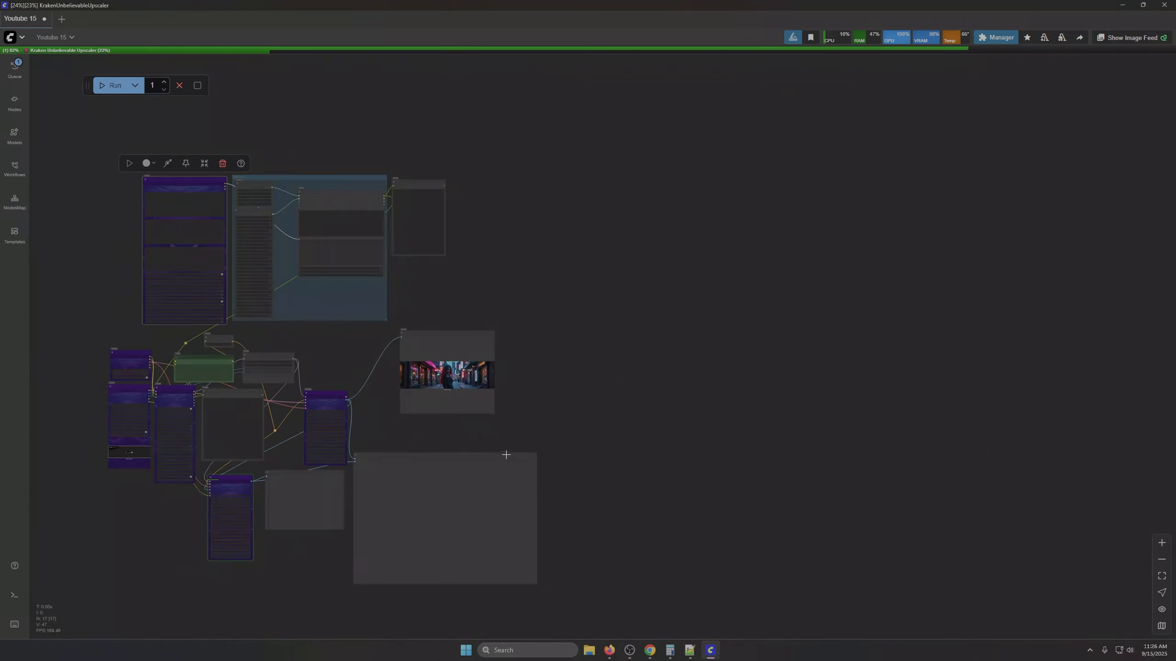
left_click_drag(575, 438, 782, 330)
scroll(453, 456, "up", 10)
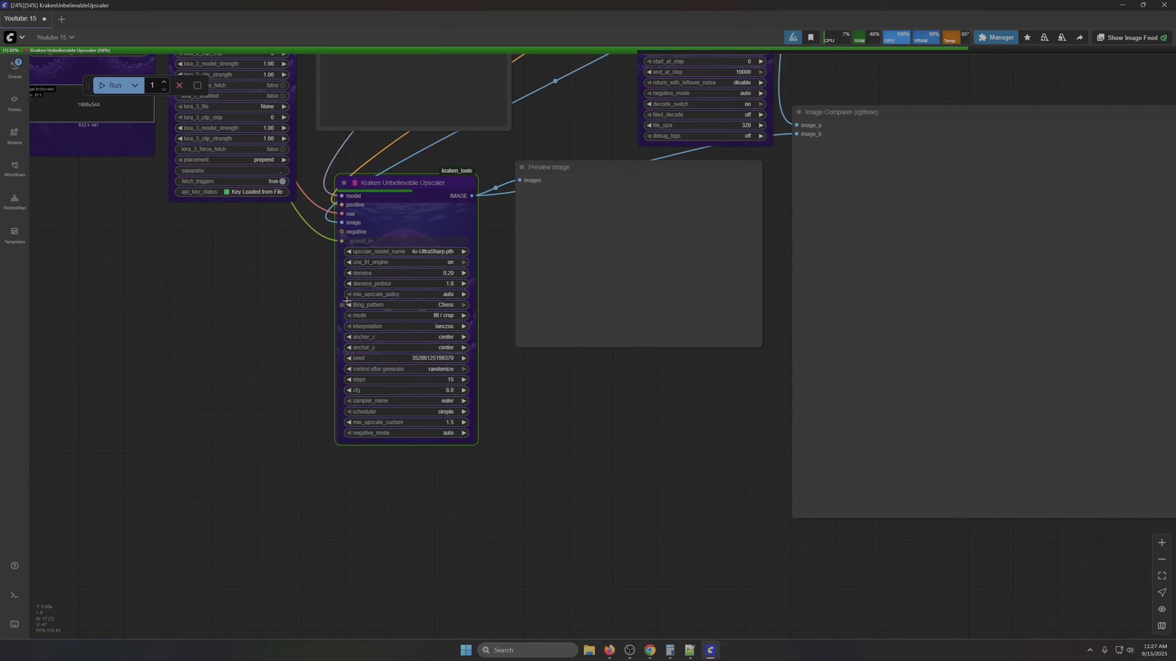
left_click_drag(551, 531, 605, 378)
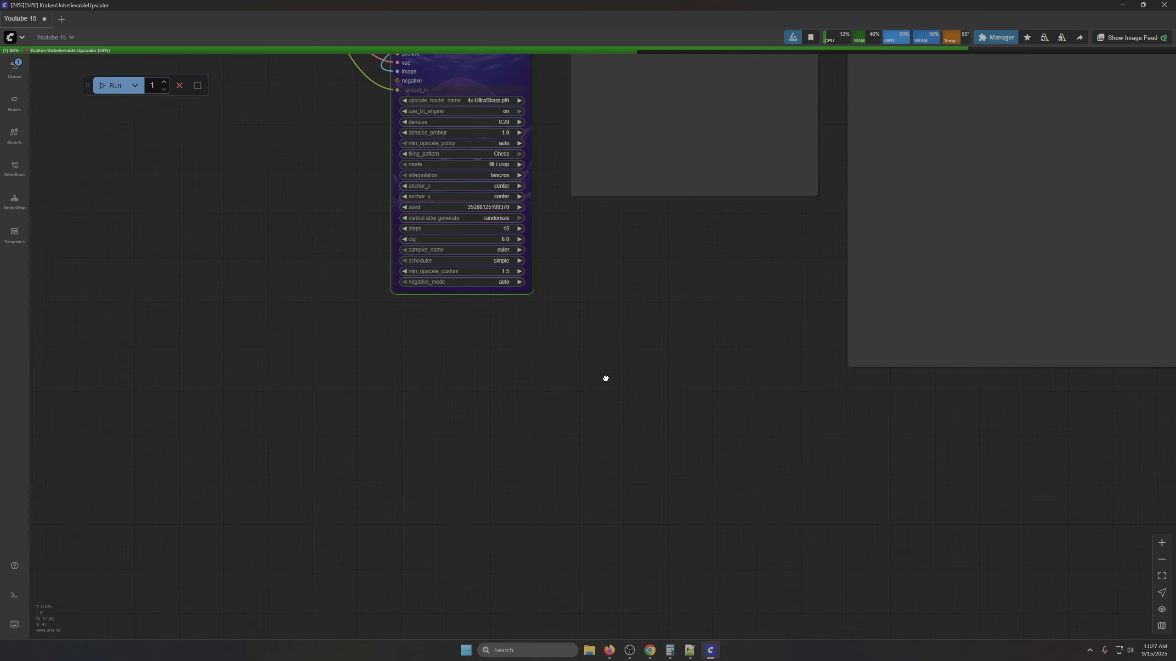
double_click(500, 436)
type("ultimate")
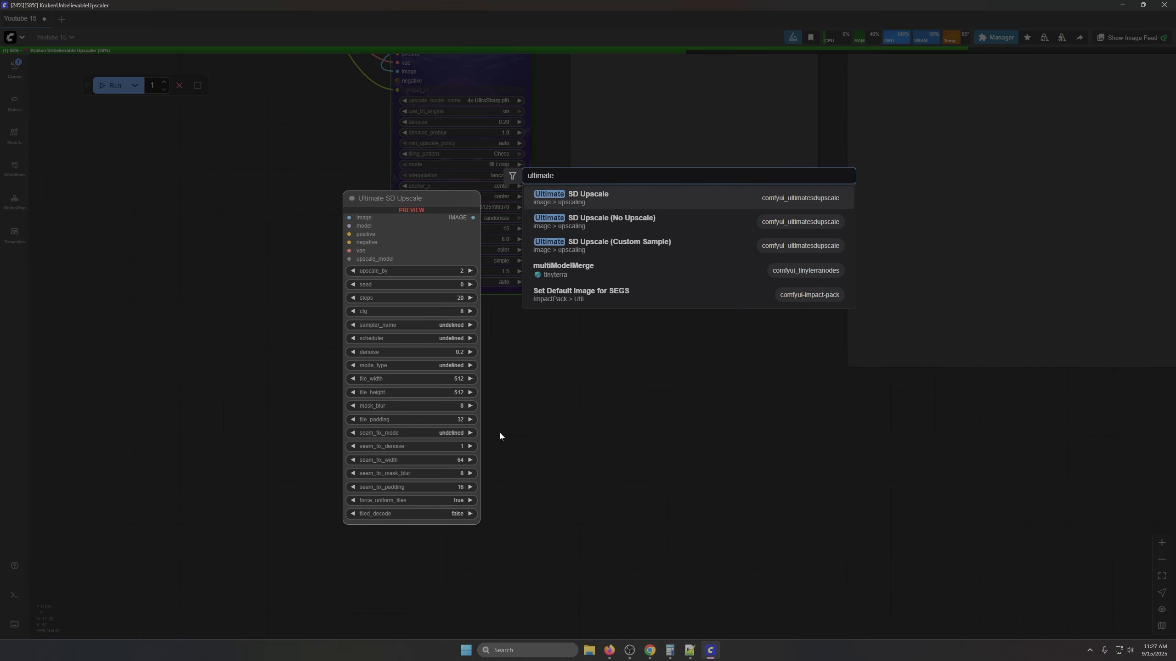
left_click(621, 195)
left_click_drag(692, 449, 671, 354)
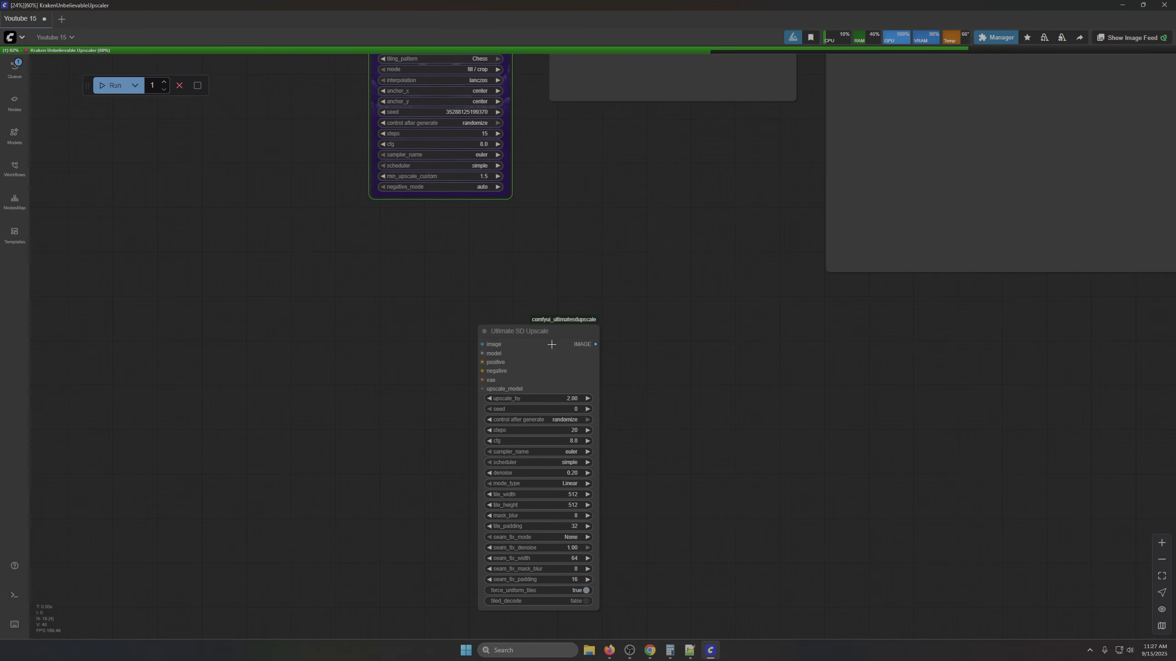
left_click_drag(551, 334, 439, 281)
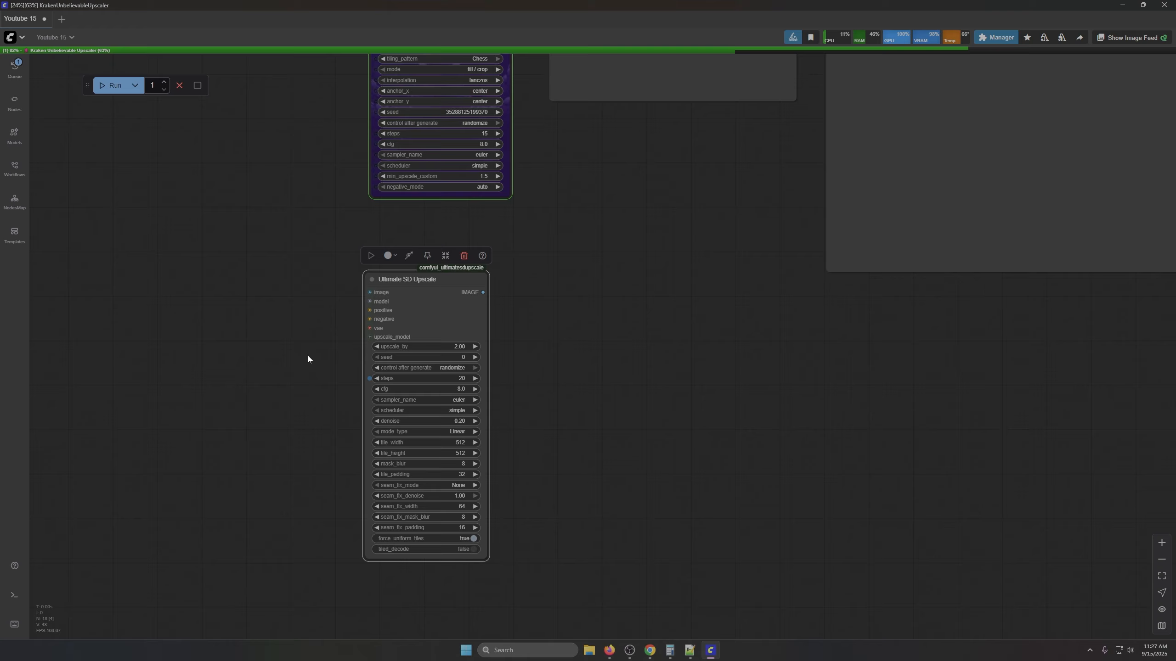
Step: Add a Kraken Upscale & Tile Calc node to the left of the Ultimate SD Upscale node
double_click(173, 281)
type("kj")
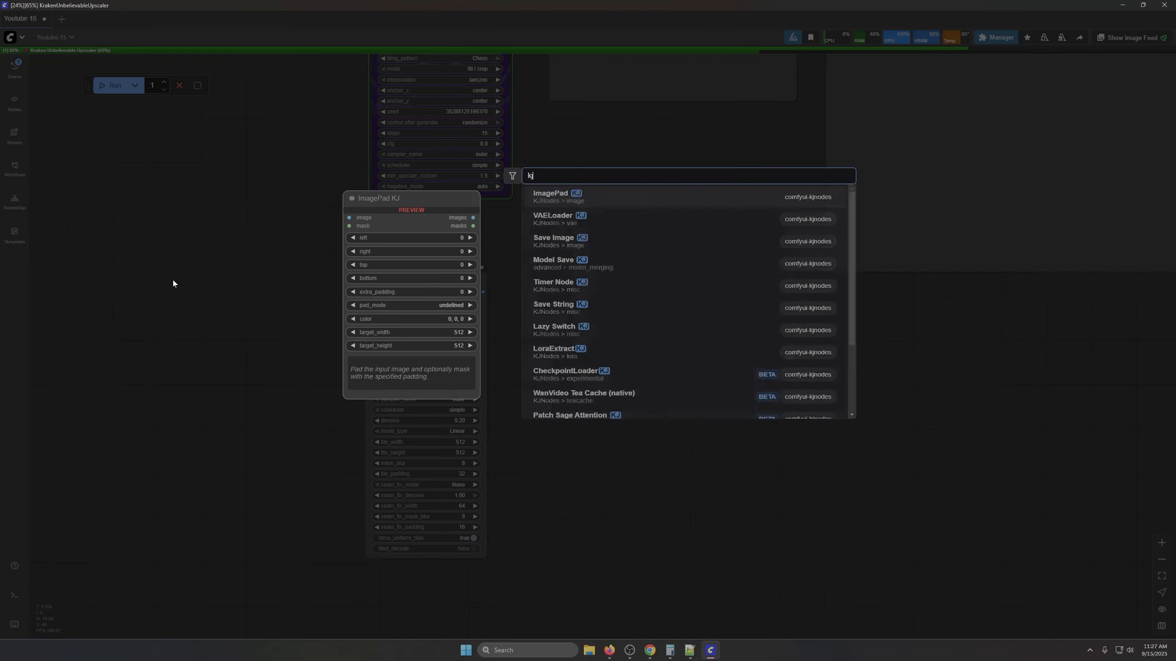
key("BackSpace")
key("BackSpace")
type("kraken")
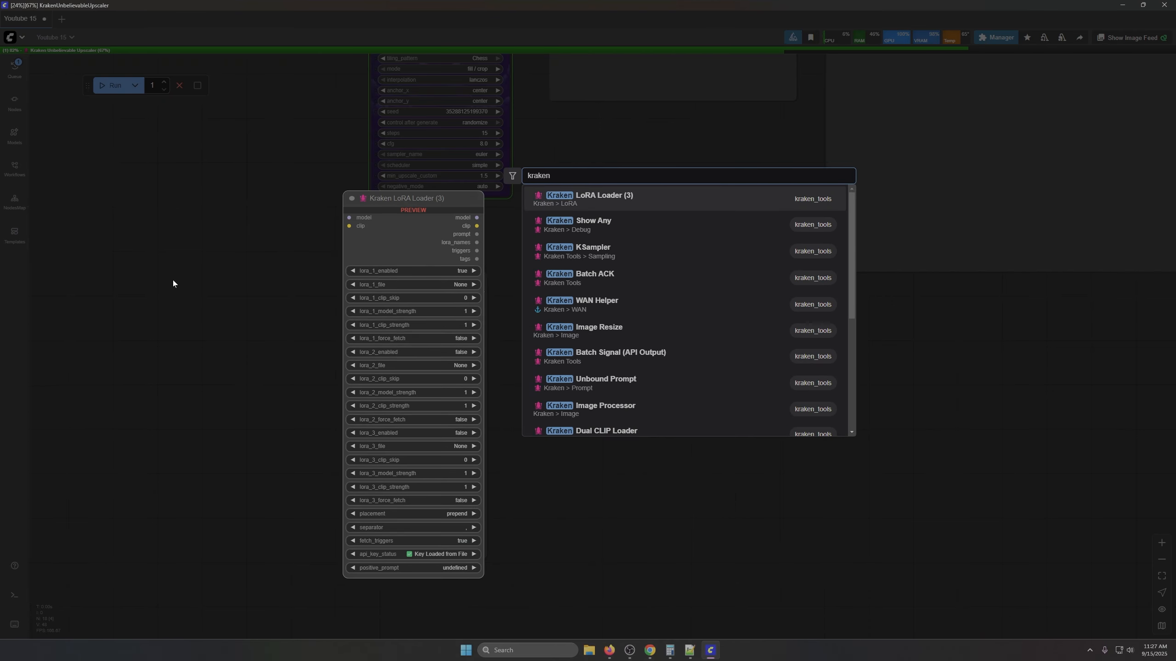
scroll(724, 360, "down", 5)
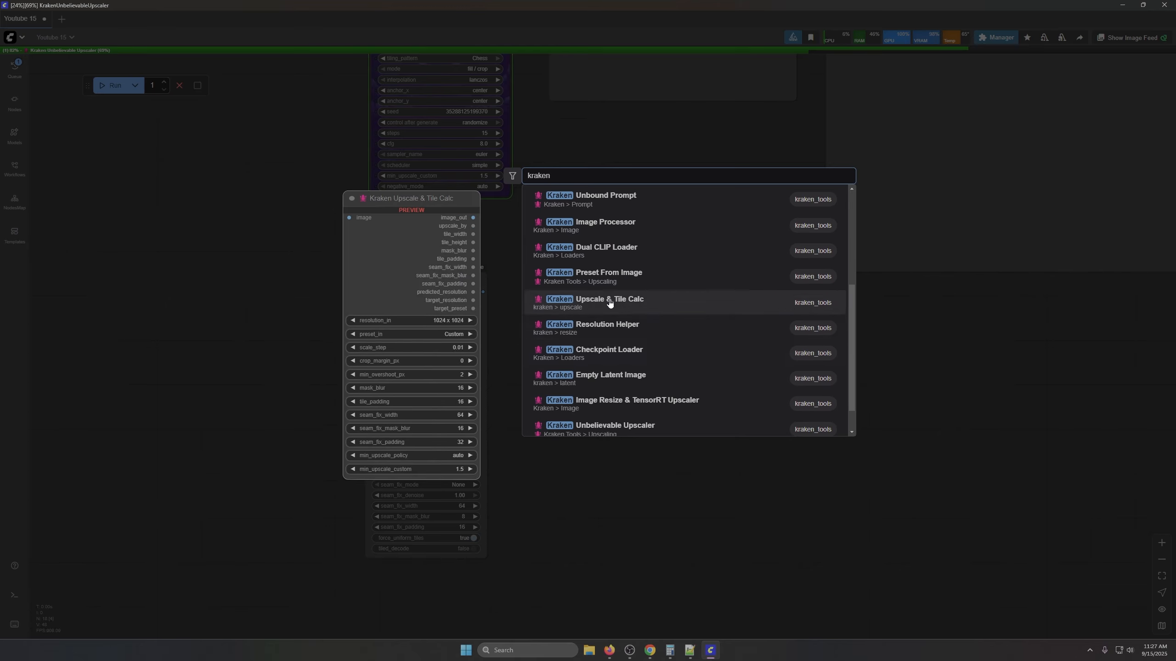
left_click(608, 302)
Step: Add a Kraken Resolution Helper node and place it to the right of the Ultimate SD Upscale node
double_click(669, 447)
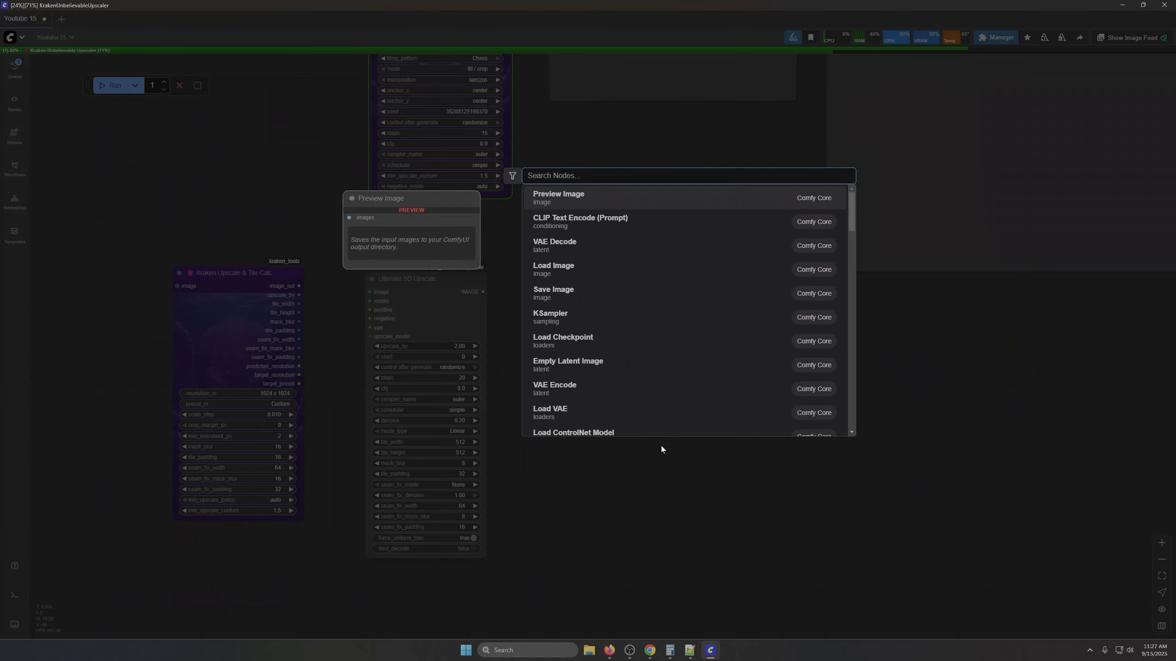
type("kraken")
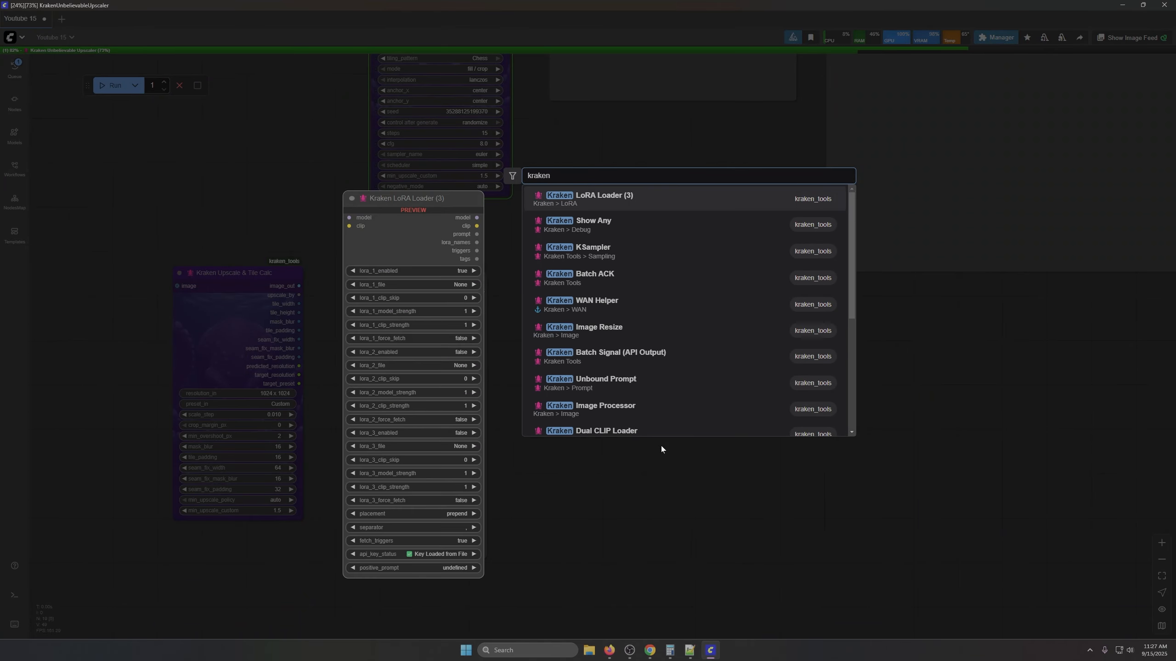
scroll(679, 389, "down", 1)
scroll(680, 389, "down", 3)
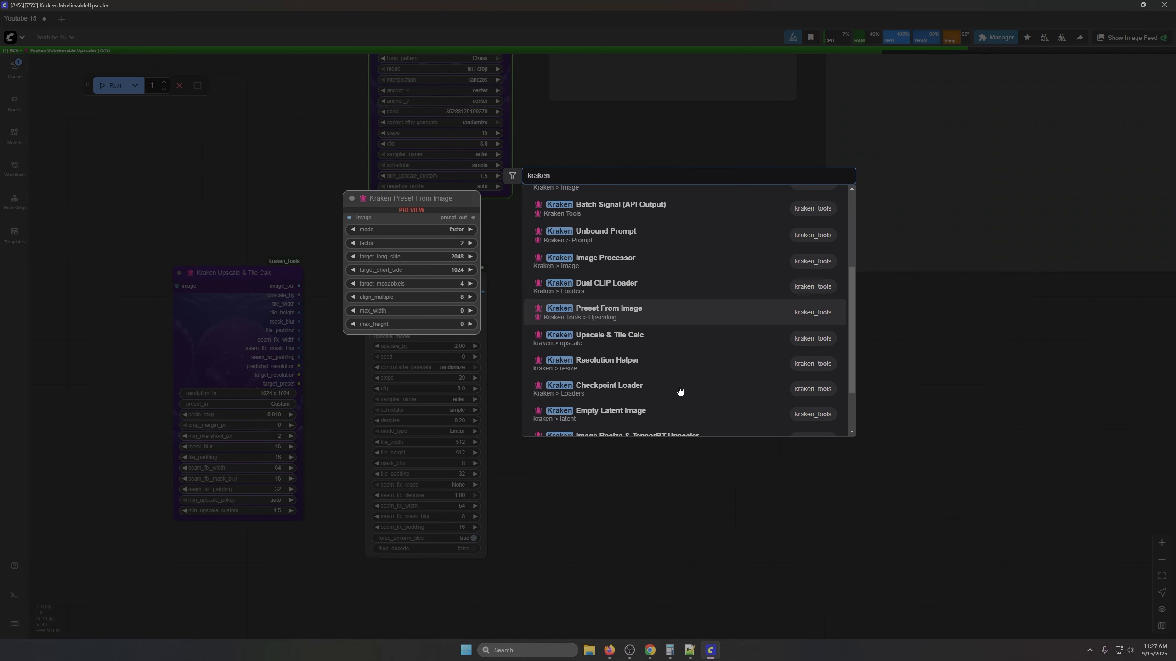
scroll(679, 391, "down", 2)
scroll(679, 392, "up", 2)
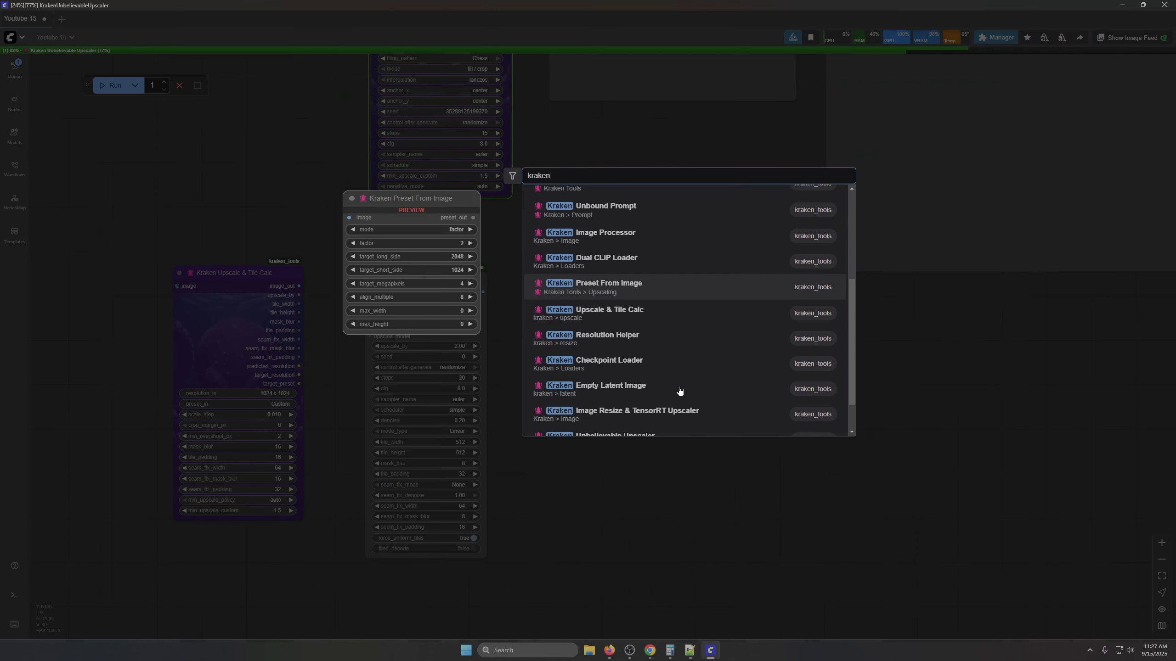
left_click(592, 341)
left_click_drag(661, 435, 549, 282)
Step: Line up the Upscale & Tile Calc node beside the Ultimate SD Upscale node, leaving a gap between them
left_click_drag(222, 275, 260, 278)
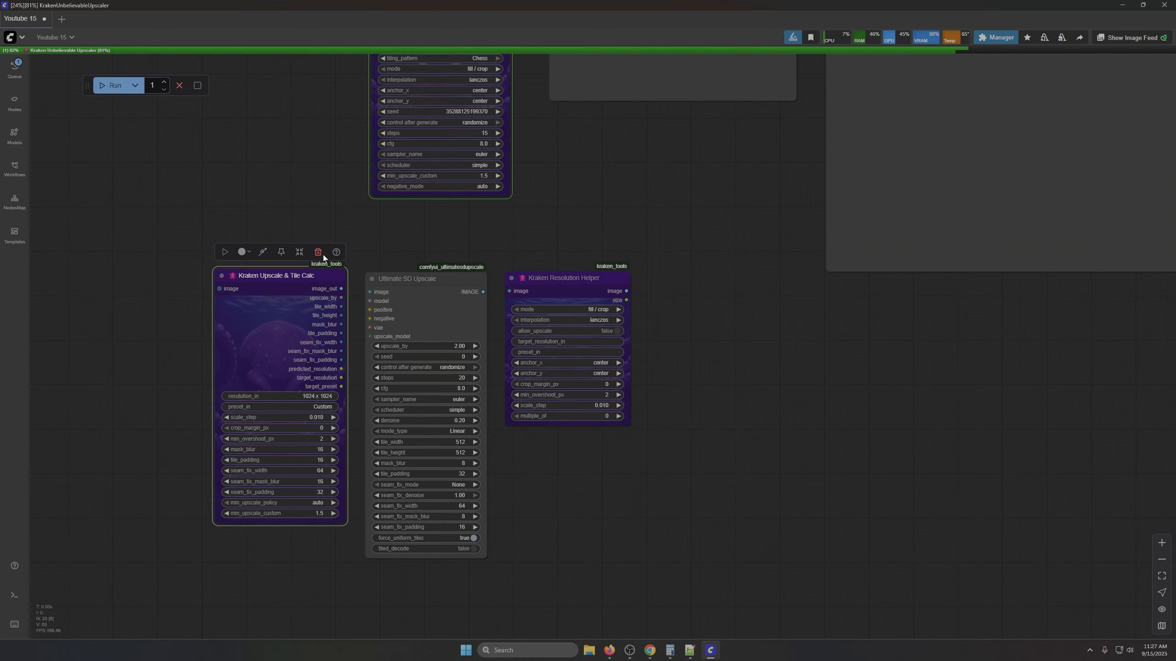
left_click_drag(228, 137, 260, 385)
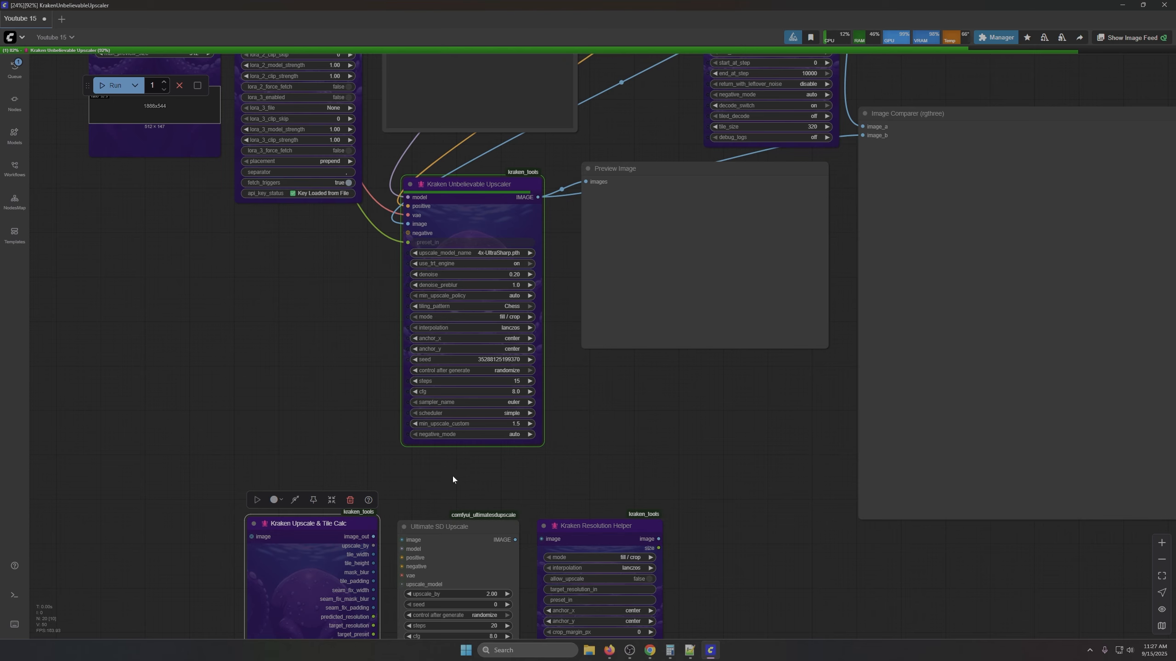
left_click_drag(628, 469, 661, 242)
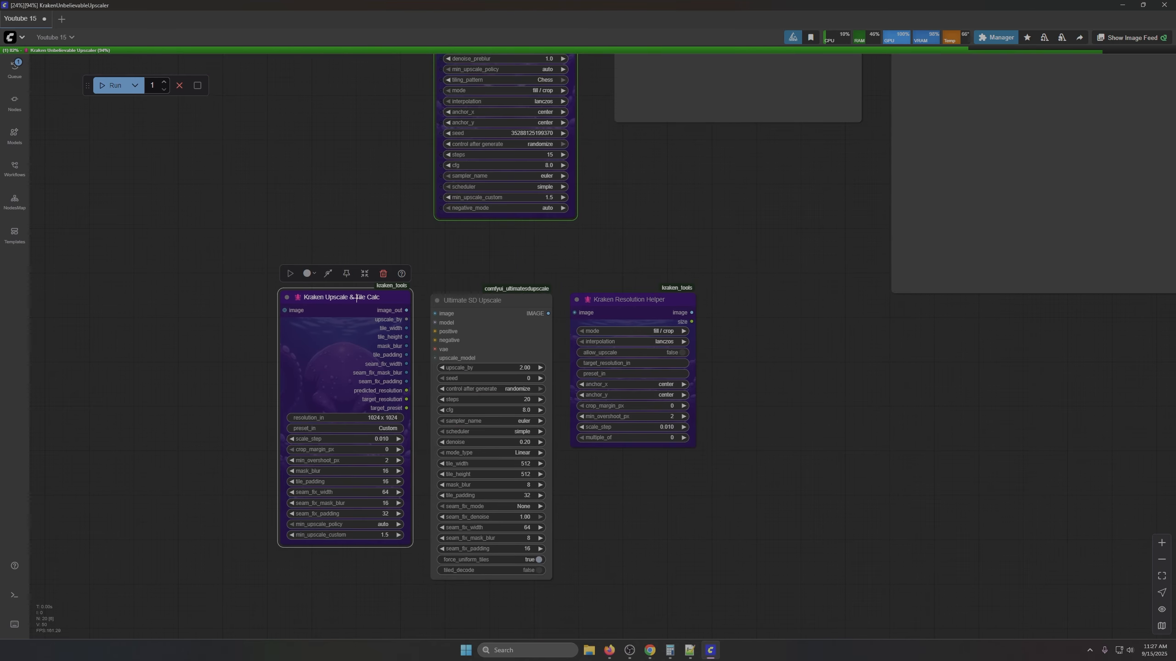
left_click_drag(348, 307, 299, 311)
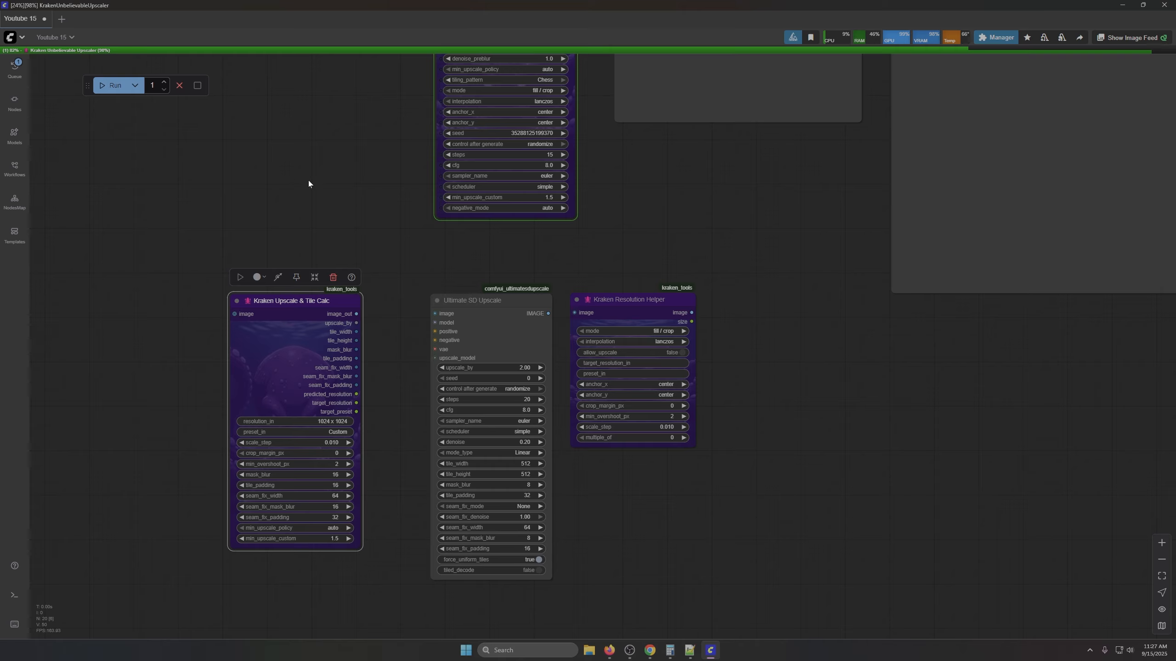
left_click_drag(308, 184, 366, 561)
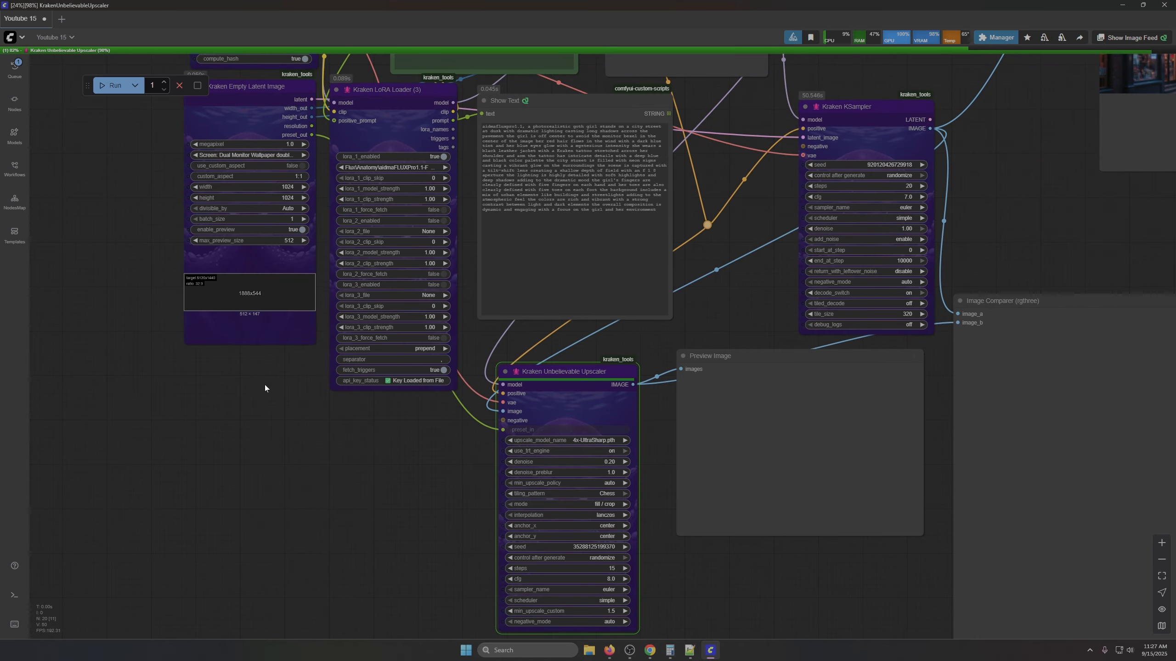
Step: Connect the Upscale & Tile Calc node's target_resolution and target_preset outputs to the Resolution Helper's target_resolution_in and preset_in inputs
left_click_drag(265, 388, 264, 473)
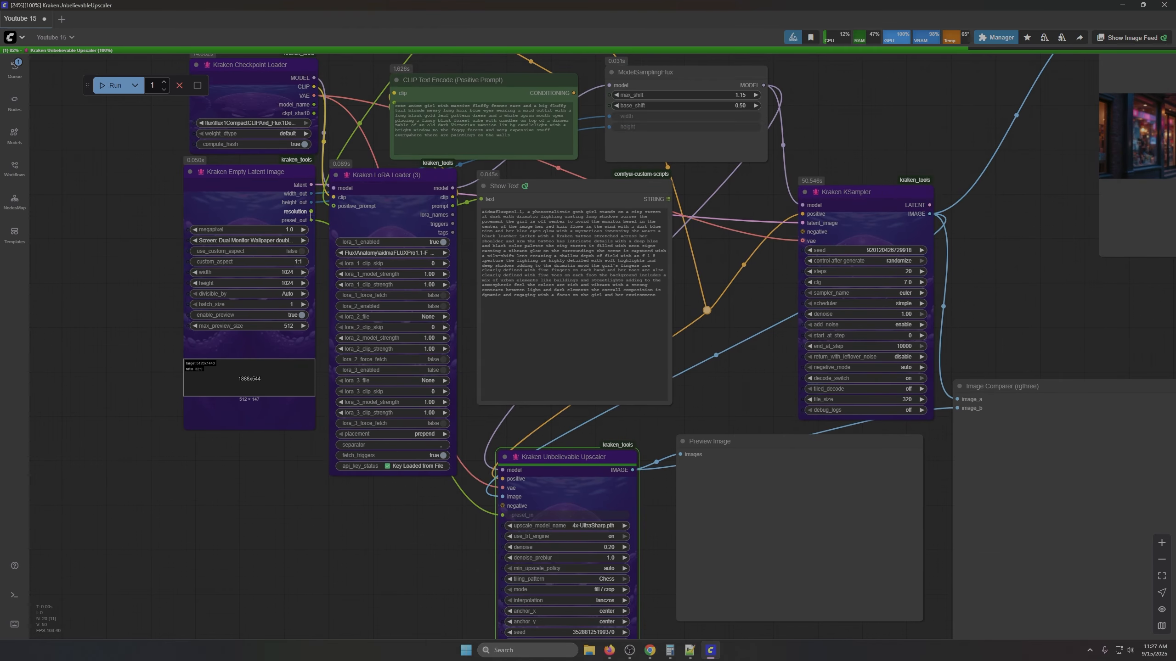
left_click_drag(342, 576, 384, 179)
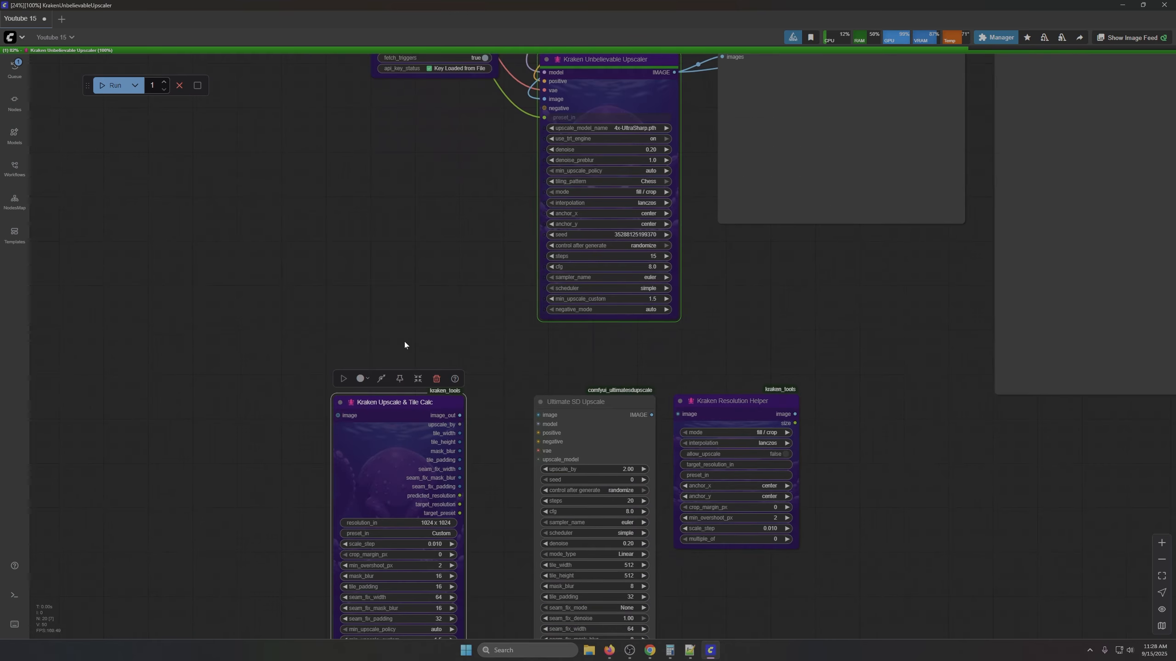
left_click_drag(458, 326, 391, 206)
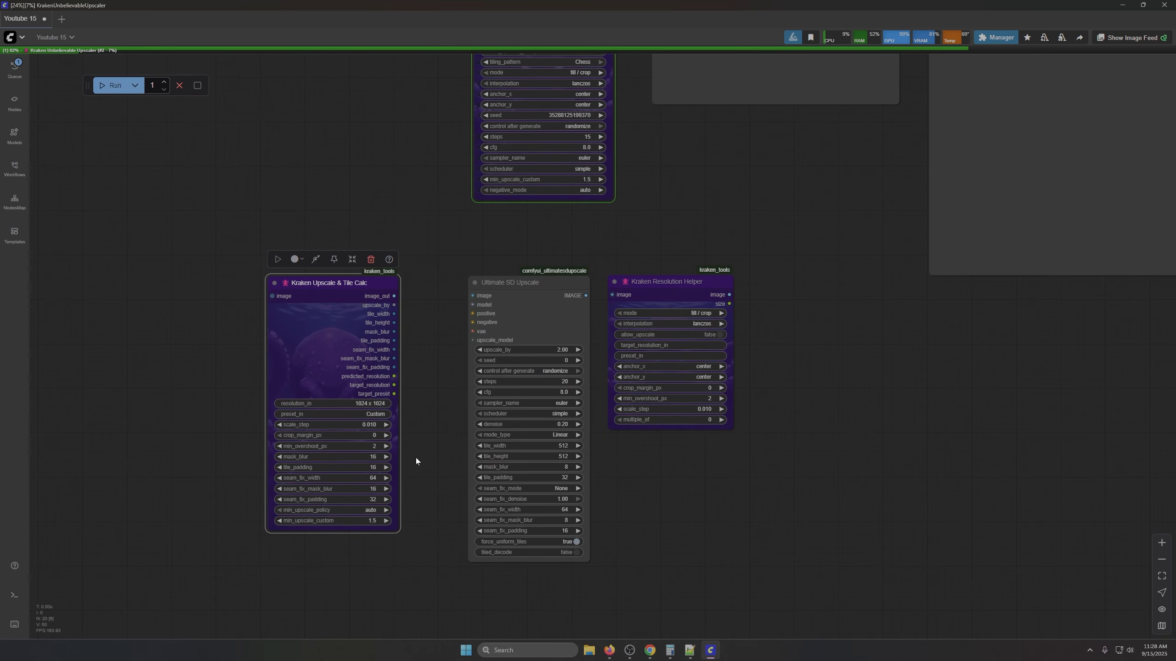
left_click_drag(394, 385, 611, 344)
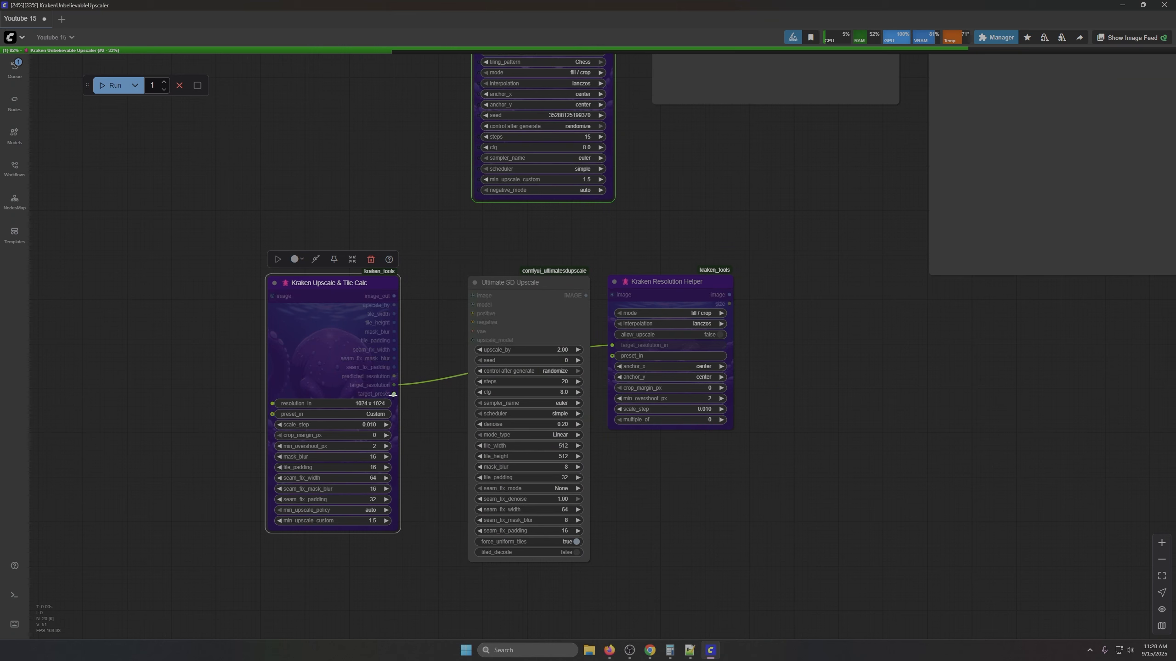
left_click_drag(394, 393, 611, 356)
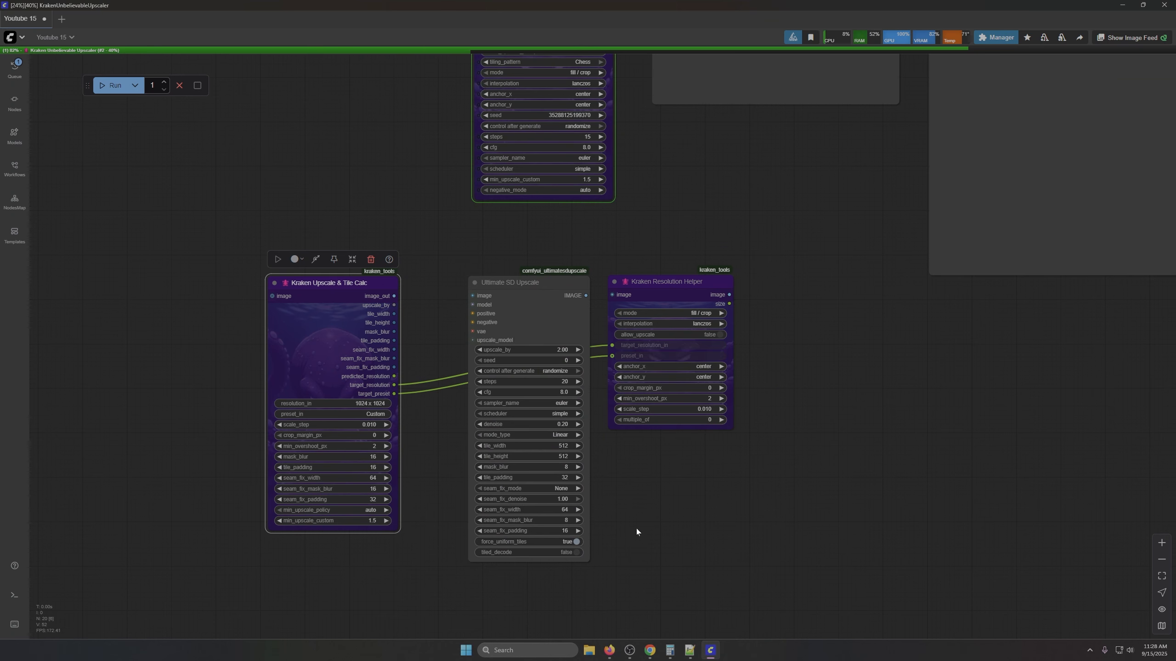
Step: Link the Ultimate SD Upscale image output to the Resolution Helper and add a Preview Image node on the helper's image output
left_click_drag(586, 296, 612, 295)
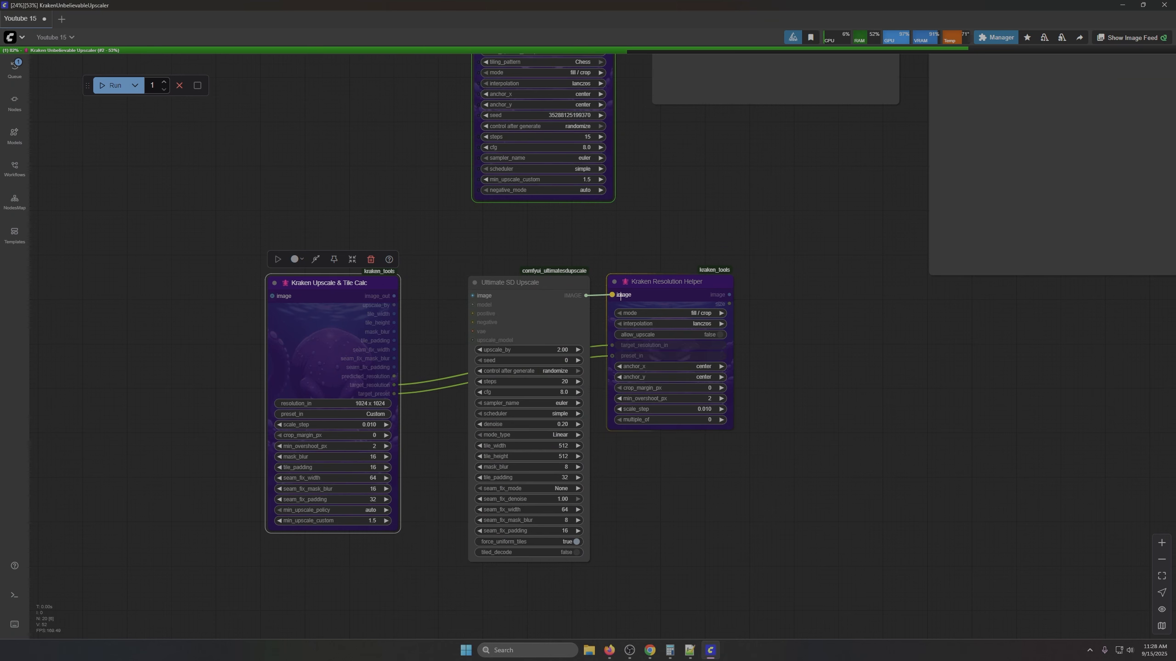
left_click_drag(729, 294, 801, 344)
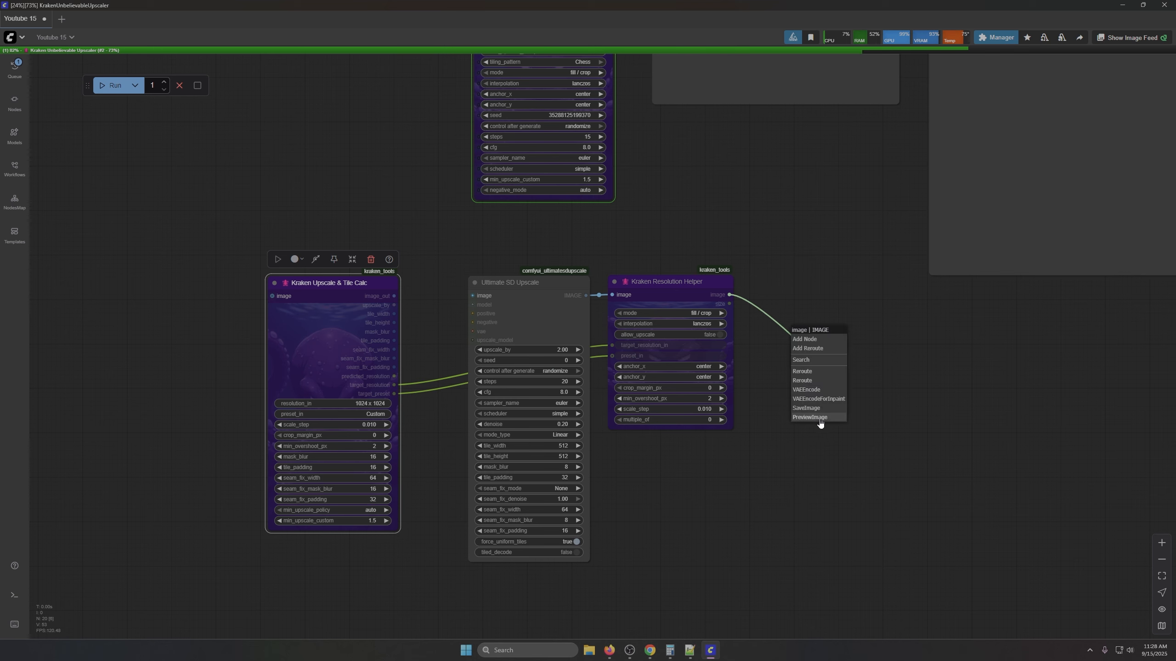
left_click(821, 422)
Step: Connect the Upscale & Tile Calc node's image_out to the image input of the Ultimate SD Upscale node
left_click_drag(659, 532, 823, 532)
scroll(572, 366, "up", 7)
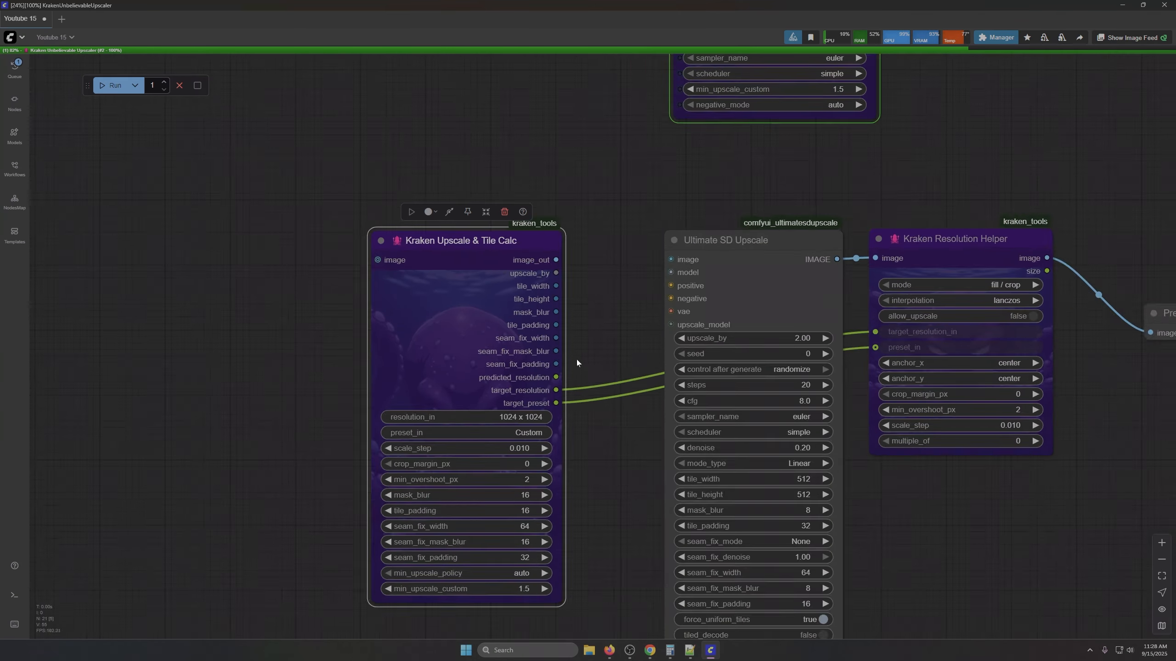
left_click_drag(548, 228, 575, 125)
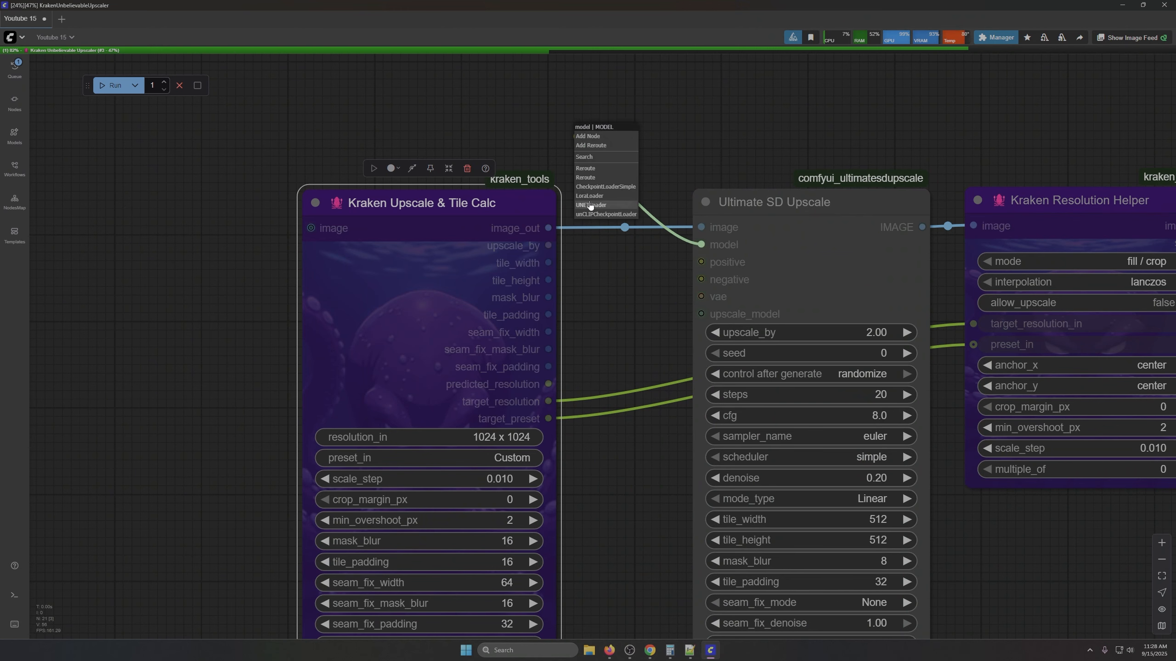
left_click(717, 116)
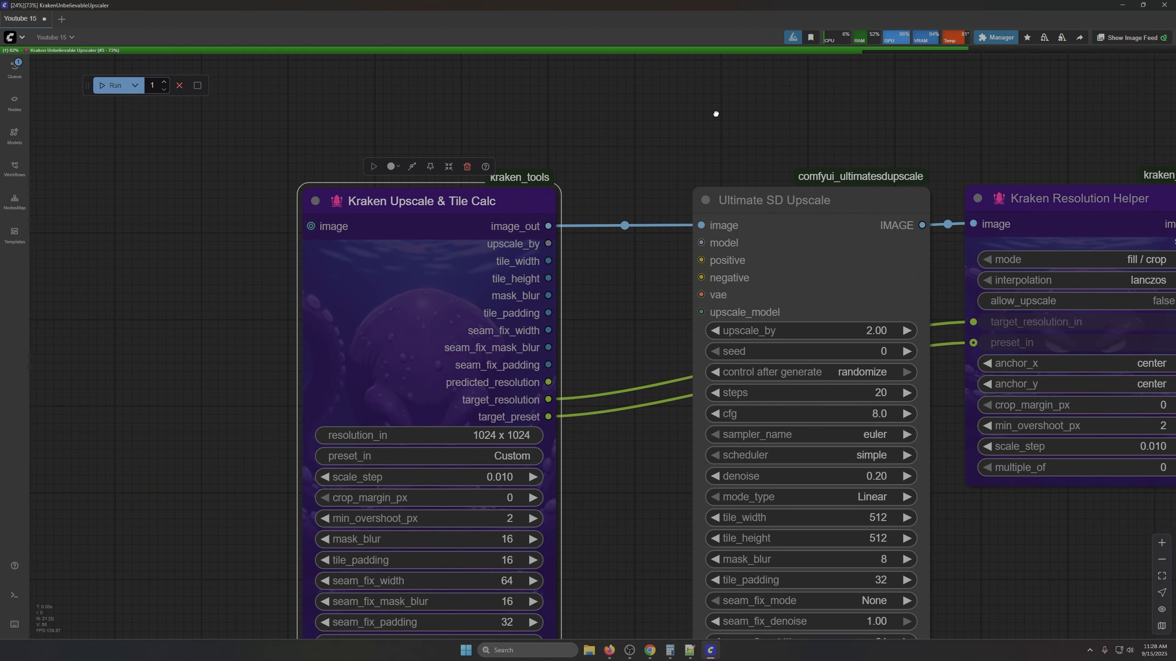
Step: Add an Upscale Model Loader for the upscale_model input, place it above the Tile Calc node, and choose 4x-UltraSharp.pth
left_click_drag(699, 315, 599, 113)
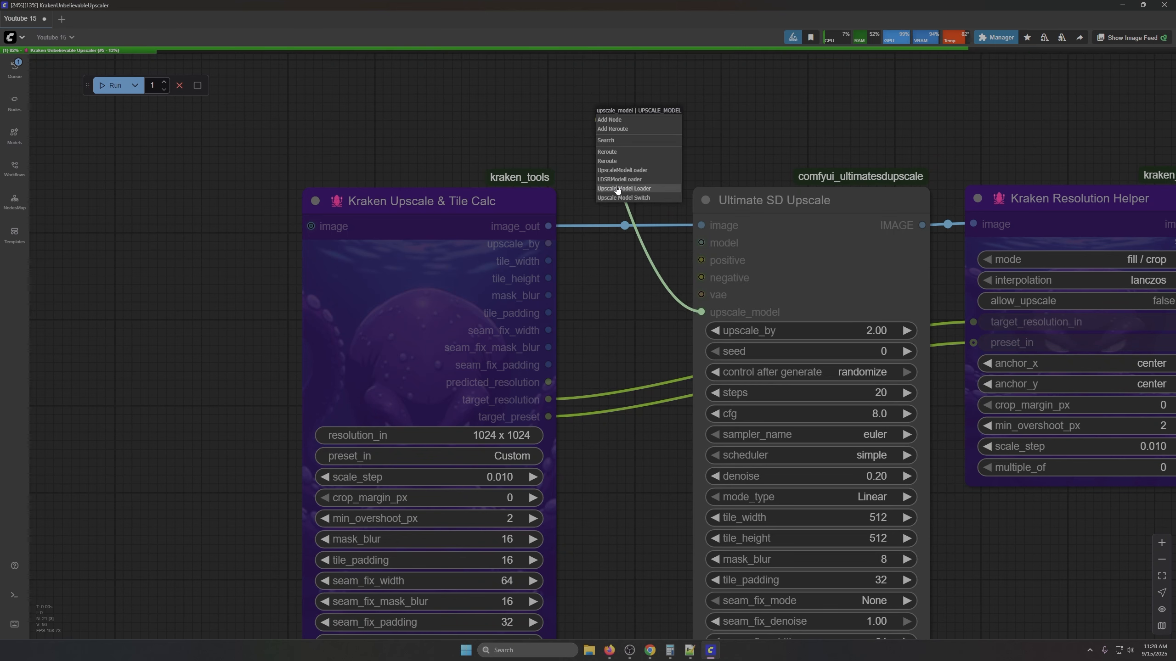
left_click(624, 188)
scroll(670, 316, "up", 5)
left_click_drag(670, 316, 415, 227)
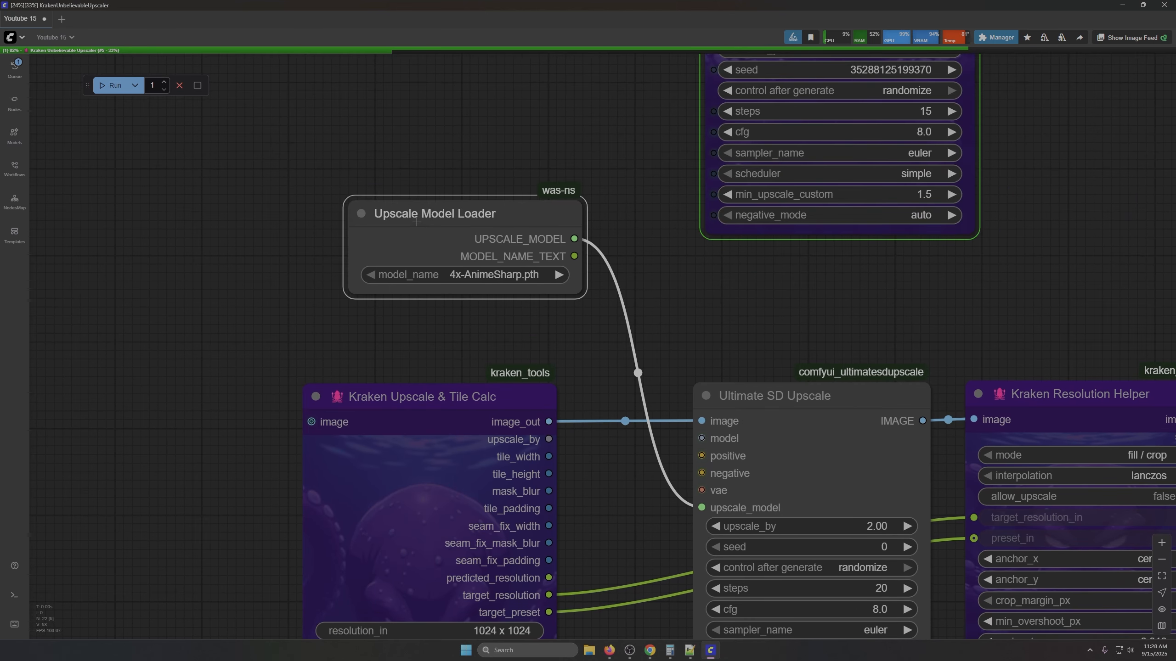
left_click(458, 274)
left_click(486, 297)
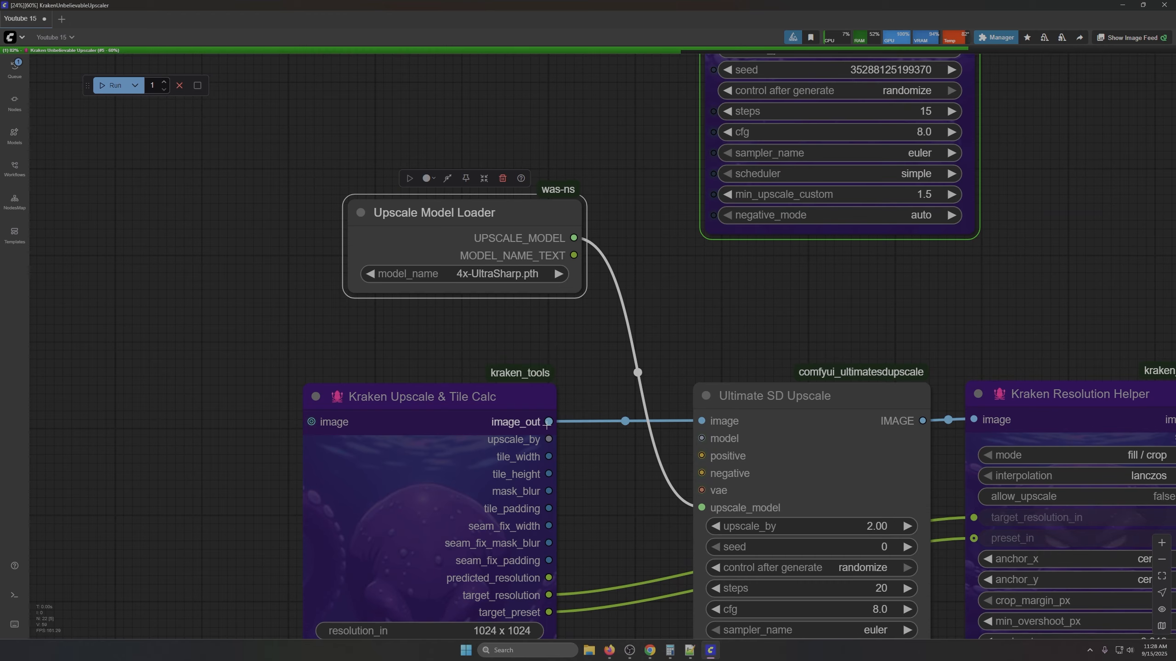
Step: Connect the Tile Calc's upscale_by, tile_width, tile_height, mask_blur and tile_padding outputs to the matching Ultimate SD Upscale inputs
scroll(604, 142, "down", 8)
left_click_drag(563, 112, 719, 198)
left_click_drag(565, 128, 717, 406)
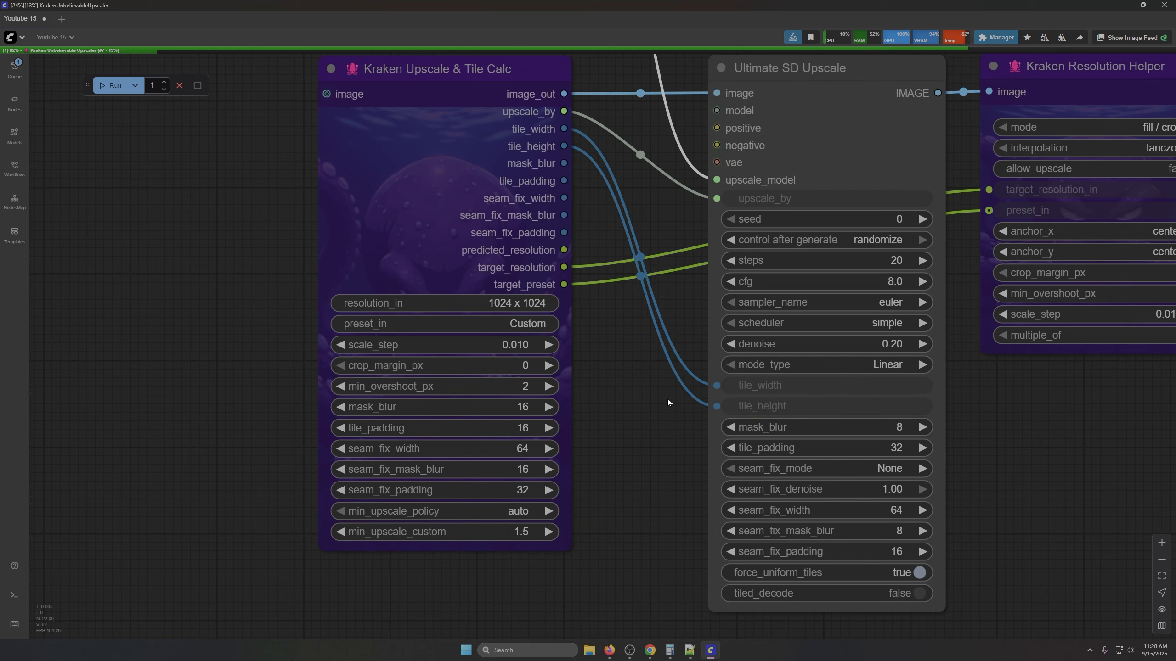
left_click_drag(564, 163, 717, 448)
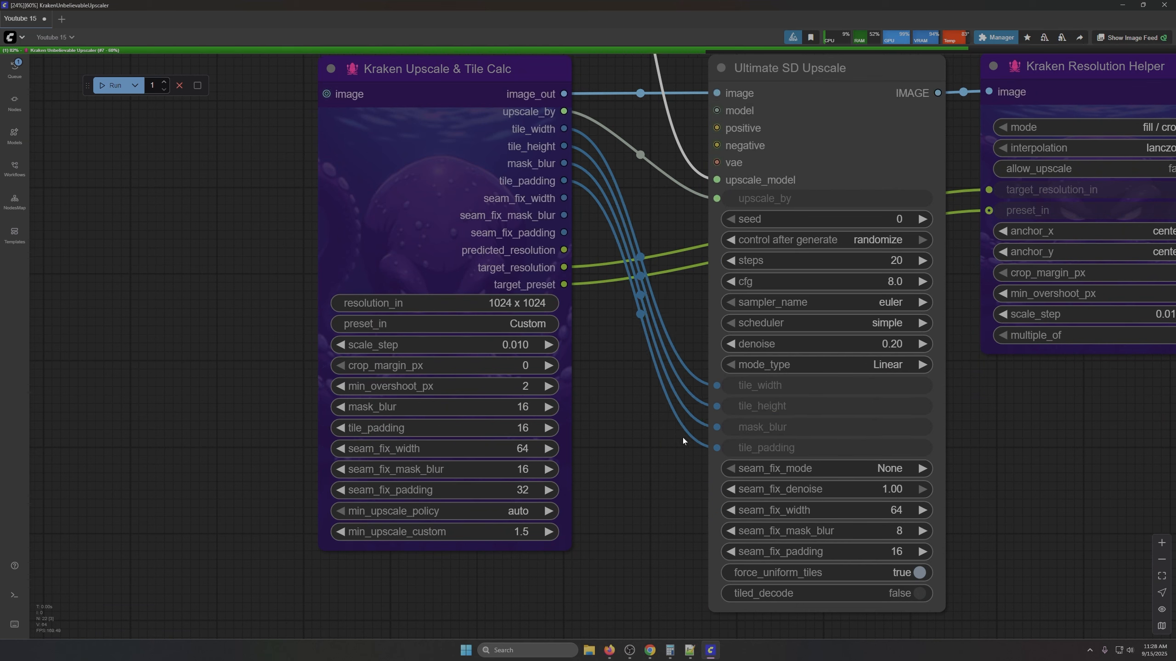
Step: Connect the Tile Calc's seam_fix_width, seam_fix_mask_blur and seam_fix_padding outputs to the matching Ultimate SD Upscale inputs
left_click_drag(564, 199, 716, 510)
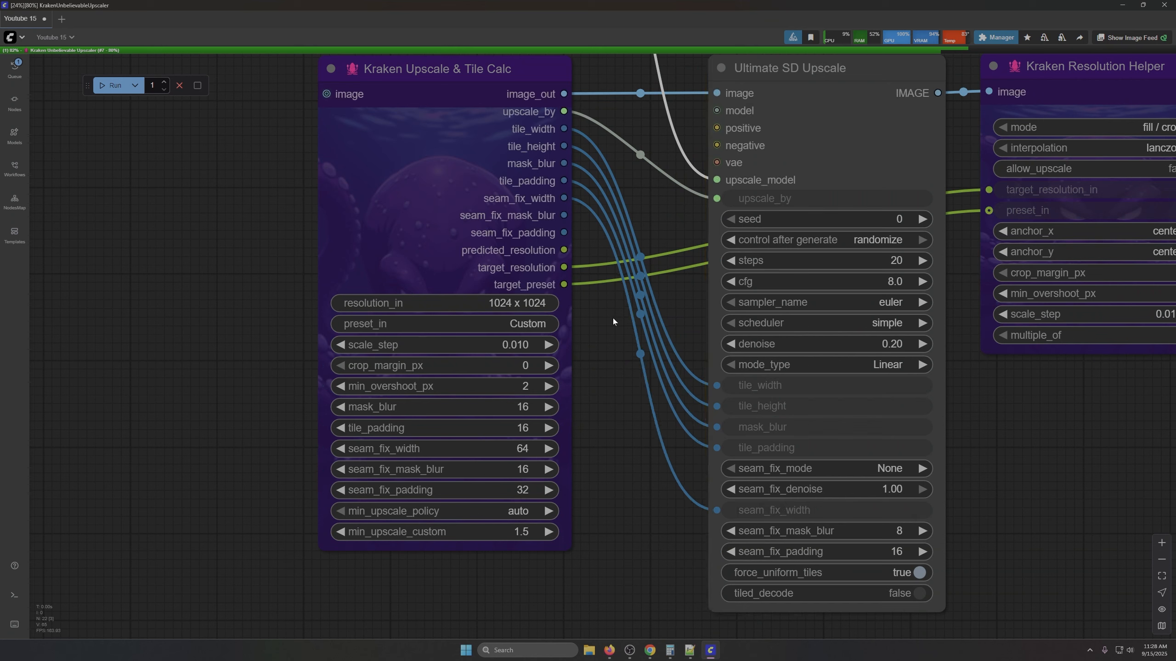
left_click_drag(564, 215, 716, 531)
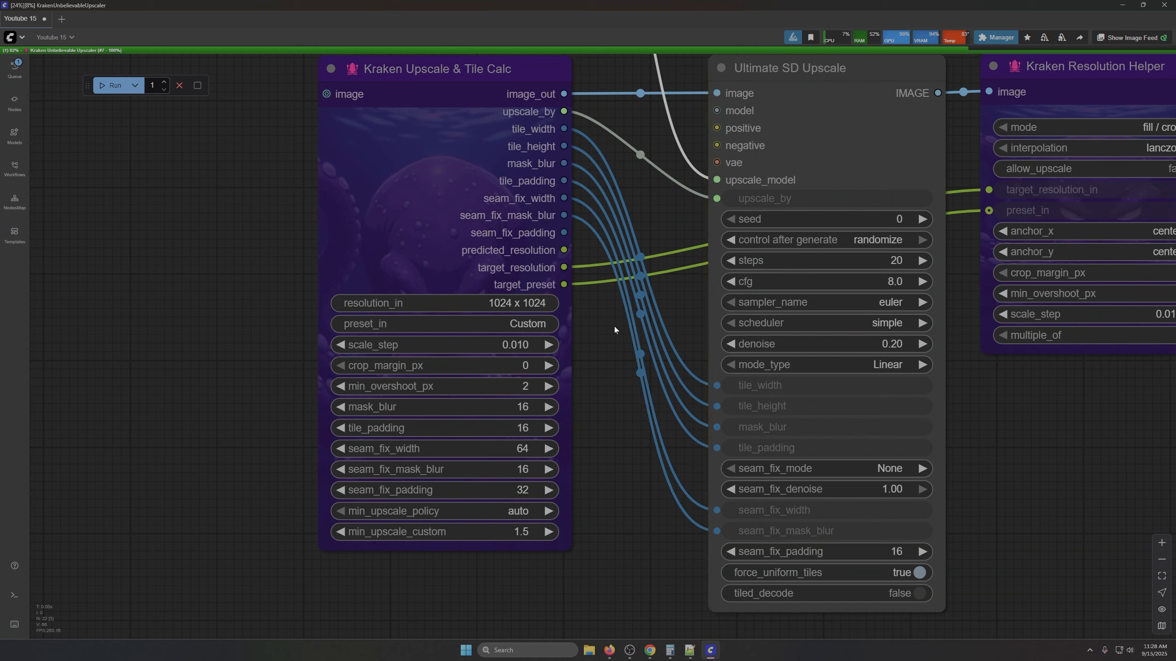
left_click_drag(563, 233, 680, 599)
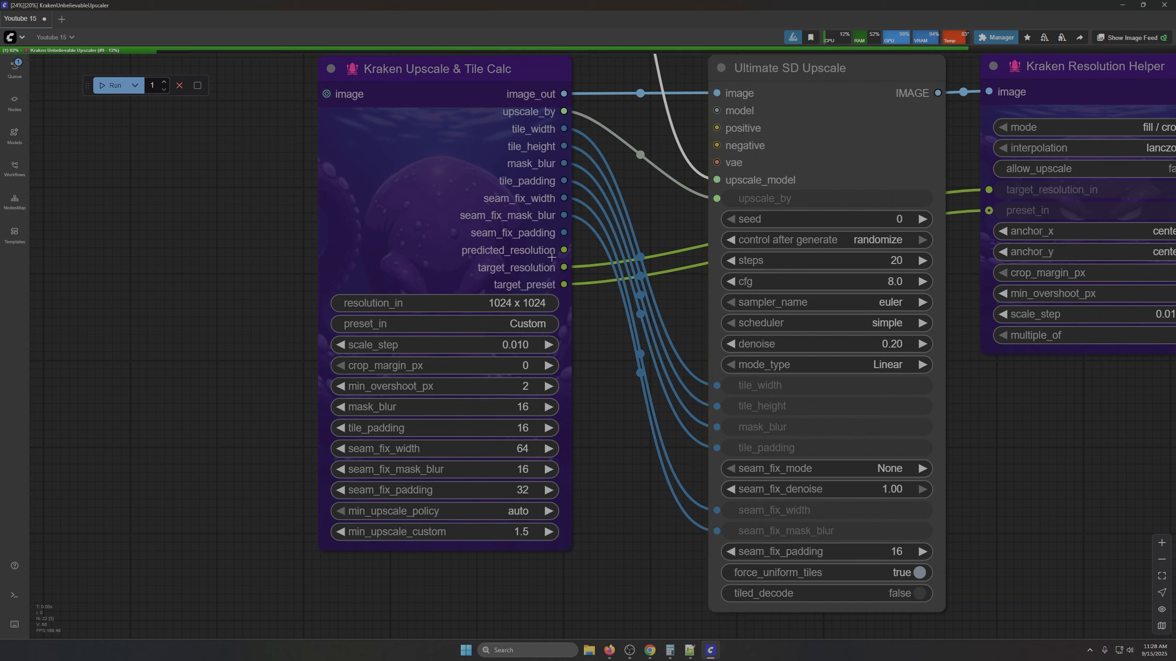
left_click_drag(564, 232, 717, 551)
Step: Move the Kraken Upscale & Tile Calc node slightly down and away from the Ultimate SD Upscale node
scroll(610, 419, "down", 3)
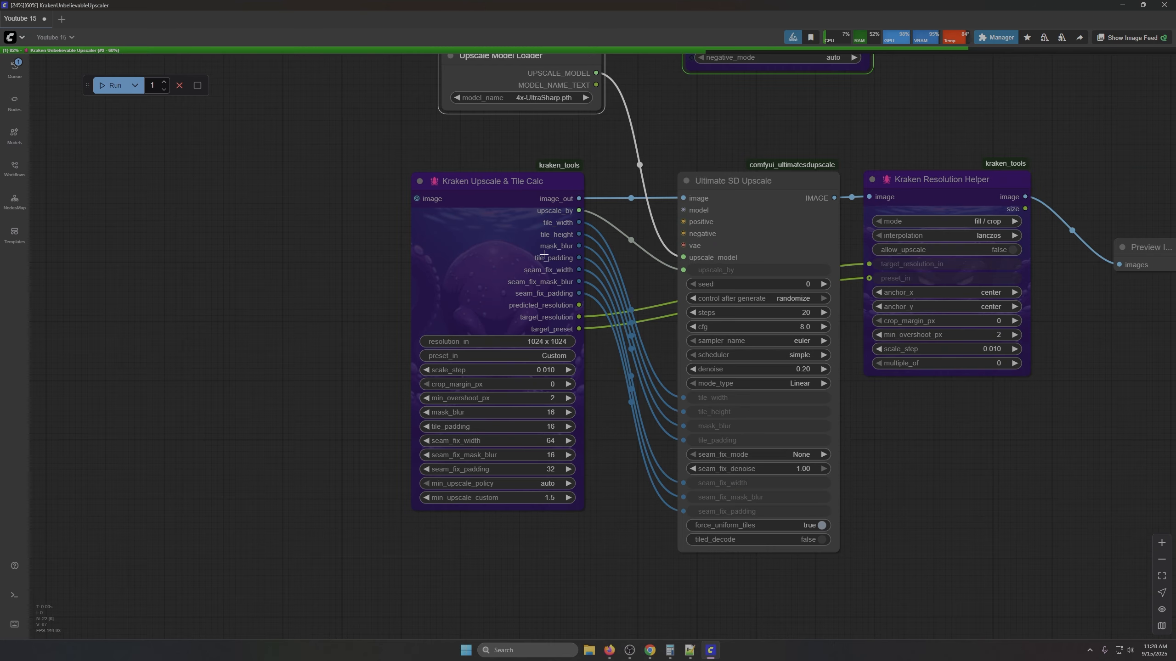
left_click_drag(481, 182, 468, 210)
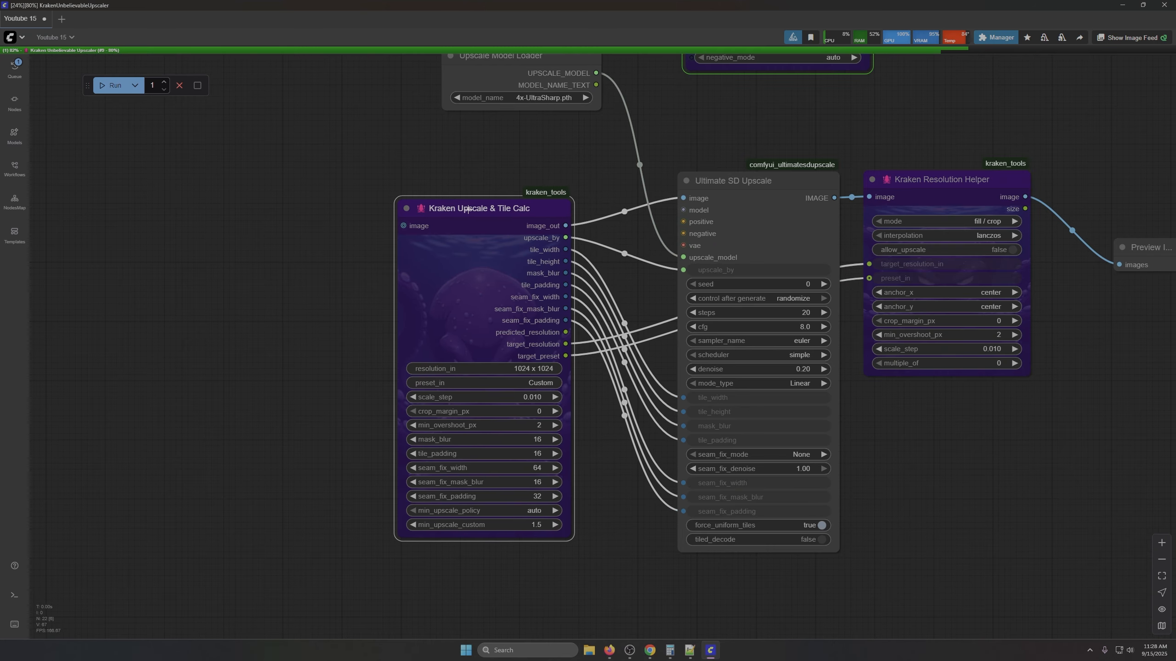
Step: Add a Load Image node and connect its image output to the Kraken Upscale & Tile Calc node's image input
left_click_drag(345, 131, 407, 339)
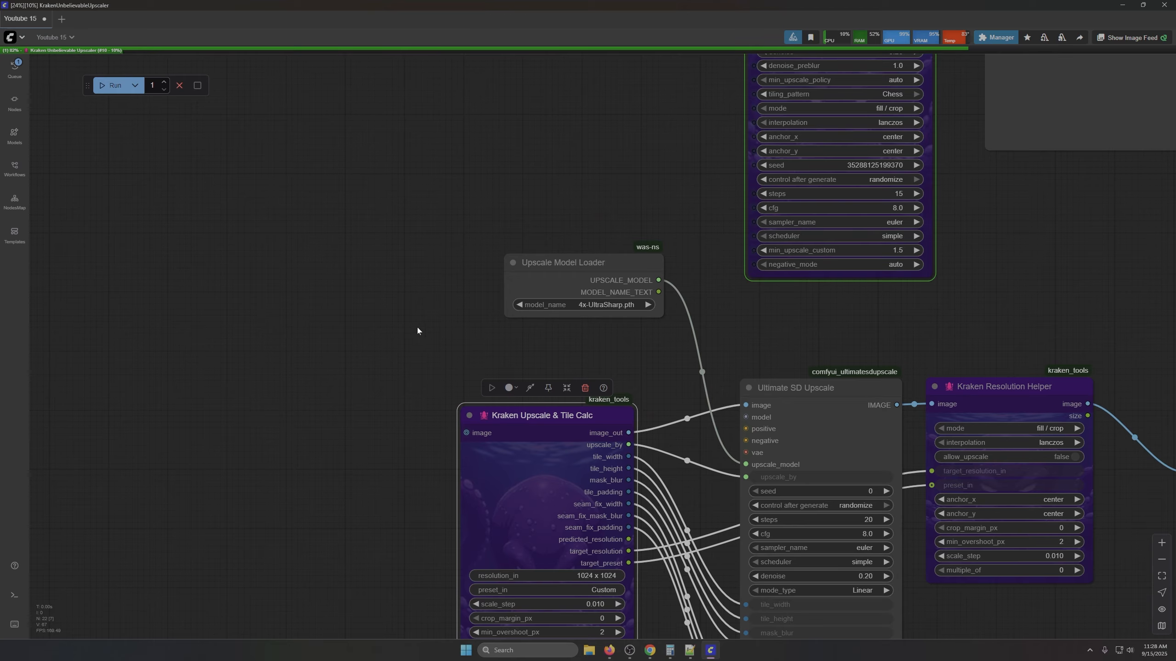
left_click_drag(444, 210, 565, 169)
double_click(289, 278)
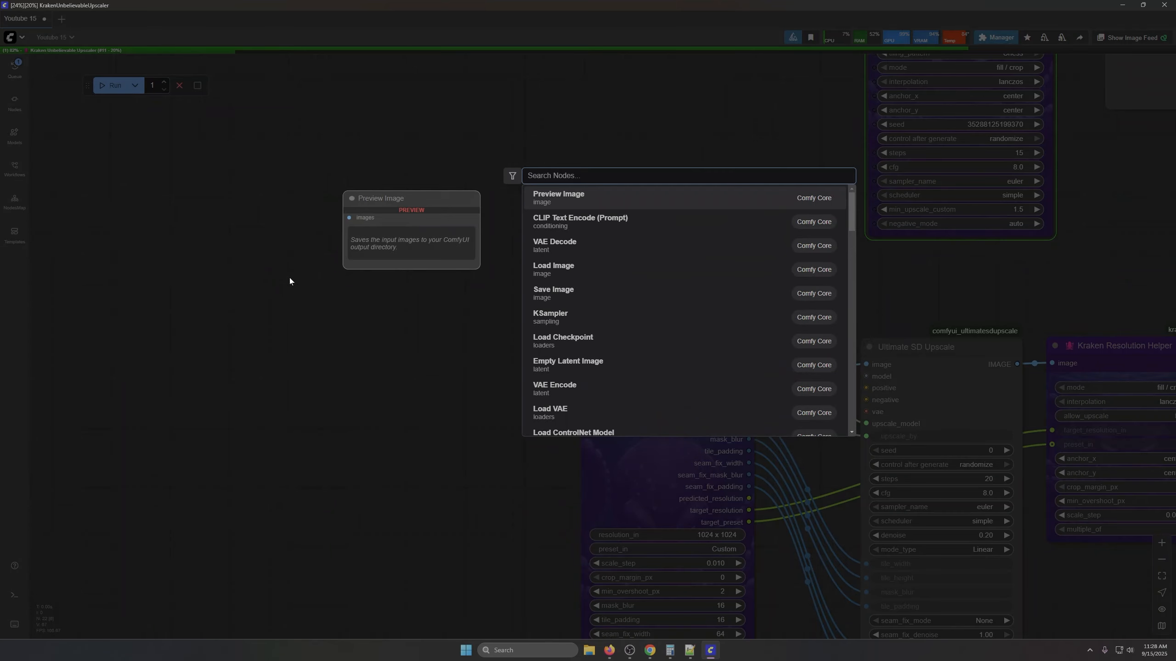
type("load image")
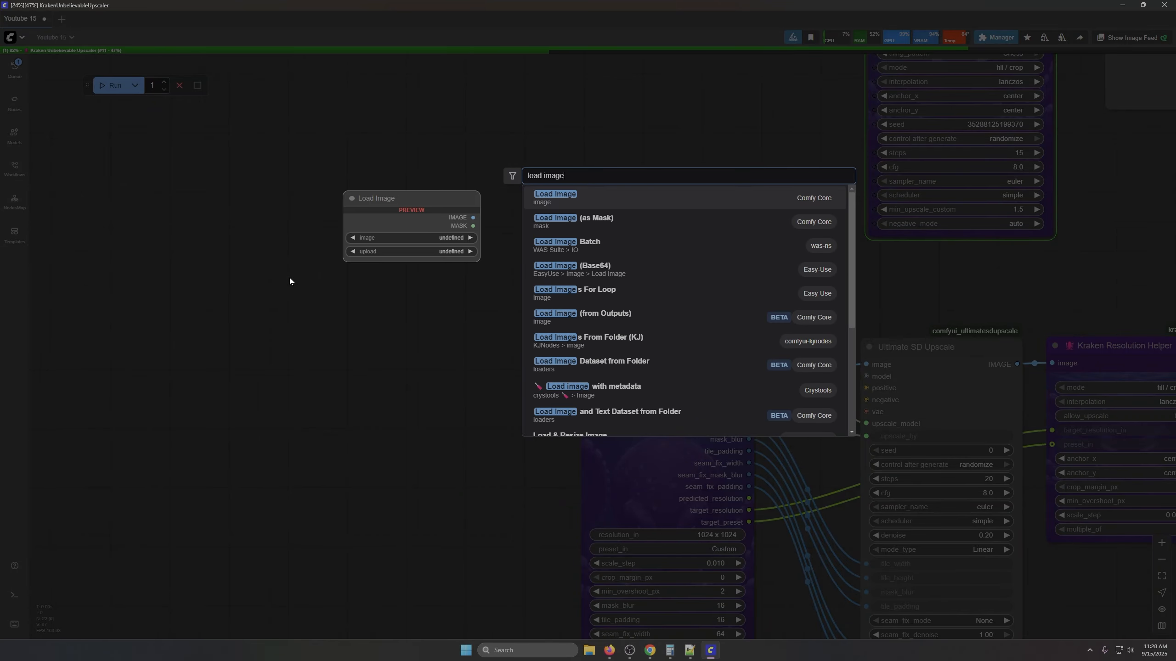
left_click(546, 194)
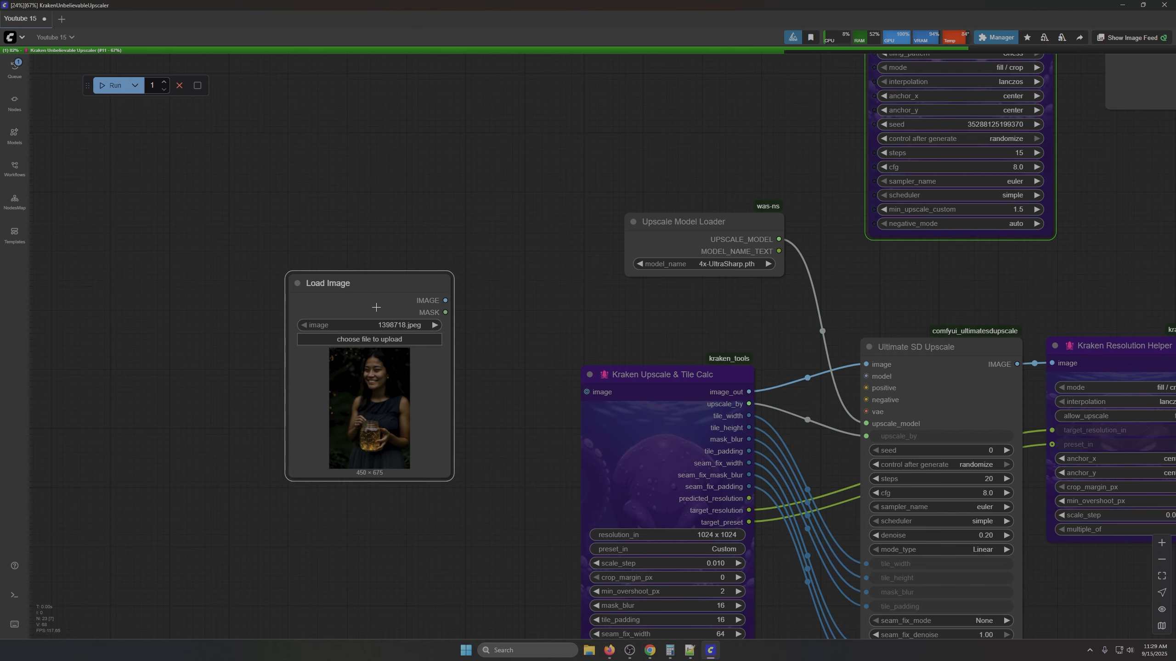
left_click_drag(376, 307, 596, 394)
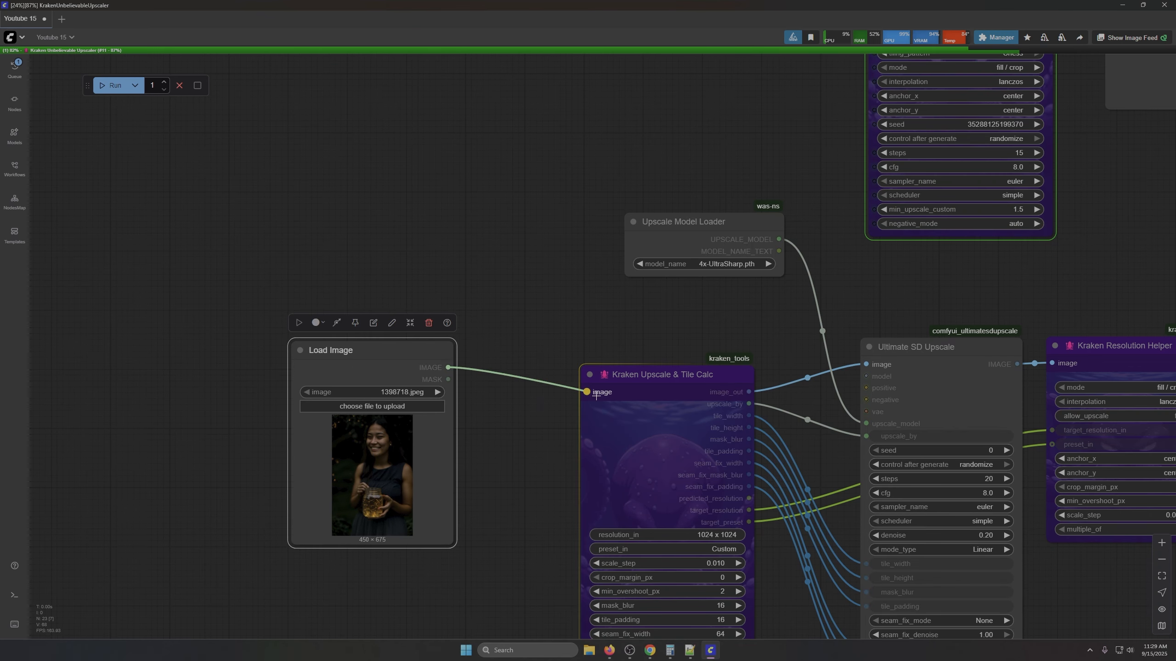
Step: Add reroutes in the empty area above Load Image from the Kraken Empty Latent Image node's resolution and preset_out outputs
left_click_drag(546, 552, 370, 320)
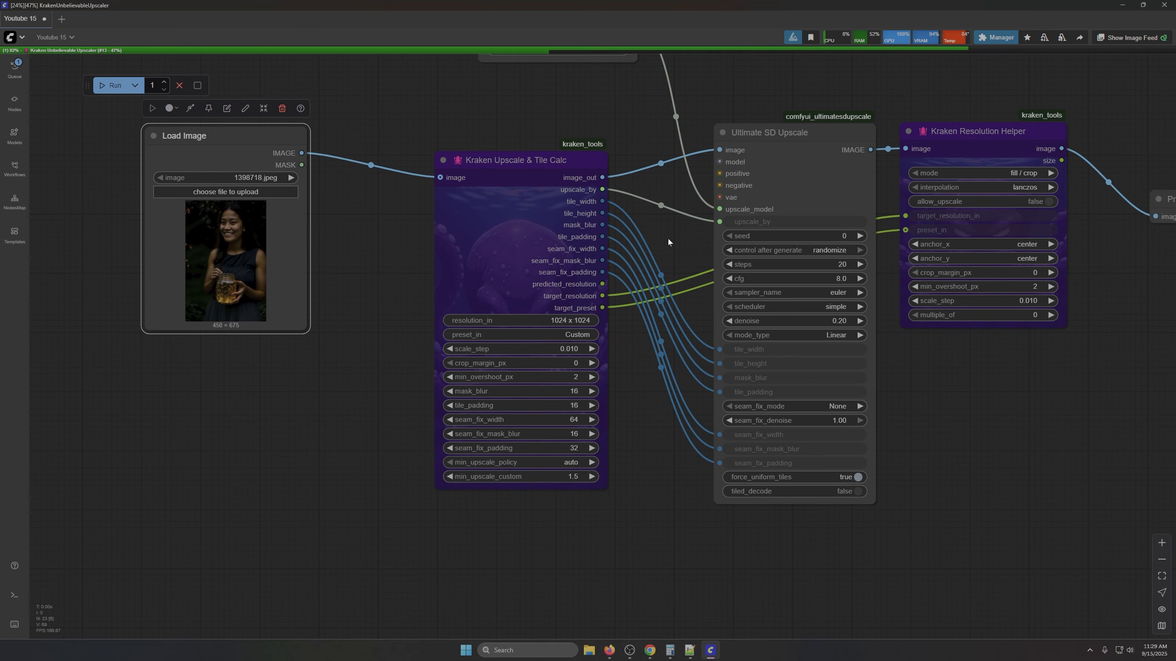
left_click_drag(387, 233, 478, 479)
scroll(510, 351, "down", 3)
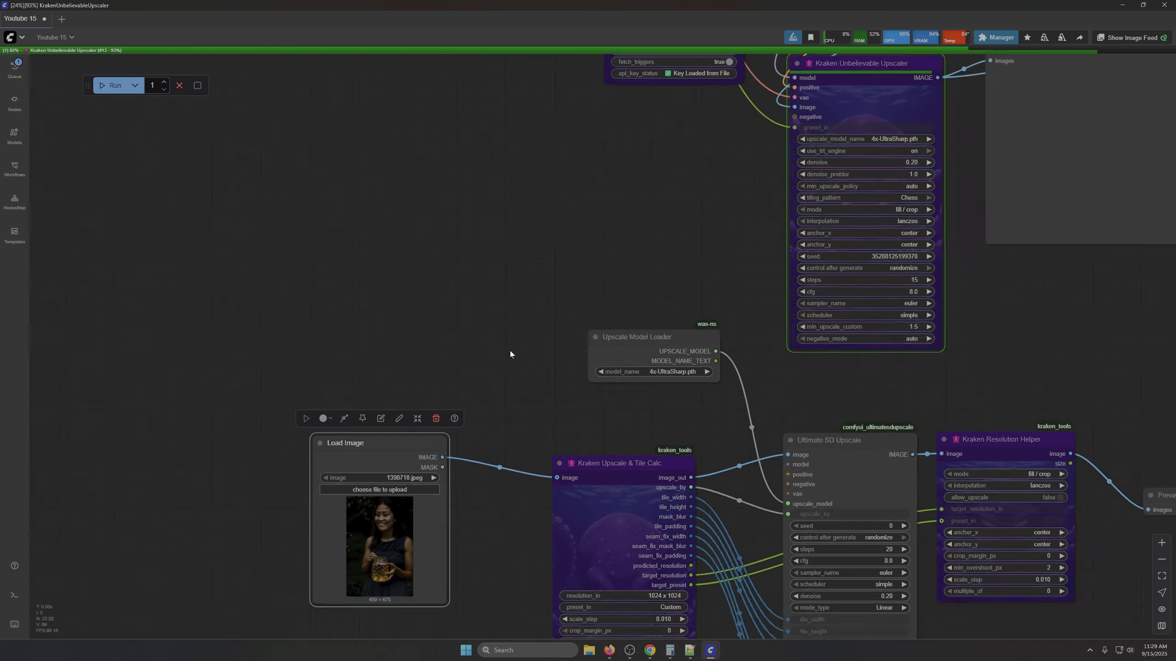
scroll(514, 239, "down", 2)
left_click_drag(515, 239, 518, 428)
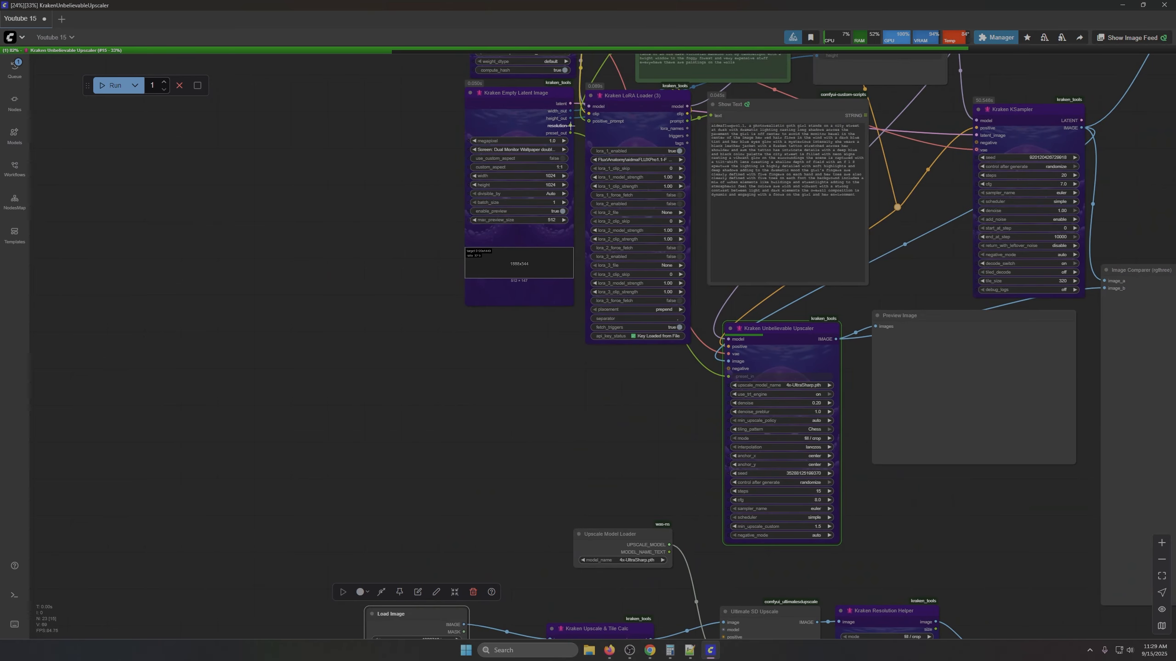
left_click_drag(571, 126, 531, 484)
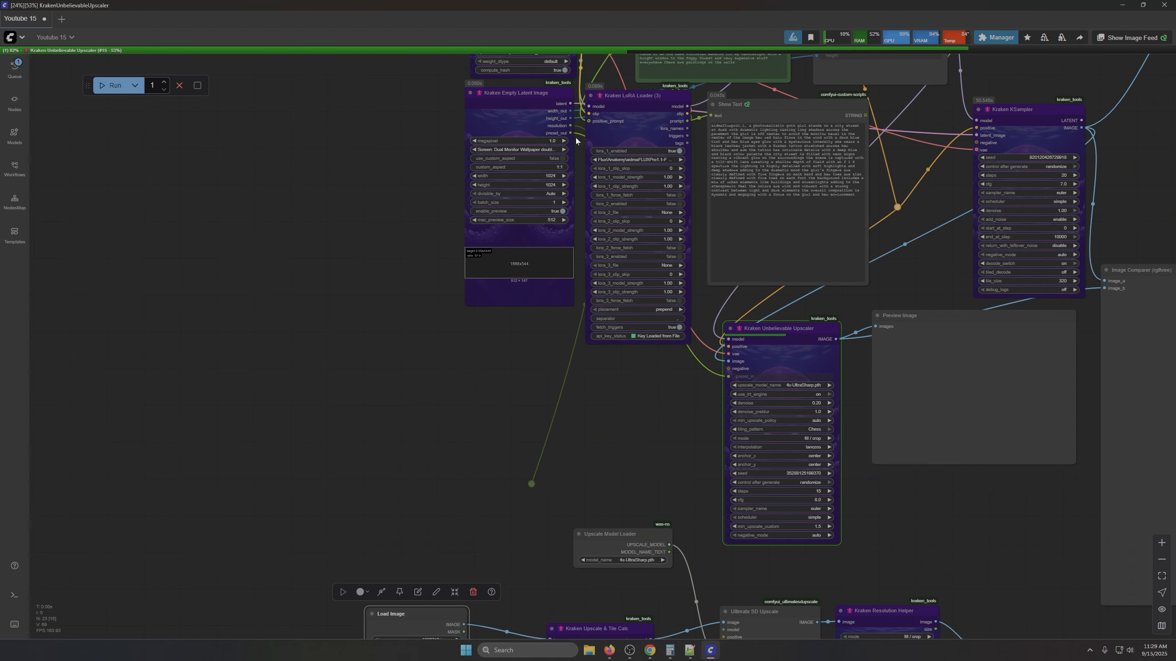
left_click_drag(571, 133, 530, 500)
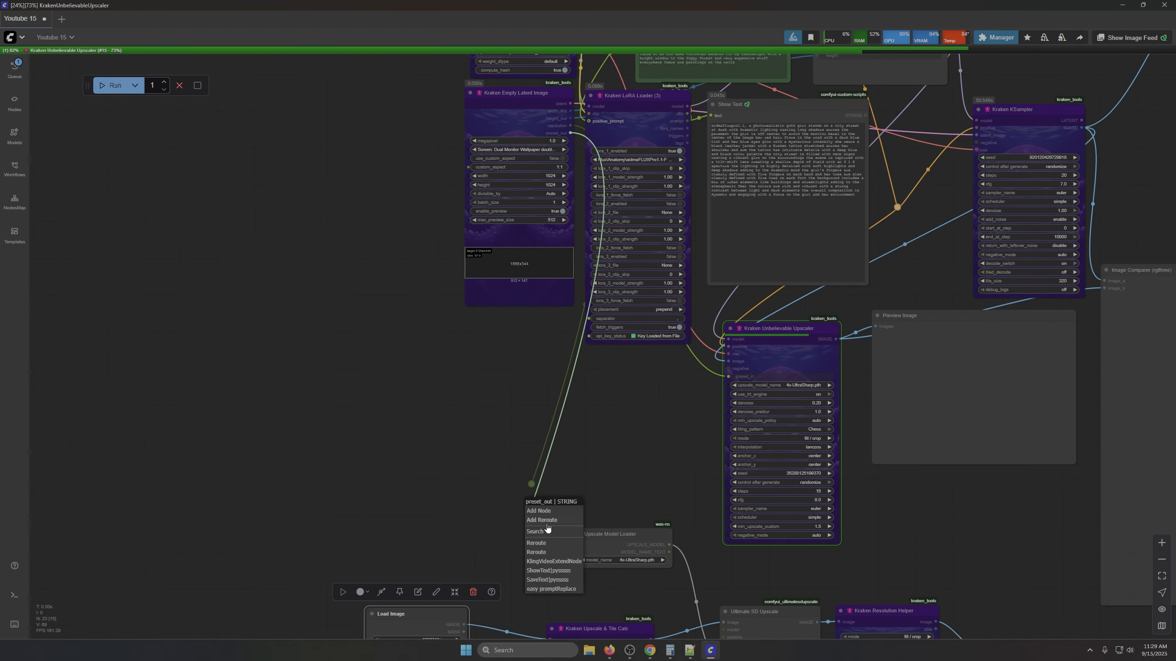
left_click(548, 549)
Step: Connect the two reroutes to the resolution_in and preset_in inputs of the Kraken Upscale & Tile Calc node
left_click_drag(507, 575, 509, 310)
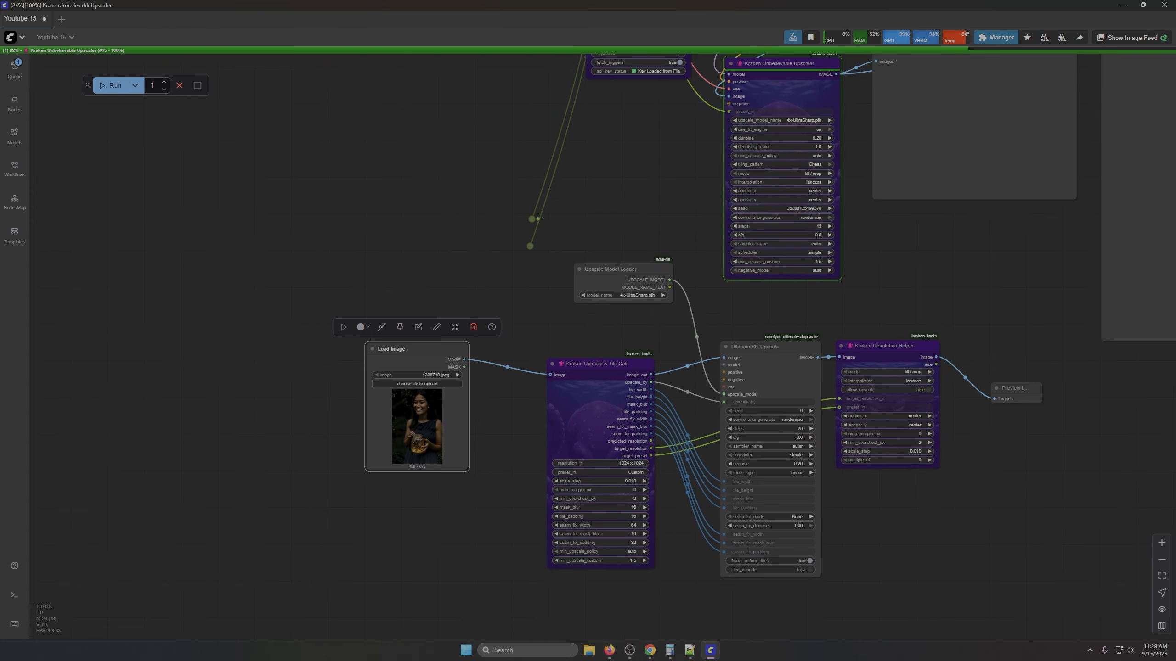
left_click_drag(531, 219, 550, 463)
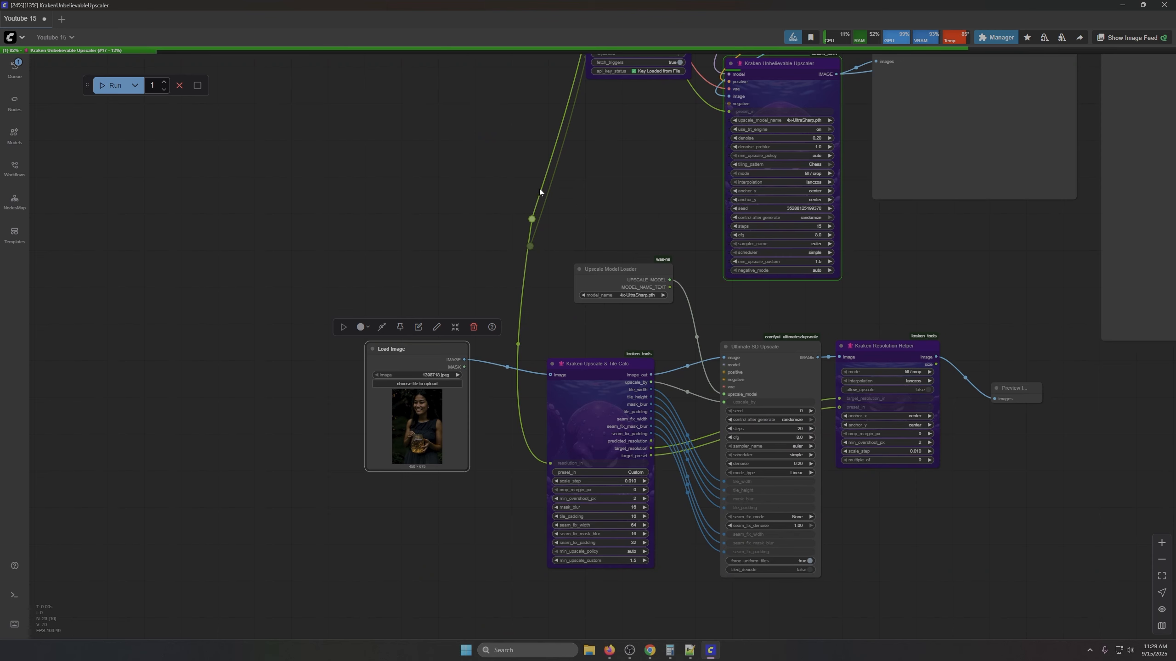
left_click_drag(530, 246, 553, 469)
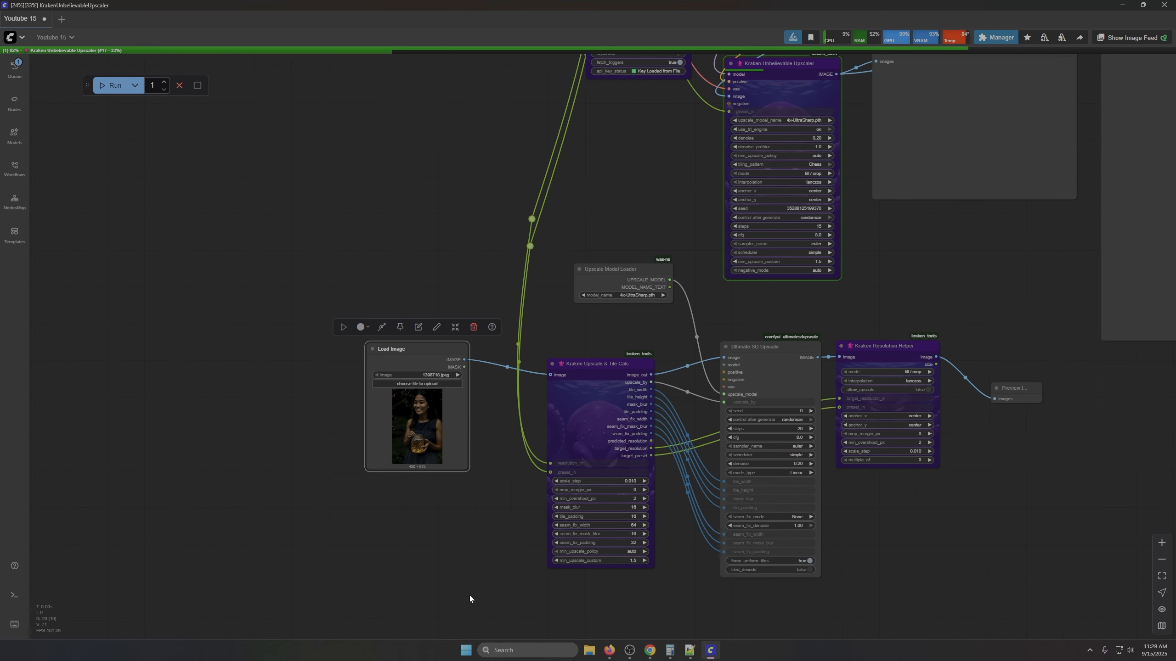
scroll(526, 559, "up", 5)
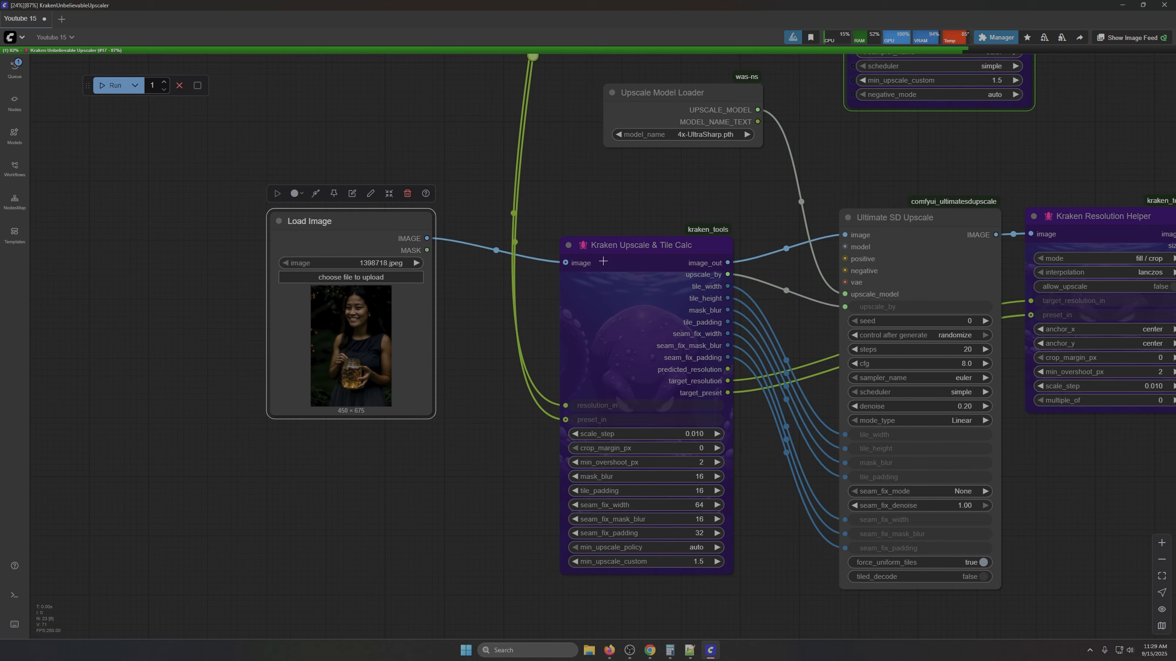
left_click_drag(507, 175, 401, 412)
left_click_drag(695, 436, 726, 186)
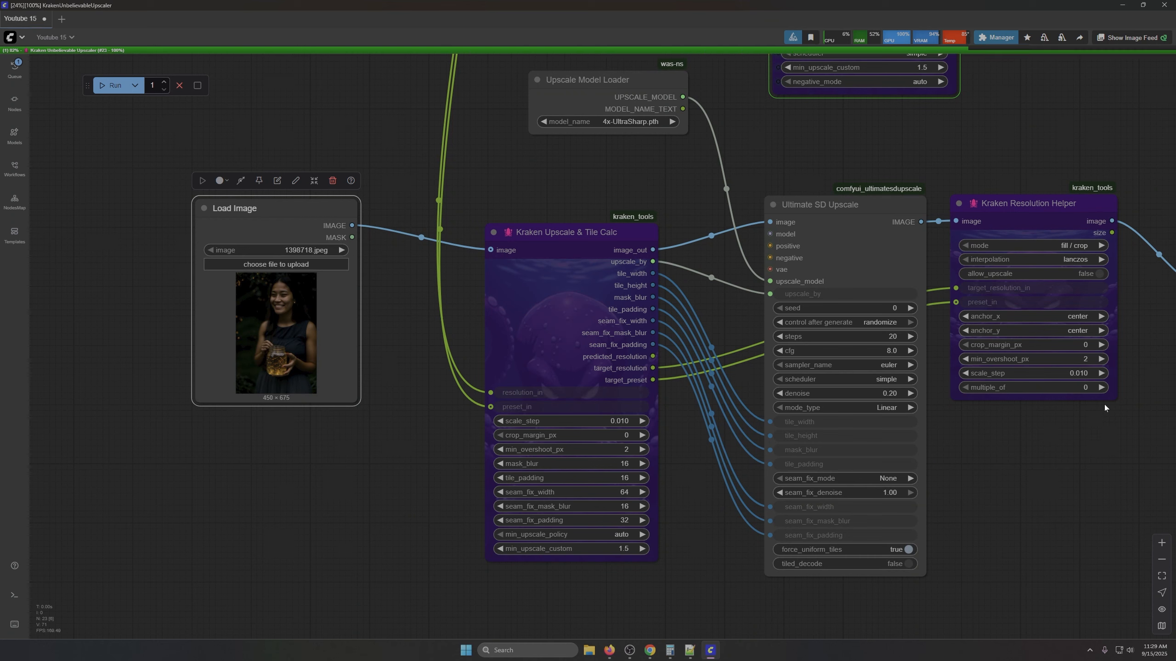
left_click_drag(1104, 404, 597, 342)
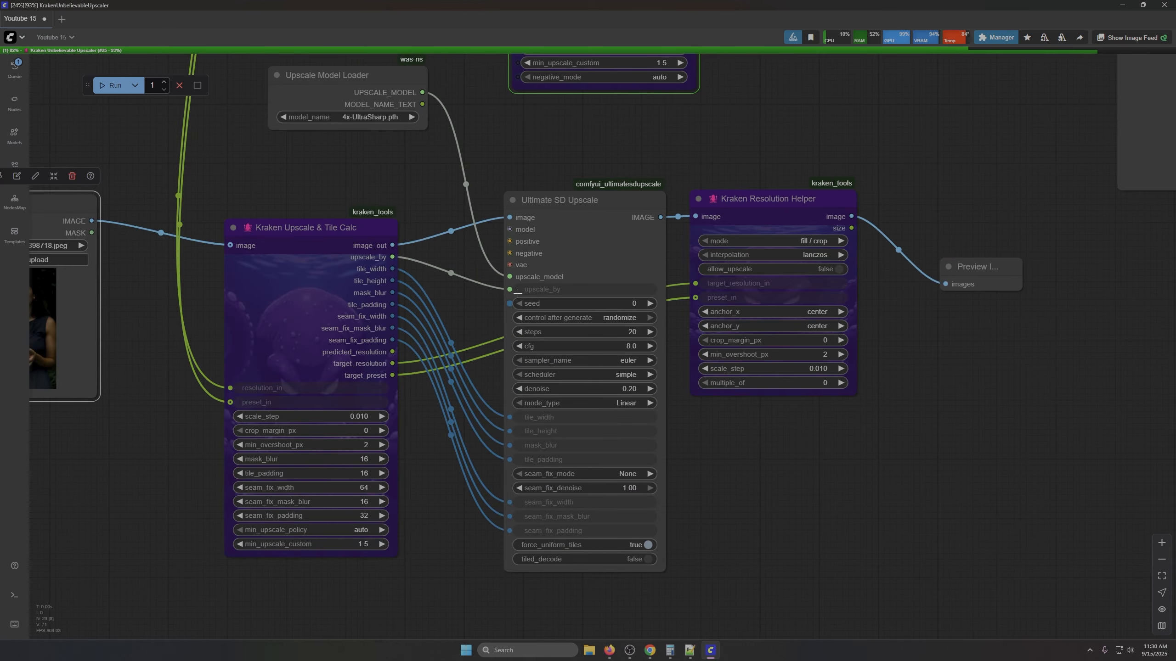
left_click(522, 289)
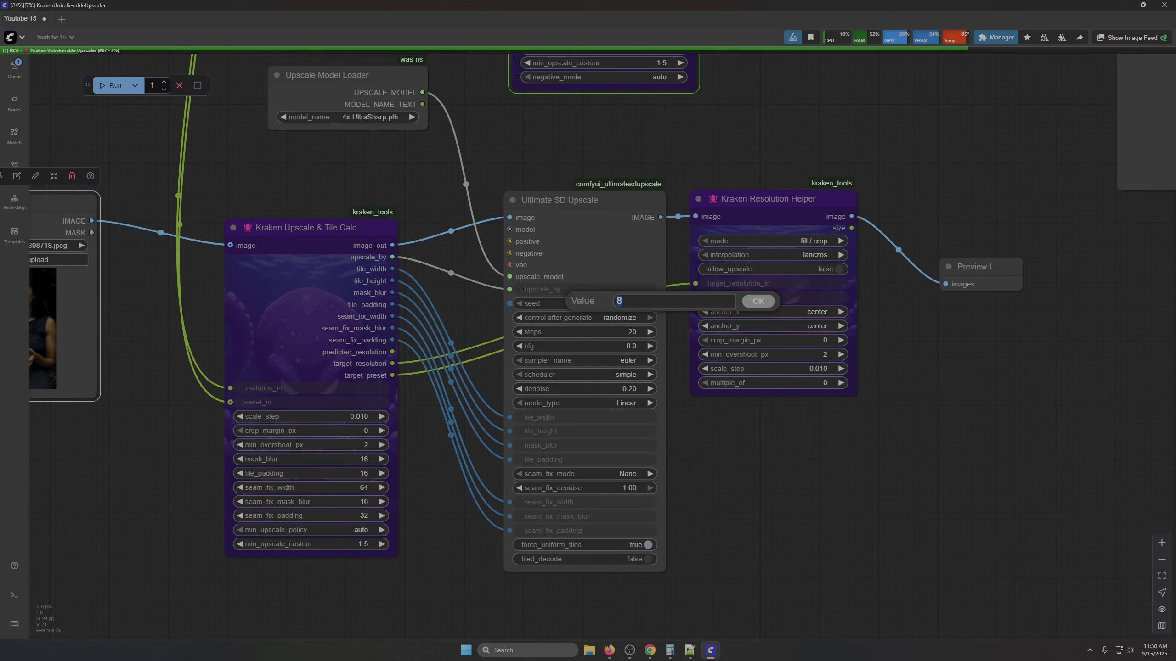
left_click_drag(445, 381, 584, 546)
Step: Reroute the model link of the Kraken Unbelievable Upscaler and connect it to both that node and Ultimate SD Upscale's model input
scroll(555, 388, "down", 2)
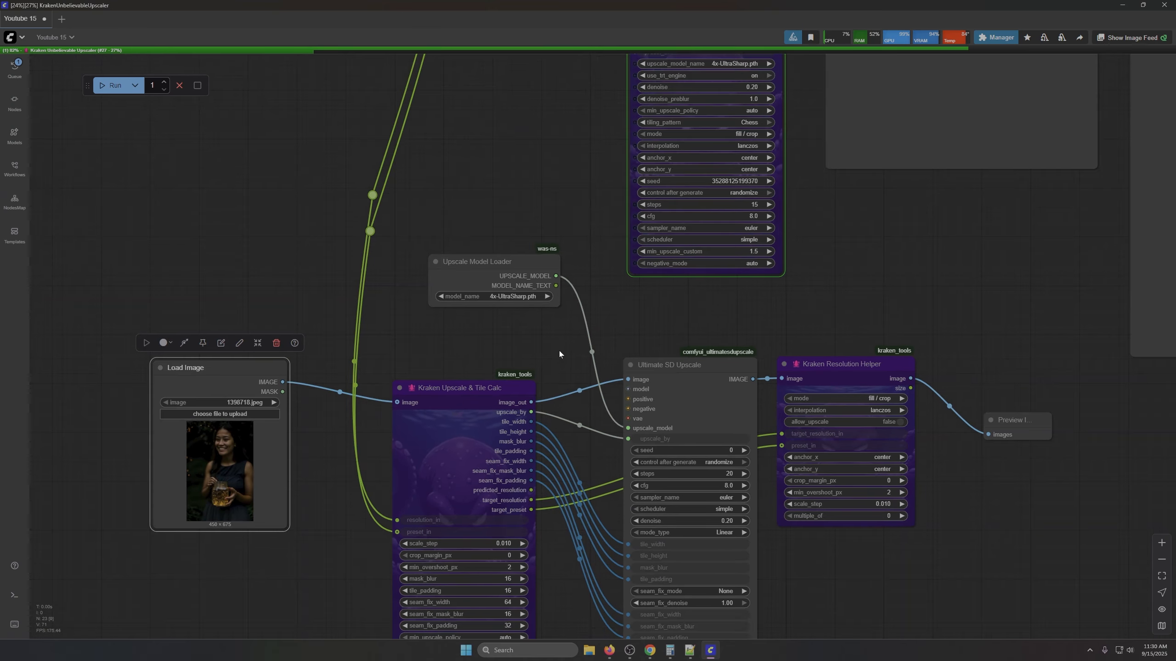
left_click_drag(558, 351, 522, 423)
left_click_drag(495, 221, 512, 280)
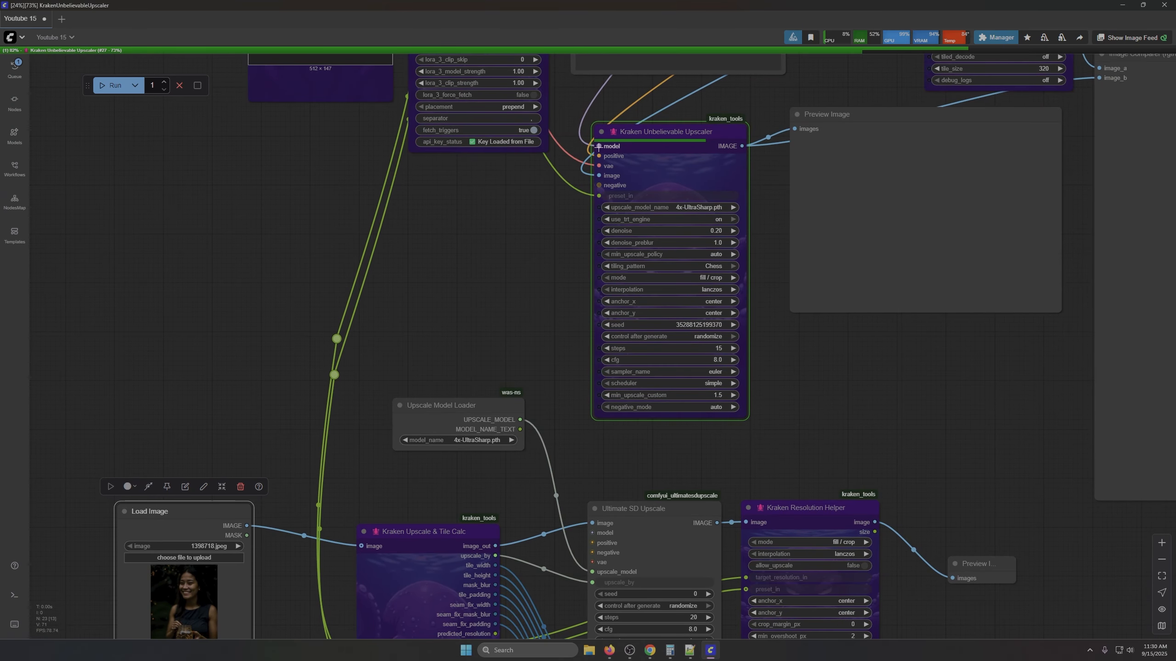
left_click_drag(599, 147, 517, 175)
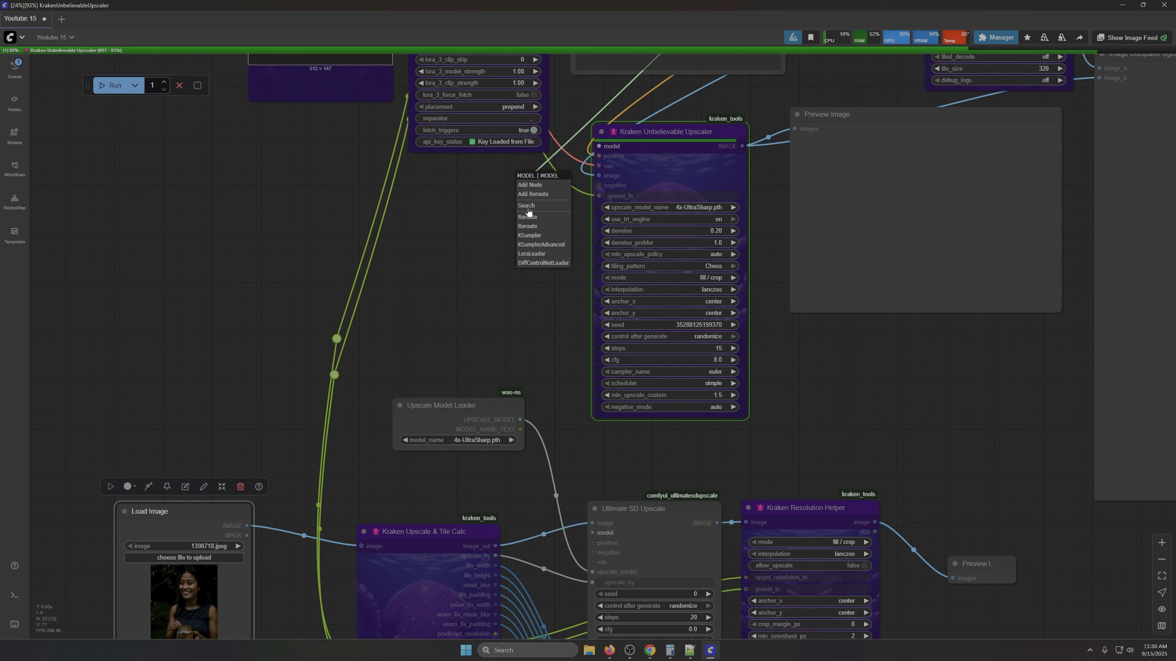
left_click(527, 217)
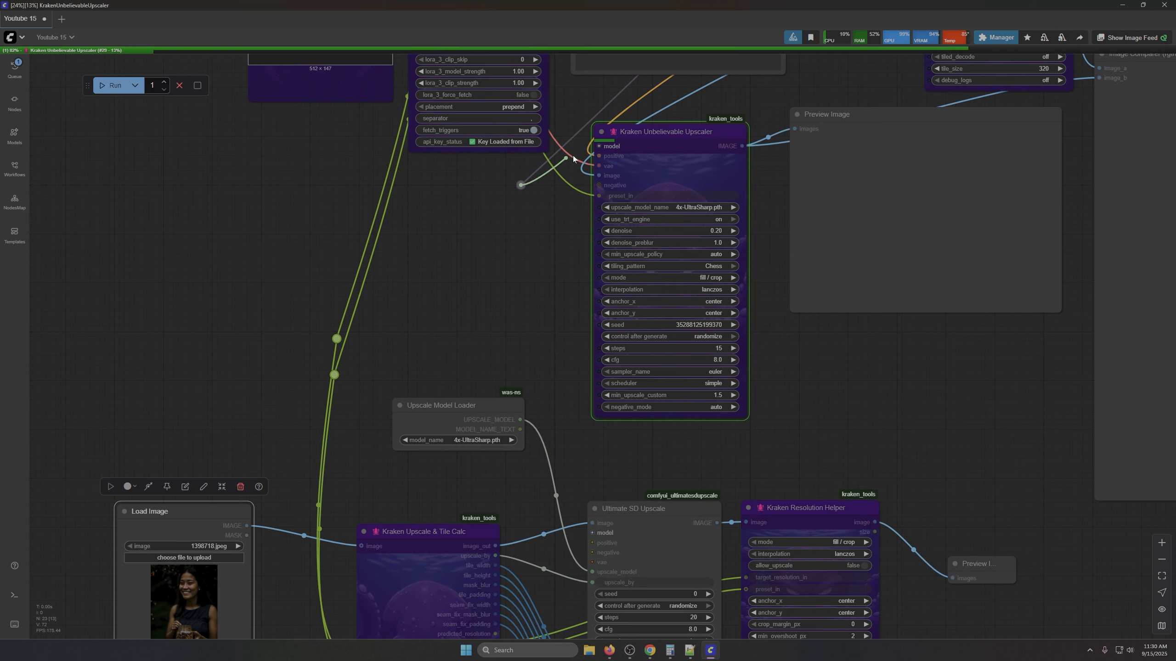
left_click_drag(574, 160, 598, 146)
left_click_drag(529, 186, 593, 533)
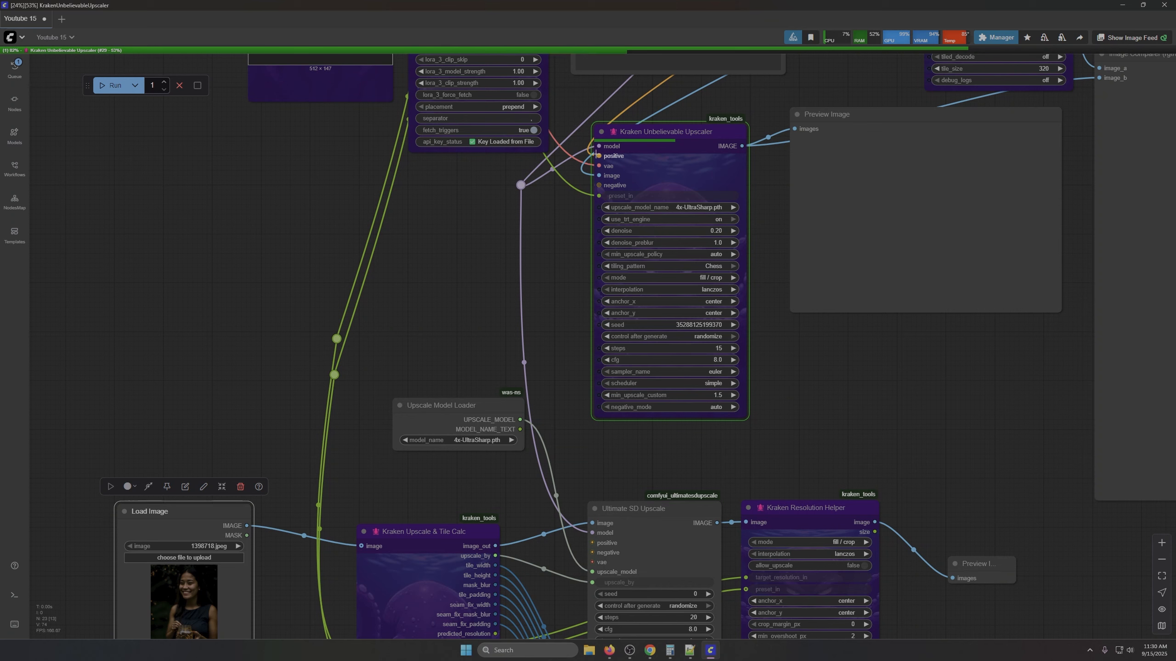
Step: Reroute the Kraken Unbelievable Upscaler's positive conditioning link and branch it to the positive input of Ultimate SD Upscale
mouse_move(596, 155)
left_mouse_down()
mouse_move(470, 207)
mouse_move(592, 172)
mouse_move(598, 156)
left_mouse_up()
left_click(486, 219)
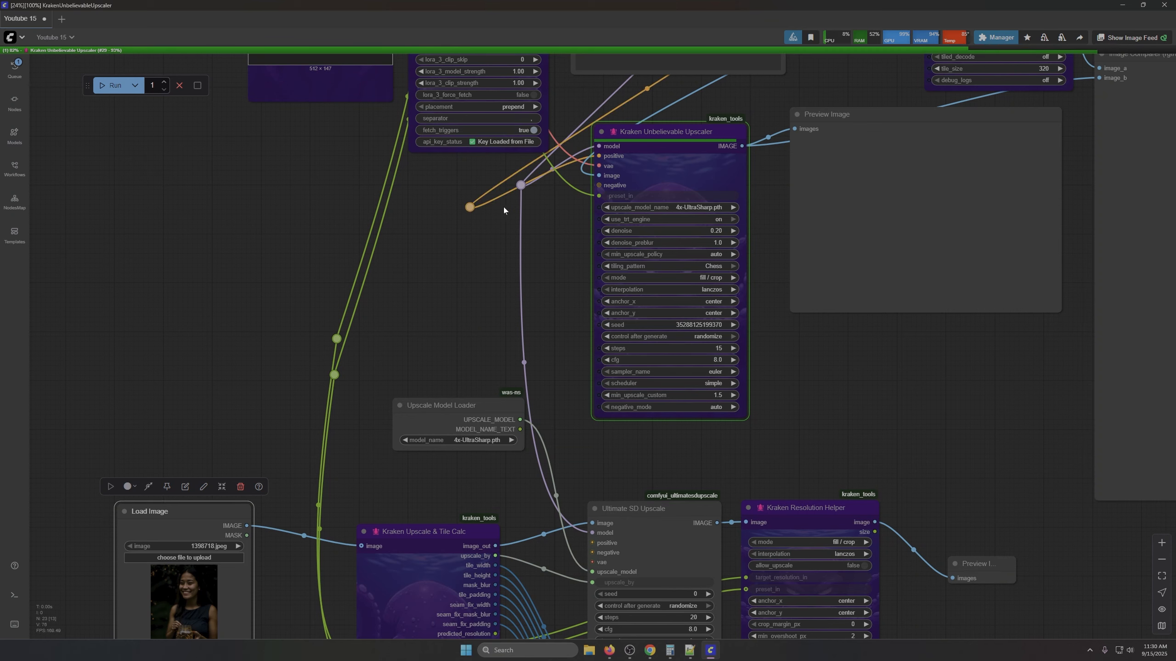
left_click_drag(469, 207, 592, 543)
Step: Add a ConditioningZeroOut node fed by the positive reroute and connect its output to Ultimate SD Upscale's negative input
double_click(420, 267)
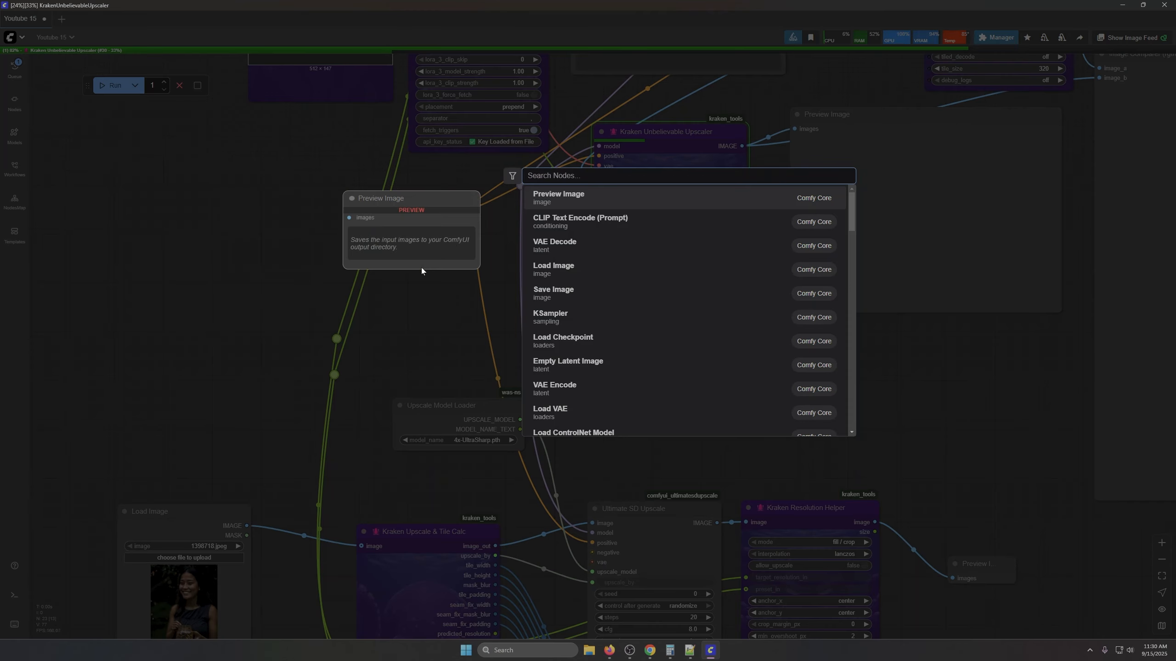
type("zero")
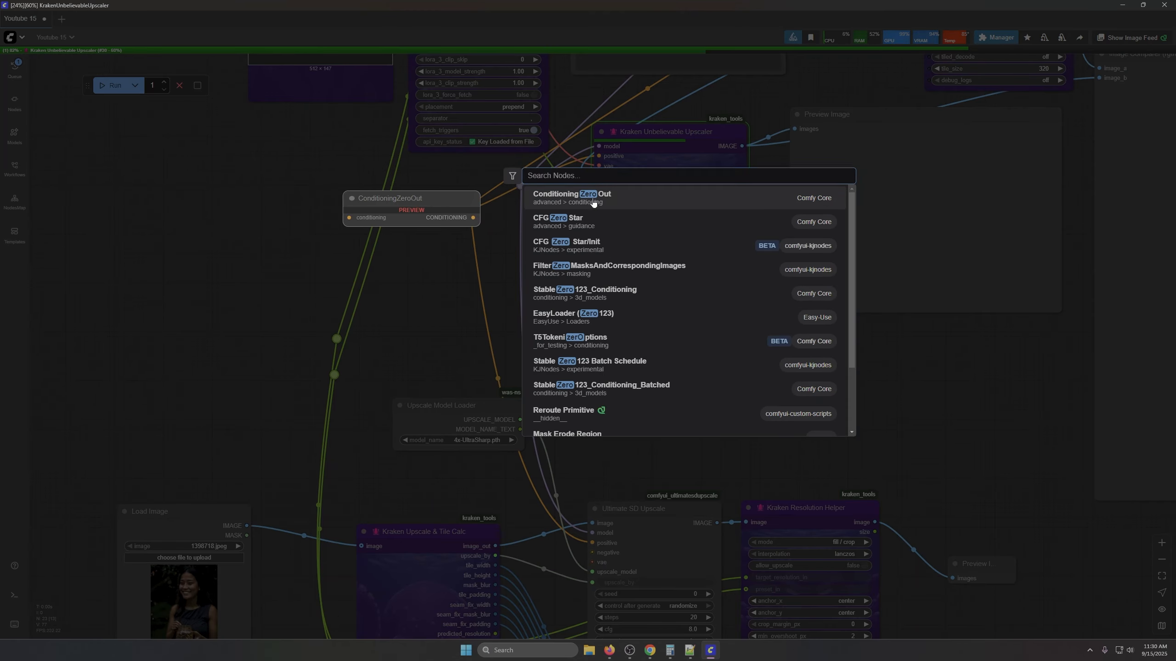
left_click(592, 202)
left_click_drag(483, 200, 511, 206)
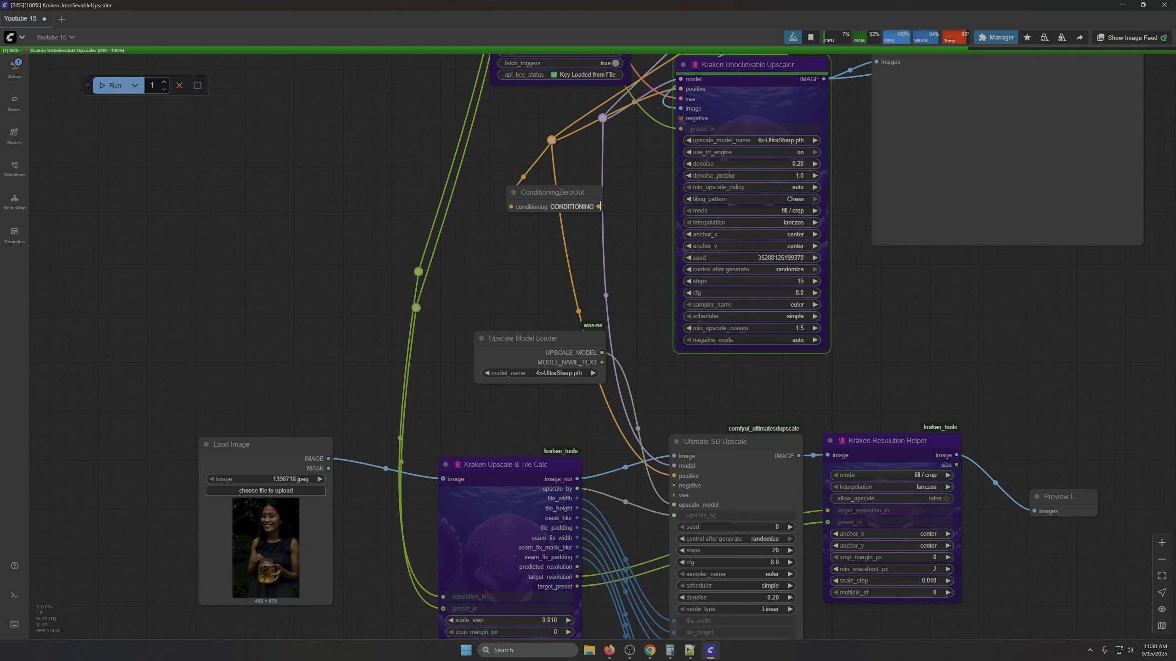
left_click_drag(600, 207, 674, 486)
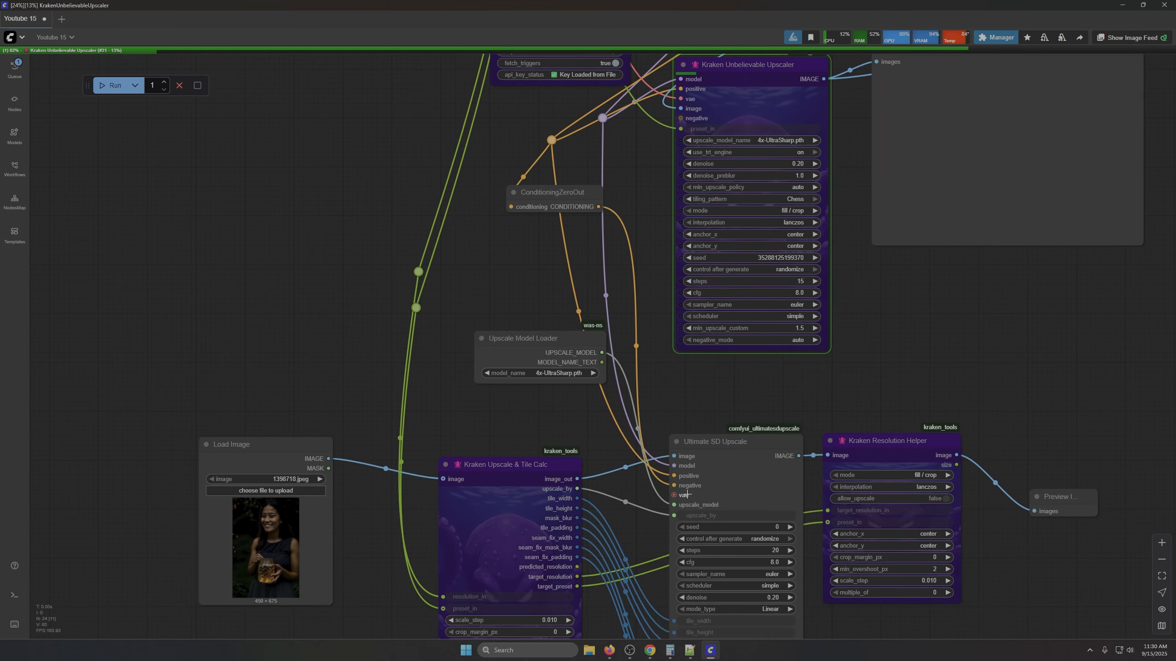
Step: Reroute the Kraken Unbelievable Upscaler's VAE link and branch it to the vae input of Ultimate SD Upscale
left_click_drag(620, 138, 587, 231)
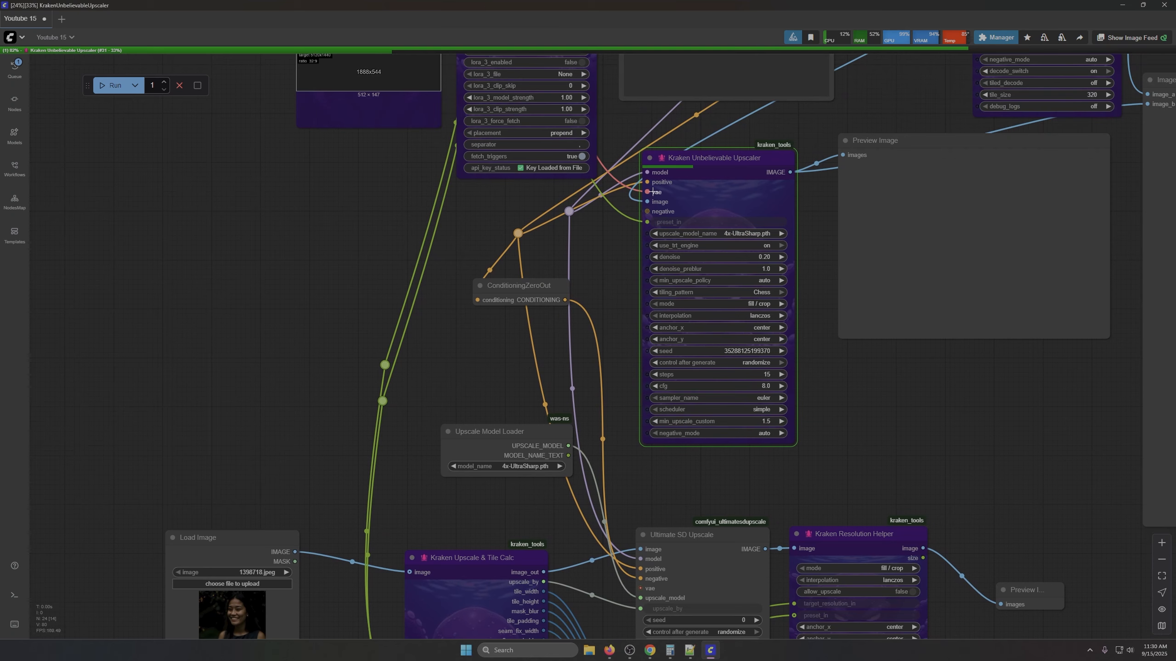
left_click_drag(653, 191, 585, 226)
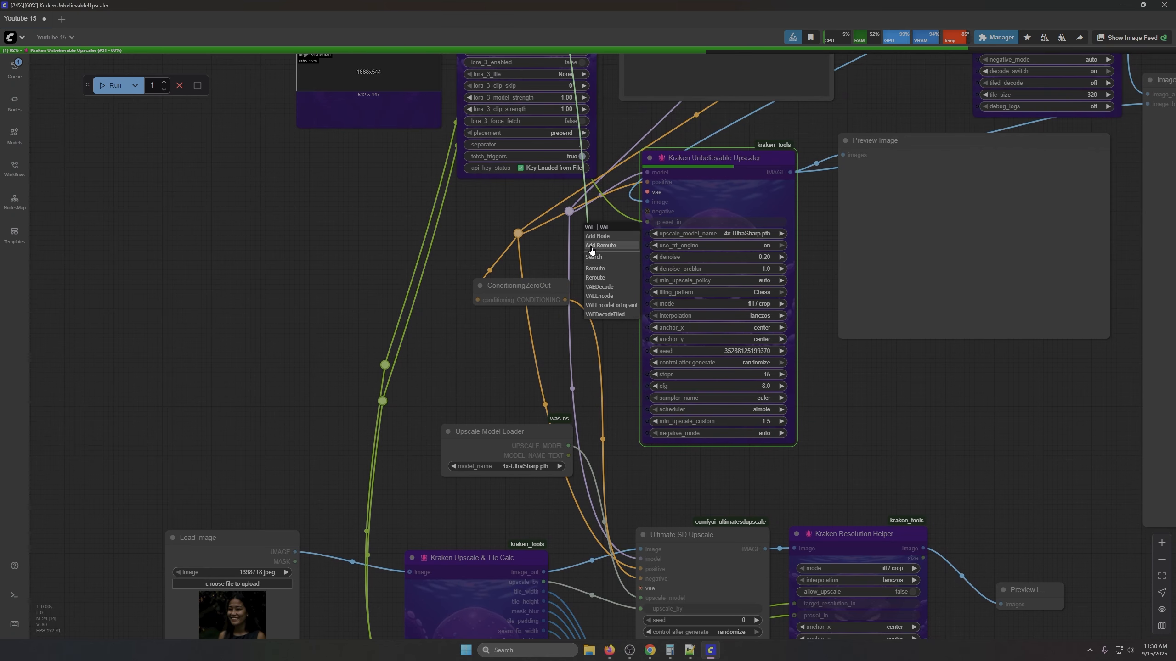
left_click(599, 245)
left_click_drag(610, 276, 627, 113)
left_click_drag(605, 74, 664, 423)
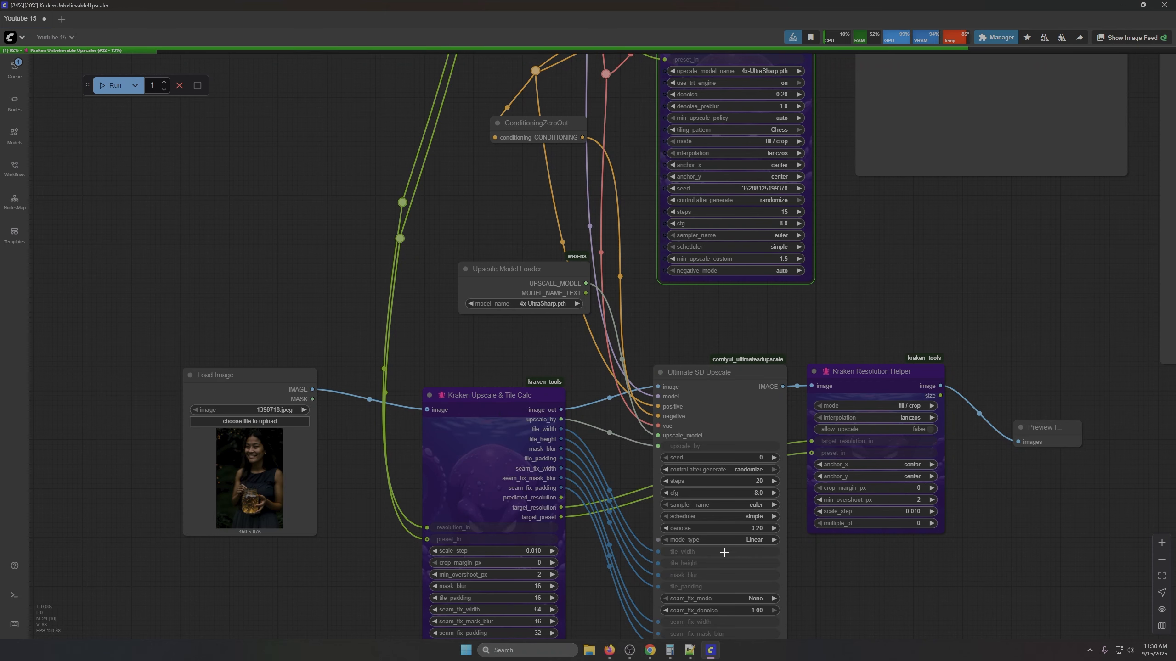
Step: Set the Ultimate SD Upscale node's cfg to 1.0 and its steps to 15
scroll(724, 553, "down", 5)
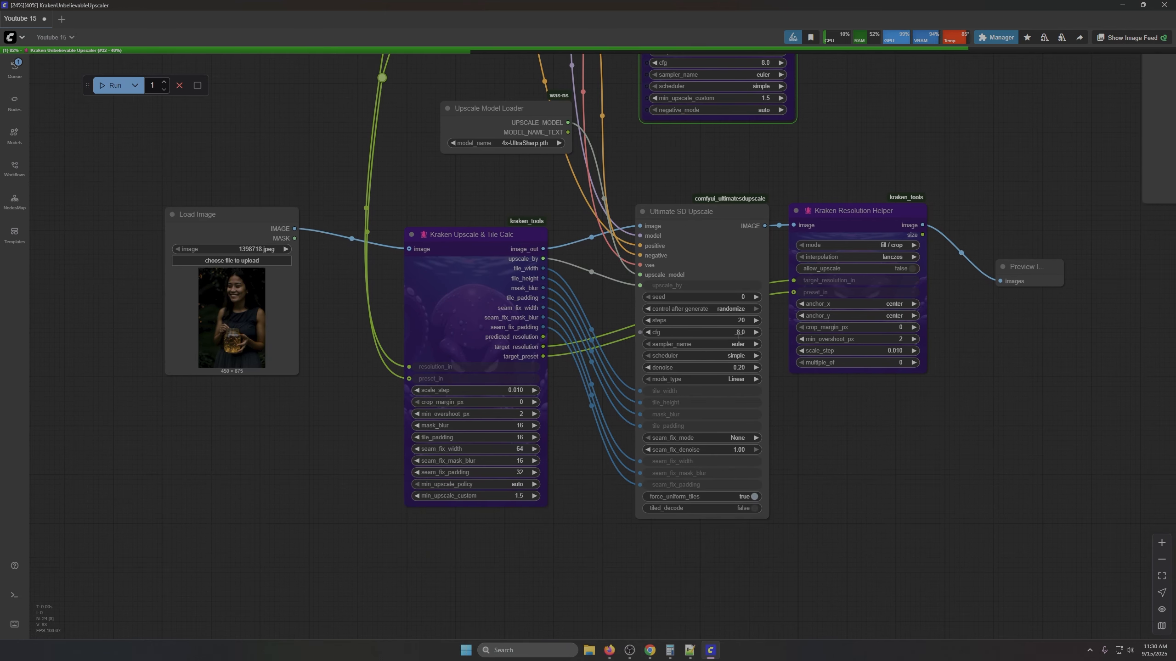
left_click(742, 332)
type("1")
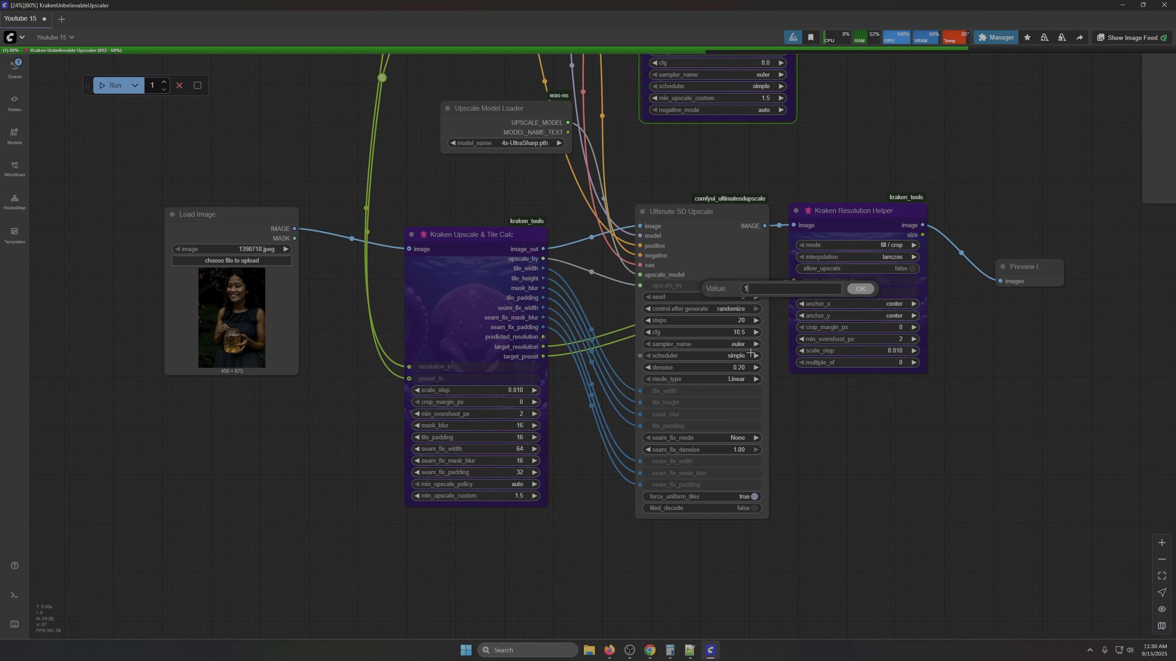
key("Return")
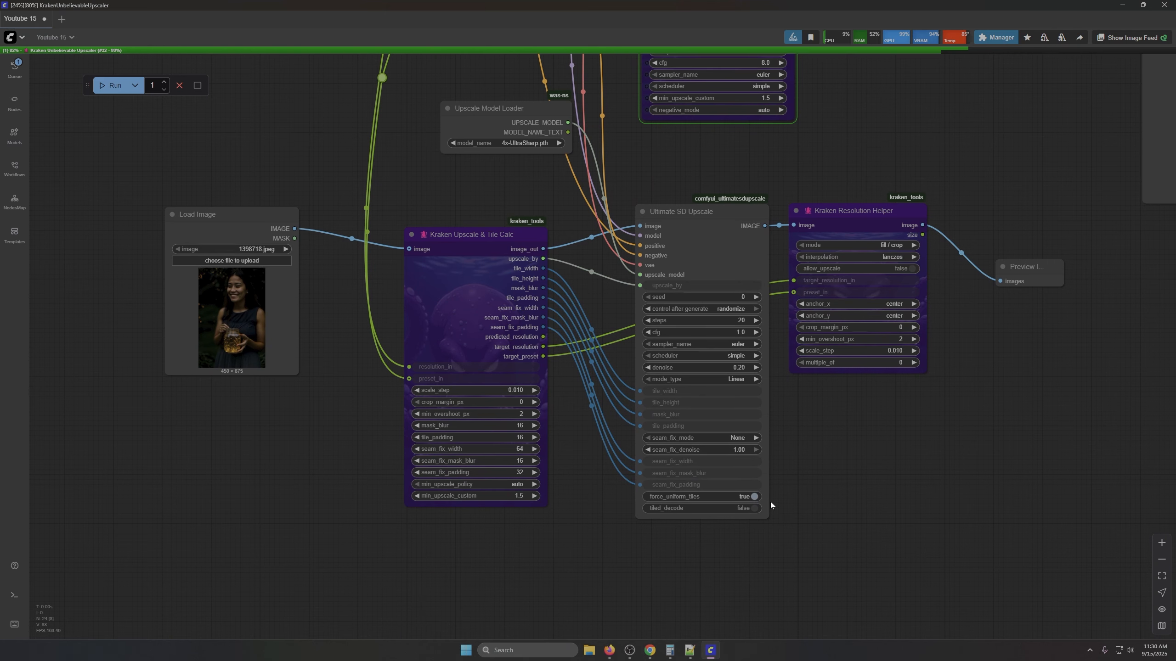
left_click(750, 317)
type("15")
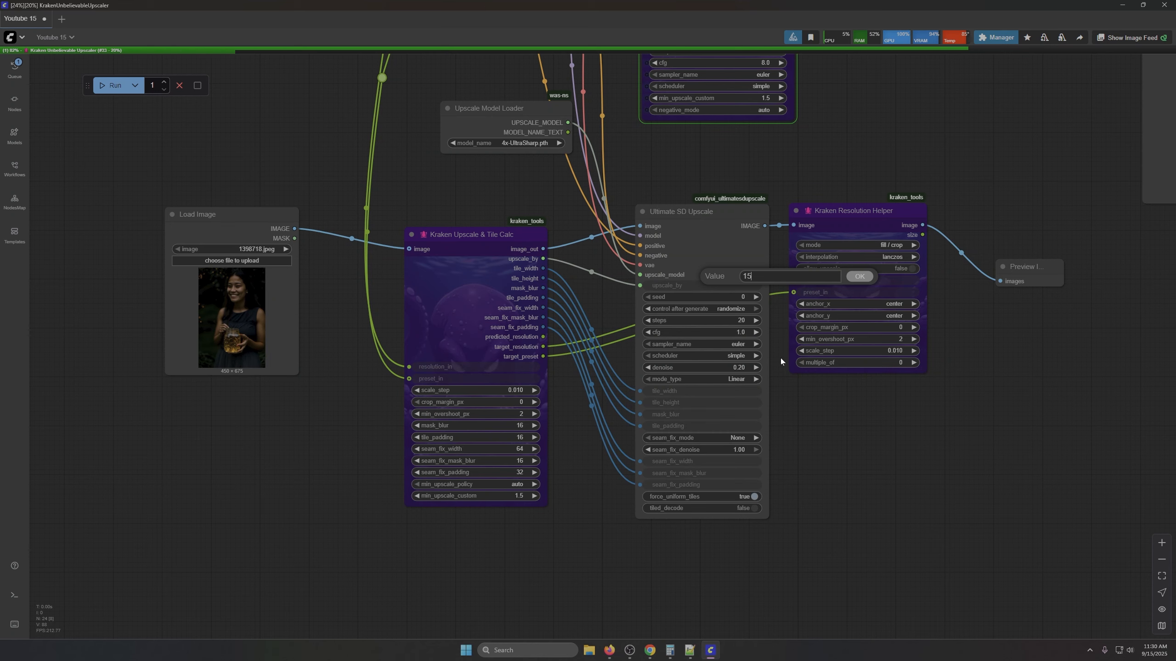
left_click(857, 277)
scroll(829, 199, "up", 5)
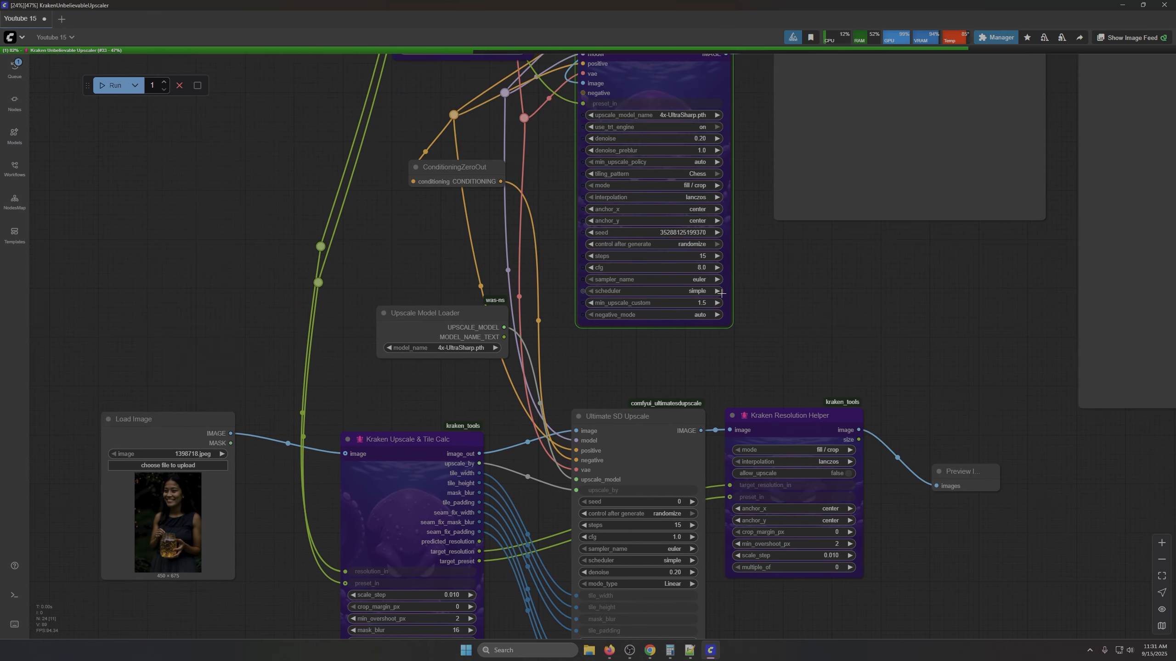
Step: Convert the Kraken Upscale & Tile Calc, Ultimate SD Upscale and Kraken Resolution Helper nodes to a subgraph and place it below the Unbelievable Upscaler
scroll(766, 330, "down", 8)
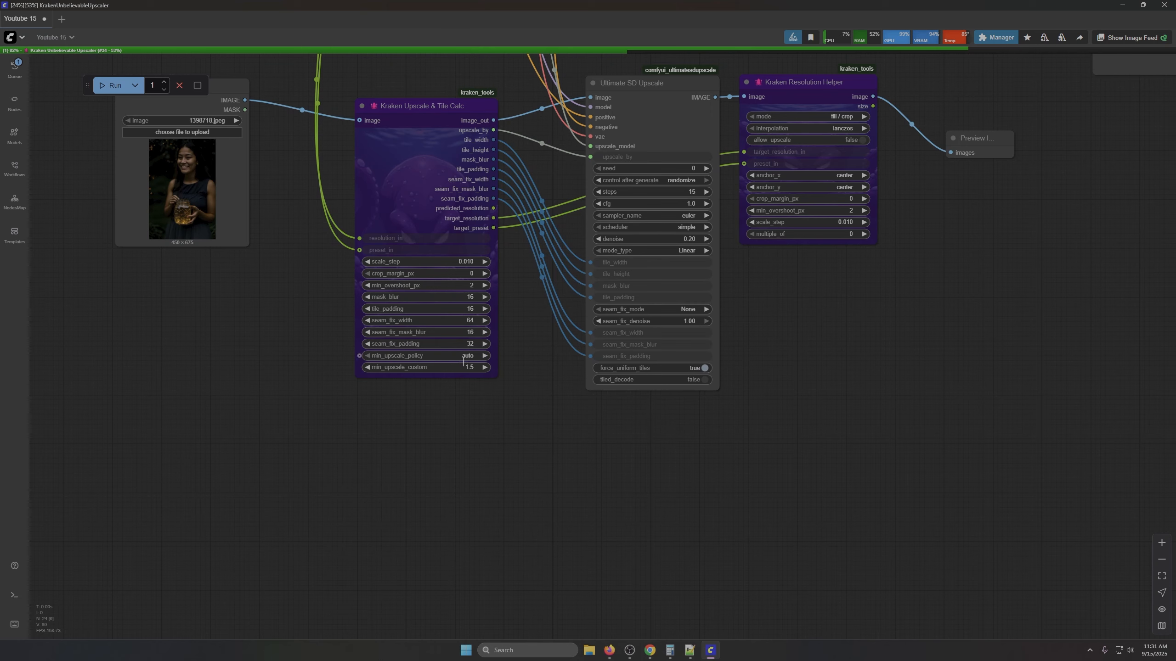
scroll(426, 367, "up", 8)
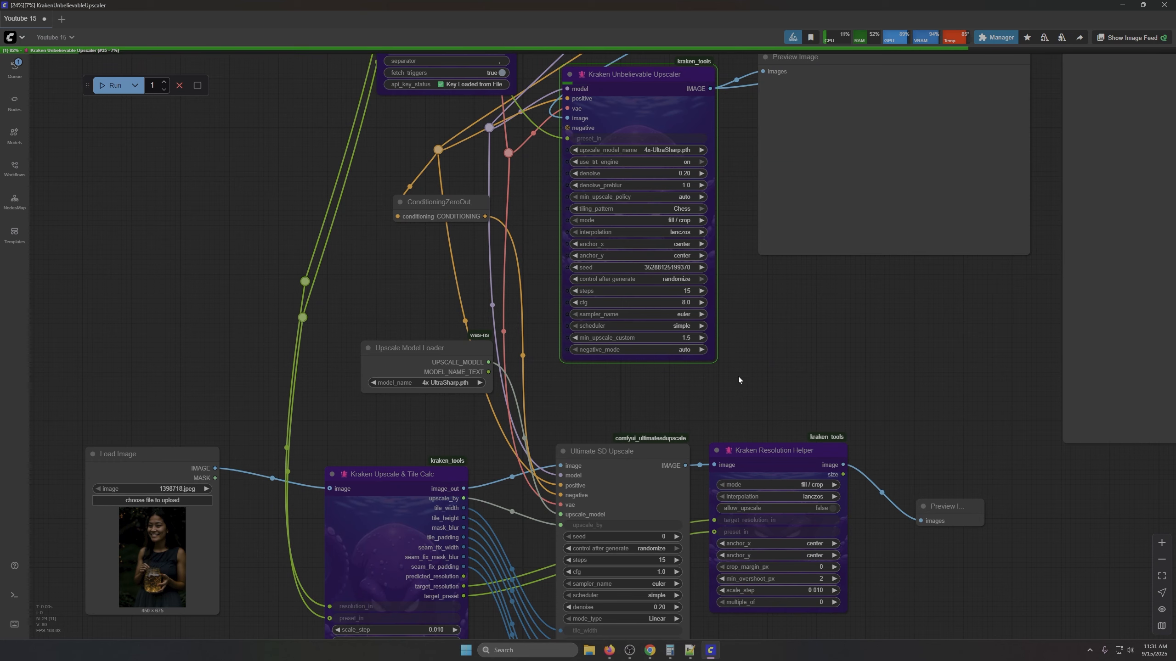
scroll(672, 419, "down", 3)
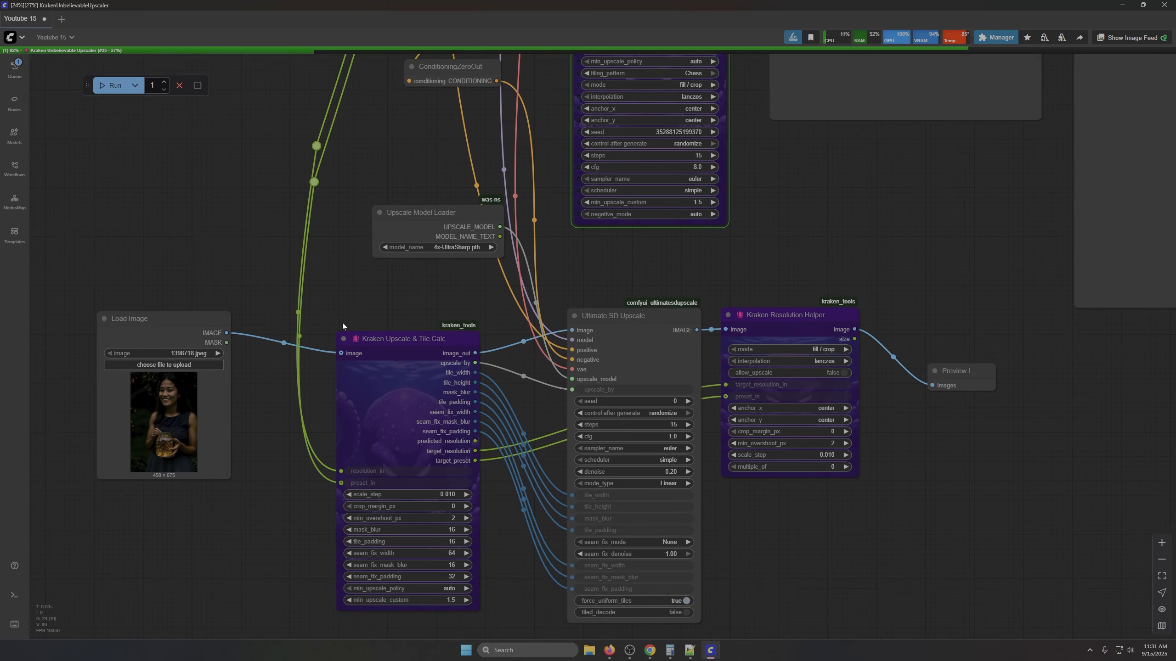
left_click_drag(309, 305, 883, 645)
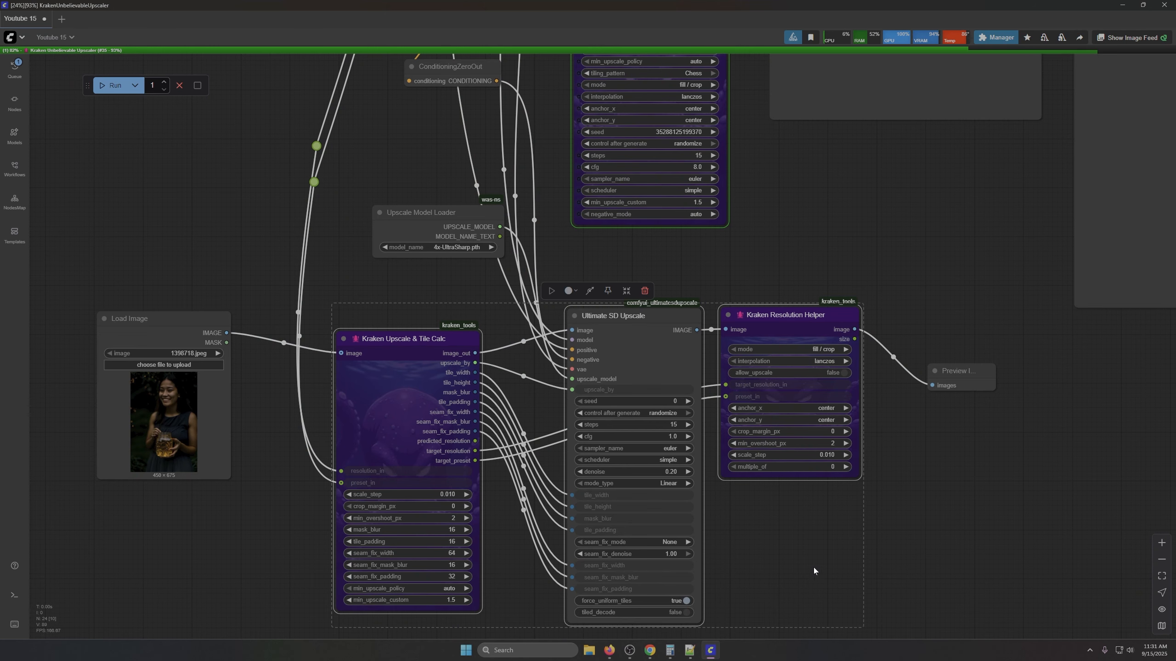
right_click(653, 533)
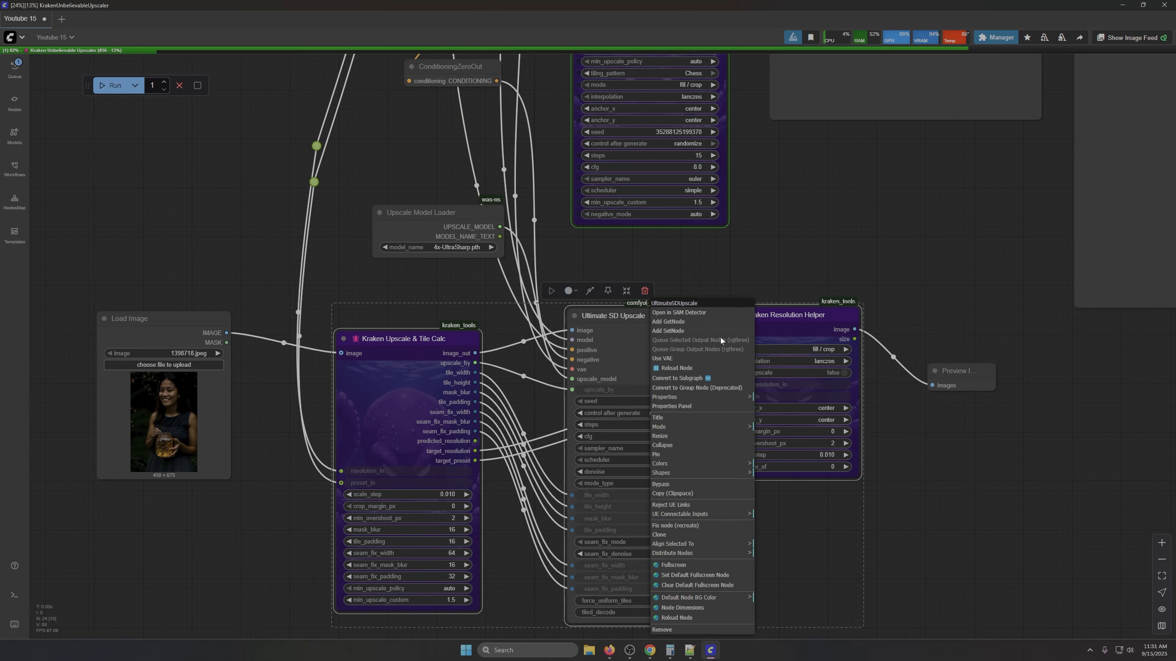
left_click(679, 378)
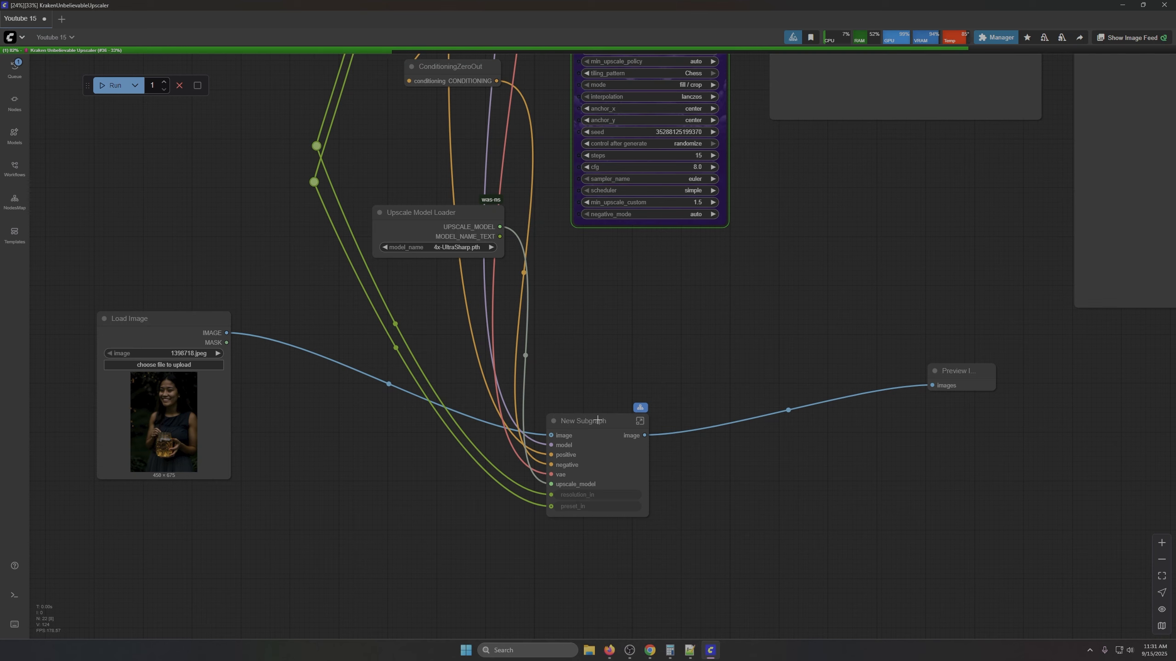
left_click_drag(595, 421, 627, 296)
scroll(699, 440, "down", 5)
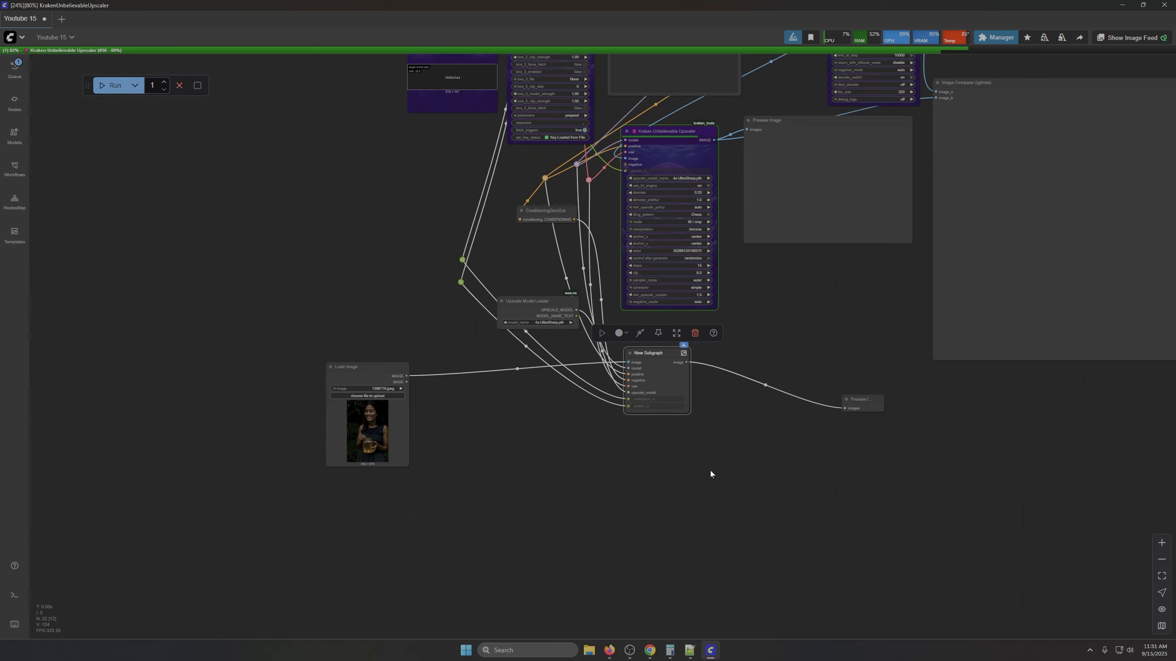
Step: Unpack the new subgraph back into its individual nodes
scroll(687, 467, "up", 7)
right_click(629, 245)
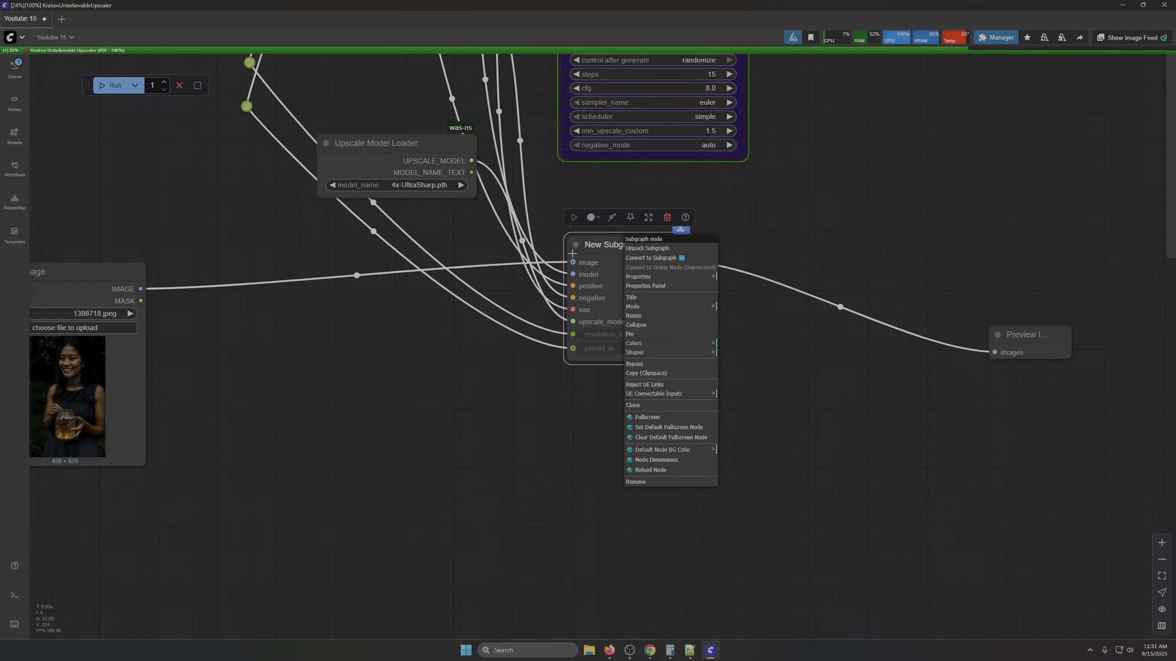
left_click(647, 248)
Step: Arrange the Upscale Model Loader above Kraken Upscale & Tile Calc, with Ultimate SD Upscale and Kraken Resolution Helper lined up beside them
left_click_drag(826, 445, 830, 524)
left_click_drag(396, 226, 377, 394)
left_click_drag(390, 289, 363, 319)
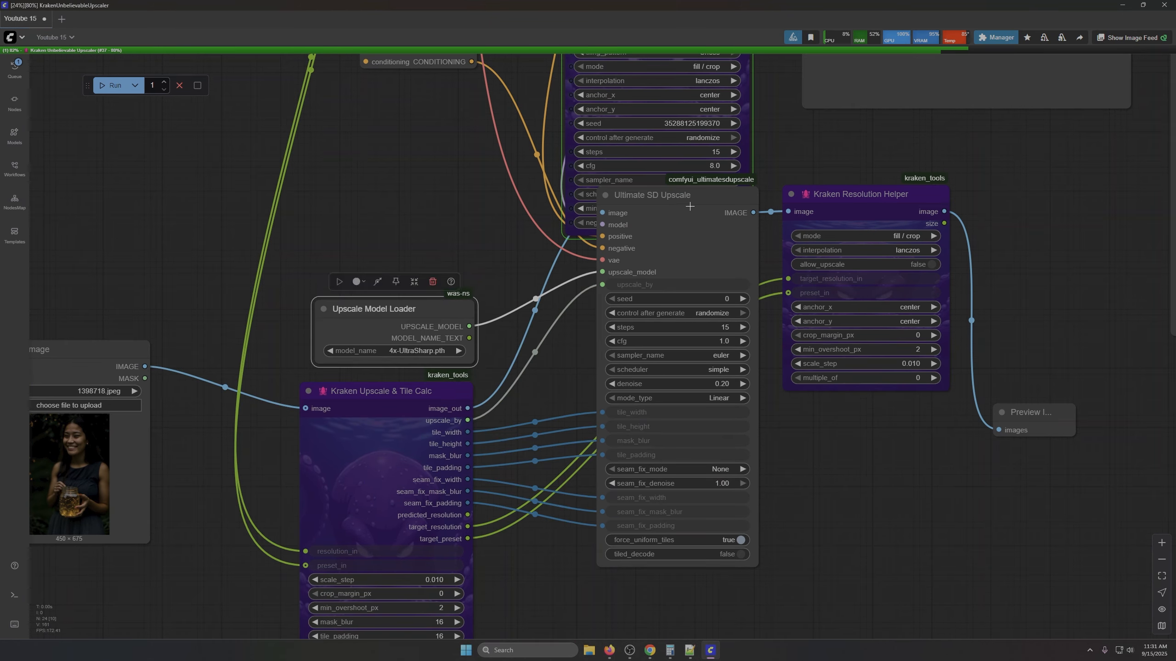
left_click_drag(684, 207, 578, 345)
left_click_drag(870, 195, 750, 392)
left_click_drag(883, 493, 935, 340)
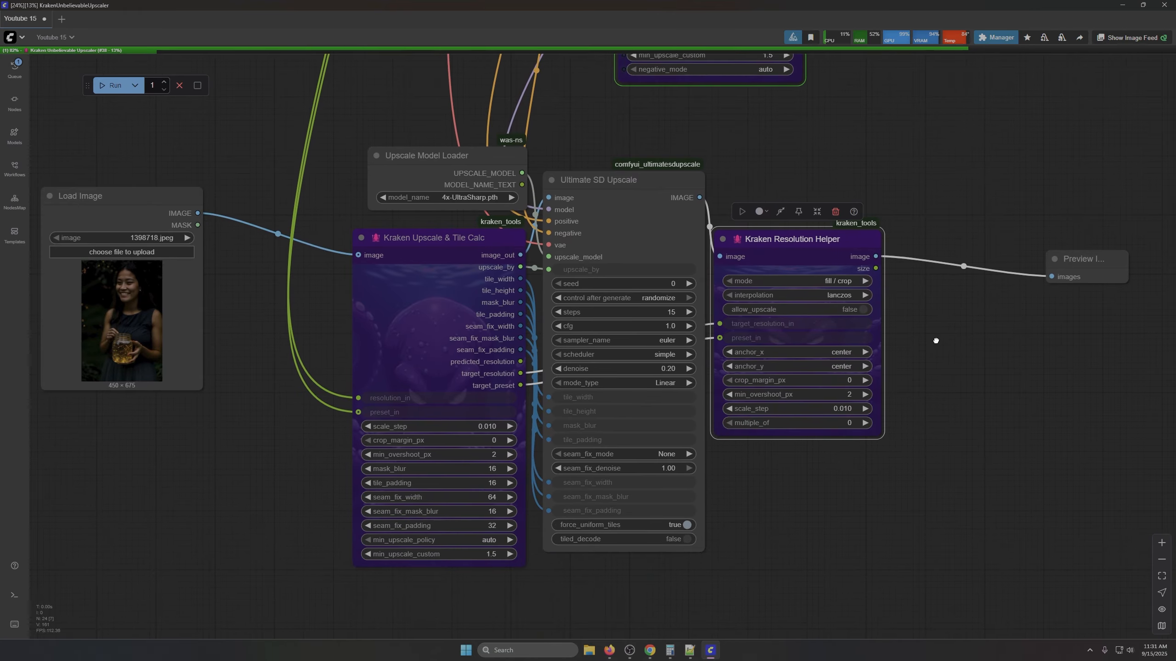
Step: Group the Upscale Model Loader, Tile Calc, Ultimate SD Upscale and Resolution Helper nodes, and set the Resolution Helper's multiple_of to 1
left_click_drag(307, 152, 933, 559)
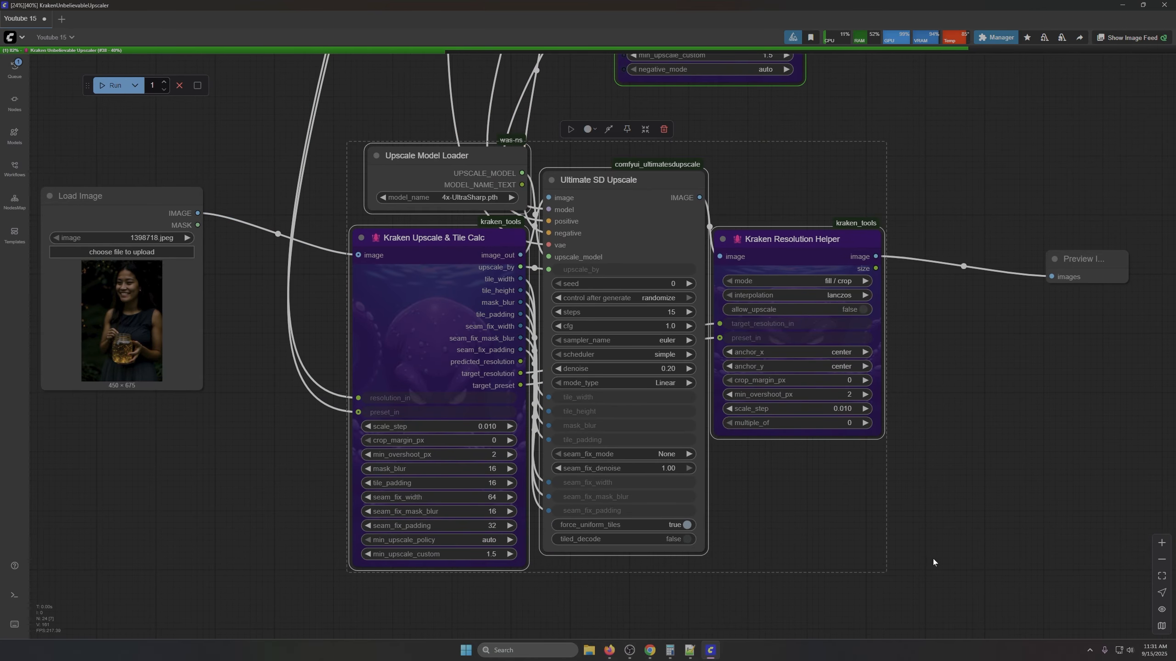
key("ctrl+g")
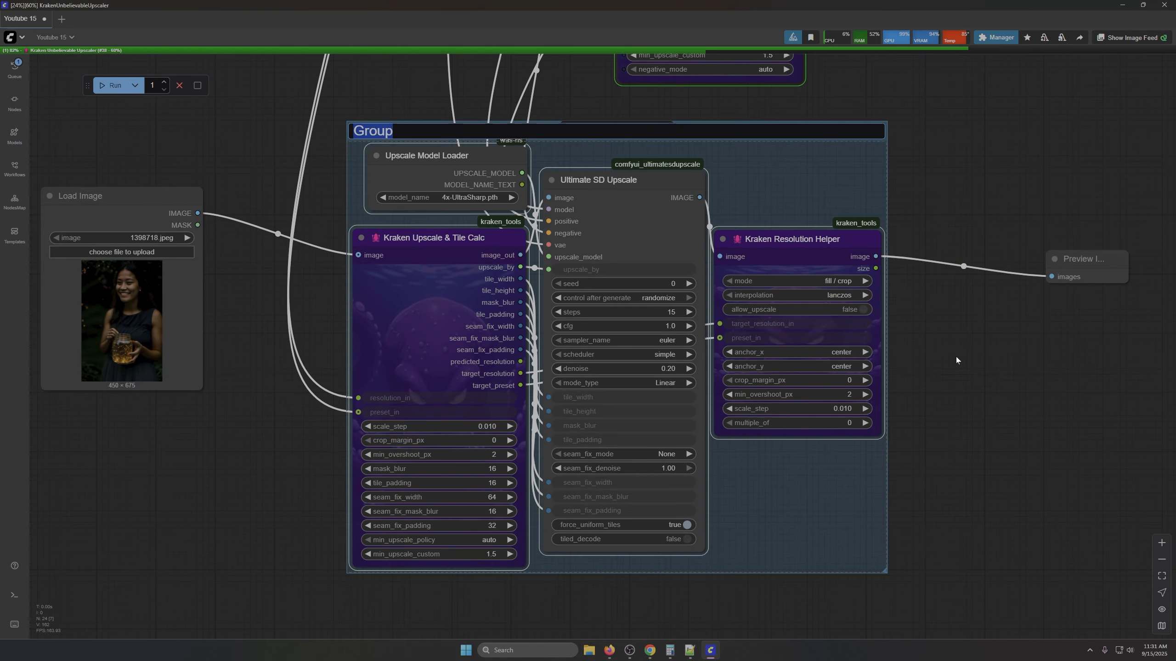
left_click(796, 423)
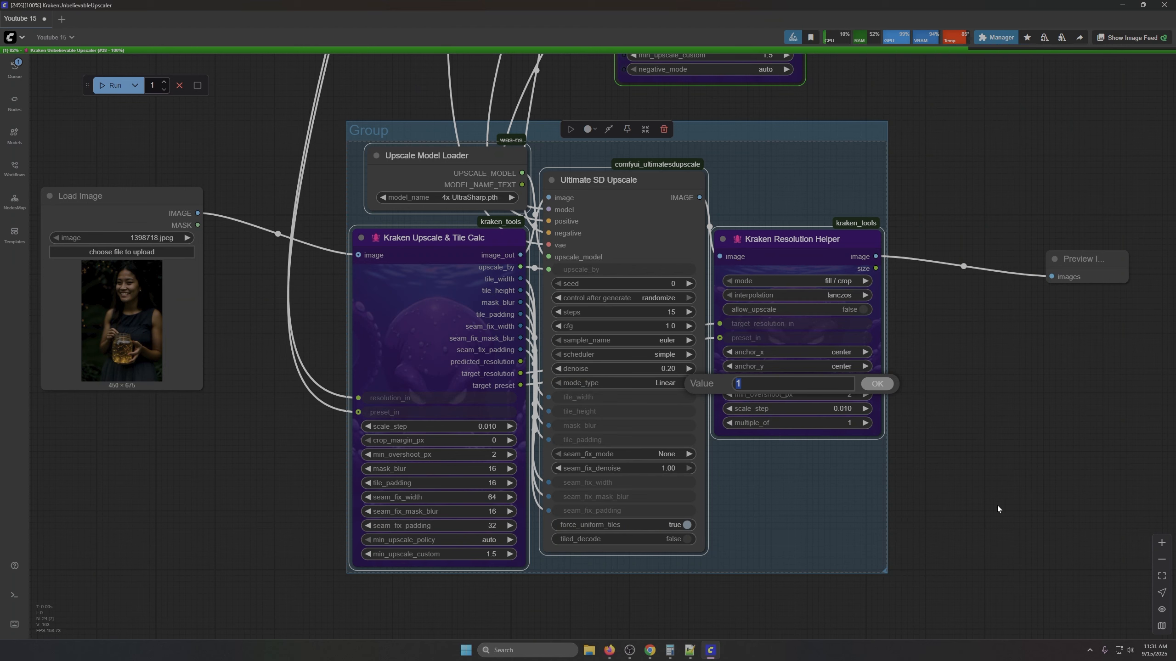
left_click(1031, 459)
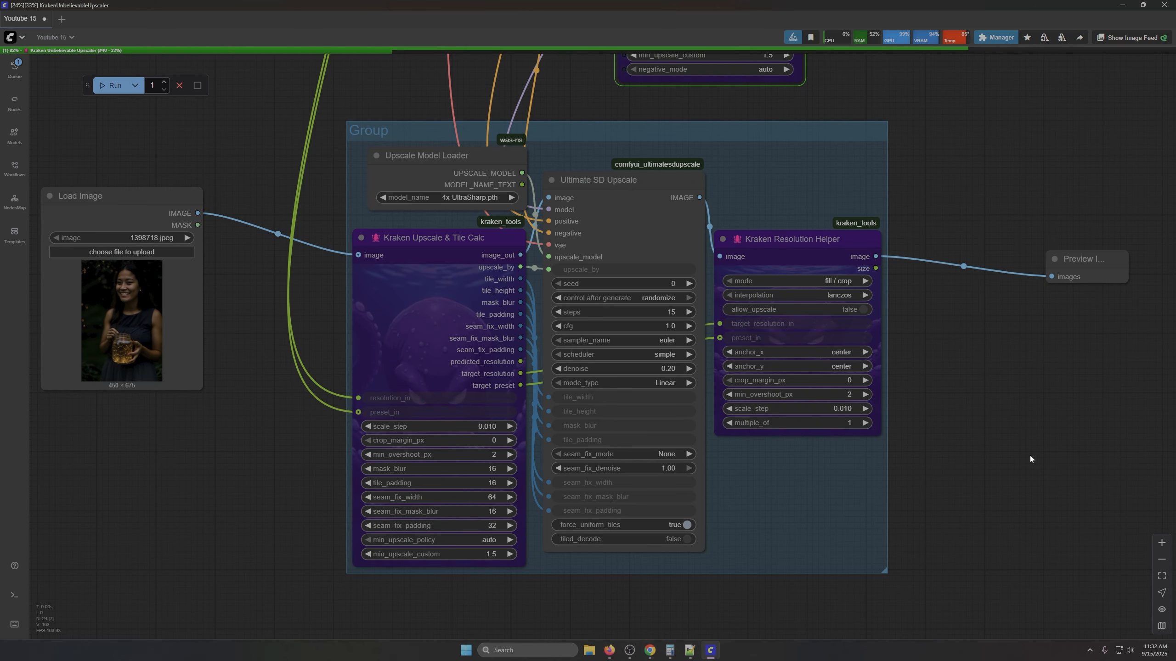
Step: Branch the Kraken KSampler's IMAGE output to a new reroute beside the upscaling group
left_click_drag(968, 131, 972, 402)
scroll(768, 416, "down", 4)
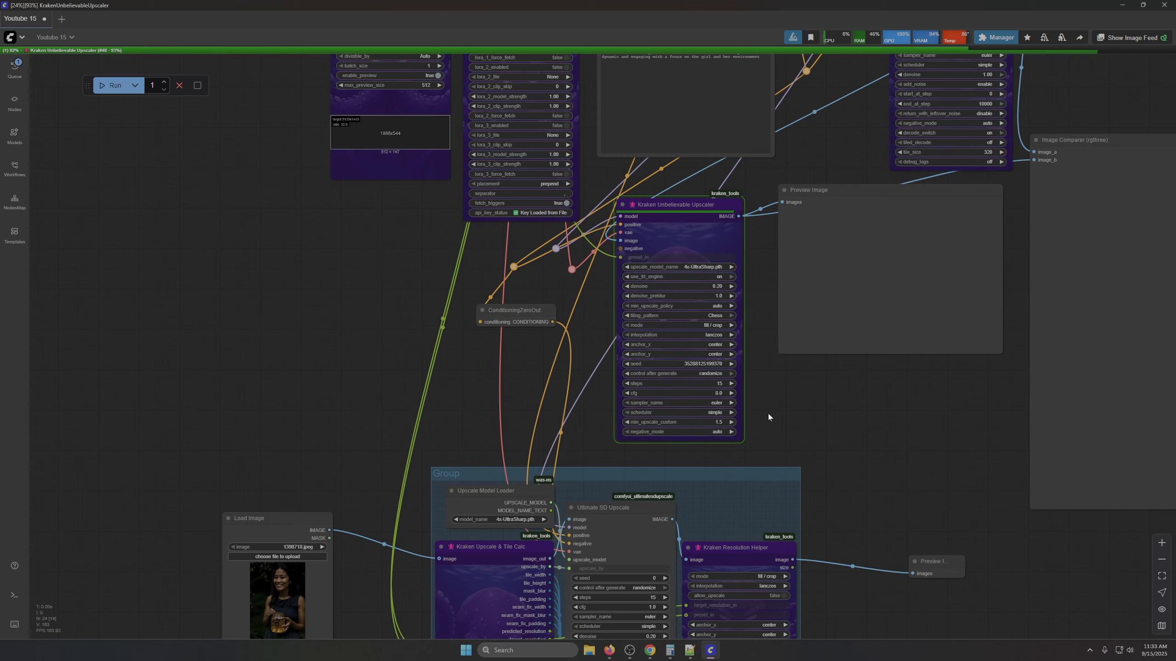
scroll(791, 497, "down", 5)
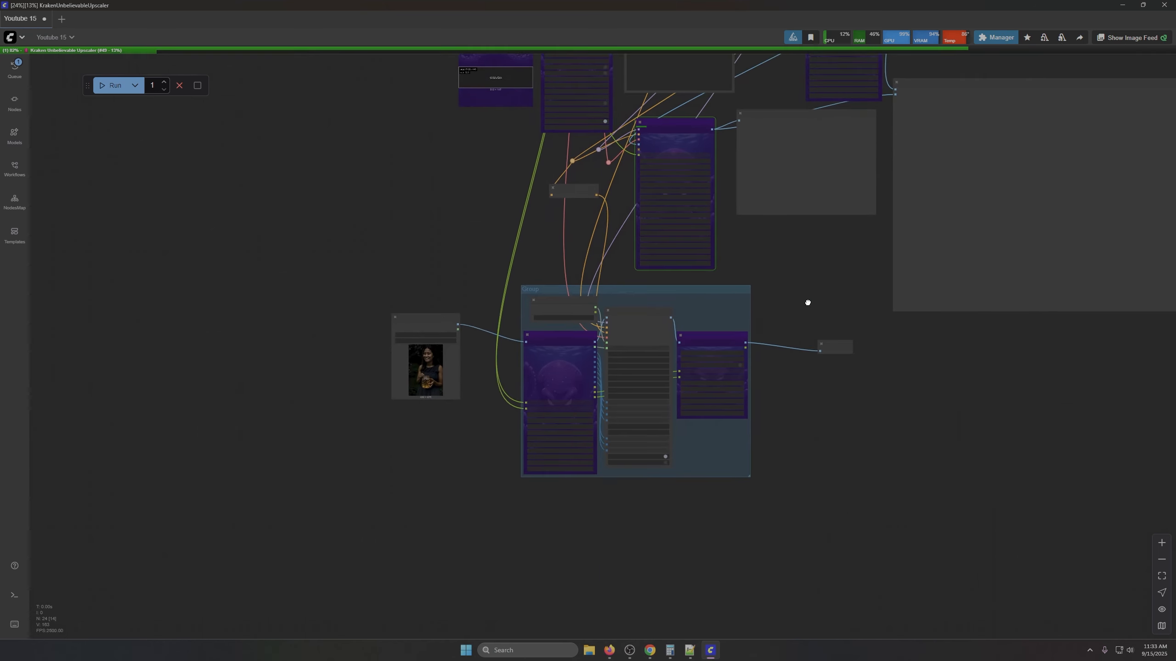
scroll(740, 439, "up", 6)
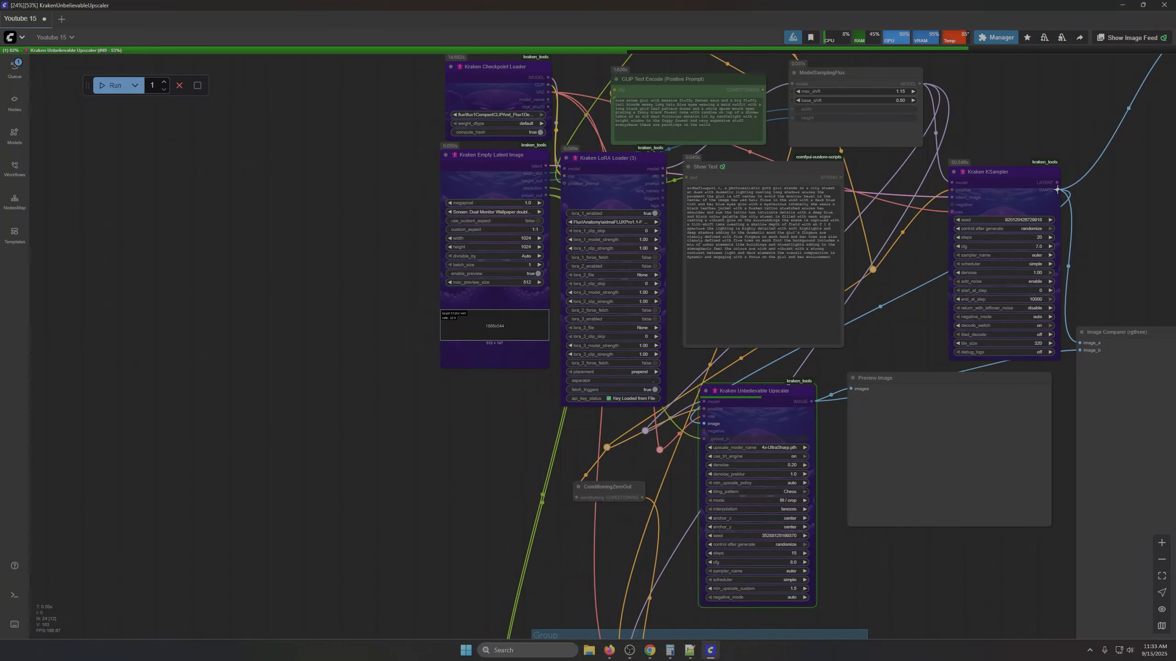
left_click_drag(1057, 190, 412, 542)
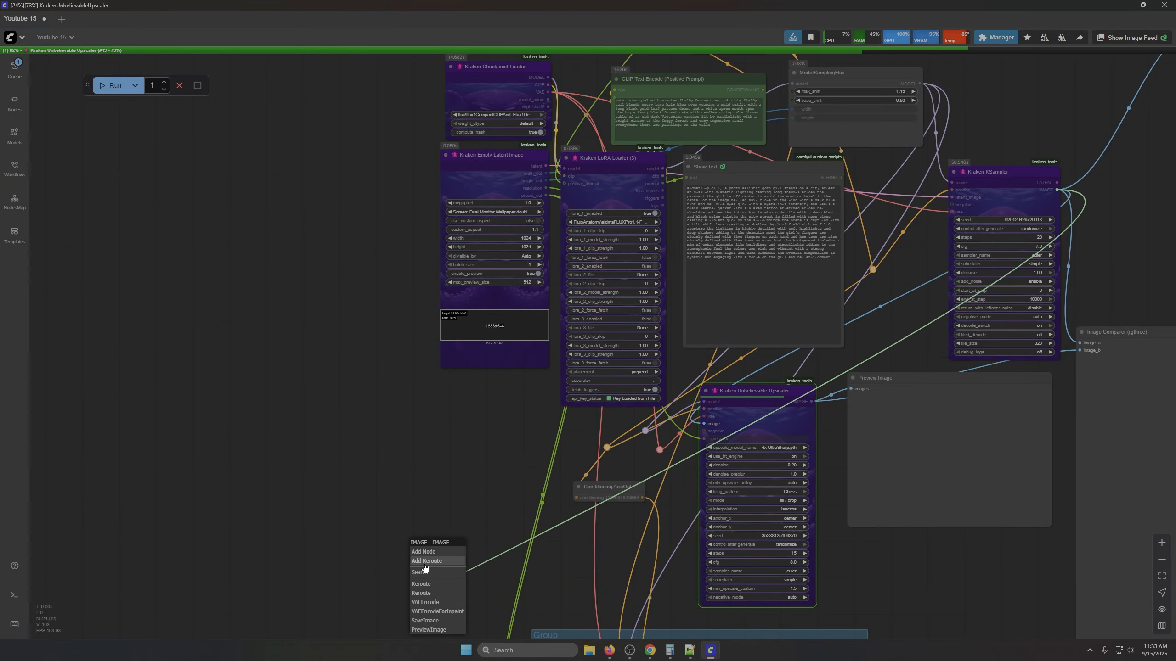
left_click_drag(340, 585, 415, 245)
Step: Delete the Load Image node and feed Kraken Upscale & Tile Calc's image input from the image reroute, placed close to the group
left_click(463, 328)
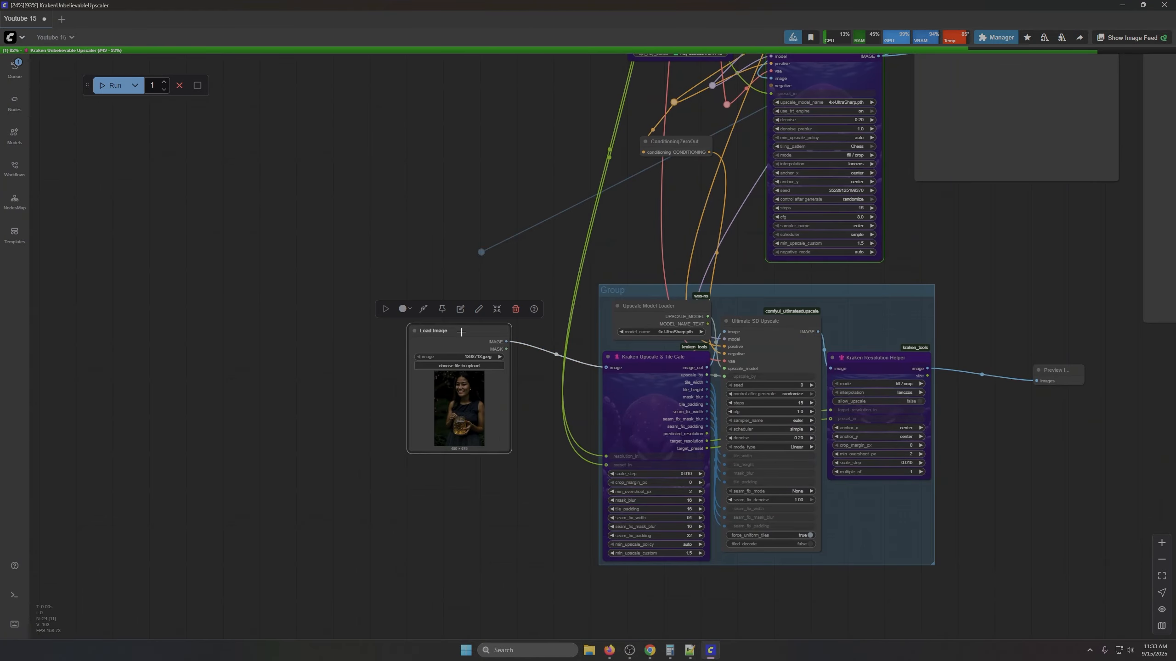
key("Delete")
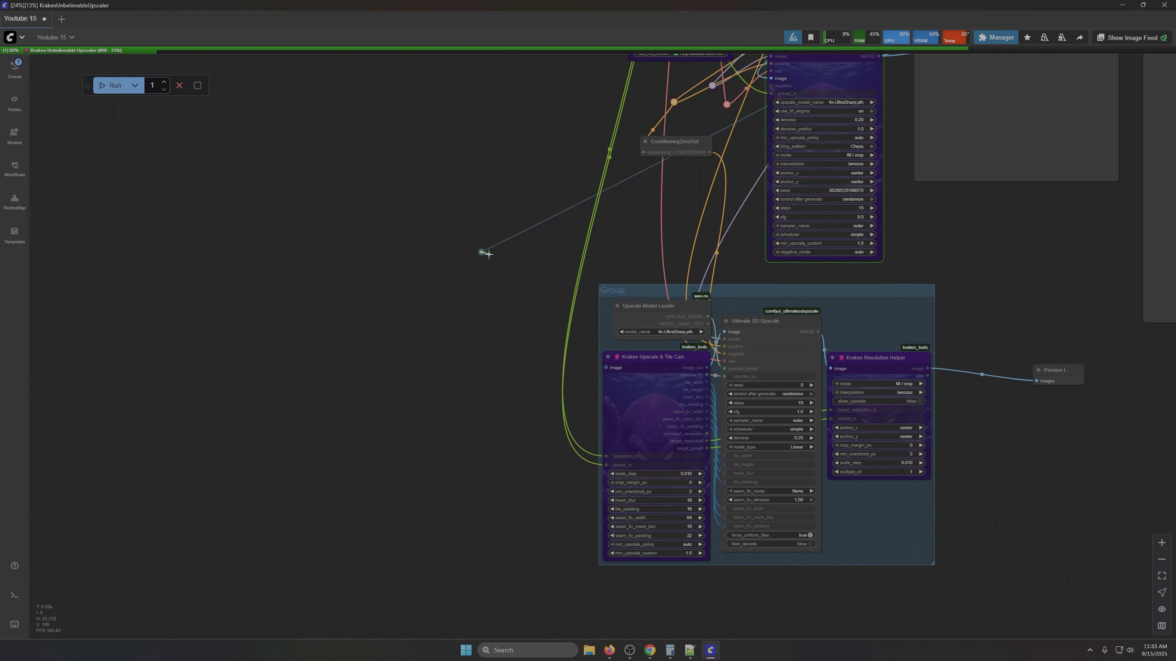
left_click_drag(487, 252, 605, 367)
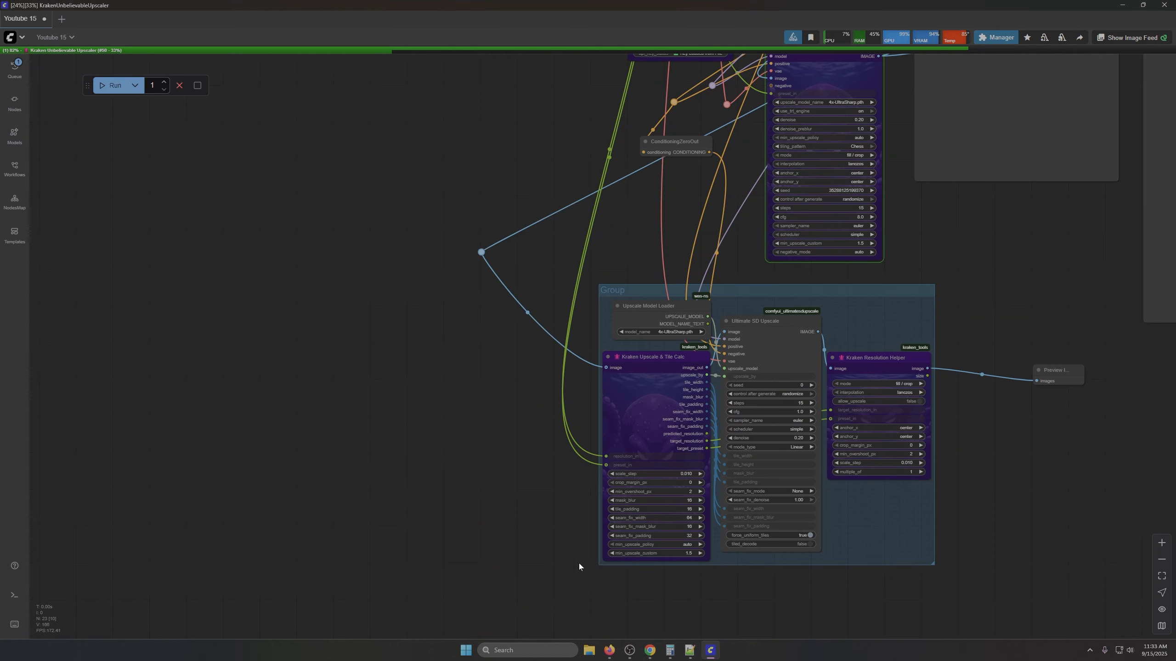
left_click_drag(476, 252, 545, 305)
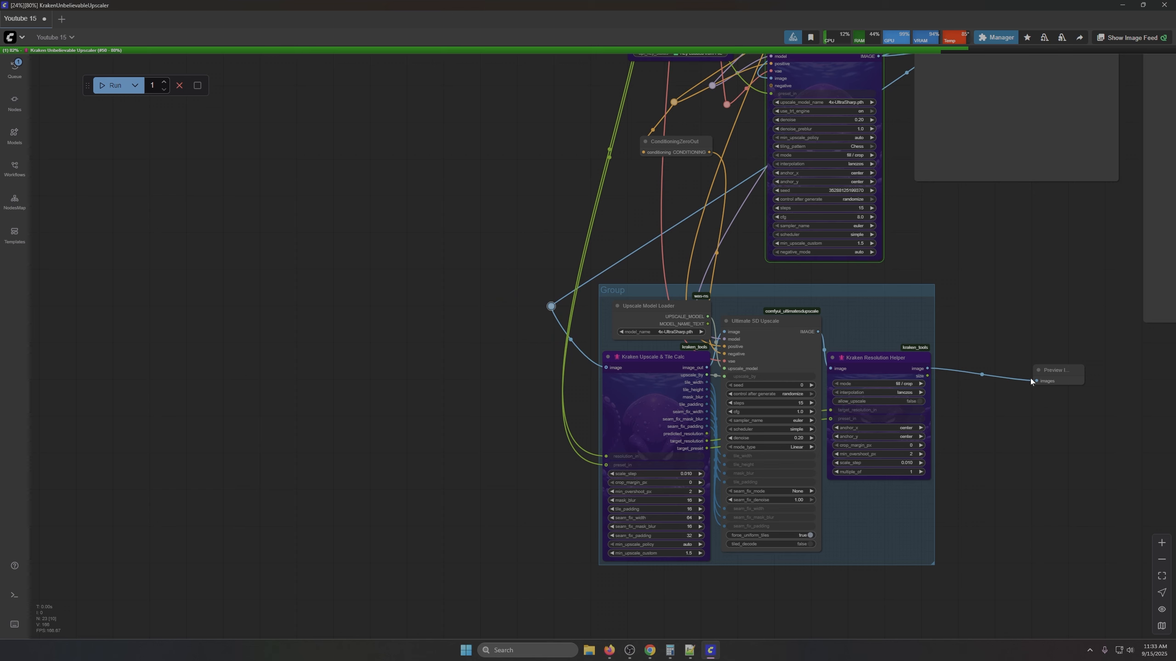
Step: Move the two Preview Image nodes closer to the Kraken Resolution Helper and the Kraken Unbelievable Upscaler they display
left_click_drag(1065, 370, 1001, 354)
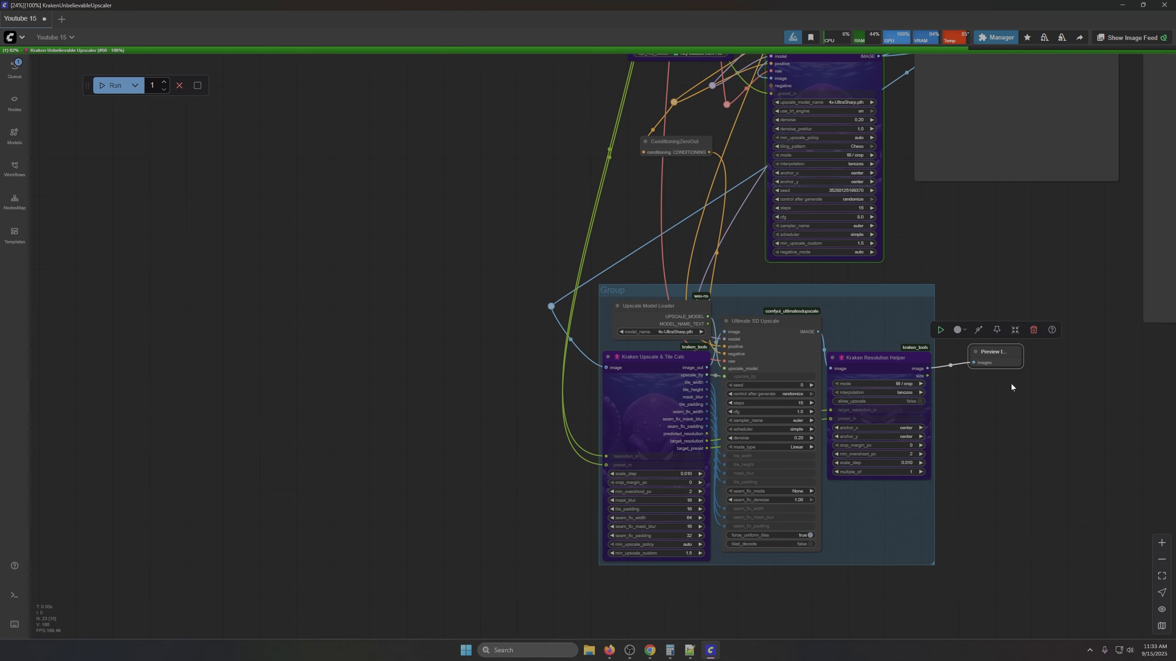
left_click_drag(1012, 216, 792, 307)
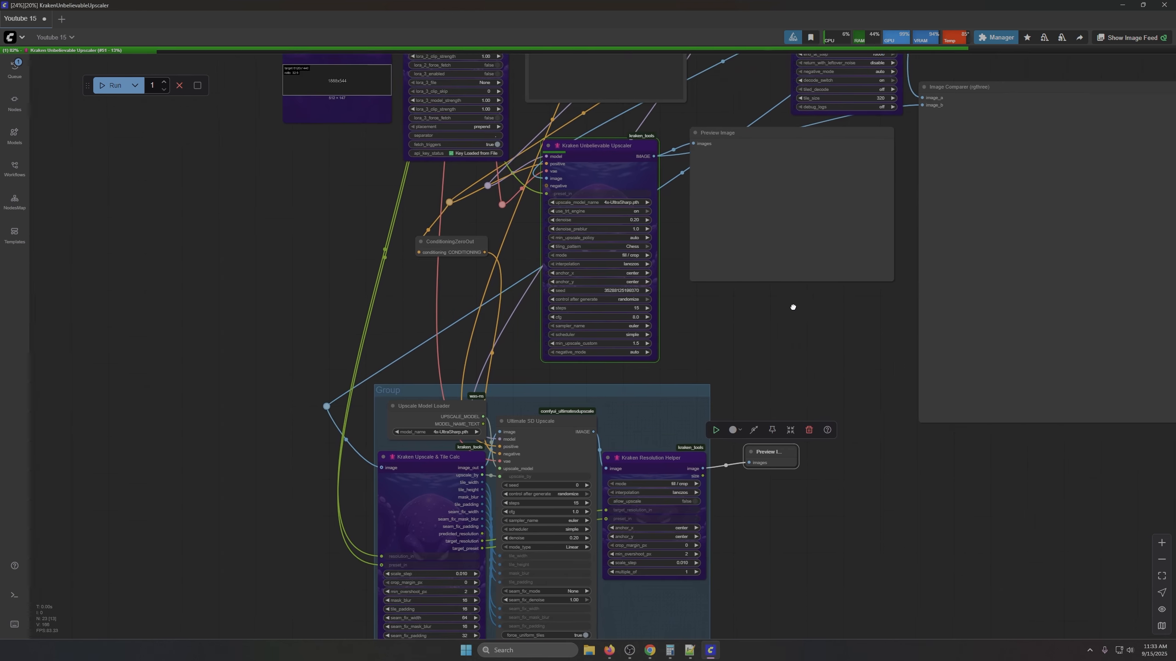
left_click_drag(759, 132, 741, 146)
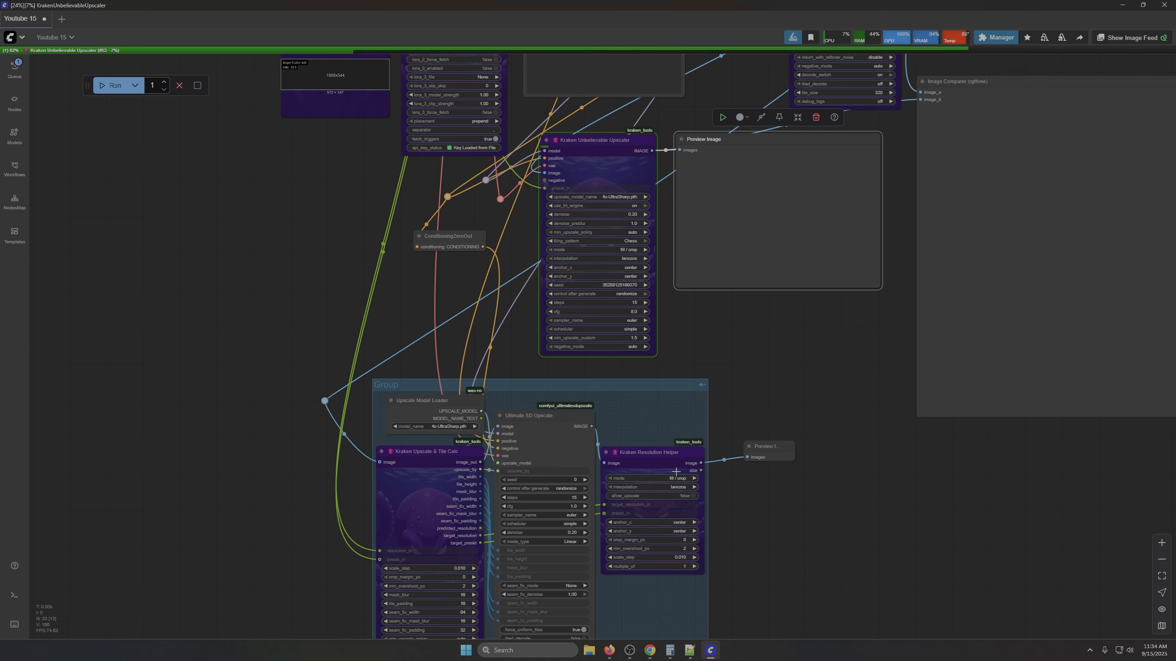
Step: Set the workflow's run batch count to 8
left_click_drag(300, 196, 452, 517)
scroll(421, 406, "down", 5)
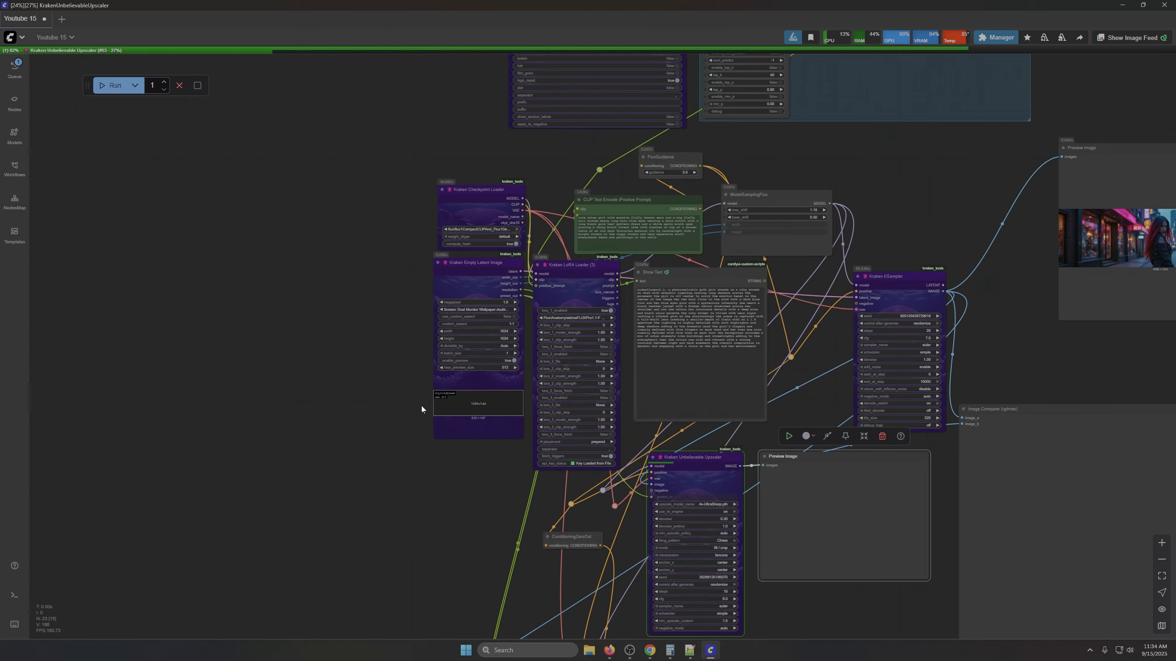
left_click_drag(403, 279, 342, 367)
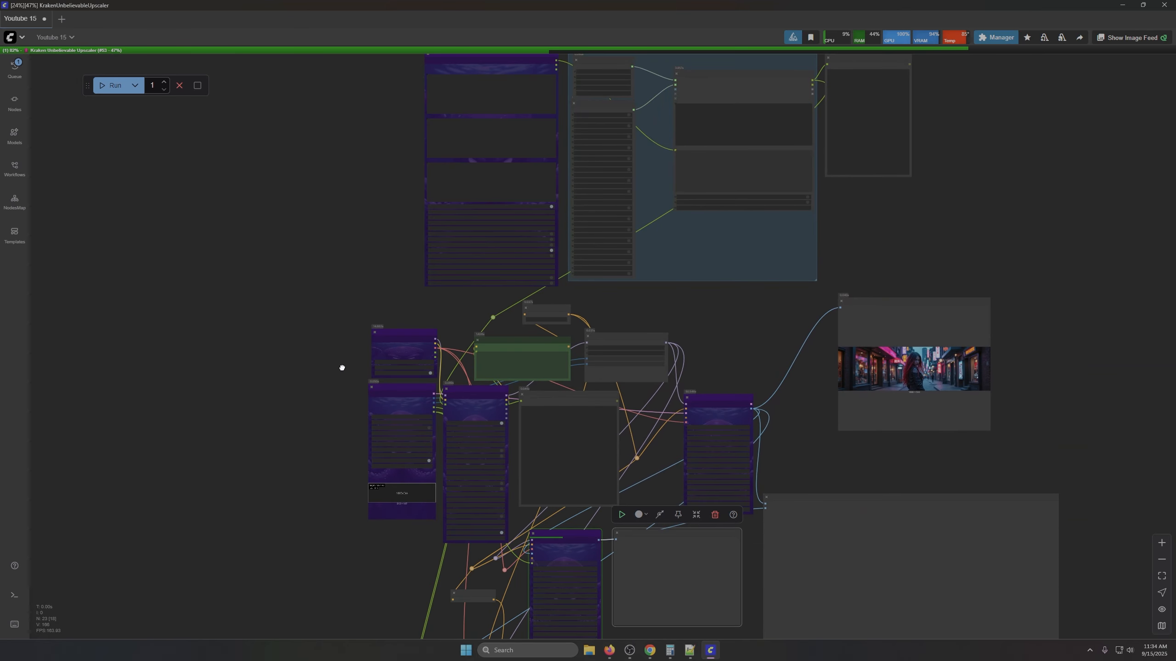
scroll(417, 359, "up", 1)
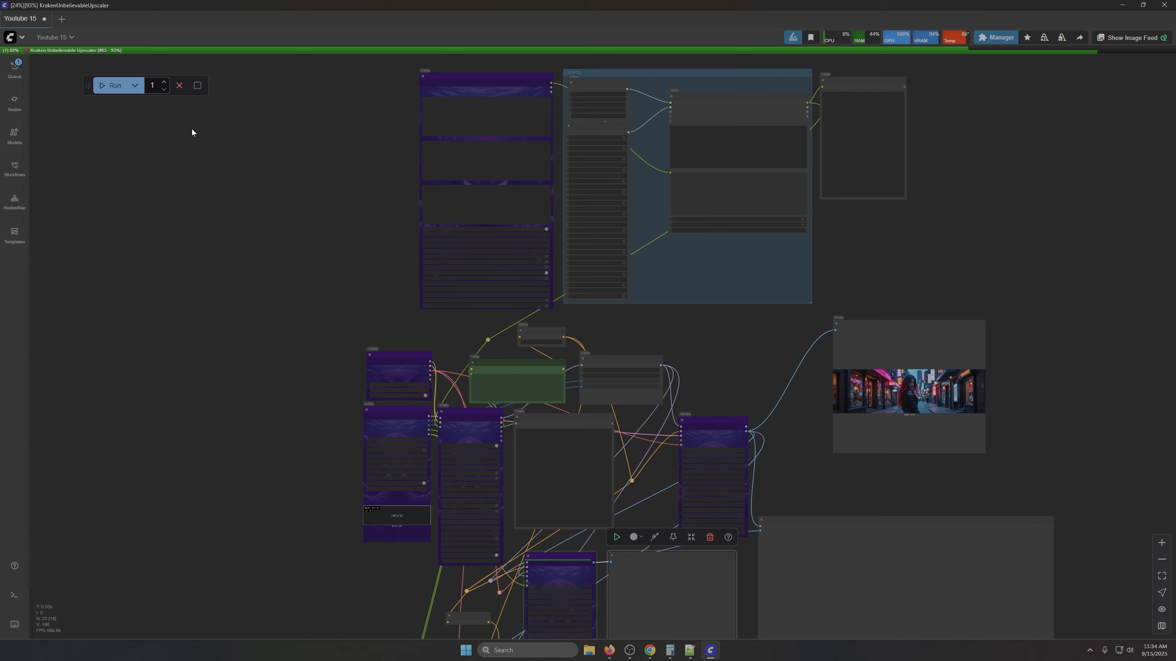
left_click(164, 82)
left_click(163, 82)
left_click(164, 82)
left_click(164, 81)
left_click(163, 82)
left_click(164, 82)
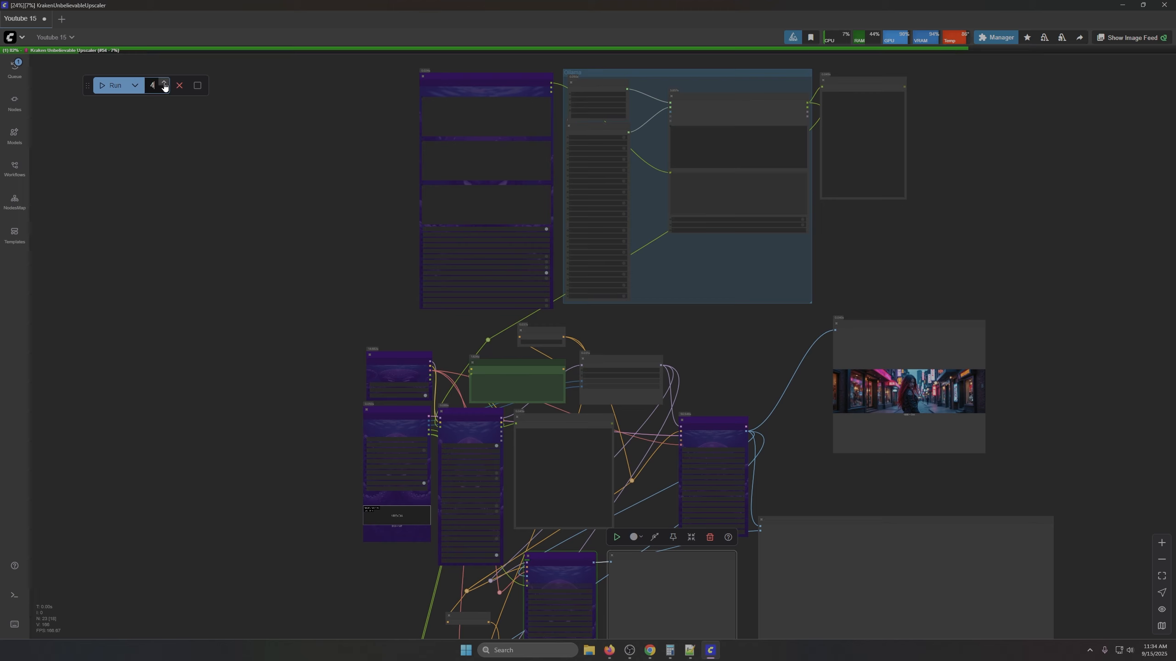
left_click(164, 82)
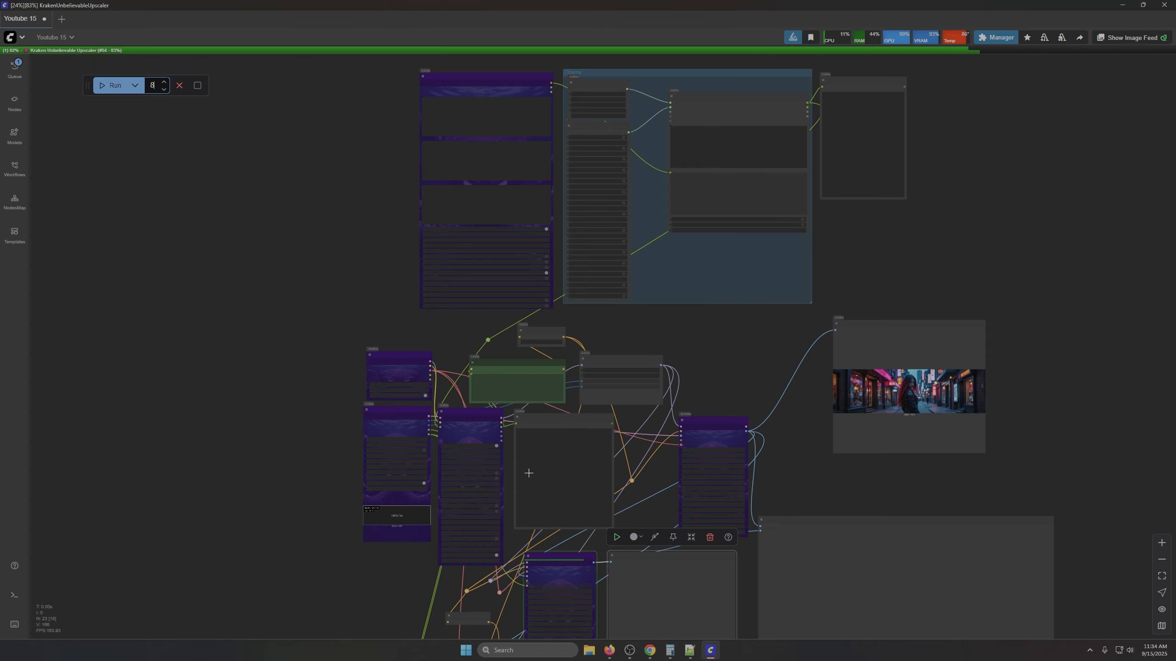
scroll(533, 449, "up", 3)
scroll(535, 470, "up", 4)
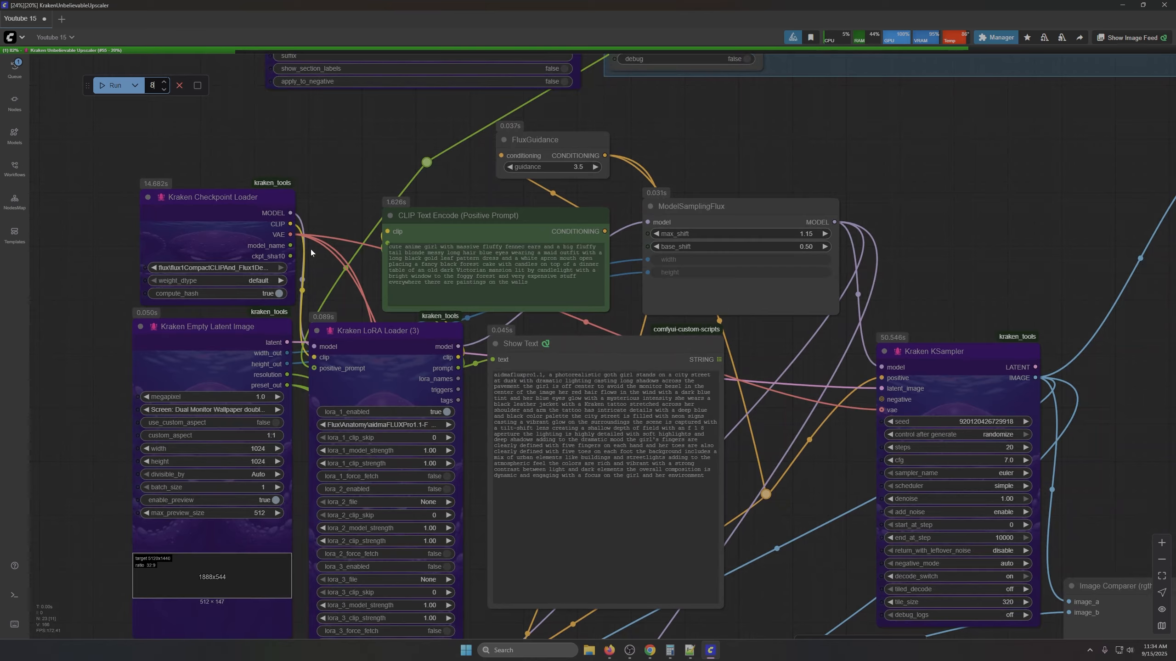
left_click_drag(331, 226, 381, 74)
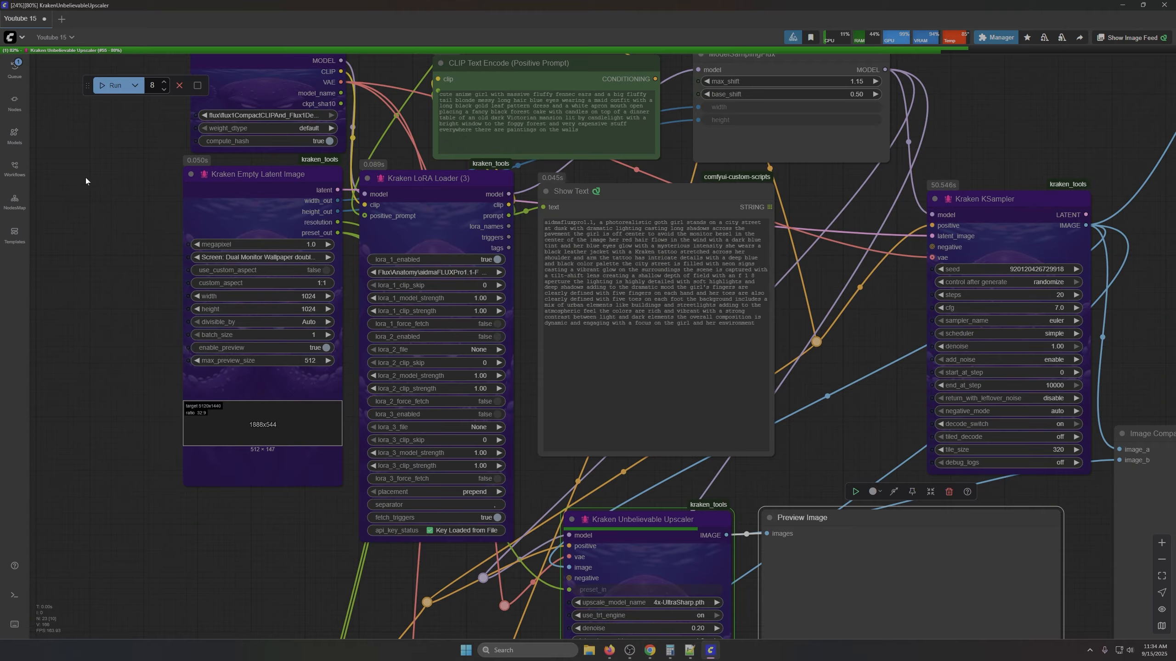
scroll(104, 366, "down", 6)
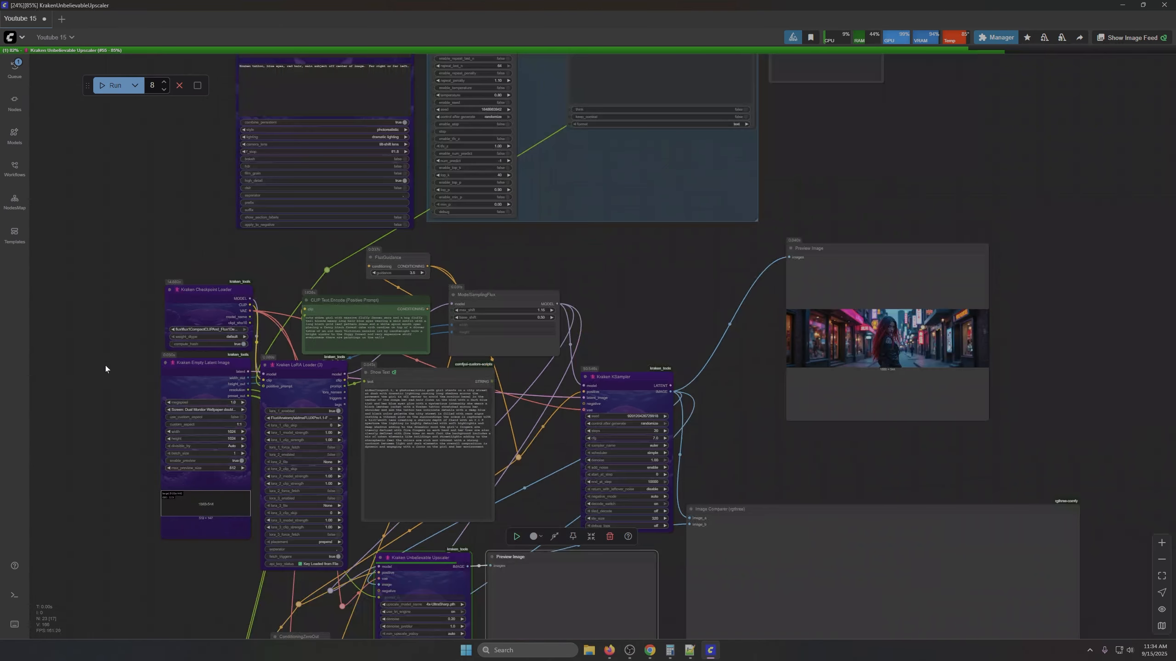
scroll(104, 366, "down", 2)
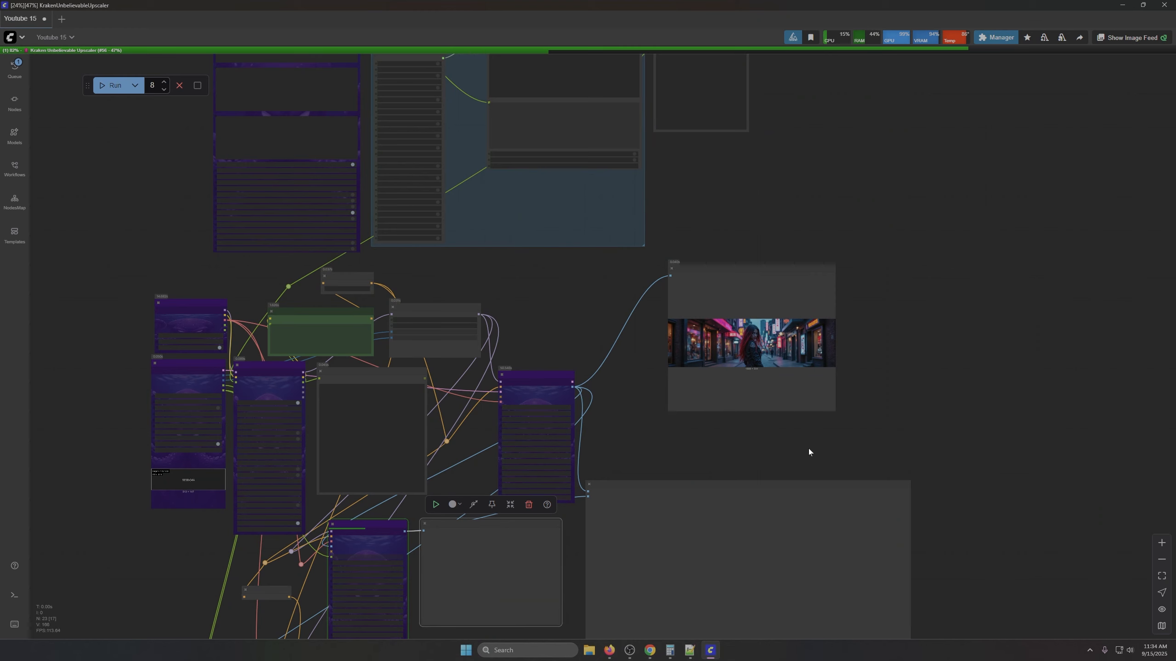
scroll(1001, 406, "down", 5)
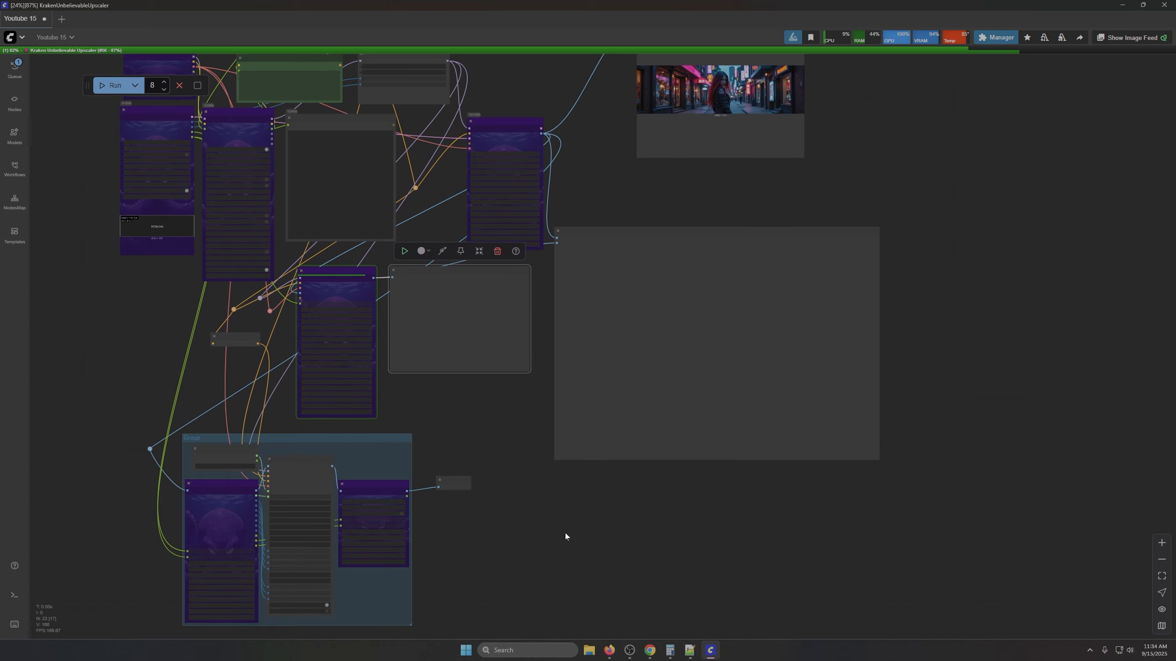
scroll(115, 315, "up", 7)
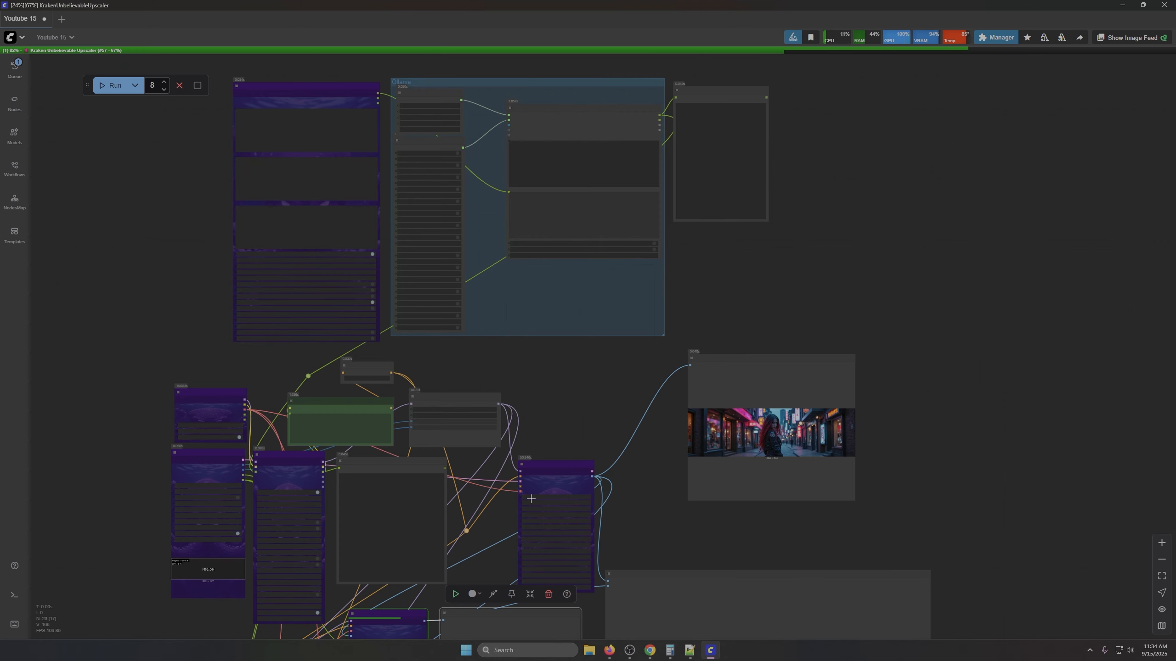
left_click_drag(998, 558, 1003, 294)
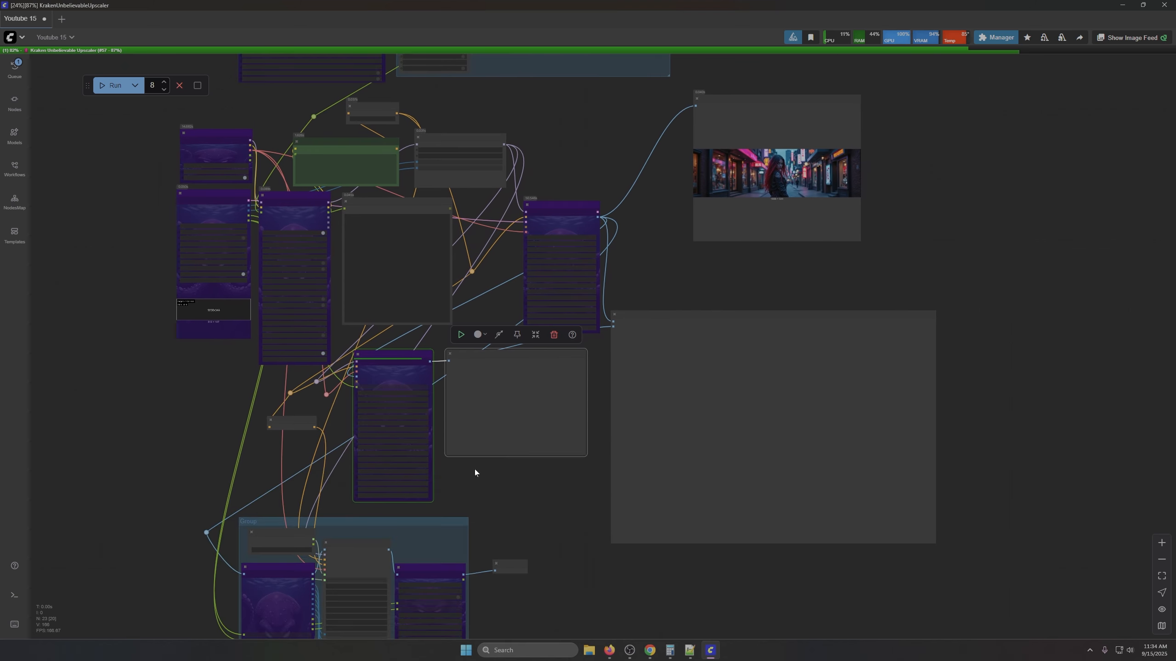
left_click_drag(522, 528, 598, 245)
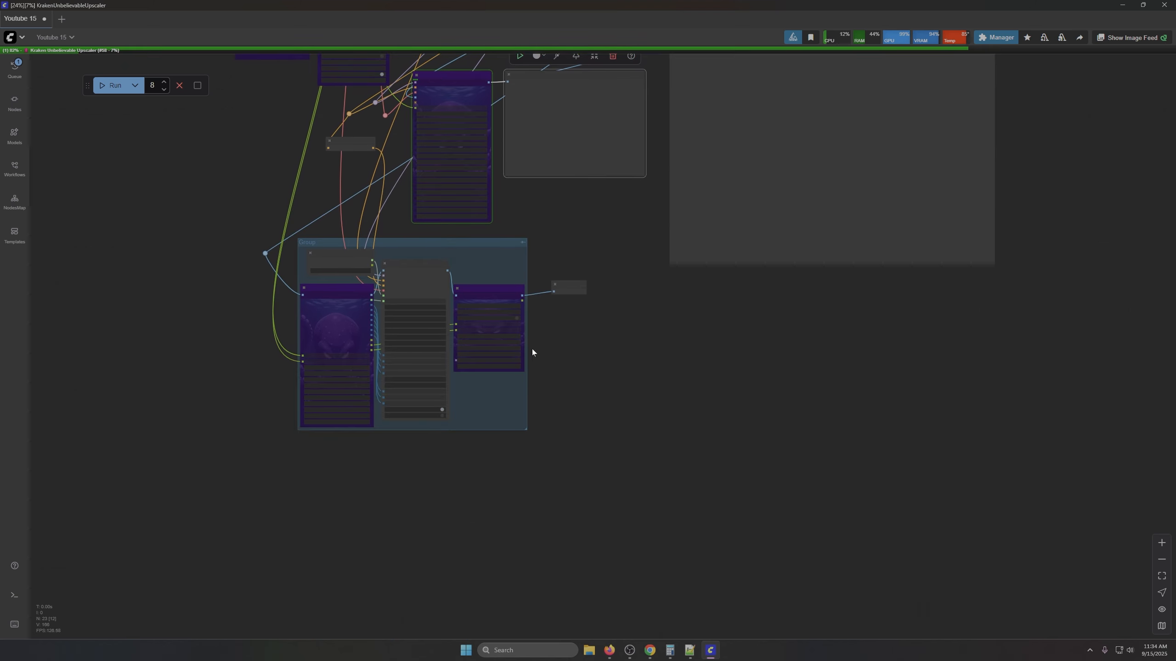
left_click_drag(843, 325, 778, 639)
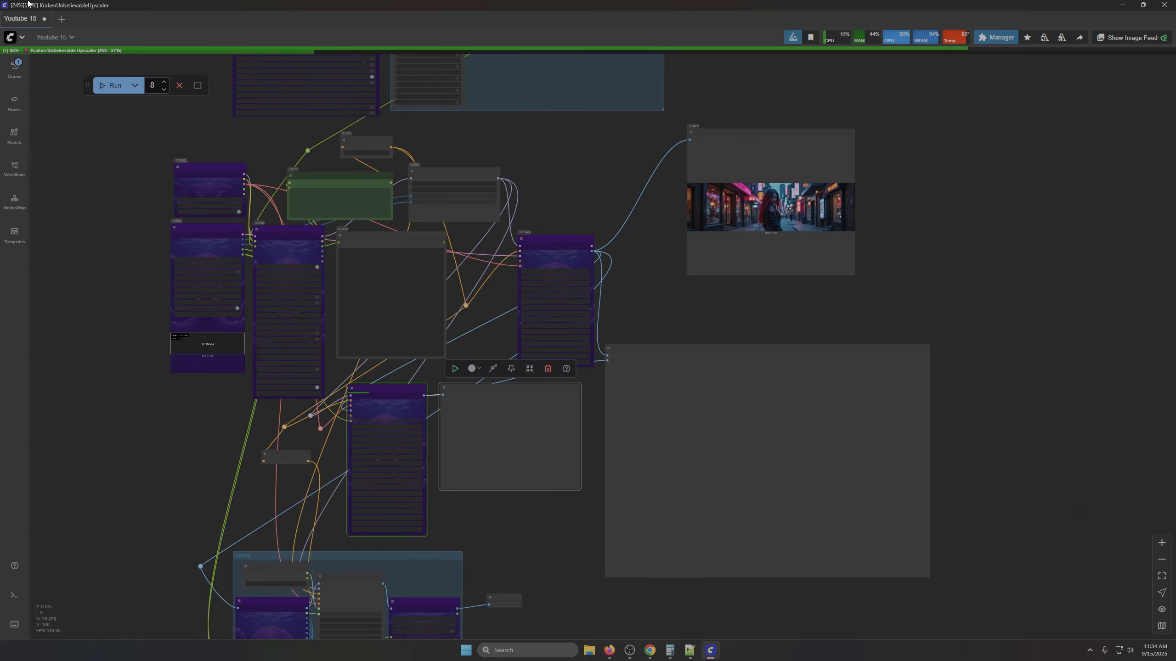
Step: Add an Image Picker node to the empty canvas above the KSampler's Preview Image node
left_click_drag(123, 184, 133, 382)
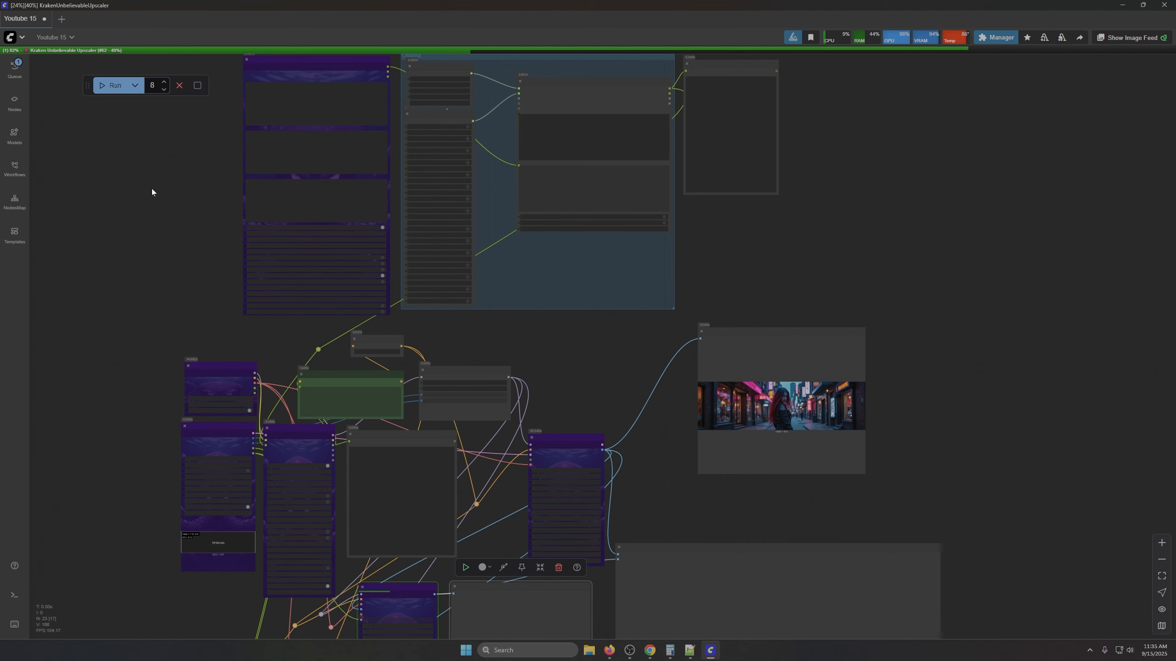
double_click(827, 247)
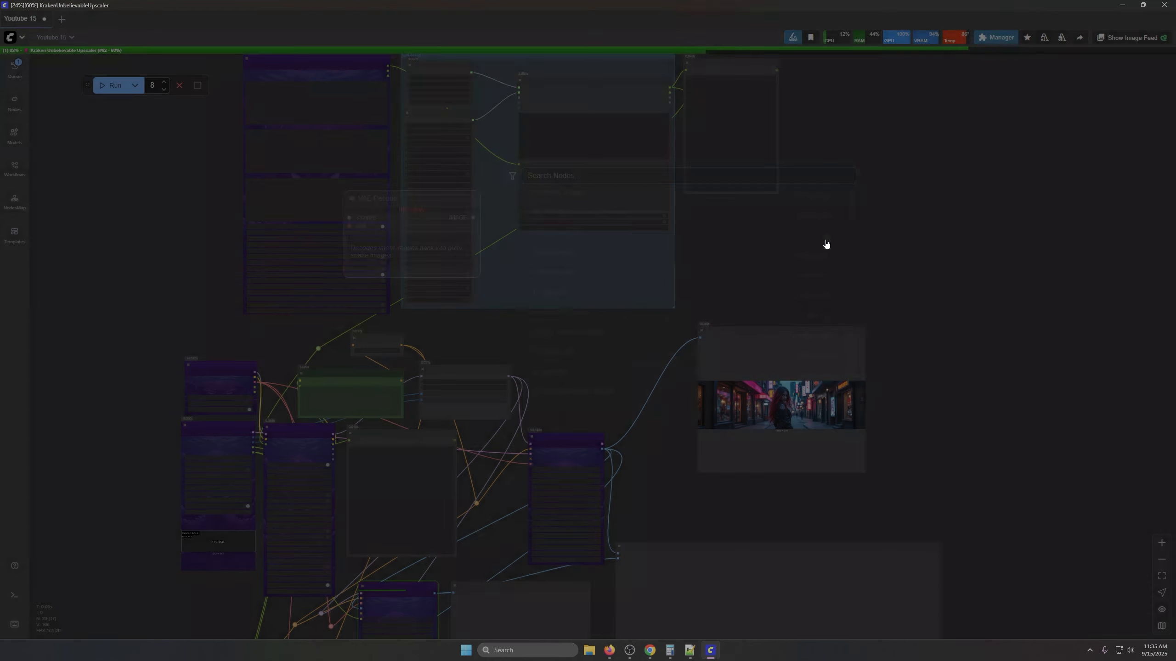
type("picker")
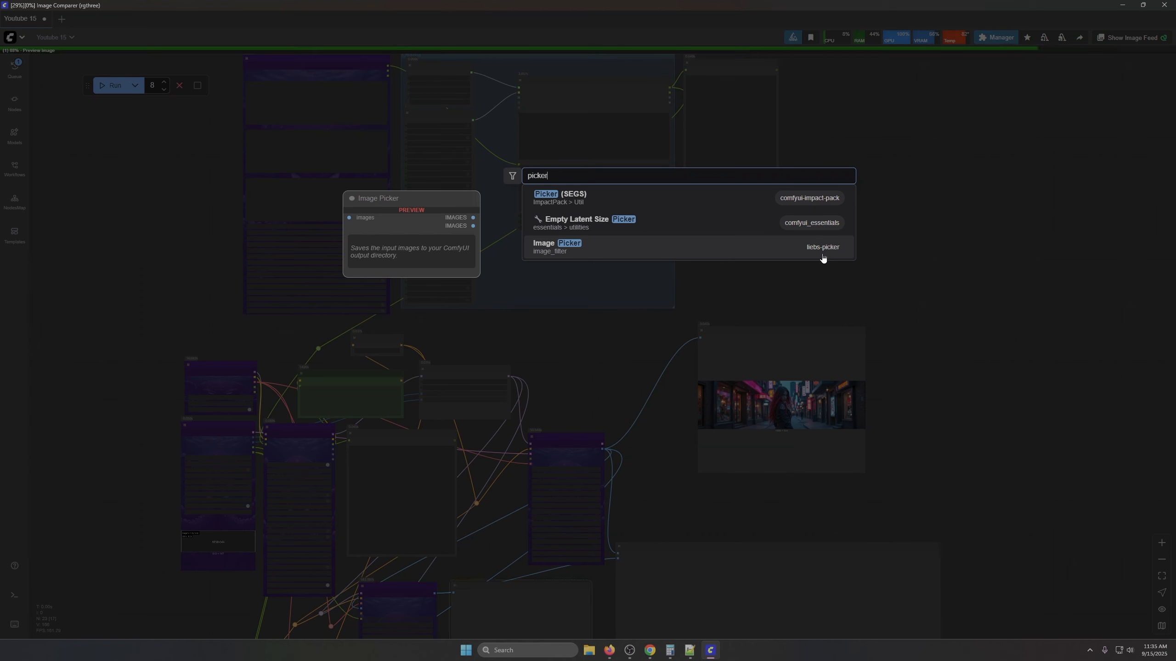
left_click(643, 250)
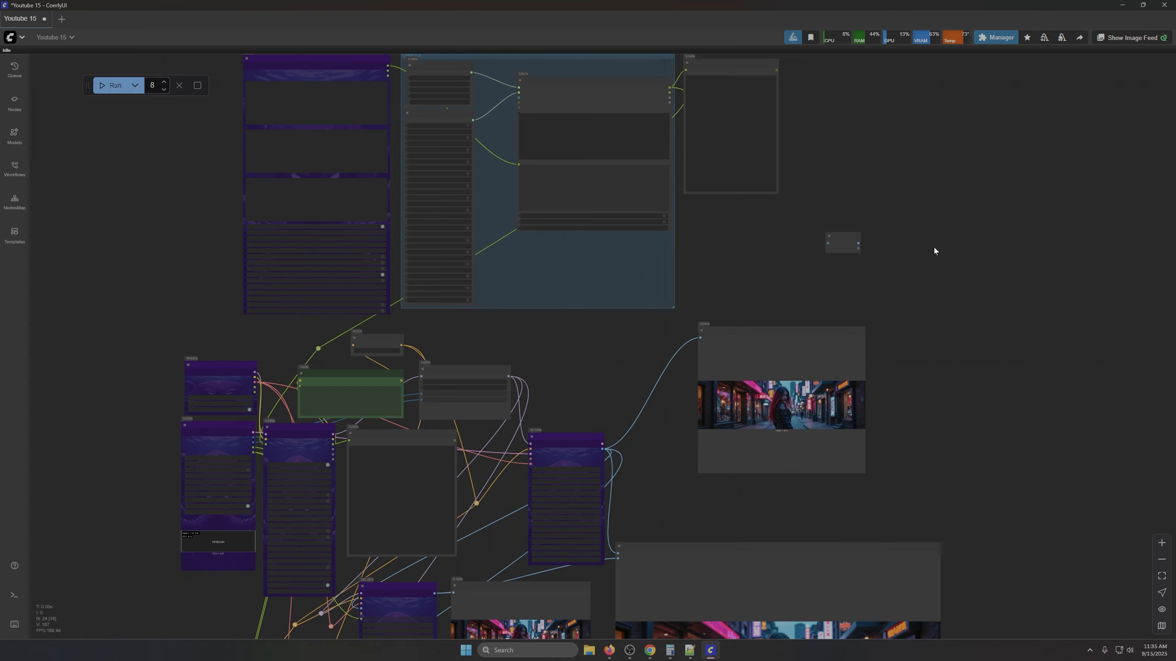
Step: Examine the Image Comparer result up close, comparing the storefront area of the original and upscaled images
left_click_drag(1049, 562, 949, 226)
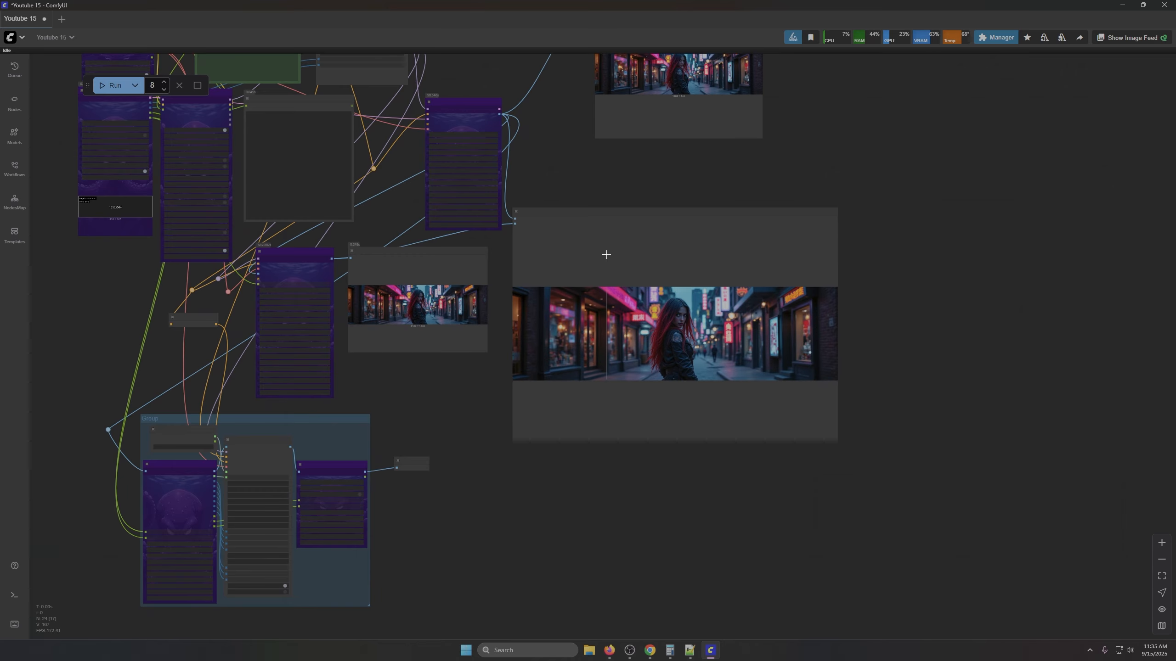
scroll(606, 254, "up", 6)
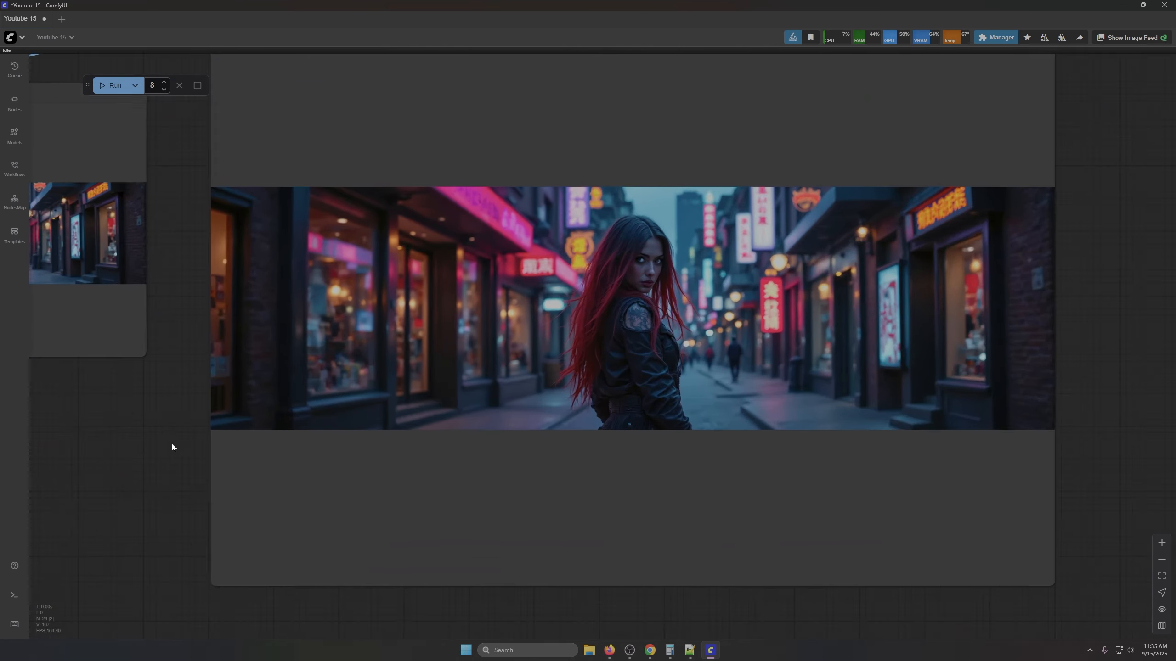
scroll(172, 444, "up", 3)
scroll(286, 349, "up", 5)
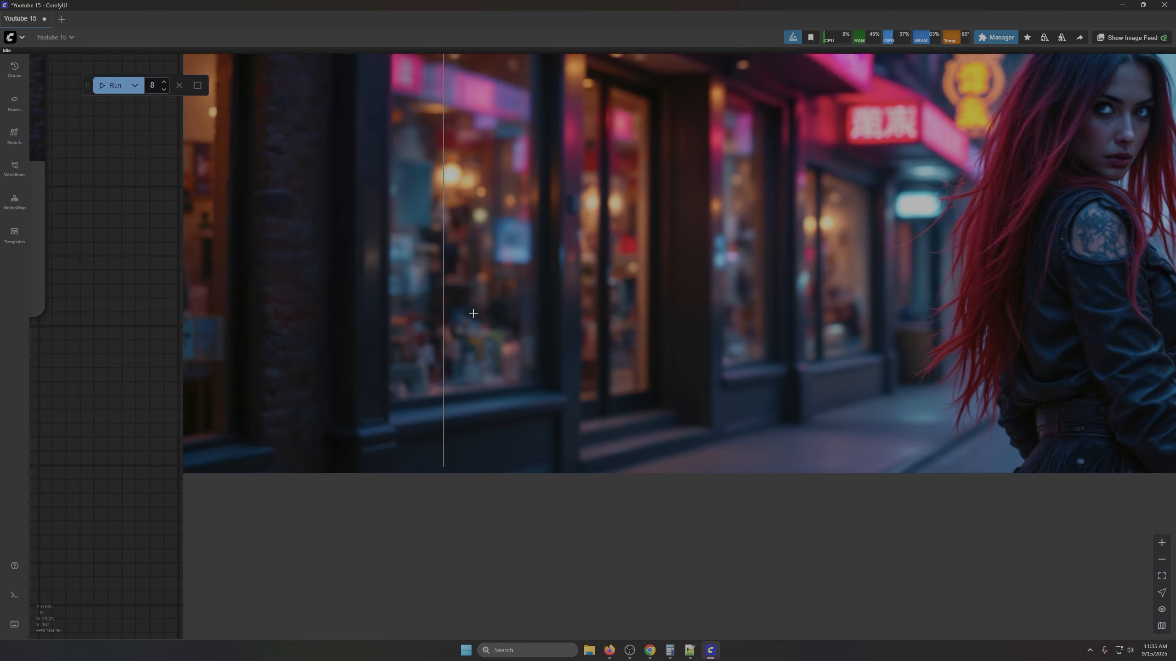
scroll(93, 447, "down", 5)
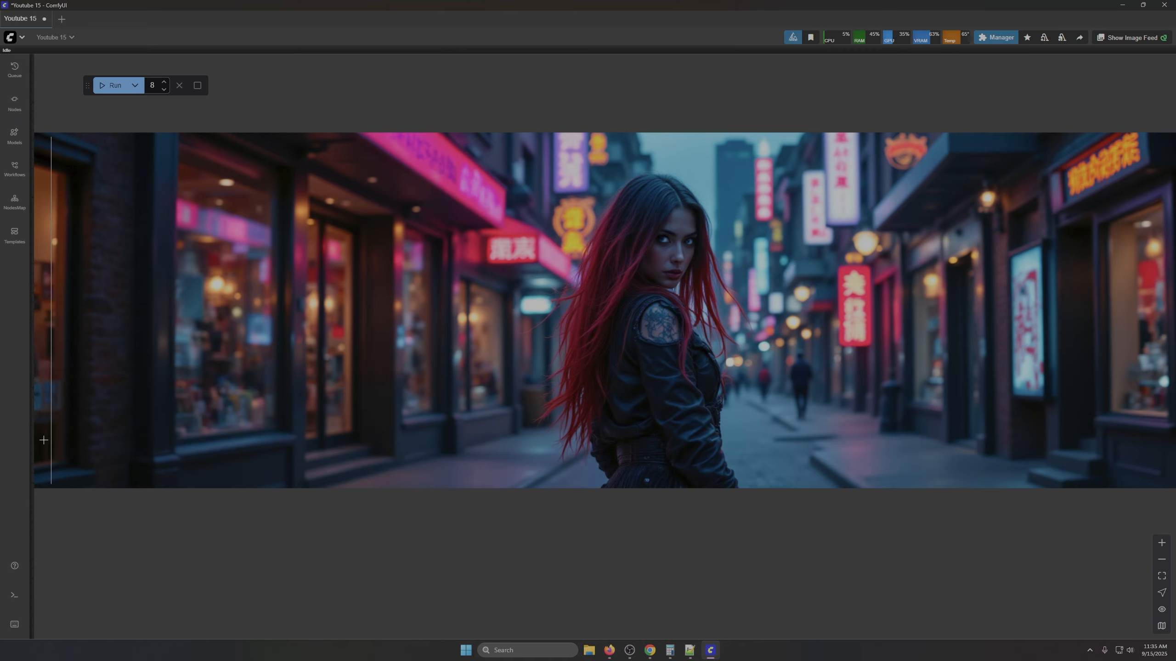
scroll(98, 467, "down", 8)
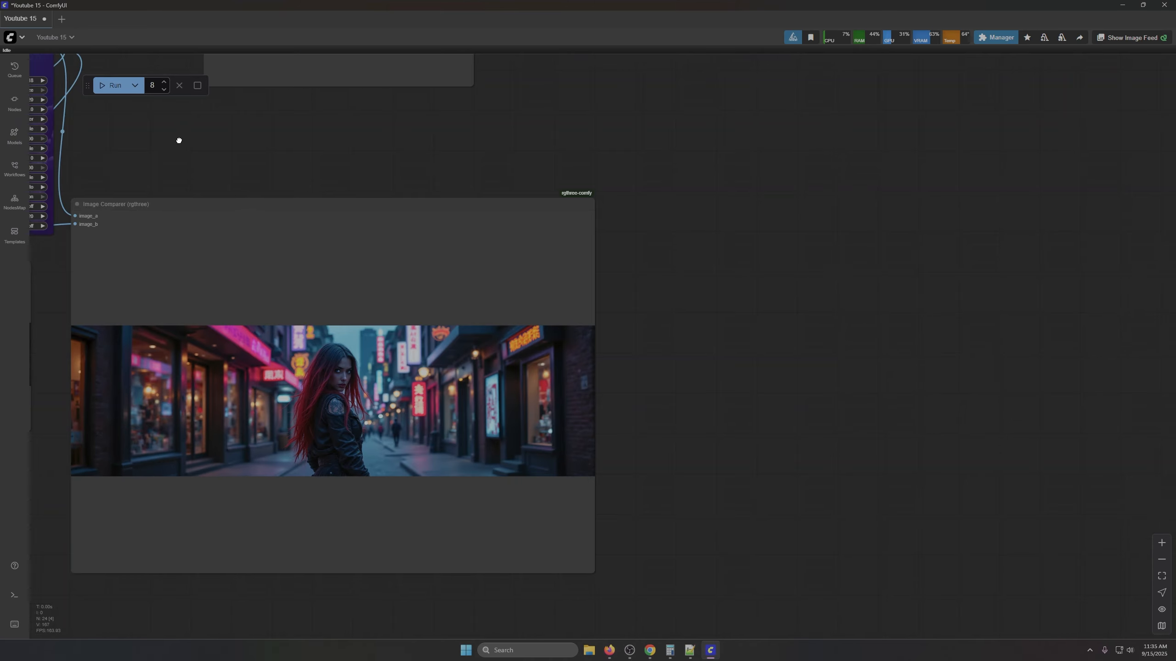
Step: Check the style, lighting, camera lens, f-stop and detail settings of the prompt-building node
left_click_drag(180, 140, 958, 373)
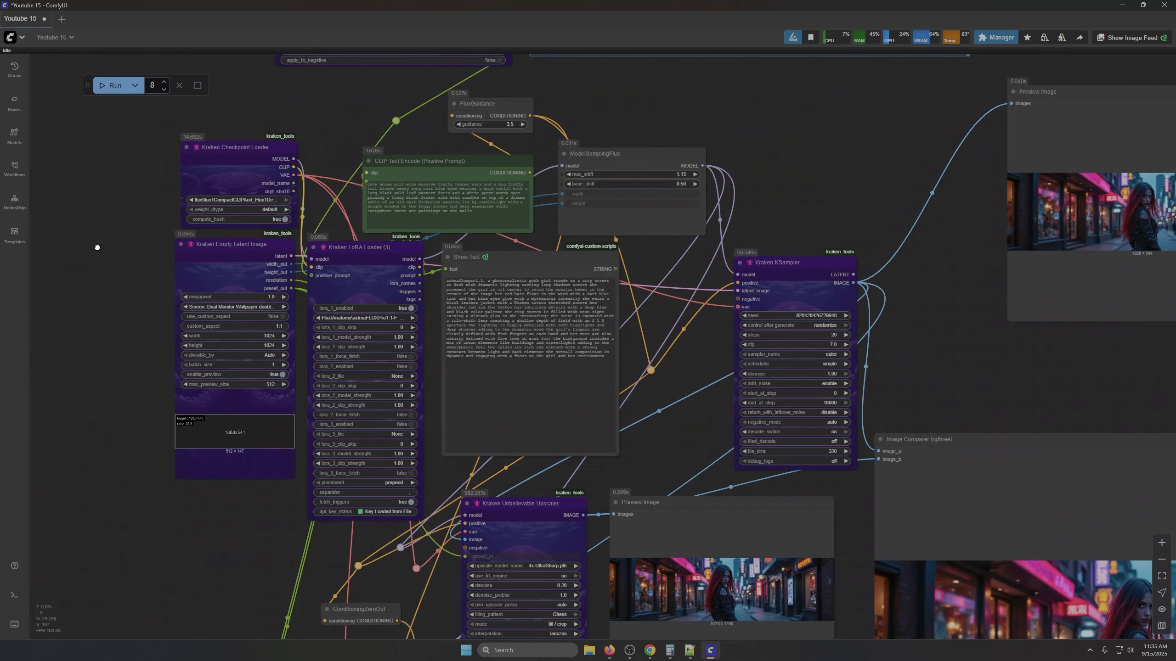
left_click_drag(97, 247, 160, 571)
left_click_drag(229, 318, 97, 361)
scroll(401, 339, "up", 7)
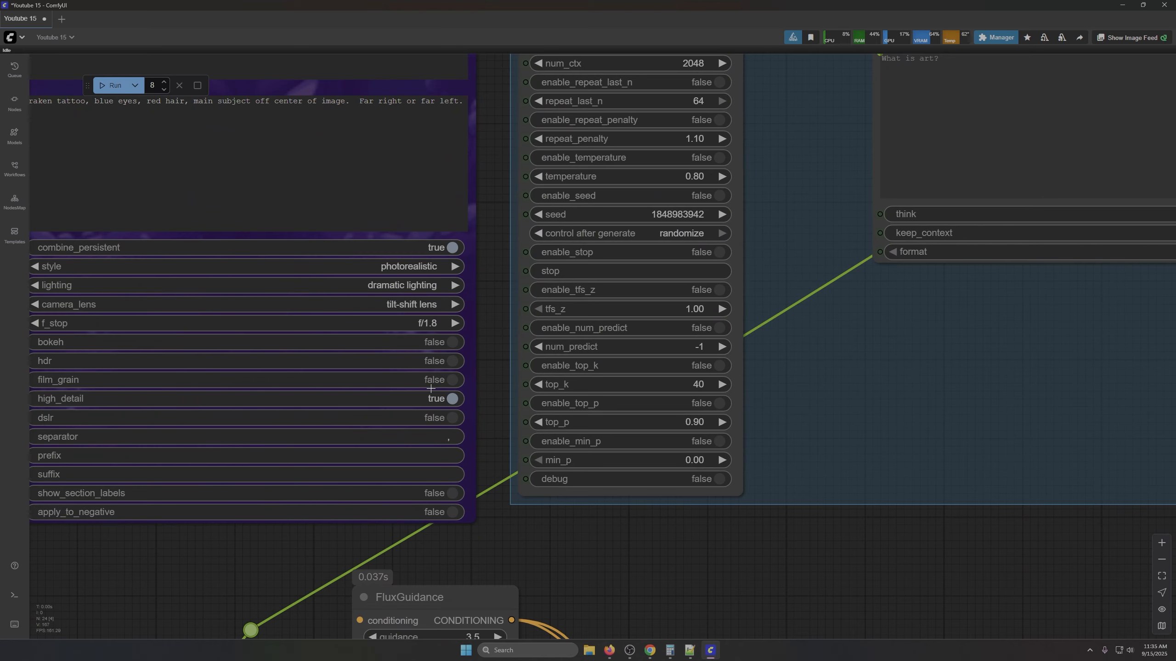
scroll(463, 478, "down", 10)
left_click_drag(682, 556, 418, 249)
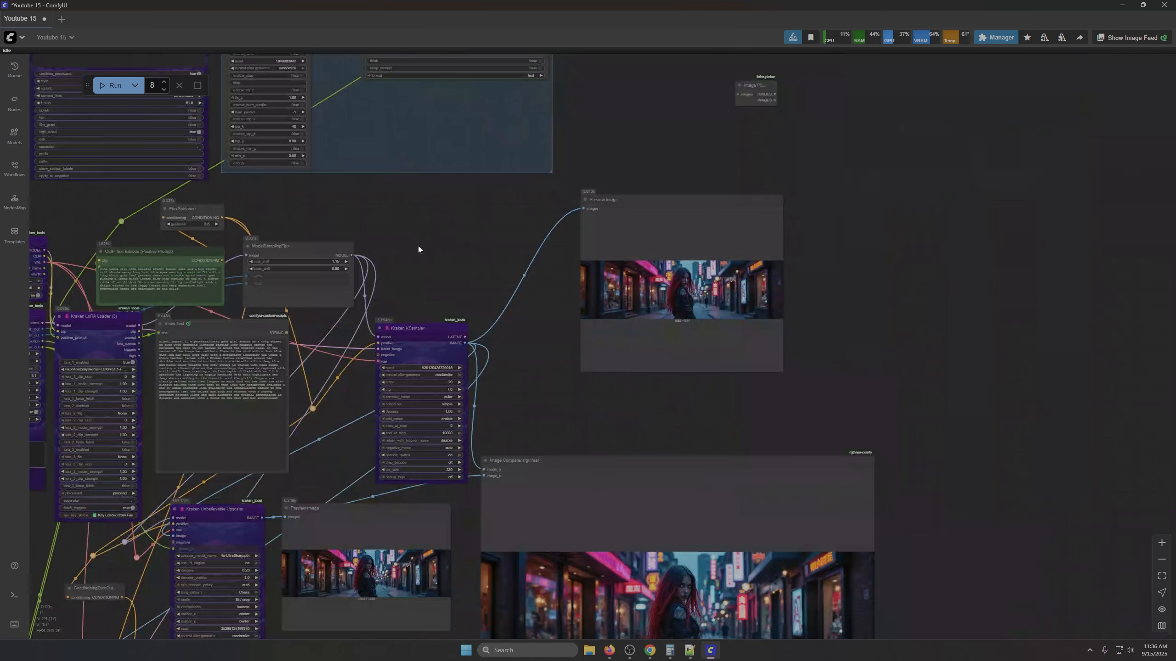
Step: Compare the original and upscaled images around the woman and the street in the Image Comparer
left_click_drag(605, 417, 457, 98)
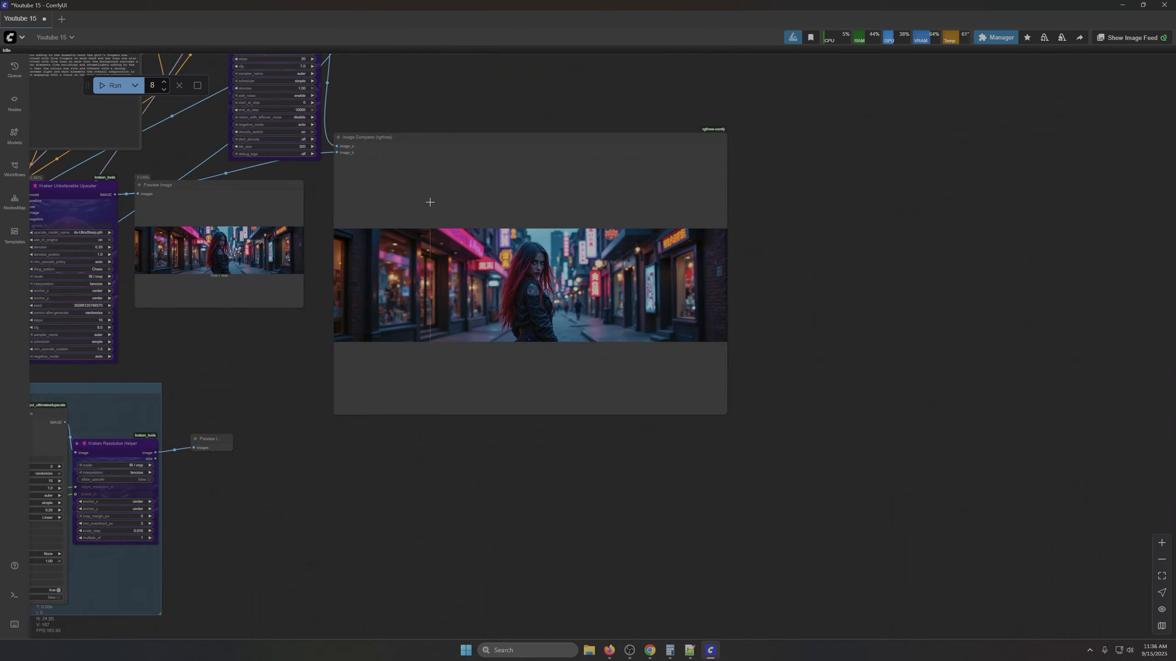
scroll(435, 303, "up", 10)
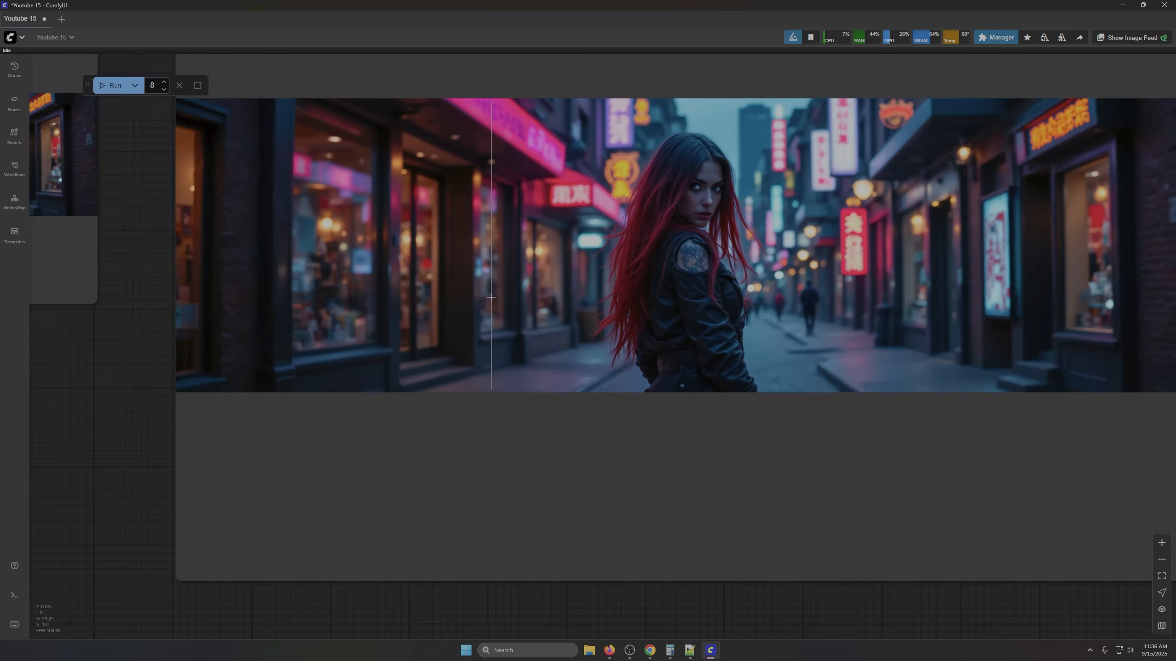
scroll(510, 282, "up", 2)
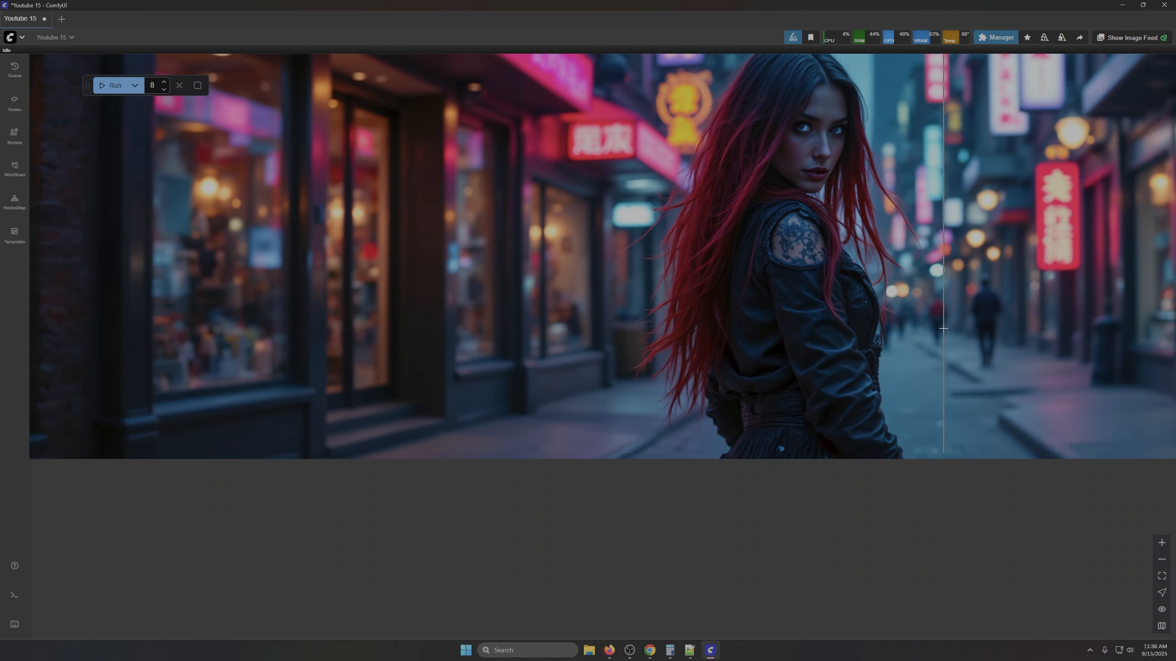
scroll(943, 328, "down", 10)
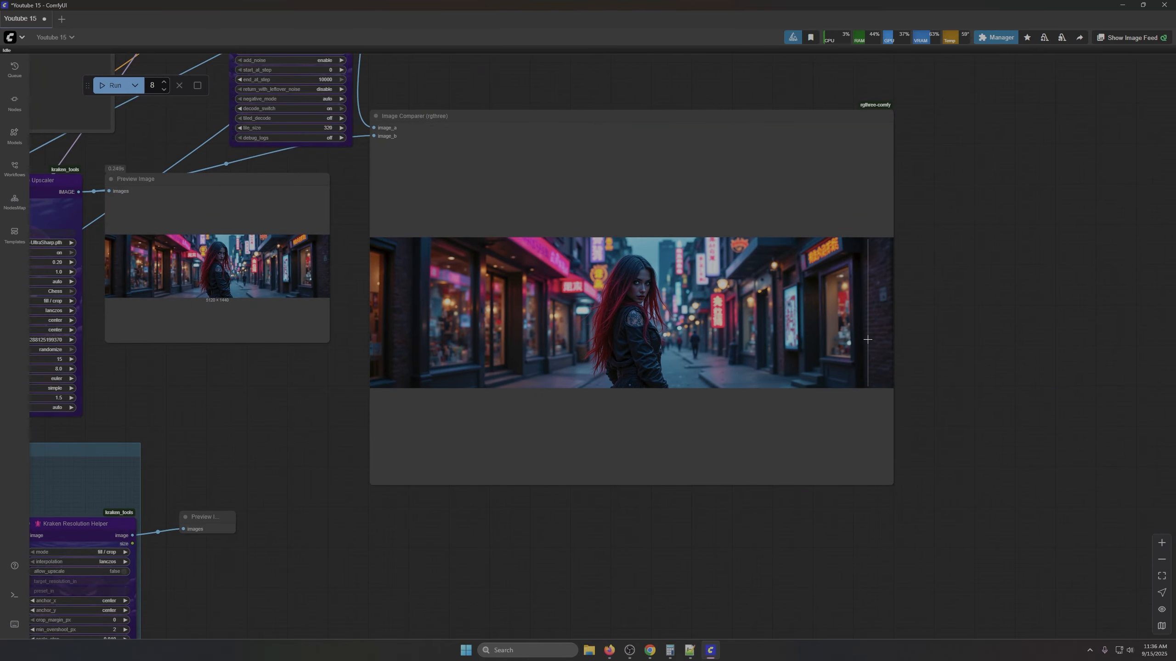
scroll(867, 339, "down", 9)
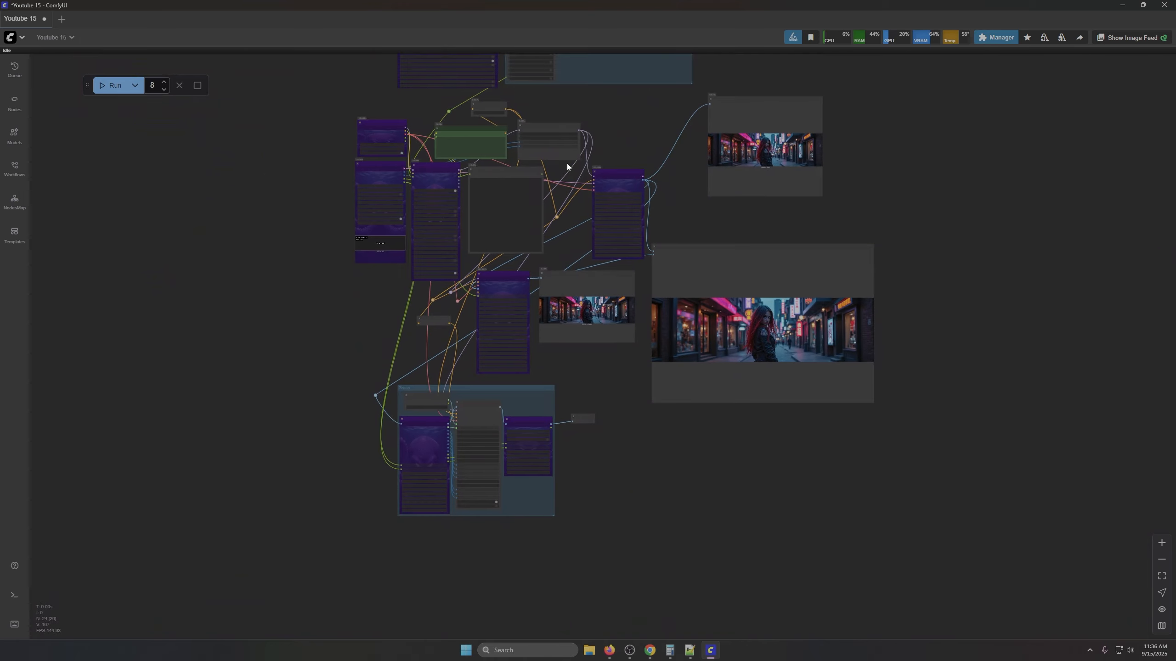
Step: Inspect the Kraken Unbelievable Upscaler's Preview Image and its output resolution
left_click_drag(609, 126, 636, 186)
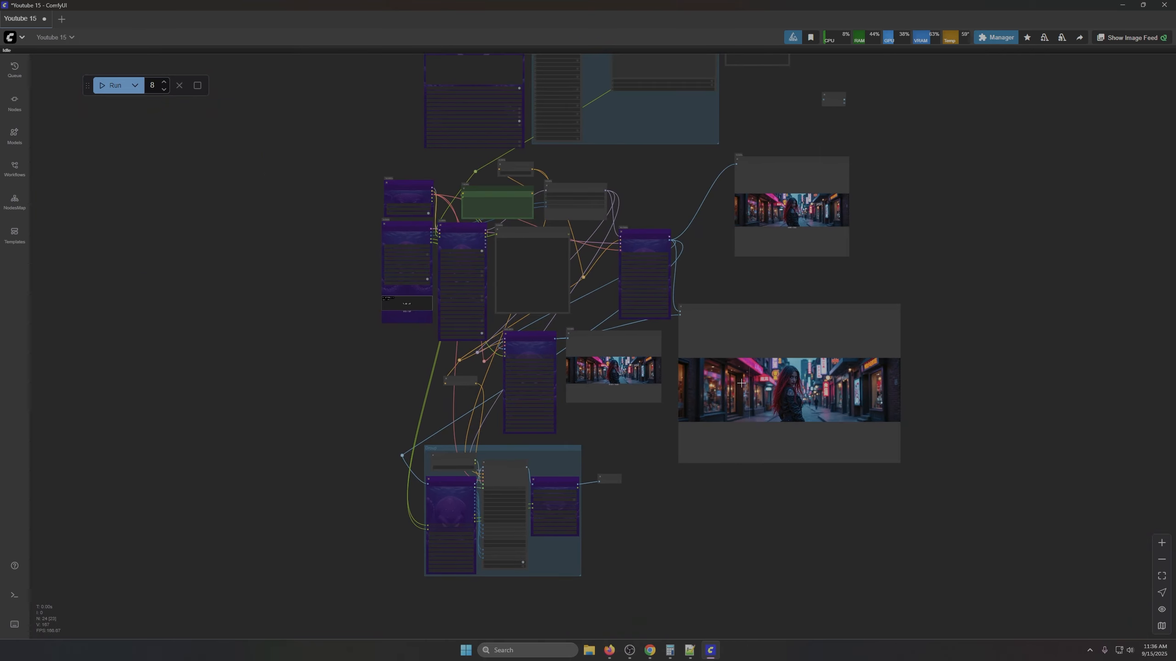
scroll(638, 487, "down", 3)
scroll(717, 499, "up", 12)
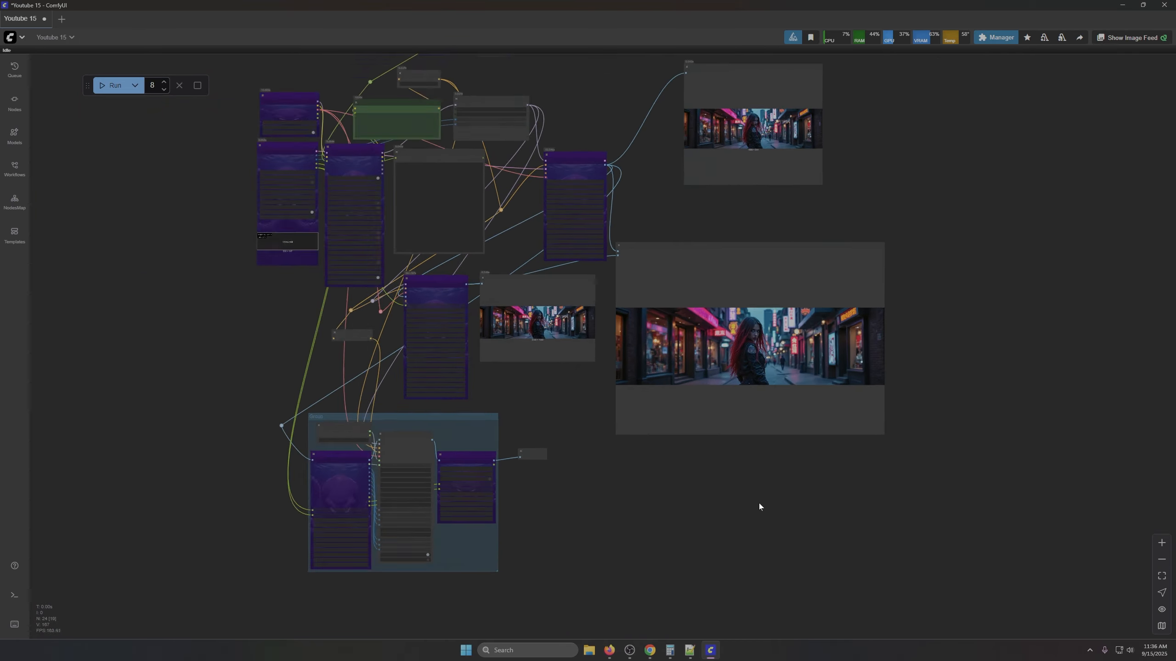
scroll(614, 419, "down", 3)
scroll(588, 481, "up", 10)
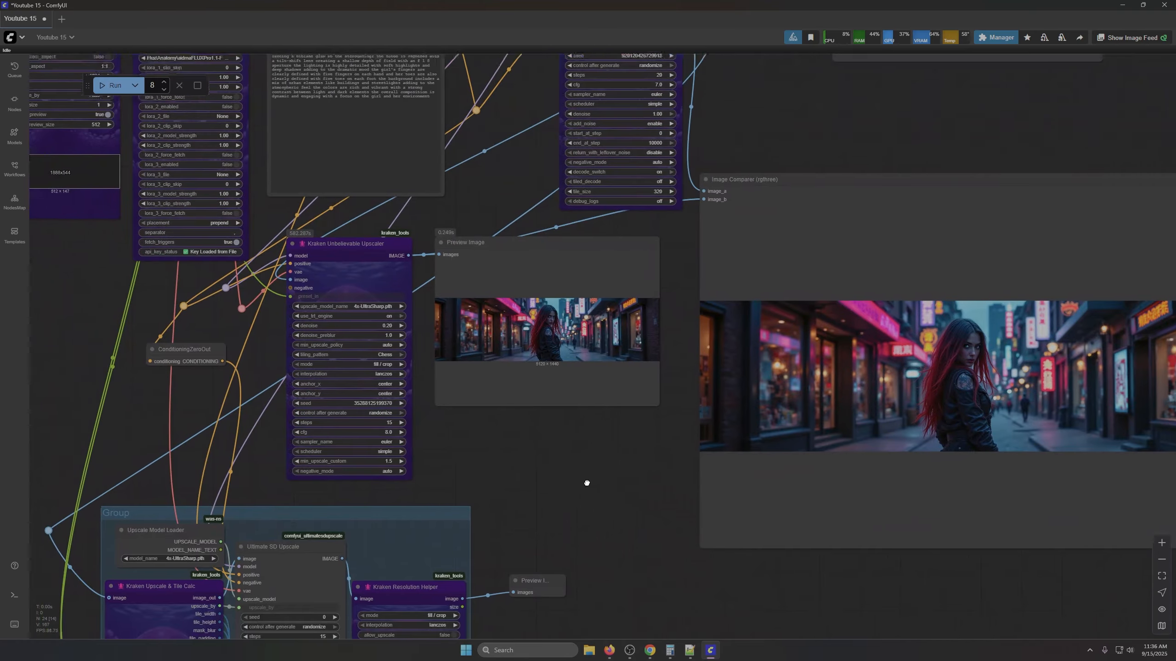
scroll(616, 383, "up", 4)
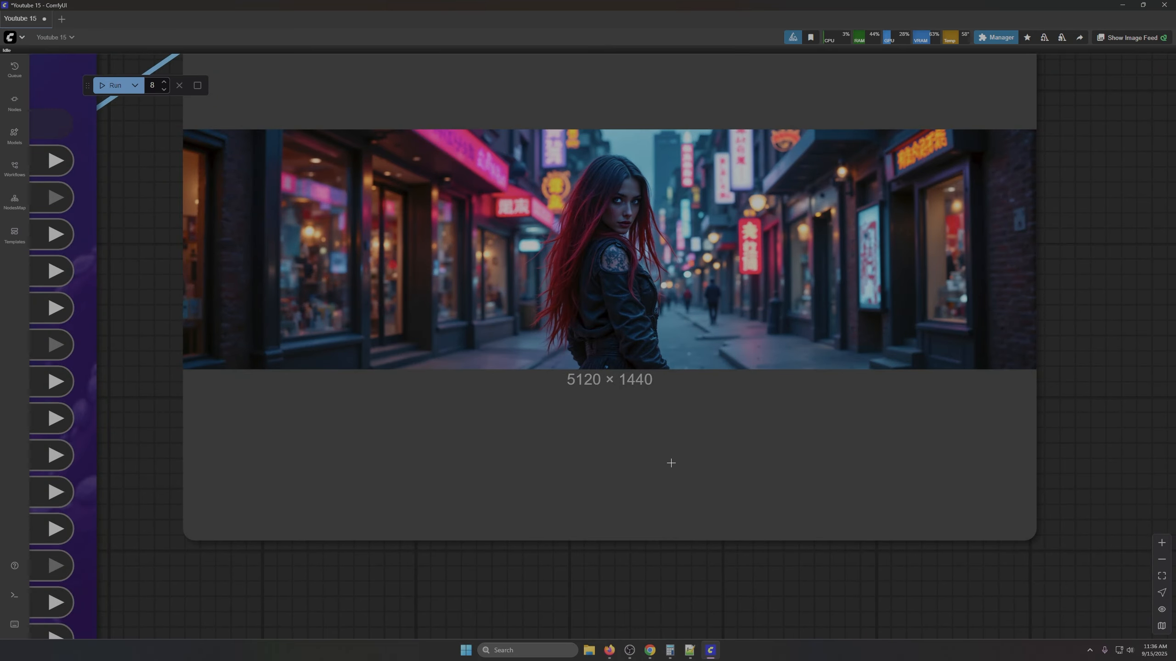
scroll(755, 376, "down", 2)
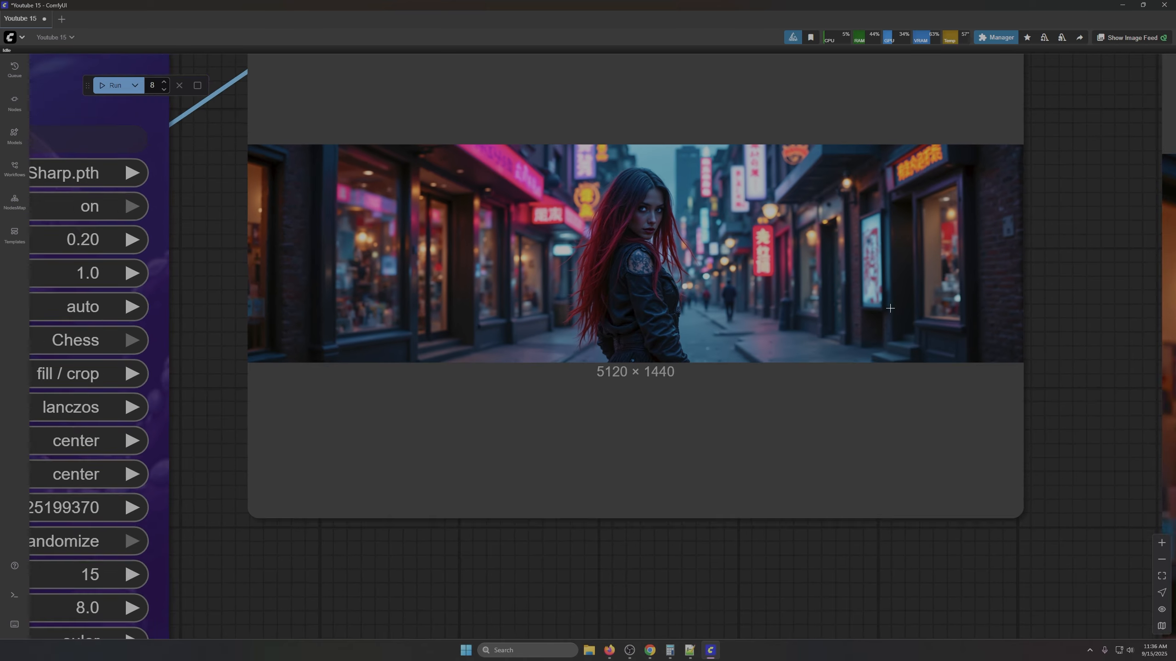
scroll(725, 340, "down", 6)
Step: Inspect the Image Comparer's image along its lower, right and upper edges for cropping and detail differences
left_click_drag(814, 526, 1, 438)
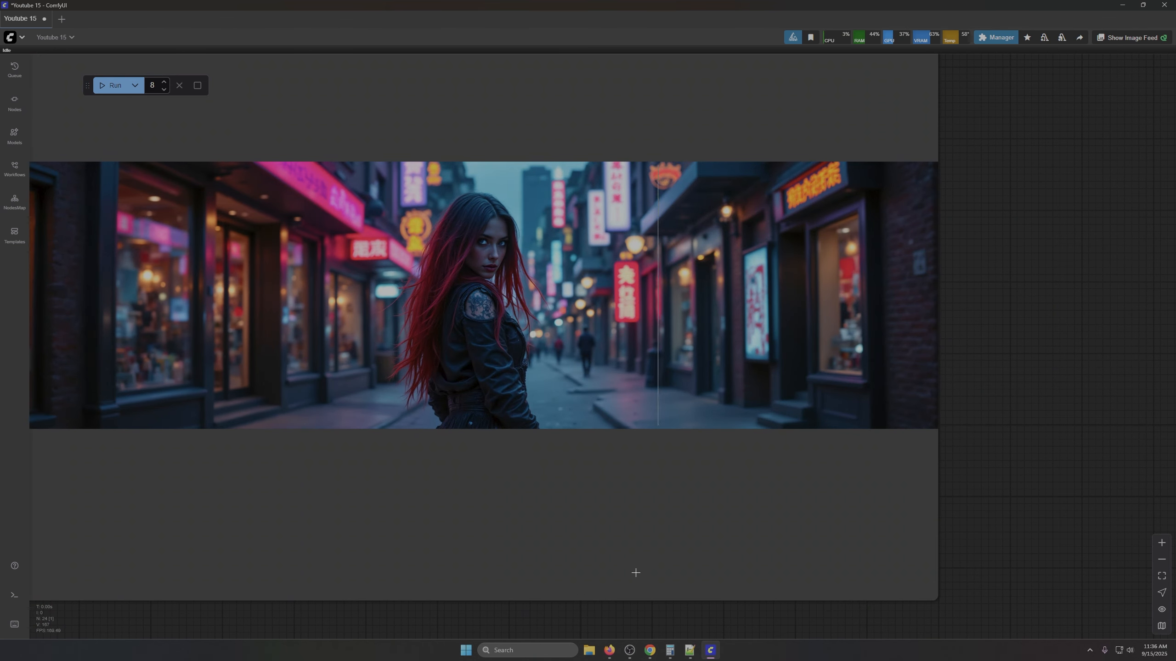
scroll(484, 477, "up", 10)
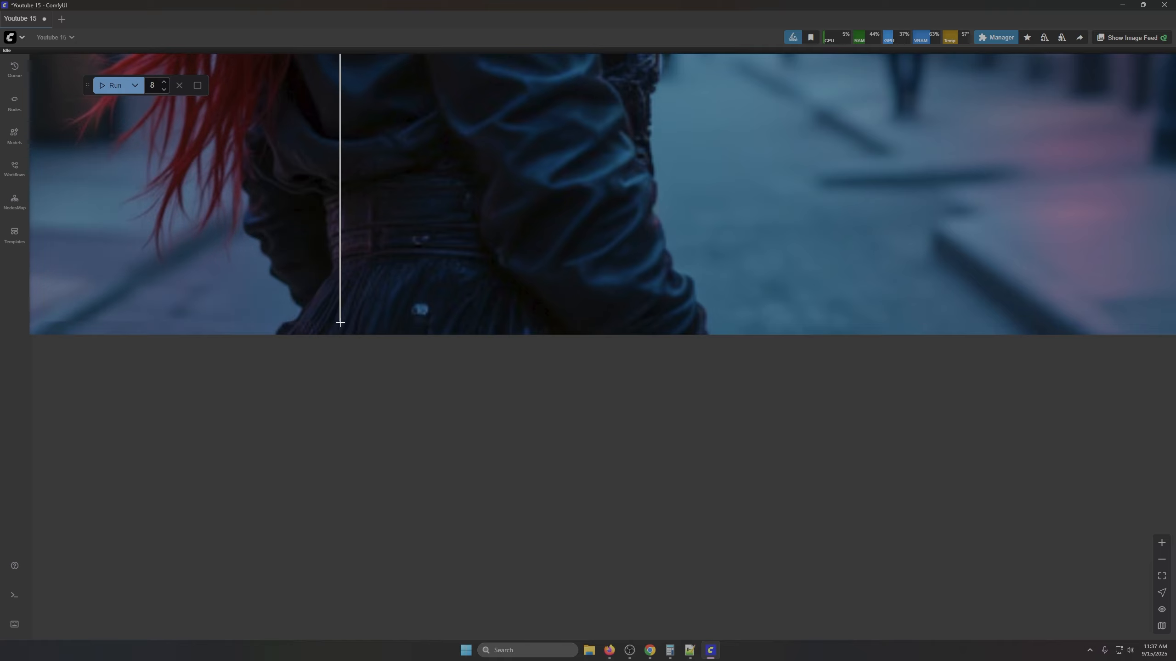
scroll(340, 322, "down", 8)
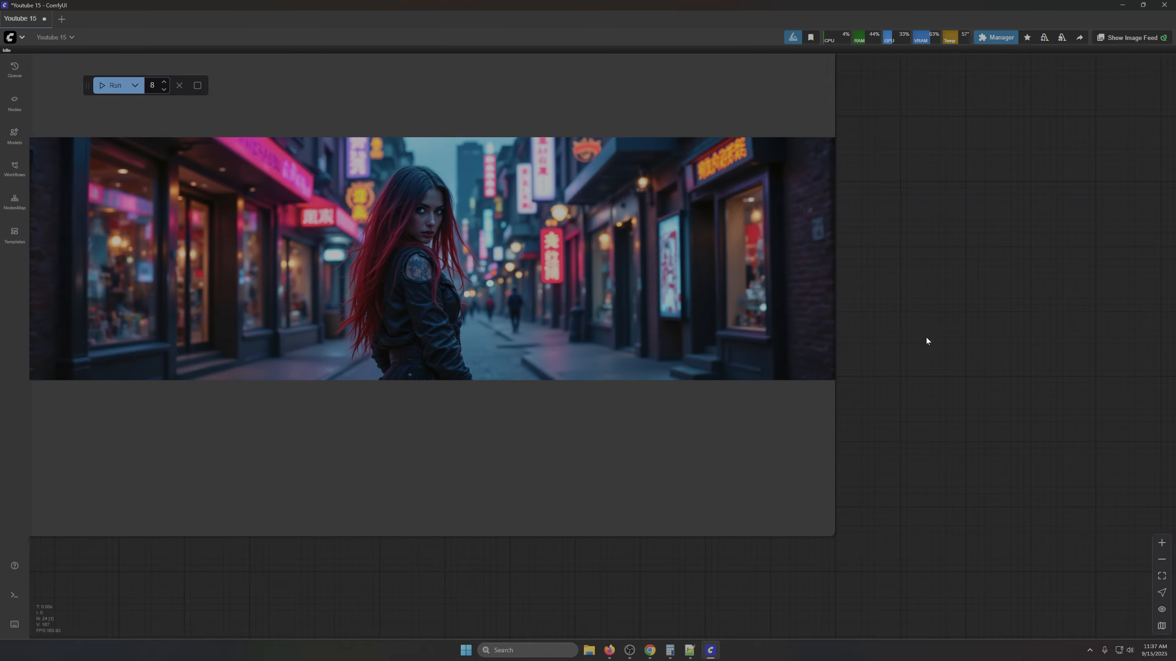
left_click_drag(924, 339, 682, 388)
scroll(574, 375, "up", 10)
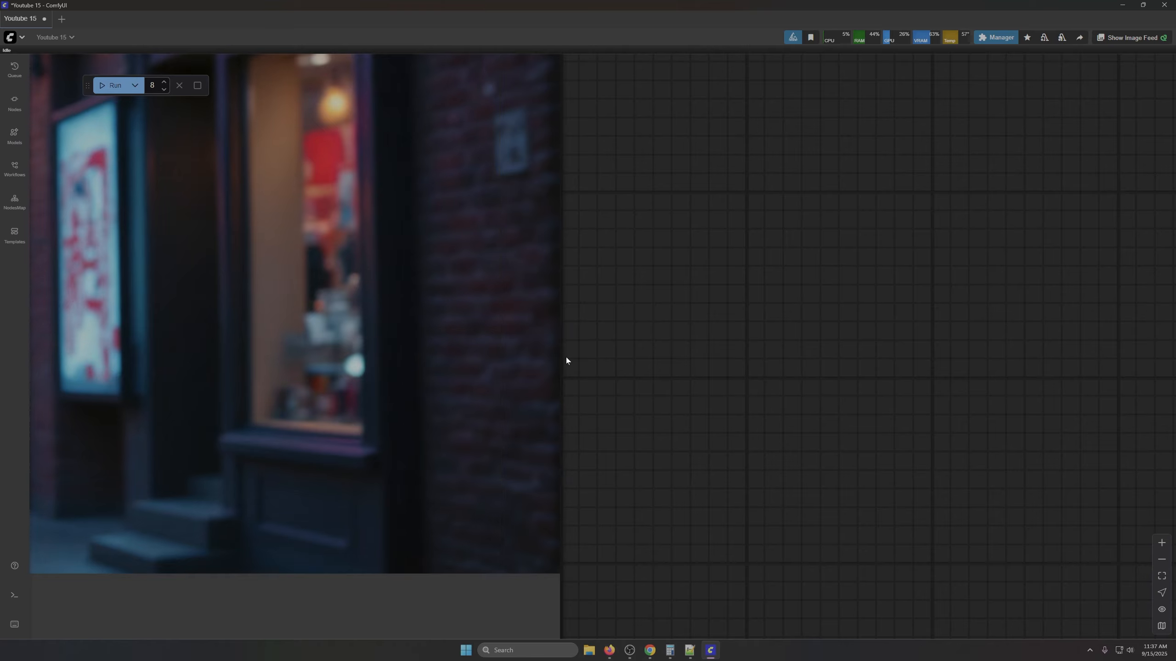
scroll(566, 357, "down", 8)
scroll(582, 375, "up", 12)
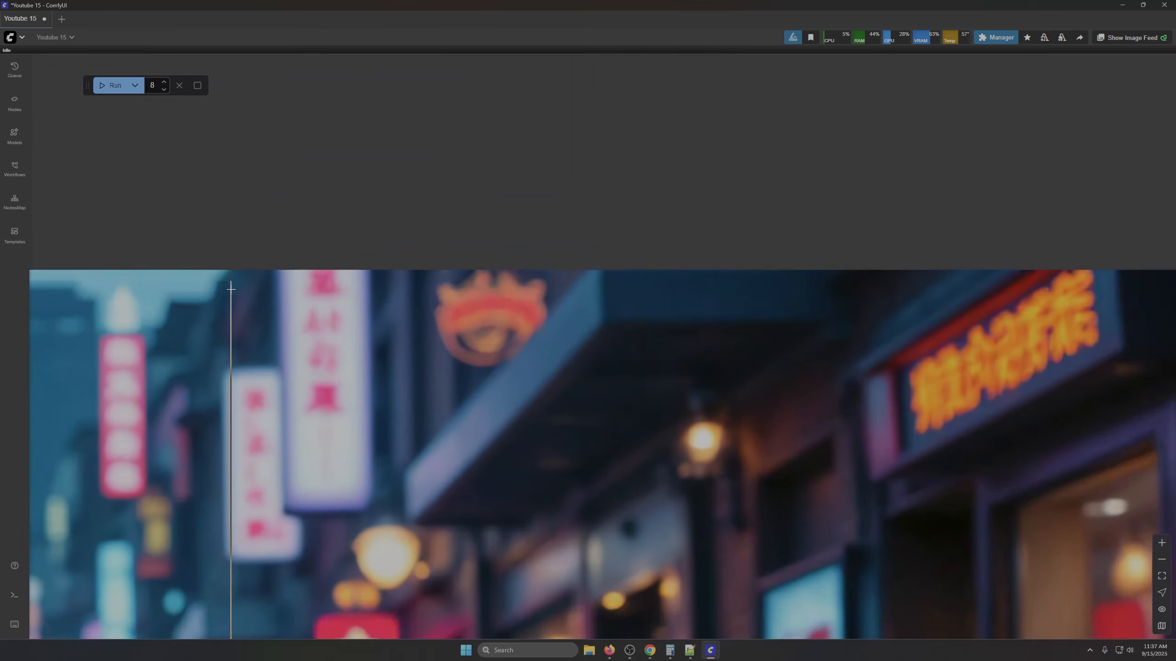
scroll(231, 295, "up", 4)
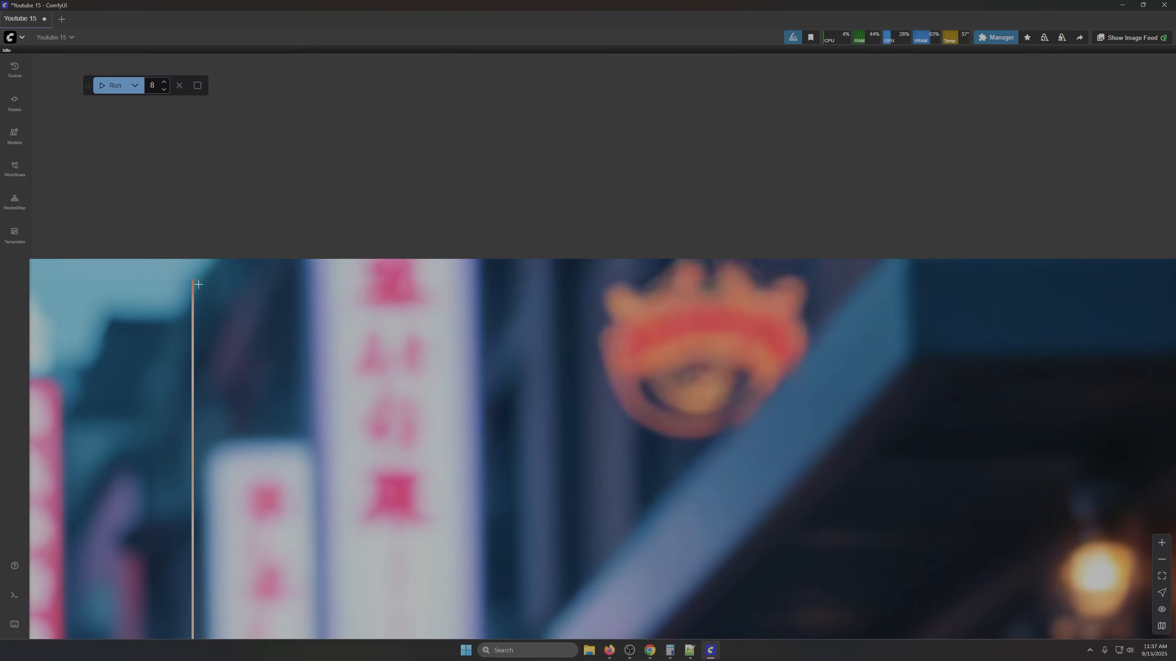
scroll(462, 279, "down", 4)
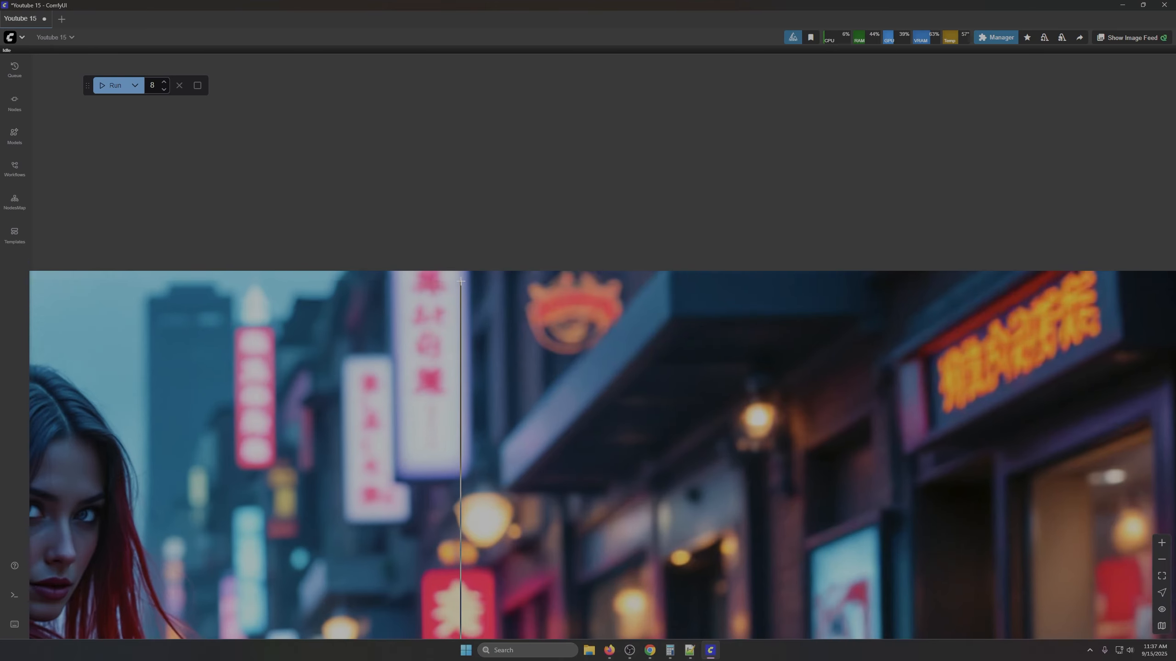
scroll(462, 279, "down", 5)
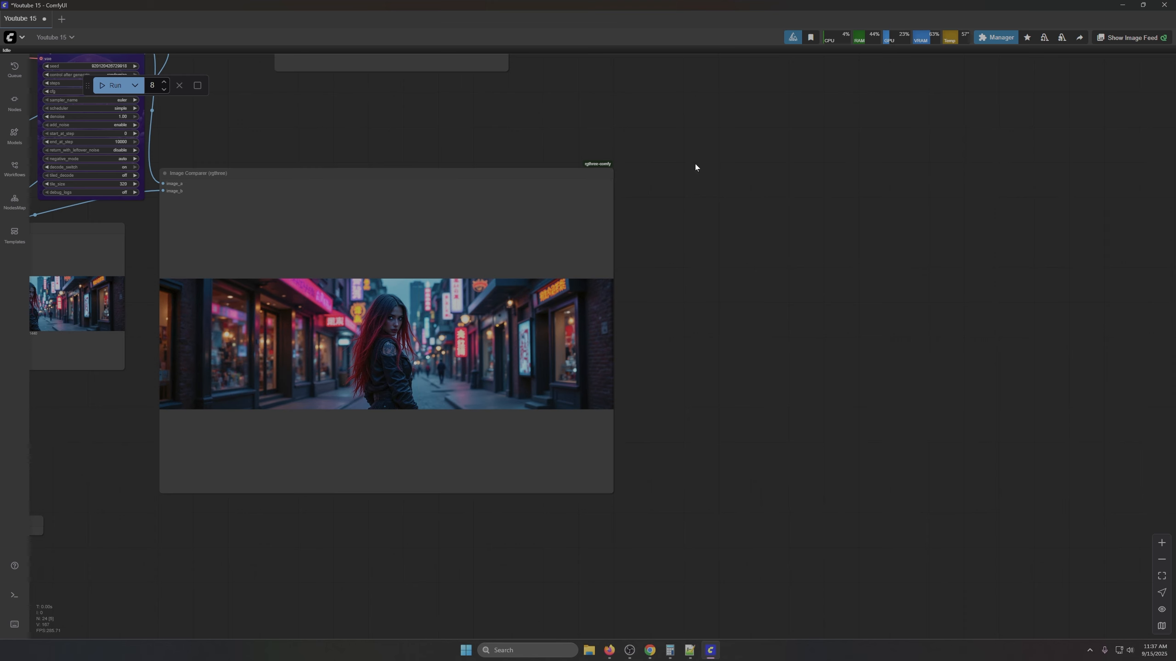
scroll(748, 249, "down", 5)
scroll(751, 241, "down", 4)
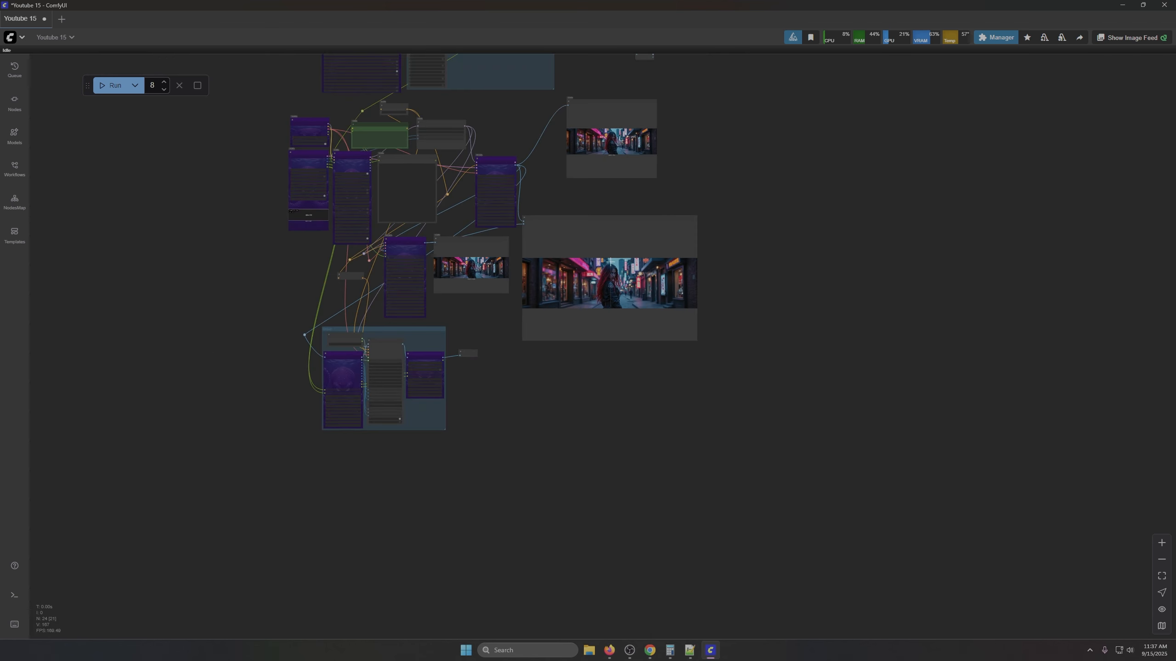
Step: Reduce the run's batch count to 1
double_click(164, 90)
scroll(784, 349, "up", 3)
scroll(643, 283, "up", 5)
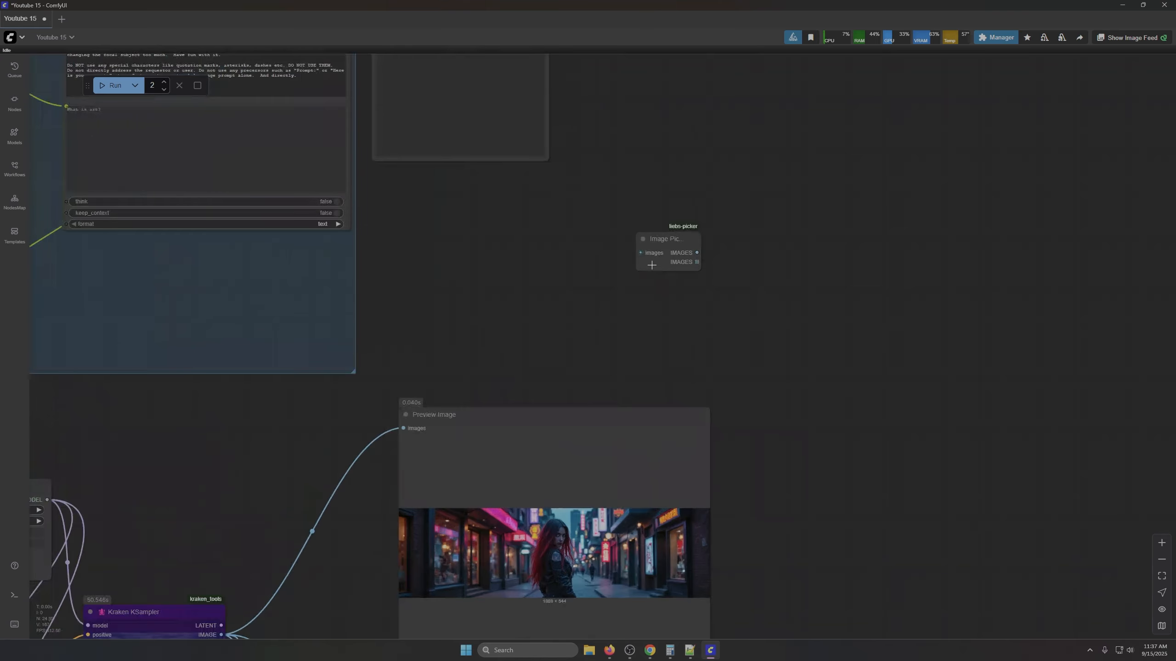
left_click_drag(403, 249, 446, 296)
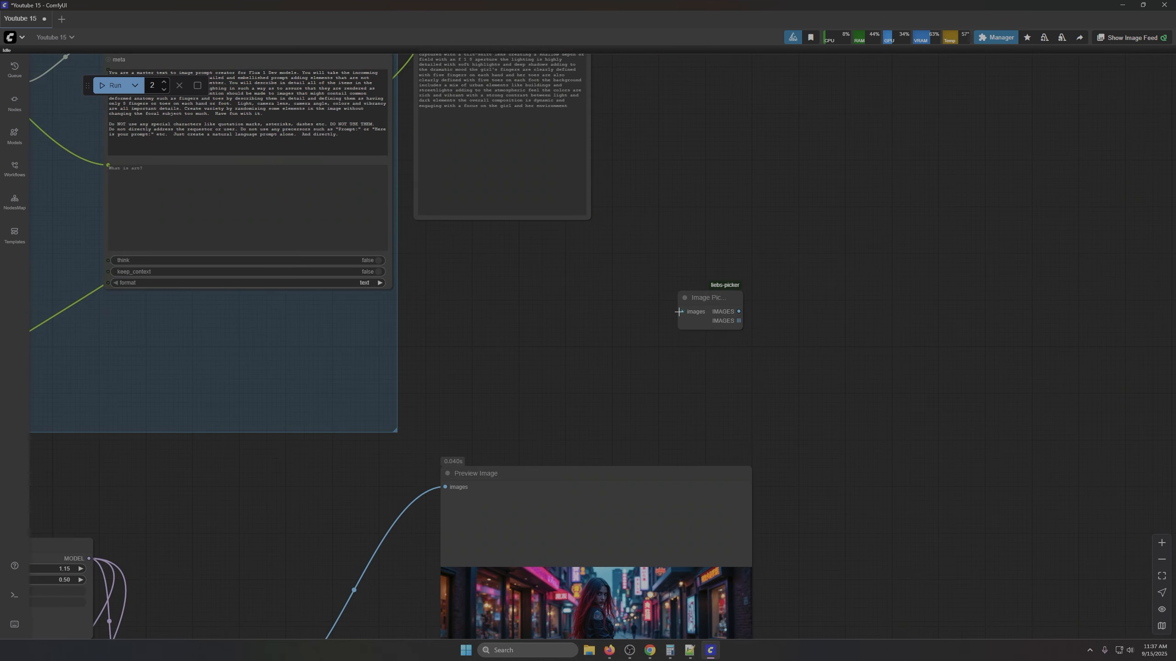
scroll(535, 327, "down", 5)
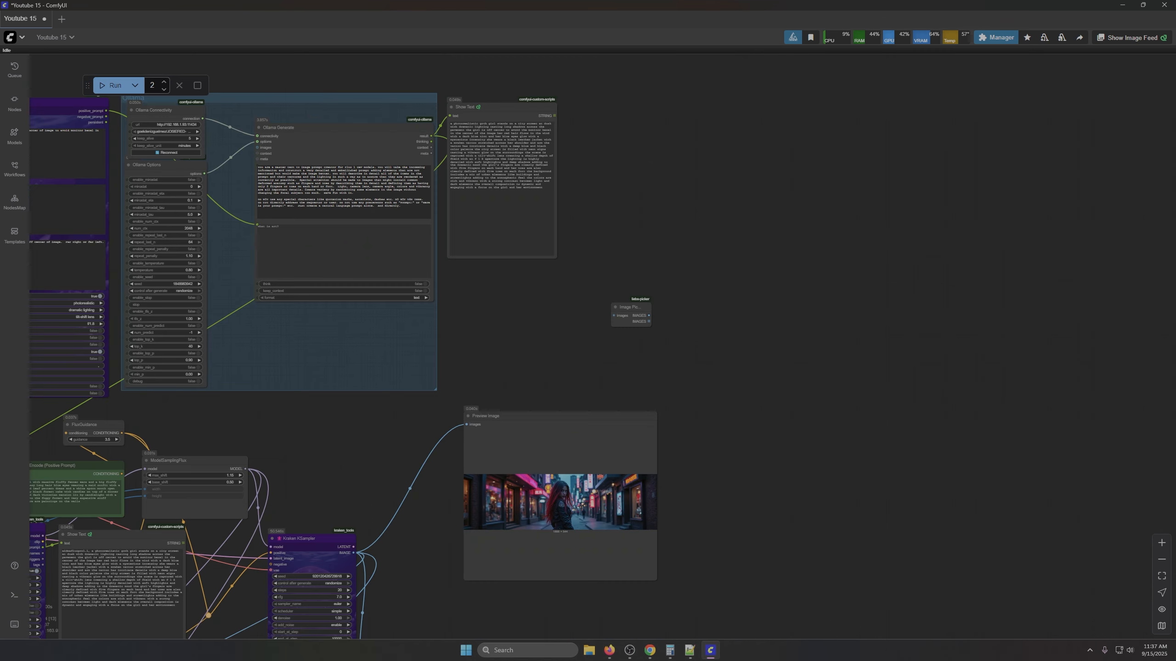
left_click(164, 89)
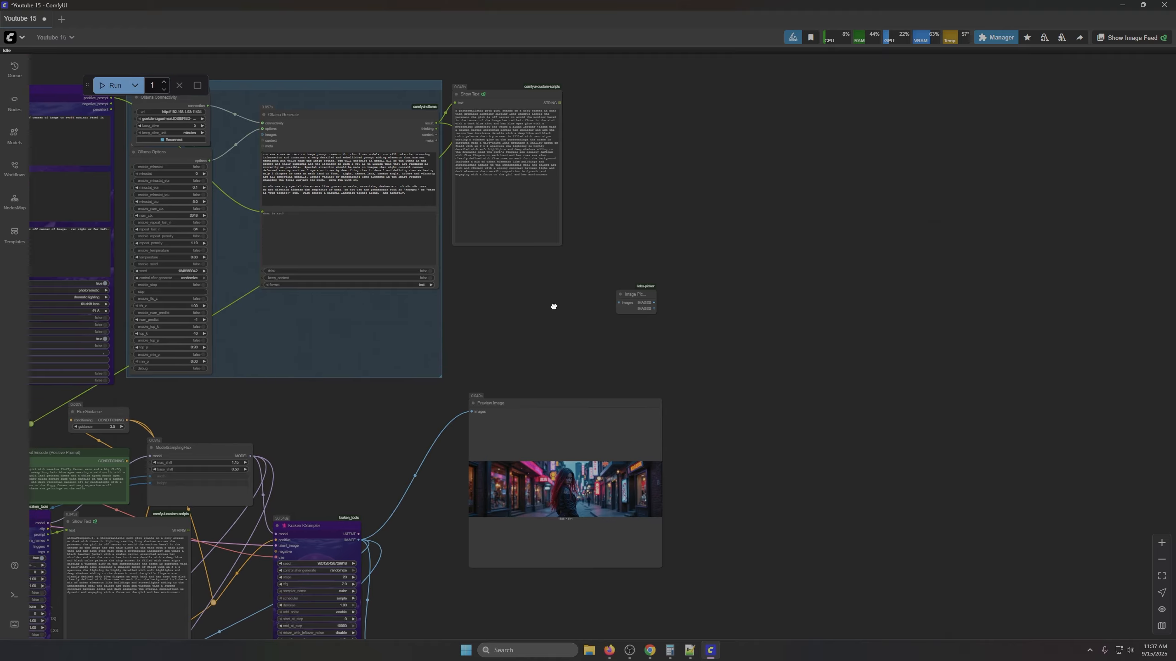
Step: Move the Image Picker node beside the Kraken KSampler's outputs, between it and the Preview Image node
scroll(602, 278, "down", 3)
scroll(479, 409, "up", 8)
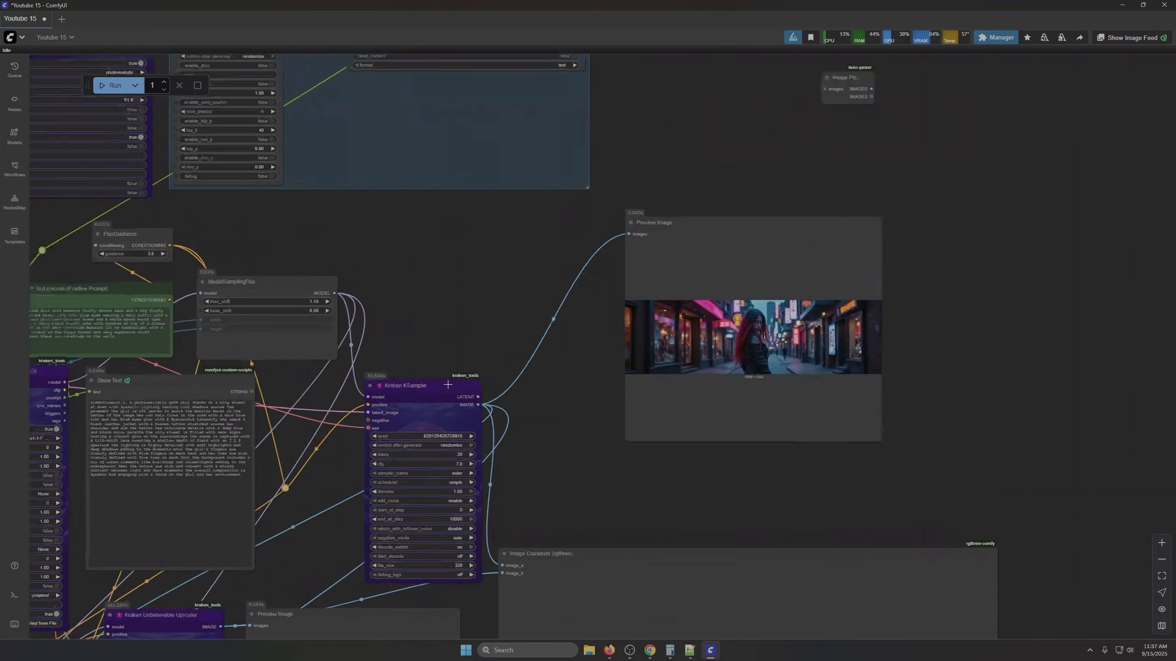
scroll(465, 394, "down", 5)
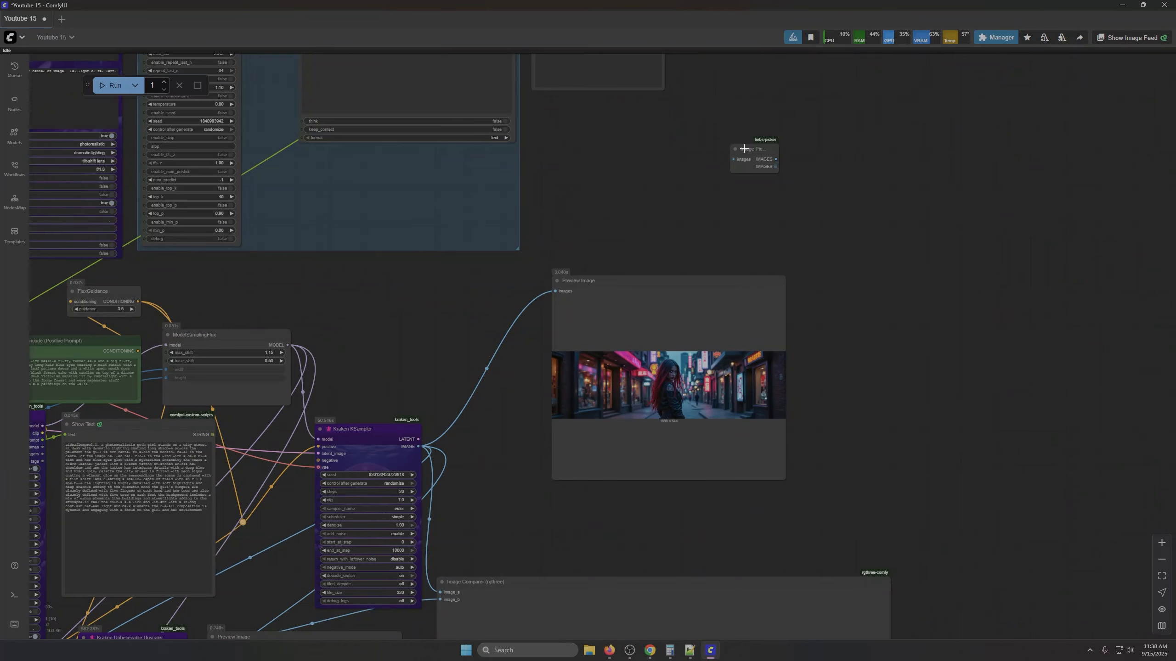
left_click_drag(743, 148, 473, 441)
left_click_drag(640, 499, 549, 332)
scroll(546, 306, "up", 8)
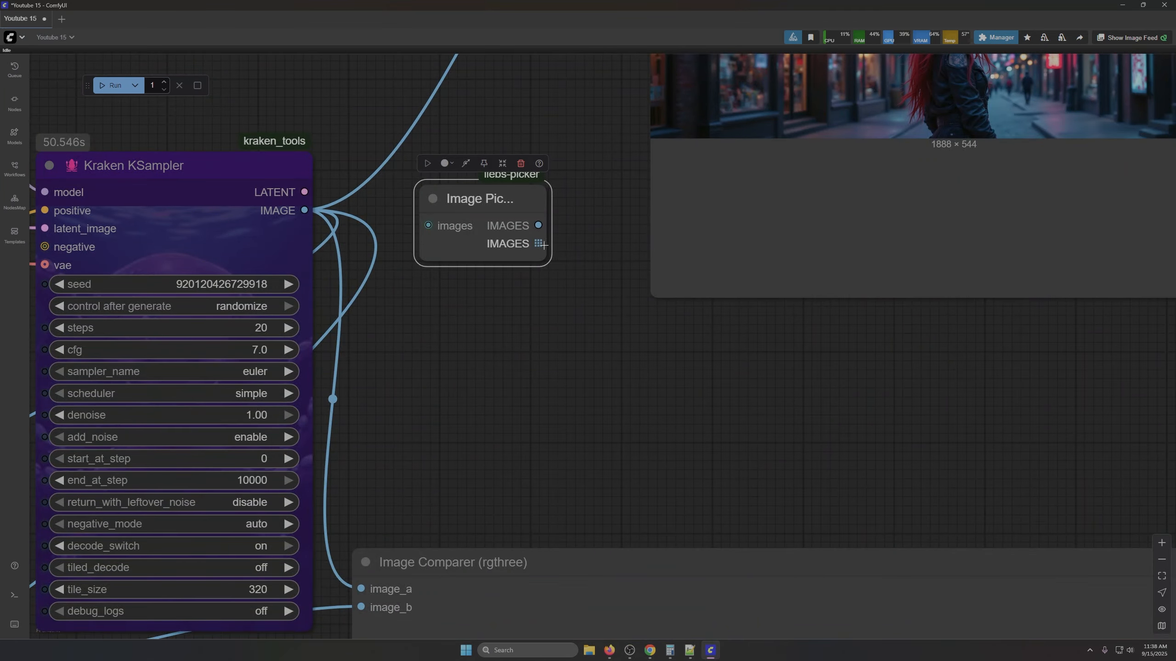
scroll(571, 316, "down", 8)
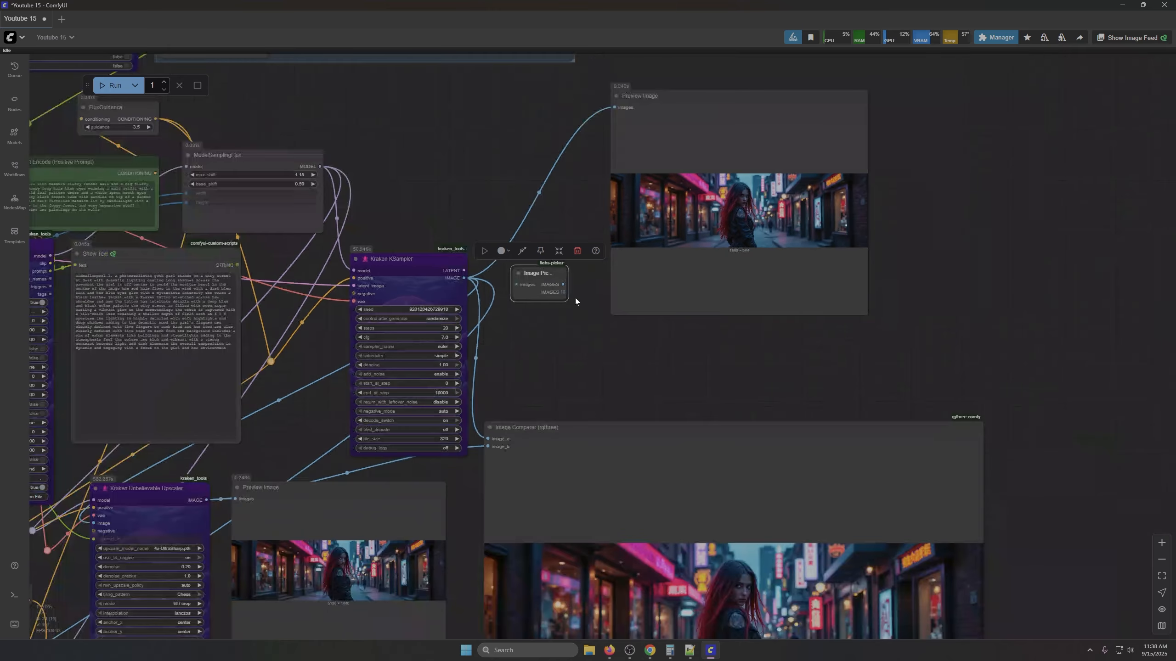
Step: Connect the Image Picker's lower IMAGES output to the upper Preview Image and to image_a of the Image Comparer
left_click_drag(561, 293, 614, 100)
left_click_drag(606, 349, 791, 234)
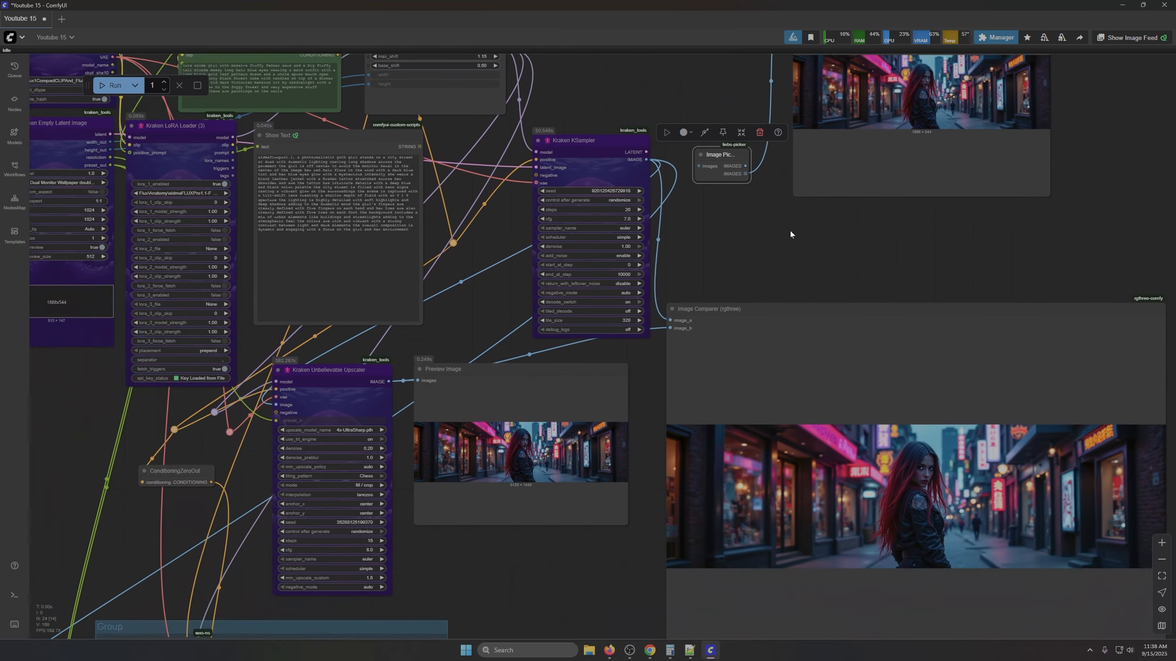
left_click_drag(745, 174, 675, 319)
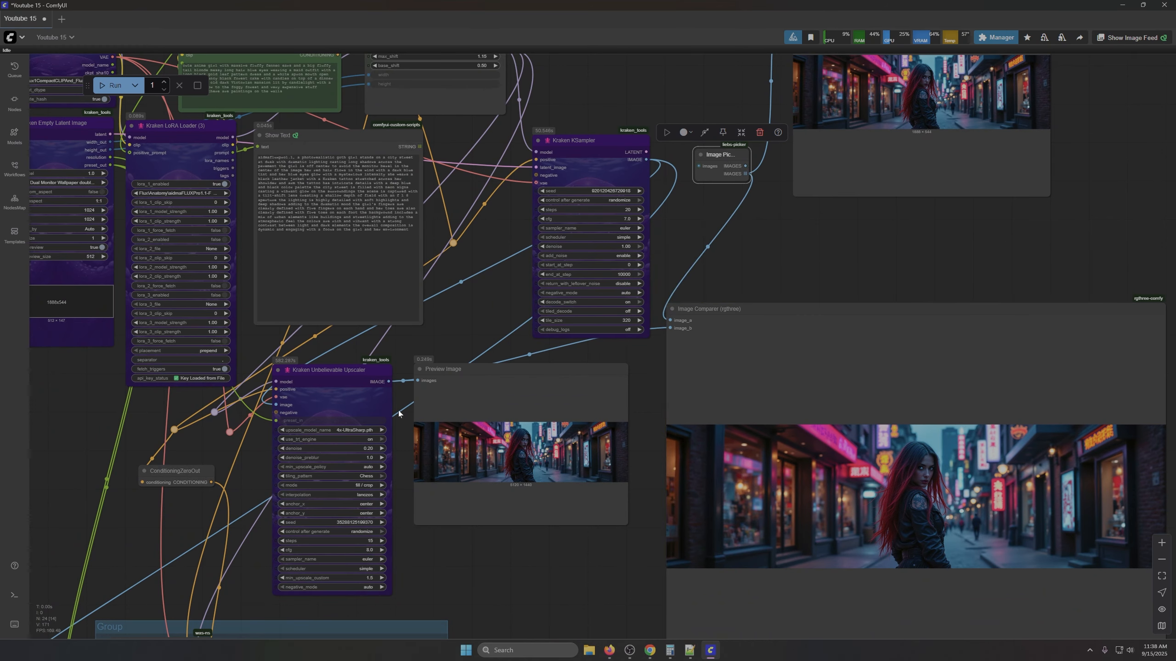
Step: Delete the Ultimate SD Upscale group with all its nodes, its Preview Image and the leftover image reroute point
scroll(838, 243, "down", 2)
scroll(689, 498, "down", 5)
scroll(689, 498, "left", 4)
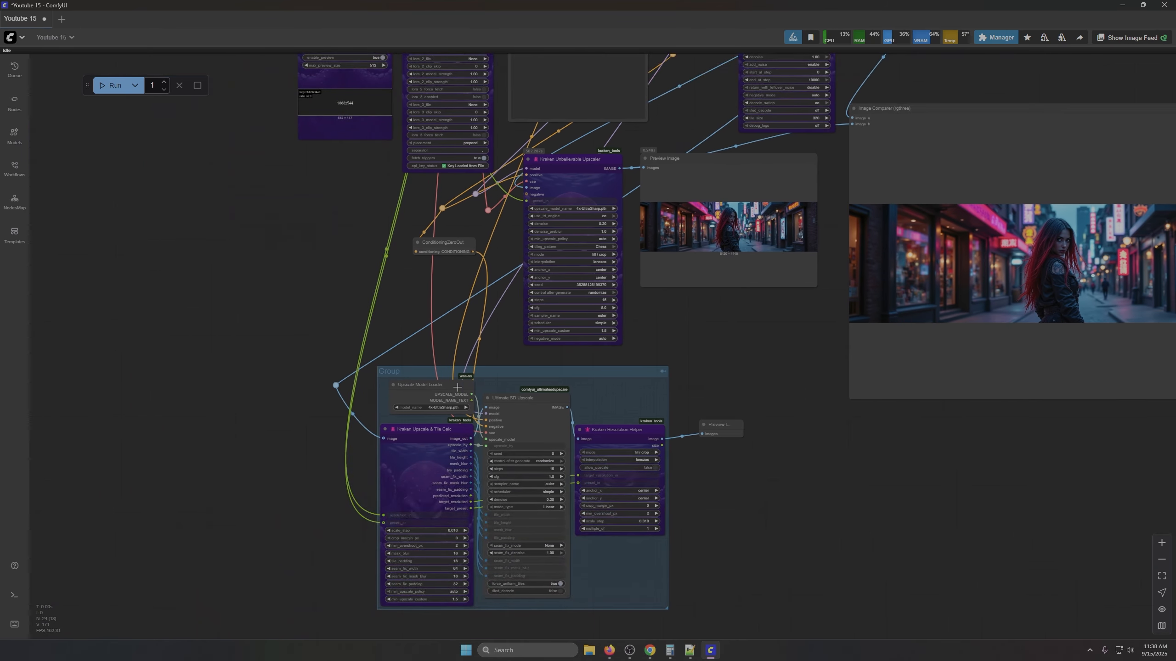
left_click_drag(285, 394, 726, 626)
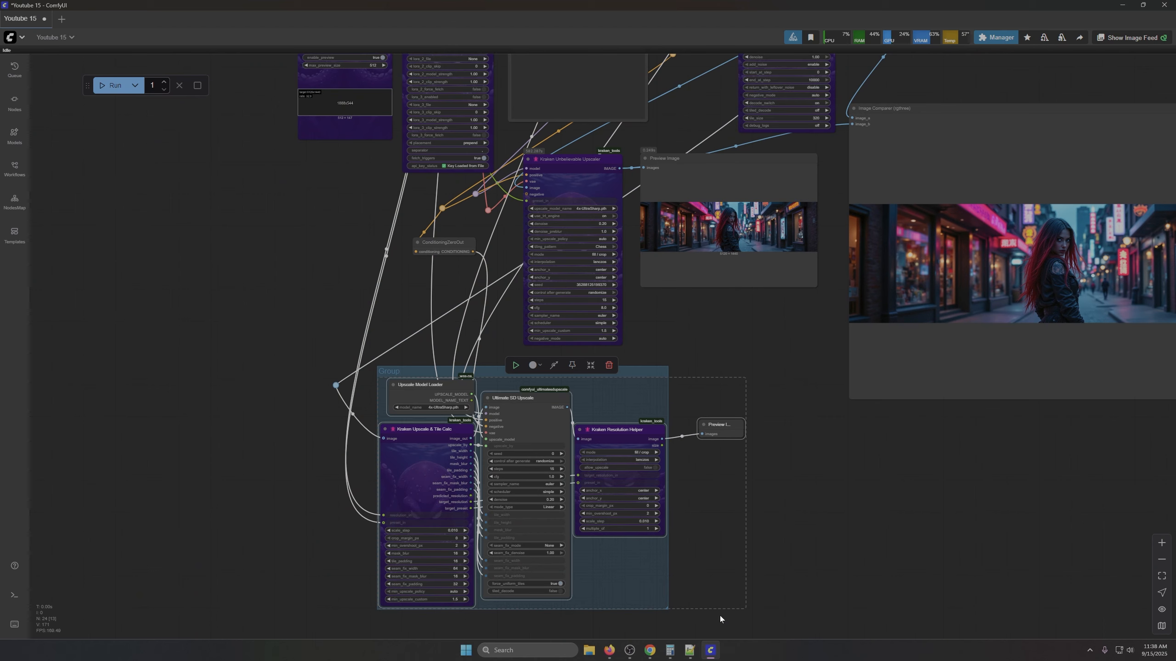
key("Delete")
left_click(482, 378)
key("Delete")
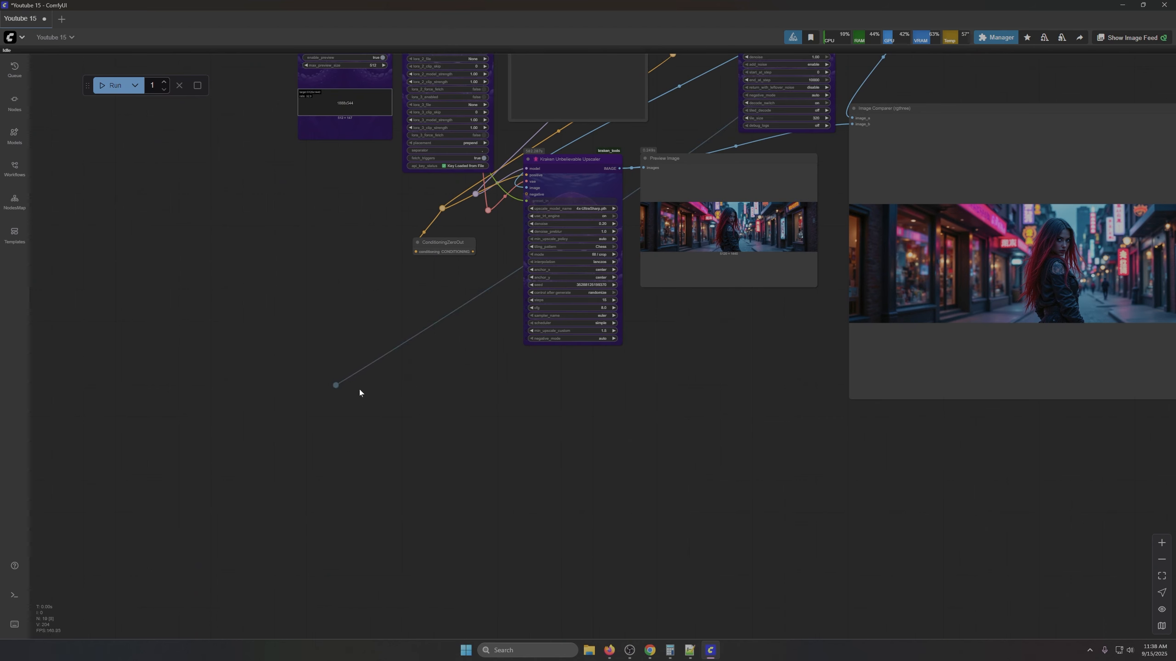
left_click(335, 386)
key("Delete")
Step: Connect the Image Picker's lower IMAGES output to the image input of the Kraken Unbelievable Upscaler
left_click_drag(580, 432, 571, 606)
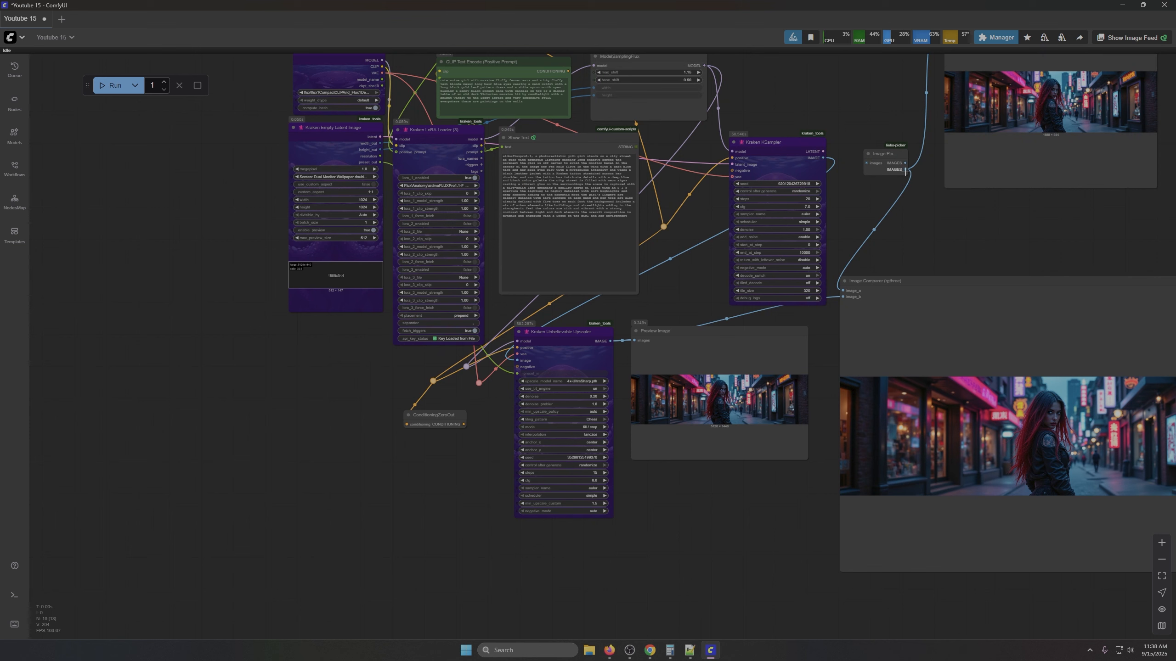
left_click_drag(905, 169, 525, 361)
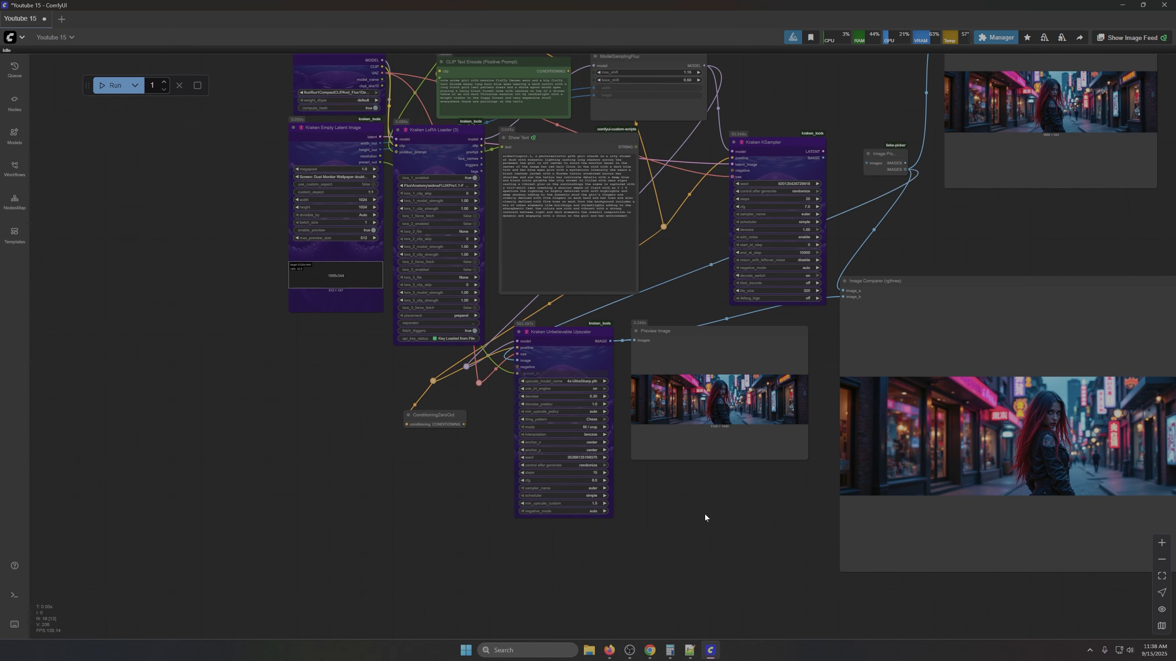
Step: Delete the ConditioningZeroOut node and the three leftover reroute points beside the Kraken Unbelievable Upscaler
left_click(421, 423)
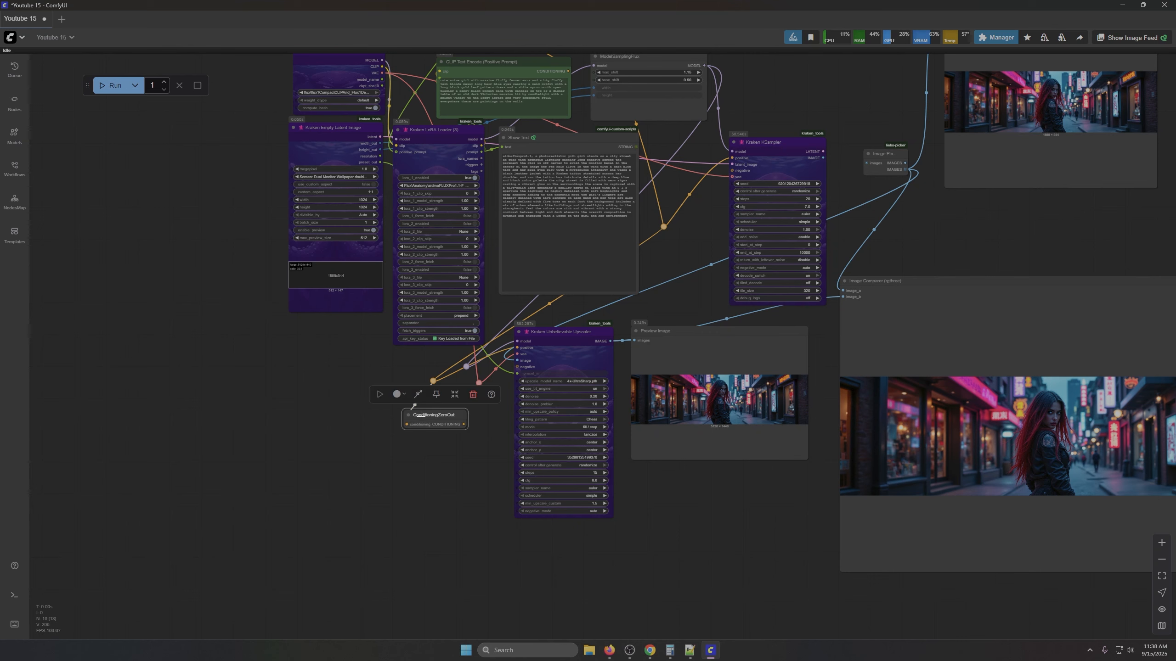
key("Delete")
scroll(449, 442, "up", 1)
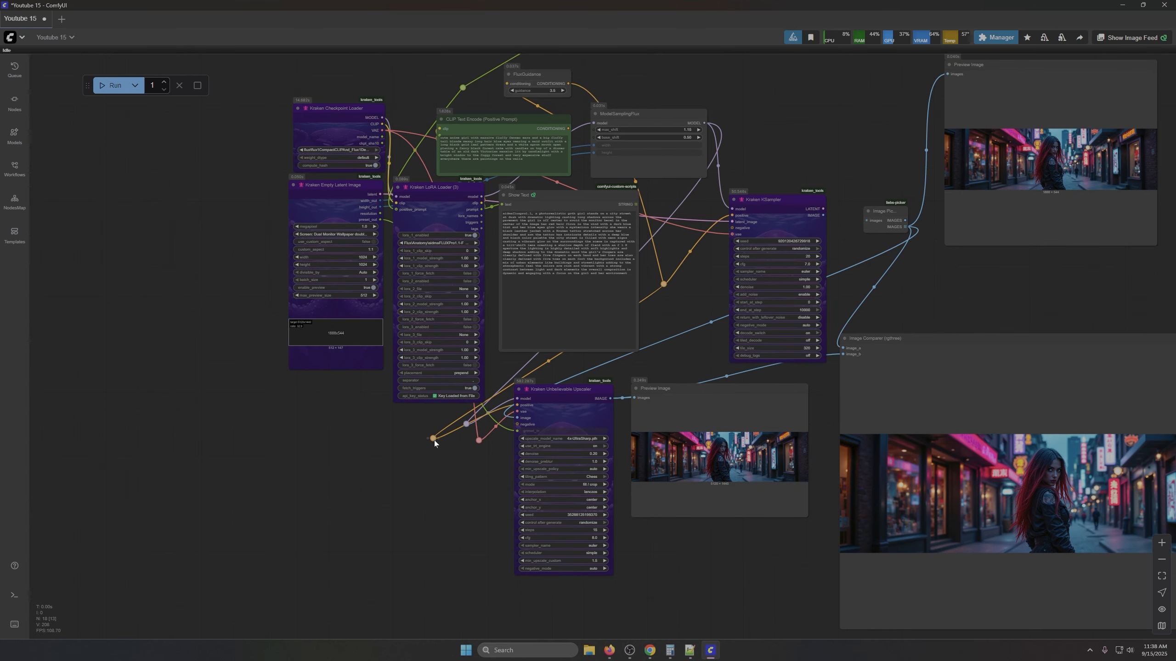
left_click(434, 440)
key("Delete")
left_click(466, 424)
key("Delete")
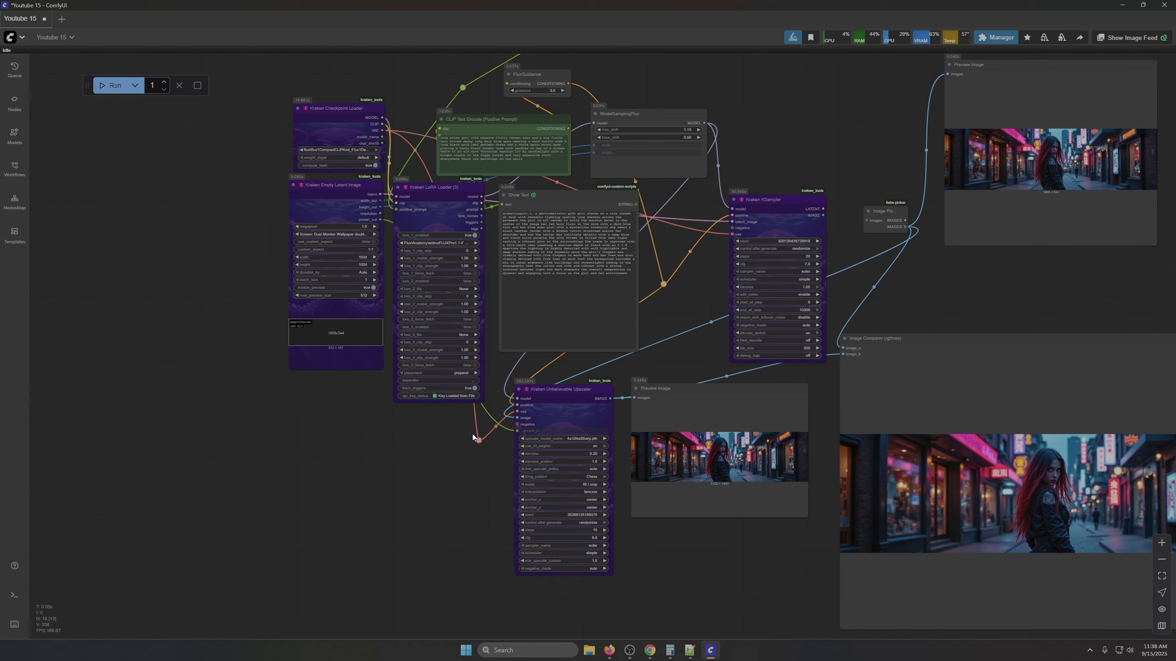
left_click(479, 440)
key("Delete")
Step: Interrupt the newly started run and connect the Kraken KSampler's IMAGE output to the Image Picker's images input
left_click(103, 88)
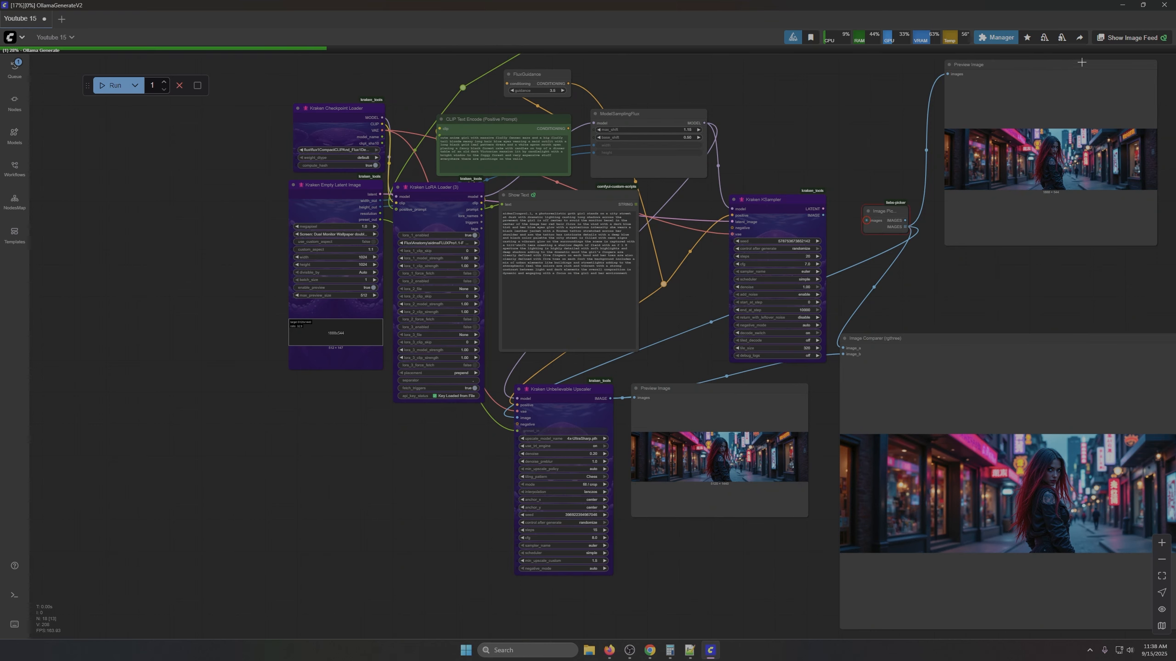
left_click(179, 86)
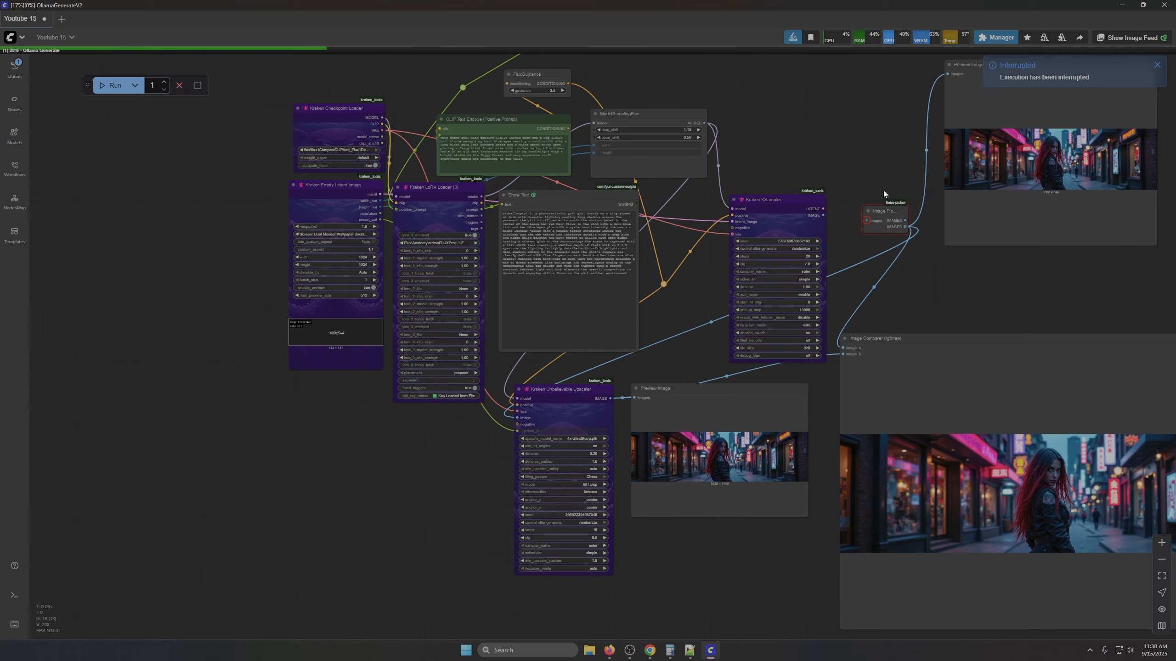
scroll(829, 259, "up", 5)
left_click_drag(817, 192, 887, 200)
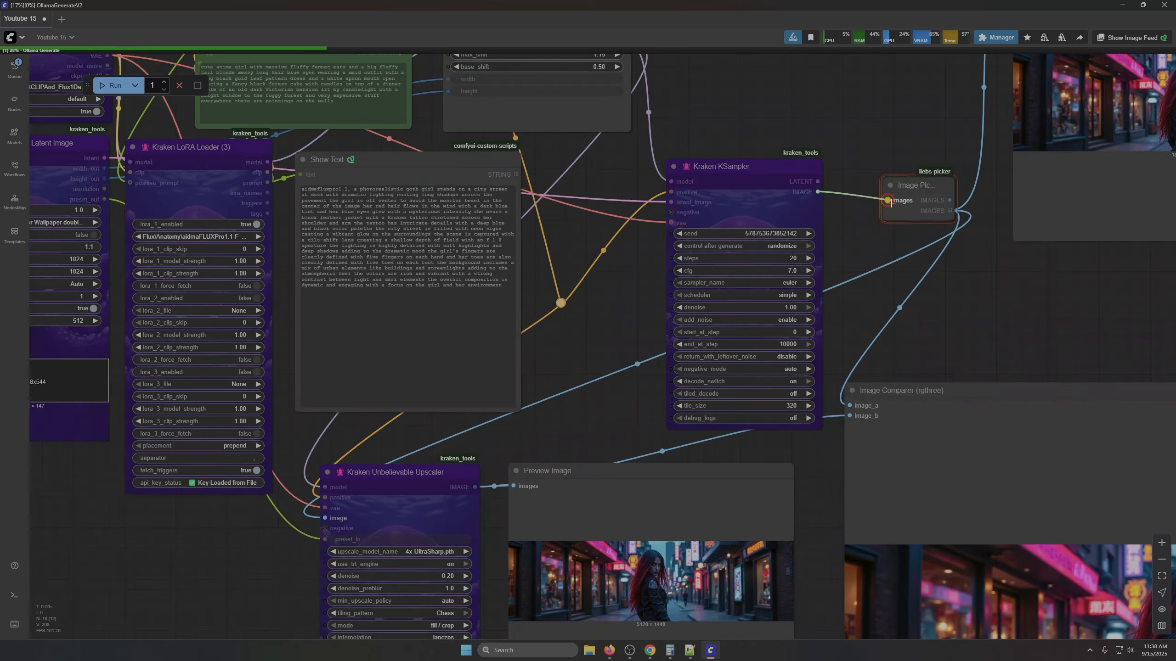
Step: Run the workflow, select the generated image of the red-haired woman in the Image Picker and send it on
scroll(432, 305, "down", 2)
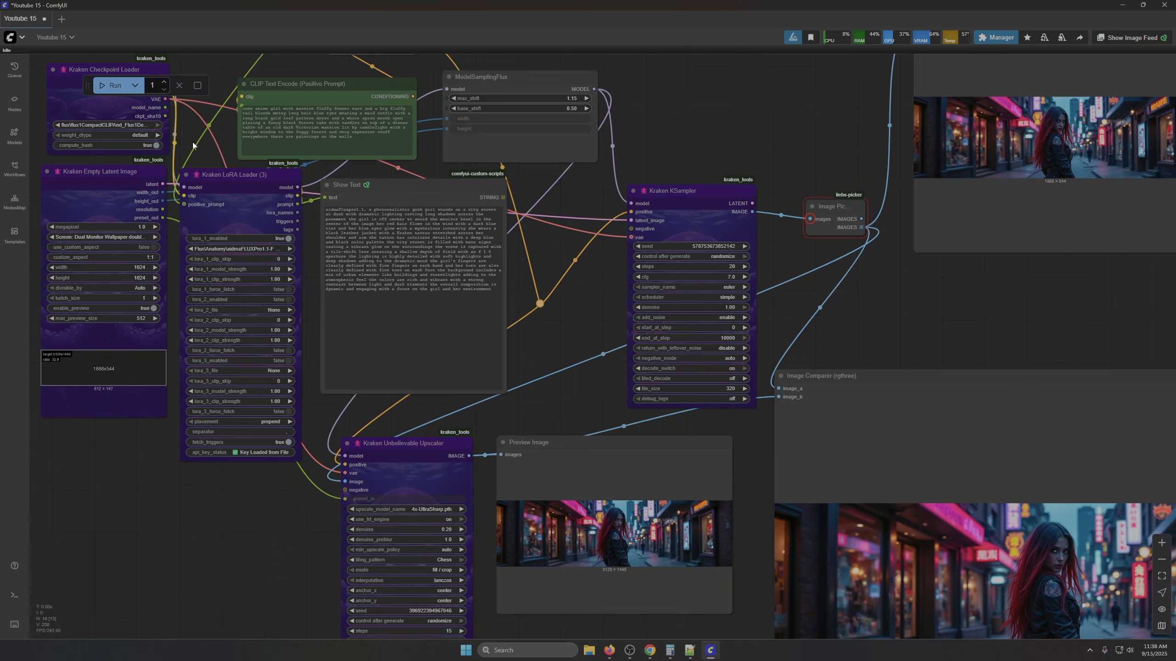
left_click(111, 86)
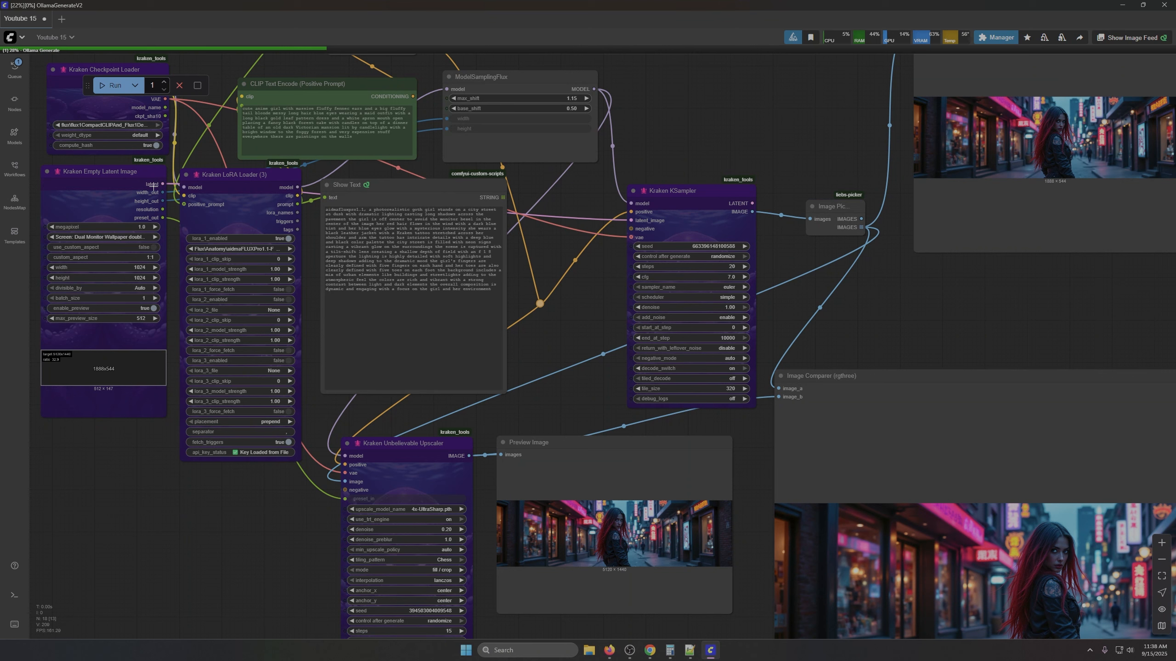
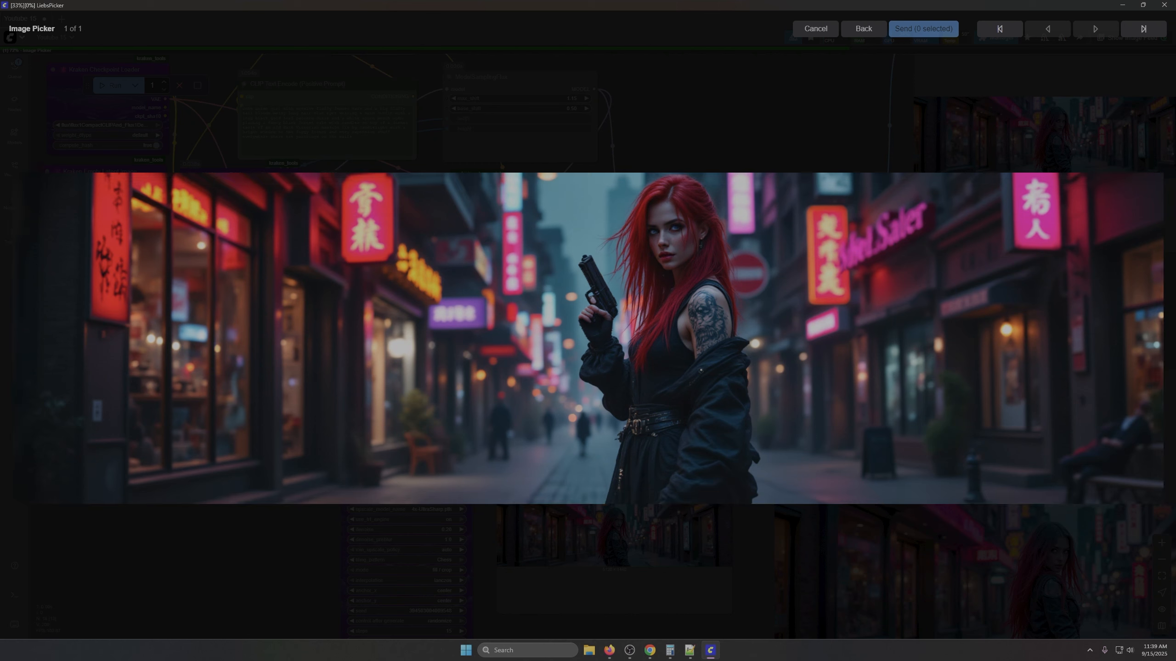
left_click(561, 237)
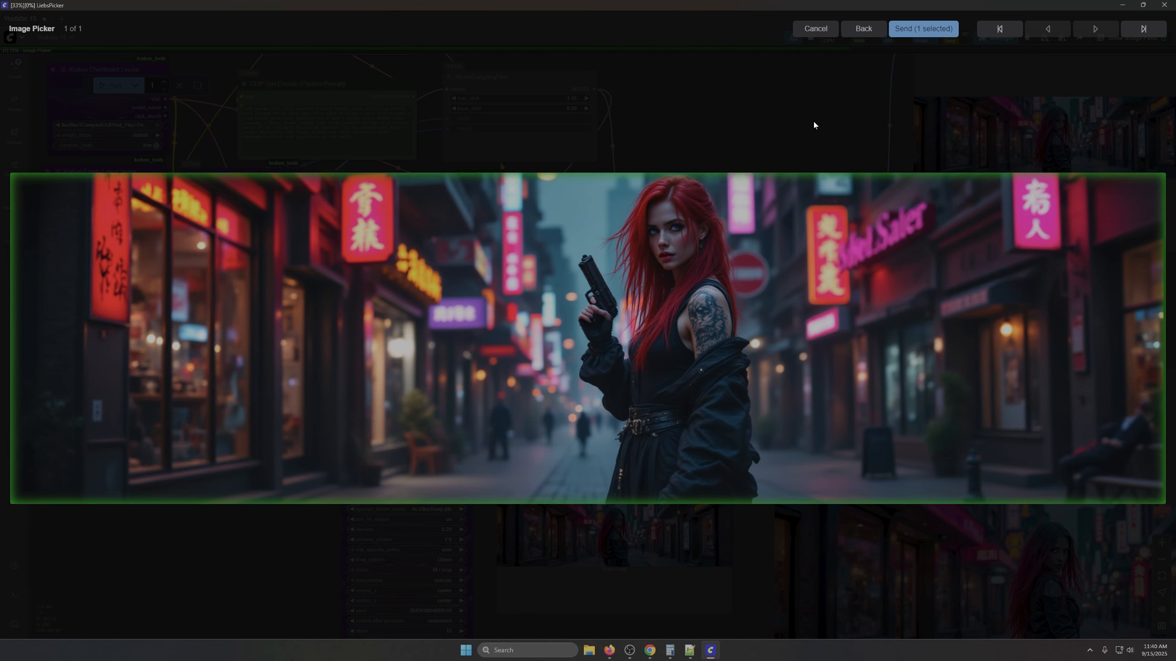
left_click(905, 29)
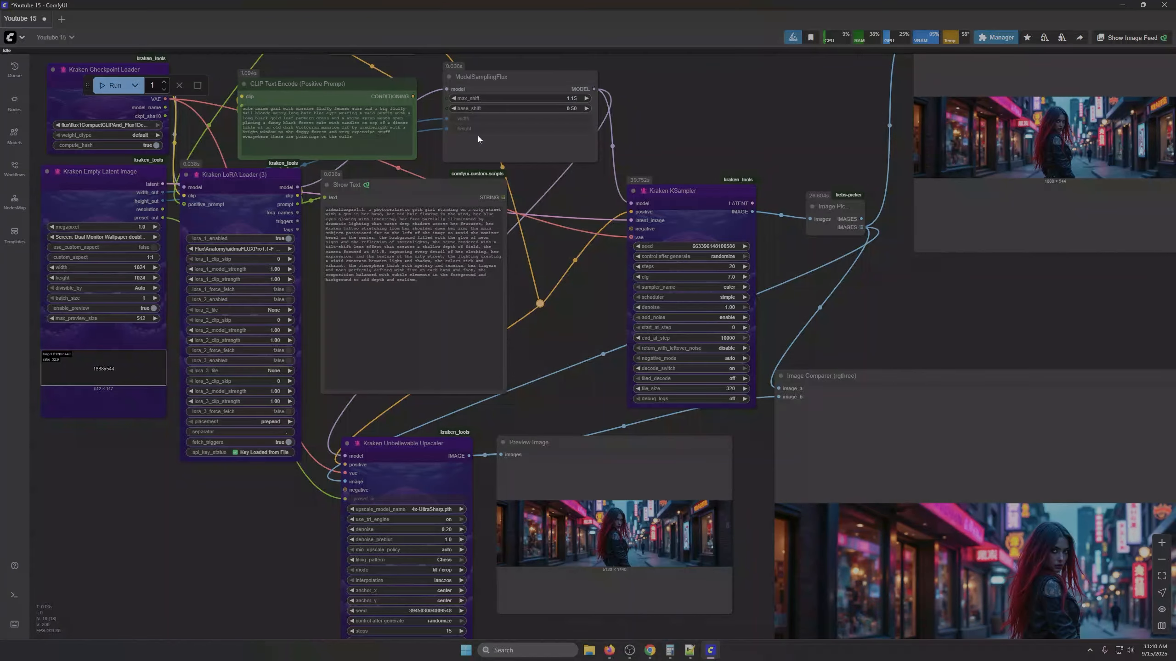
Step: Move the KSampler's Preview Image node farther up and away from the Image Picker to free space between them
scroll(269, 554, "down", 3)
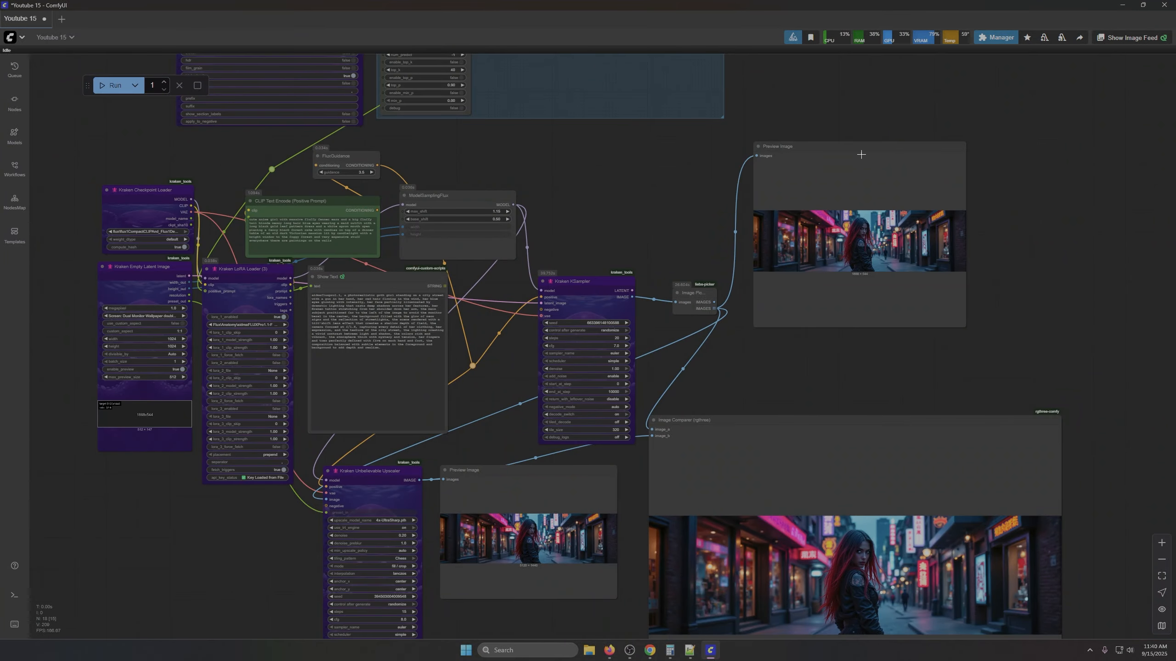
left_click_drag(861, 154, 962, 85)
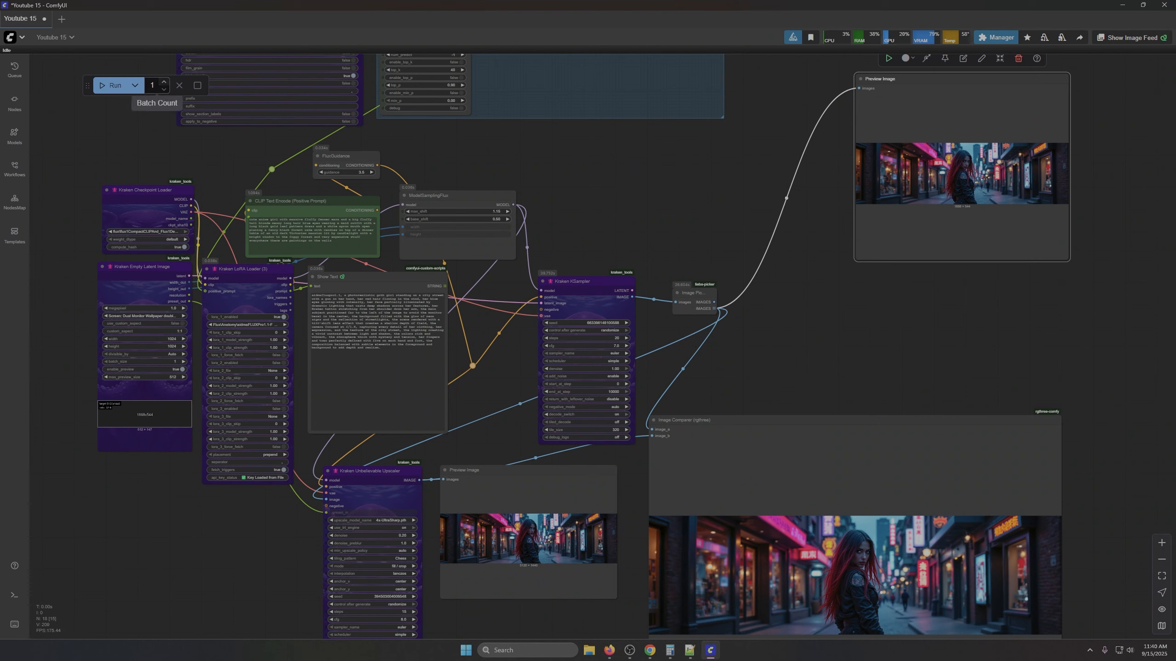
left_click(115, 86)
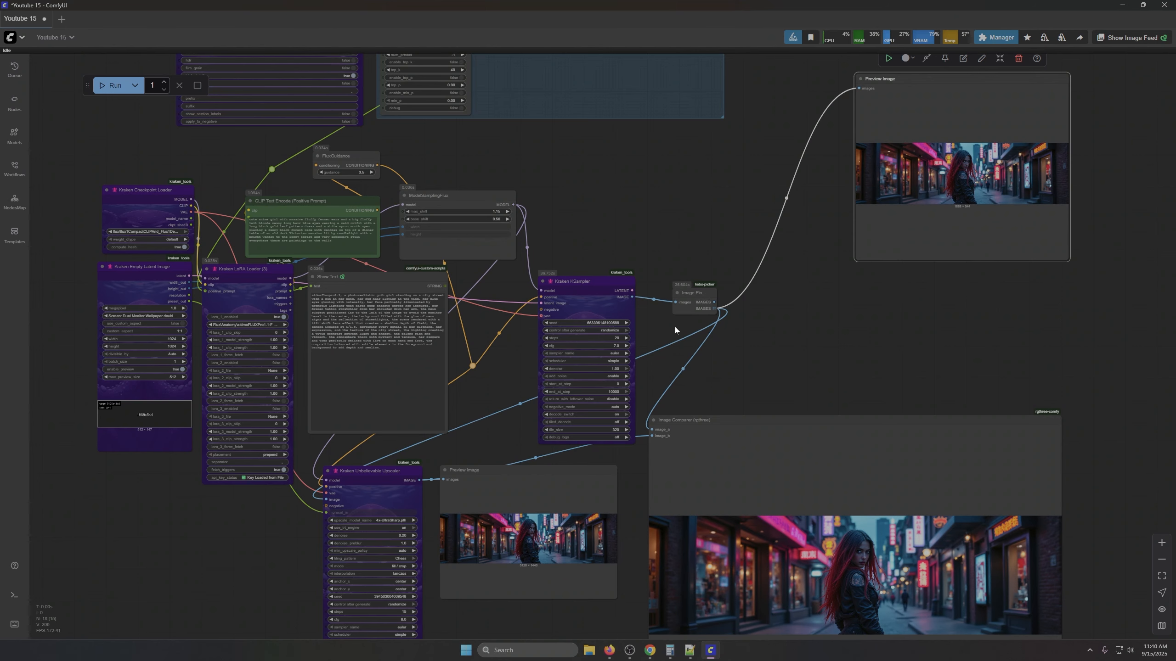
Step: Add a Crystools Switch image node and place it in the free space between the Image Picker and the Image Comparer
double_click(798, 292)
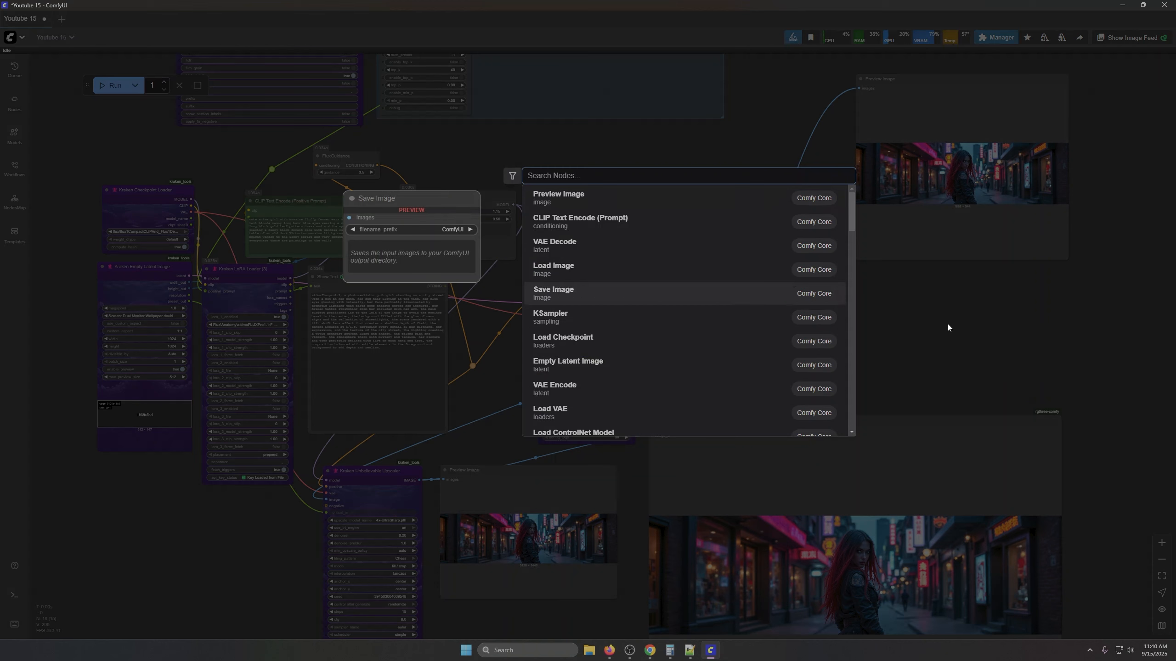
type("switch")
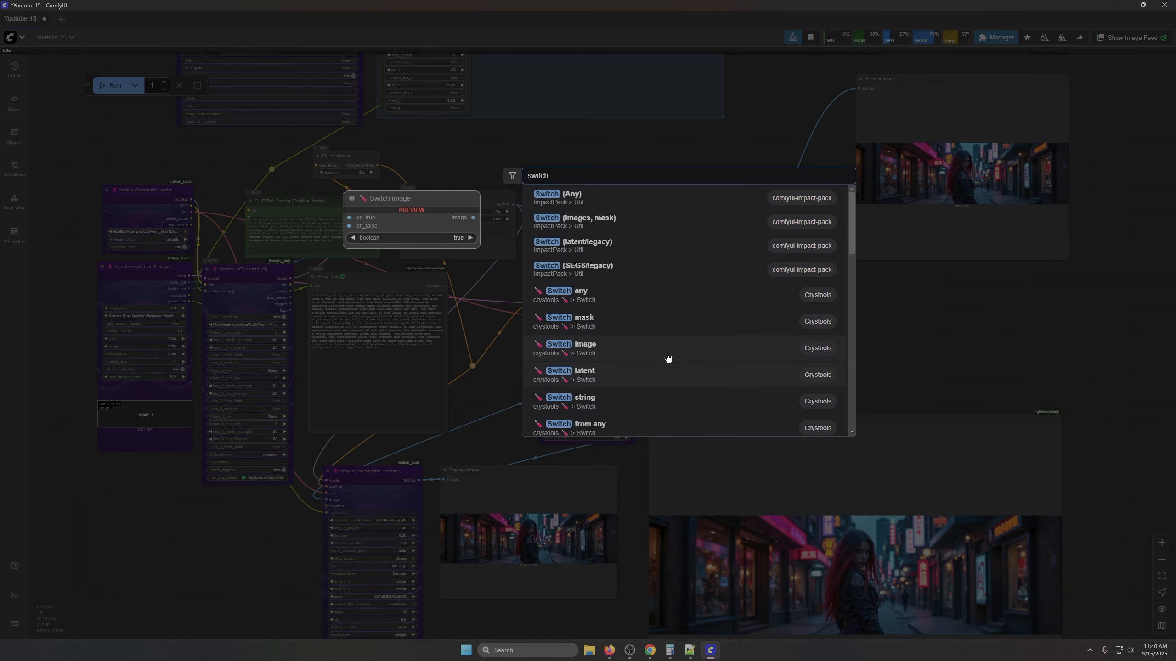
left_click(616, 350)
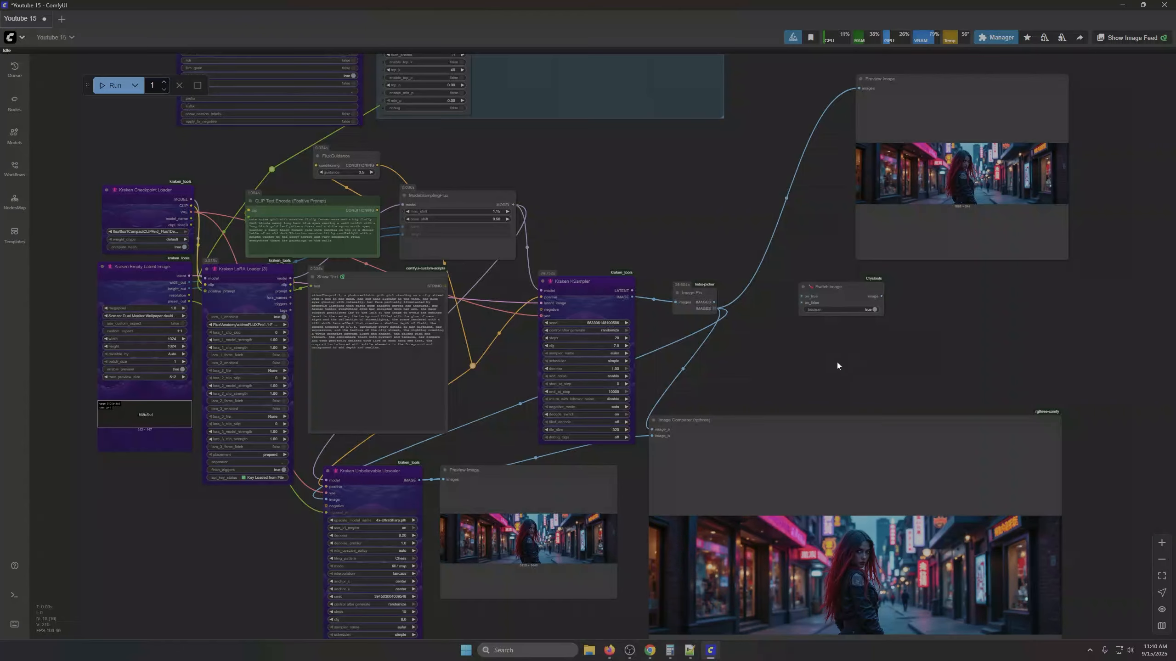
scroll(835, 345, "up", 5)
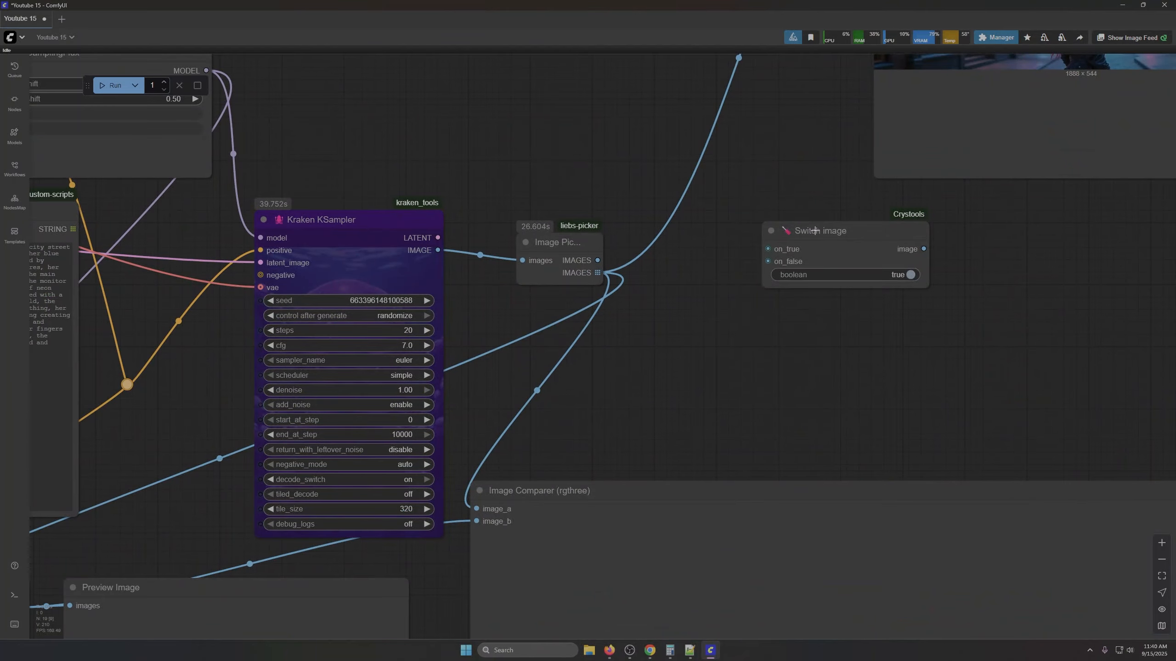
left_click_drag(820, 232, 873, 275)
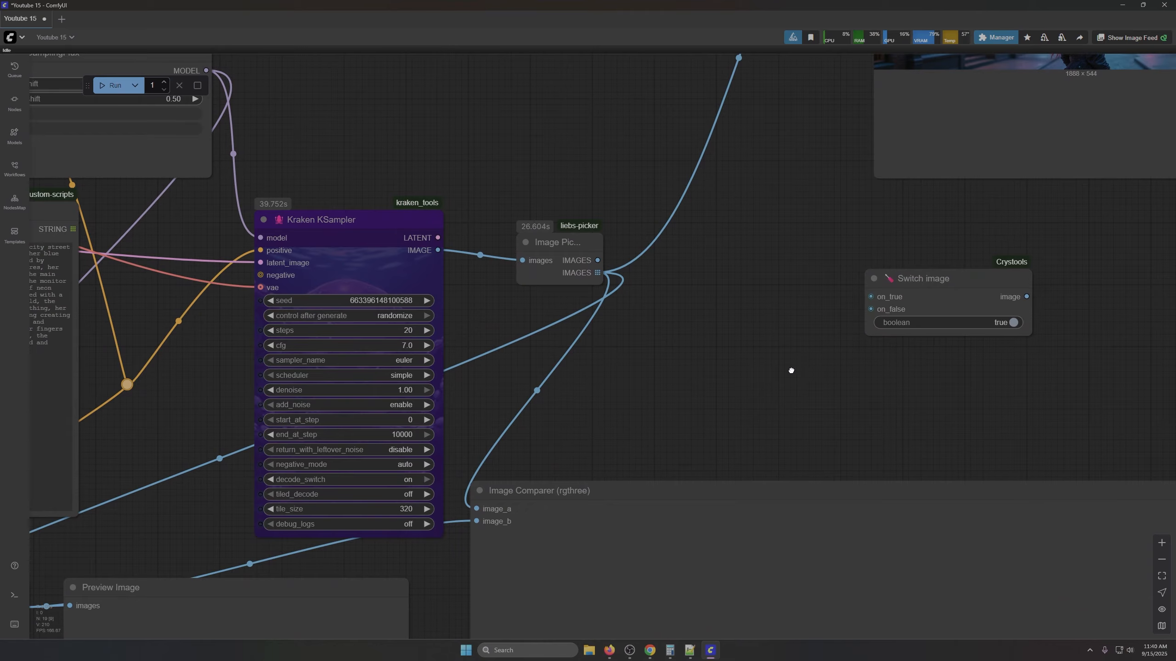
Step: Add a Crystools Switch from any node and place it between the Image Picker and the Switch image node
double_click(799, 373)
type("switch")
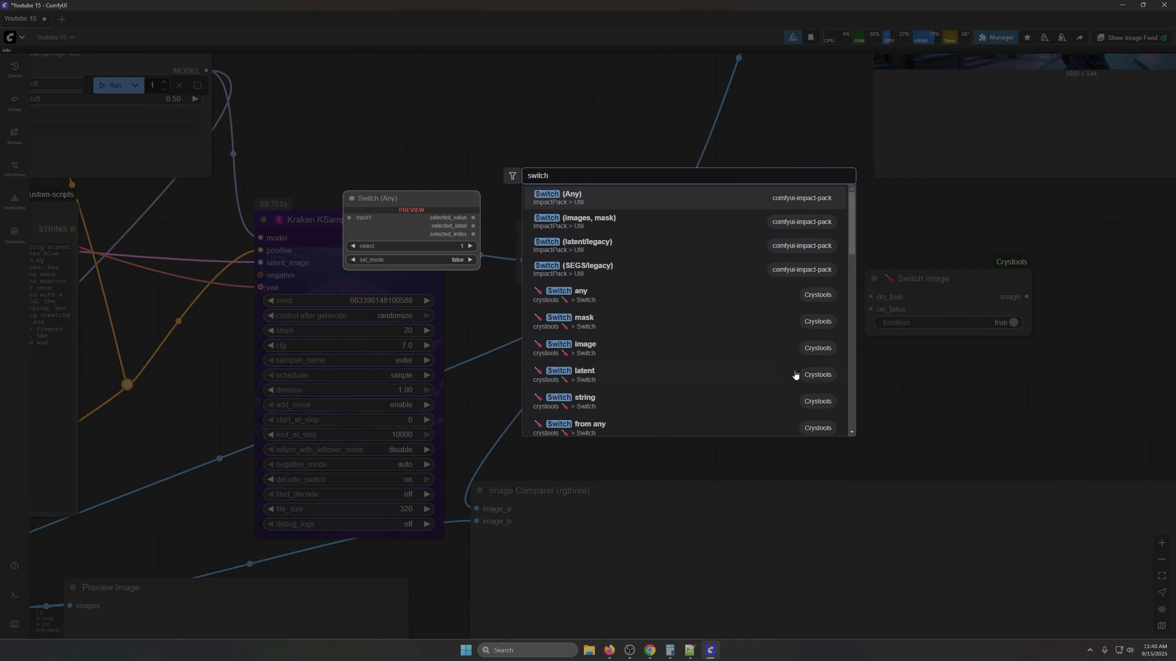
scroll(699, 370, "down", 2)
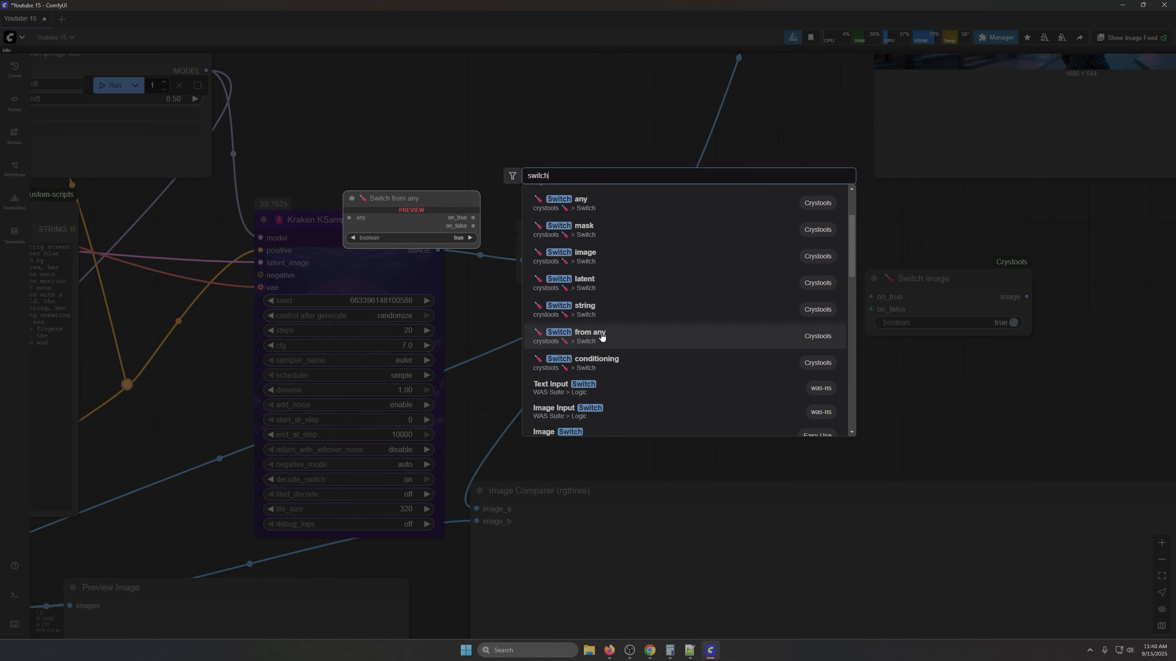
left_click(601, 336)
left_click_drag(855, 366, 738, 223)
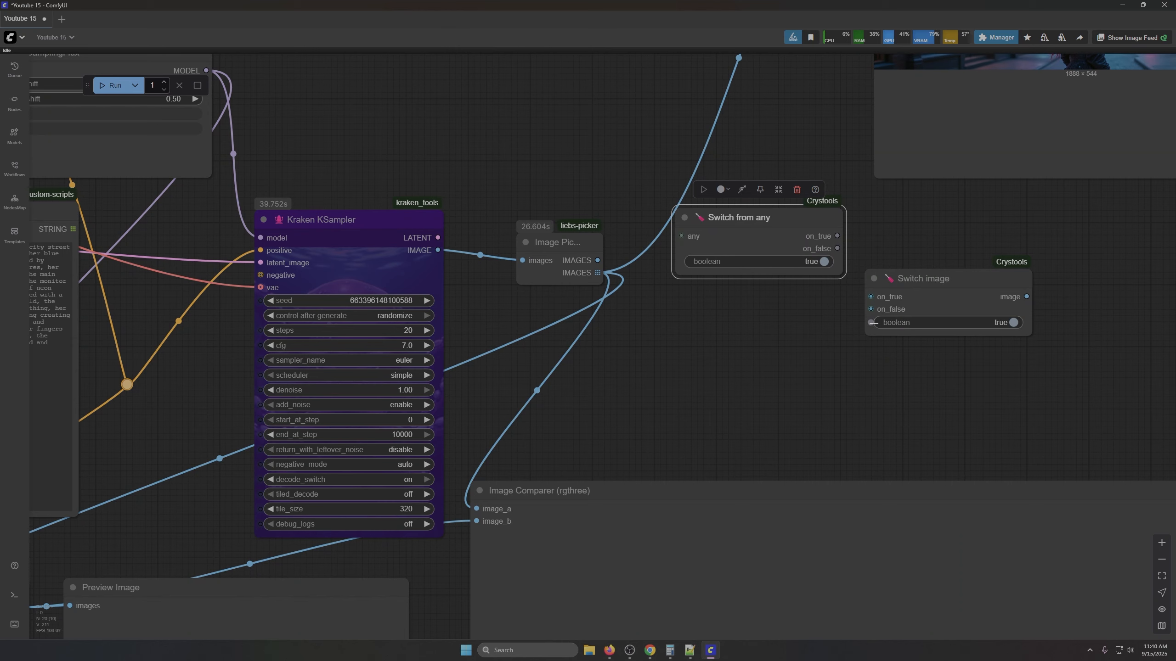
Step: Add an Easy-Use Boolean node and place it in the free space below the Image Picker
left_click_drag(872, 323, 716, 341)
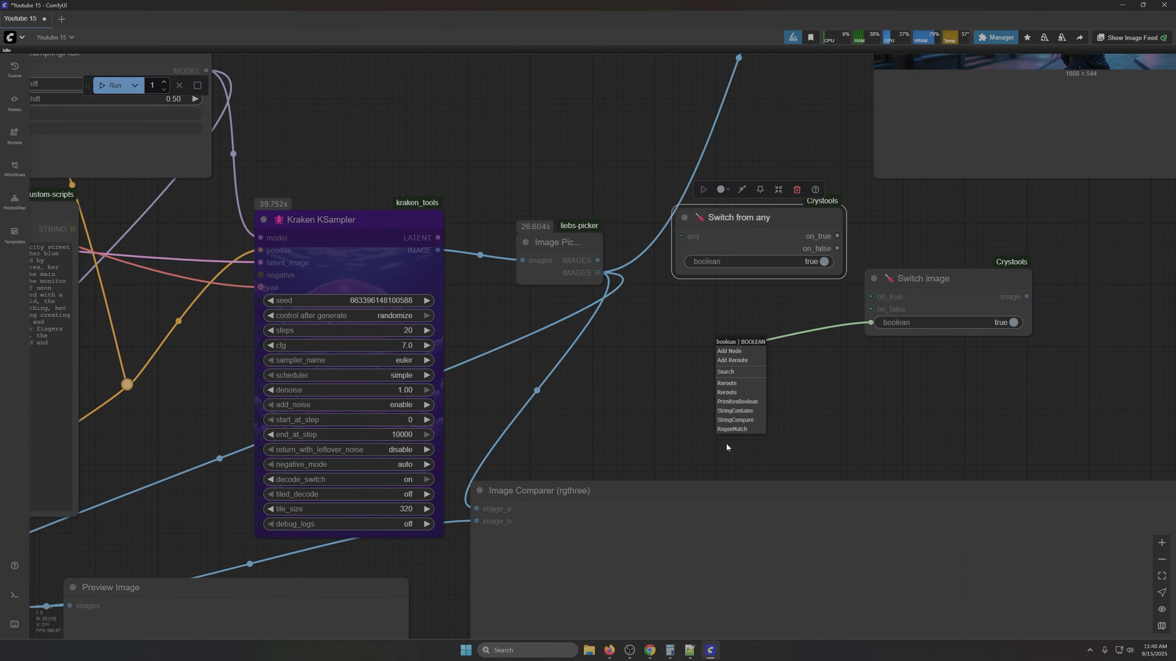
double_click(641, 430)
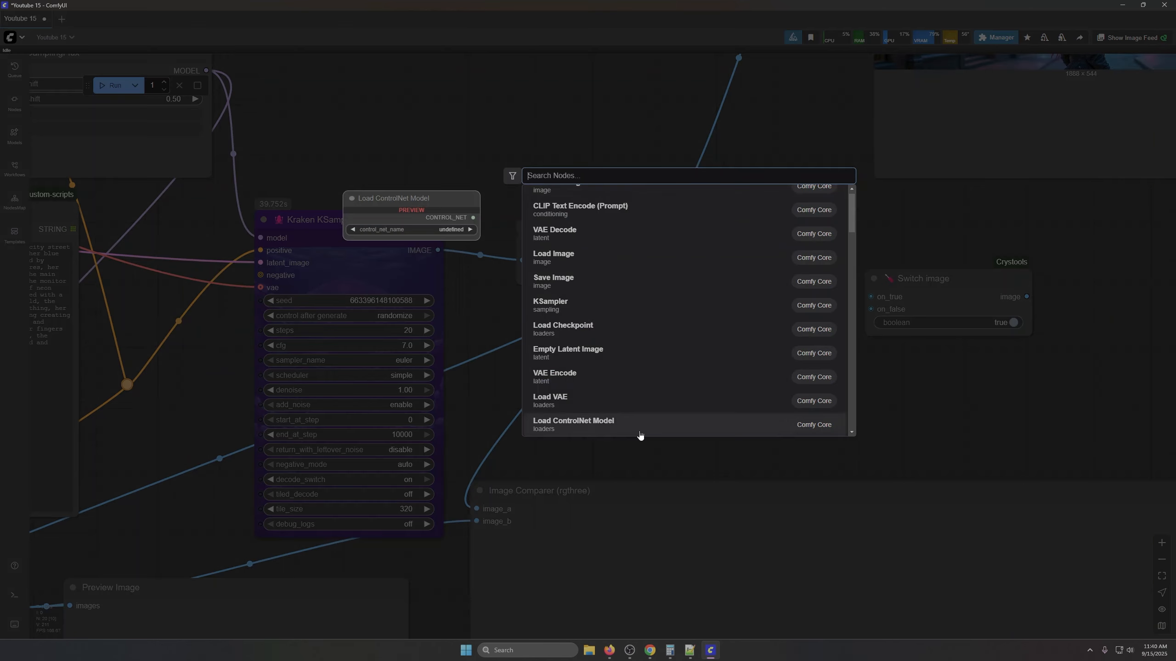
type("bole")
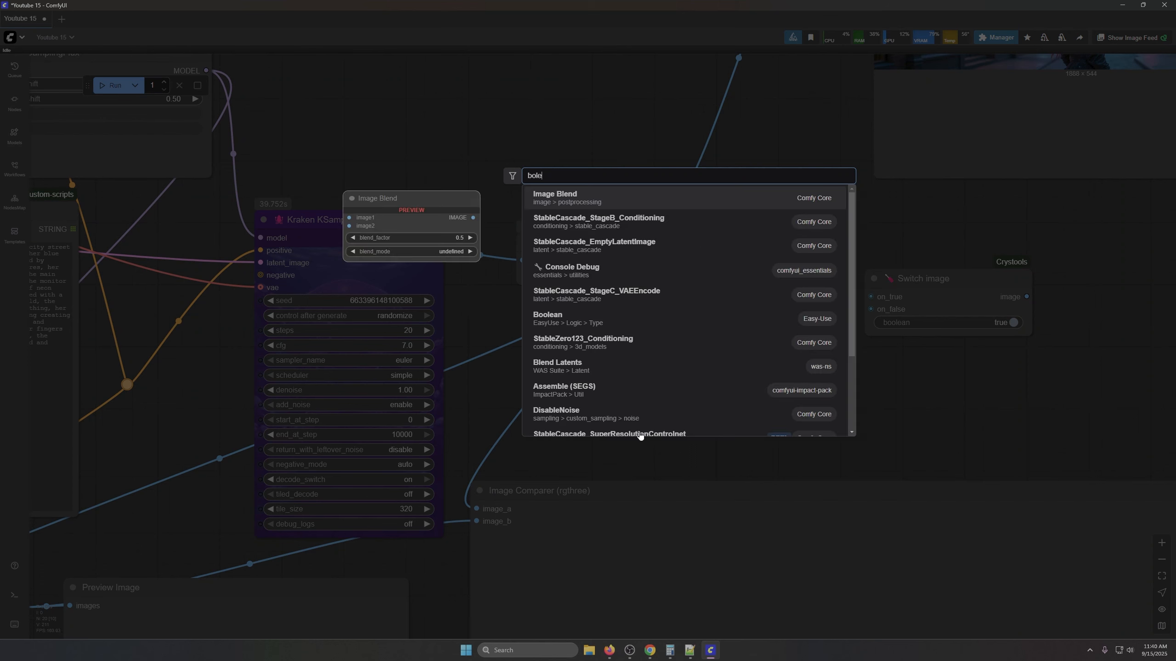
key("BackSpace")
key("BackSpace")
type("ol")
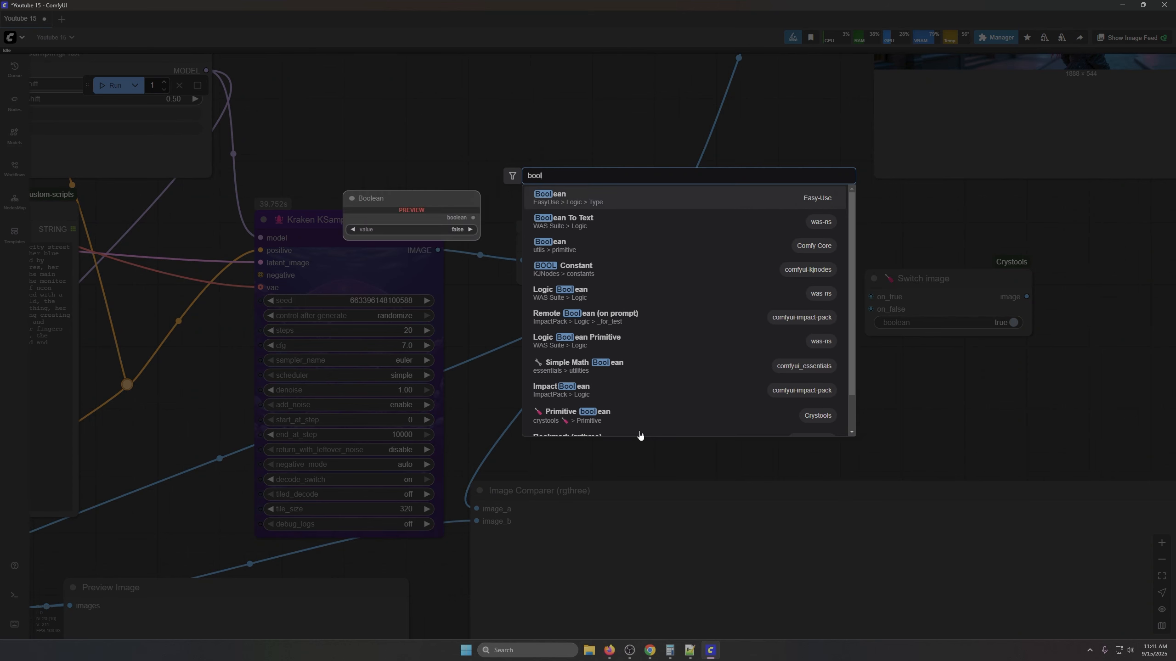
scroll(628, 366, "down", 1)
scroll(629, 278, "up", 1)
left_click(582, 203)
left_click_drag(715, 429, 567, 379)
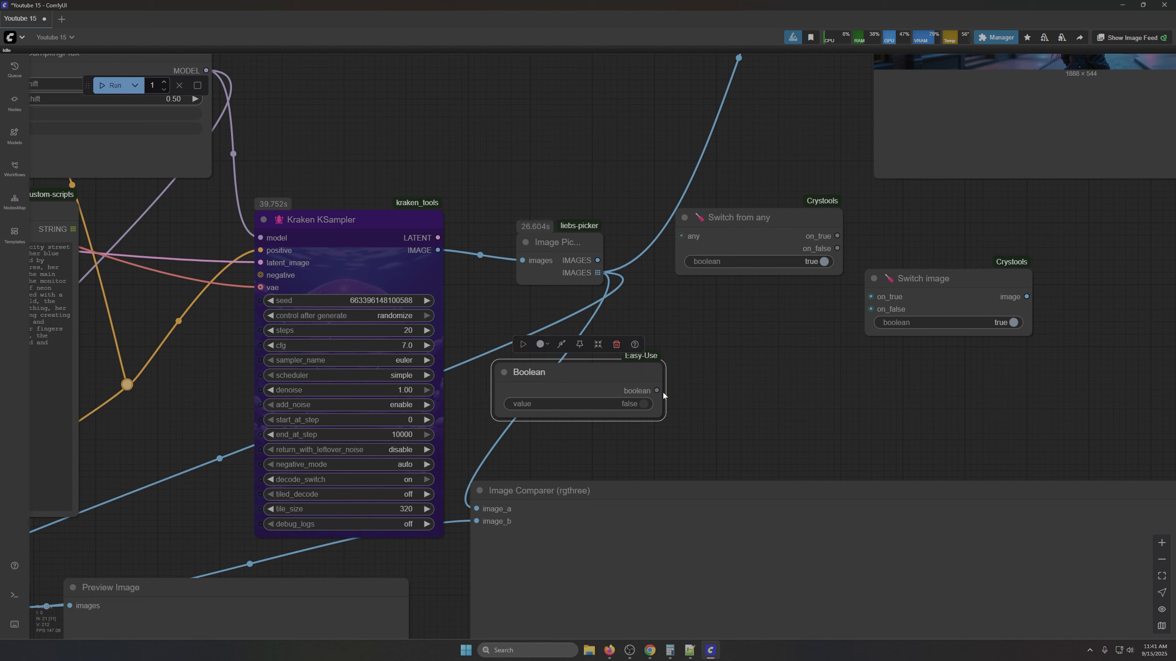
Step: Connect the Boolean output to both switch nodes and the KSampler's IMAGE output to the any input of Switch from any
left_click_drag(656, 390, 870, 323)
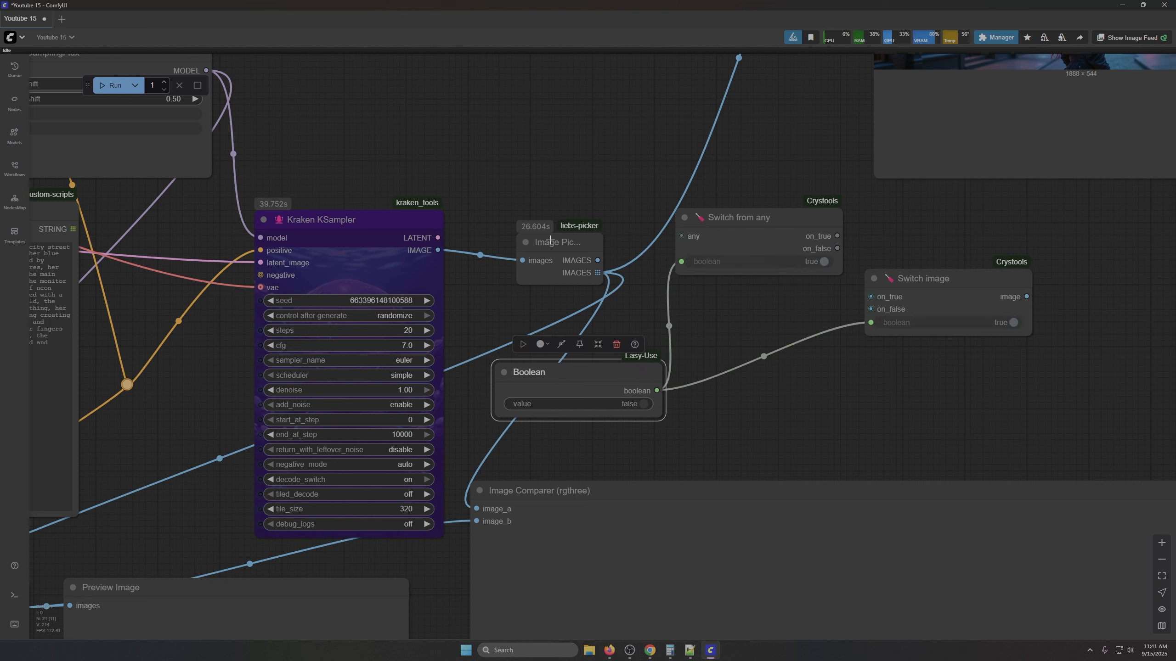
left_click_drag(550, 240, 576, 186)
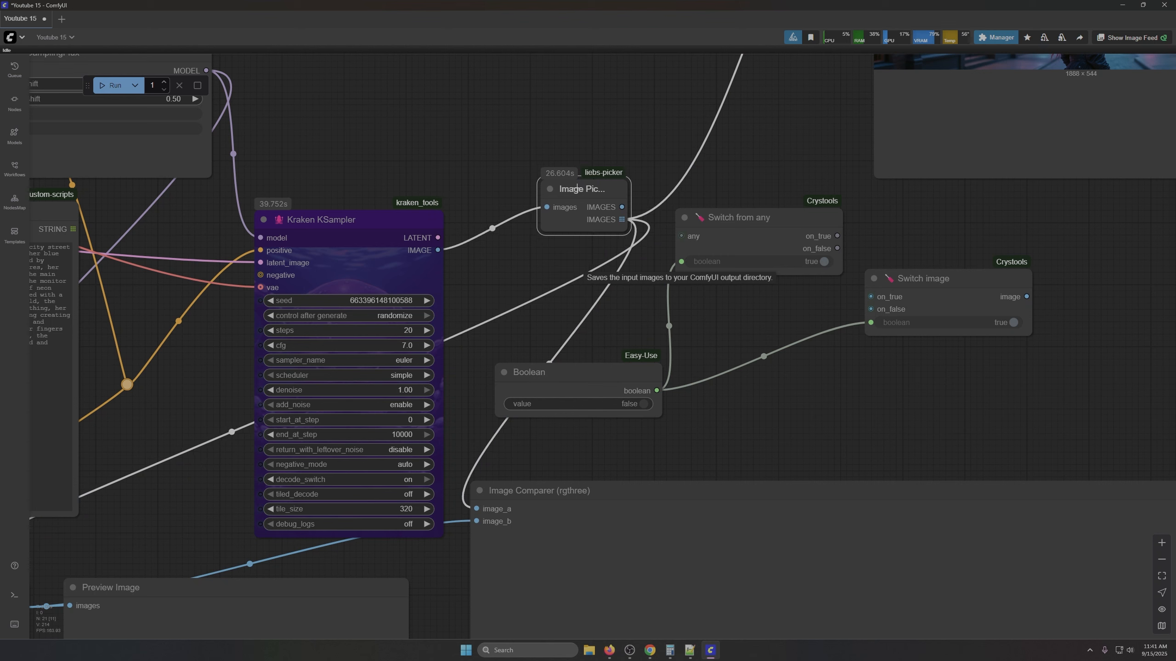
left_click_drag(437, 250, 565, 266)
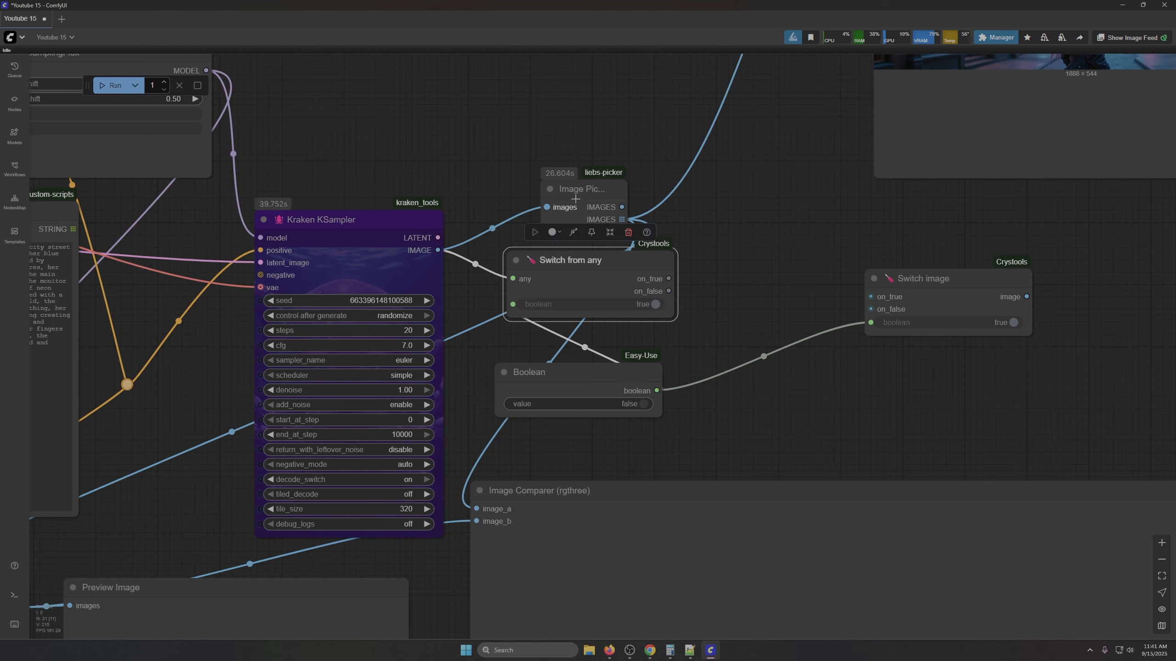
Step: Route on_true through the Image Picker's all-images output into Switch image's on_true, and link on_false directly to its on_false input
mouse_move(669, 278)
left_mouse_down()
mouse_move(650, 220)
mouse_move(581, 206)
mouse_move(724, 190)
mouse_move(742, 230)
mouse_move(872, 297)
left_mouse_up()
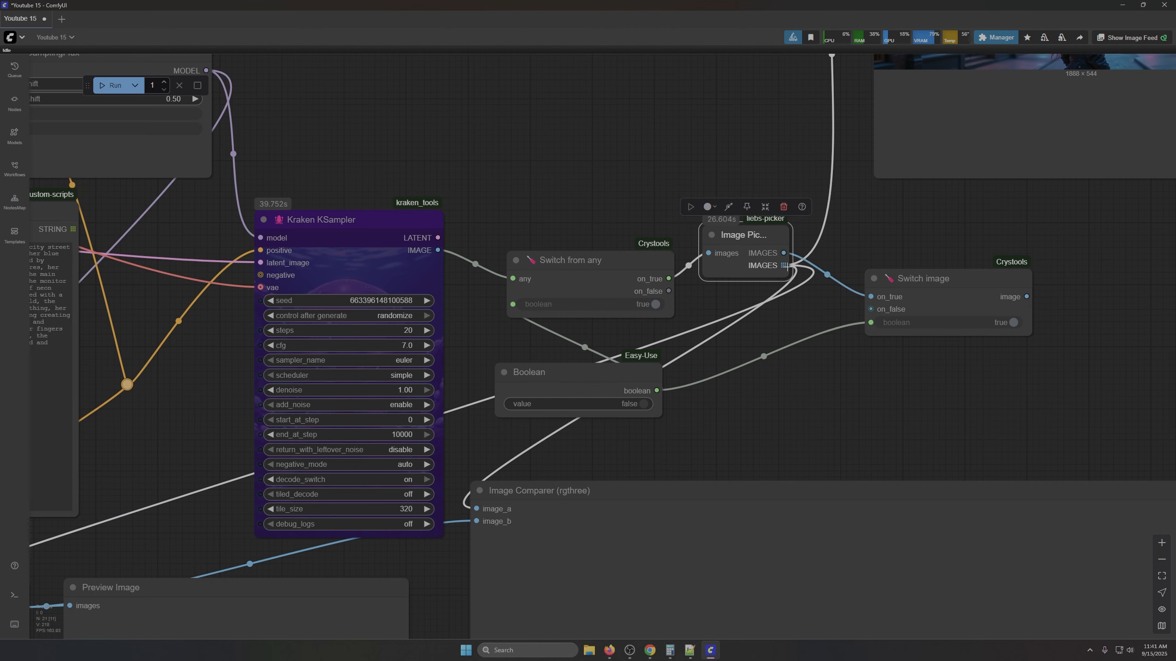
left_click_drag(783, 265, 871, 296)
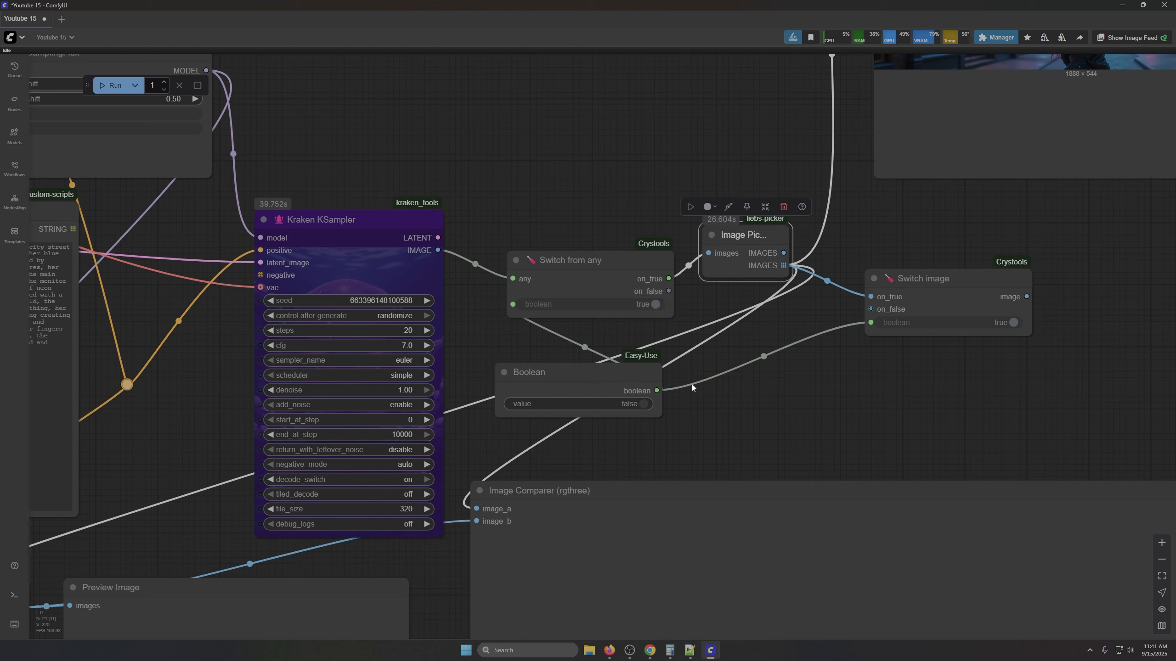
left_click_drag(667, 290, 880, 311)
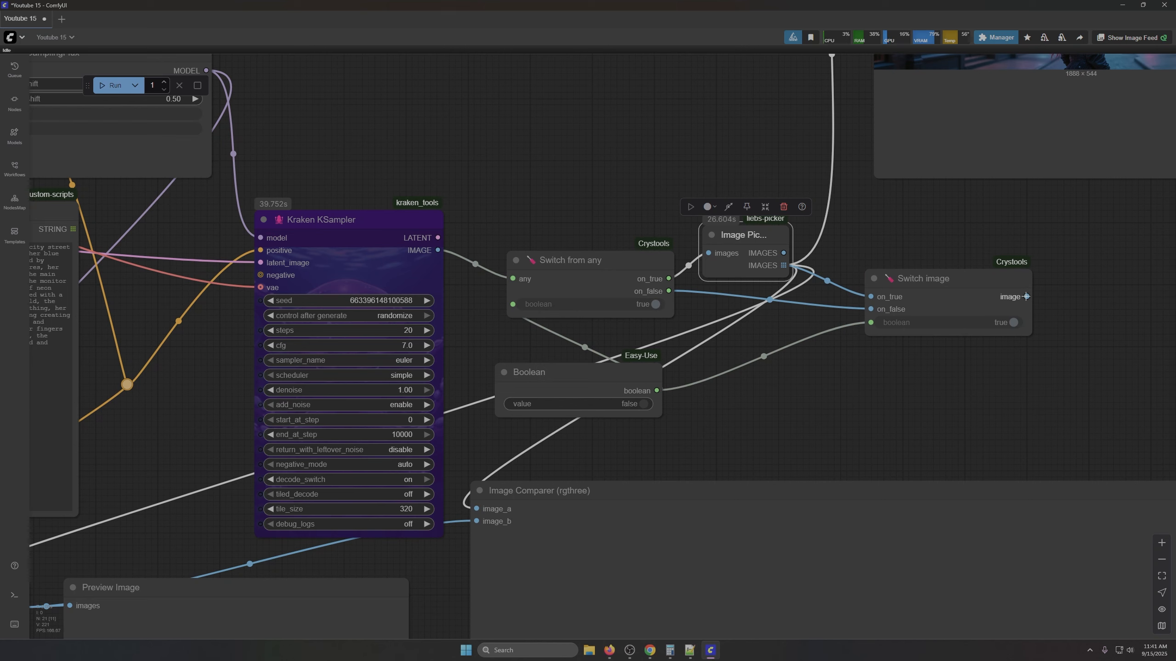
Step: Connect the Switch image output through a reroute point to the Image Comparer's image_a and the Kraken Unbelievable Upscaler's image input
left_click_drag(1027, 297, 656, 439)
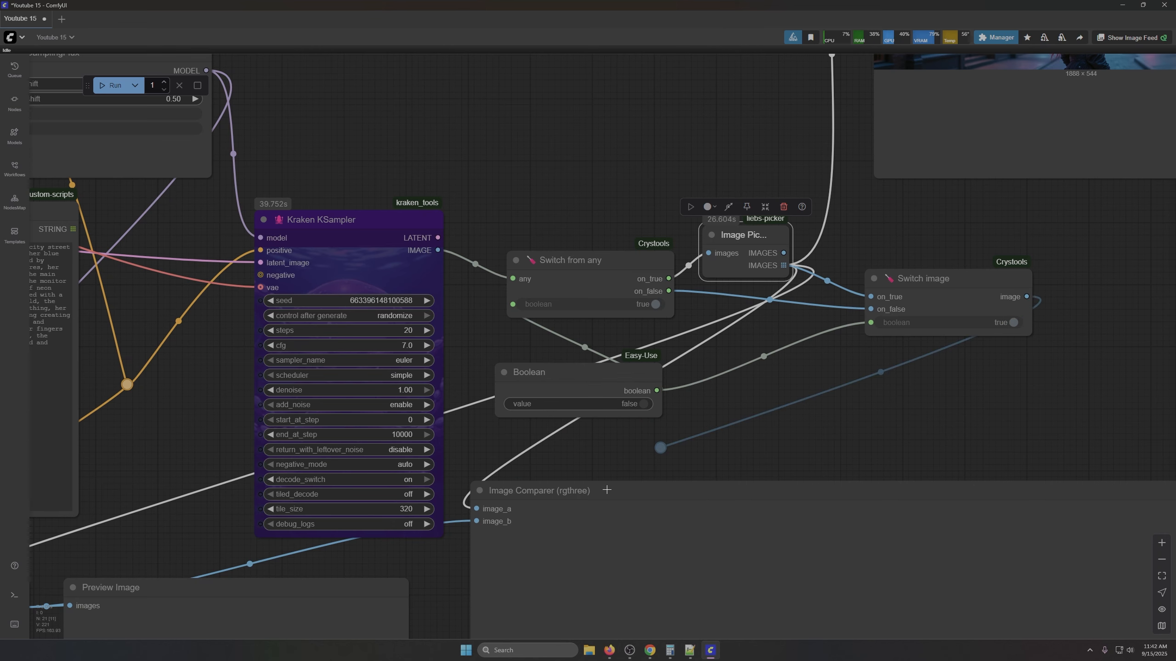
left_click_drag(594, 463, 863, 294)
left_click_drag(943, 278, 748, 340)
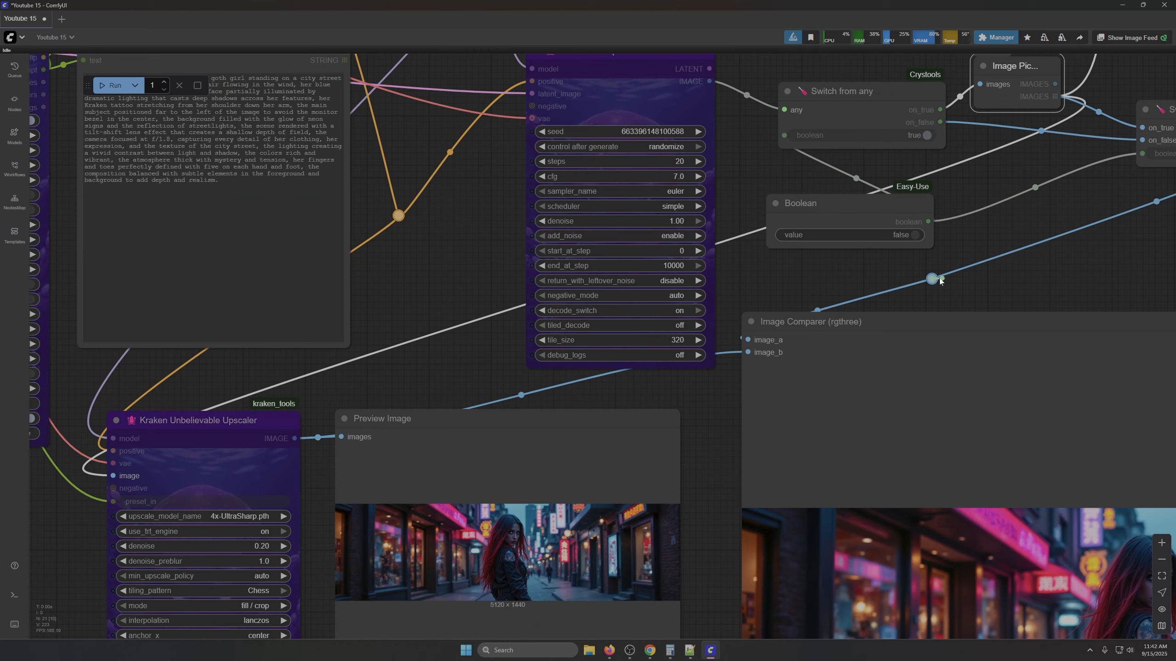
left_click_drag(932, 278, 115, 476)
Step: Connect the Switch image output to the images input of the upper Preview Image node
scroll(663, 438, "down", 6)
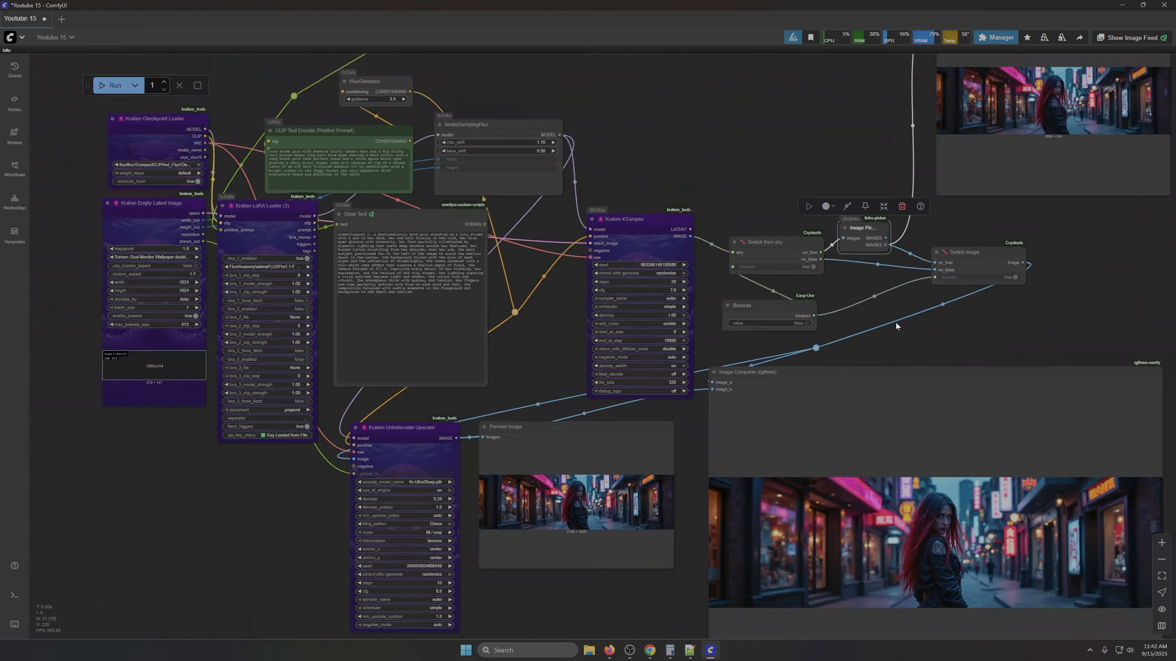
left_click_drag(896, 325, 726, 382)
scroll(736, 379, "up", 4)
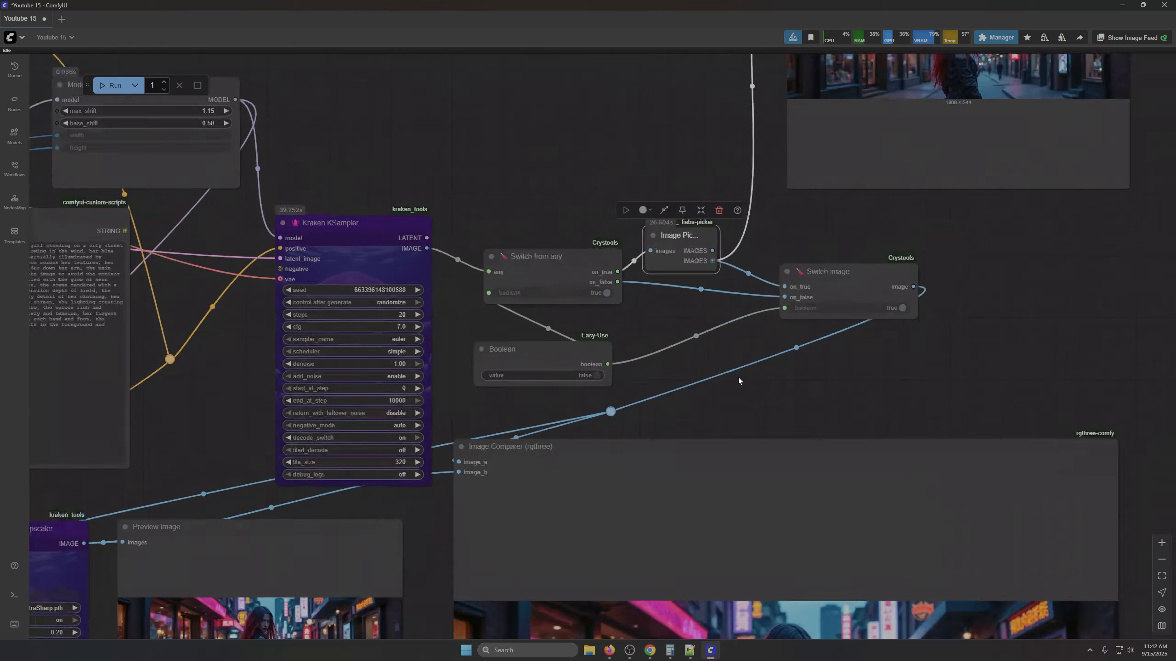
scroll(739, 379, "down", 2)
left_click_drag(944, 292, 805, 158)
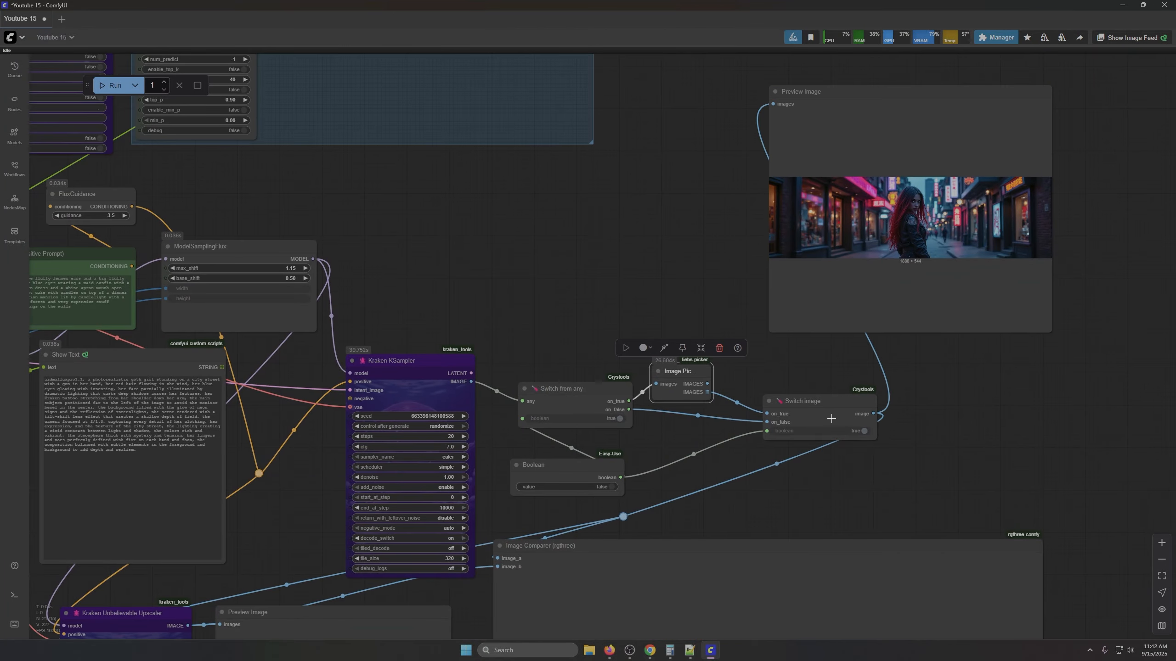
Step: Move the Image Picker up, clear of the links between the switches, and toggle the Boolean value to true and back to false
left_click_drag(690, 379, 687, 342)
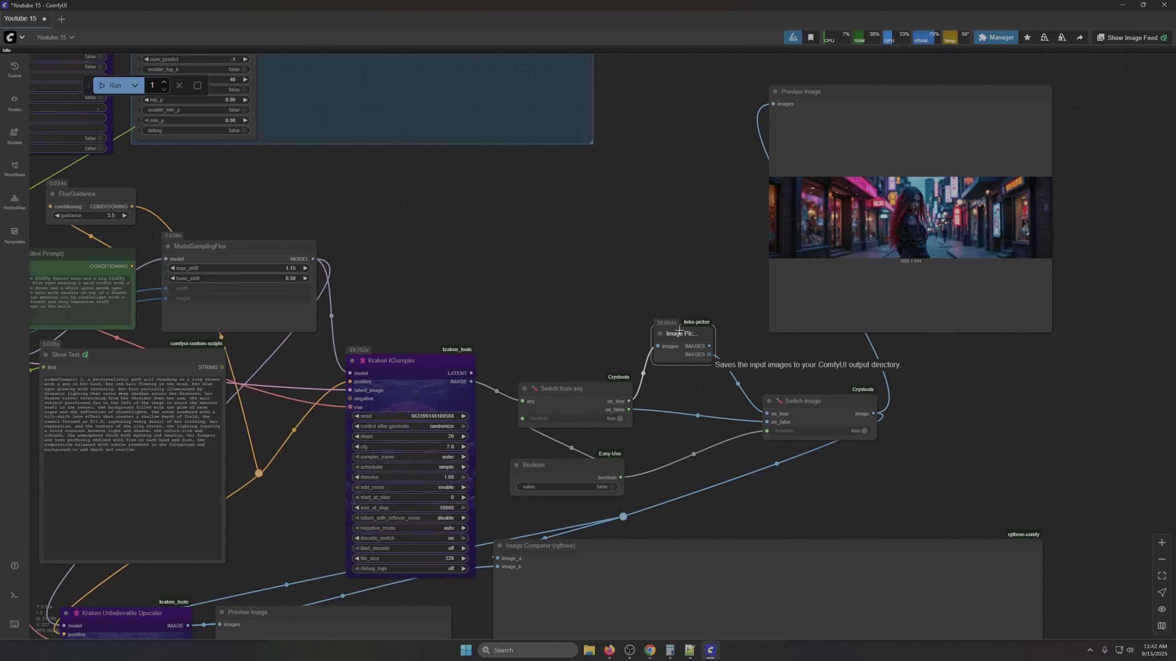
scroll(657, 457, "up", 3)
scroll(658, 457, "up", 2)
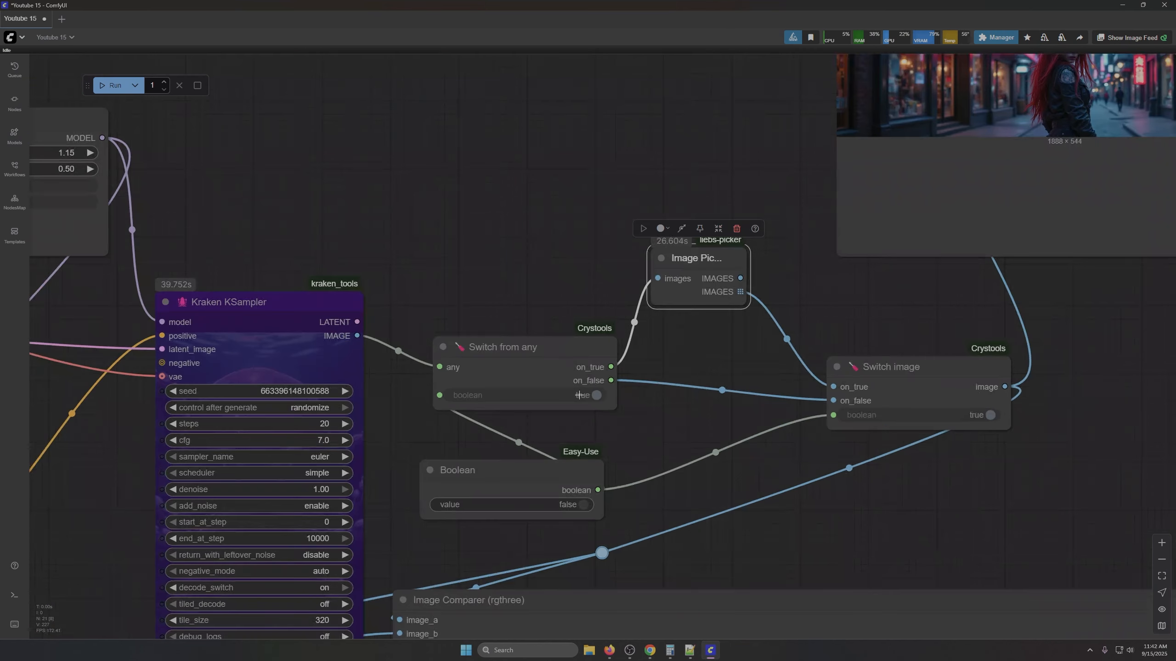
left_click(566, 508)
left_click(578, 511)
Step: Set the Kraken Empty Latent Image preset to 1:1 (Perfect Square) and run the workflow
scroll(549, 541, "down", 5)
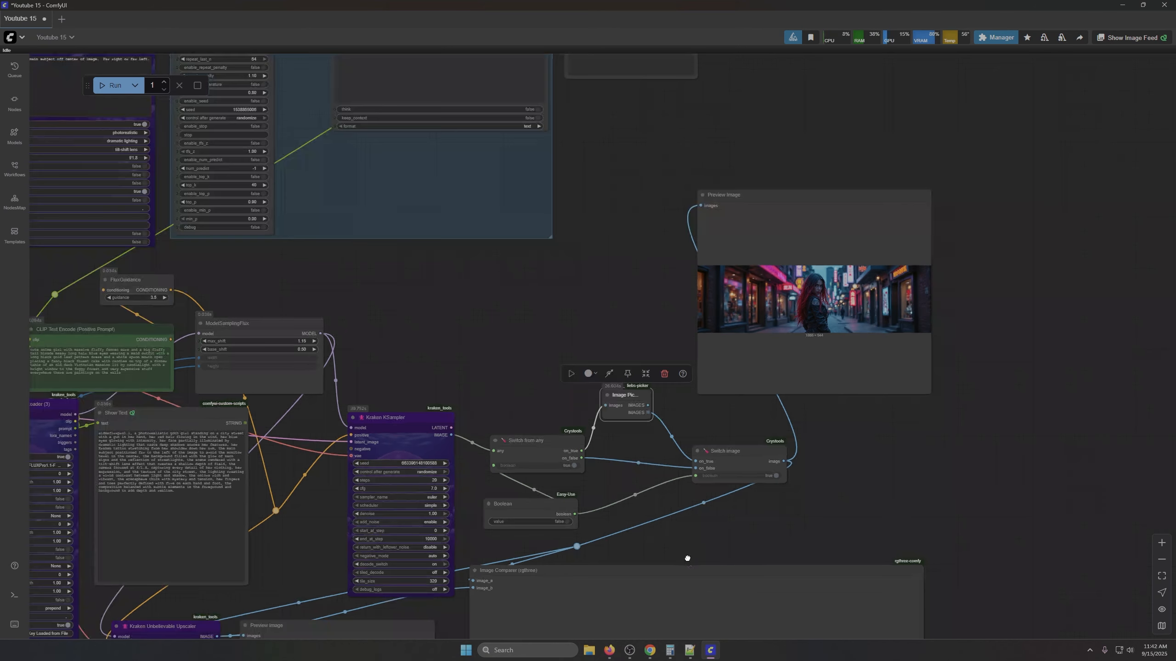
left_click_drag(687, 558, 627, 498)
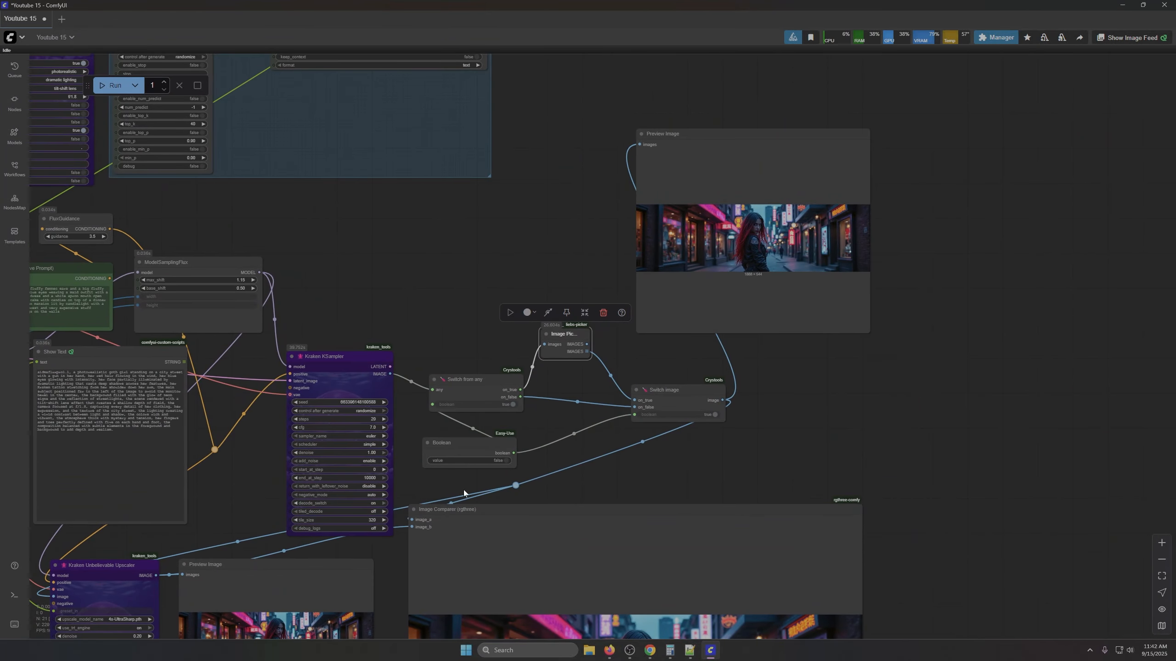
left_click_drag(371, 265, 630, 370)
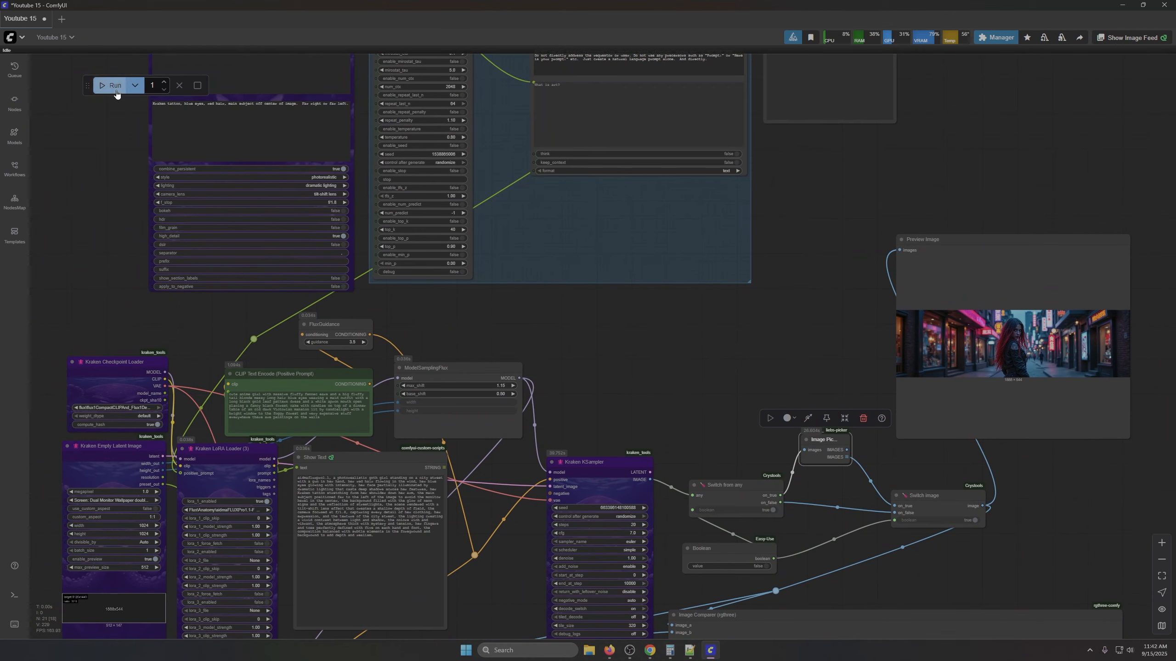
left_click_drag(509, 593, 562, 371)
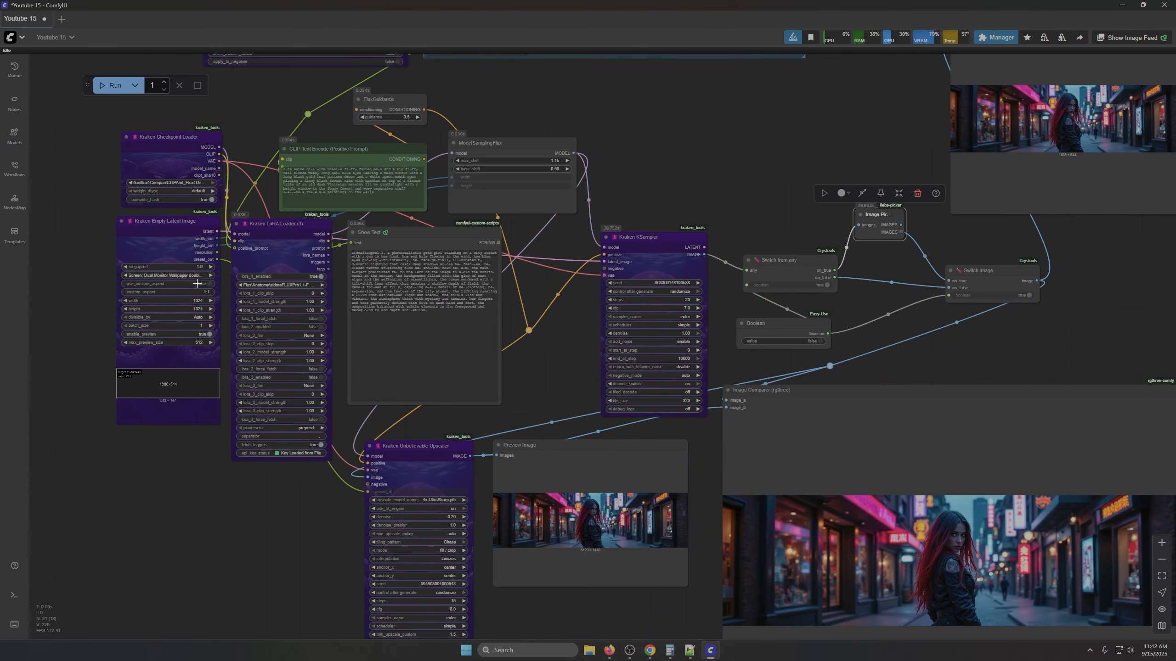
left_click(152, 275)
left_click(168, 82)
key("ctrl+Return")
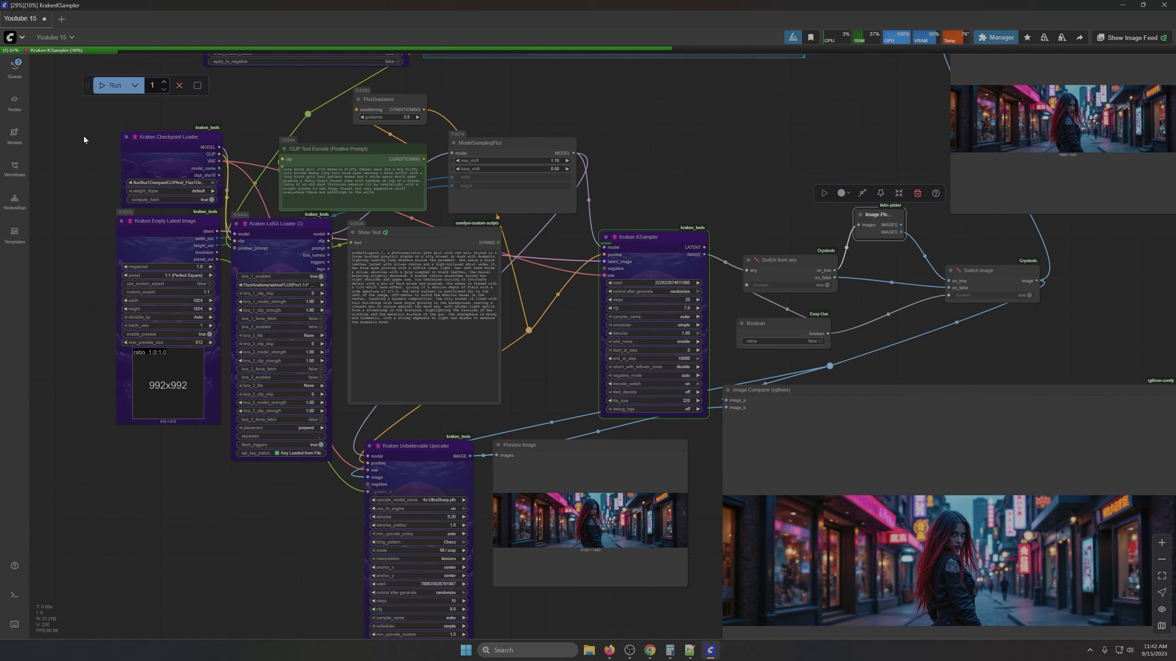
Step: Open the bookmarked workflow Kraken Workflow Verticle 2025.json and close the workflow list
left_click(18, 177)
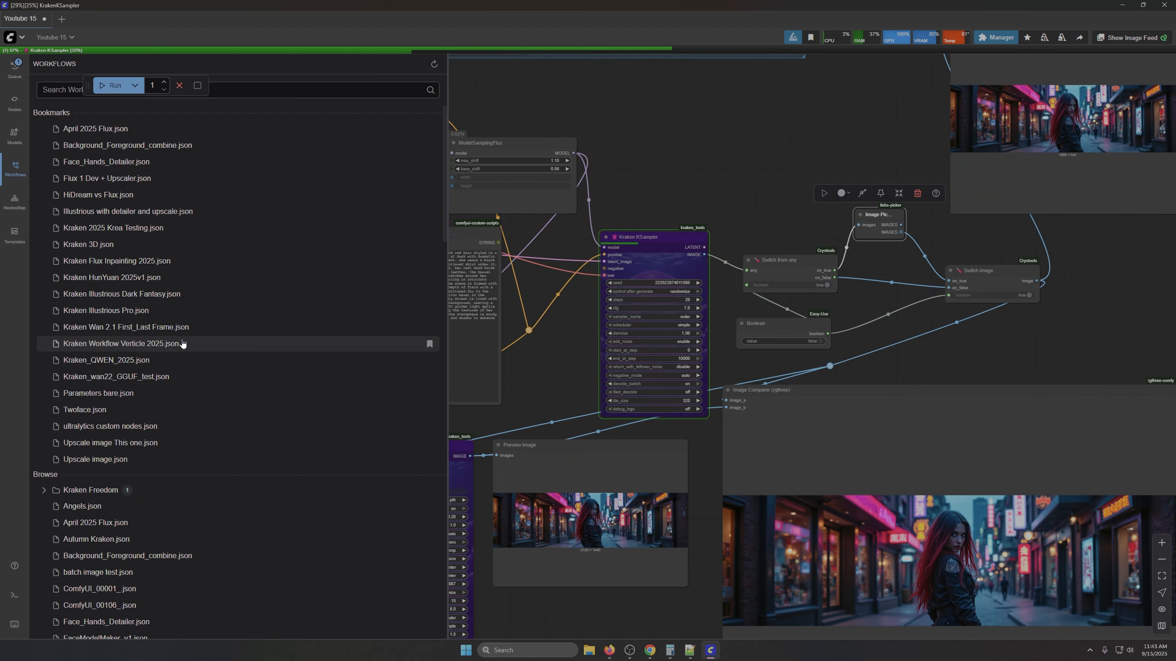
left_click(134, 343)
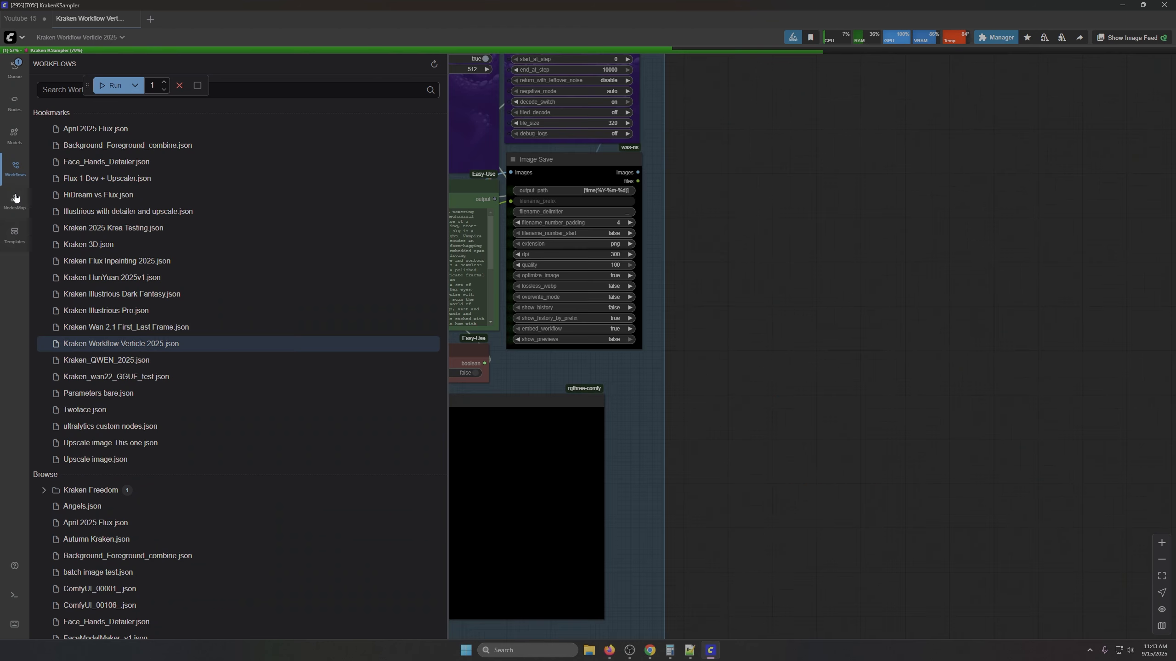
left_click(14, 168)
Step: Move the Show Any node out of the group into the empty canvas to uncover the collapsed nodes beneath it
left_click_drag(620, 259, 590, 188)
left_click_drag(782, 232, 785, 391)
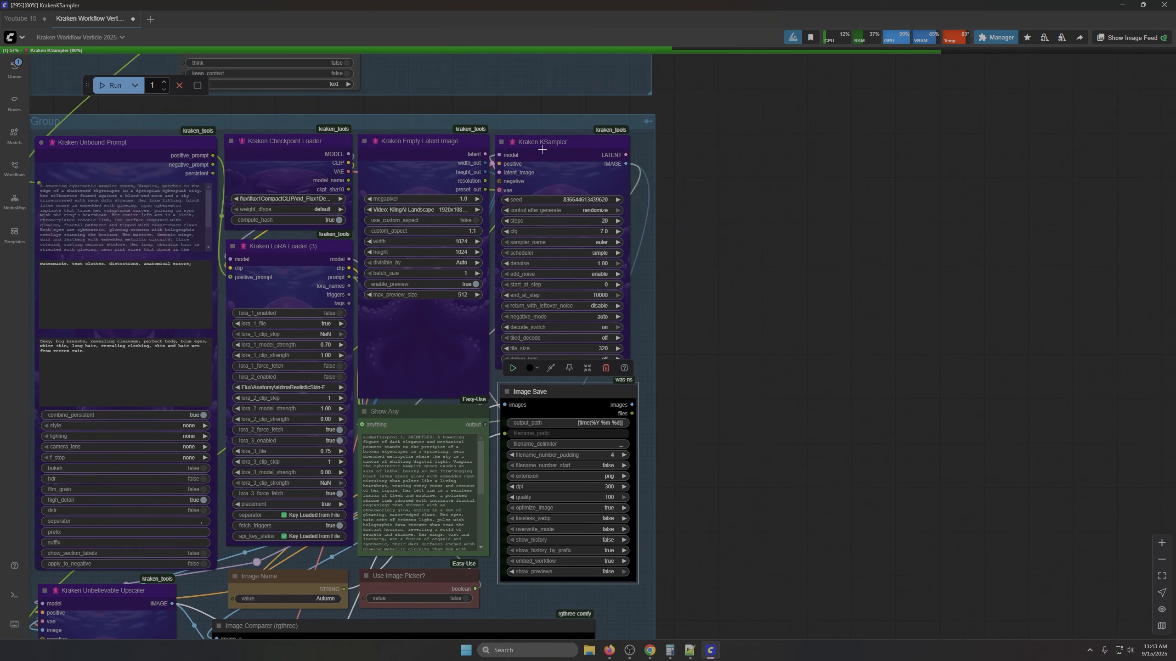
mouse_move(542, 150)
left_mouse_down()
mouse_move(847, 211)
mouse_move(549, 157)
left_mouse_up()
left_click_drag(849, 478, 825, 201)
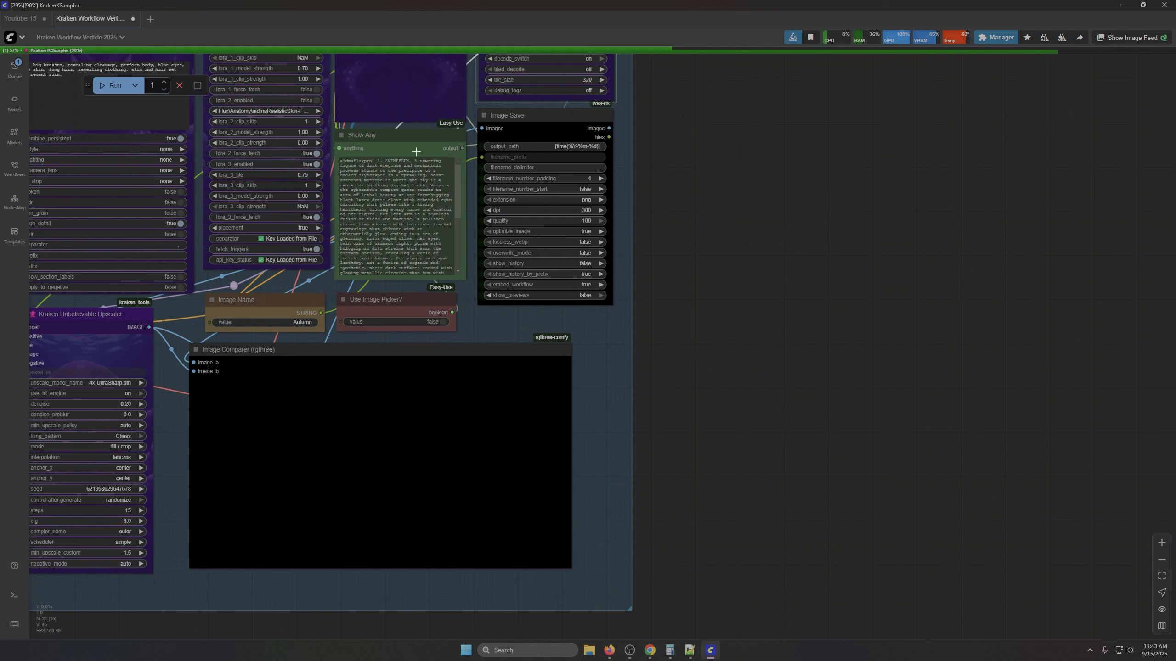
left_click_drag(415, 151, 759, 175)
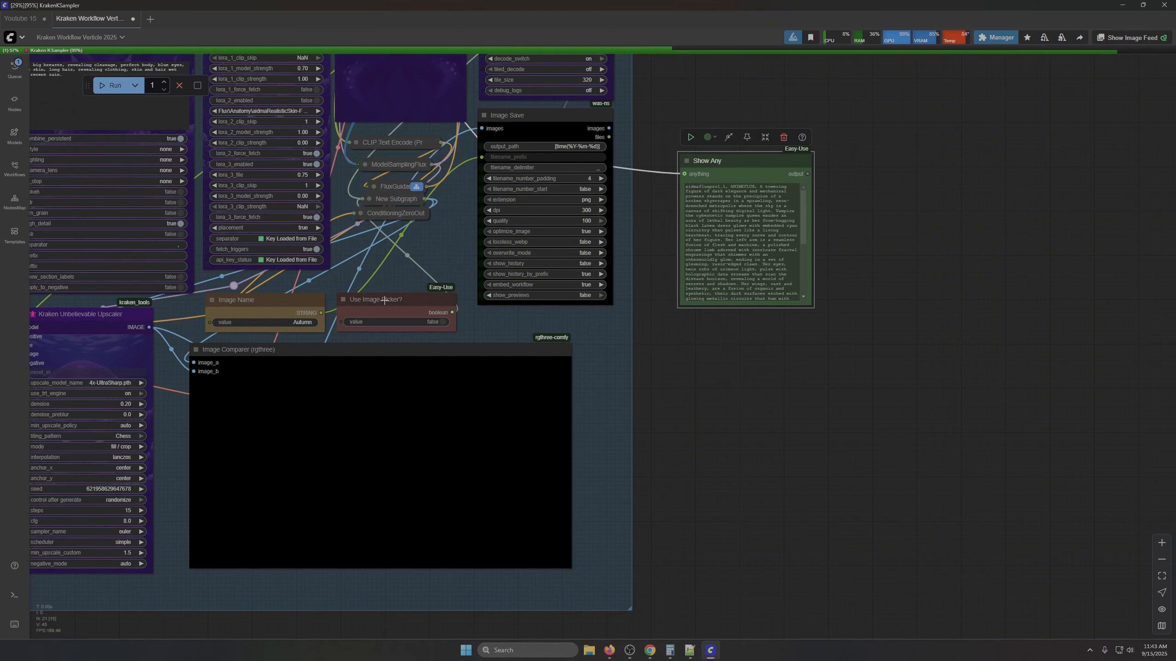
Step: Move the New Subgraph node out of the group, below the Show Any node, and unpack it into its individual nodes
left_click_drag(385, 300, 388, 302)
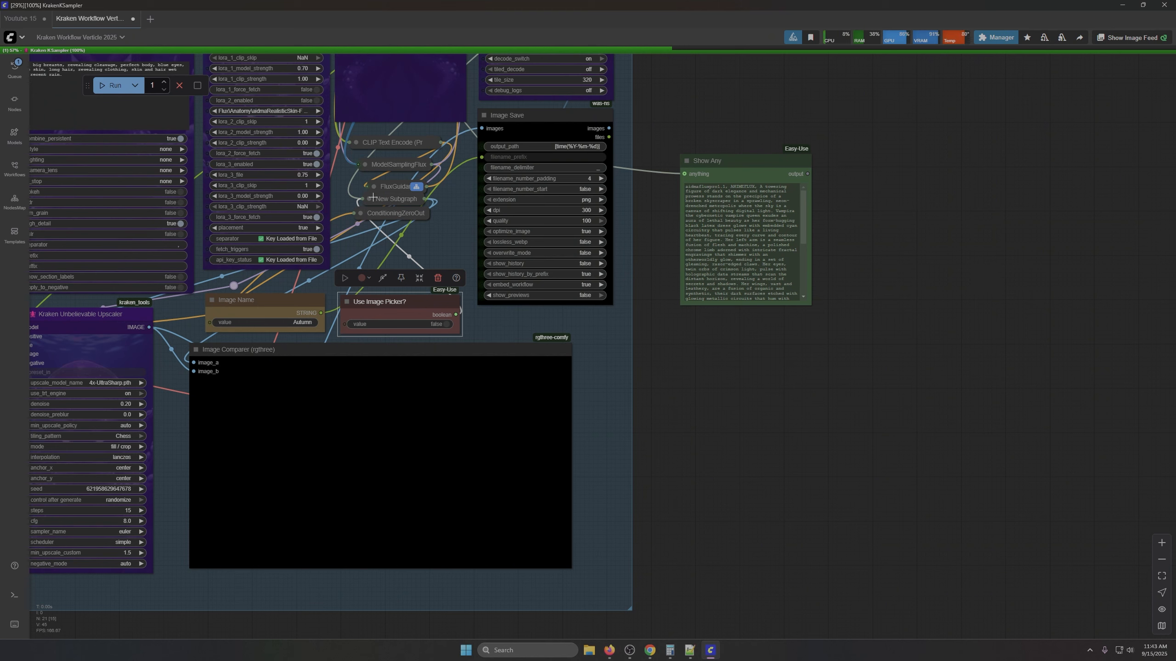
left_click_drag(373, 198, 760, 384)
right_click(753, 364)
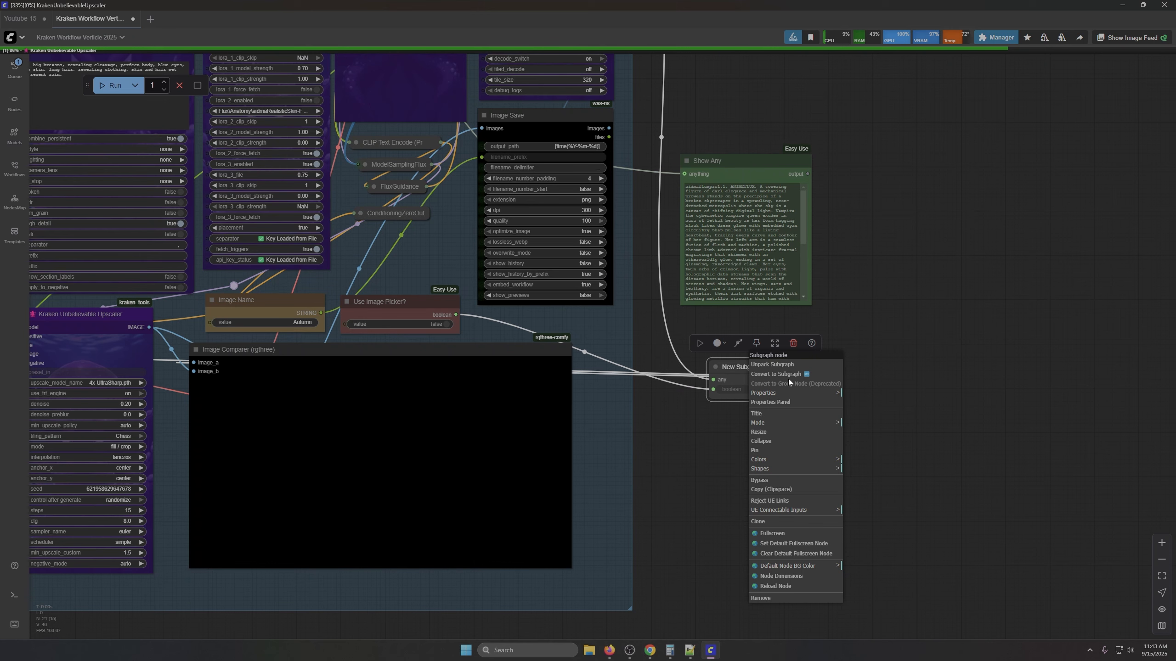
left_click(835, 443)
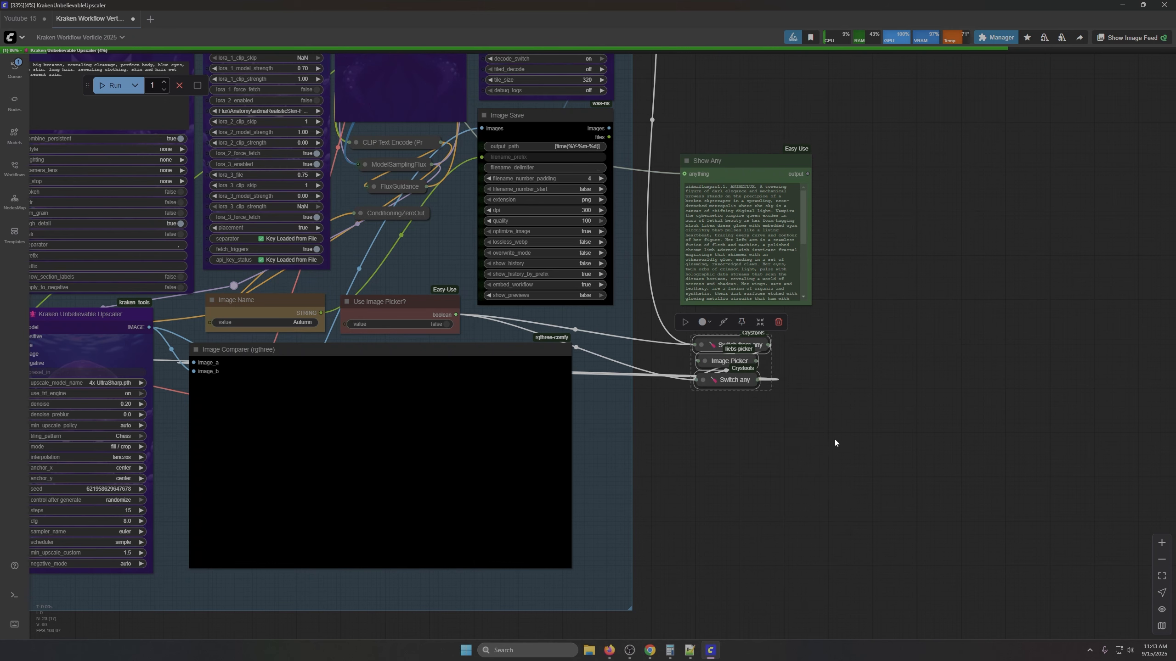
Step: Expand the collapsed Switch any node and move it away from the unpacked Image Picker into free space
left_click(757, 457)
left_click(702, 380)
left_click_drag(743, 385, 946, 399)
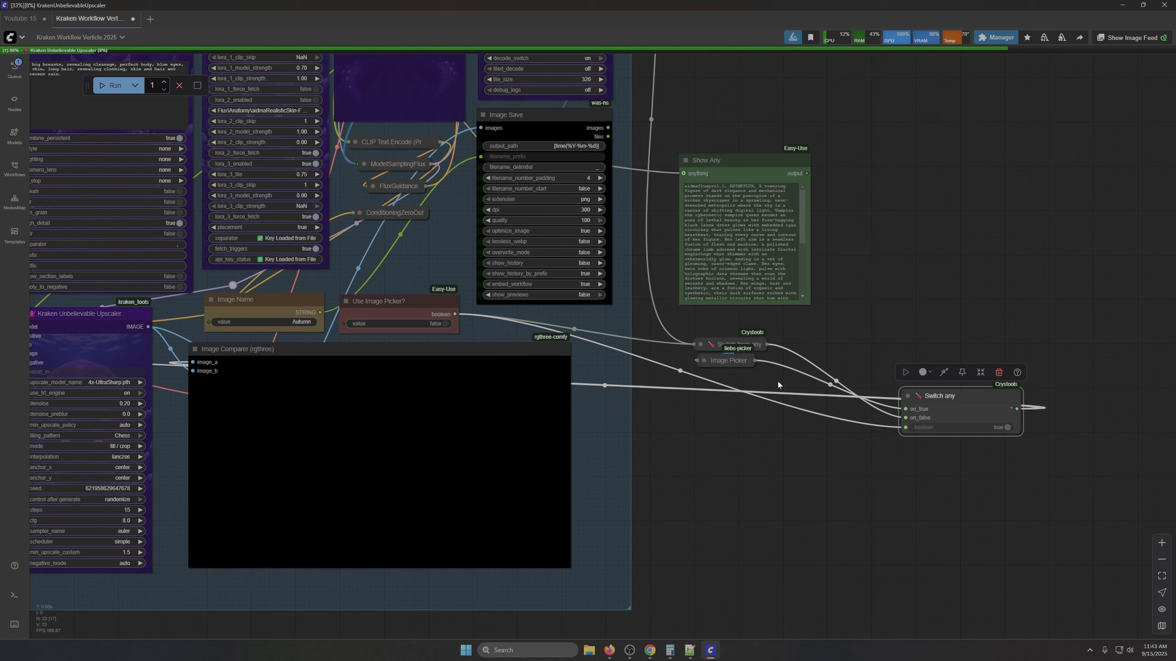
Step: Expand the collapsed Image Picker and Switch from any nodes and spread them out beside the Switch any node
left_click(703, 361)
left_click_drag(739, 364, 829, 471)
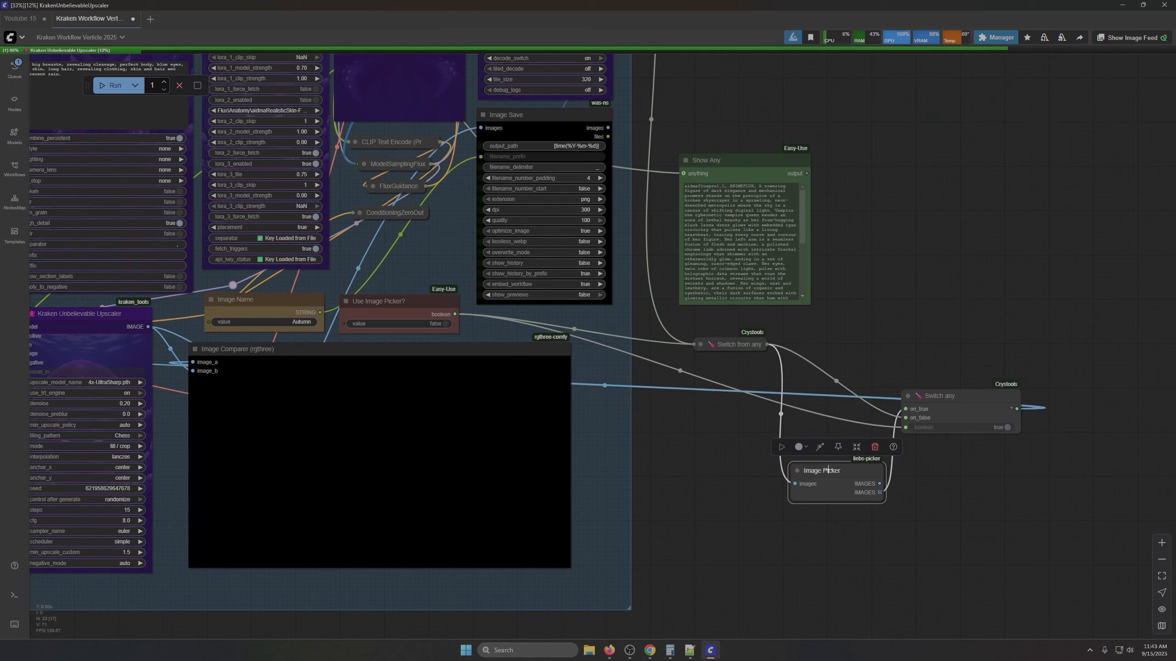
left_click(699, 344)
left_click_drag(742, 347, 719, 335)
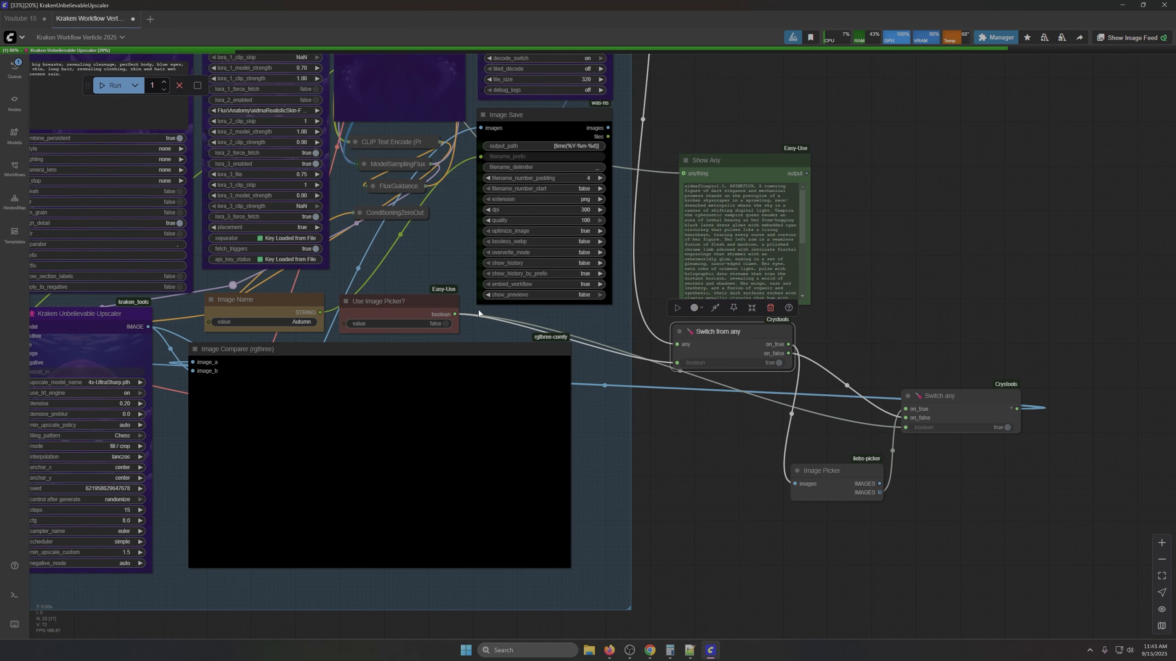
left_click(393, 309)
Step: Re-enable the bypassed Ollama Options node in the Ollama Auto-Prompt group
scroll(686, 538, "down", 6)
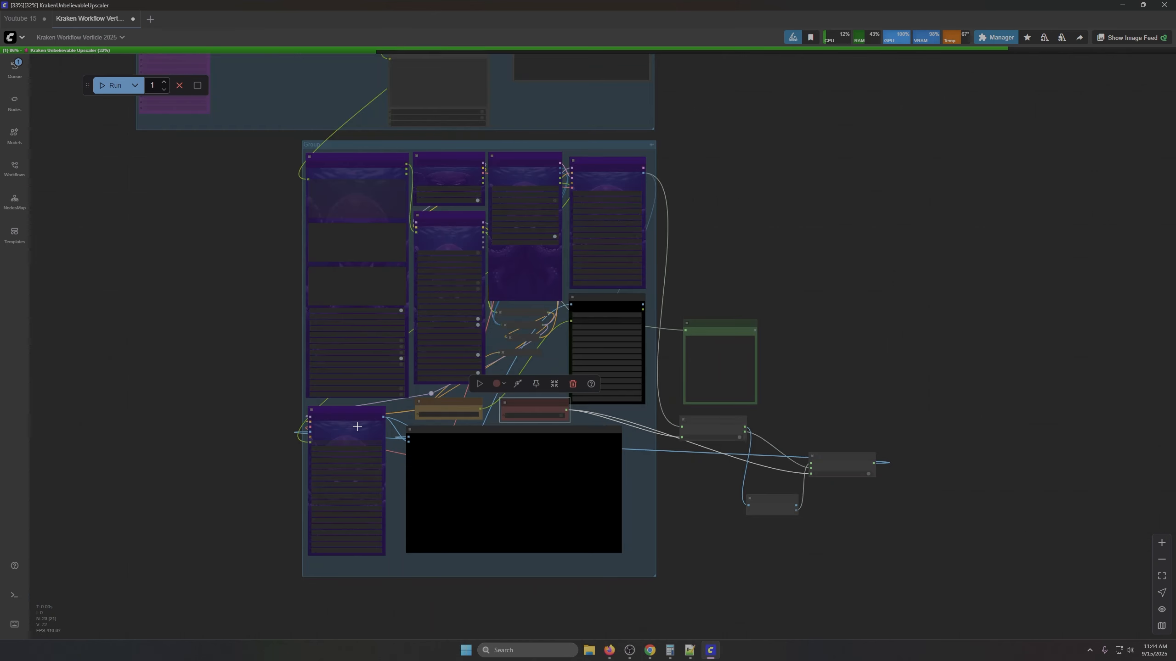
scroll(440, 424, "down", 6)
scroll(330, 273, "up", 3)
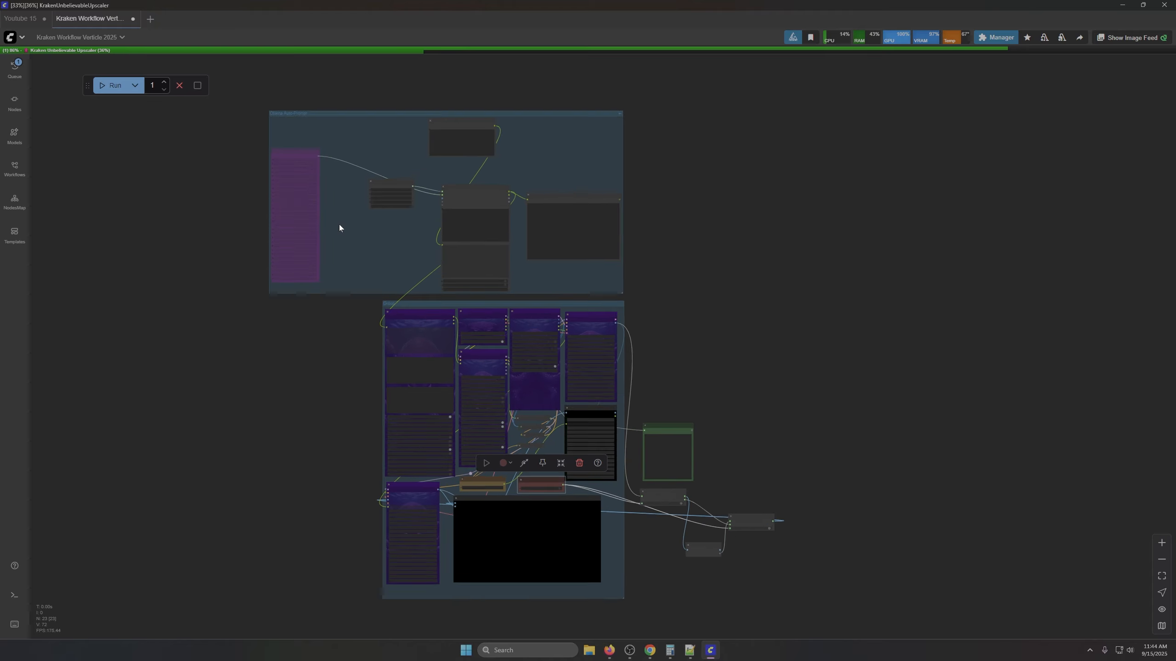
scroll(339, 227, "up", 7)
left_click(232, 87)
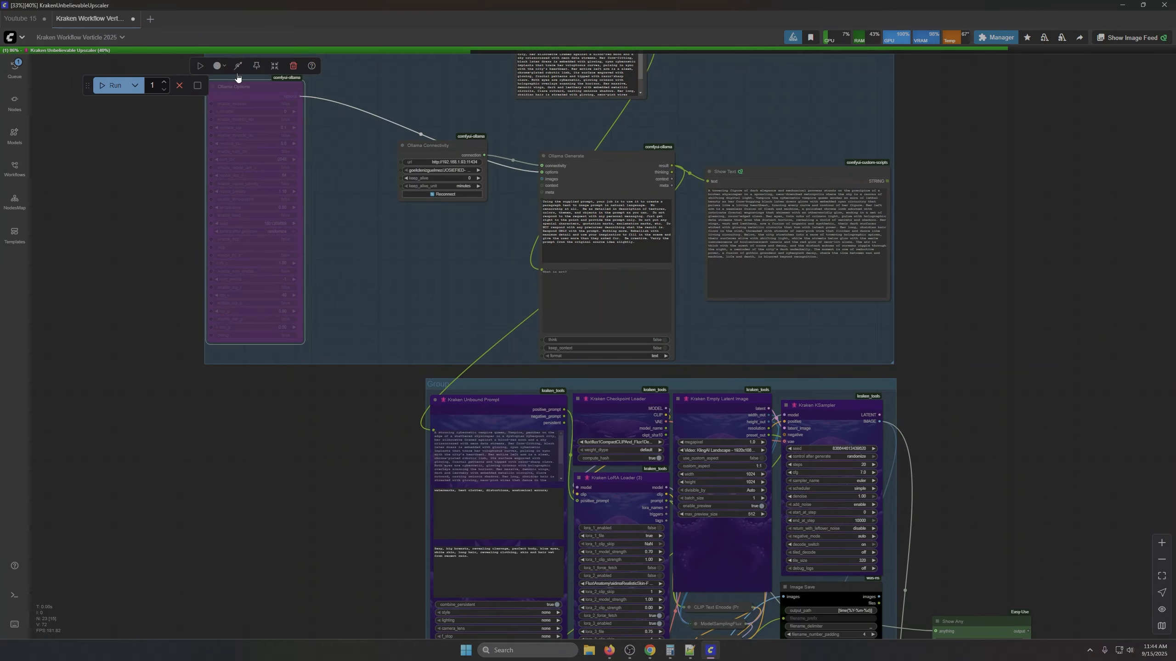
scroll(449, 307, "down", 4)
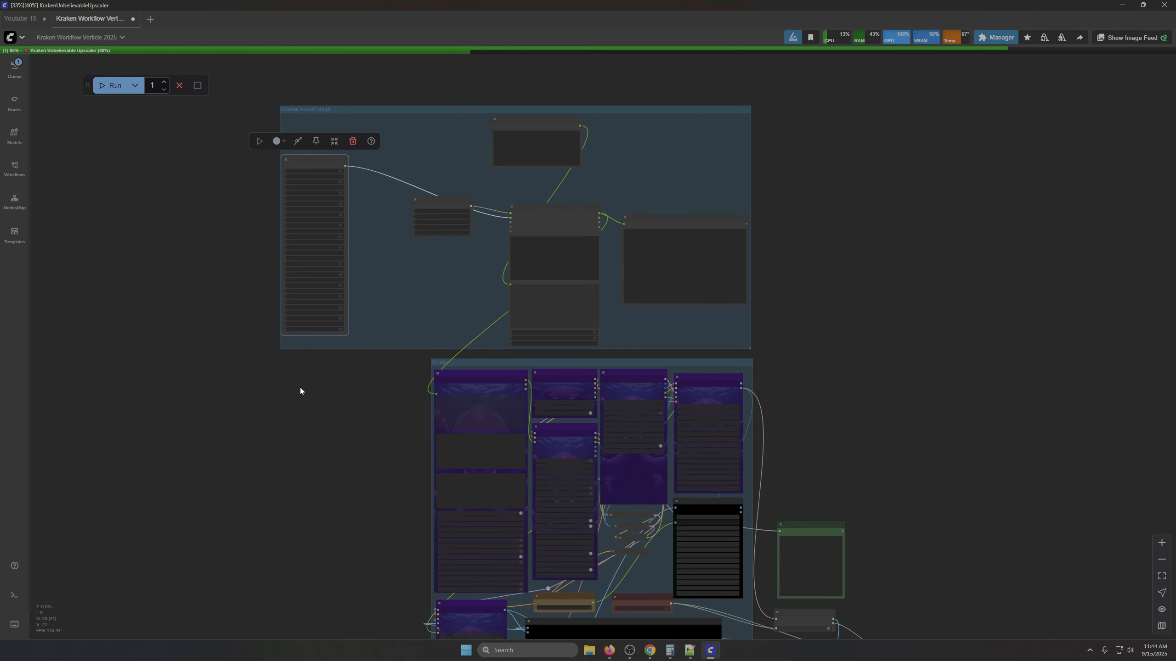
Step: Line up the Ollama Auto-Prompt group with the main group's left edge and pack its nodes into tight columns
left_click_drag(300, 389, 357, 470)
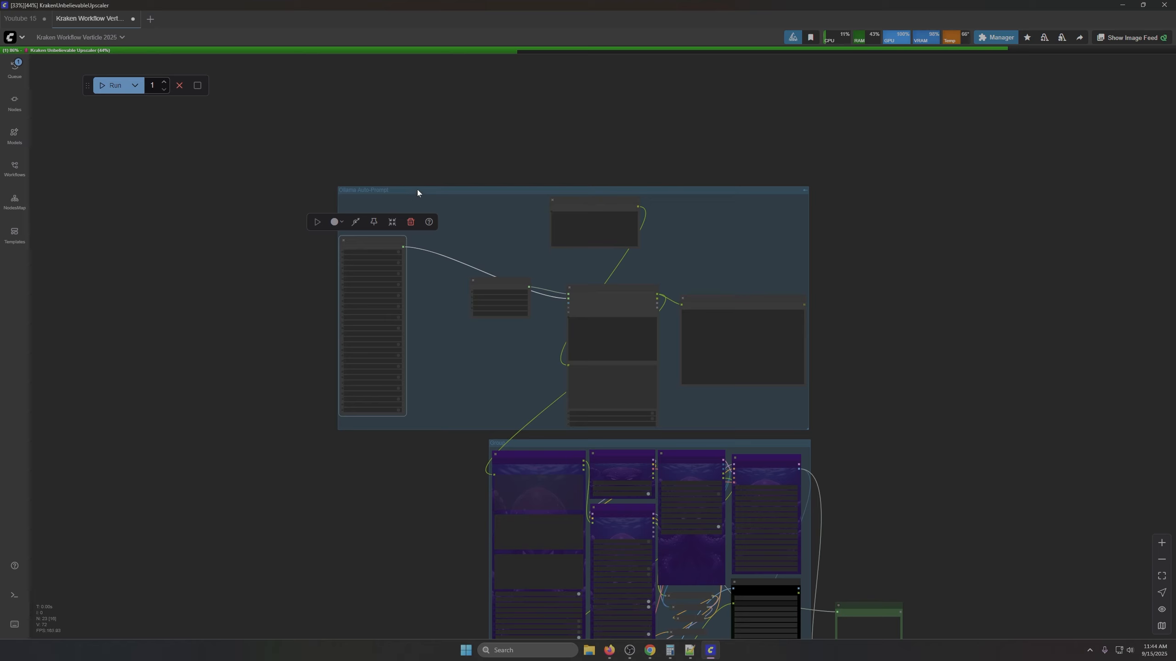
left_click_drag(479, 189, 631, 191)
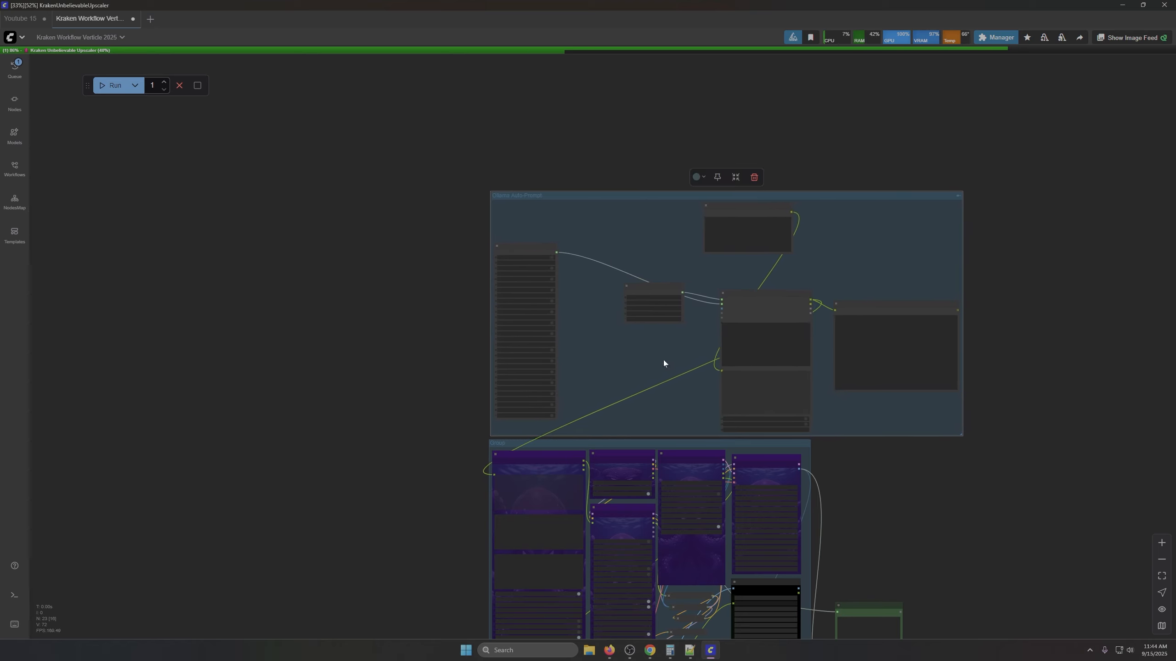
left_click_drag(653, 287, 521, 203)
left_click_drag(751, 209, 610, 209)
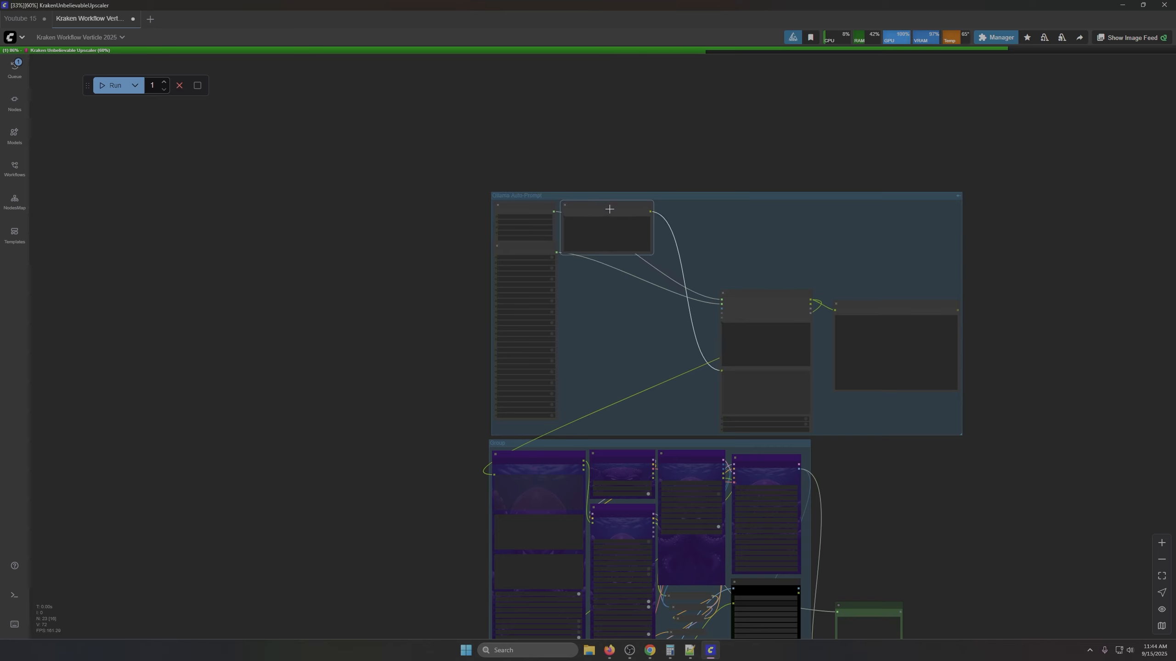
left_click_drag(744, 299, 584, 266)
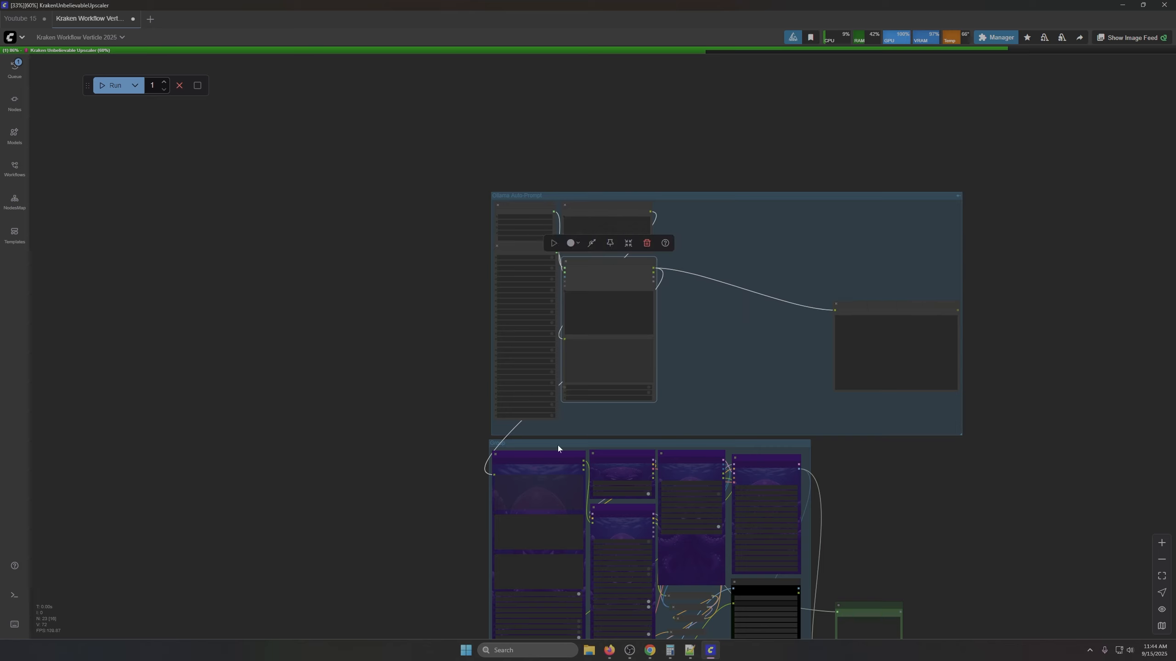
left_click_drag(877, 306, 700, 208)
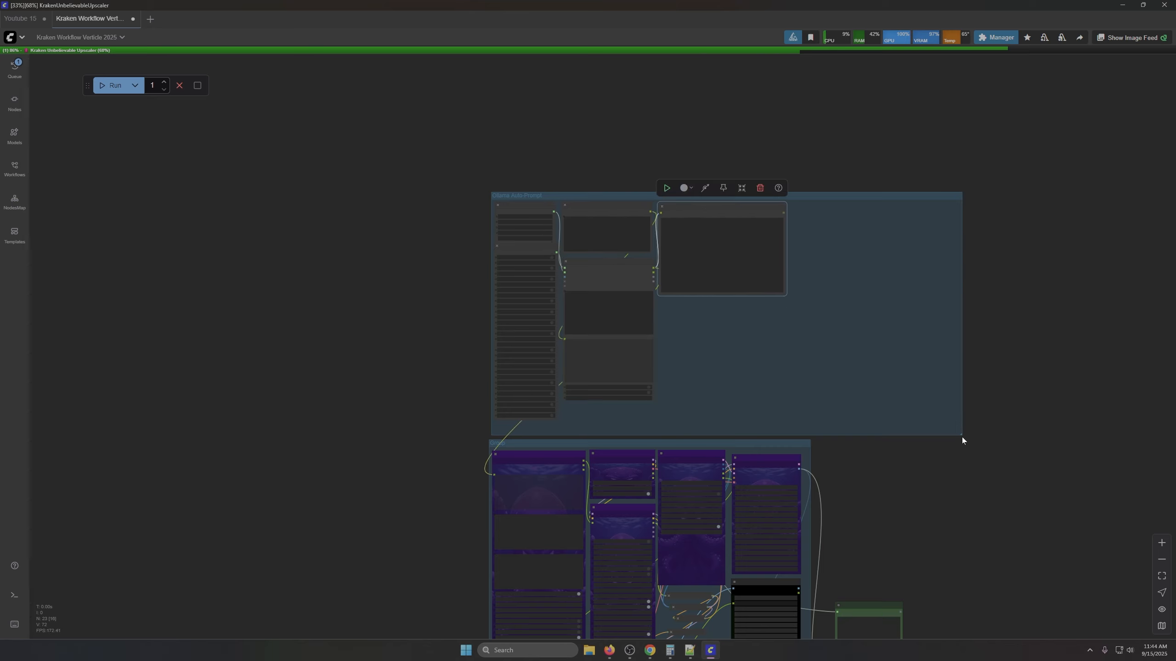
Step: Narrow the Ollama Auto-Prompt group frame to match the width of the main group below it
left_click_drag(962, 436, 808, 435)
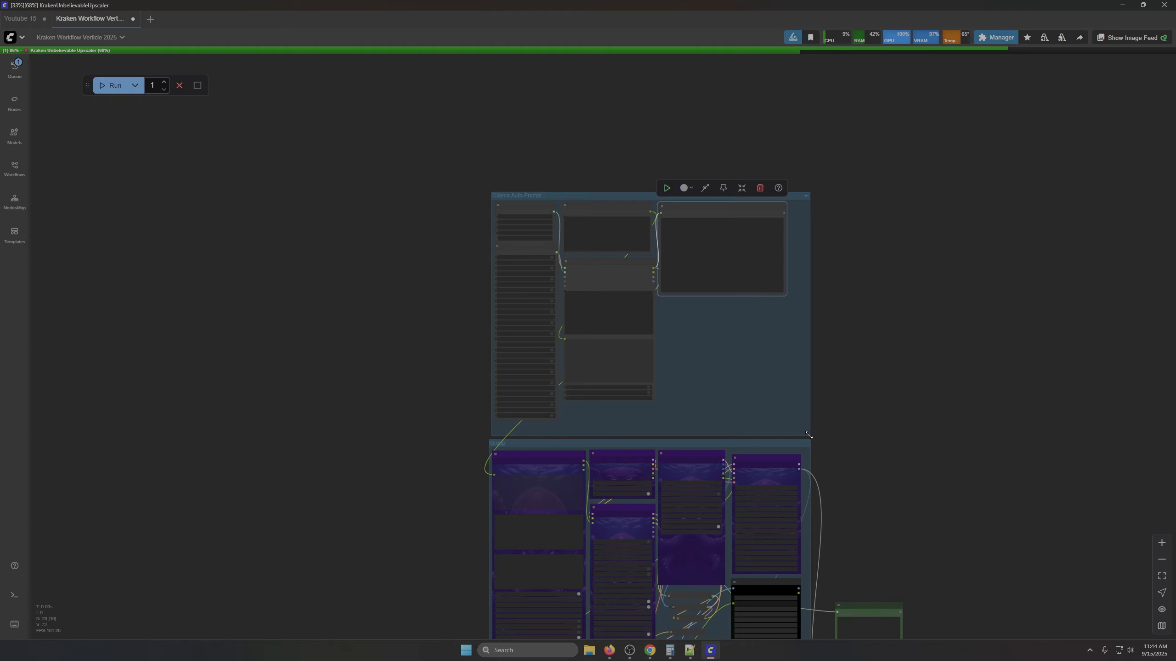
left_click(910, 467)
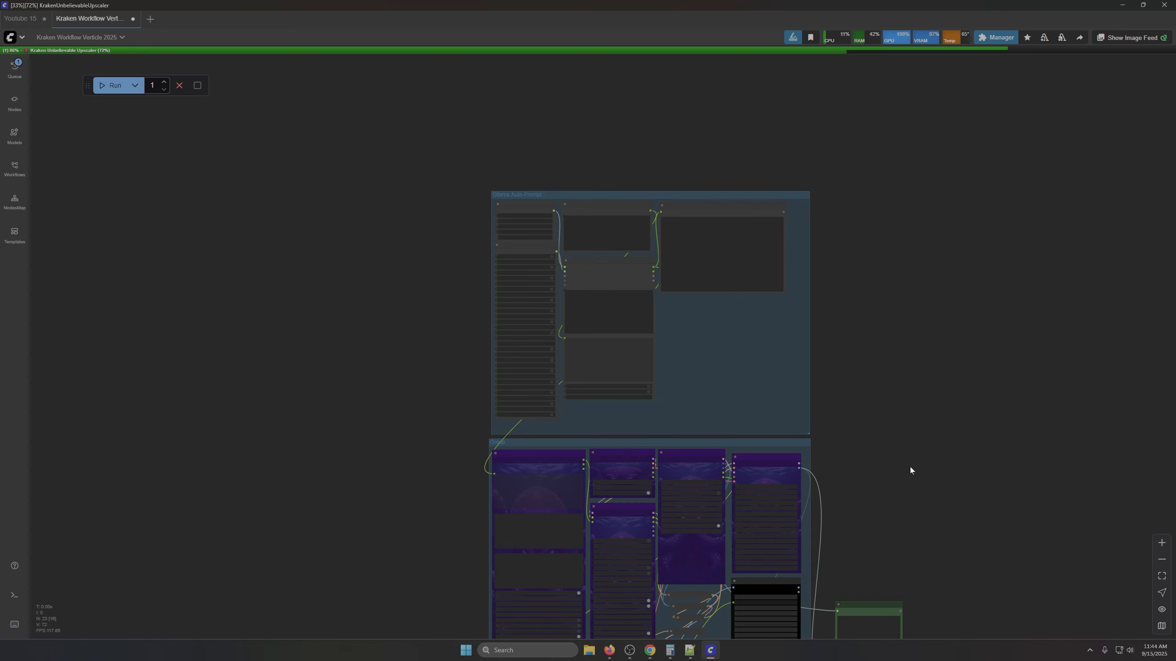
scroll(488, 234, "up", 6)
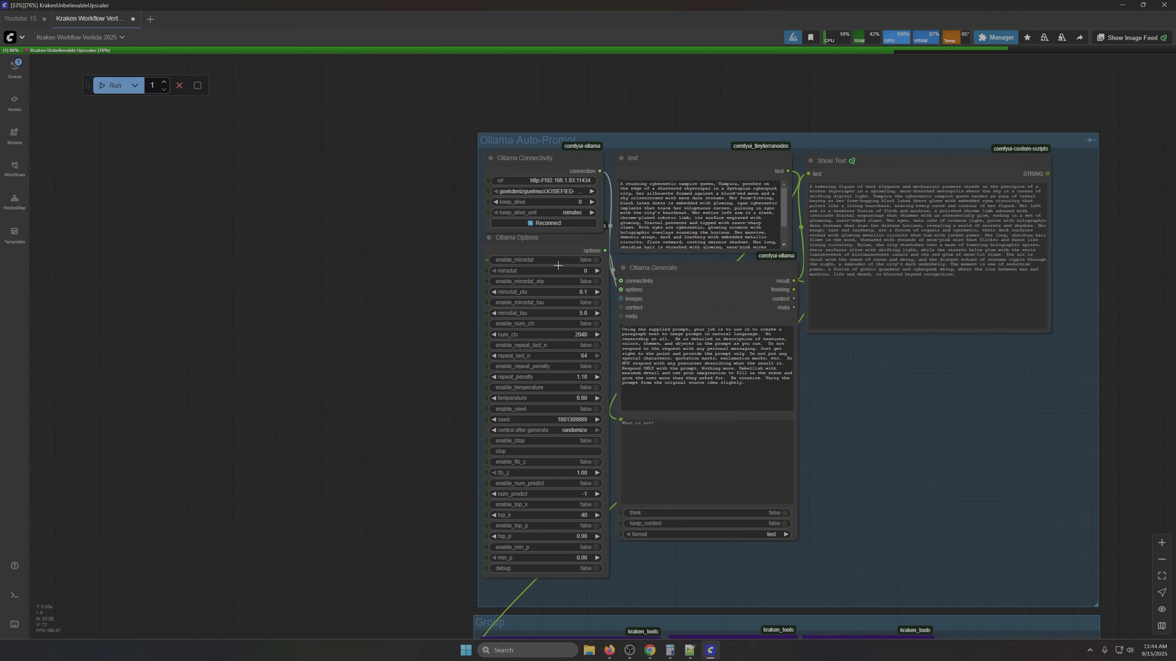
scroll(792, 79, "up", 15)
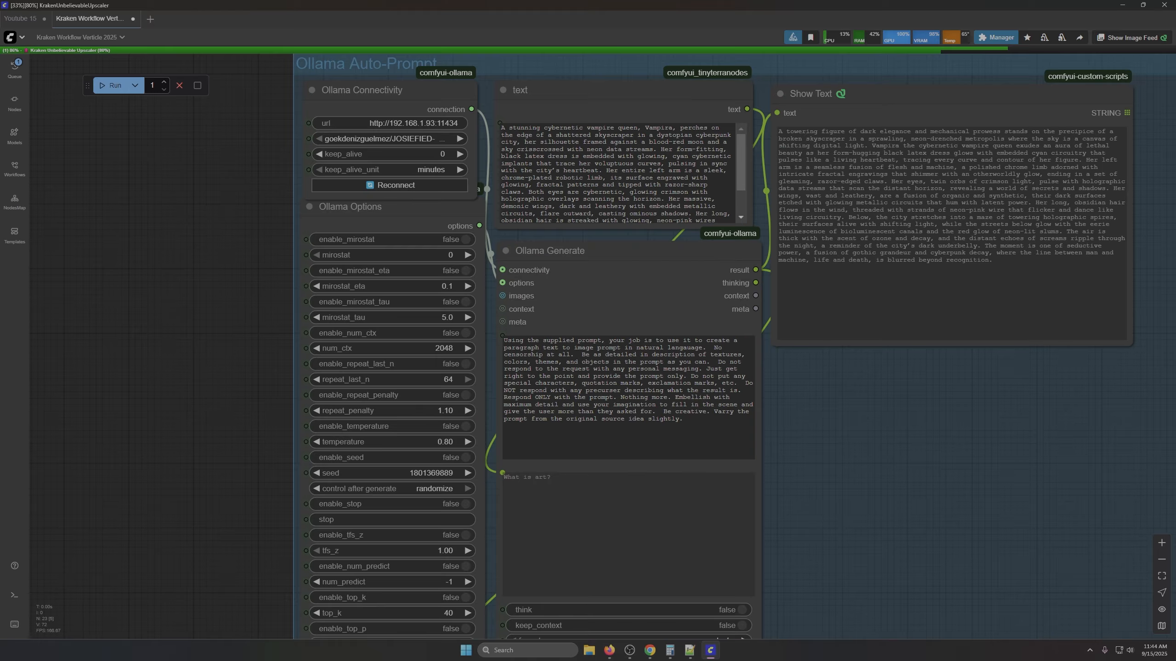
scroll(792, 82, "down", 15)
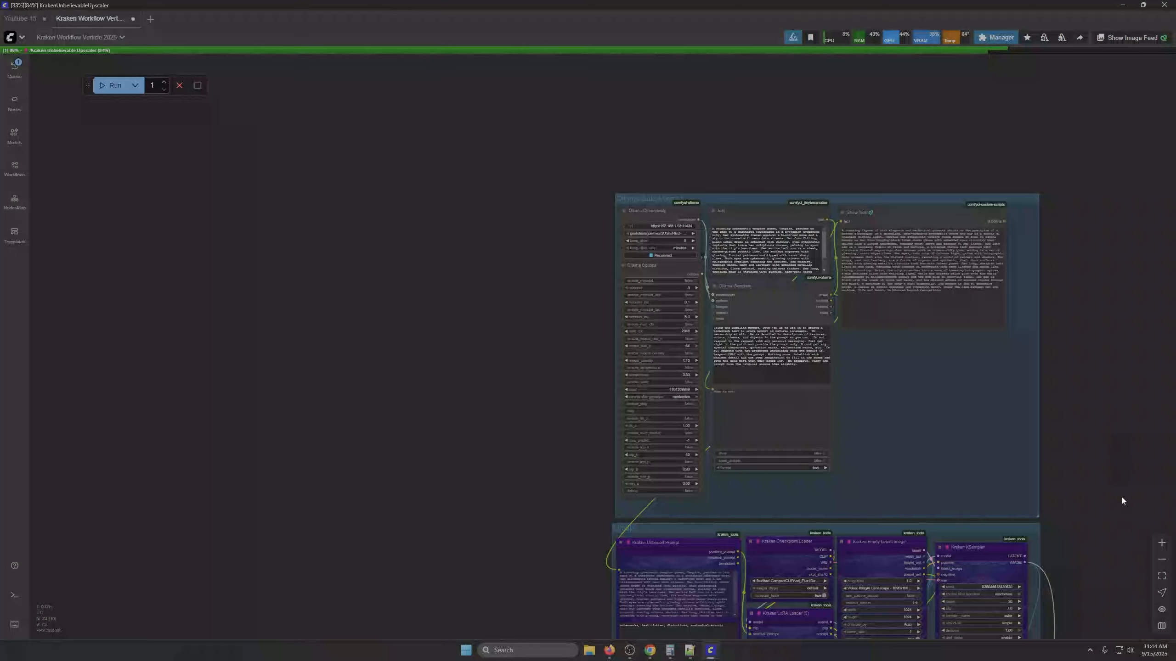
Step: Gather the Switch from any, Image Picker and Switch any nodes close together and convert all three into a subgraph
scroll(816, 313, "down", 5)
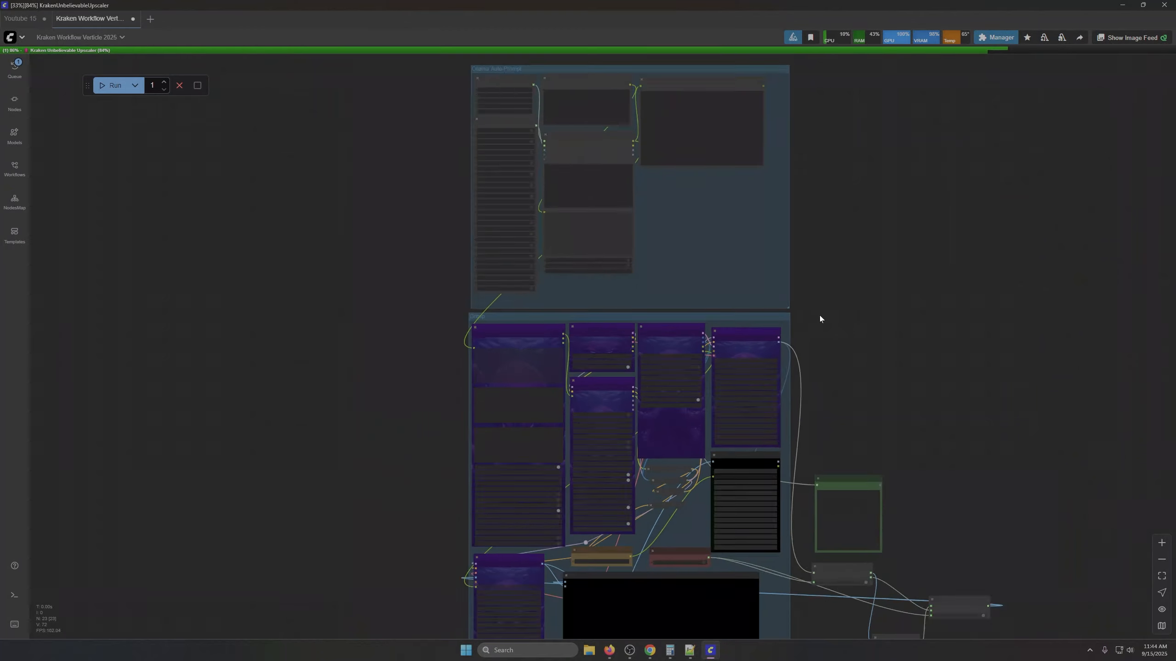
scroll(828, 321, "up", 10)
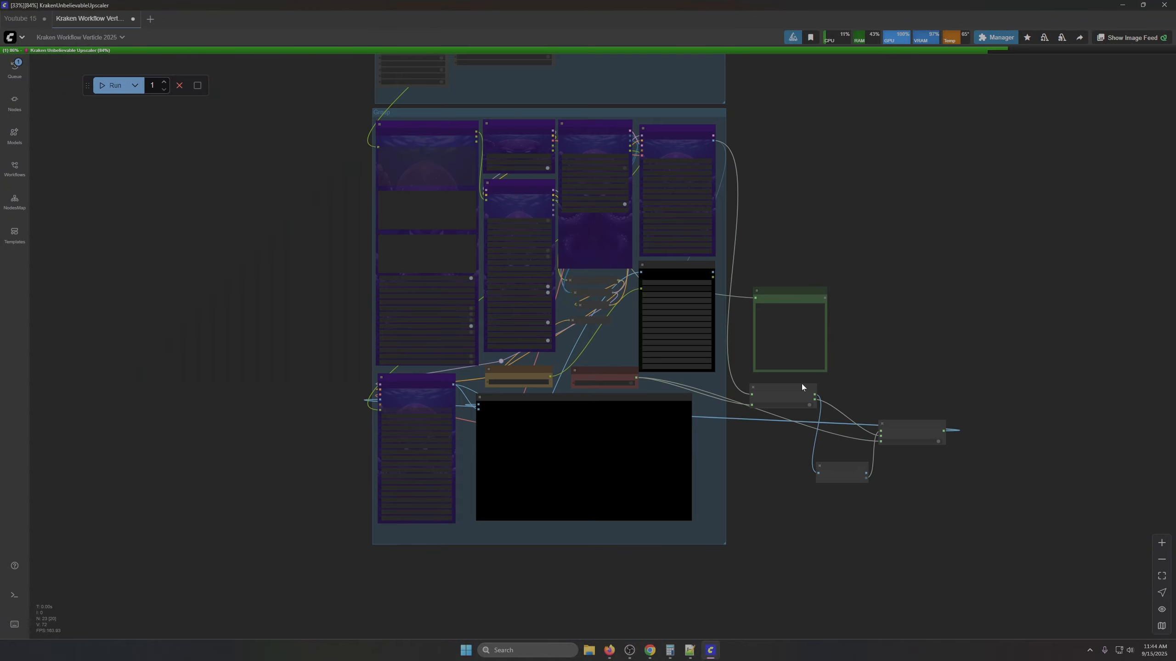
scroll(797, 391, "up", 3)
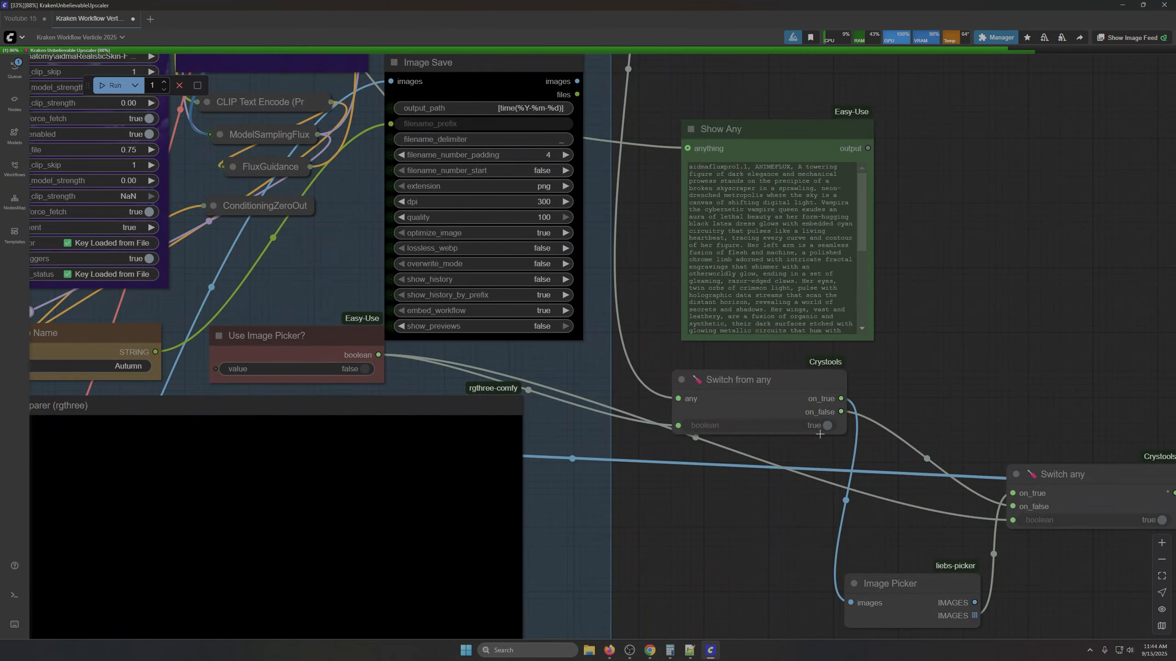
left_click_drag(720, 380, 860, 482)
left_click_drag(764, 550, 664, 356)
left_click_drag(651, 240, 1076, 462)
right_click(958, 292)
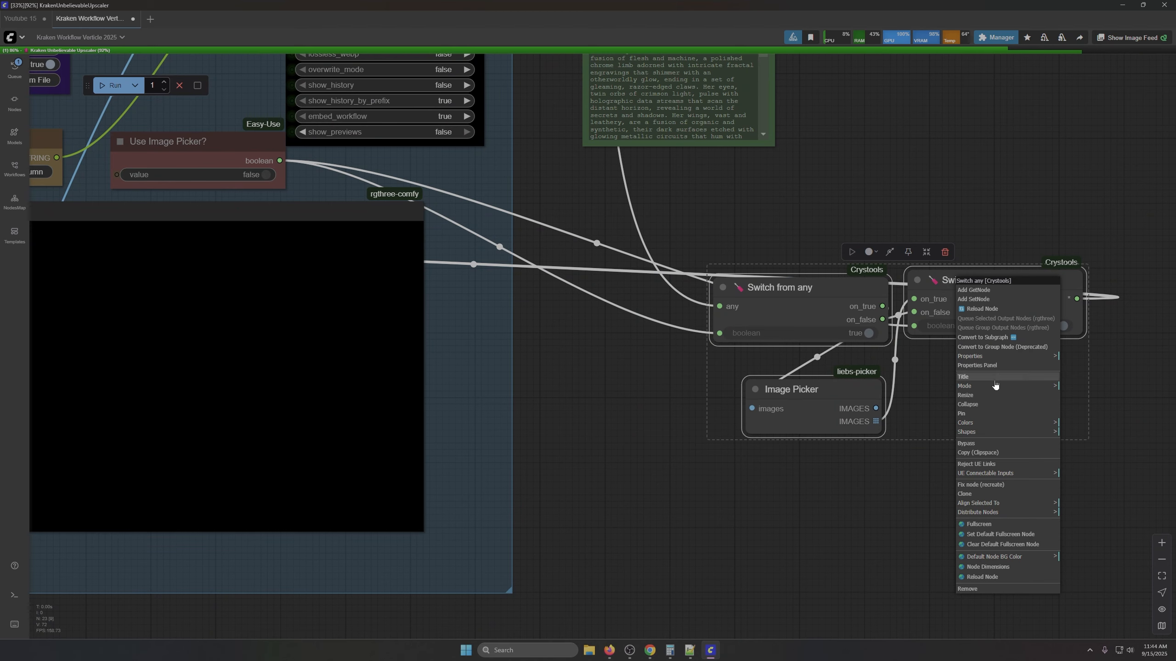
left_click(983, 337)
Step: Collapse the New Subgraph node, place it below FluxGuidance in the main group, and cover the collapsed nodes with Show Any
left_click_drag(947, 468, 1081, 564)
left_click(974, 430)
left_click_drag(995, 432, 276, 136)
left_click_drag(694, 389, 983, 595)
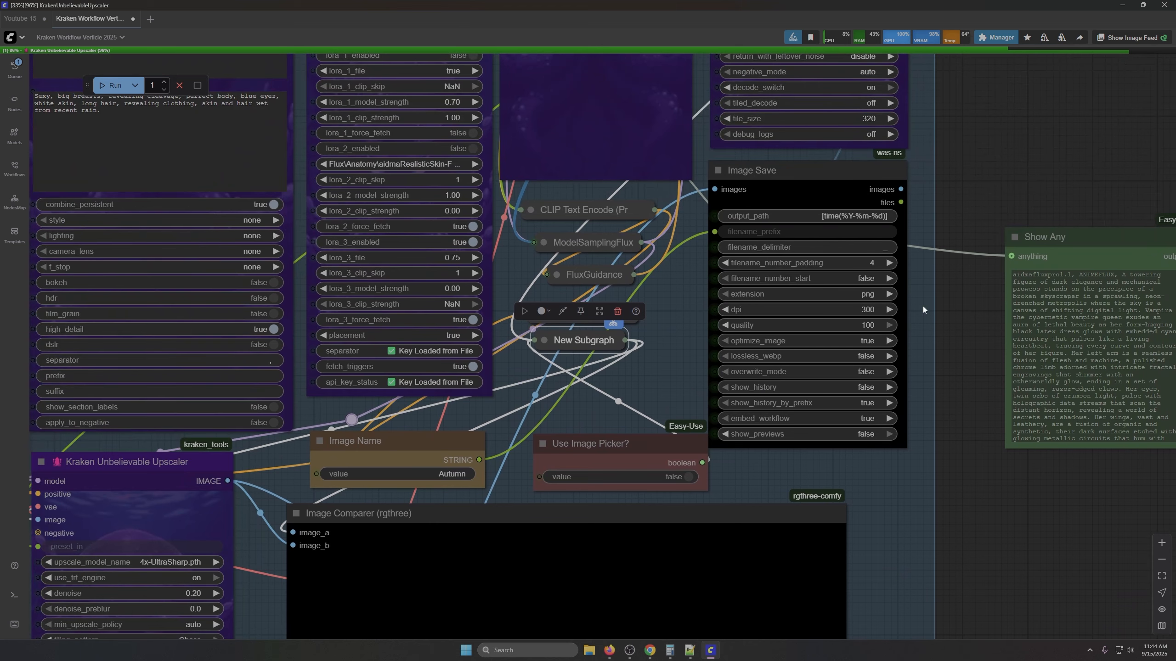
left_click_drag(1048, 242, 552, 205)
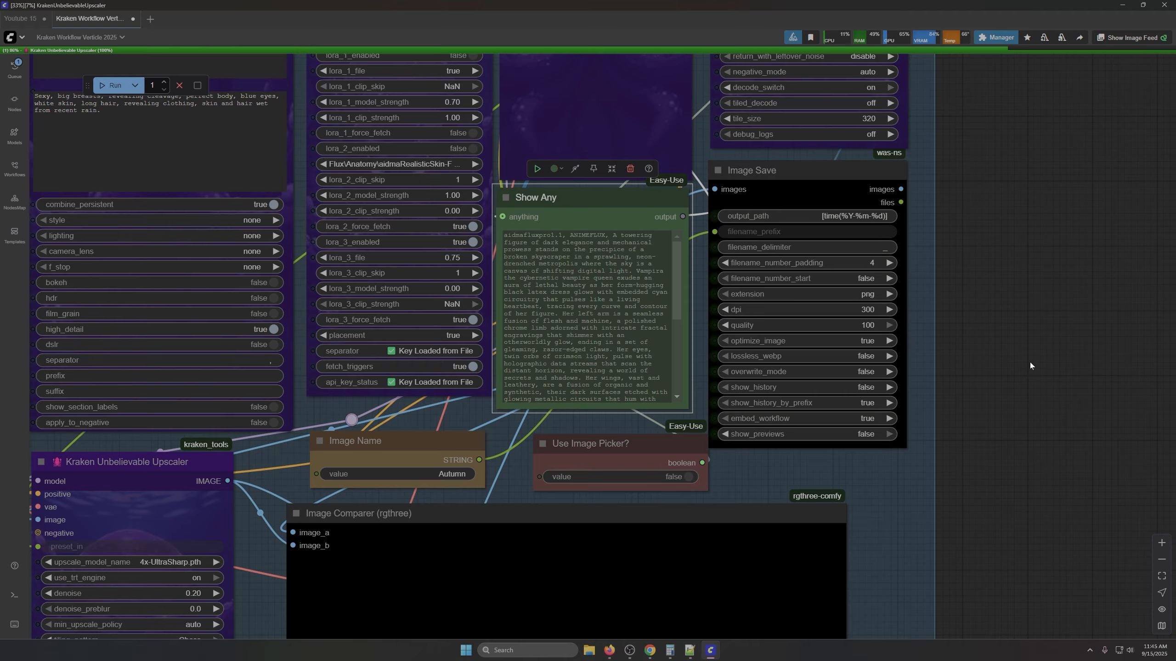
scroll(1026, 369, "down", 5)
scroll(1038, 393, "down", 3)
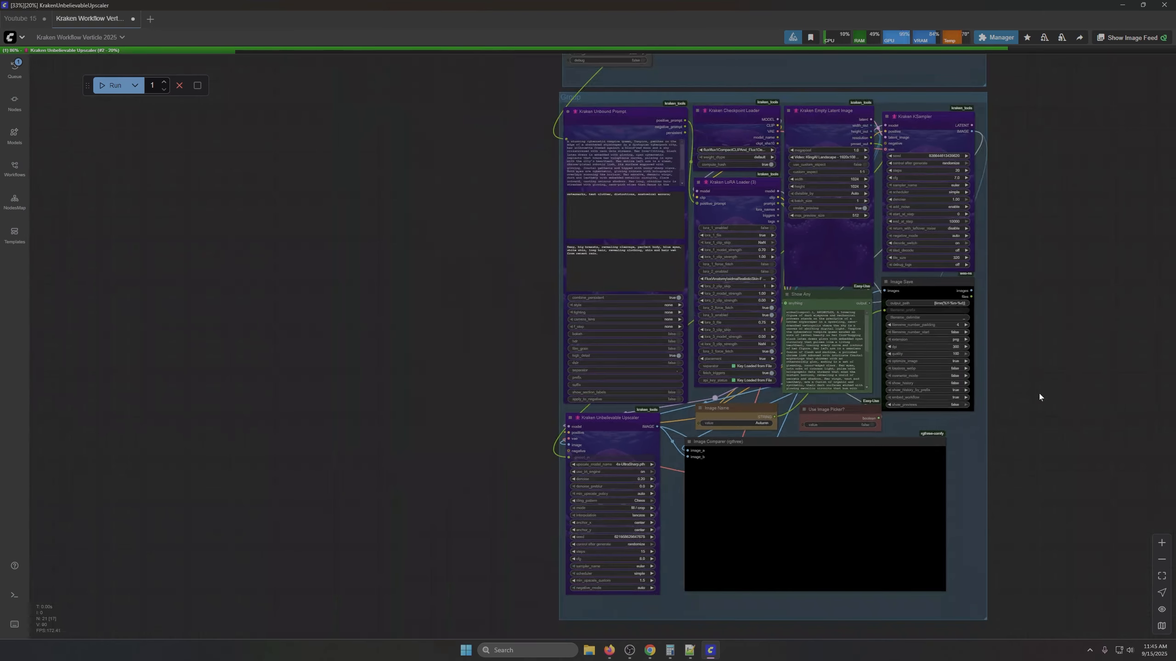
Step: Return to the Youtube 15 workflow and cancel the current run
left_click(19, 21)
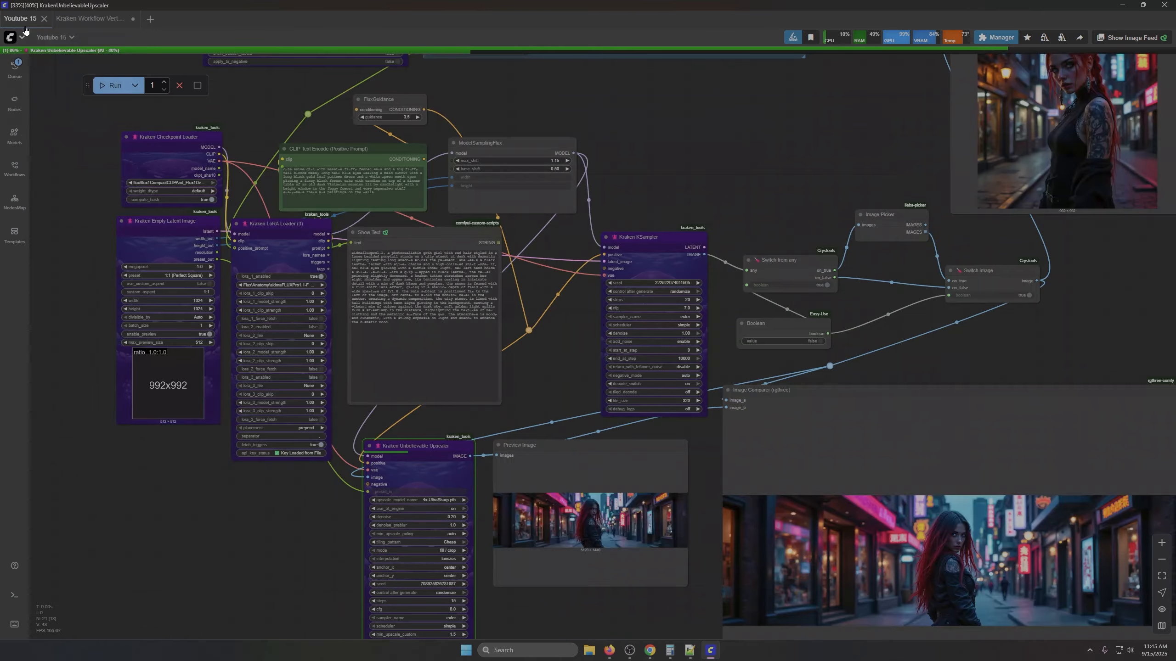
scroll(747, 254, "down", 2)
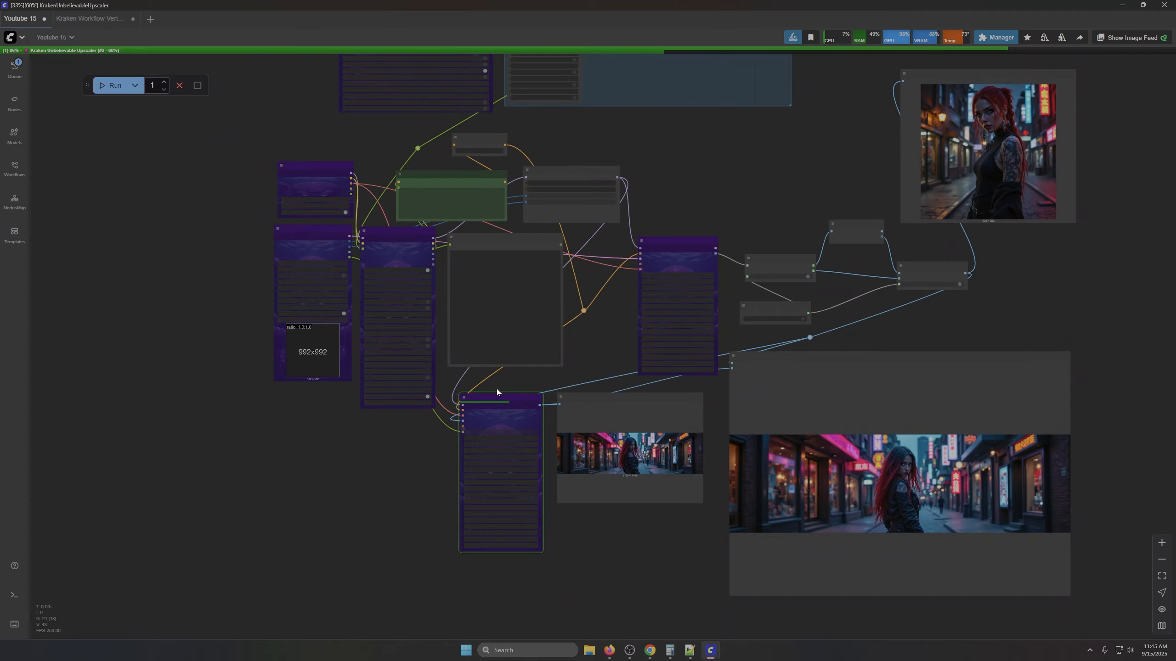
left_click_drag(808, 169, 646, 168)
scroll(616, 276, "up", 6)
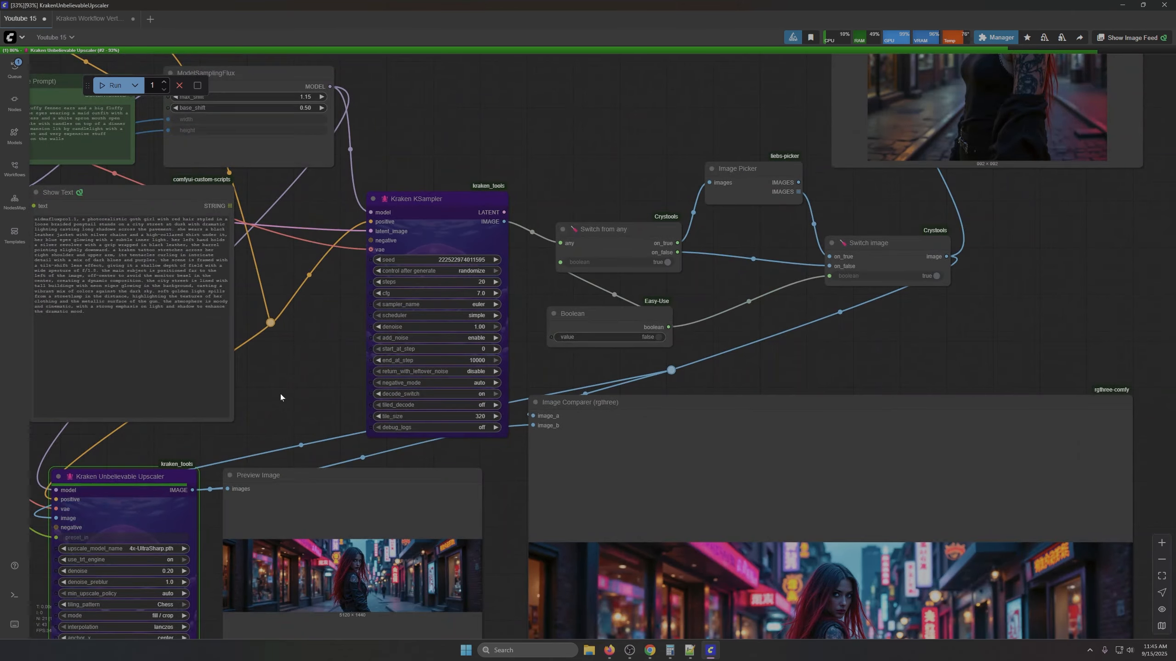
left_click_drag(280, 393, 281, 541)
left_click_drag(732, 229, 662, 373)
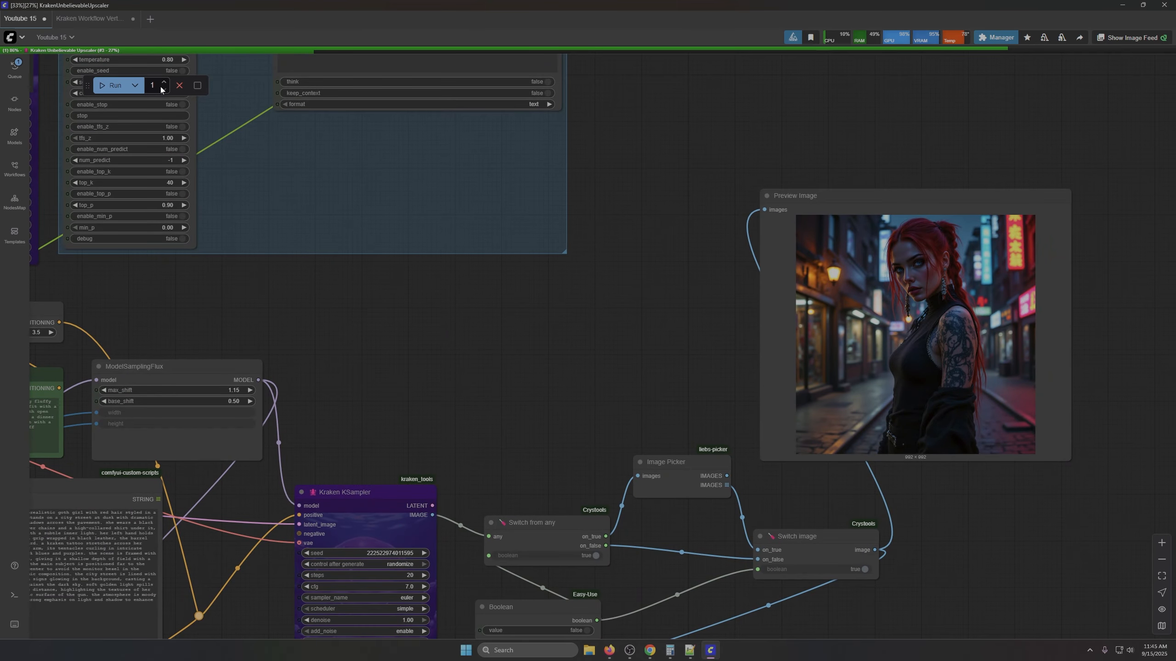
left_click(179, 85)
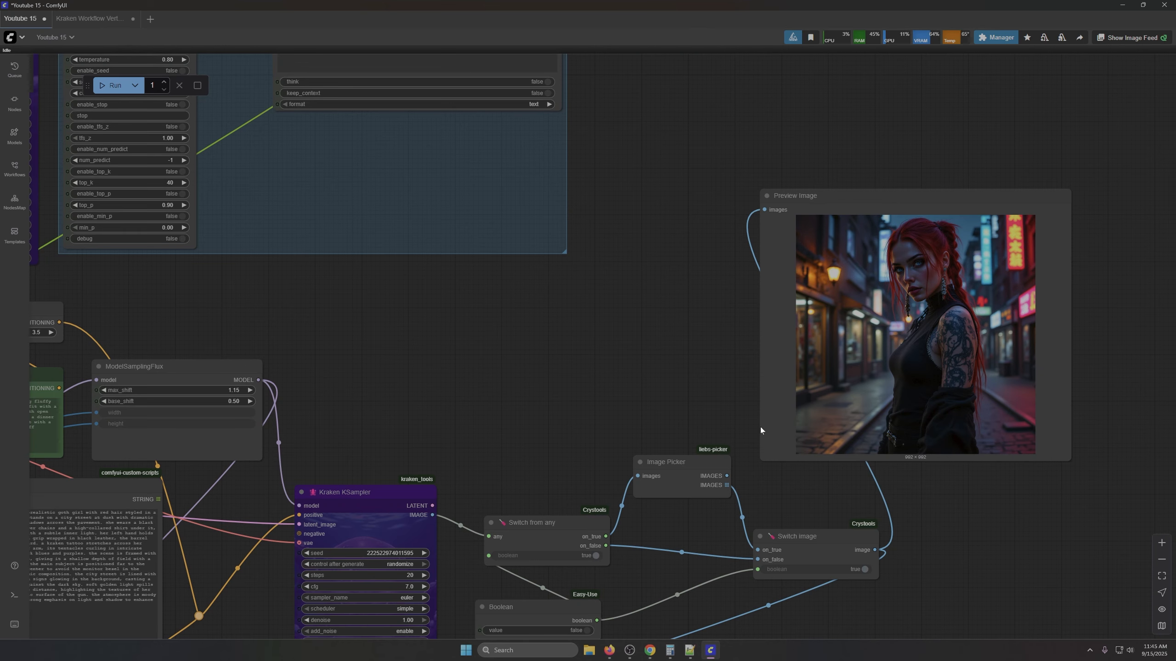
Step: Set the Boolean node's value to true and rename the node "Use Image Picker?"
scroll(809, 371, "down", 5)
left_click_drag(871, 551, 955, 370)
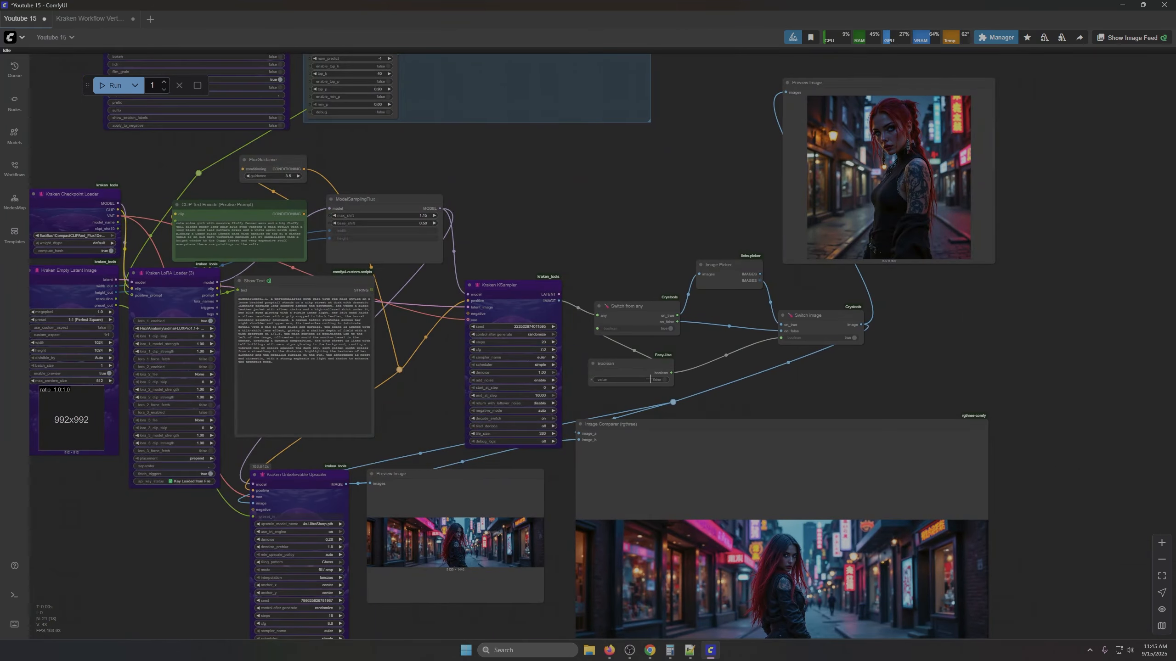
left_click(649, 379)
scroll(705, 444, "up", 5)
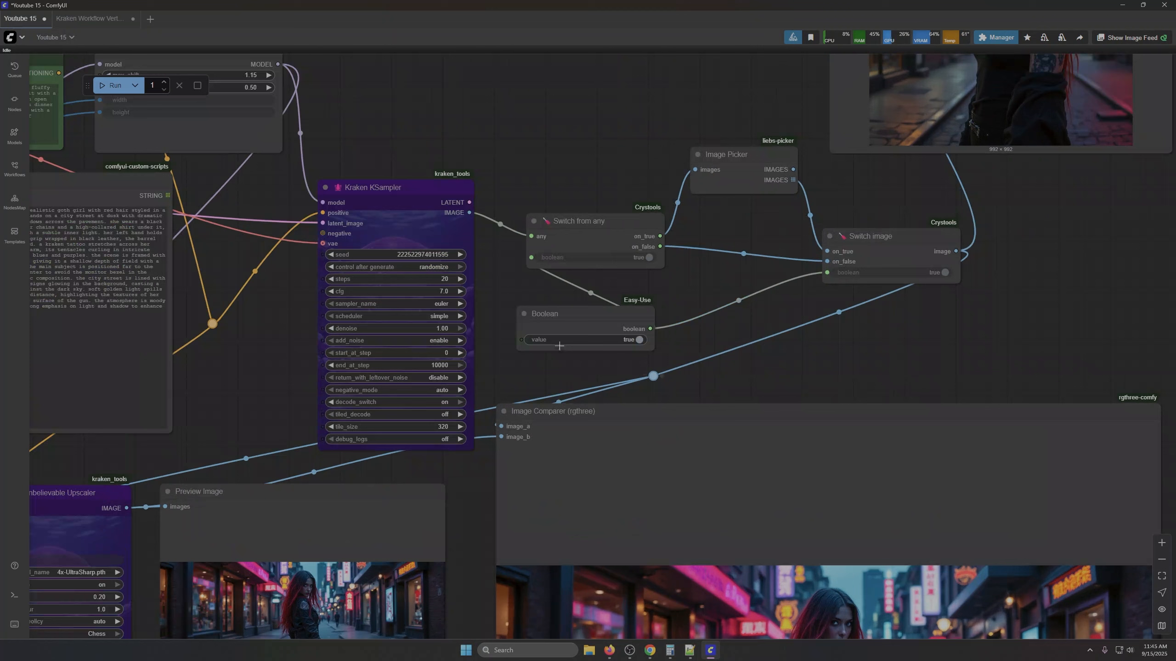
double_click(546, 314)
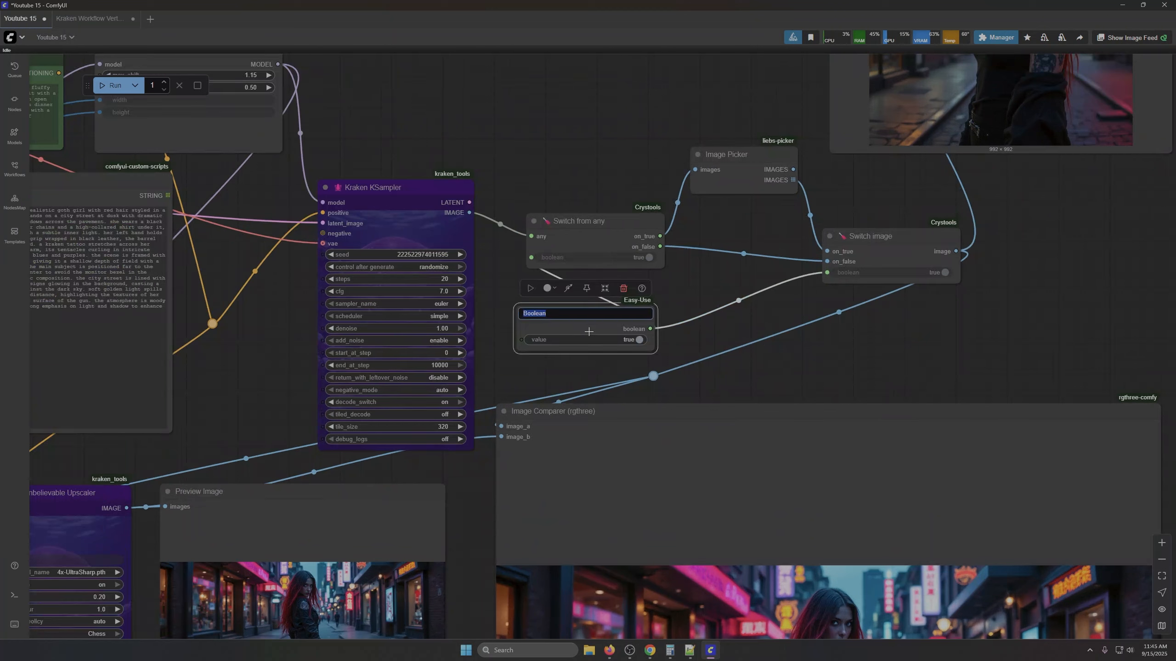
type("Use Image Picker?")
left_click(734, 349)
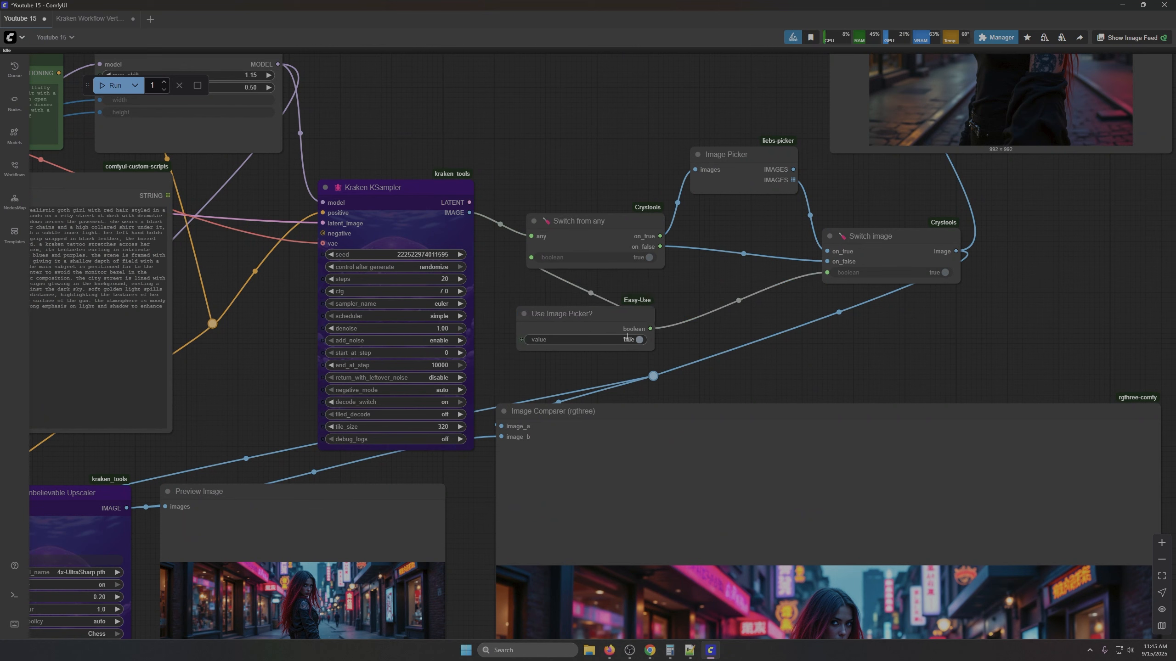
Step: Move the Use Image Picker? node left of the Kraken KSampler and cluster Switch from any and Image Picker beside Switch image
left_click_drag(574, 222, 772, 311)
left_click_drag(569, 313, 223, 410)
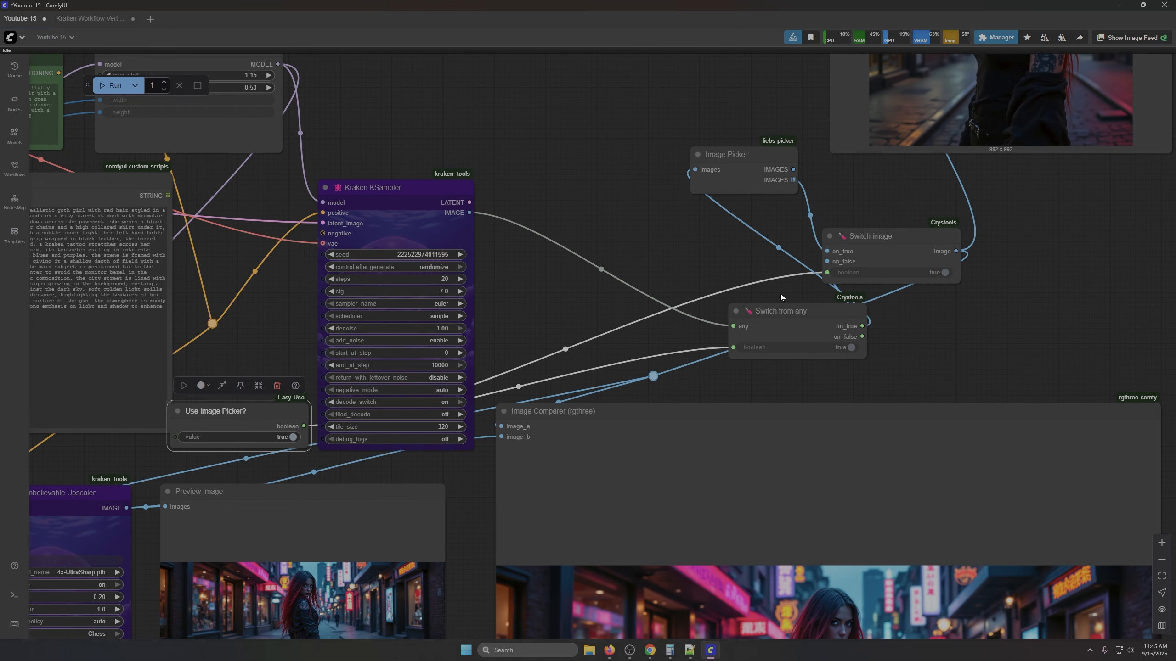
left_click_drag(749, 168, 756, 257)
left_click_drag(616, 149, 407, 150)
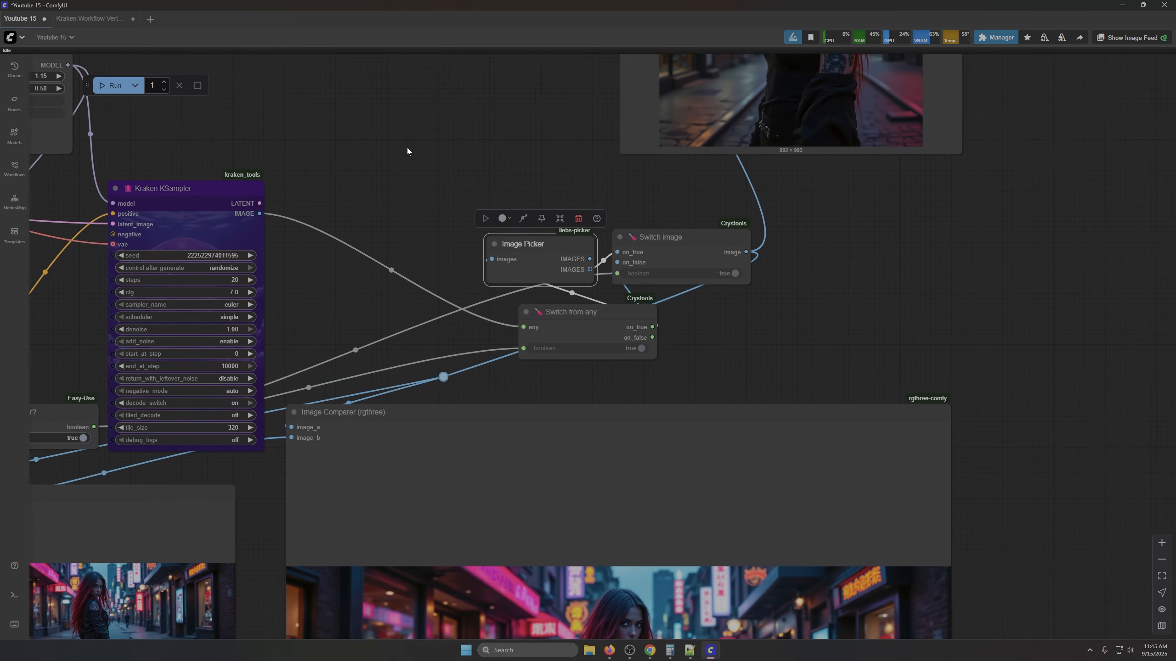
mouse_move(666, 232)
left_mouse_down()
mouse_move(645, 240)
mouse_move(664, 236)
left_mouse_up()
Step: Convert the Image Picker, Switch image and Switch from any nodes into one subgraph and collapse it
left_click_drag(396, 200, 797, 378)
right_click(571, 259)
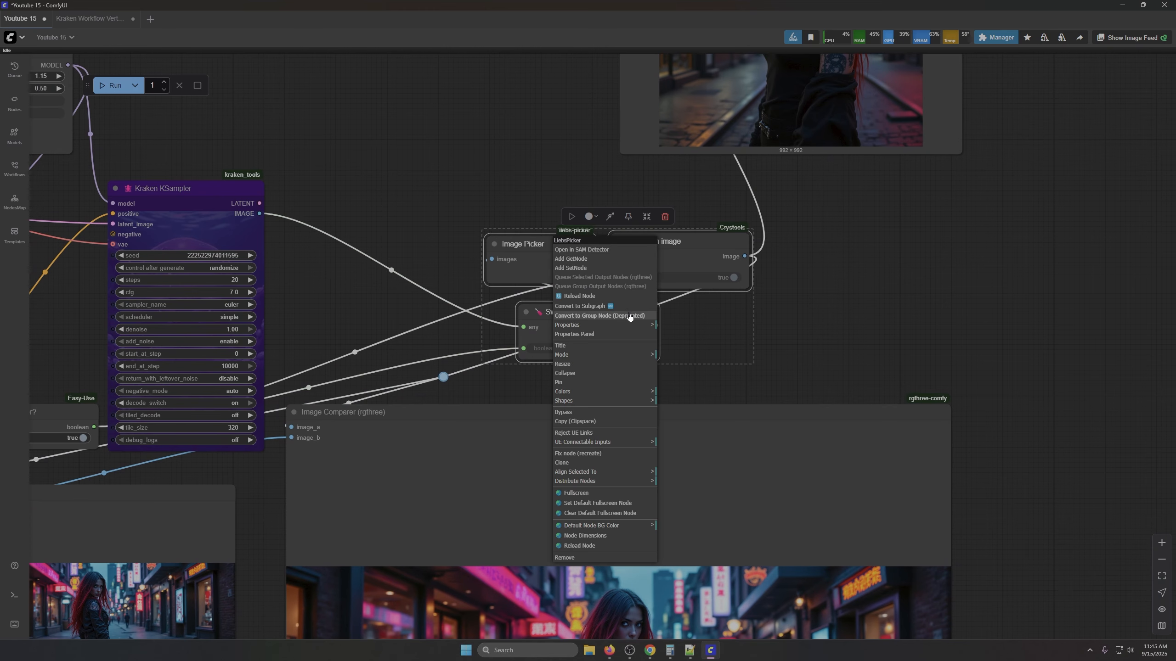
left_click(578, 326)
left_click(571, 281)
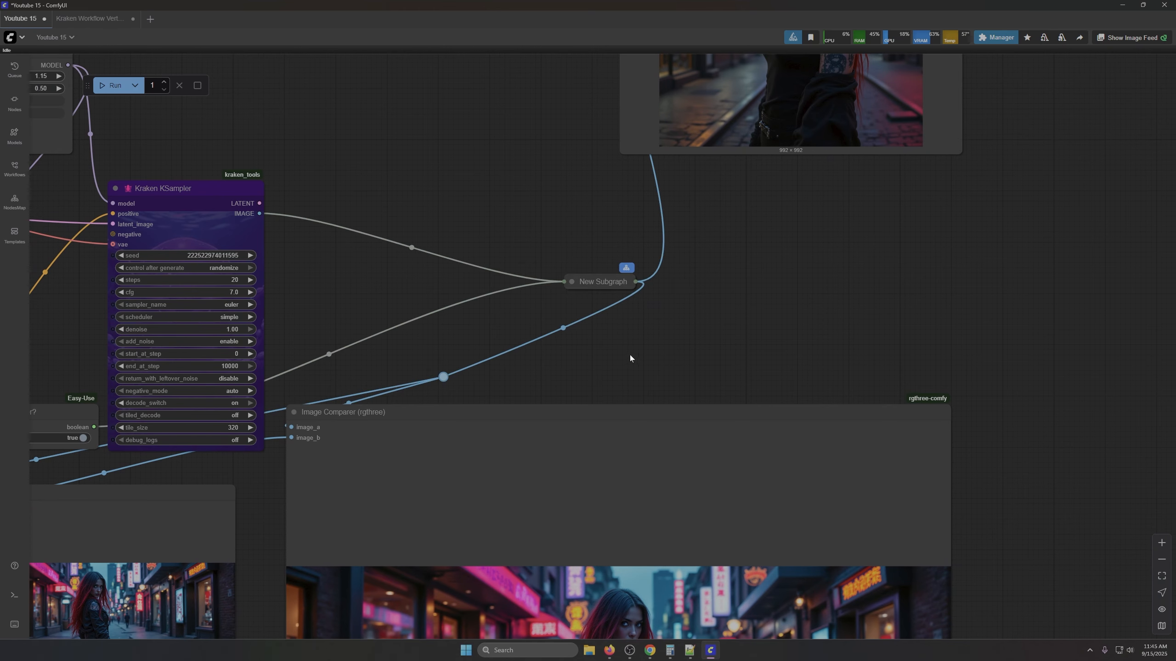
Step: Move the collapsed New Subgraph node to the Kraken KSampler's upper right corner and cover it with the KSampler
left_click_drag(398, 389, 538, 329)
left_click_drag(739, 221, 368, 146)
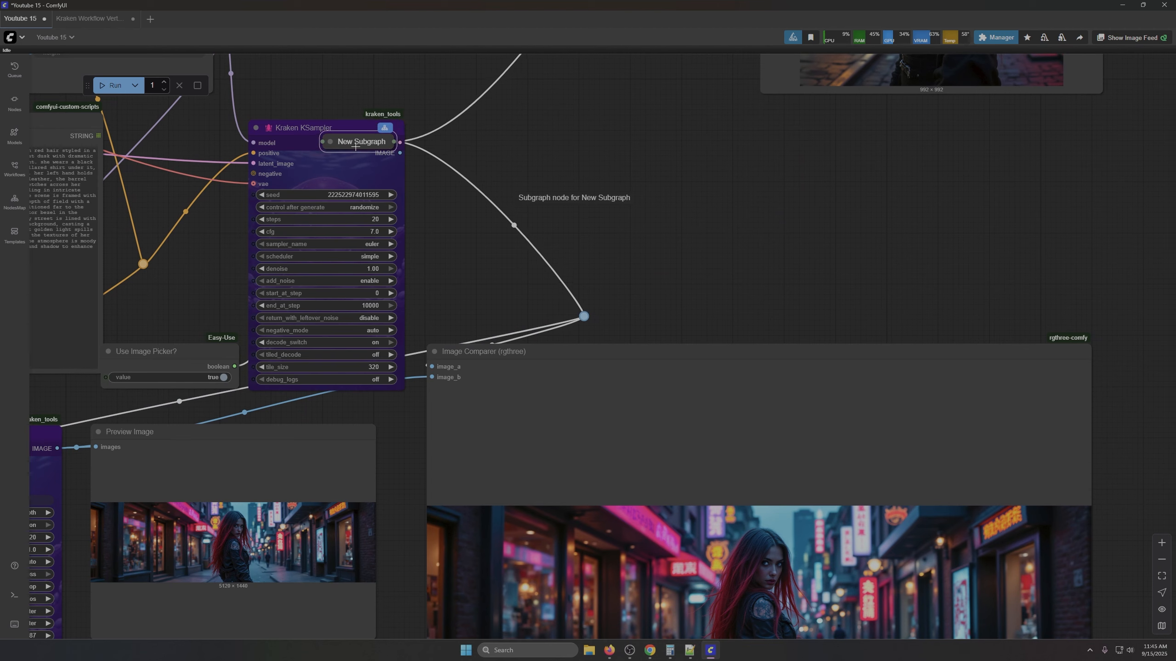
left_click(296, 130)
mouse_move(296, 130)
left_mouse_down()
mouse_move(313, 134)
mouse_move(290, 108)
mouse_move(302, 112)
left_mouse_up()
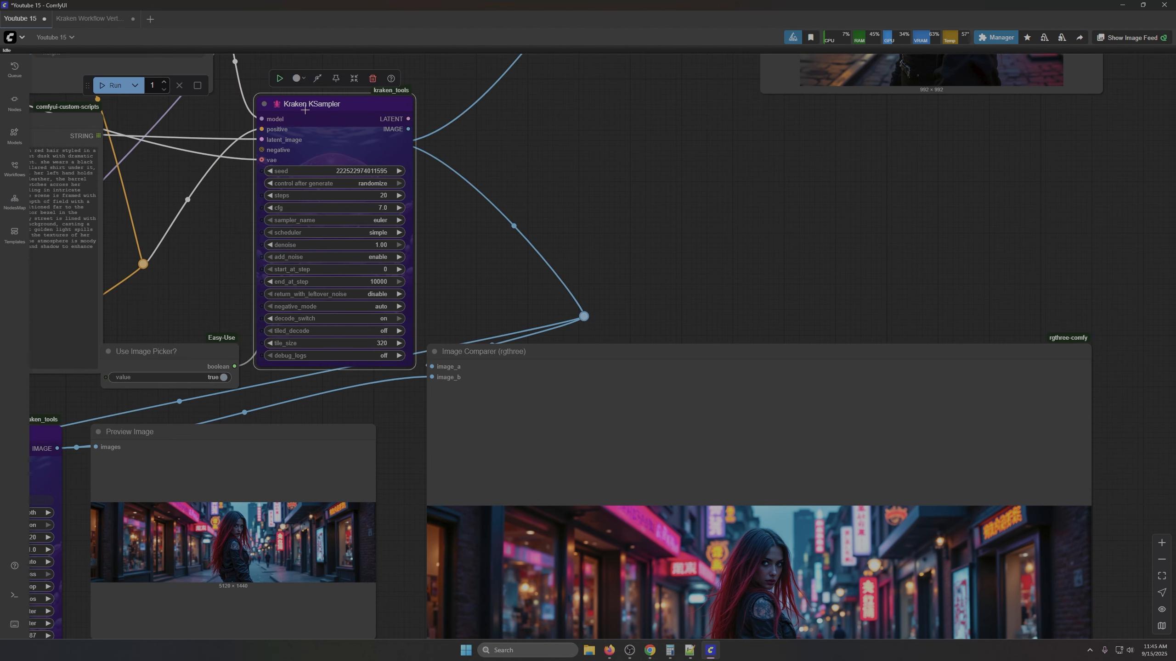
Step: Move the large Preview Image node to the right of the Kraken KSampler, directly above the Image Comparer
scroll(646, 243, "down", 10)
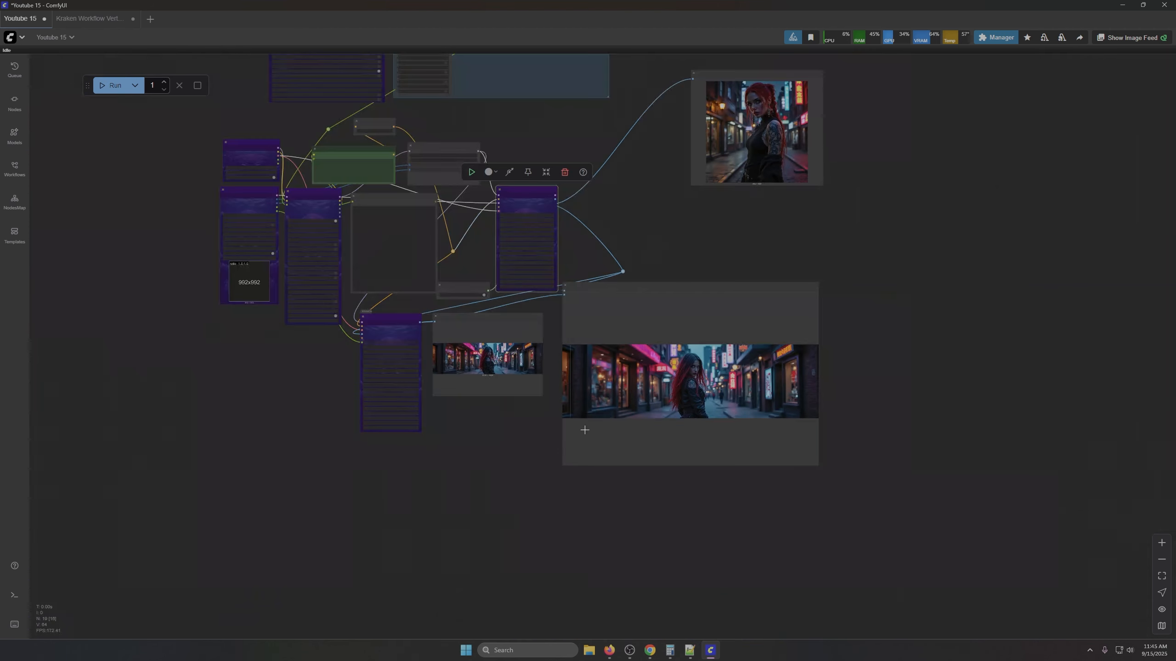
left_click_drag(742, 262, 740, 409)
left_click_drag(739, 225, 614, 309)
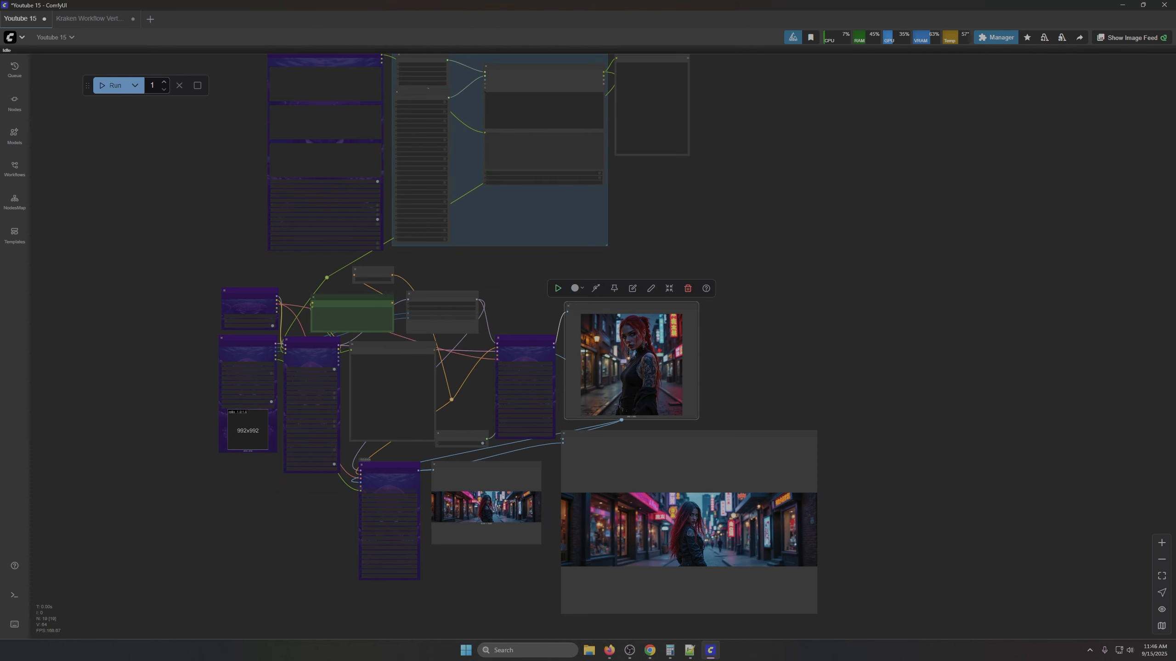
Step: Hide the link lines between all nodes in the workflow
left_click(1162, 609)
scroll(898, 506, "down", 2)
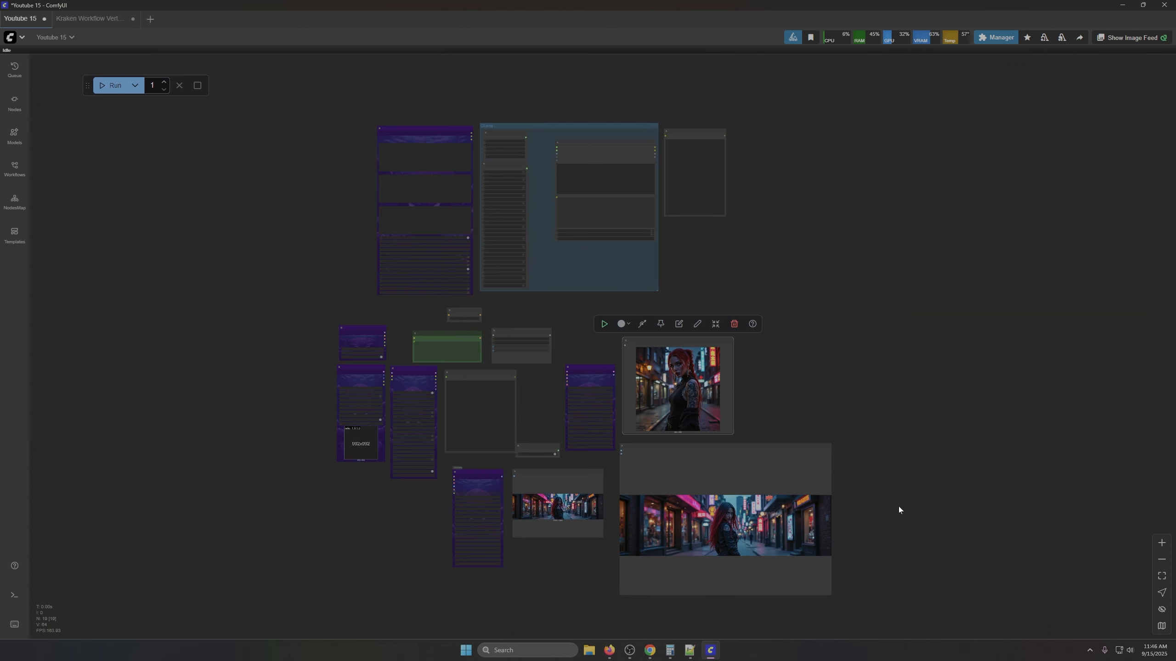
scroll(697, 489, "up", 6)
scroll(718, 527, "down", 3)
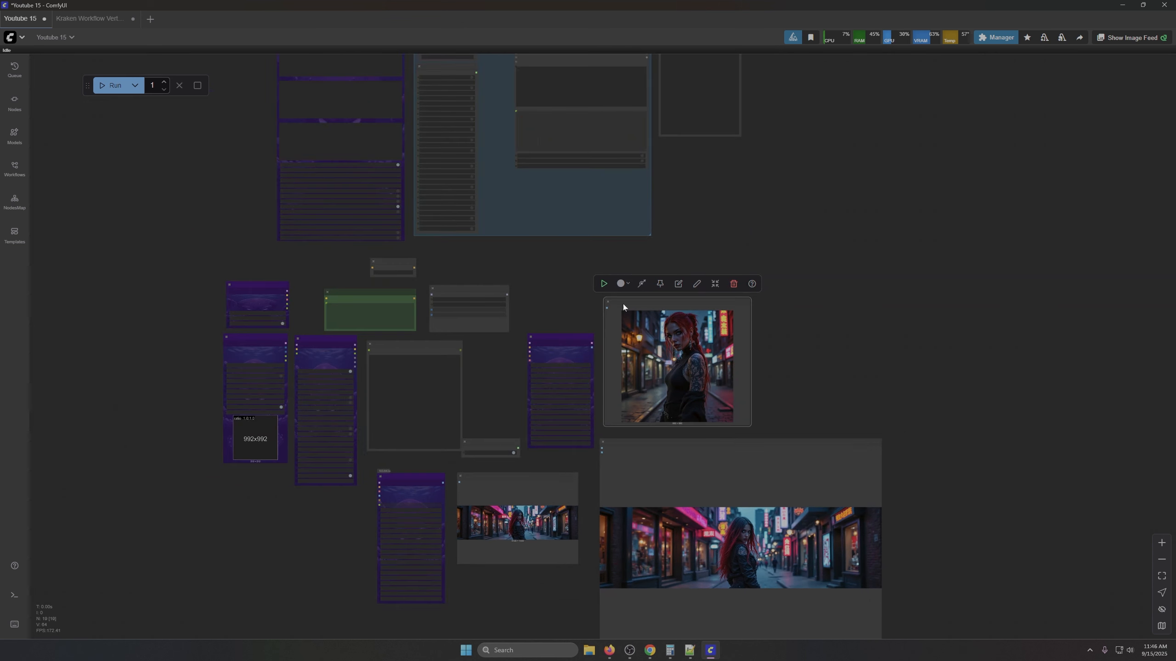
Step: Nudge the lower Preview Image node down and shift the Image Comparer to the right to space out the layout
left_click_drag(472, 443, 509, 495)
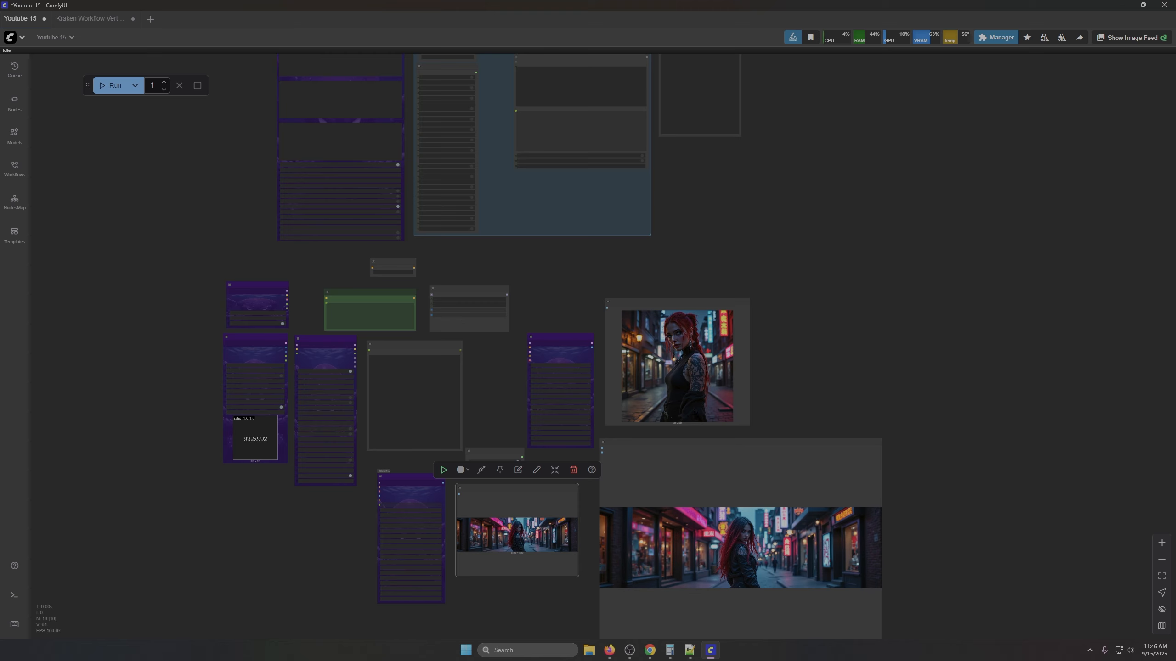
left_click_drag(680, 442, 708, 434)
scroll(409, 376, "up", 1)
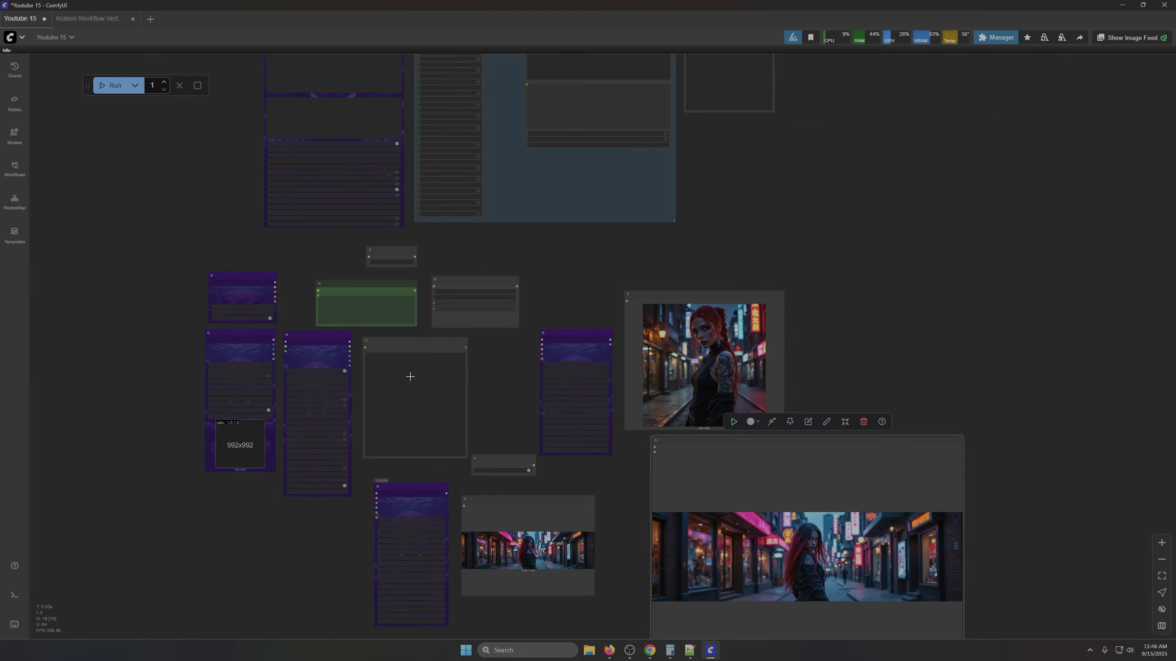
scroll(410, 377, "up", 2)
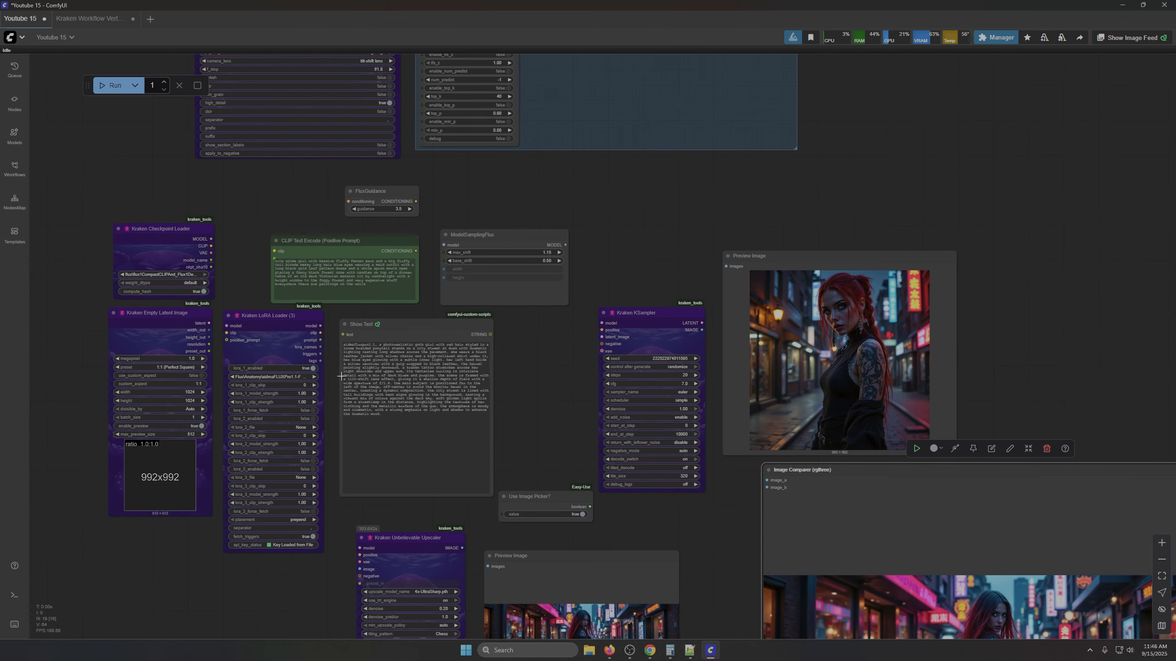
left_click_drag(720, 532, 744, 366)
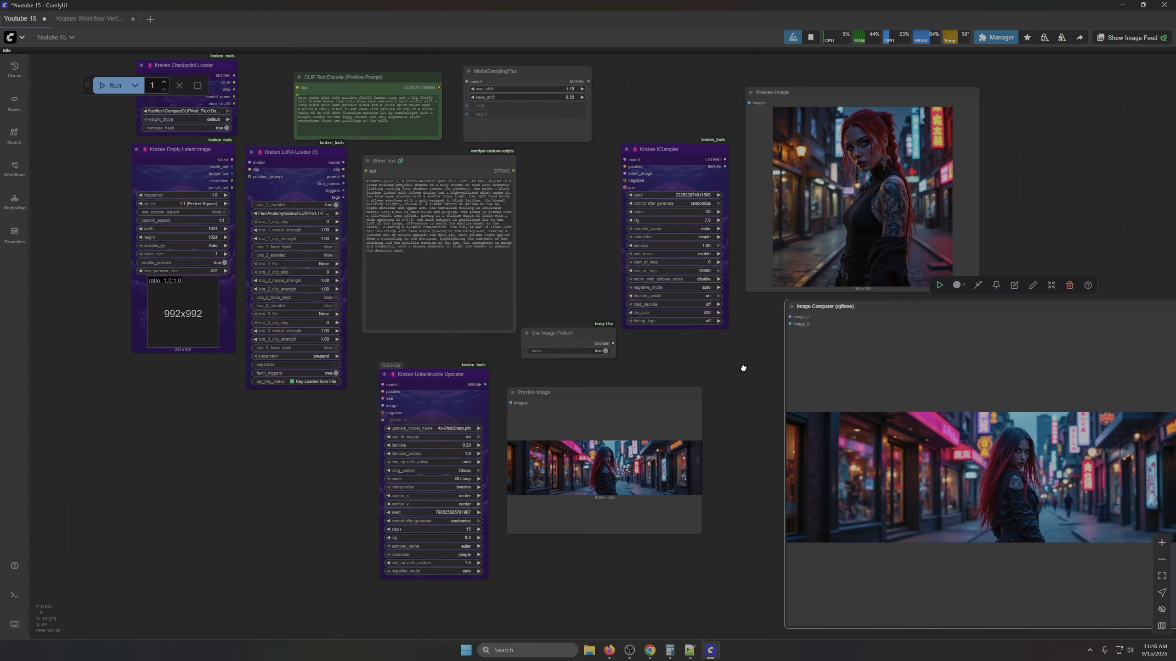
scroll(351, 497, "up", 8)
scroll(408, 496, "up", 2)
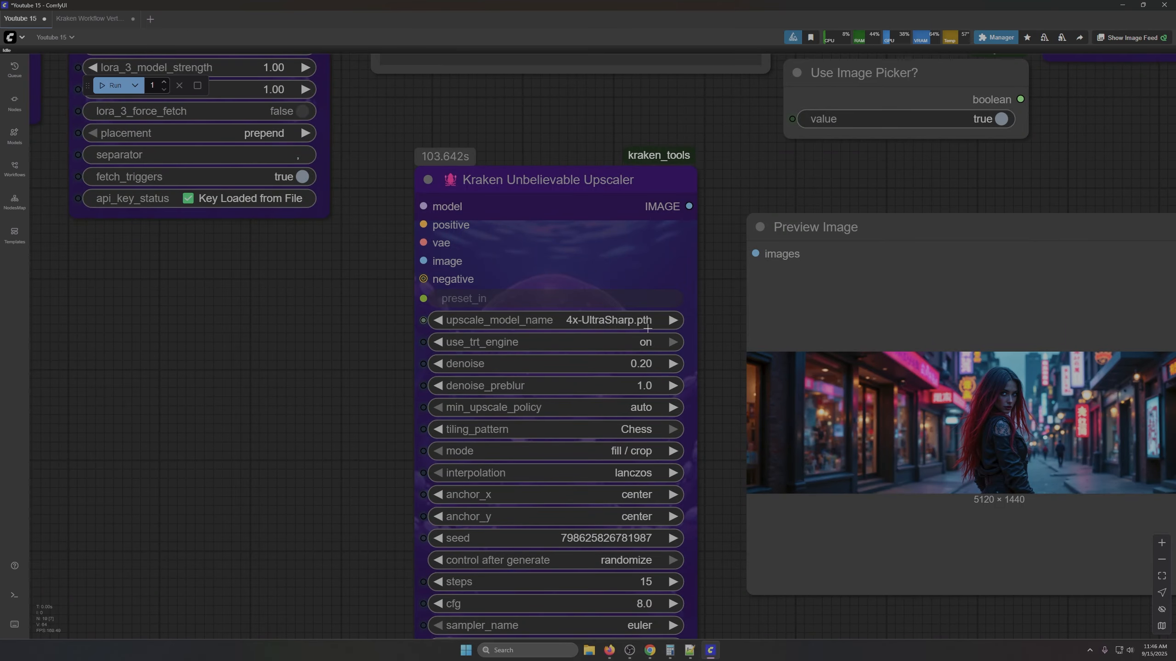
scroll(641, 407, "down", 15)
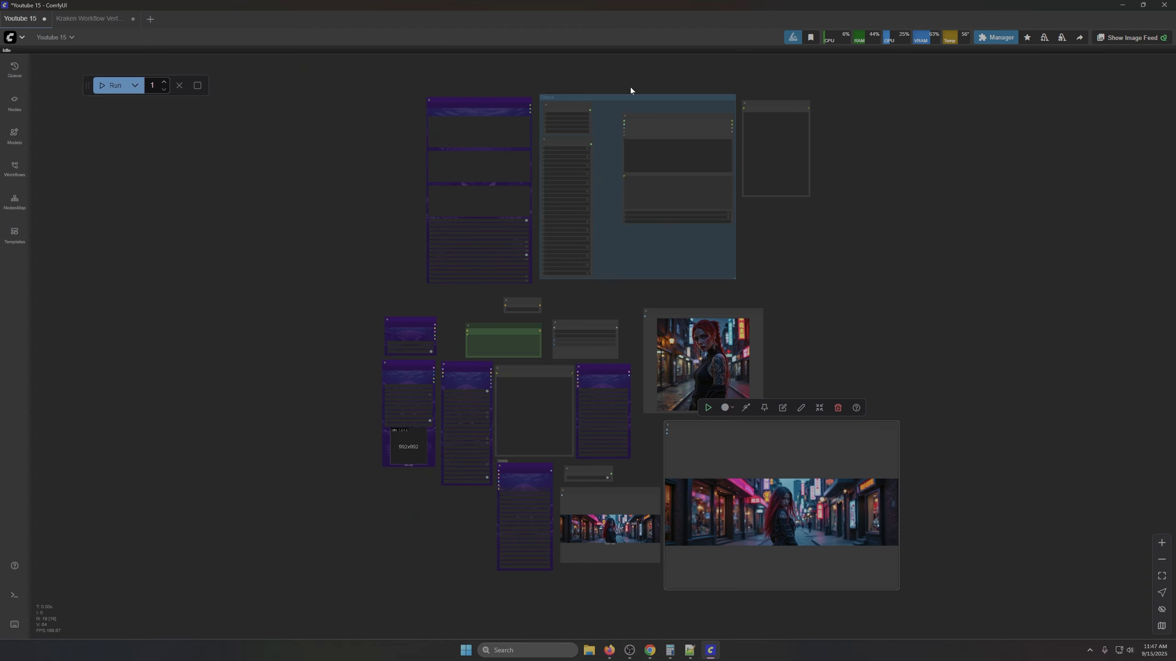
left_click(727, 300)
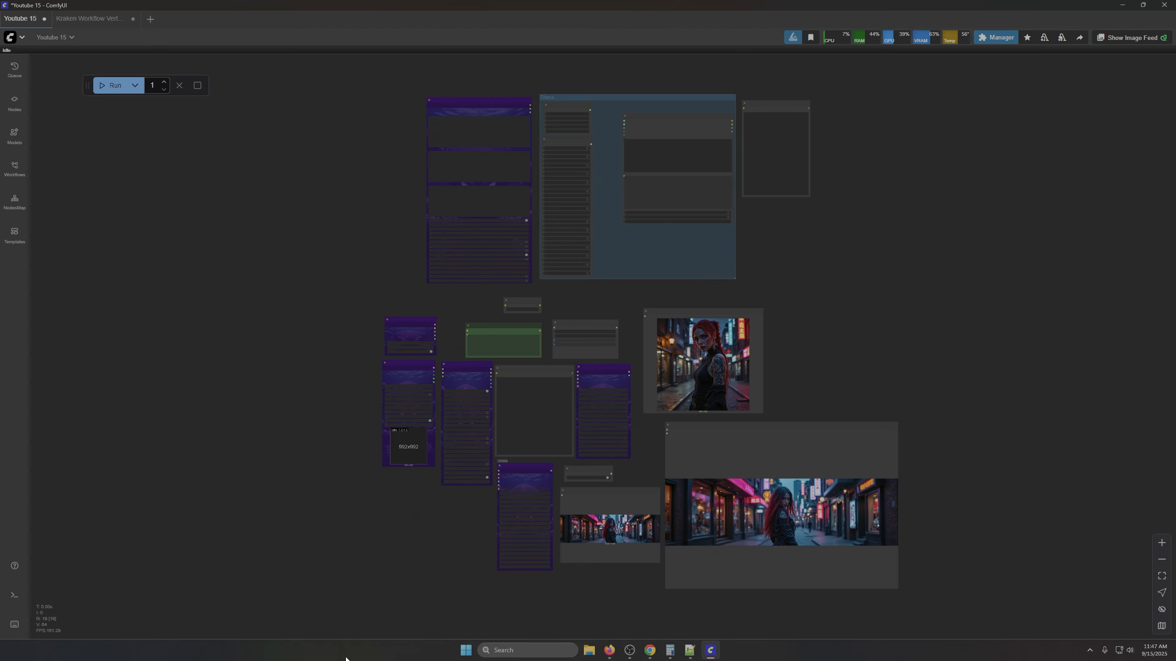
Step: Add a Bookmark (rgthree) node on the empty canvas left of the workflow
double_click(201, 280)
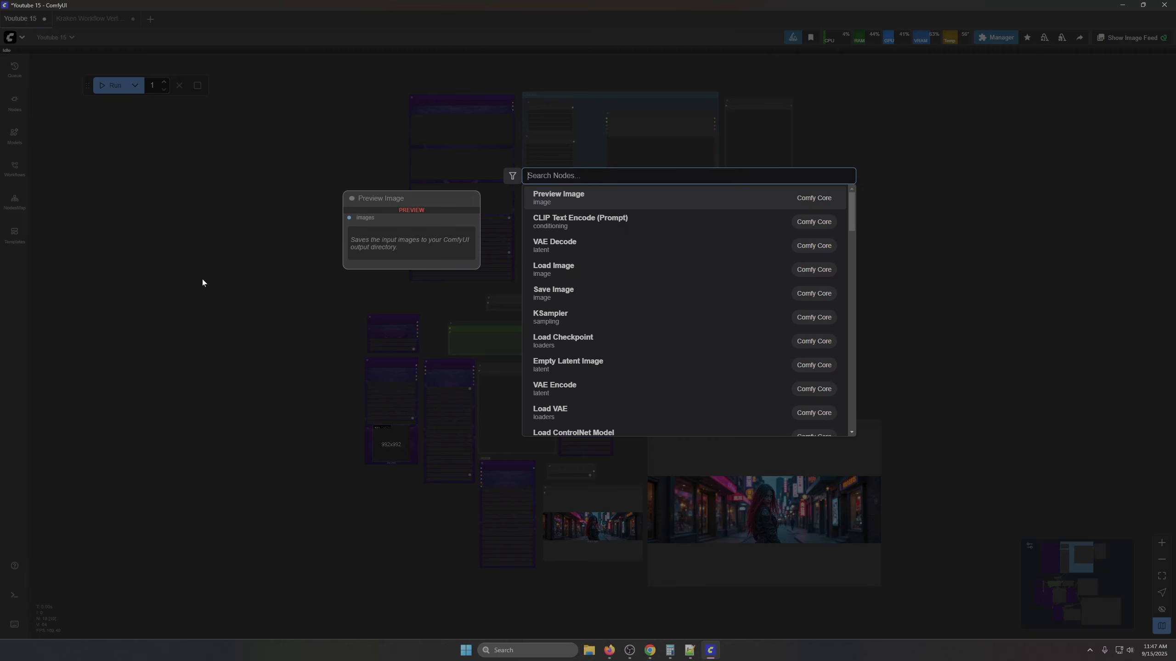
type("book")
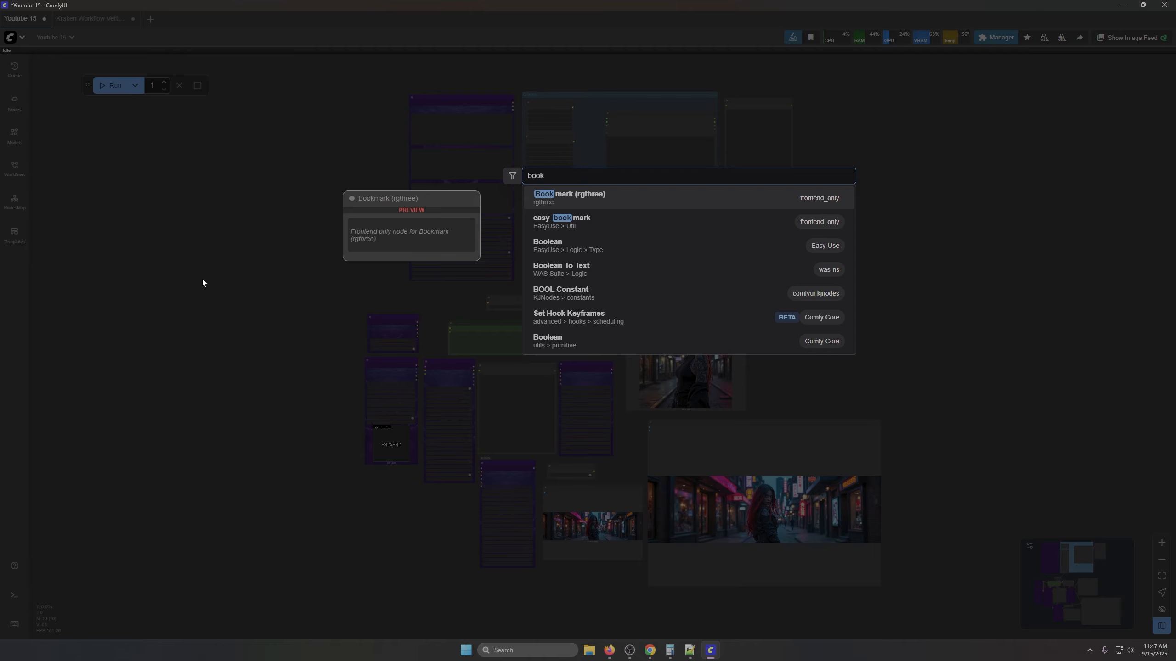
left_click(603, 199)
scroll(862, 379, "up", 1)
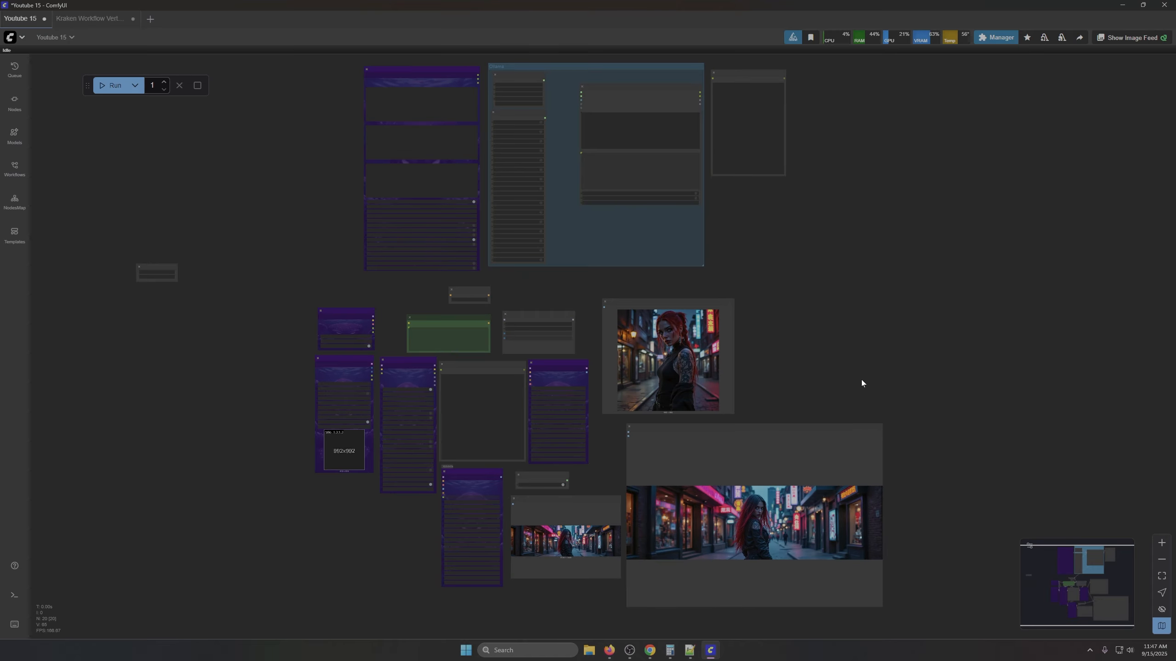
Step: Move the bookmark node up to the Kraken Unbound Prompt node and place it just left of that node's header
left_click_drag(810, 301, 1007, 478)
scroll(853, 339, "up", 4)
scroll(373, 237, "up", 6)
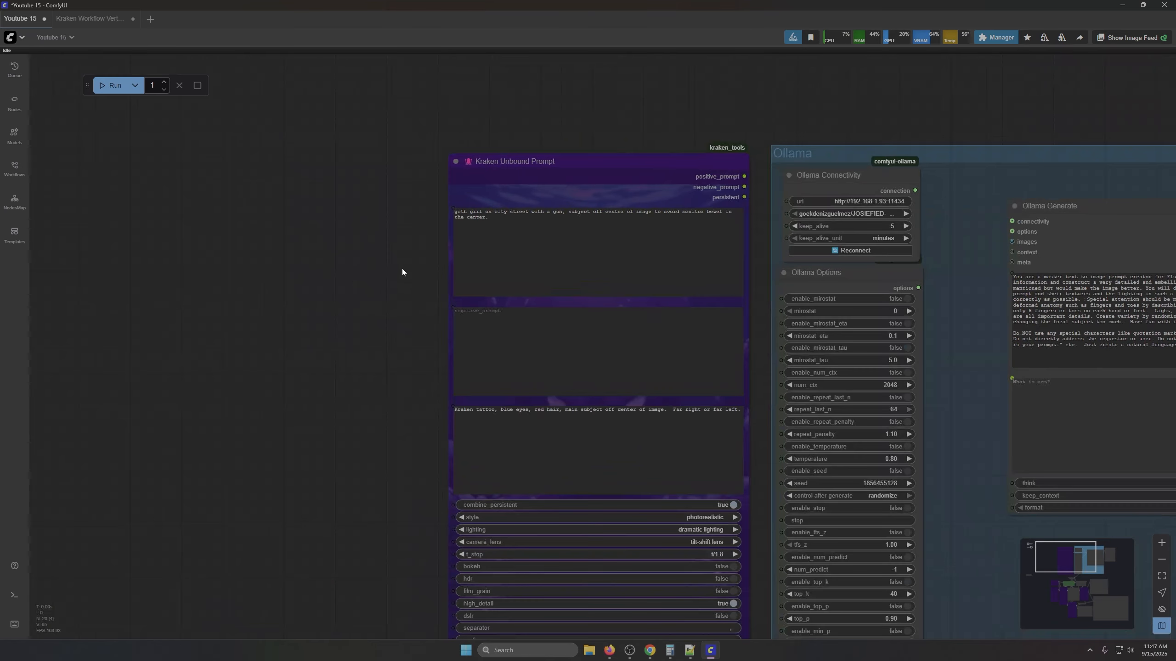
left_click_drag(329, 275, 496, 179)
left_click_drag(96, 574, 208, 203)
scroll(512, 197, "down", 1)
left_click_drag(570, 153, 436, 330)
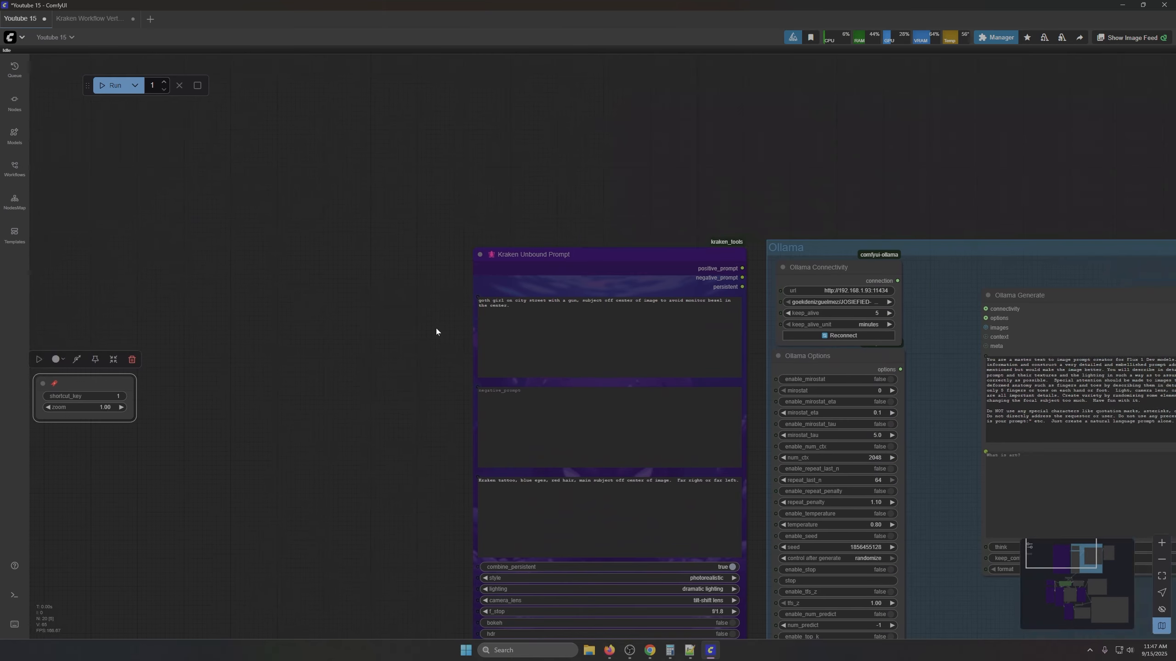
left_click(554, 253)
scroll(583, 332, "up", 3)
left_click_drag(214, 343, 399, 330)
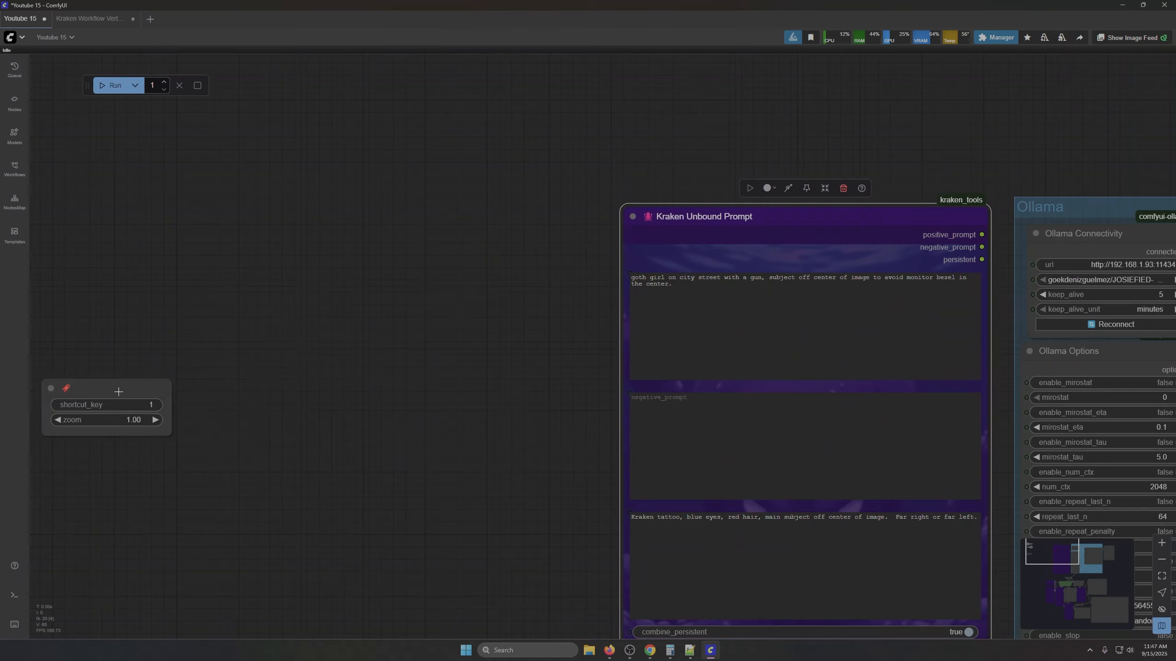
left_click_drag(117, 391, 368, 307)
left_click_drag(491, 226, 288, 262)
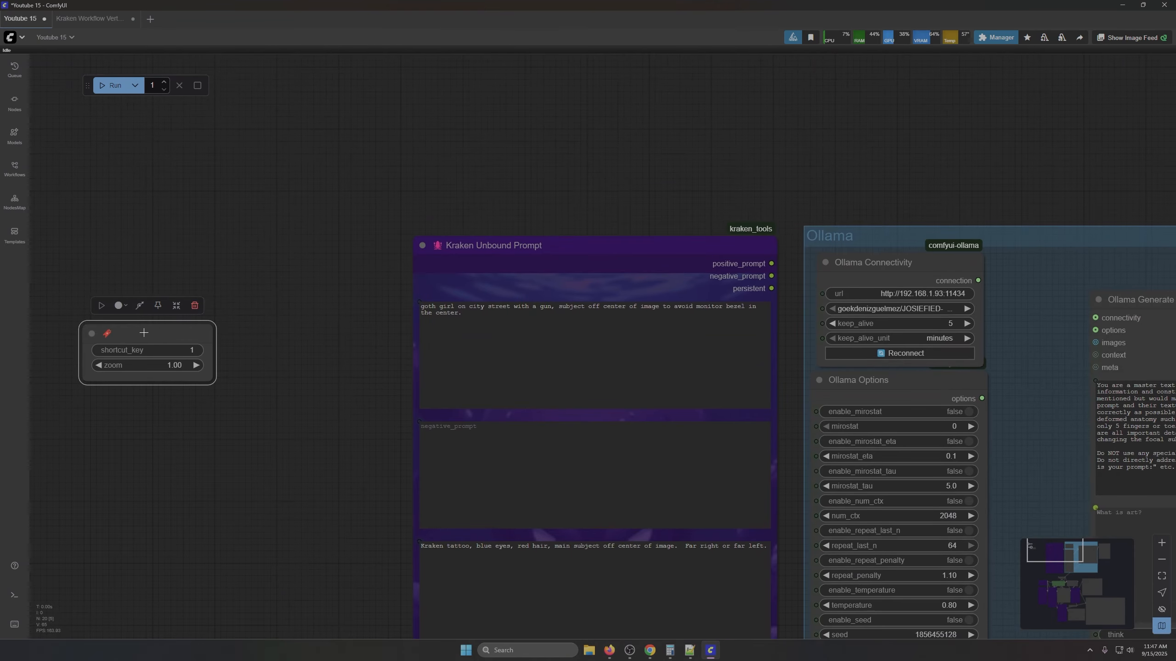
left_click_drag(140, 330, 331, 317)
scroll(597, 254, "up", 4)
left_click_drag(485, 202, 453, 98)
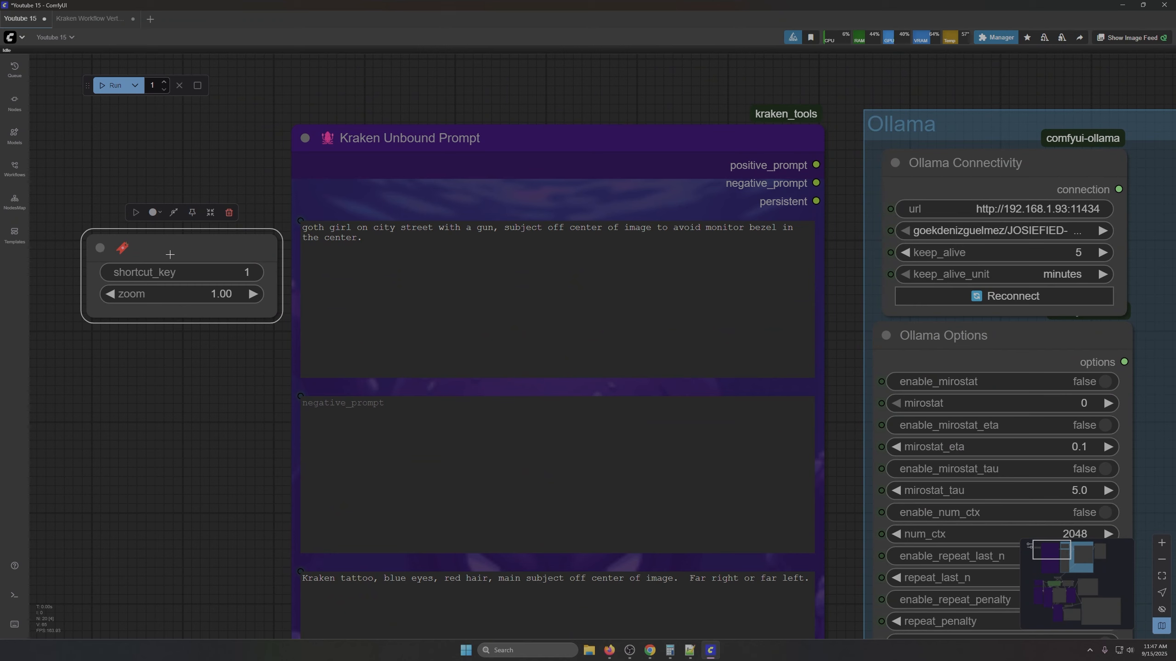
left_click_drag(169, 249, 135, 184)
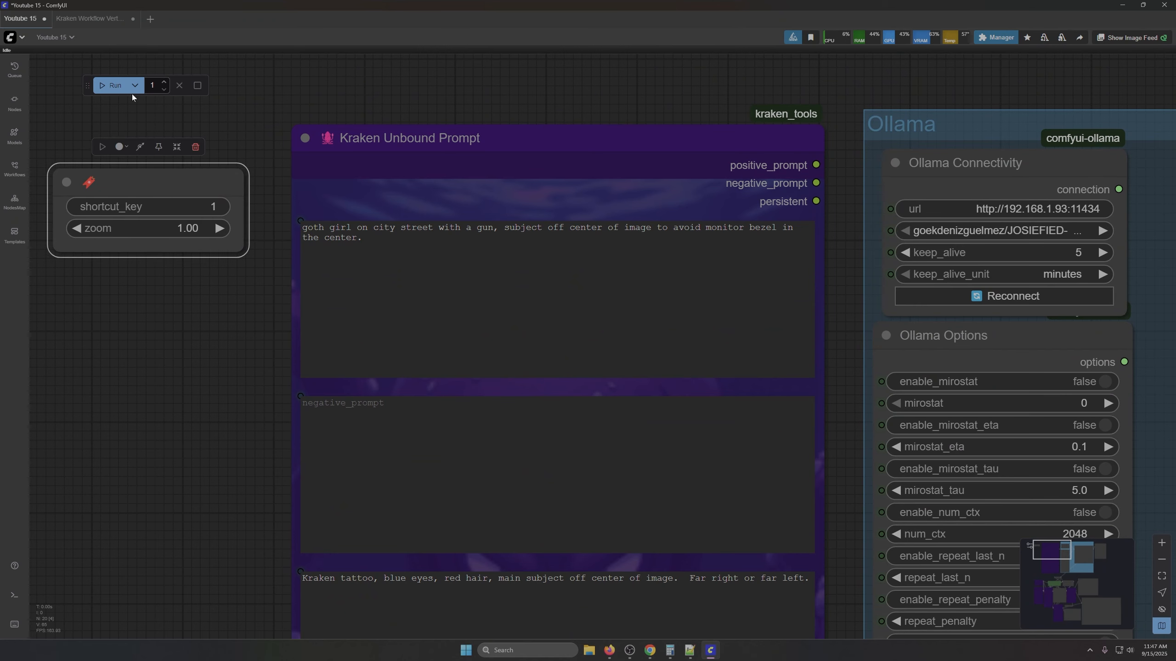
Step: Dock the floating run controls in the top bar and move the bookmark node above and left of Kraken Unbound Prompt
left_click_drag(92, 88, 731, 37)
left_click_drag(124, 175, 109, 73)
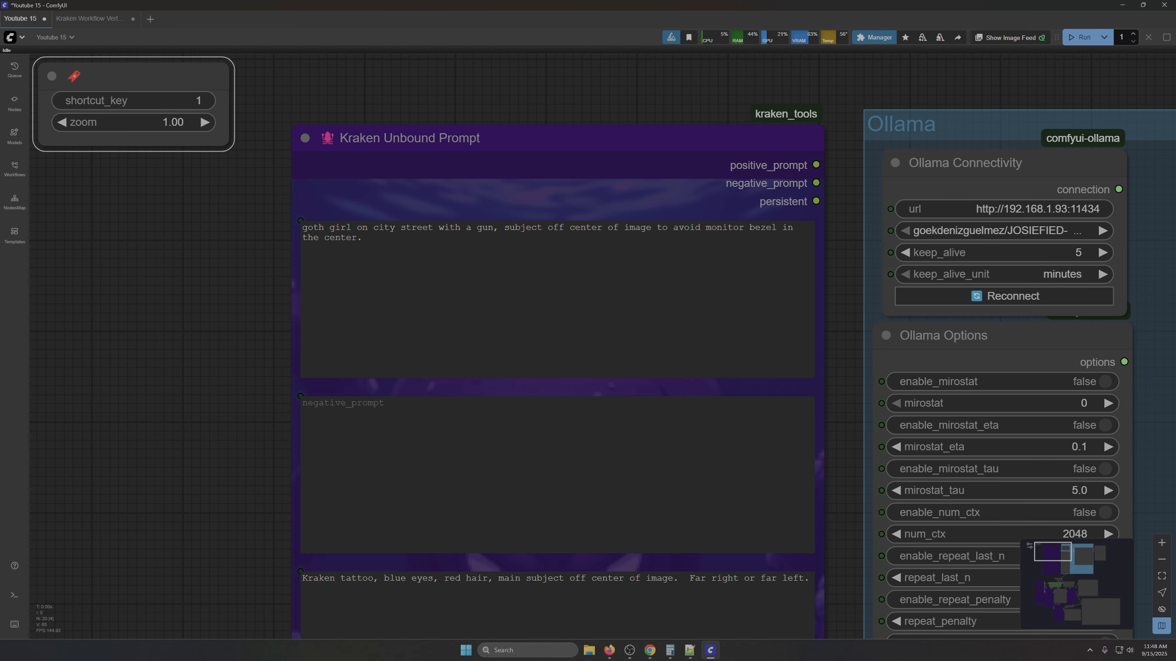
Step: Set the bookmark's zoom to 2.00 and test jumping the view to it
scroll(829, 234, "down", 10)
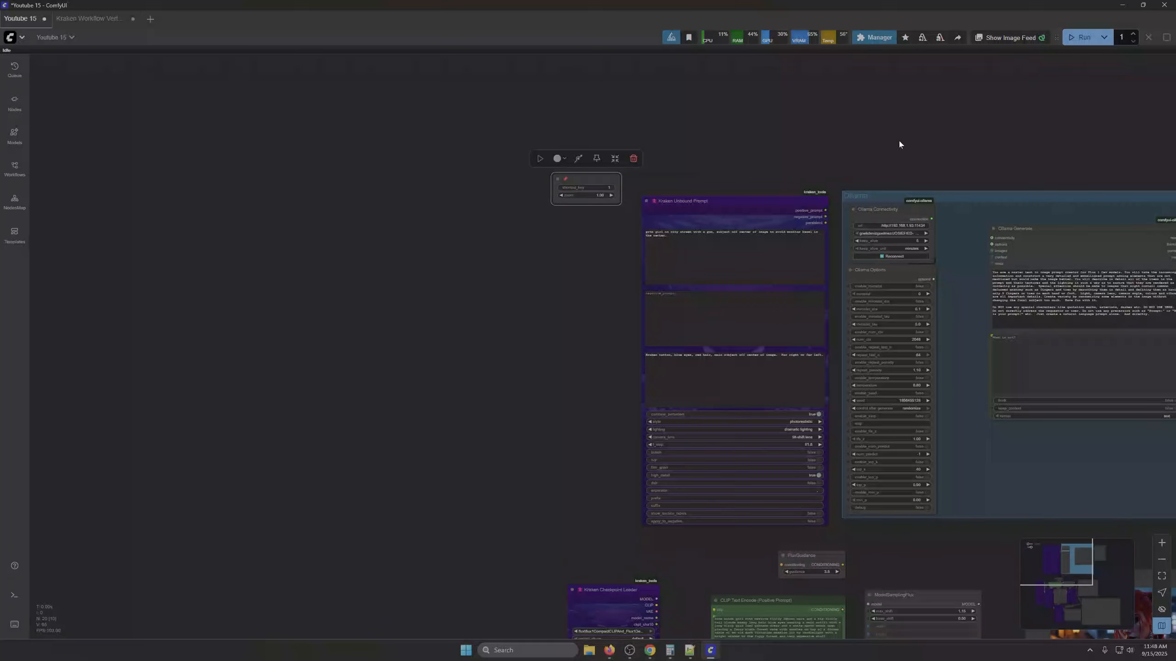
key("1")
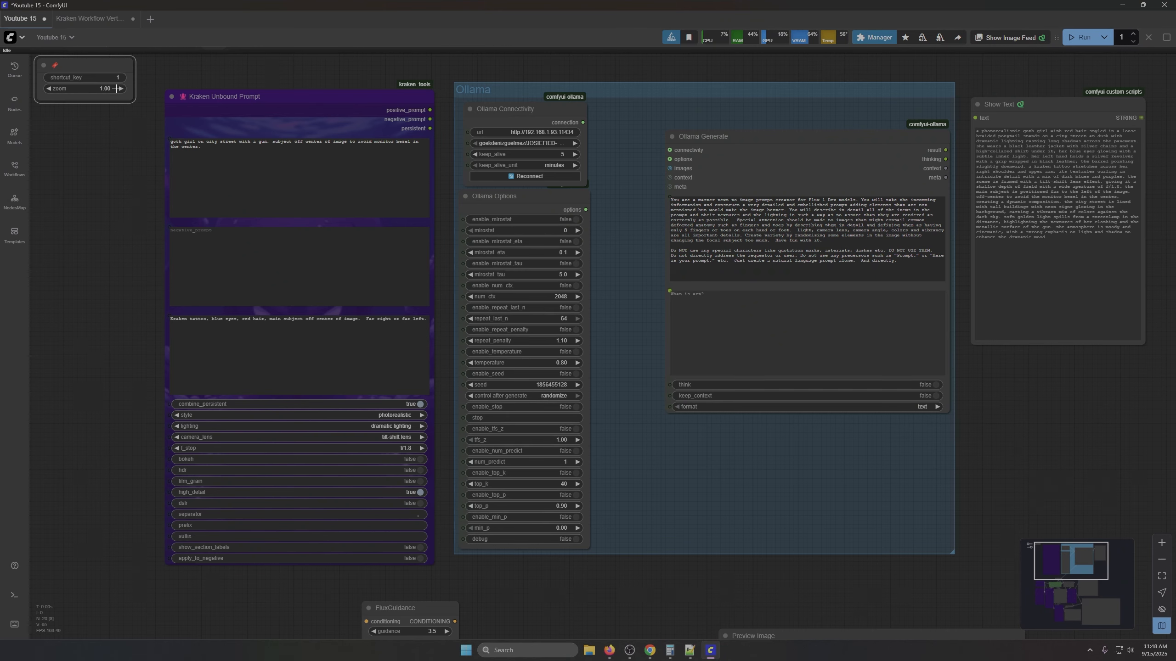
left_click(97, 221)
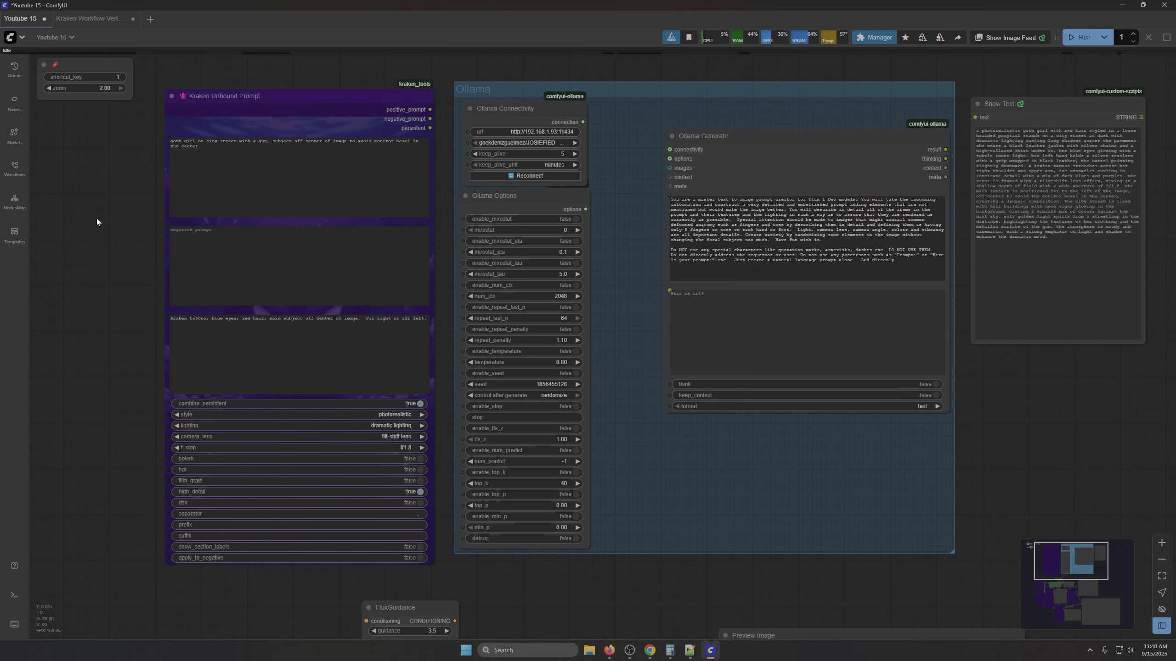
key("1")
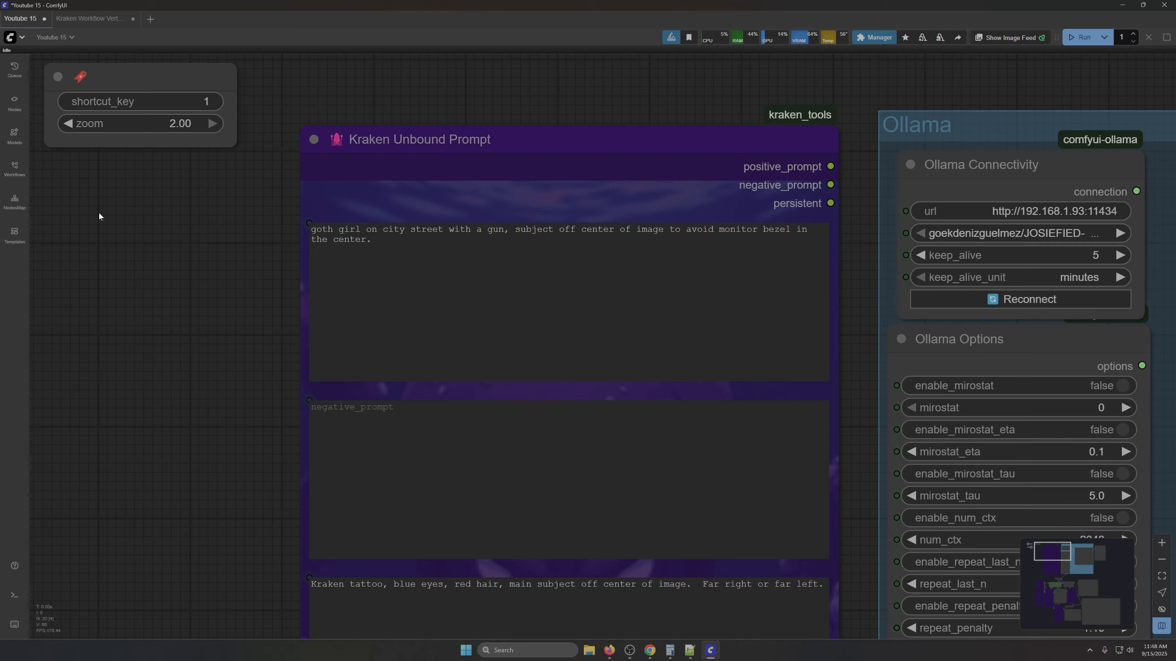
Step: Add a second Bookmark (rgthree) node and place it to the upper left of the Kraken Empty Latent Image node
scroll(256, 417, "down", 8)
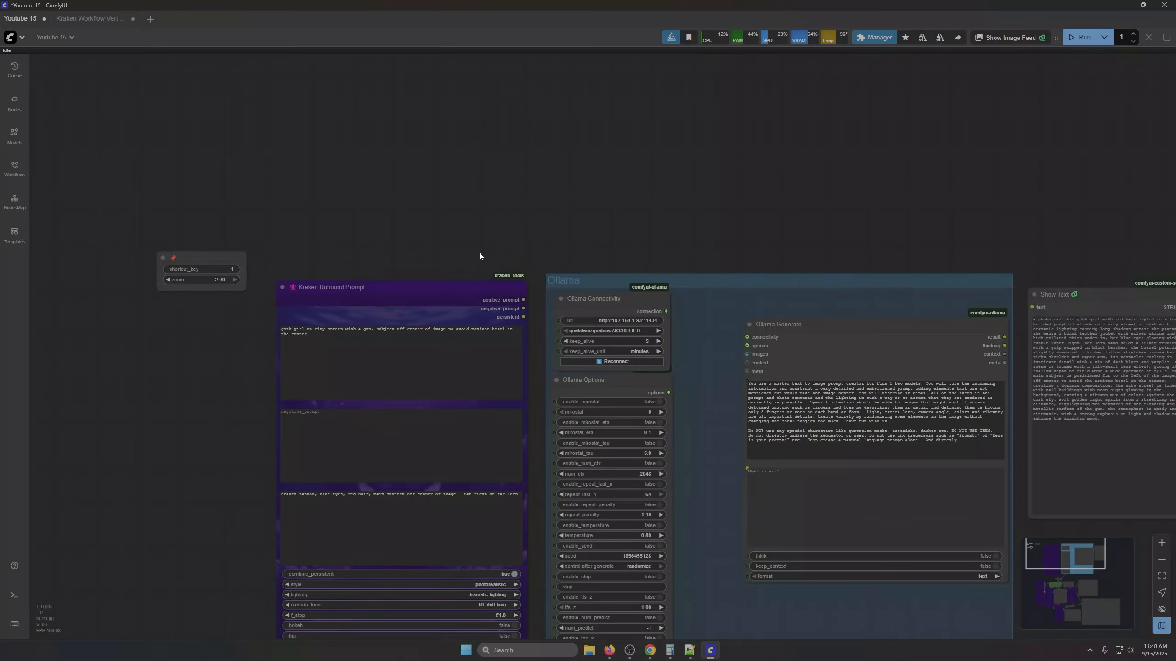
left_click_drag(480, 254, 539, 54)
left_click_drag(295, 535, 350, 219)
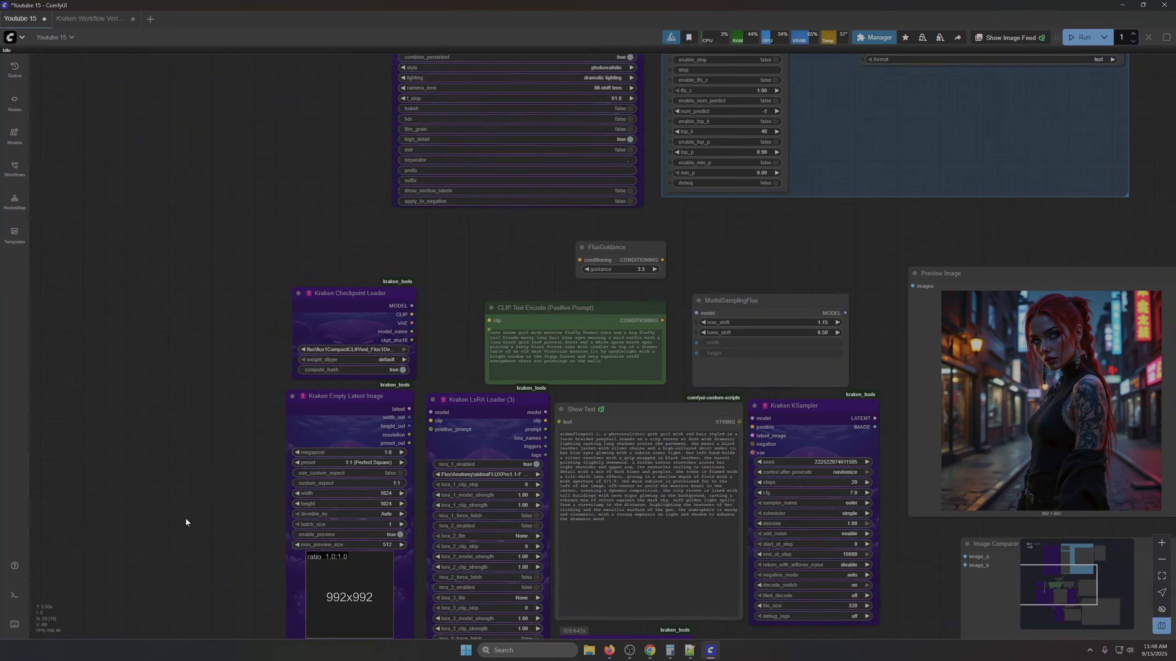
left_click_drag(186, 522, 250, 334)
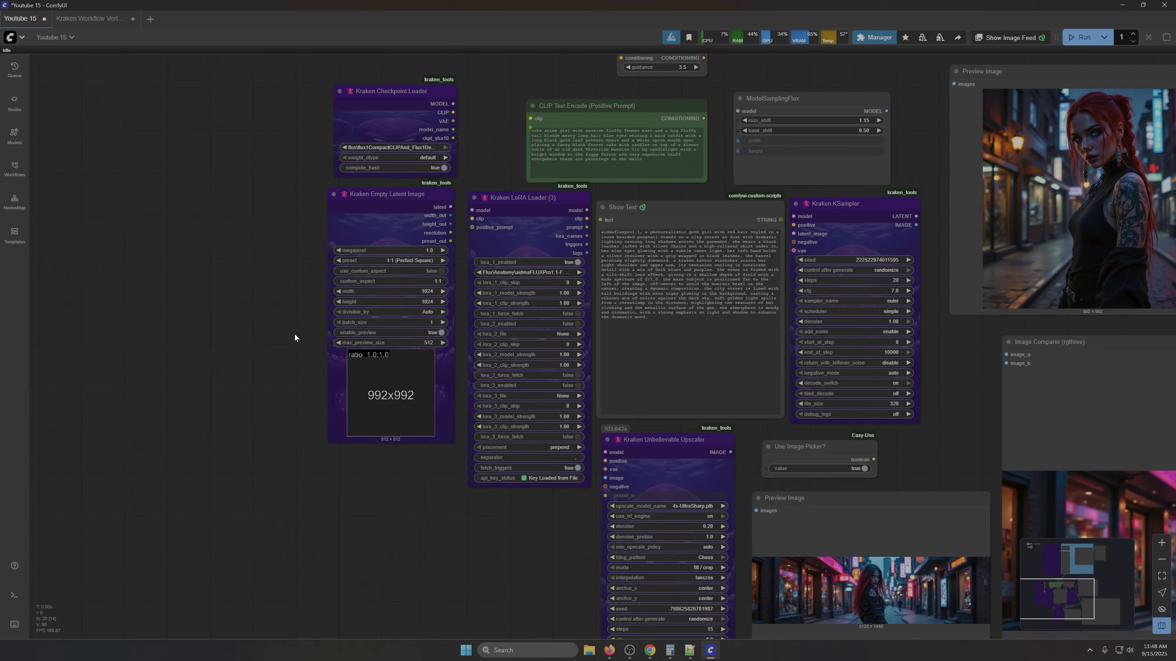
scroll(291, 351, "up", 8)
left_click_drag(326, 330, 316, 399)
double_click(212, 329)
type("b")
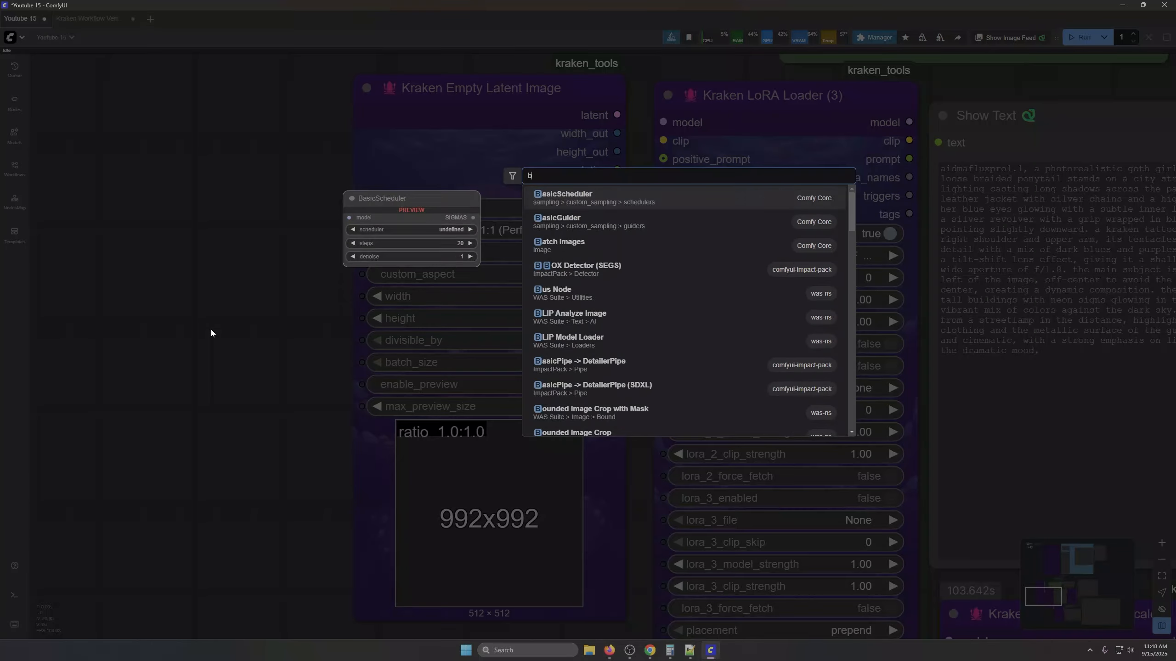
type("ookmark")
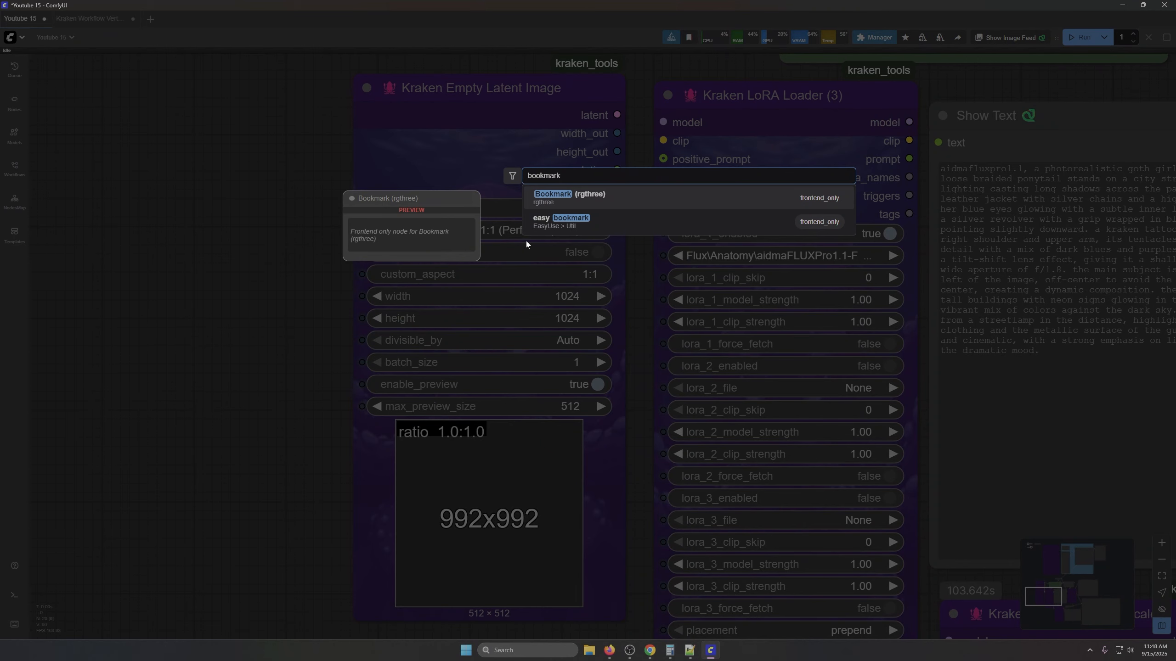
key("Return")
left_click_drag(250, 316, 95, 85)
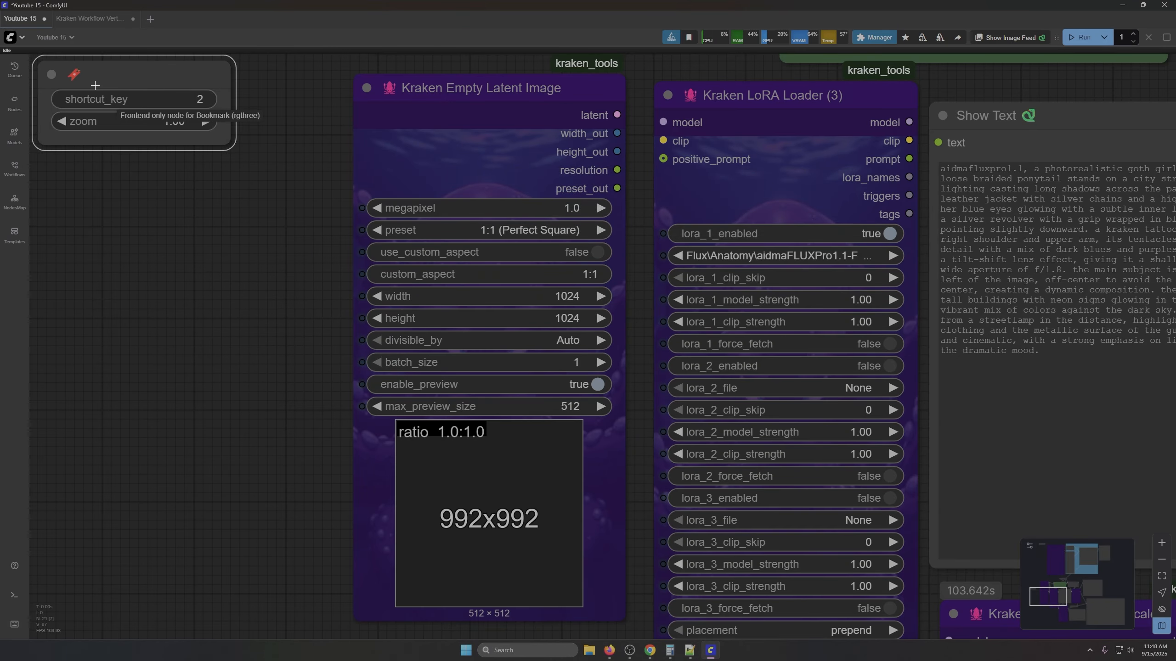
Step: Set the second bookmark's zoom to 2.00 and test jumping back and forth between bookmarks 1 and 2
left_click(205, 121)
left_click(217, 351)
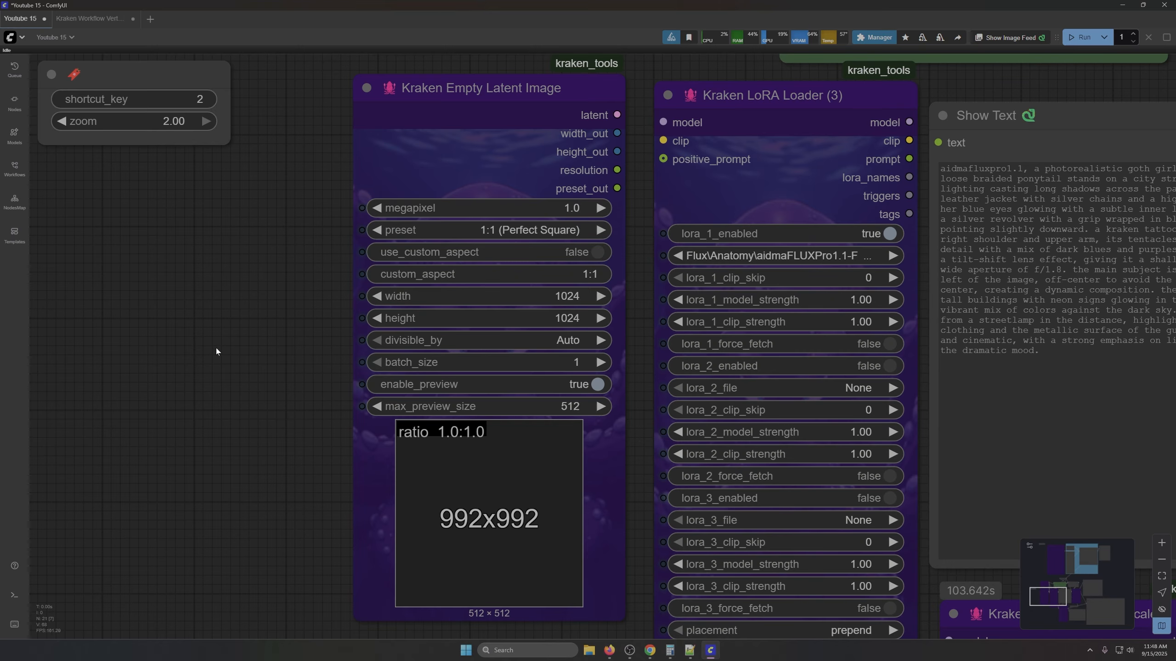
key("1")
key("2")
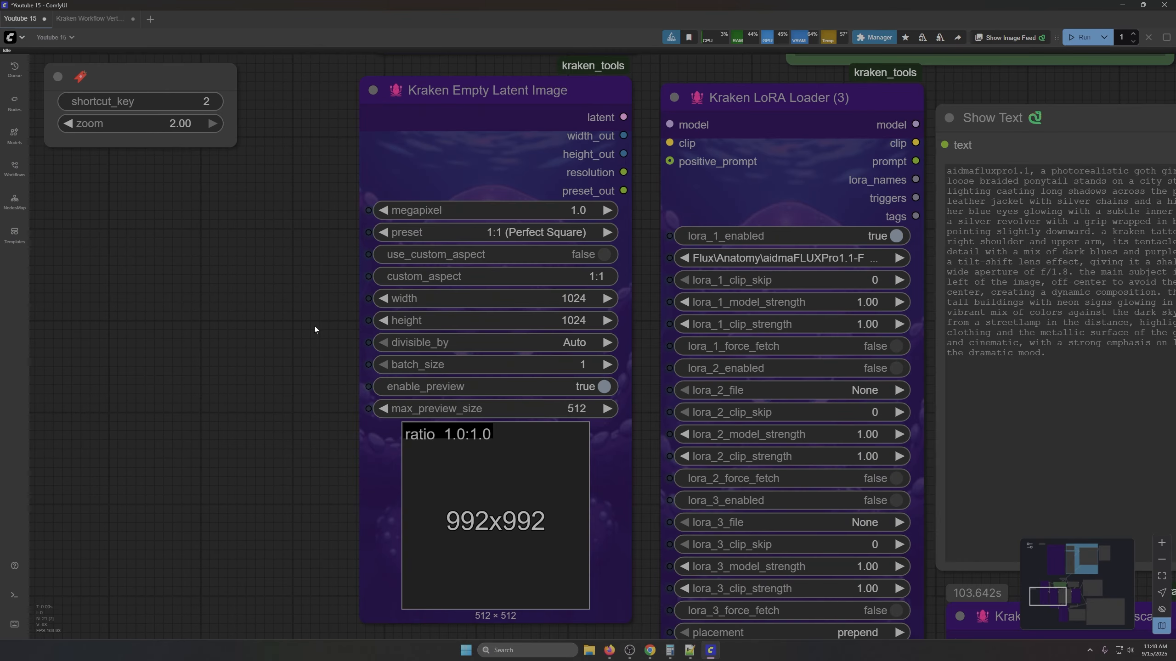
key("1")
key("2")
key("1")
key("2")
Step: Collapse the ModelSamplingFlux node and move it over the upper part of the Show Text node
scroll(316, 345, "down", 7)
left_click_drag(301, 480, 291, 580)
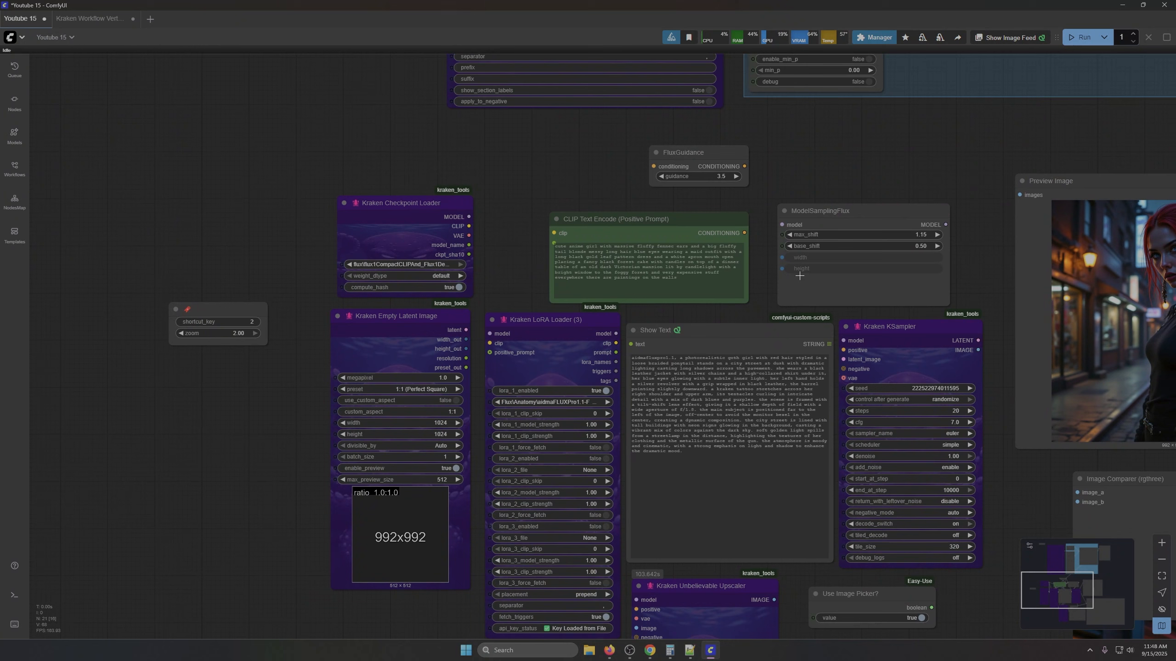
left_click(784, 211)
left_click_drag(803, 214, 701, 354)
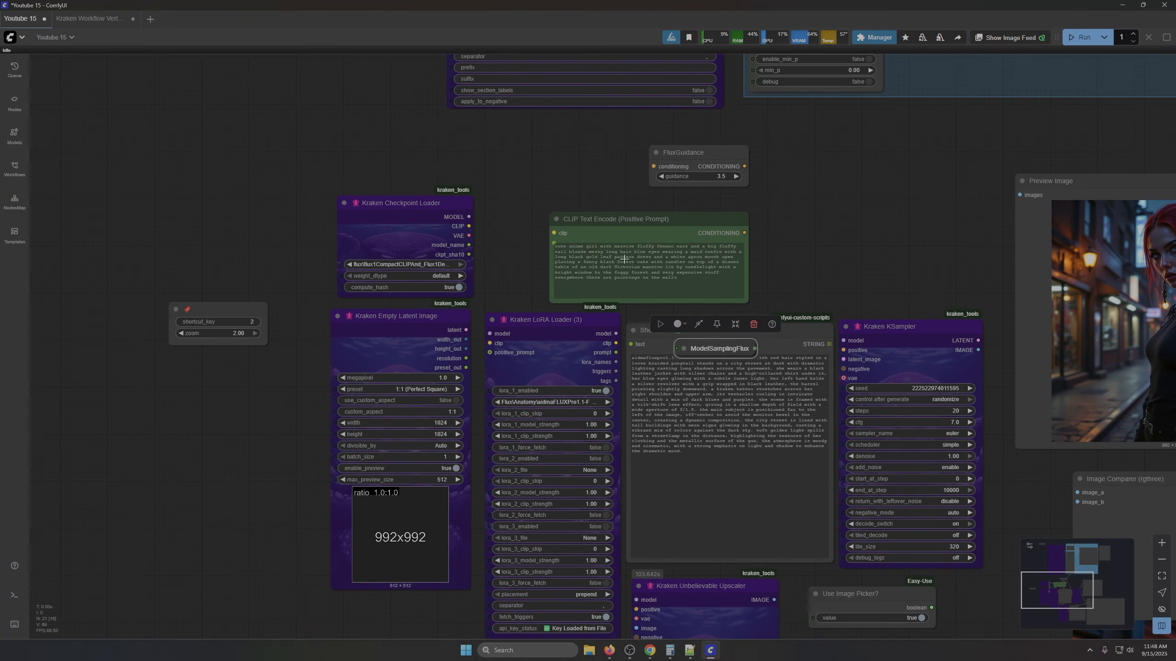
Step: Collapse the CLIP Text Encode (Positive Prompt) node onto Show Text and move the FluxGuidance node just above Show Text
left_click(557, 219)
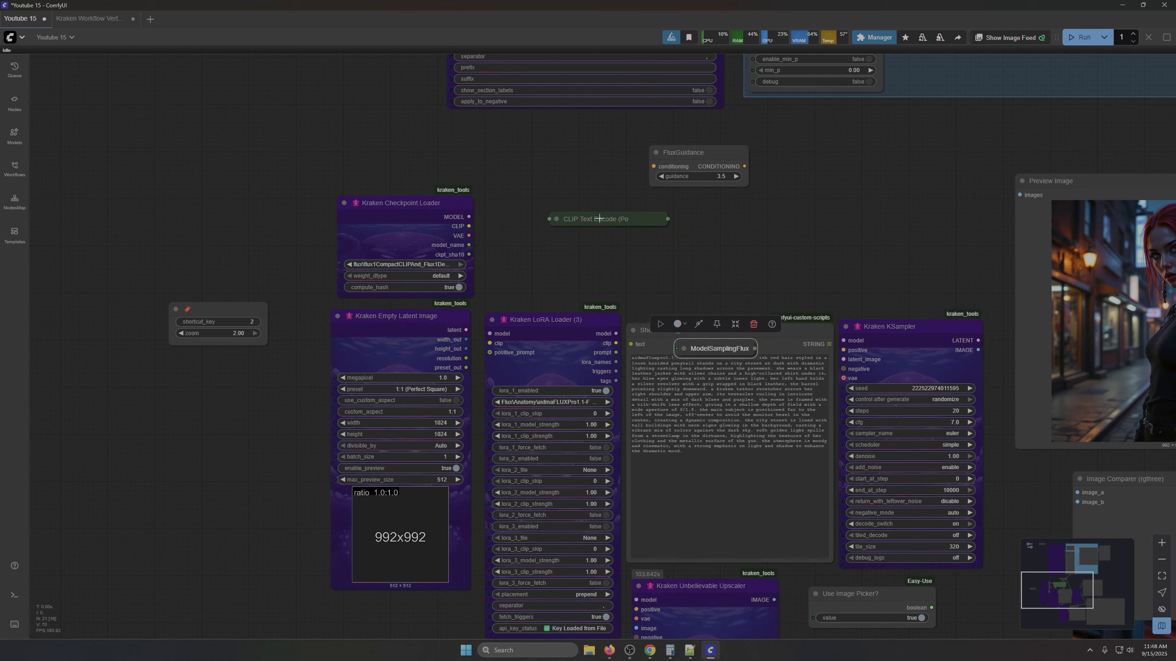
left_click_drag(599, 218, 720, 395)
left_click_drag(693, 157, 717, 278)
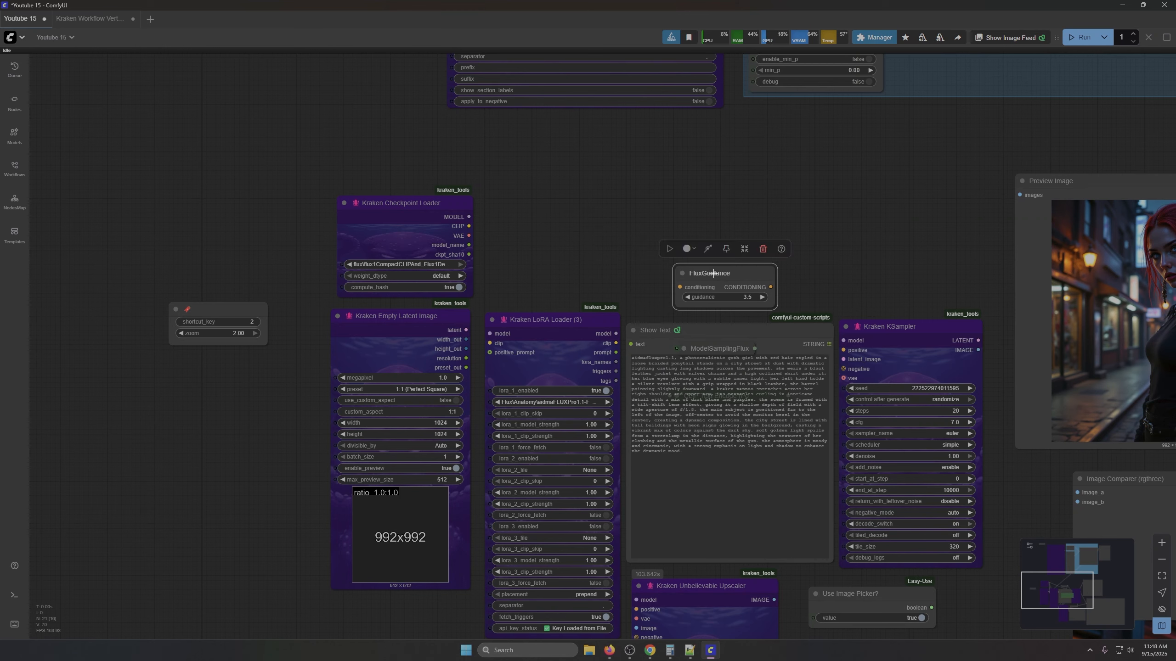
left_click_drag(713, 273, 714, 279)
Step: Move the Use Image Picker? node into the empty area to the lower left of Kraken Unbelievable Upscaler
left_click_drag(917, 252, 544, 204)
scroll(916, 253, "up", 6)
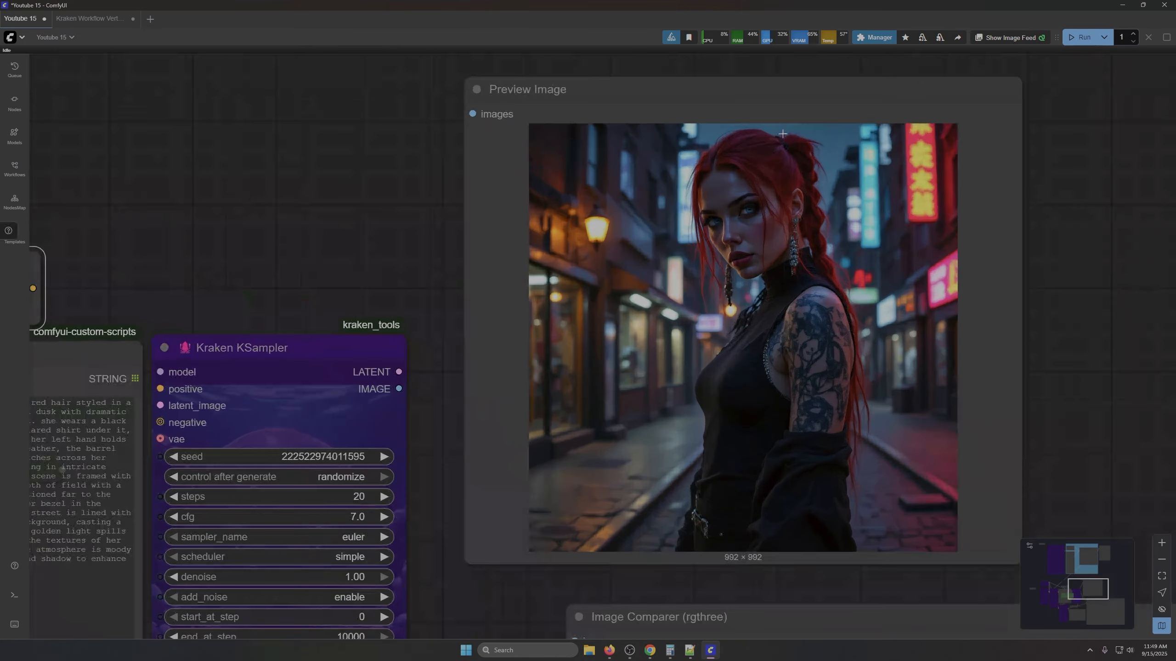
scroll(775, 148, "down", 10)
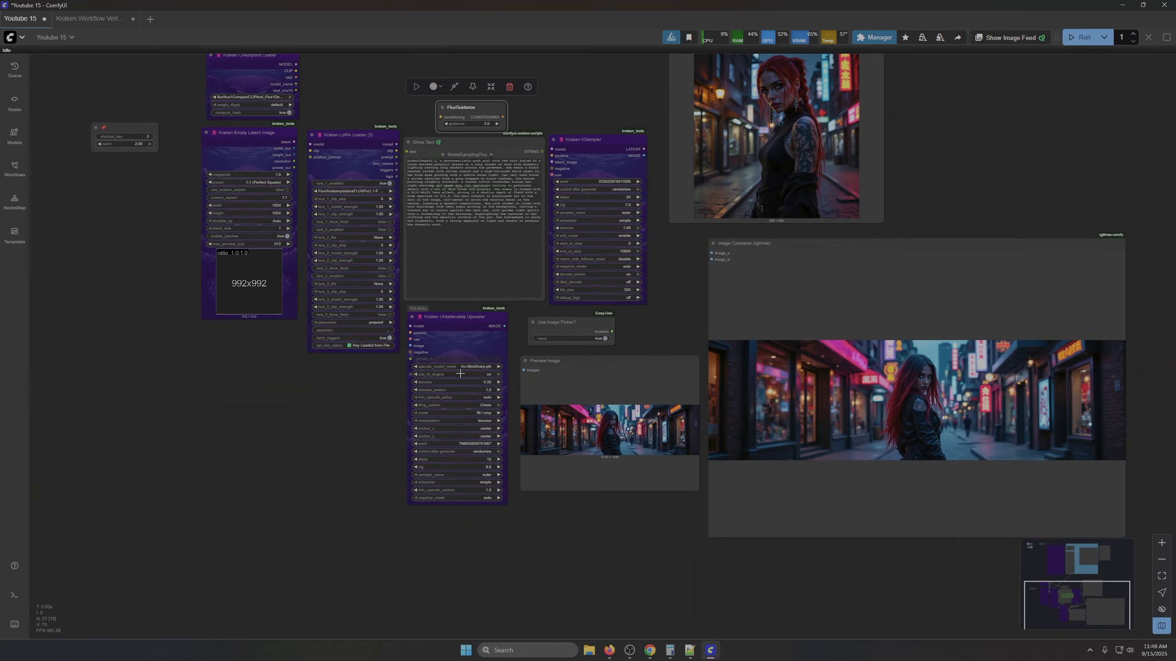
scroll(554, 348, "up", 8)
left_click_drag(755, 288, 761, 329)
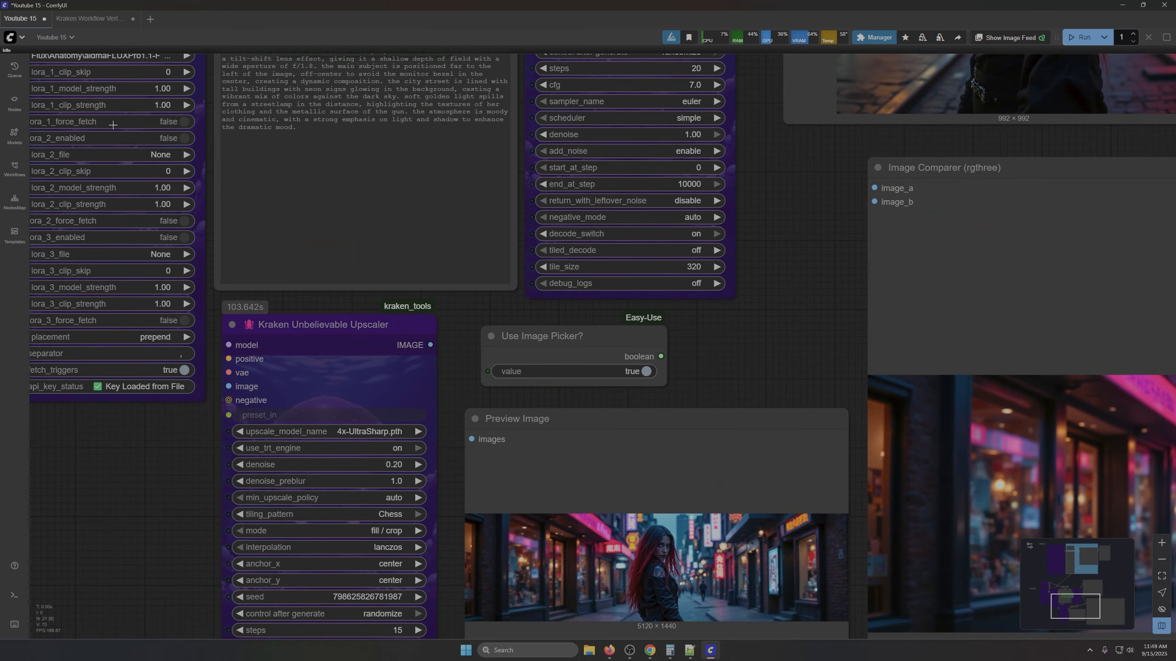
scroll(661, 369, "up", 3)
scroll(661, 368, "down", 6)
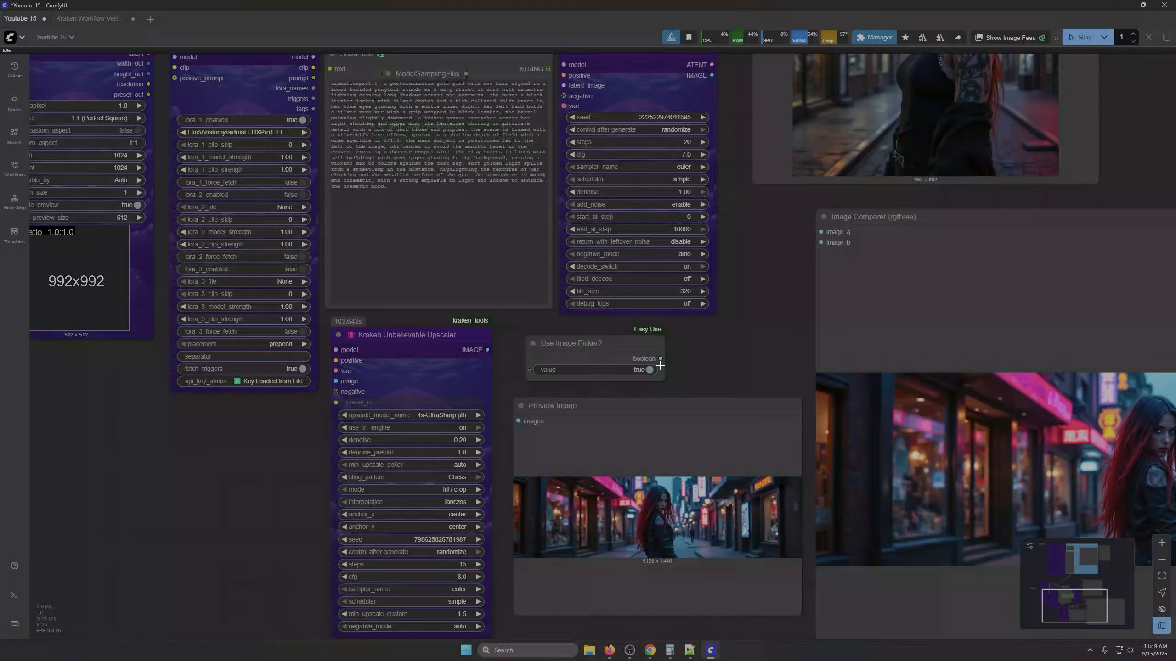
scroll(659, 366, "down", 4)
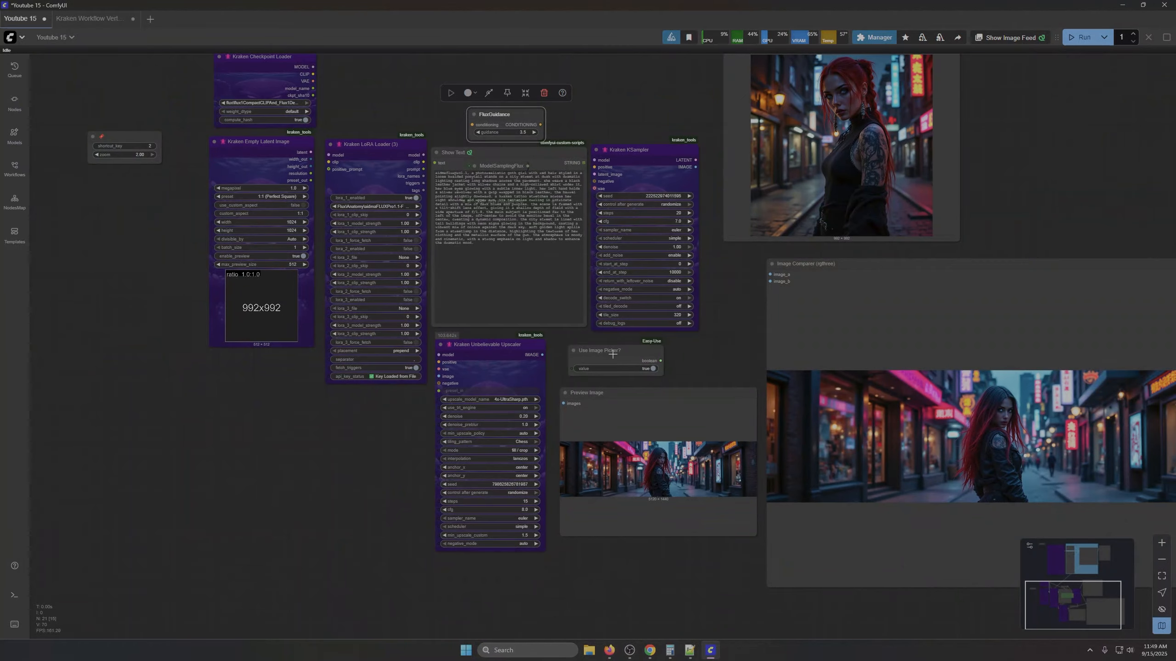
left_click_drag(612, 354, 290, 533)
scroll(224, 452, "up", 4)
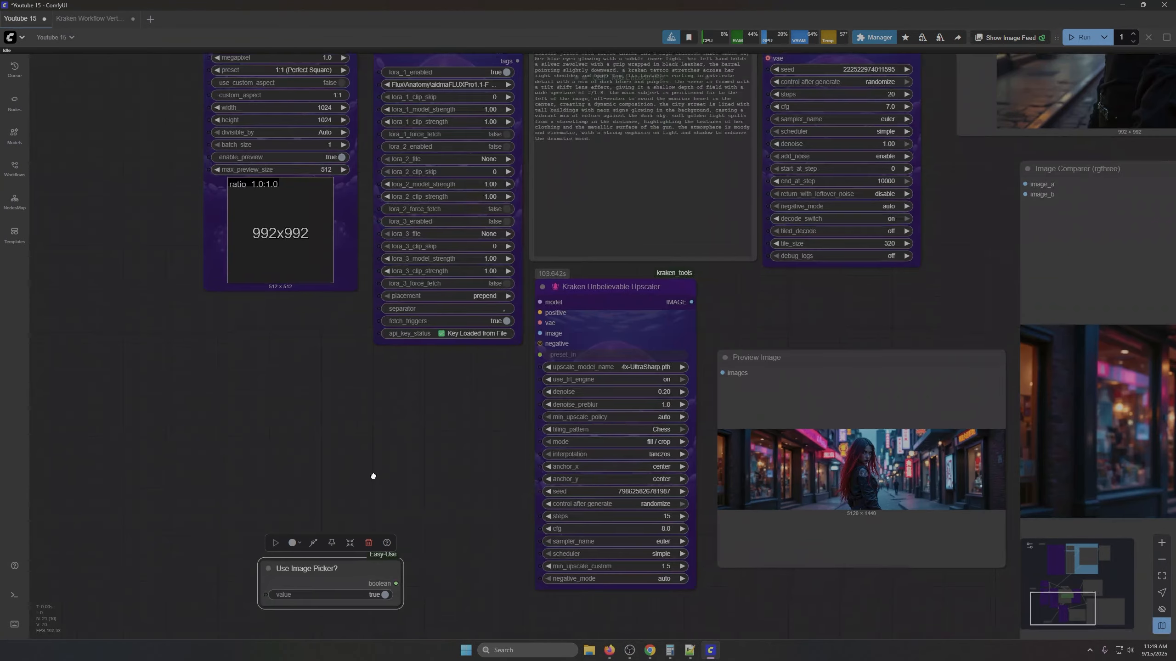
left_click_drag(373, 476, 419, 307)
left_click_drag(369, 393, 398, 383)
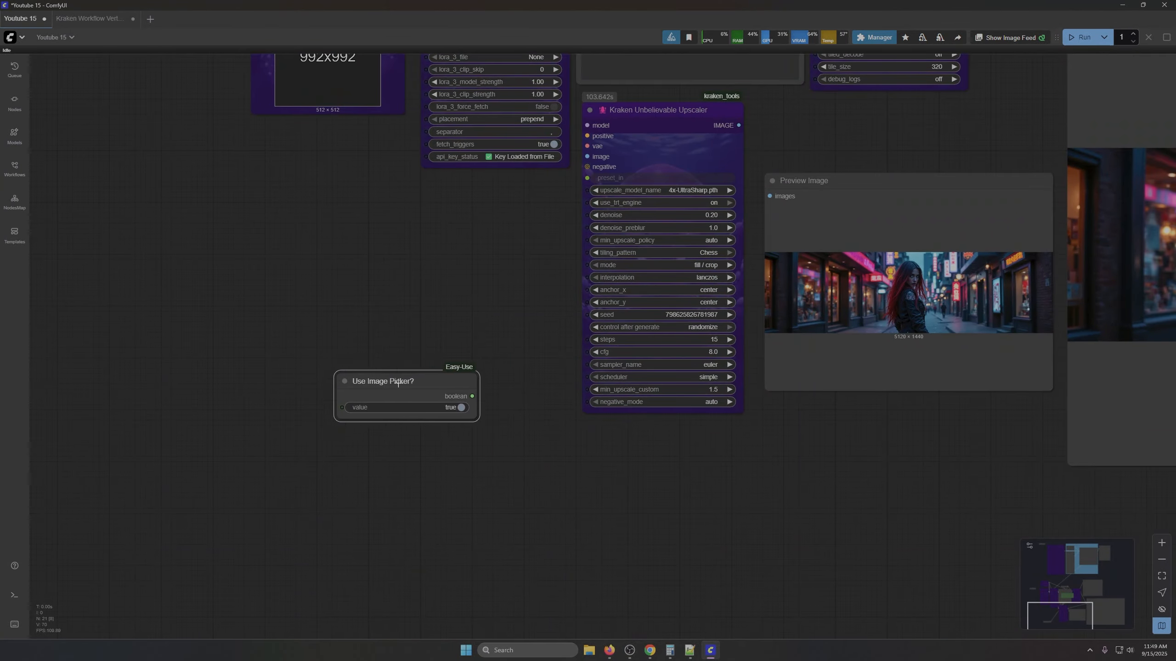
Step: Add a third Bookmark (rgthree) node and place it to the upper left of the Use Image Picker? node
scroll(381, 439, "up", 5)
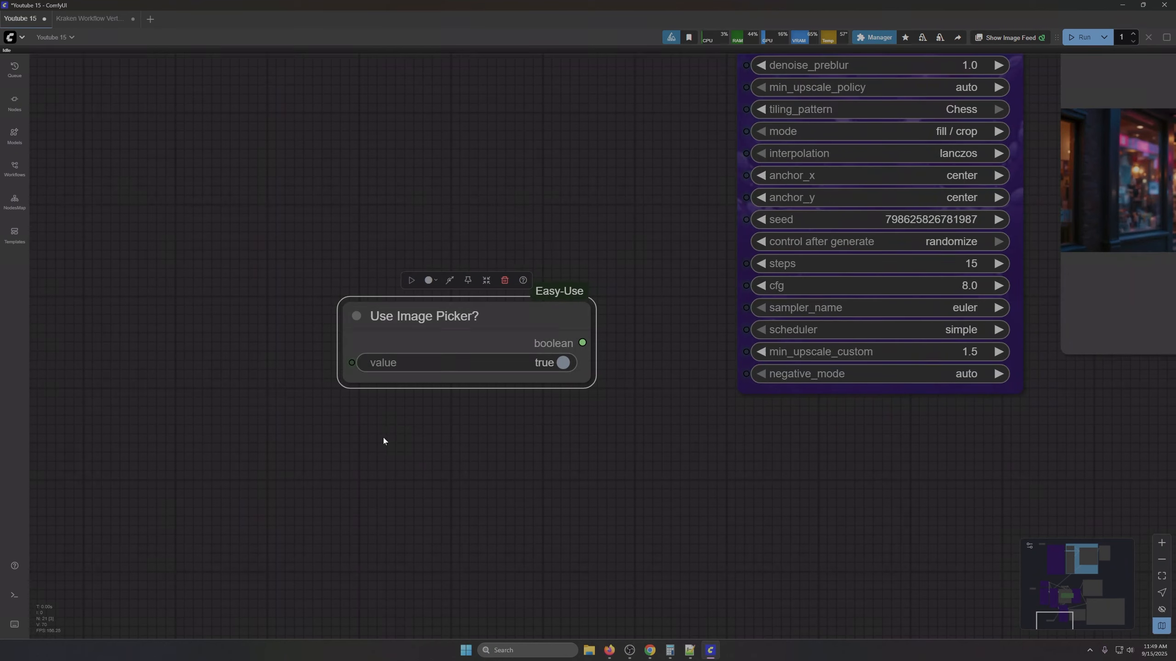
double_click(94, 87)
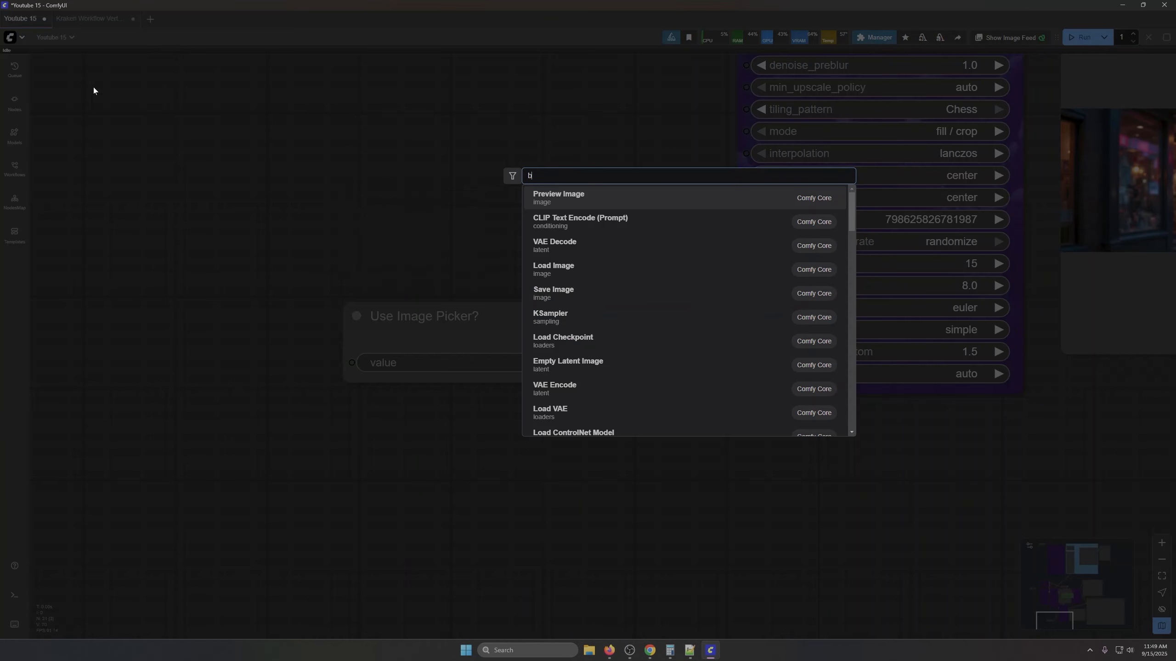
type("bookmar")
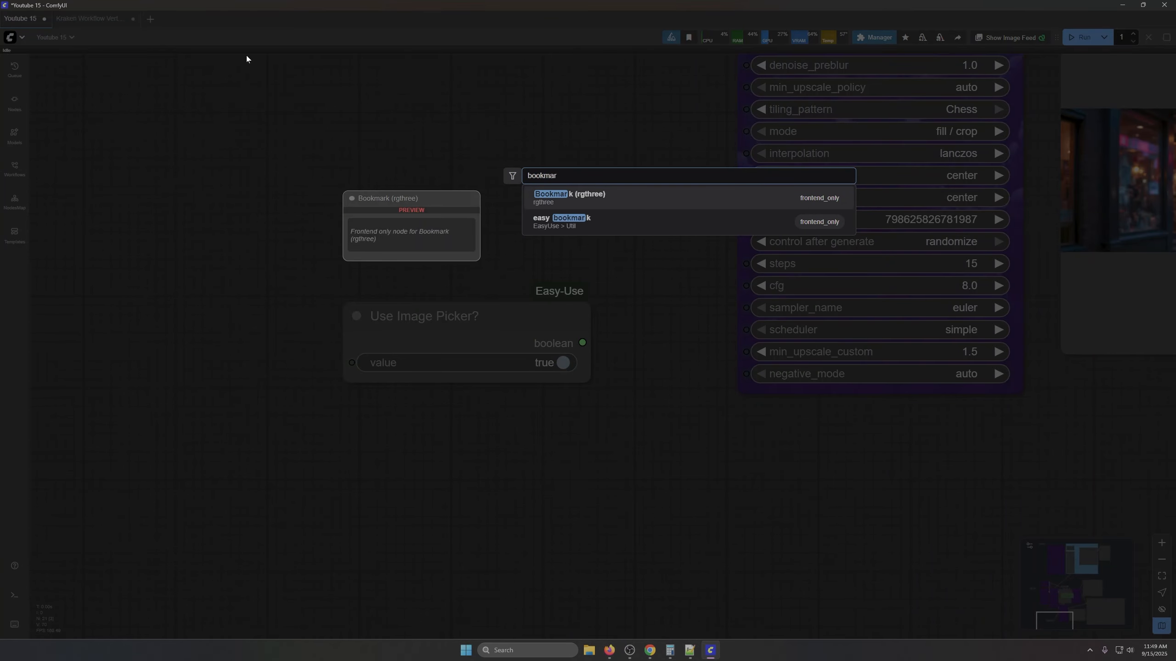
left_click(595, 199)
left_click_drag(199, 82, 135, 79)
Step: Set the third bookmark's zoom to 2.00 and test jumping through bookmarks 1, 2 and 3
left_click(198, 117)
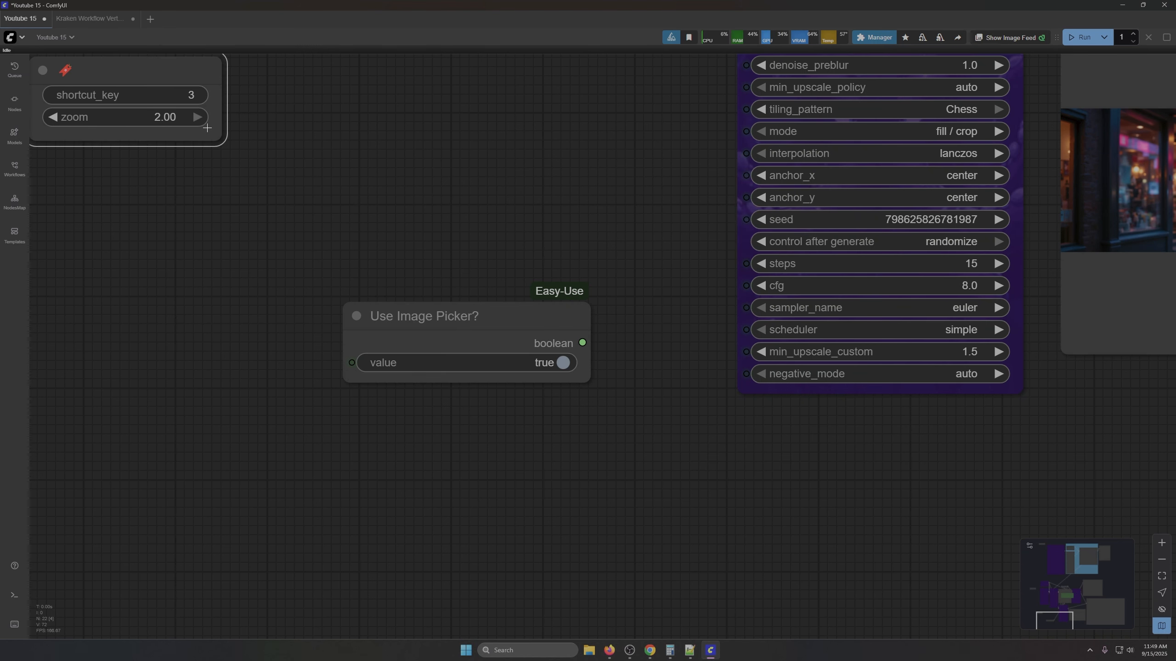
left_click(407, 165)
key("1")
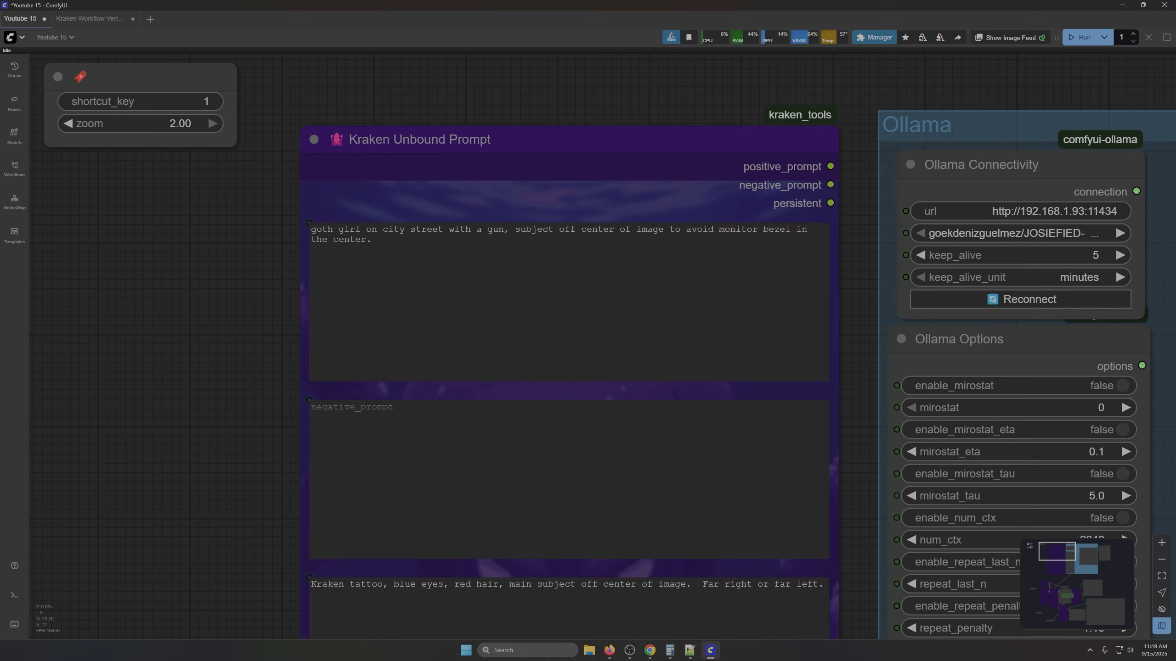
key("2")
key("3")
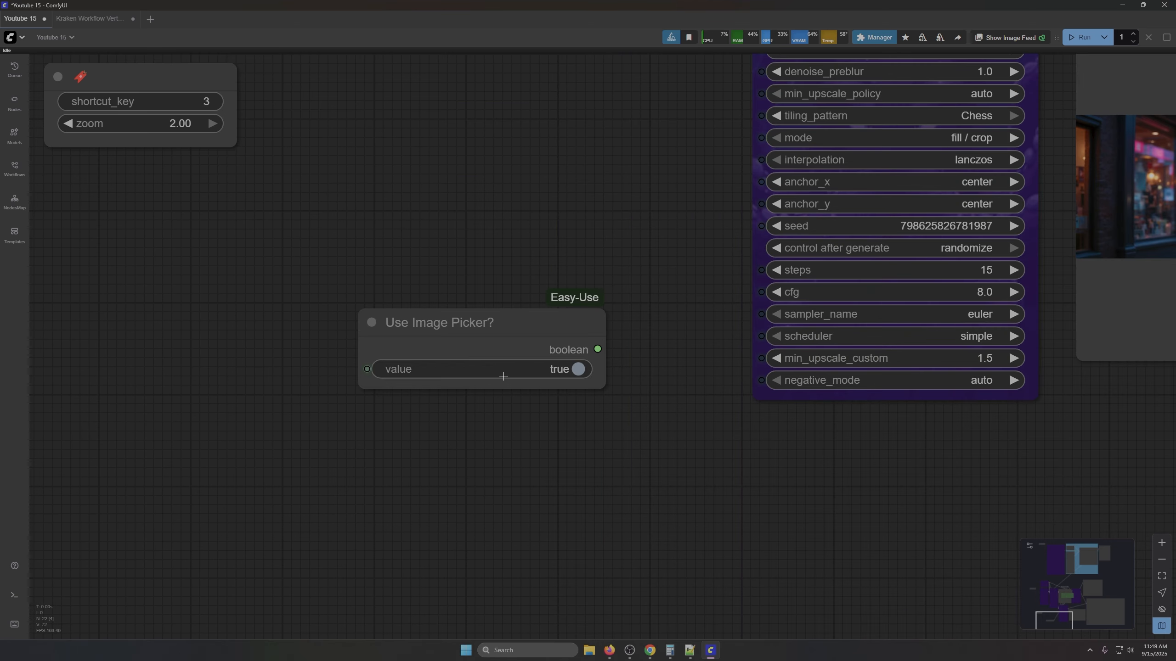
Step: Move the Image Comparer (rgthree) node further right, leaving free space between it and the Preview Image node
scroll(740, 535, "down", 1)
scroll(741, 534, "down", 6)
left_click_drag(743, 533, 467, 511)
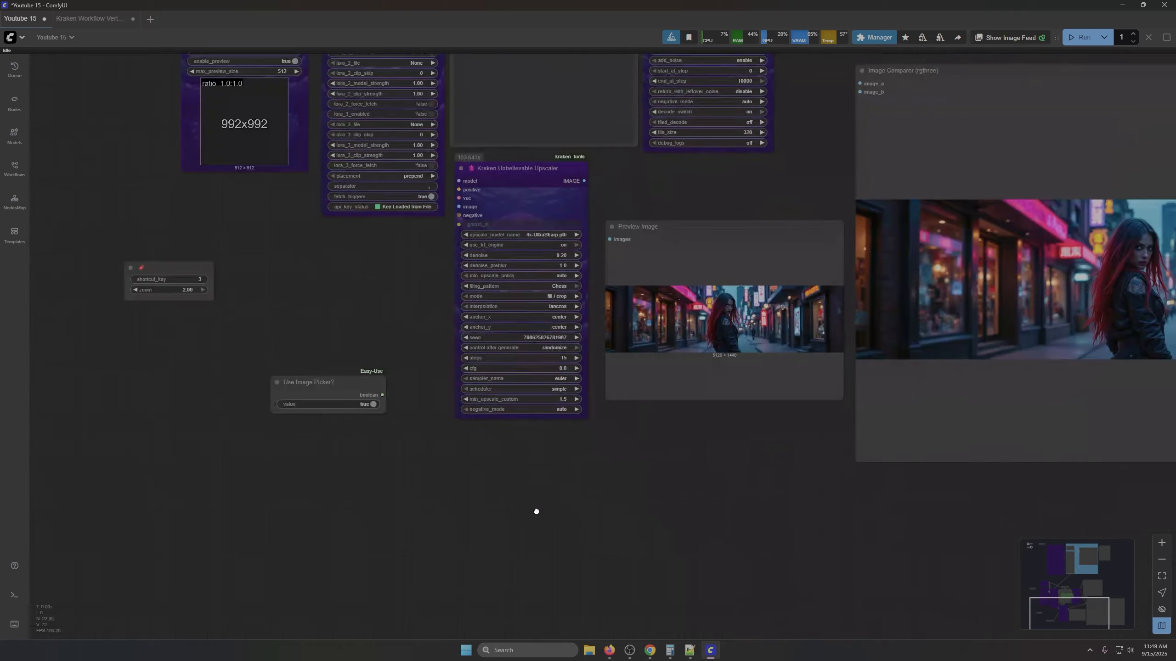
scroll(501, 518, "down", 4)
left_click_drag(751, 536, 626, 533)
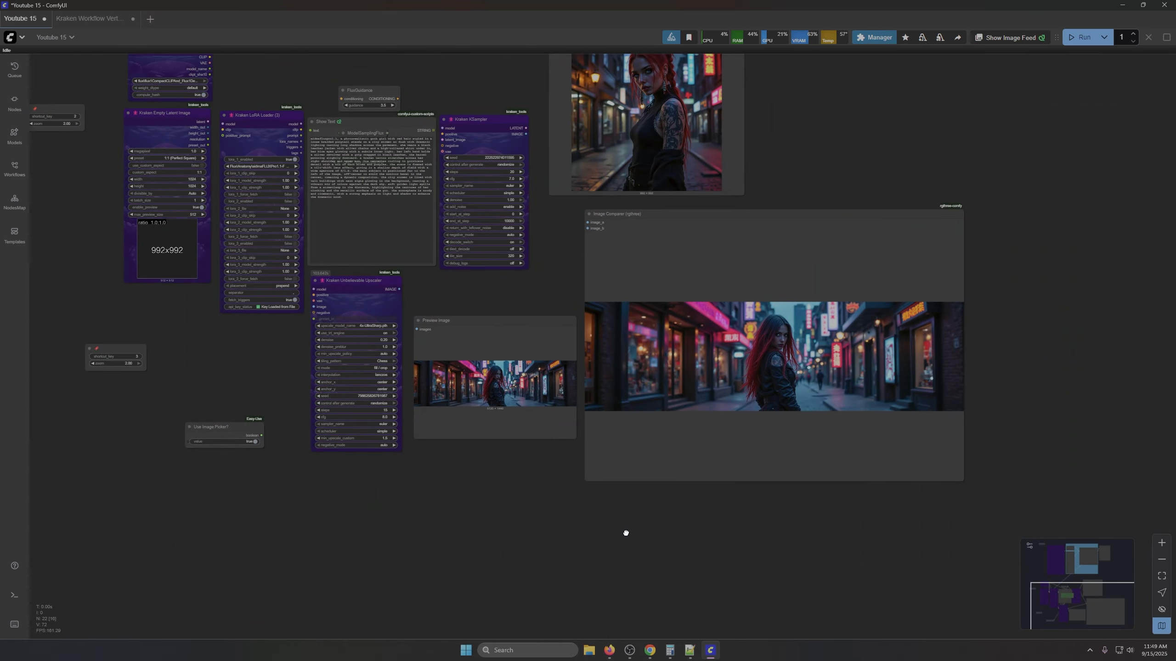
left_click_drag(626, 533, 406, 517)
scroll(446, 415, "up", 6)
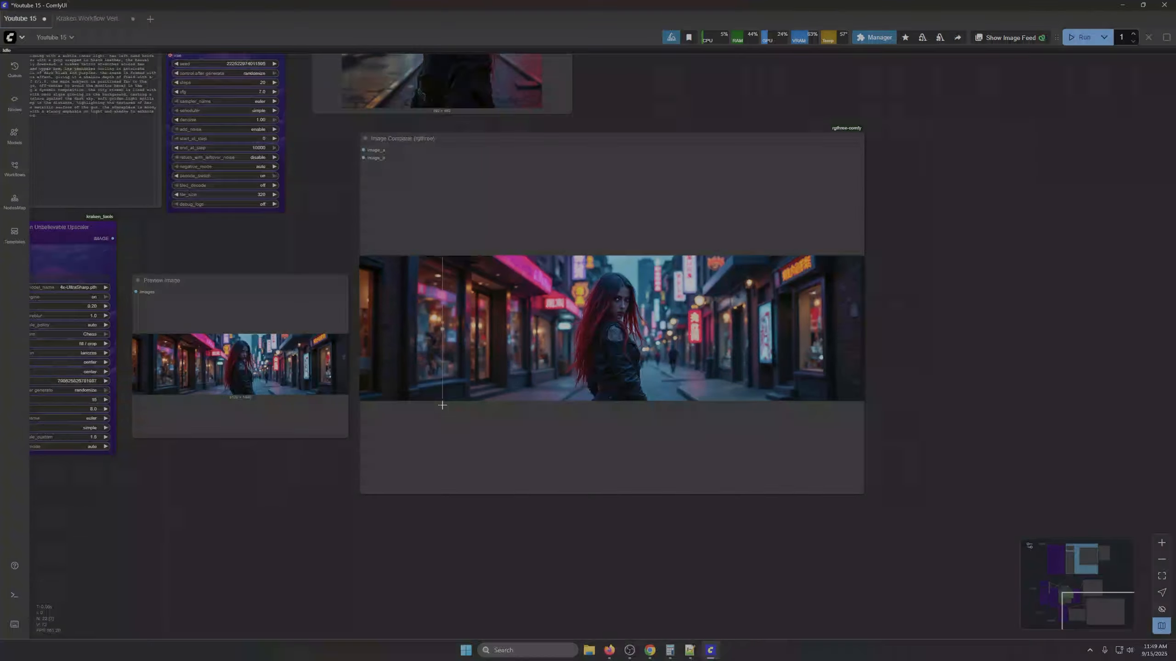
left_click_drag(638, 554, 623, 635)
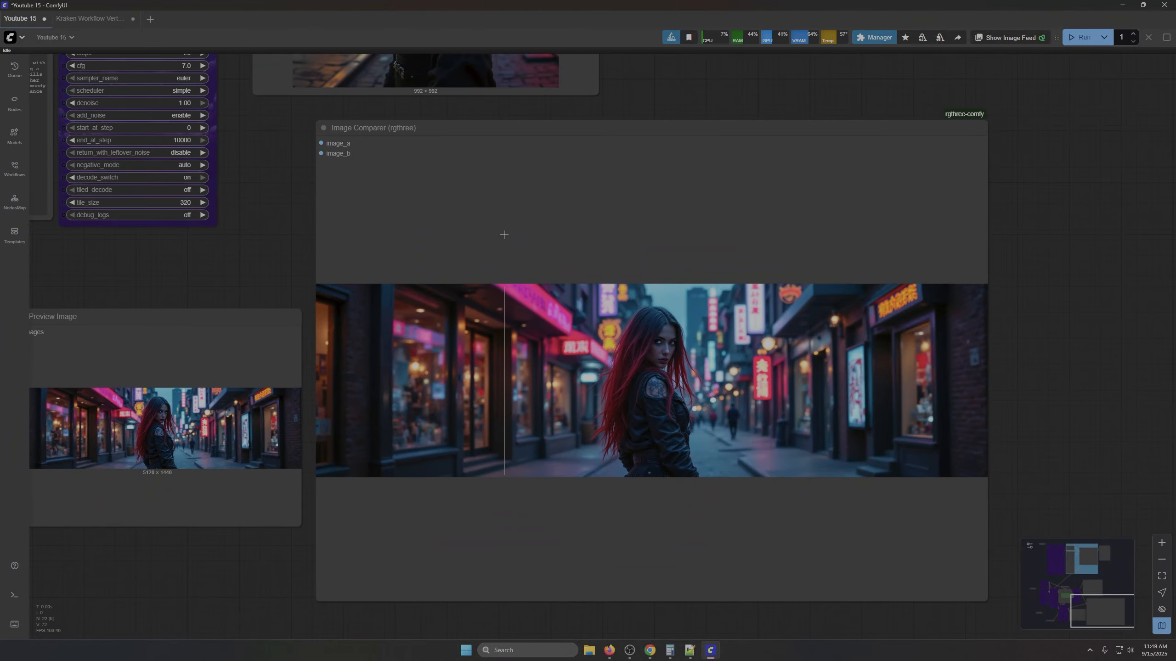
left_click_drag(494, 127, 683, 159)
left_click_drag(302, 287, 100, 213)
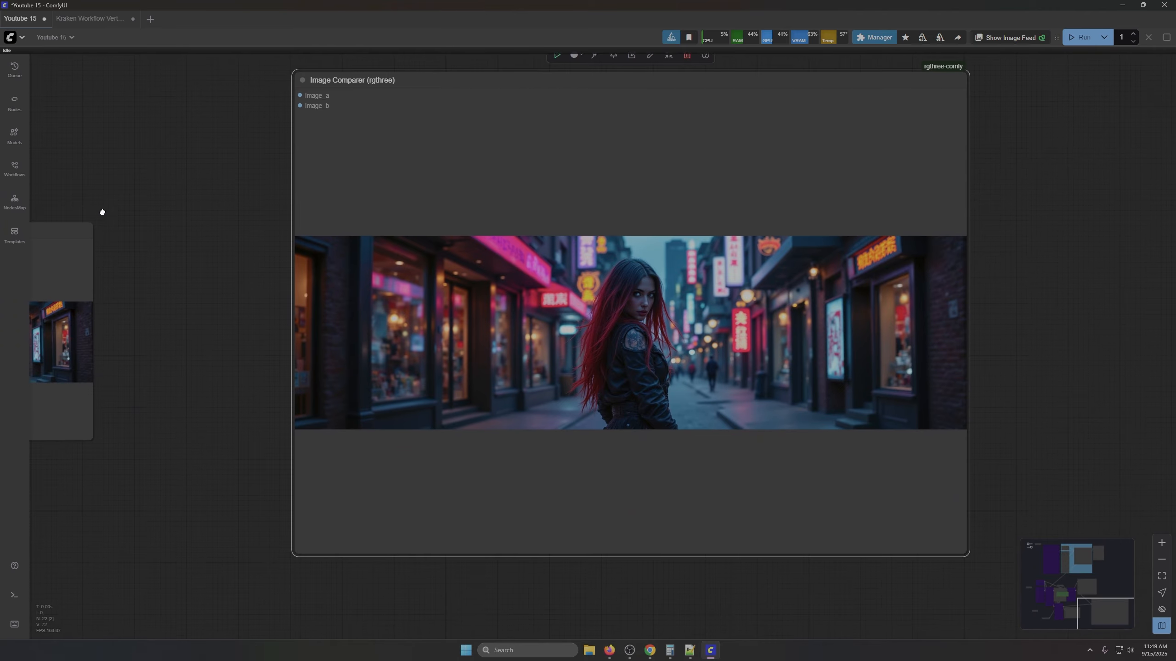
Step: Add a fourth Bookmark (rgthree) node and place it left of the Image Comparer node, near its header
scroll(130, 214, "up", 2)
left_click_drag(178, 212, 129, 209)
double_click(95, 215)
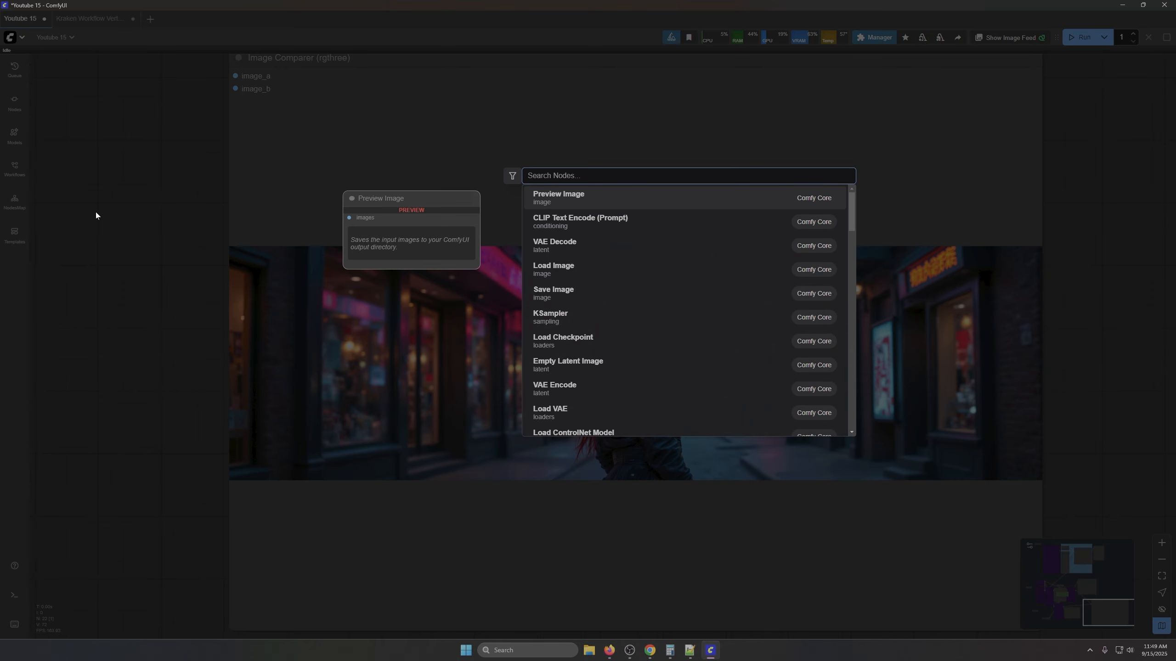
type("book")
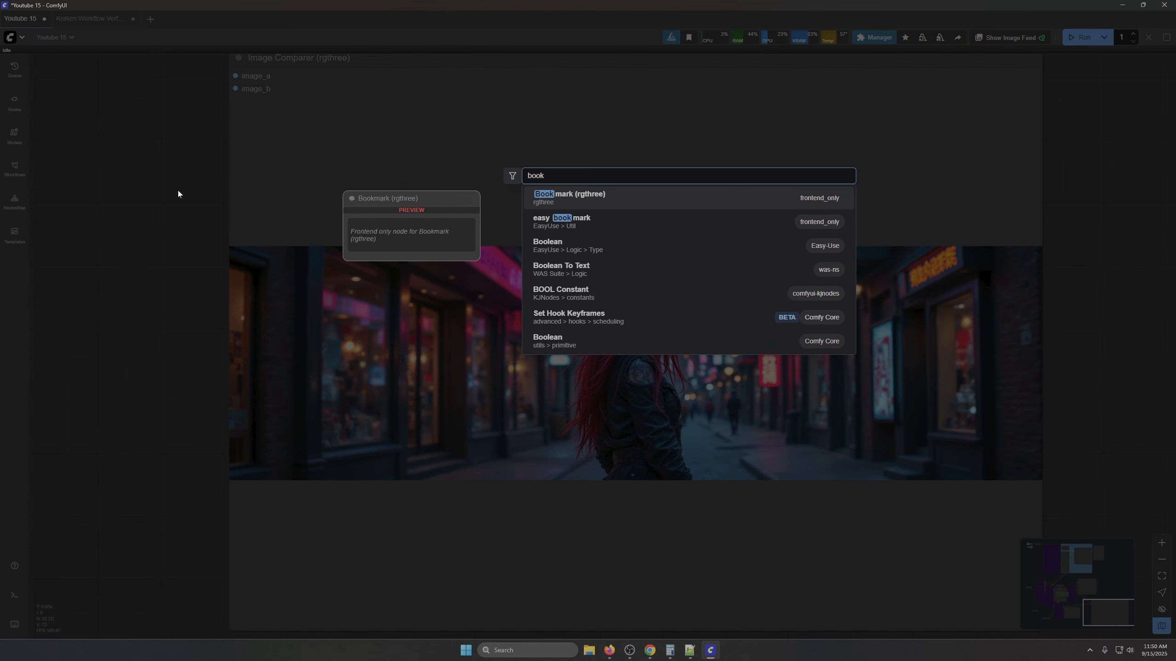
left_click(569, 195)
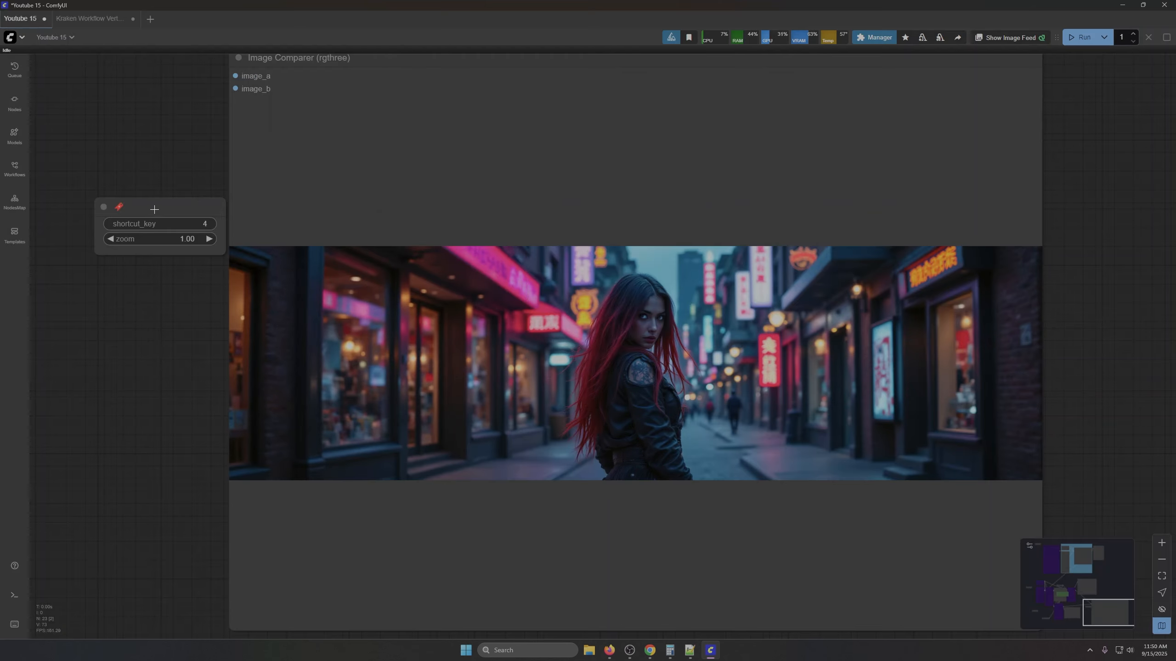
left_click_drag(153, 210, 94, 67)
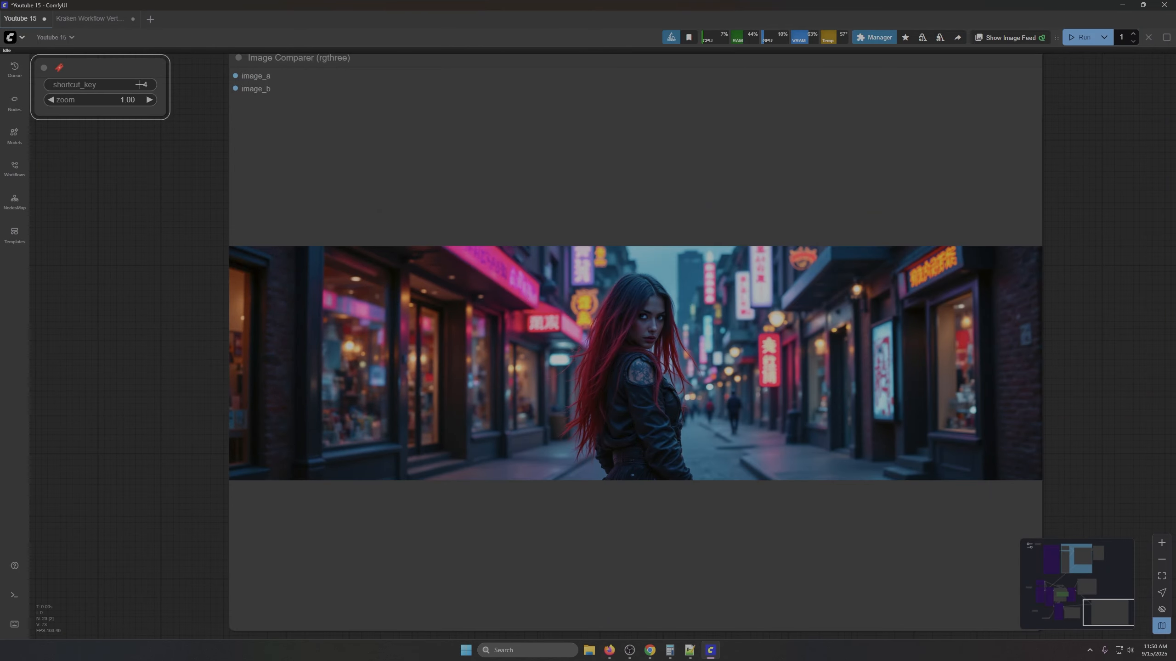
Step: Set the fourth bookmark's zoom to 2.00 and test jumping among all four bookmarks
left_click(150, 100)
key("1")
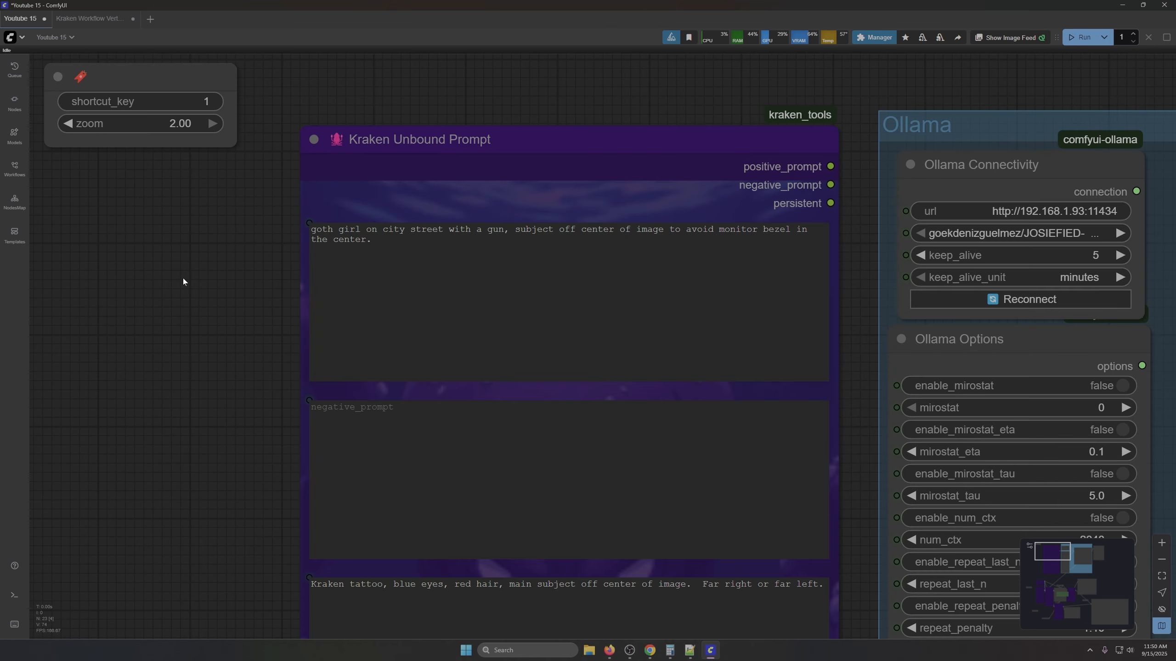
key("2")
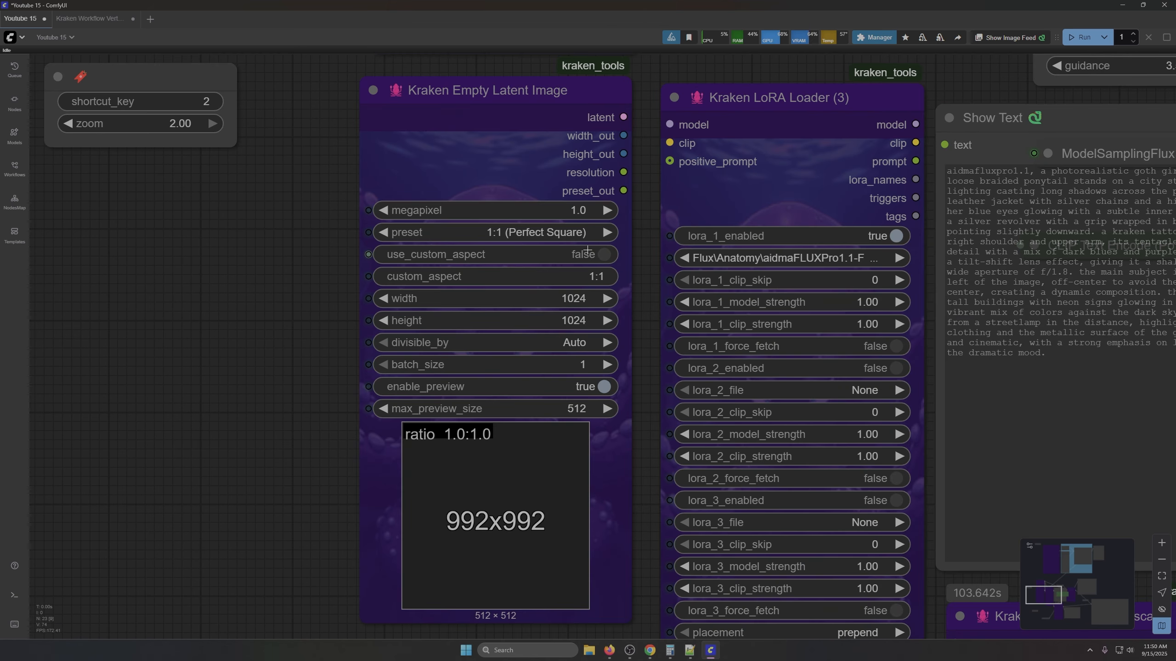
key("4")
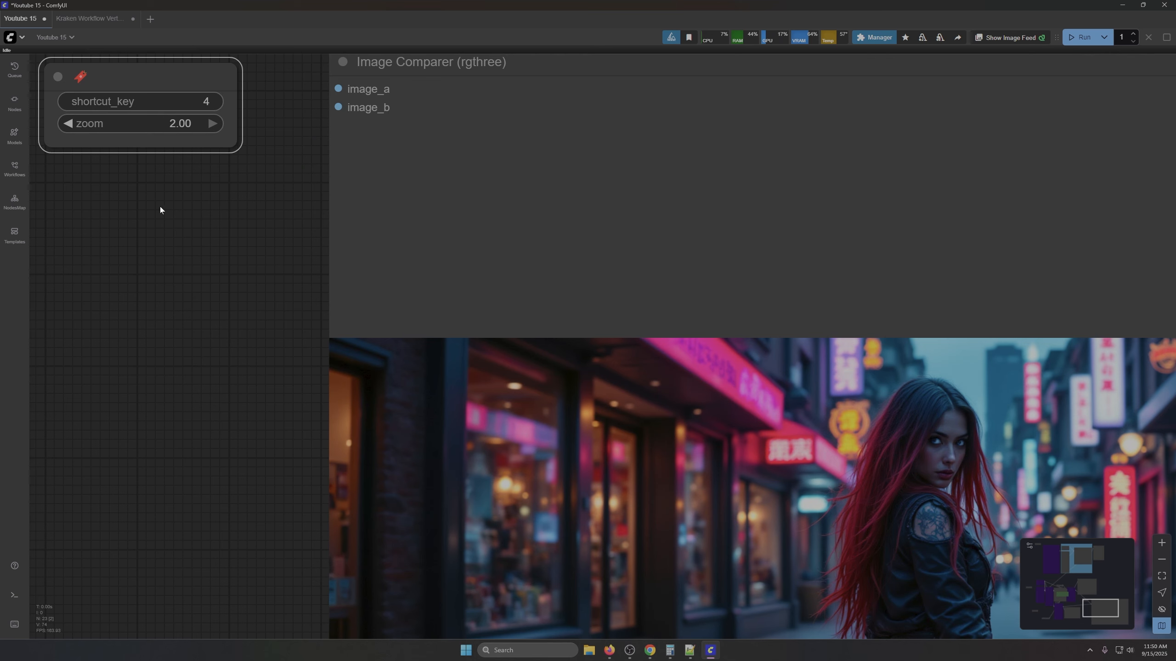
key("3")
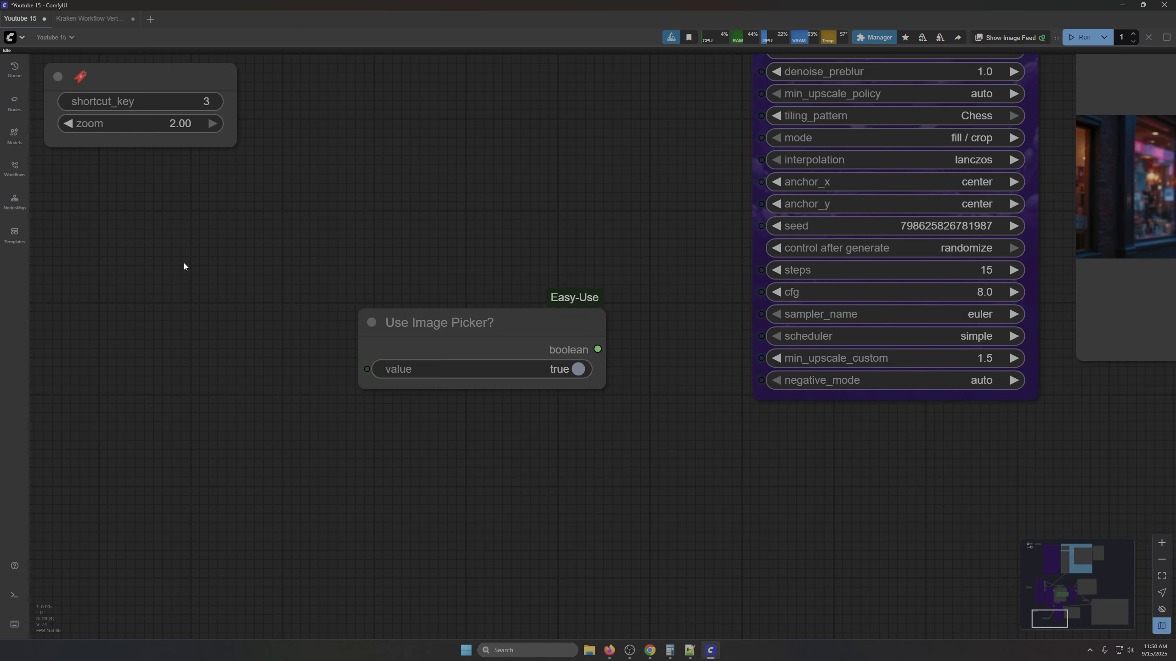
key("4")
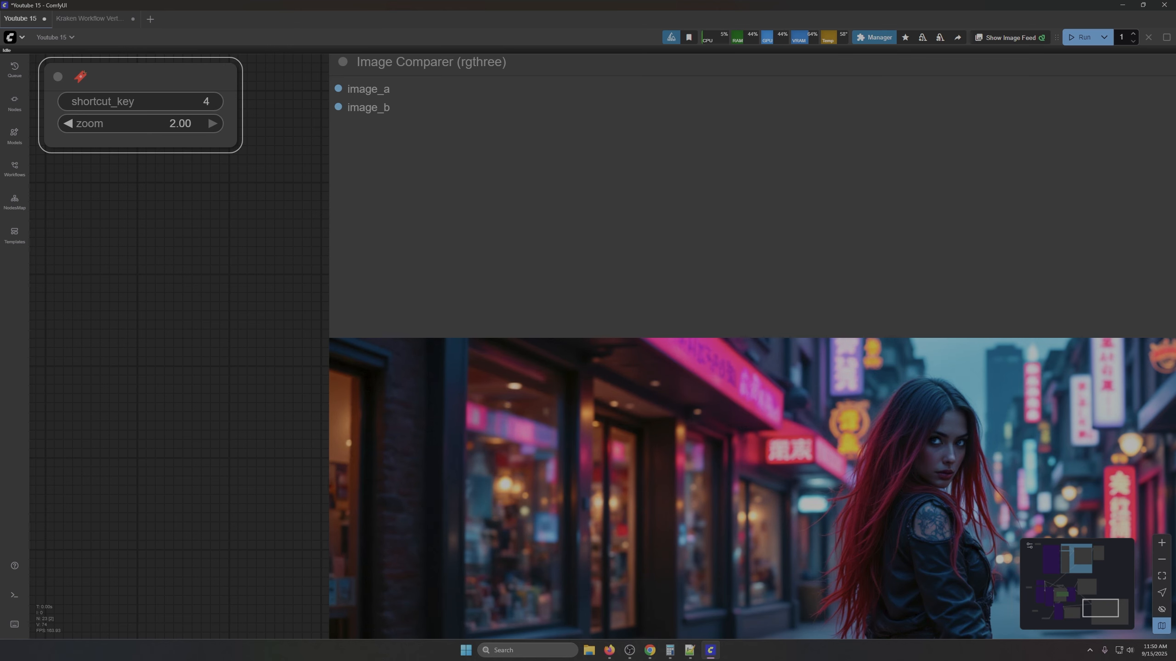
Step: Set the zoom of the bookmark beside the Image Comparer to 1.5
left_click(194, 125)
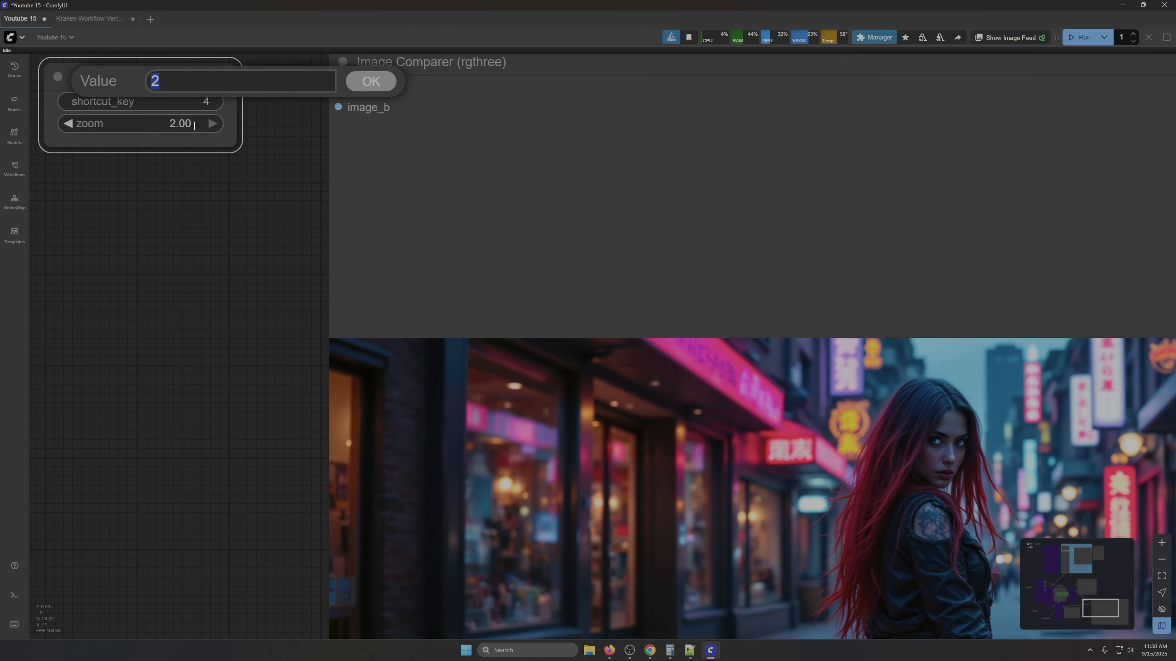
type("1.5")
key("Return")
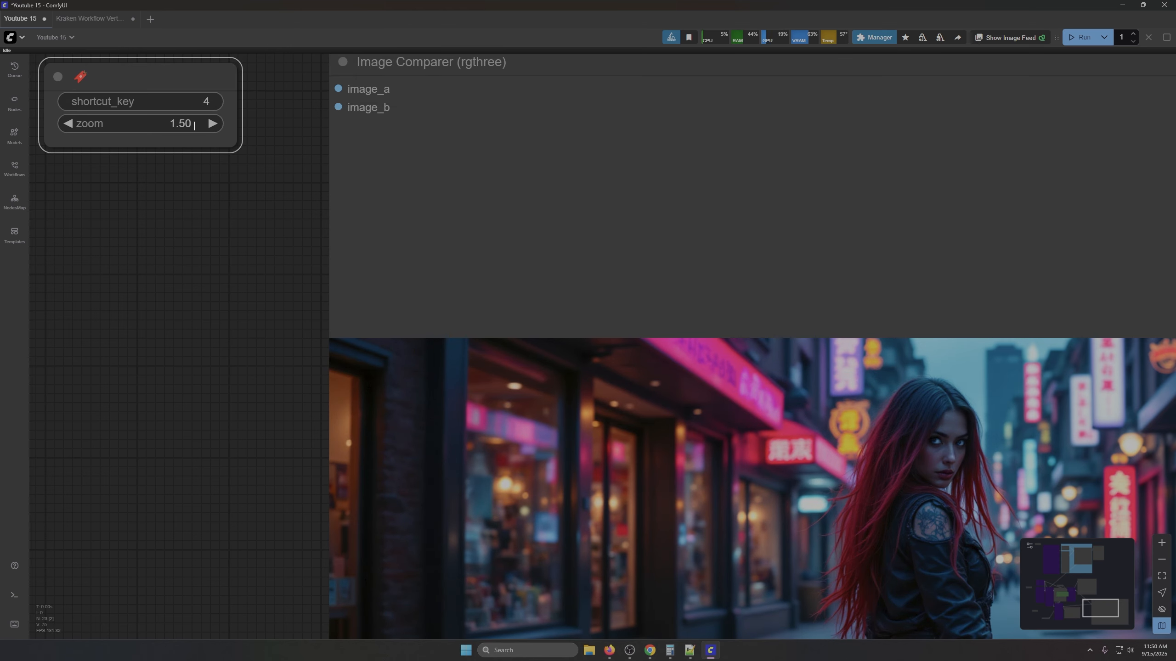
Step: Collapse the fourth bookmark beside the Image Comparer and test jumping between bookmarks 3 and 4
key("3")
key("4")
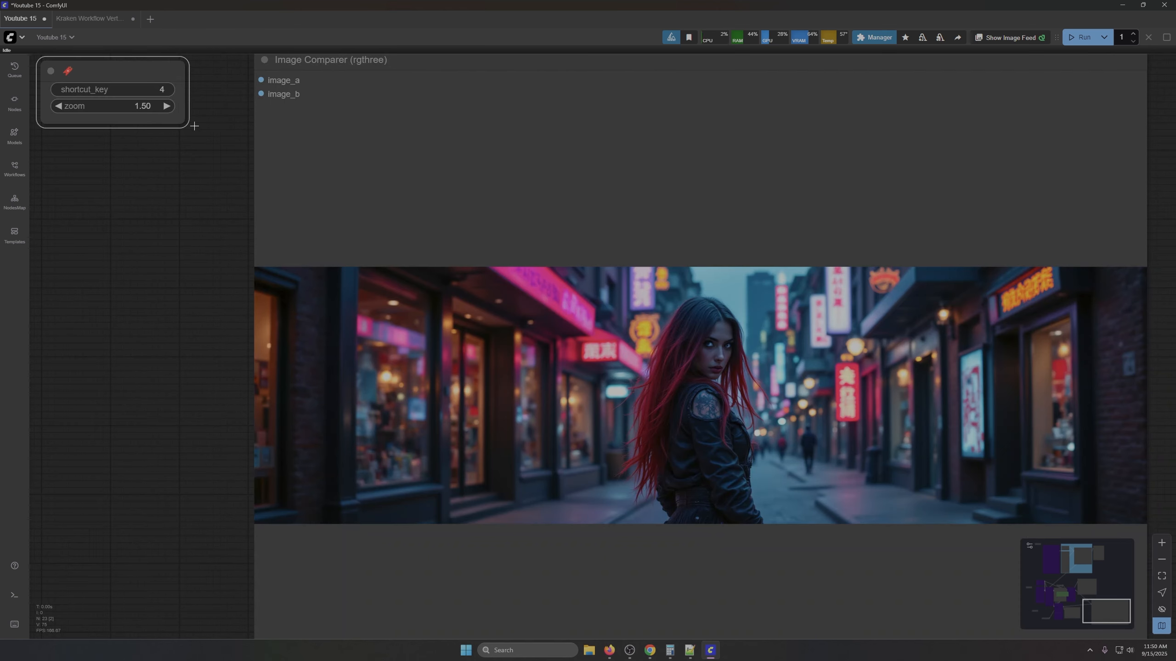
left_click(51, 71)
key("3")
key("4")
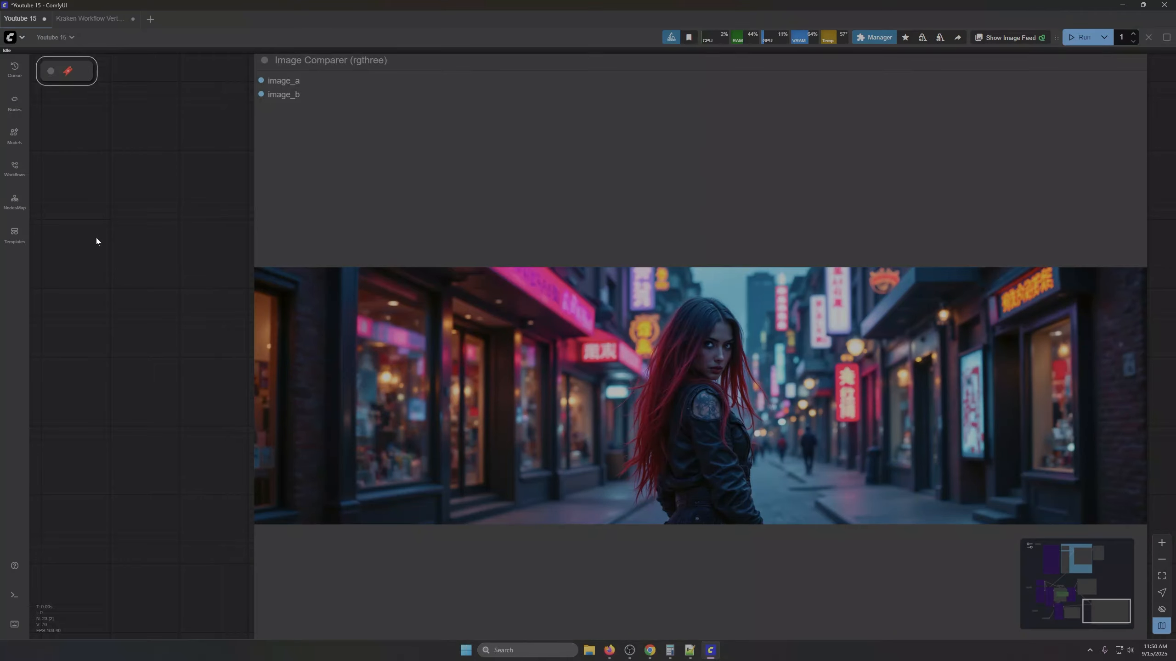
Step: Move the collapsed fourth bookmark onto the upper-left corner of the Image Comparer node, over its image inputs
left_click_drag(177, 389, 240, 405)
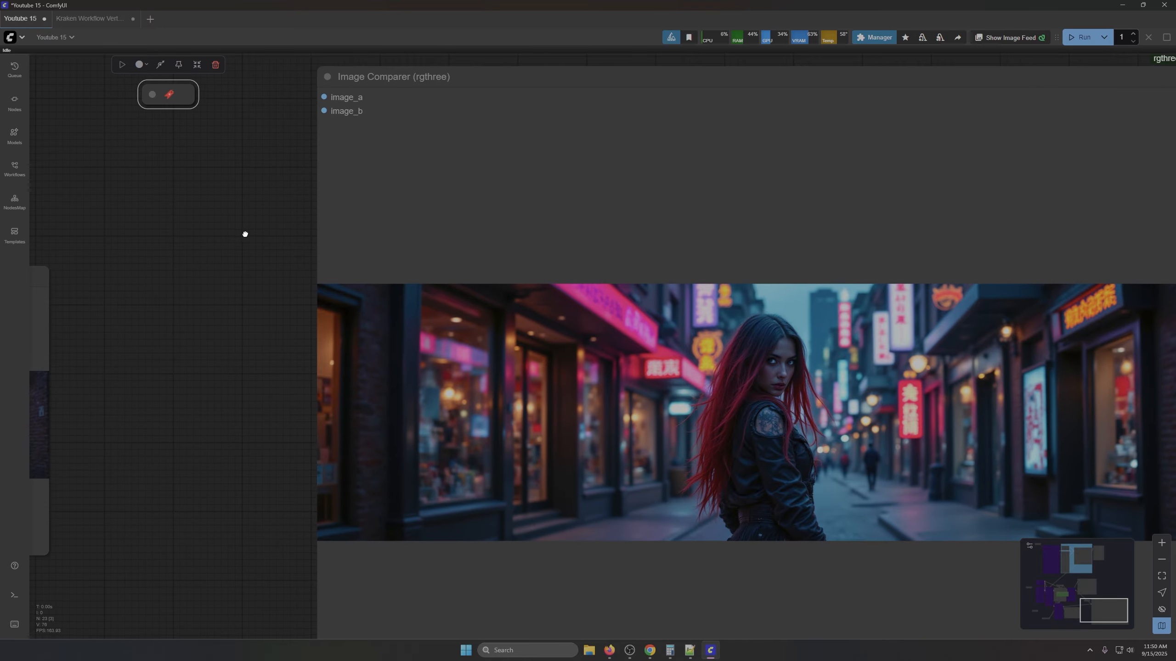
left_click_drag(243, 234, 139, 210)
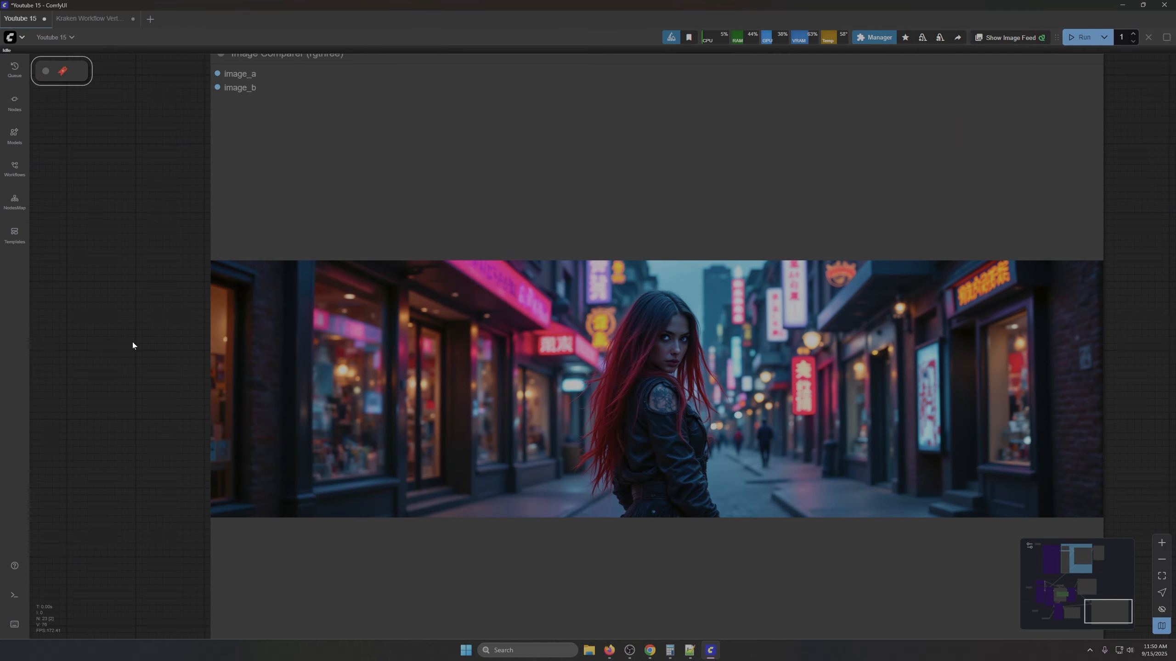
scroll(646, 352, "up", 1)
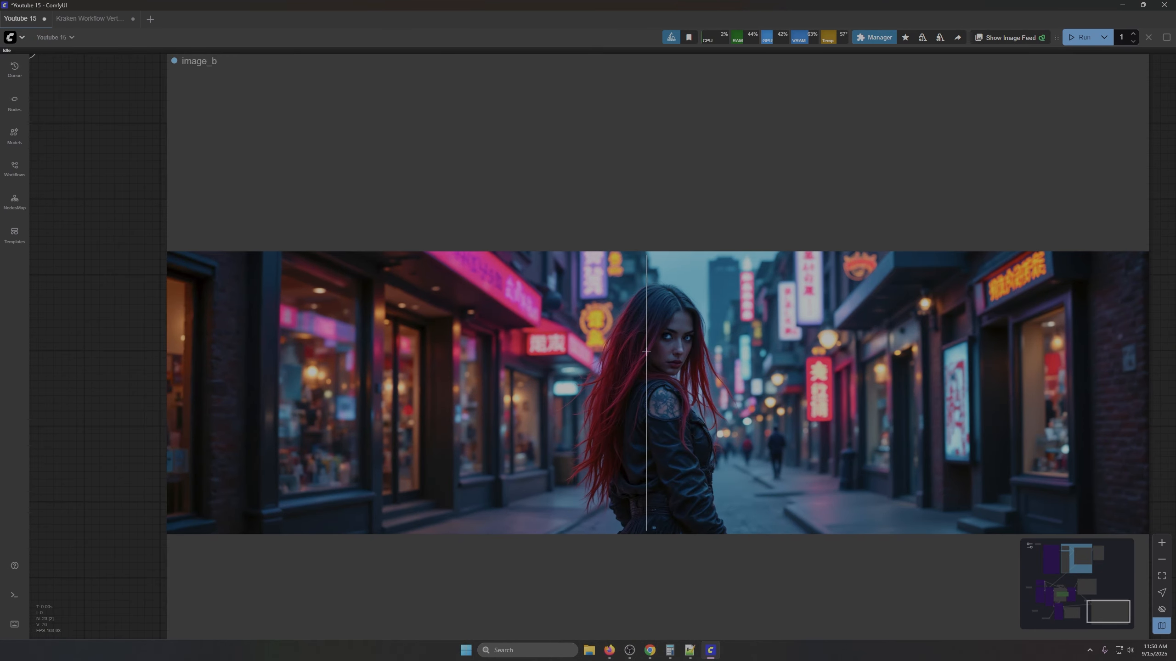
scroll(646, 352, "down", 1)
left_click_drag(80, 75, 162, 178)
scroll(178, 121, "up", 3)
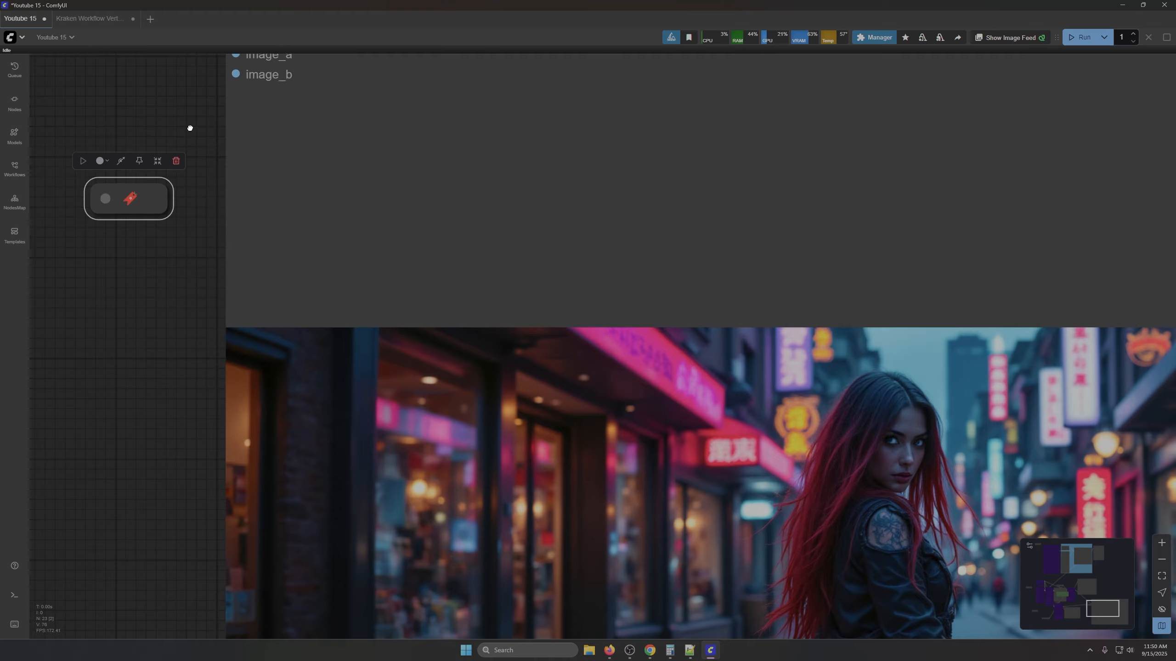
left_click_drag(189, 126, 111, 38)
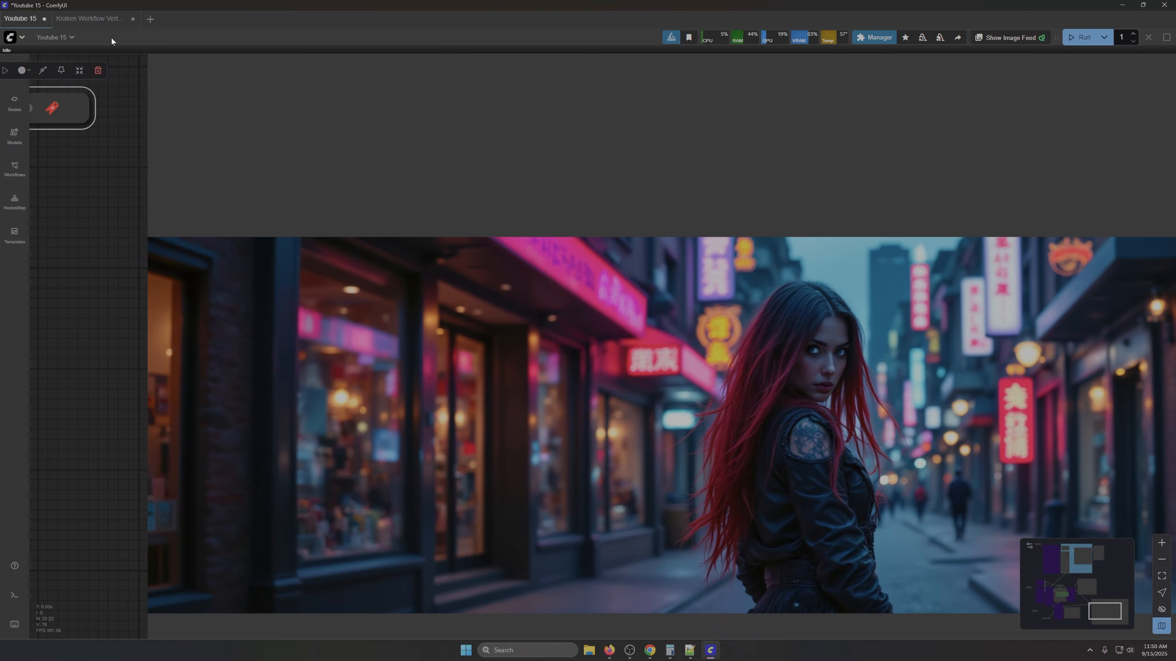
scroll(131, 246, "down", 1)
left_click_drag(103, 247, 23, 238)
scroll(95, 246, "down", 1)
left_click_drag(62, 199, 122, 237)
left_click_drag(50, 145, 97, 60)
left_click_drag(123, 275, 85, 316)
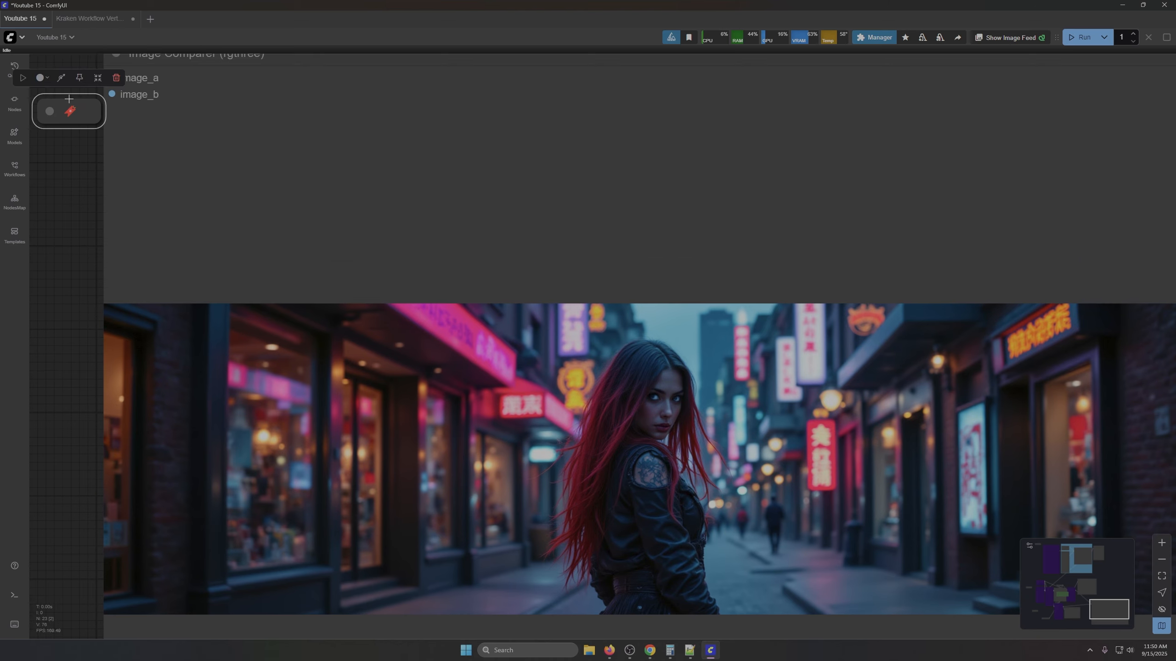
left_click_drag(69, 99, 140, 82)
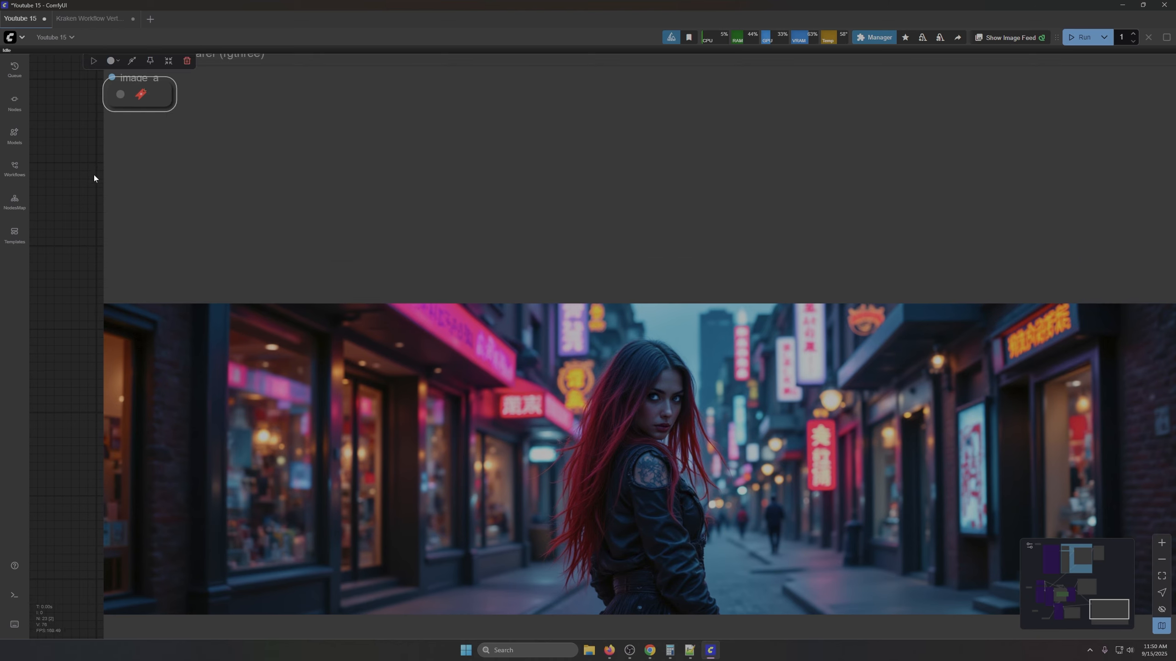
left_click_drag(94, 179, 27, 131)
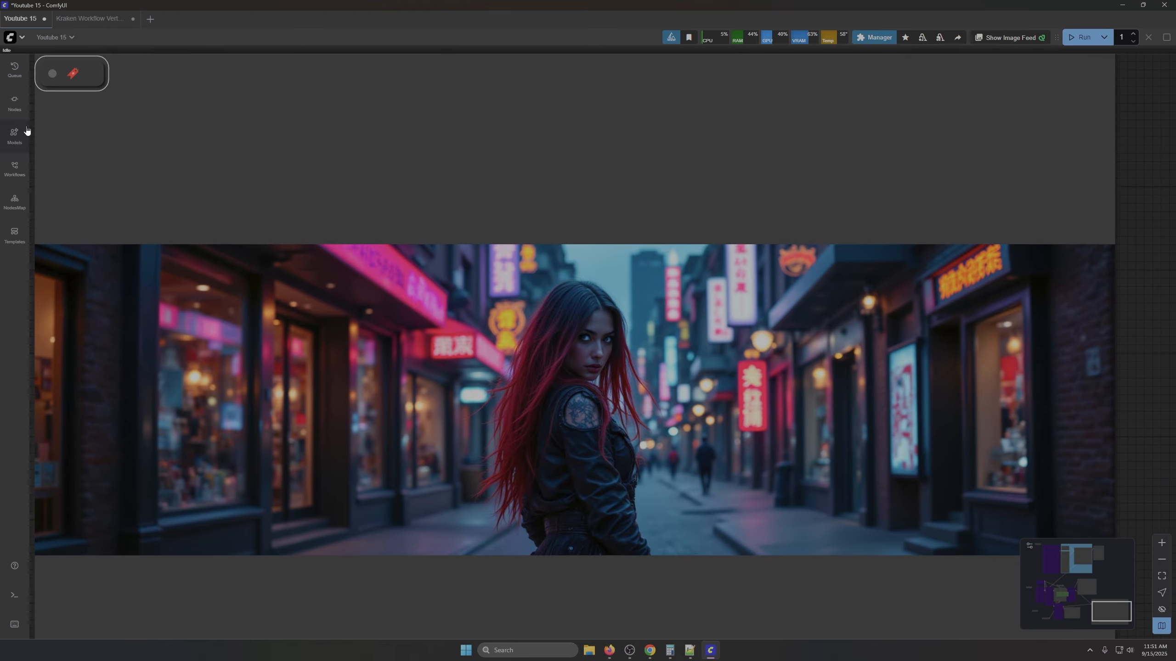
Step: Check the fourth bookmark's shortcut key and zoom, collapse it again, and test jumping through bookmarks 1 to 4
left_click(52, 73)
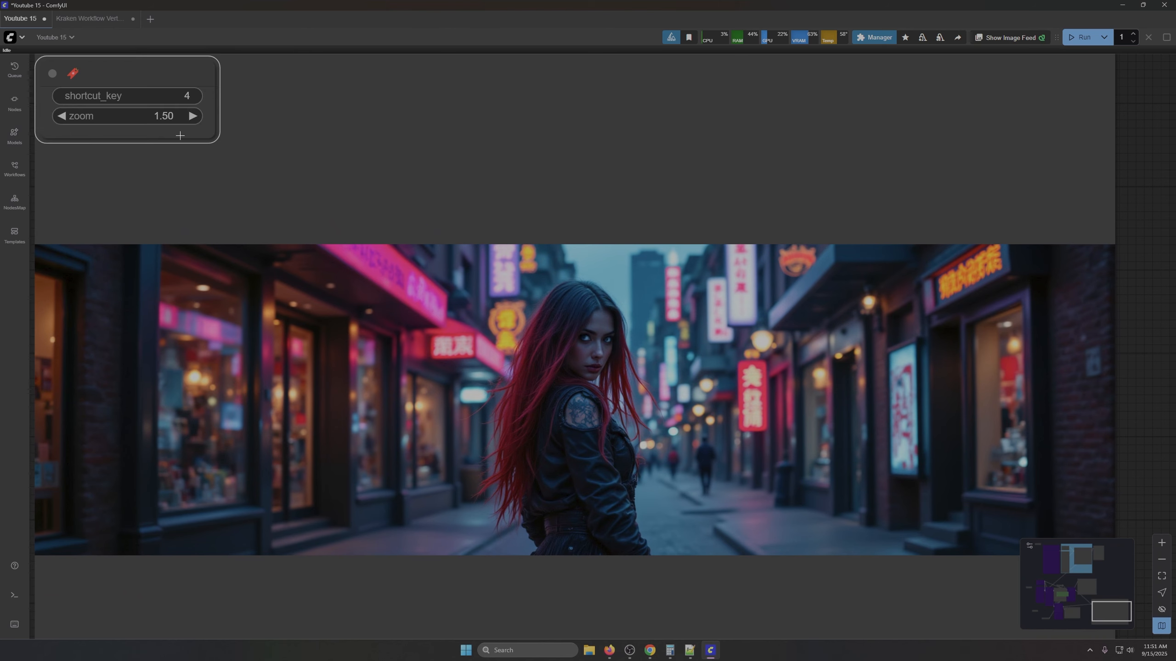
left_click(53, 74)
key("1")
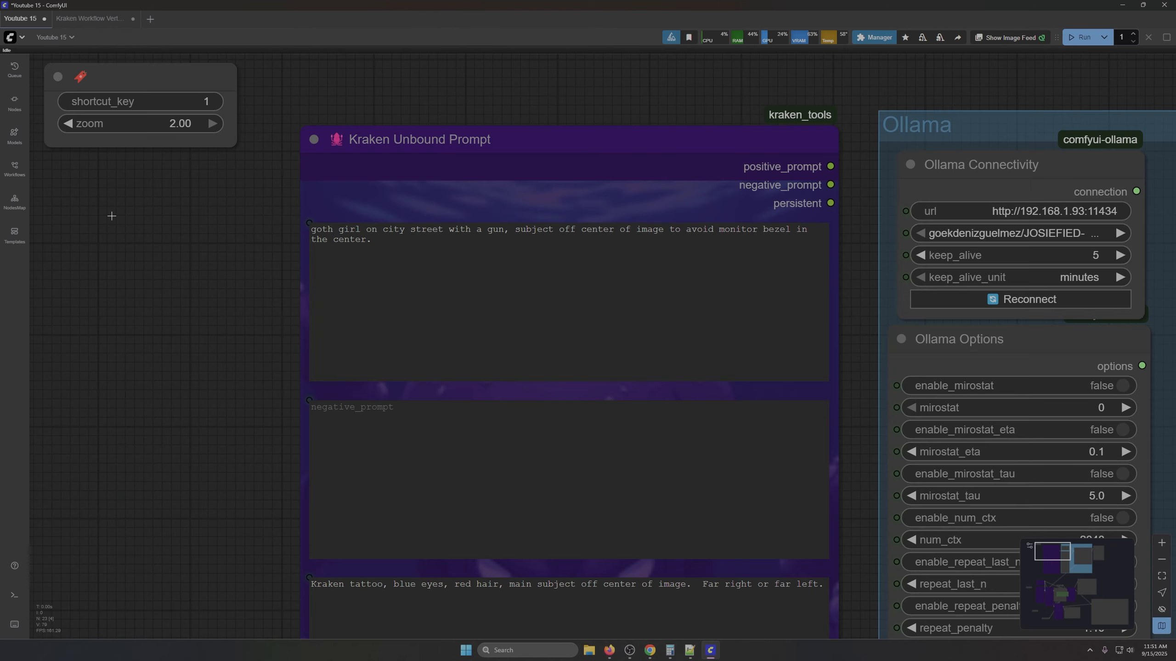
key("2")
key("3")
key("4")
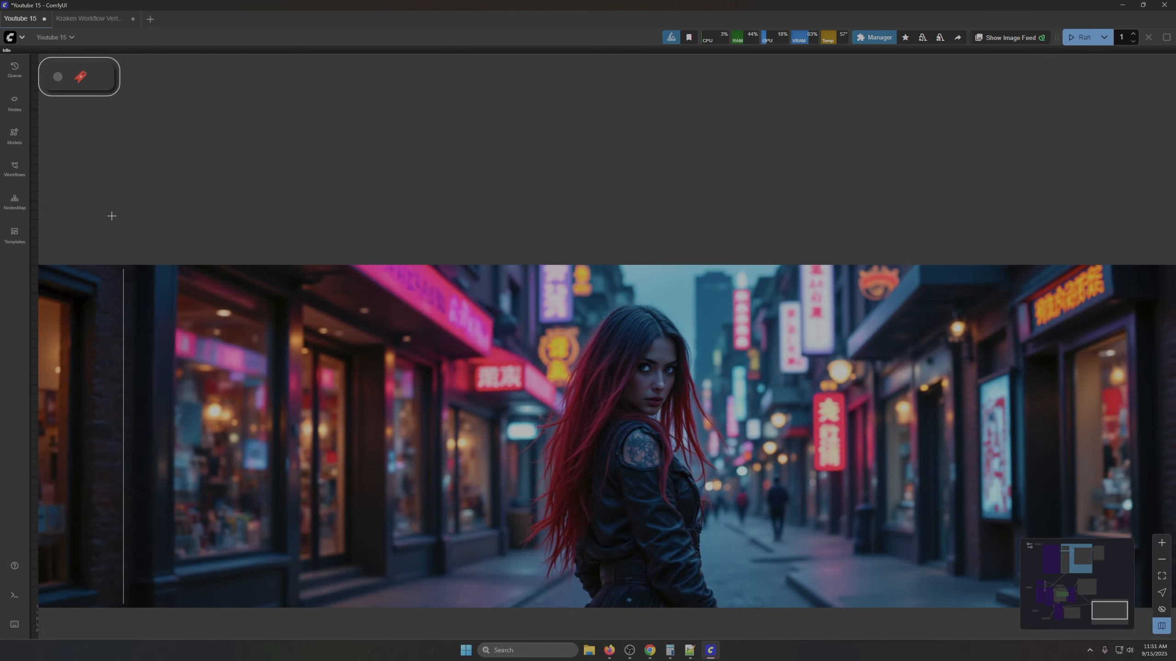
Step: Examine the layout of the whole workflow and return to the Image Comparer through its bookmark
scroll(231, 324, "down", 5)
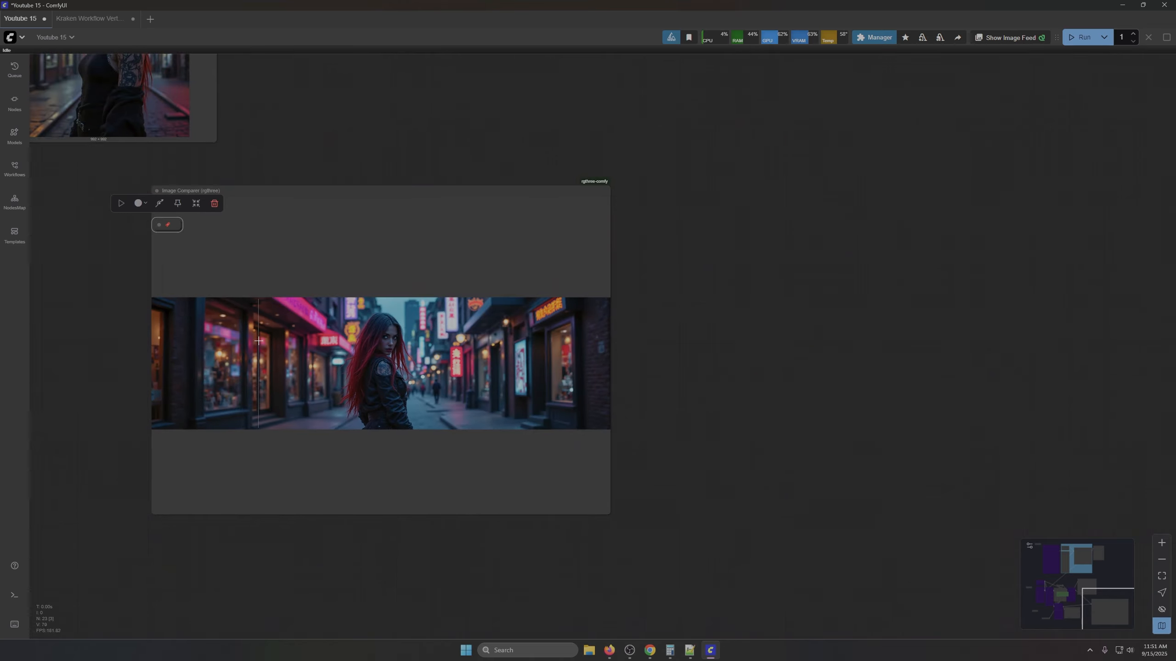
scroll(250, 345, "down", 8)
scroll(326, 212, "down", 3)
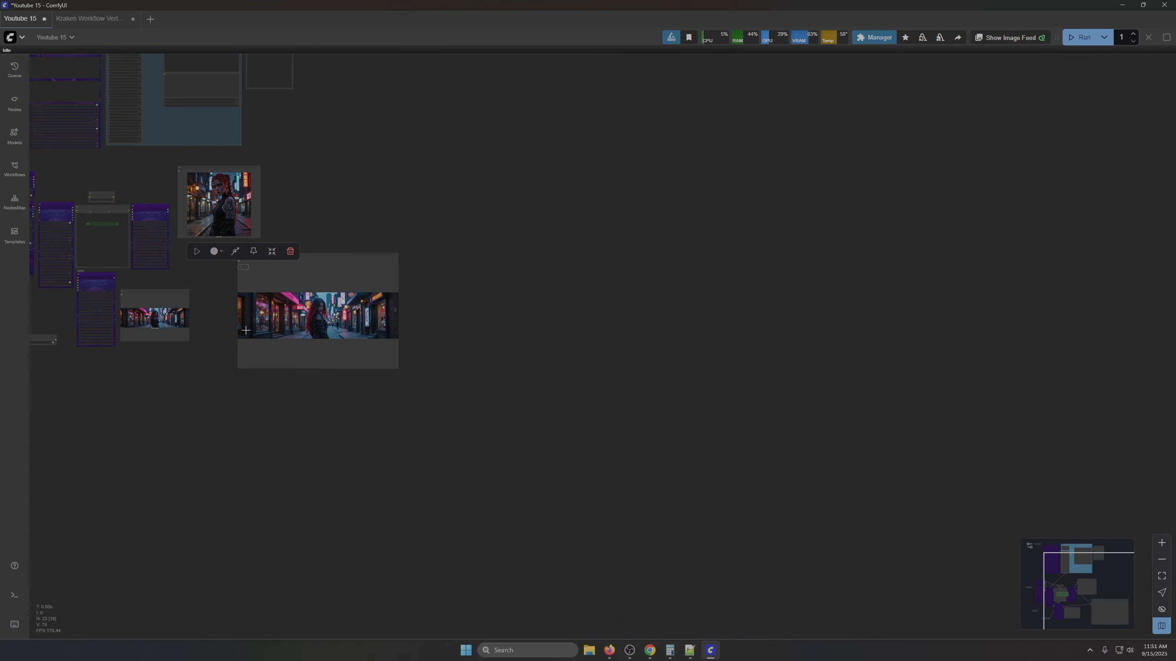
left_click_drag(230, 436, 496, 446)
scroll(493, 445, "down", 4)
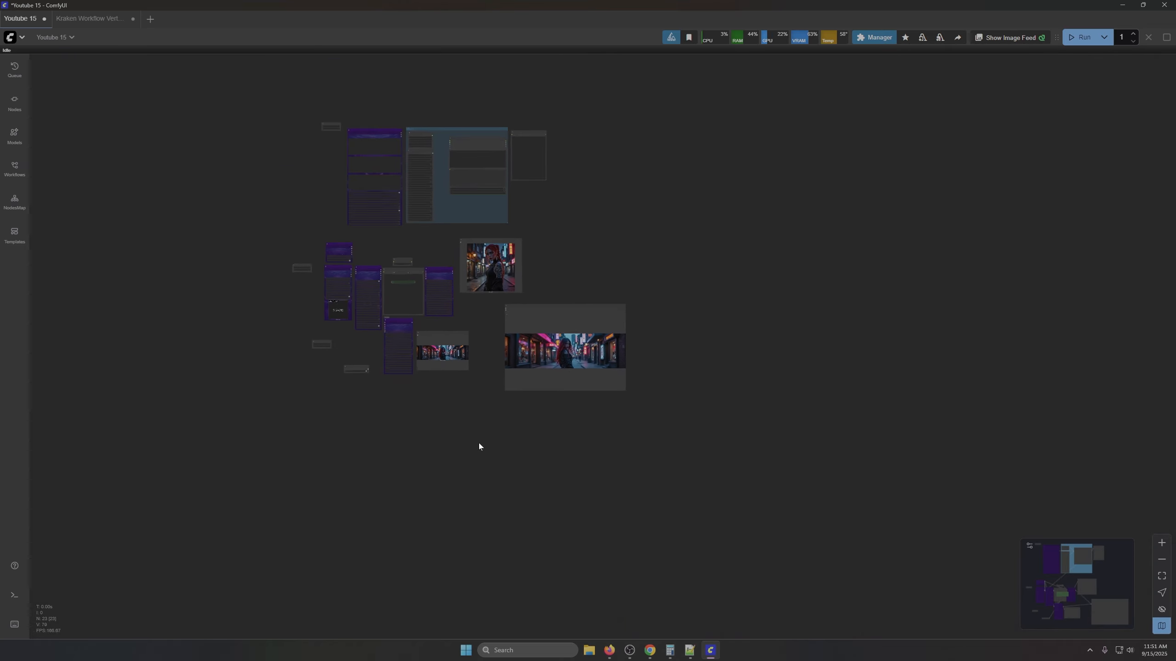
scroll(416, 311, "up", 20)
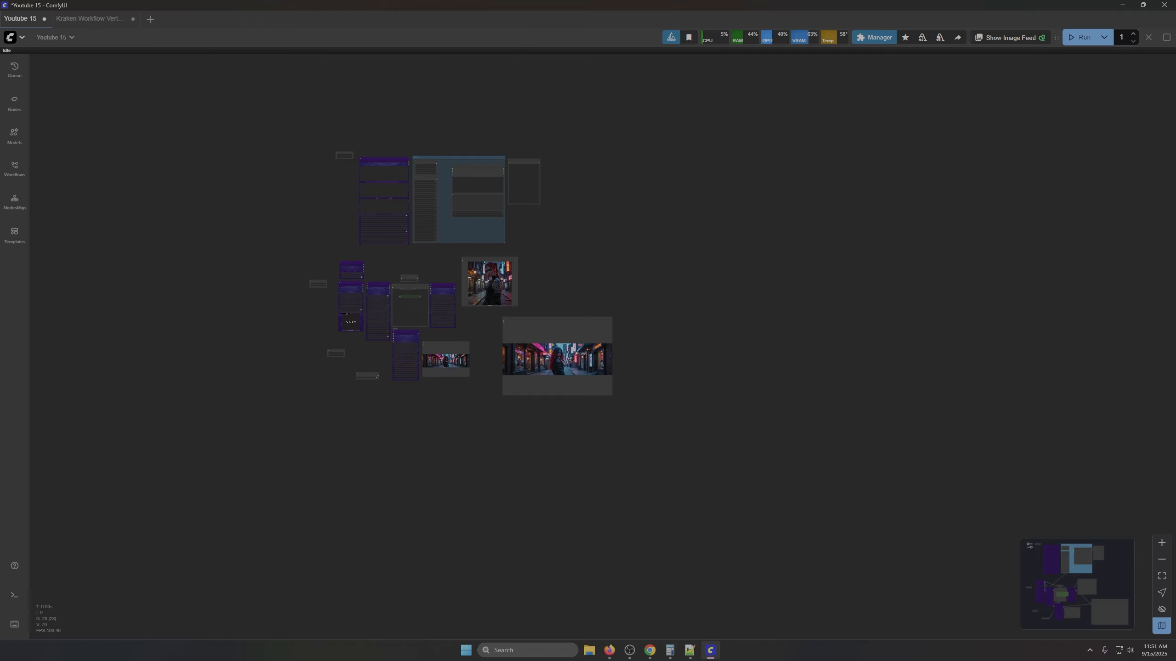
key("3")
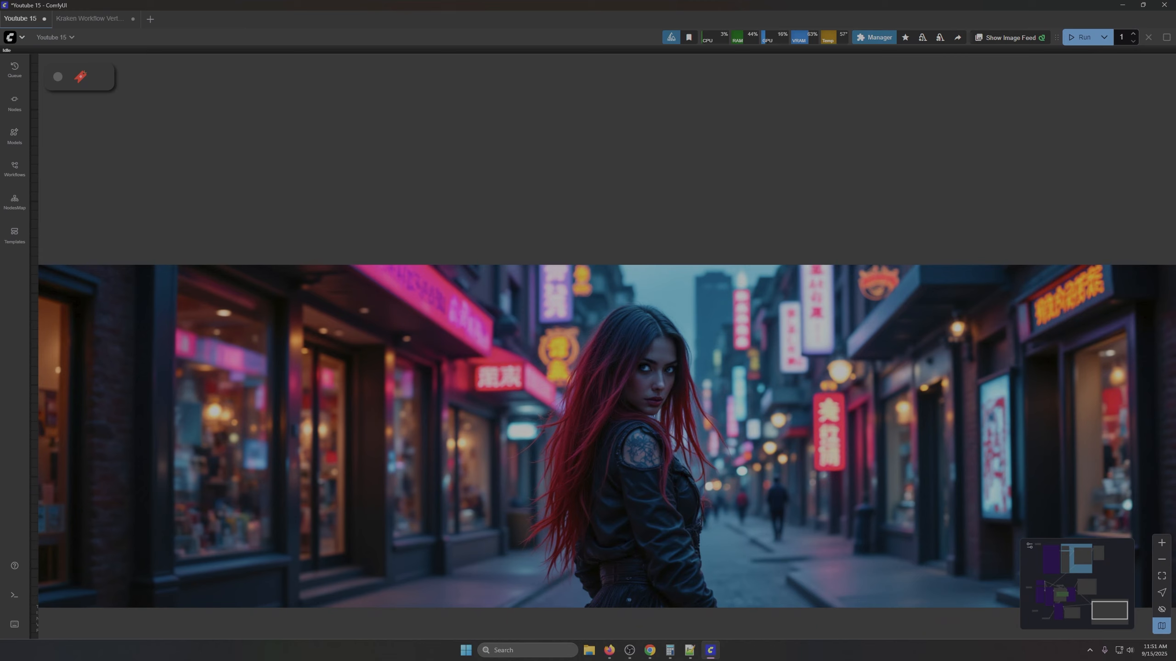
key("alt+Tab")
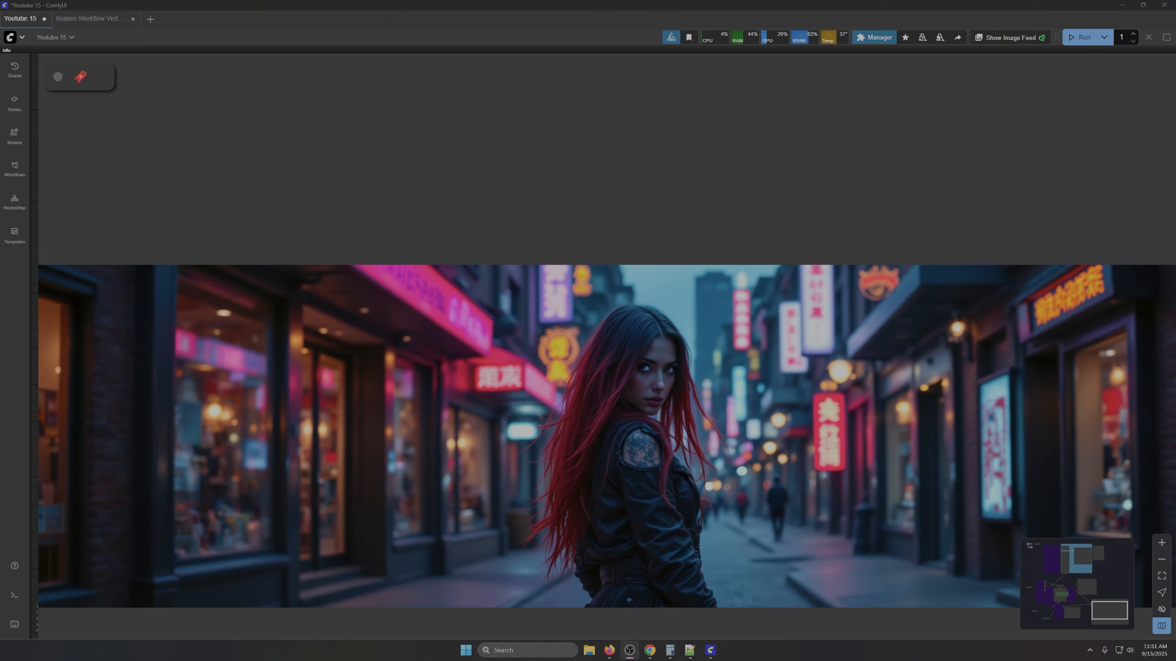